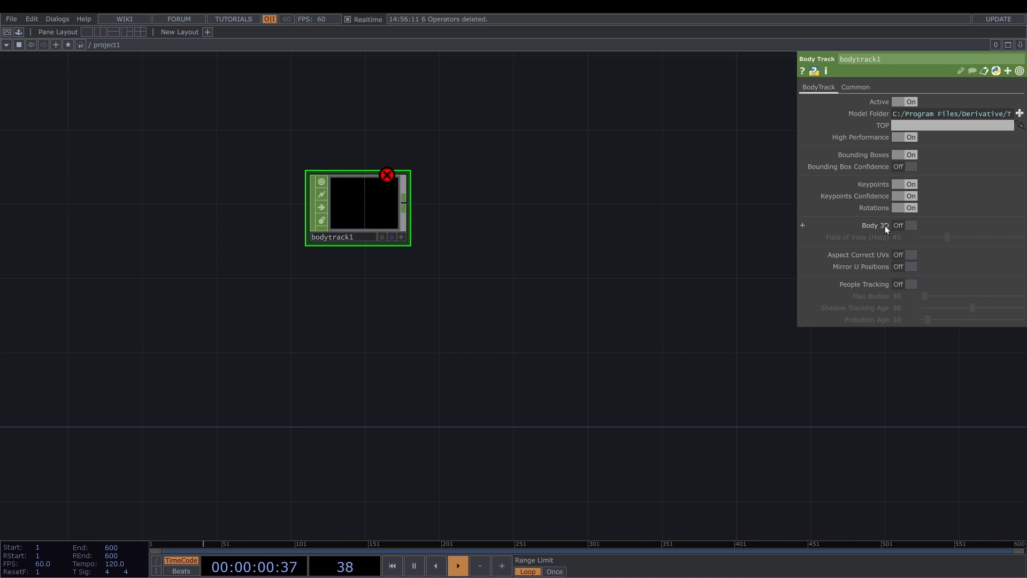
- Enable People Tracking and Body 3D on the Body Track CHOP and set its horizontal field of view to 90
left_click(901, 286)
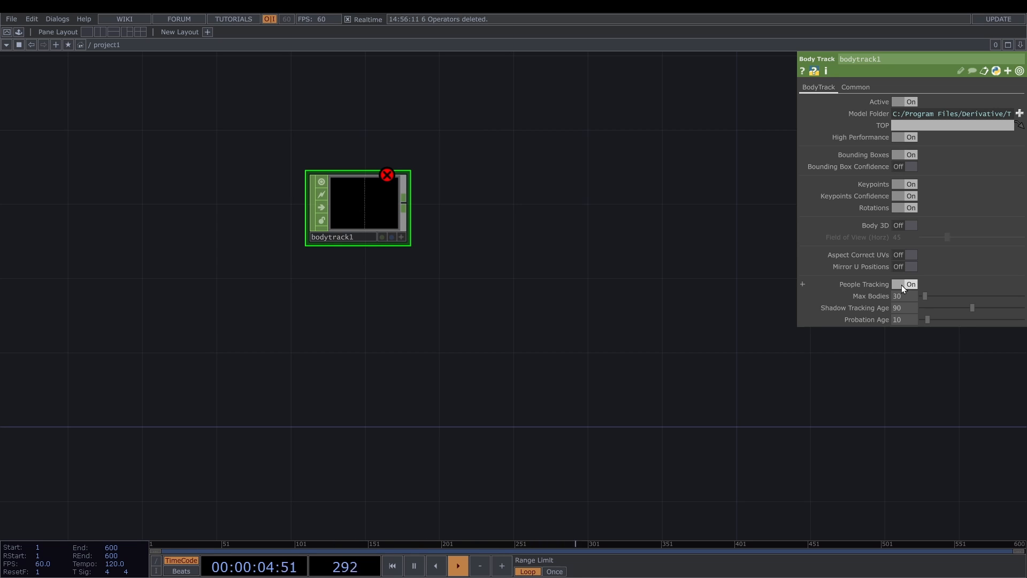
left_click(900, 226)
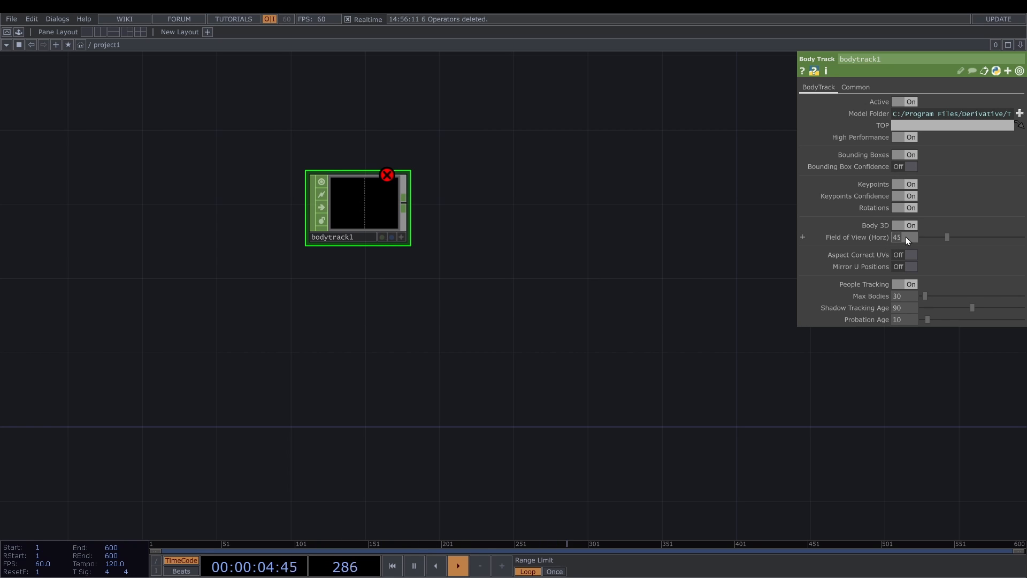
type("0")
key("Return")
- Add a Video Device In TOP below the Body Track CHOP
key("Tab")
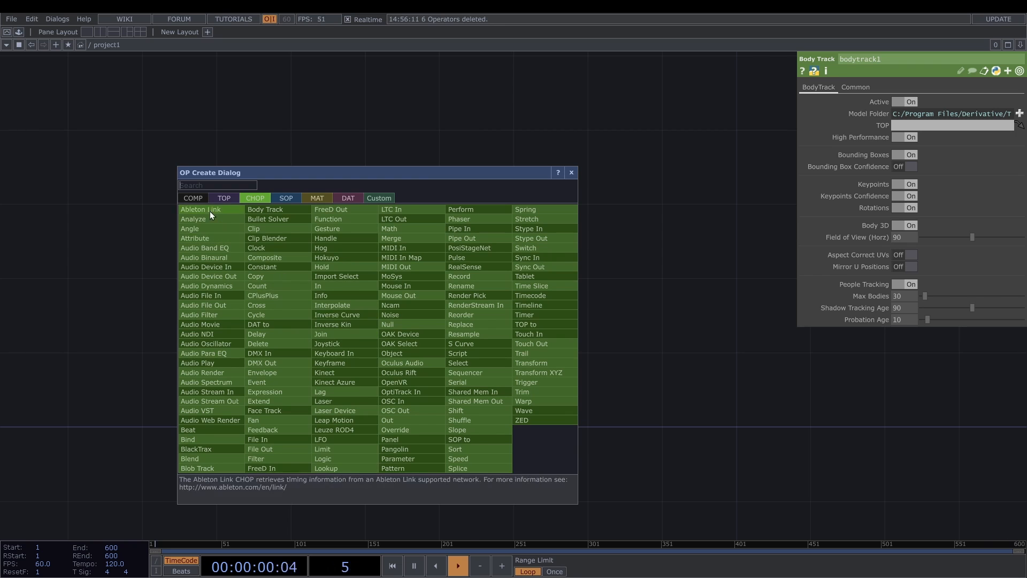
left_click(222, 196)
type("v")
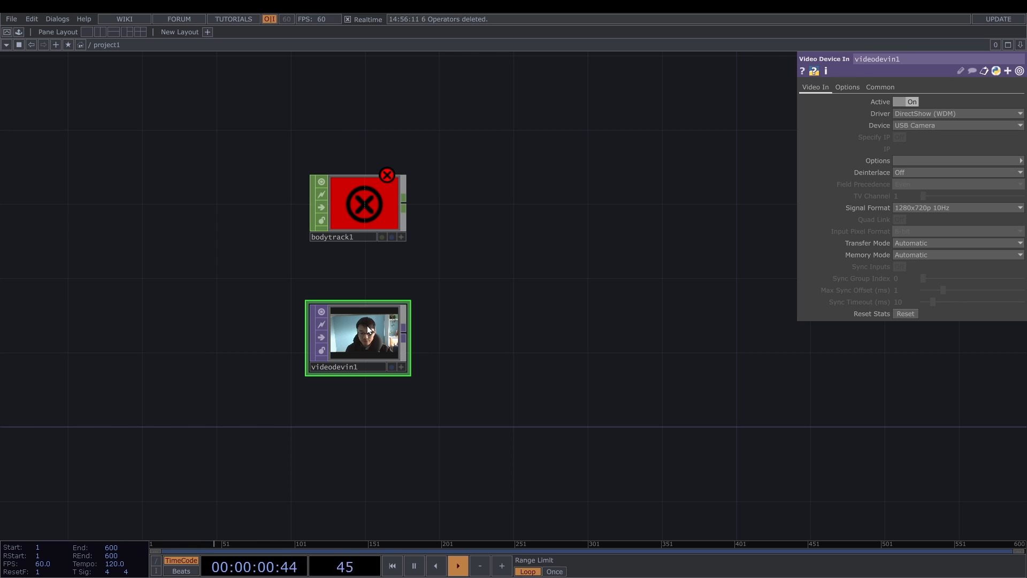
- Add a Movie File In TOP below the webcam node and load the recorded video of a person into it
left_click_drag(424, 366, 416, 276)
key("Tab")
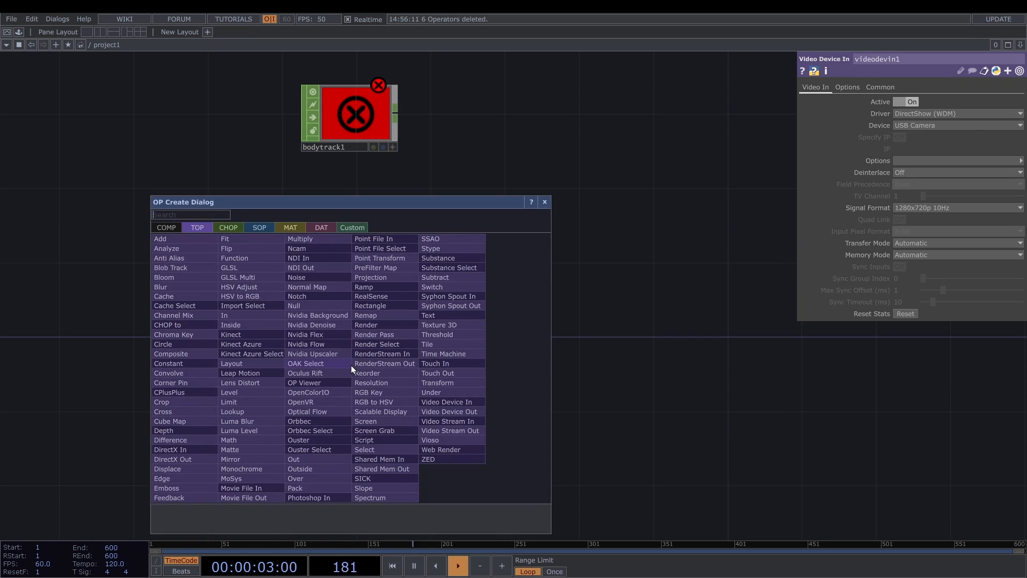
left_click(246, 488)
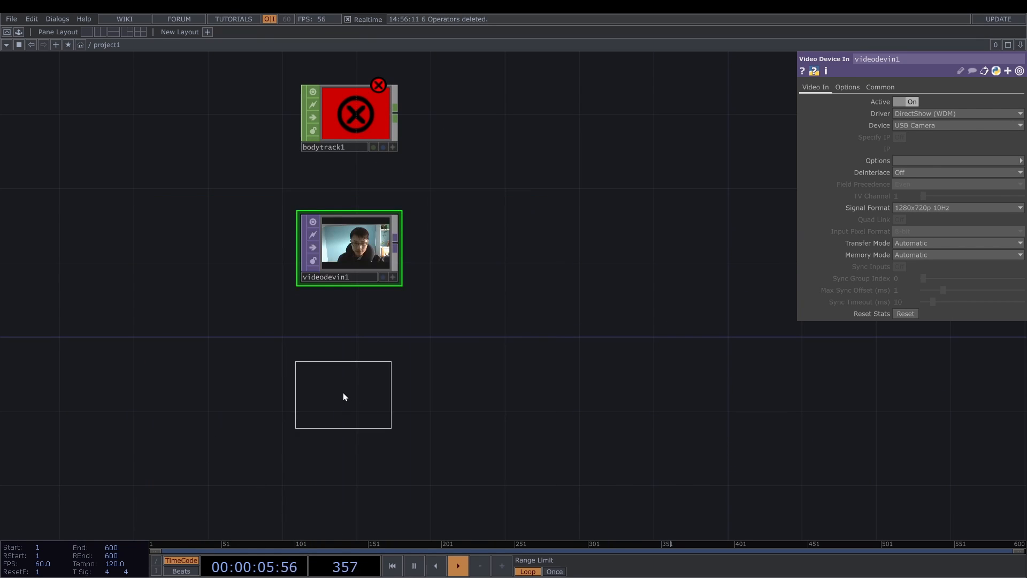
left_click(344, 396)
left_click(1019, 101)
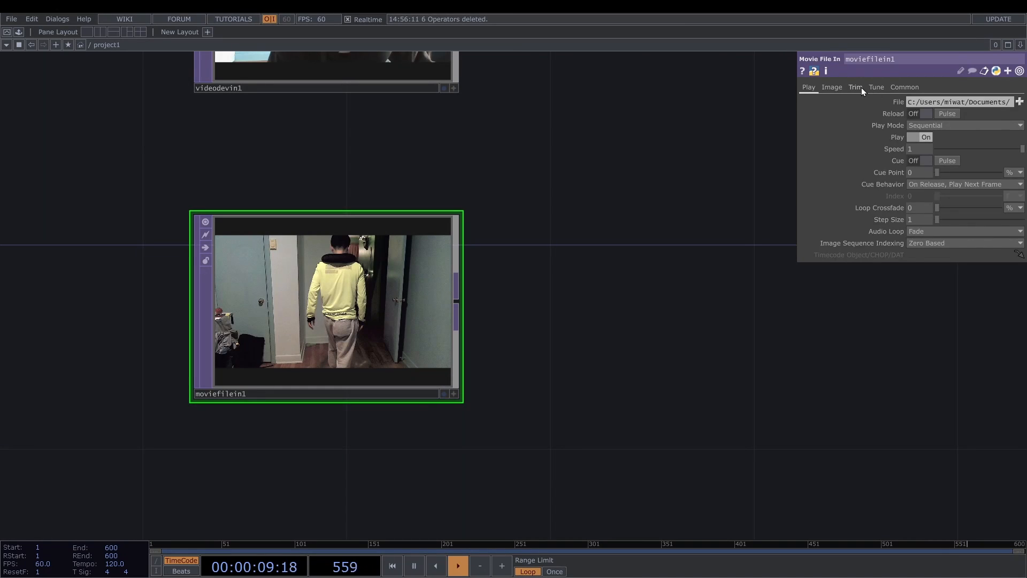
- Enable trimming on the Movie File In TOP and set its Trim Start to 0.2
left_click(858, 87)
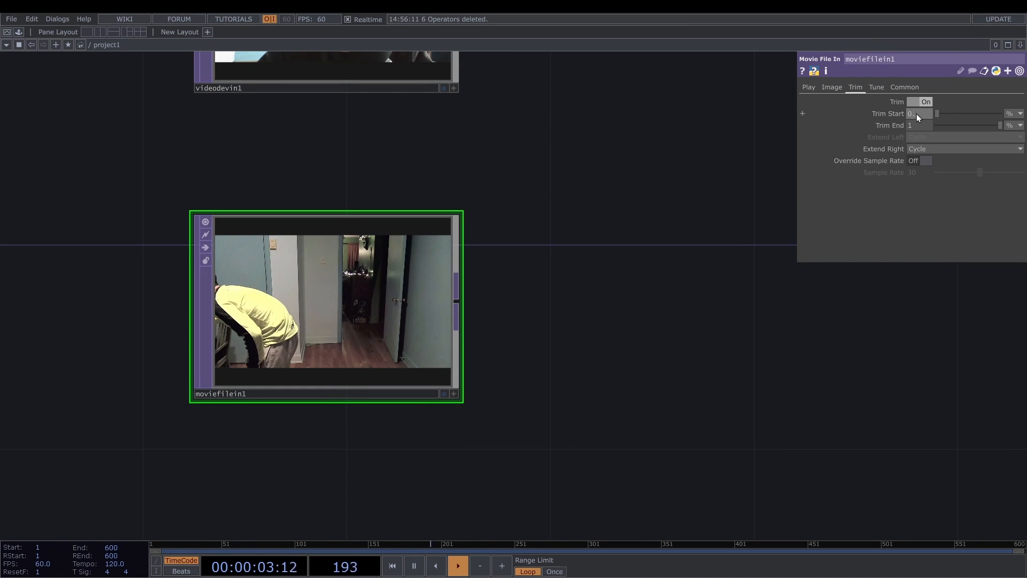
type(".")
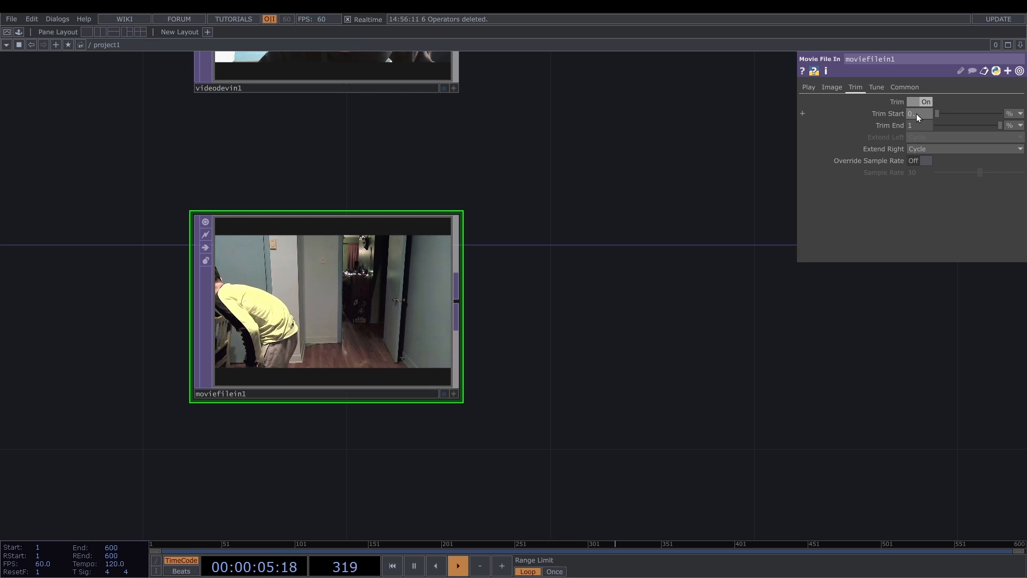
type("2")
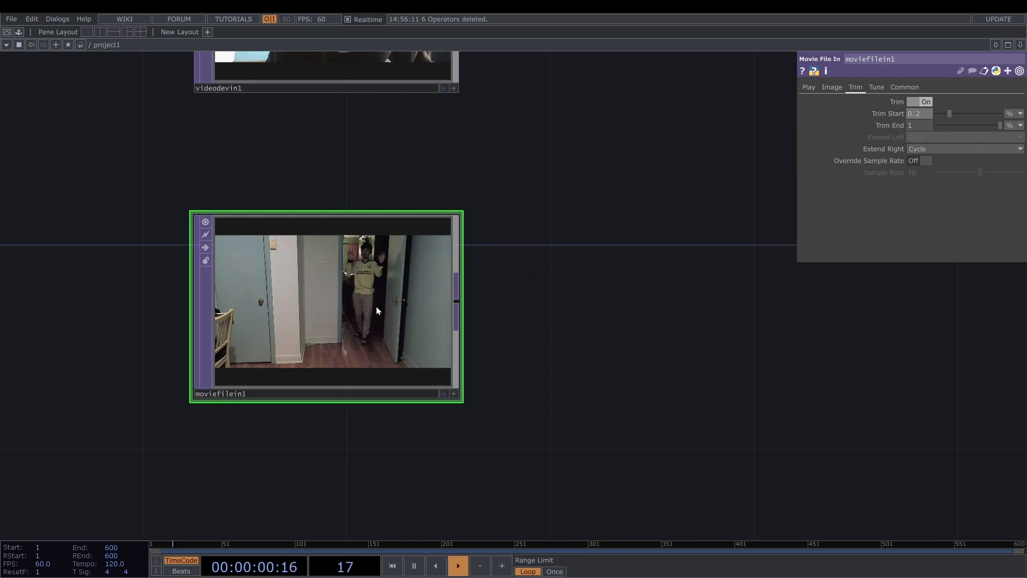
scroll(377, 294, "down", 5)
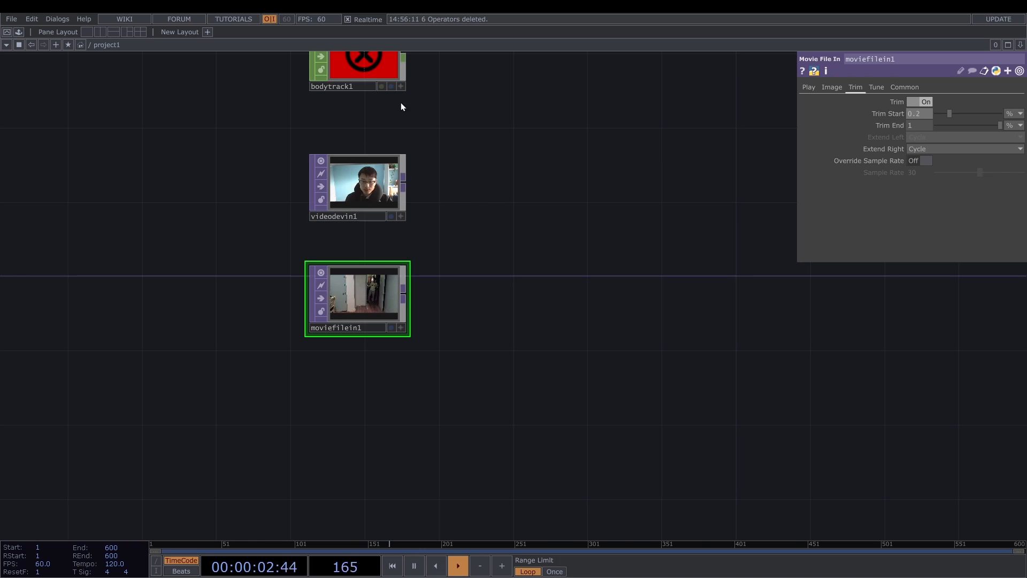
- Feed videodevin1 and moviefilein1 into a new Switch TOP and connect a Null TOP after it
left_click(371, 77)
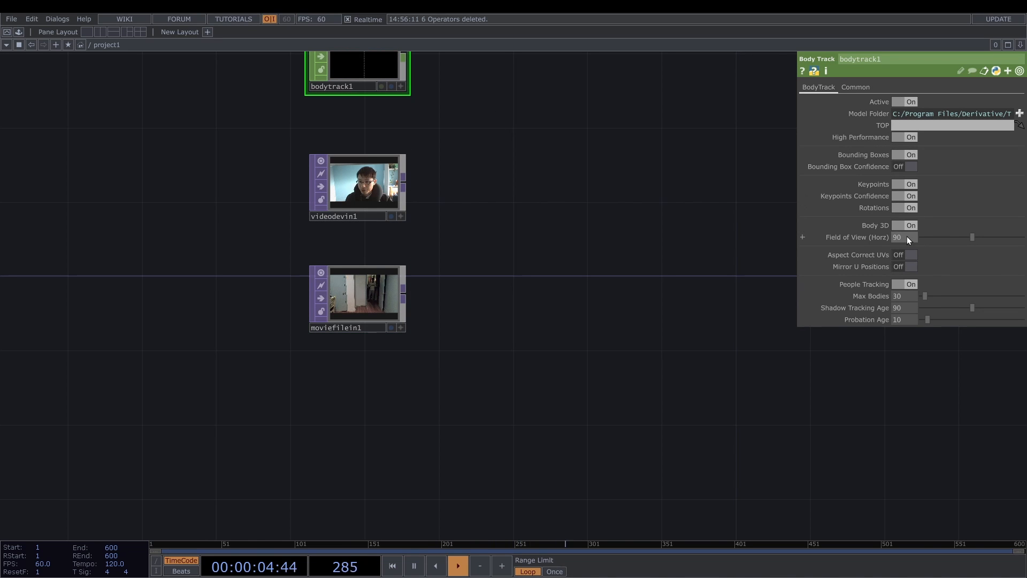
right_click(405, 183)
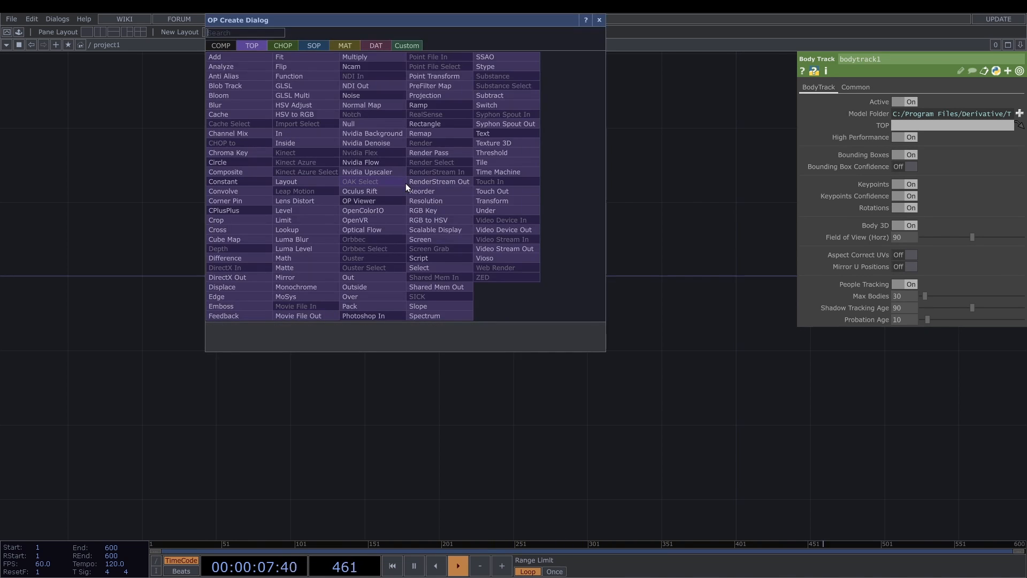
type("sw")
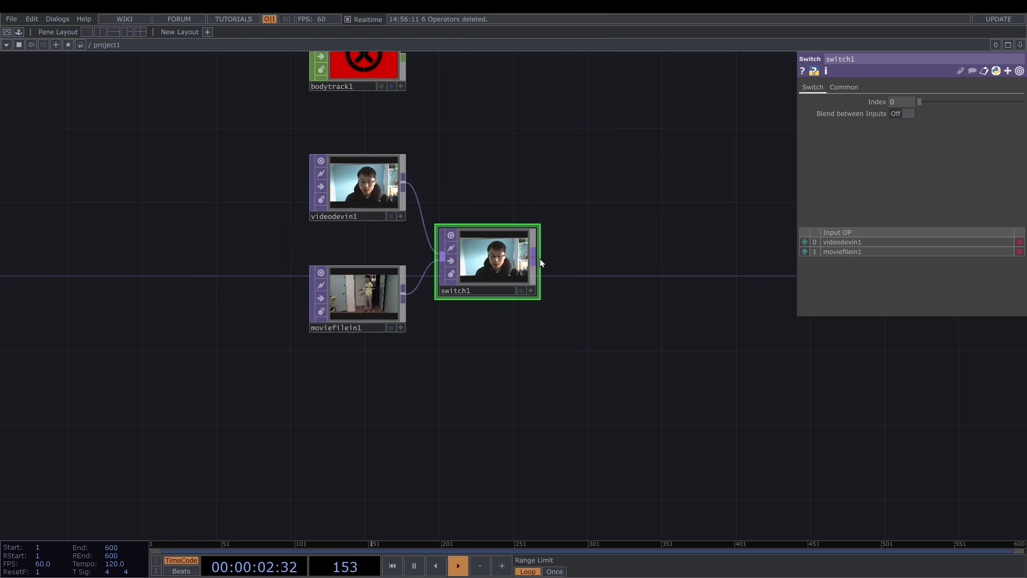
right_click(540, 258)
type("nu")
key("Return")
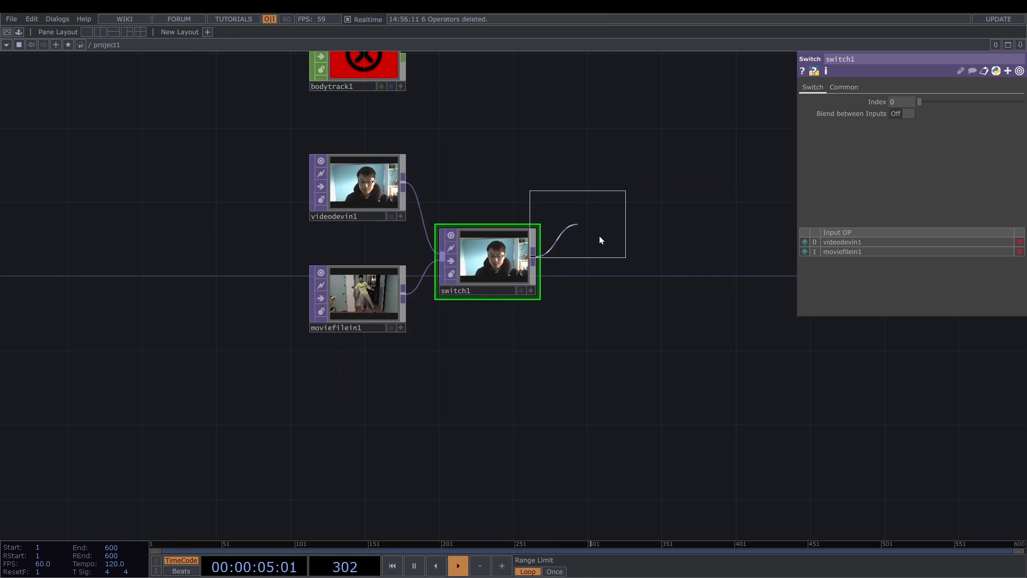
left_click(639, 270)
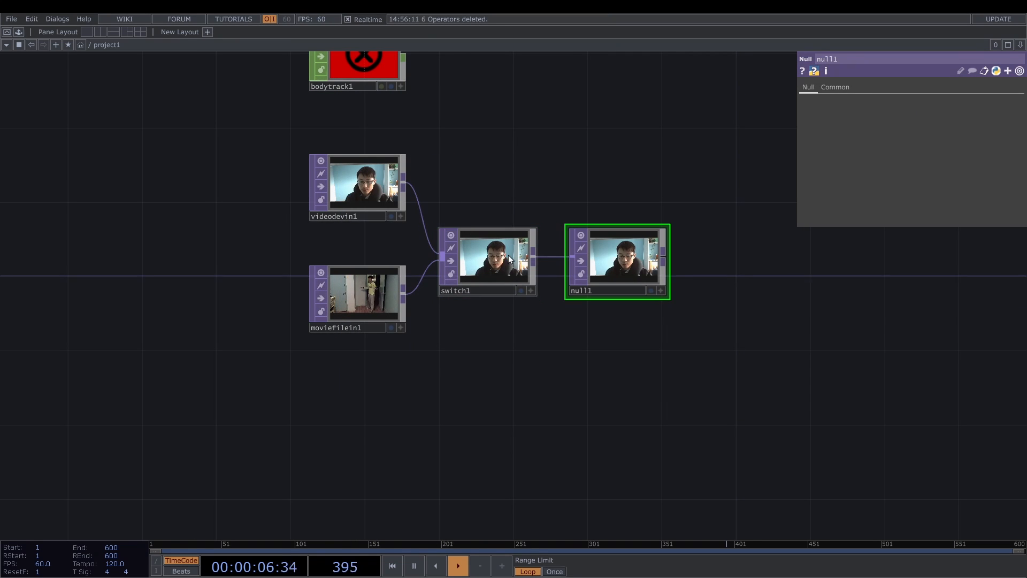
- Assign null1 as the Body Track CHOP's source TOP and set the Switch TOP's index to 1.3
left_click(492, 262)
mouse_move(919, 101)
left_mouse_down()
mouse_move(938, 101)
mouse_move(915, 101)
left_mouse_up()
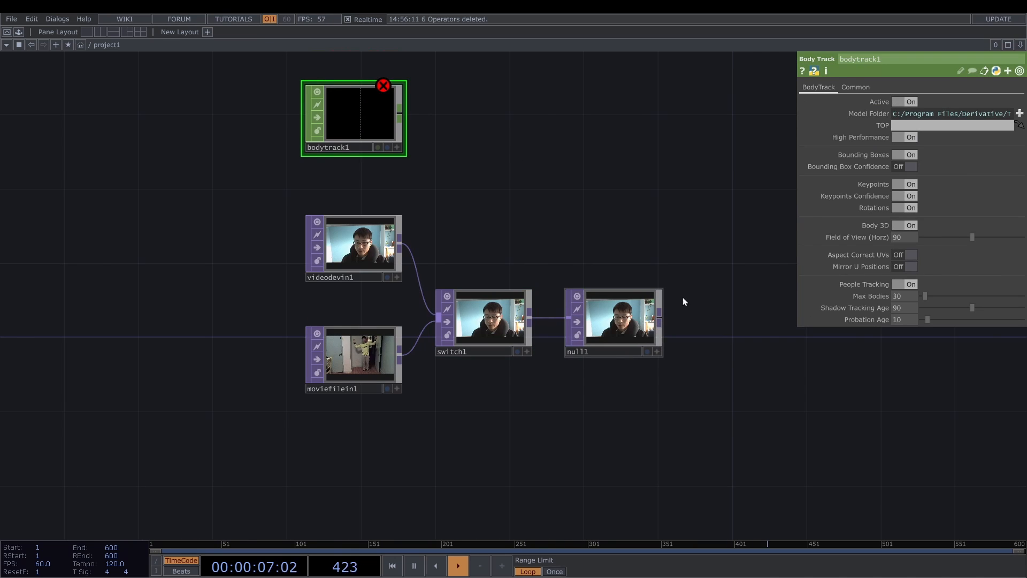
left_click_drag(615, 321, 906, 124)
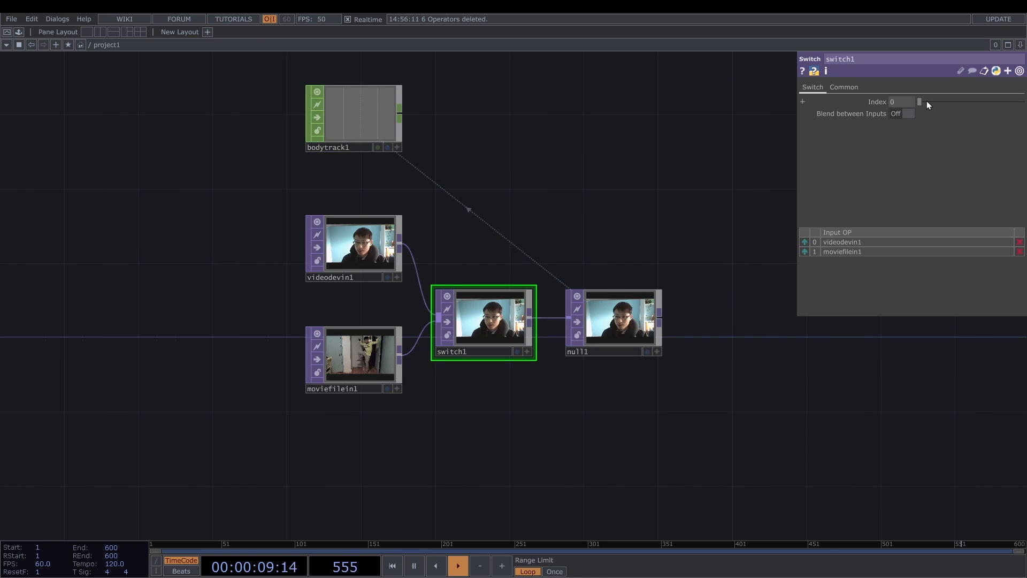
left_click_drag(926, 101, 932, 100)
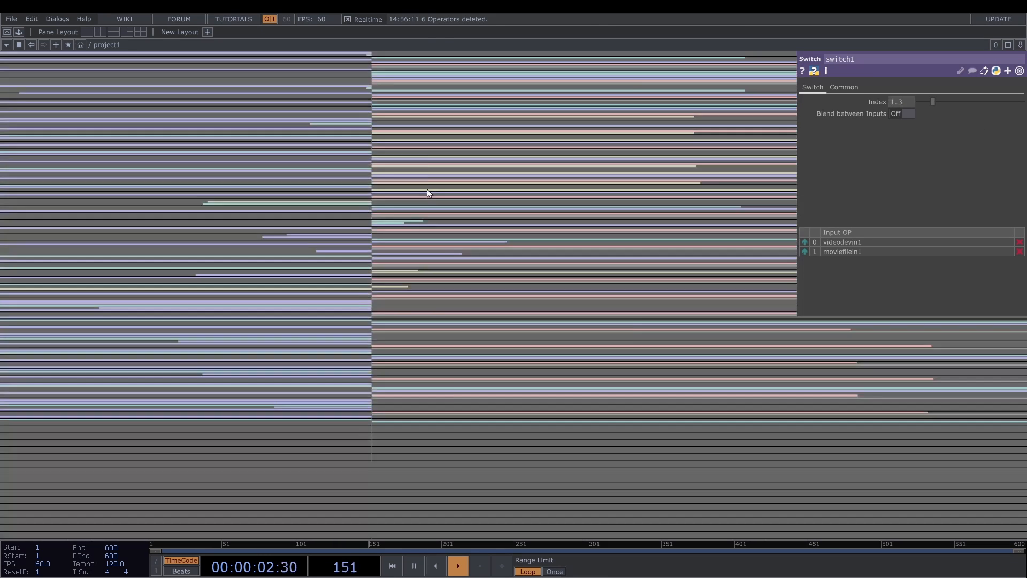
scroll(357, 235, "down", 10)
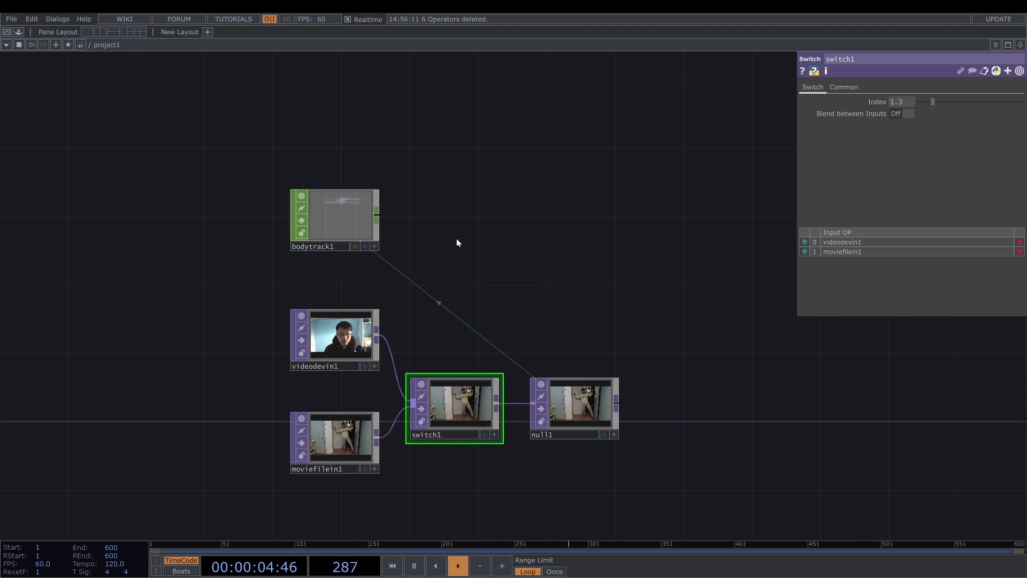
- Connect a Trim CHOP to the output of bodytrack1 and add a Null CHOP after the Trim
left_click_drag(458, 243, 302, 291)
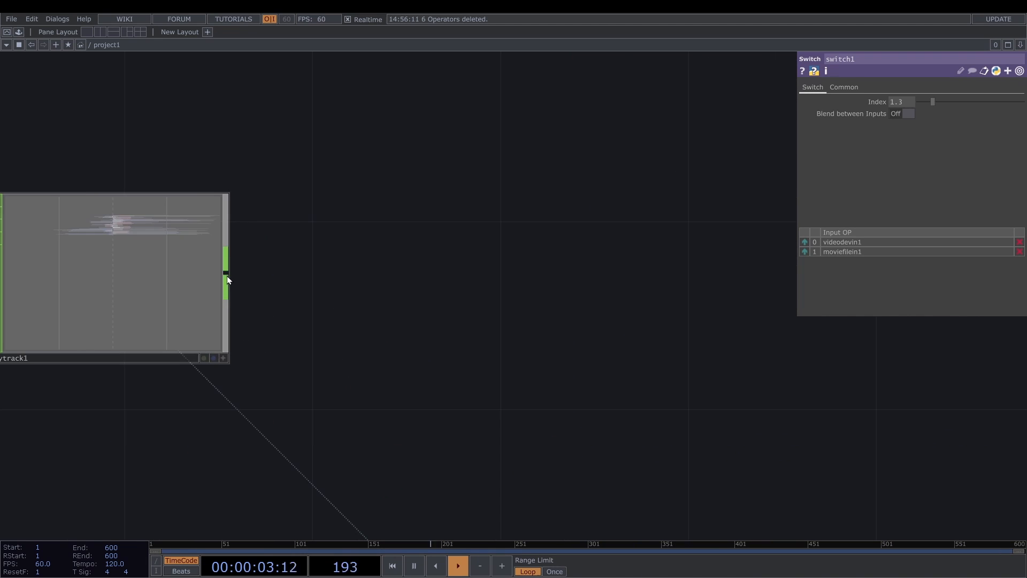
right_click(227, 275)
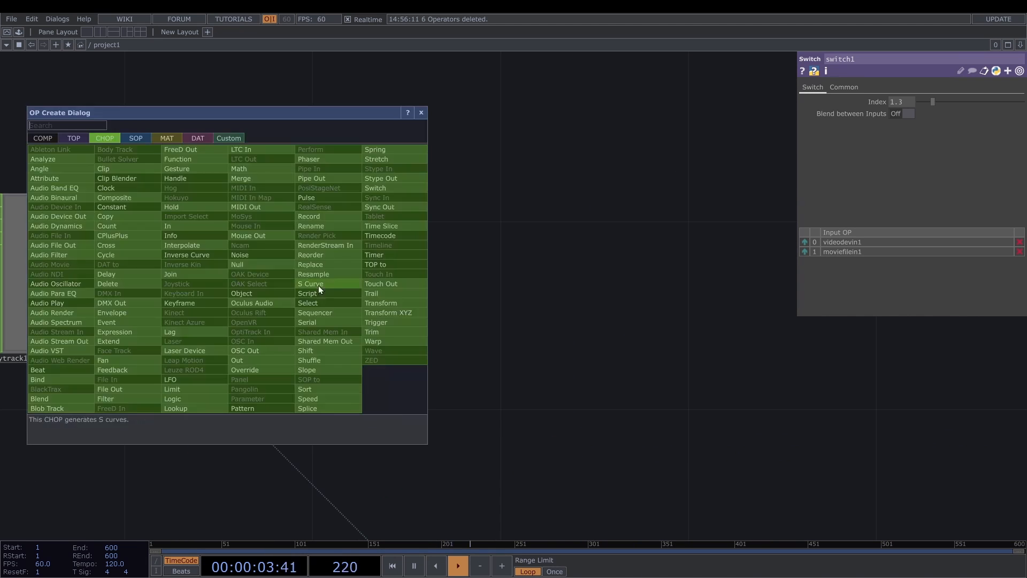
type("t")
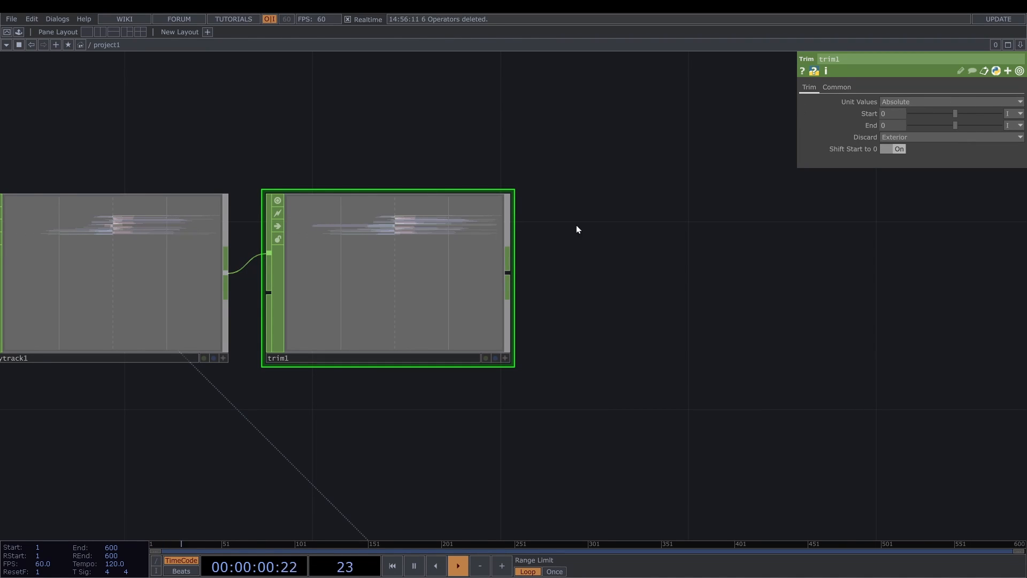
middle_click(399, 279)
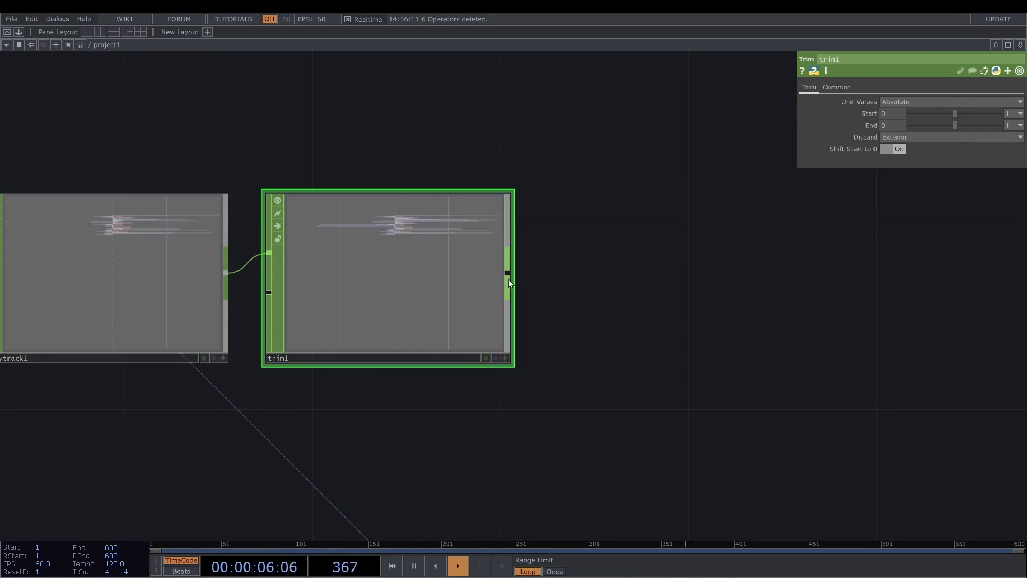
right_click(510, 272)
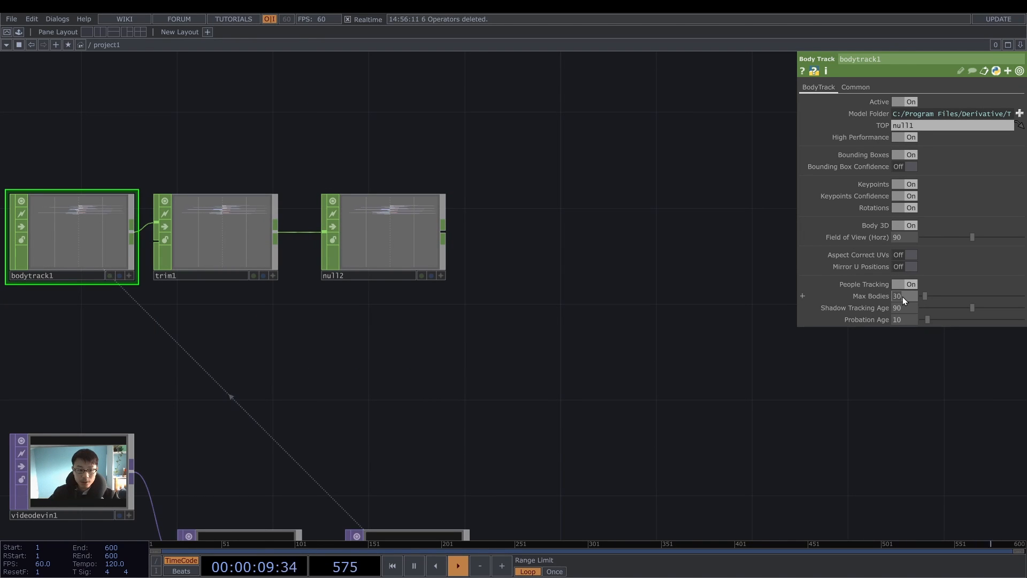
- Set the Body Track CHOP's Max Bodies to 1
type("1")
key("Return")
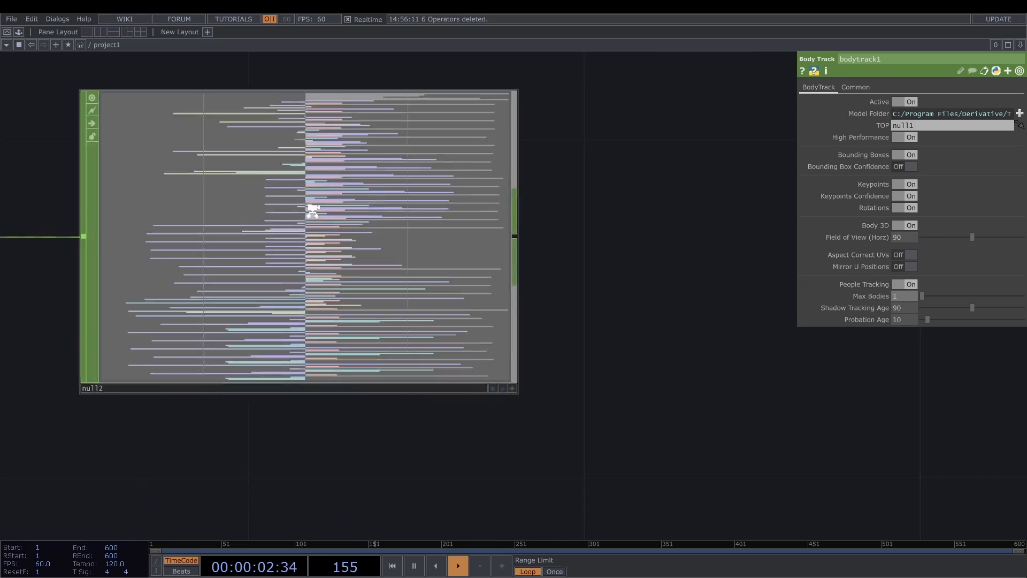
scroll(314, 214, "up", 5)
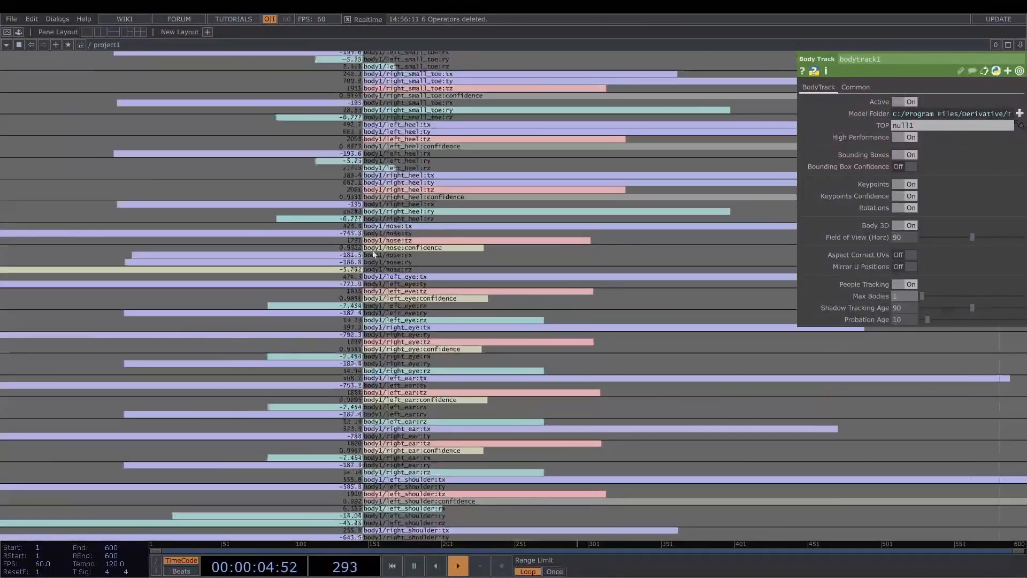
scroll(412, 243, "down", 5)
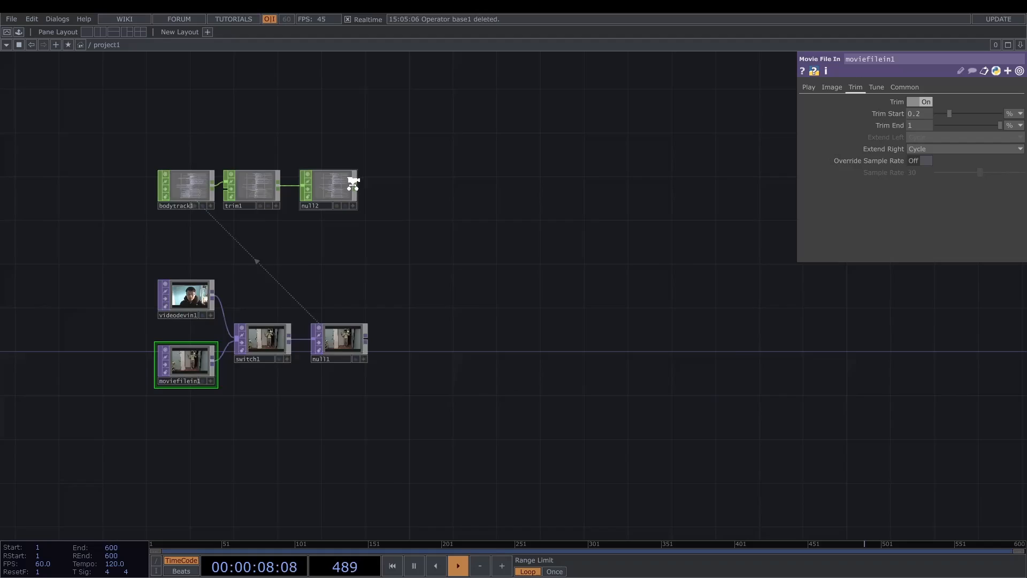
- Add a Base COMP beside null2 and feed it from the output of null2
scroll(353, 178, "up", 6)
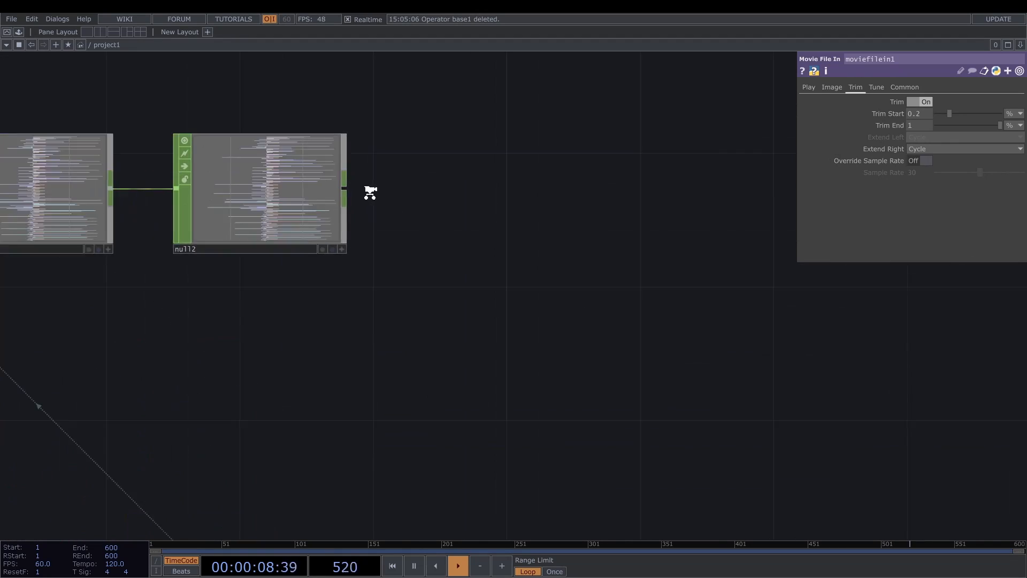
right_click(336, 188)
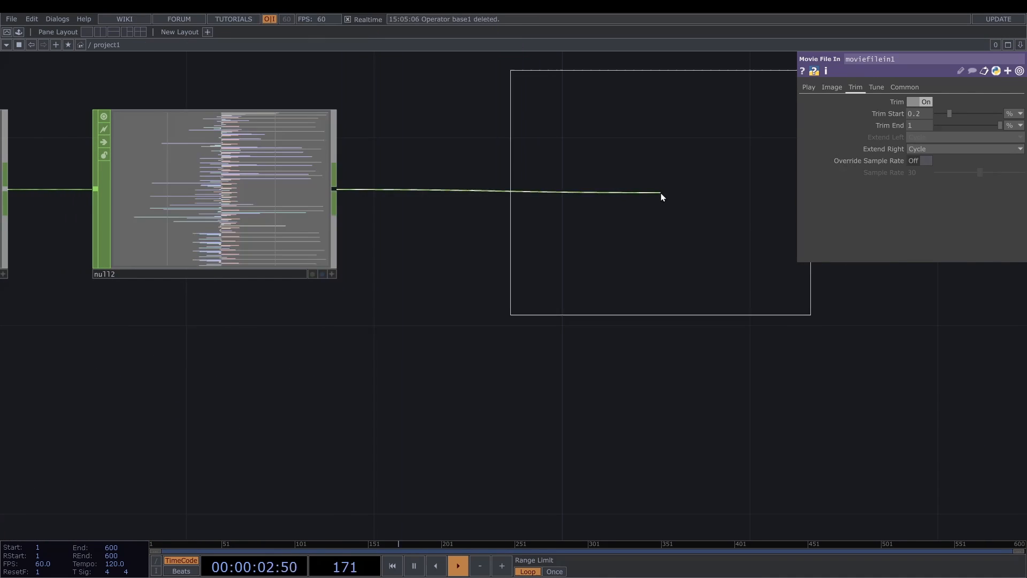
left_click(659, 192)
scroll(659, 195, "down", 5)
left_click_drag(636, 258, 499, 232)
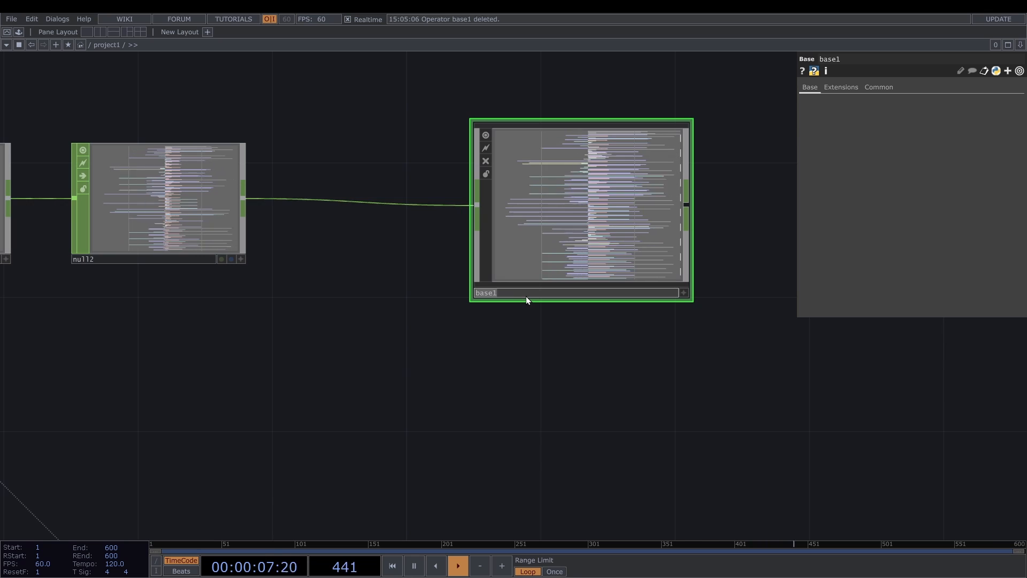
- Rename the Base COMP as 3d_position_cleaned
key("BackSpace")
key("BackSpace")
key("BackSpace")
key("BackSpace")
key("BackSpace")
type("3d")
type("_positio")
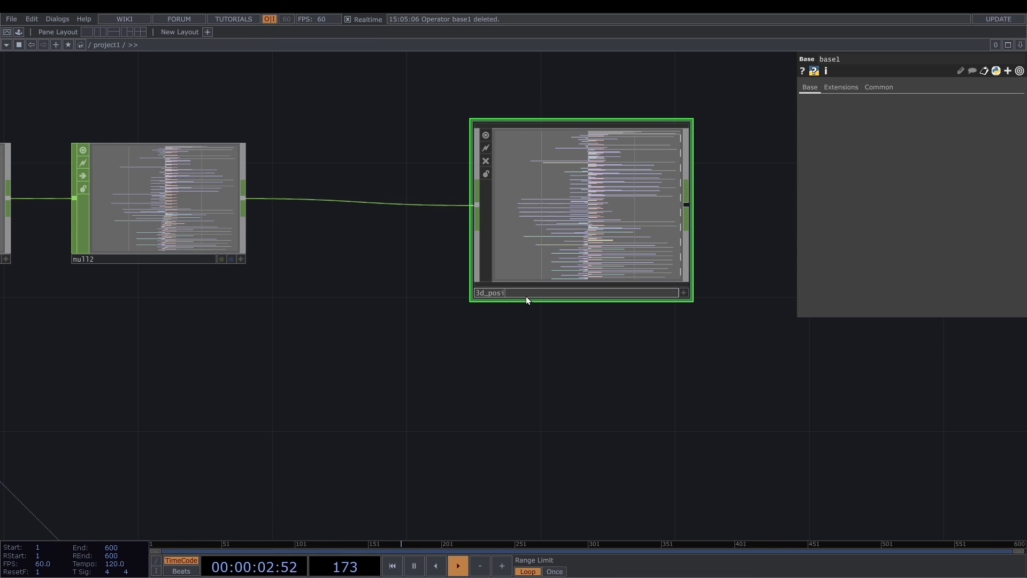
type("n_c")
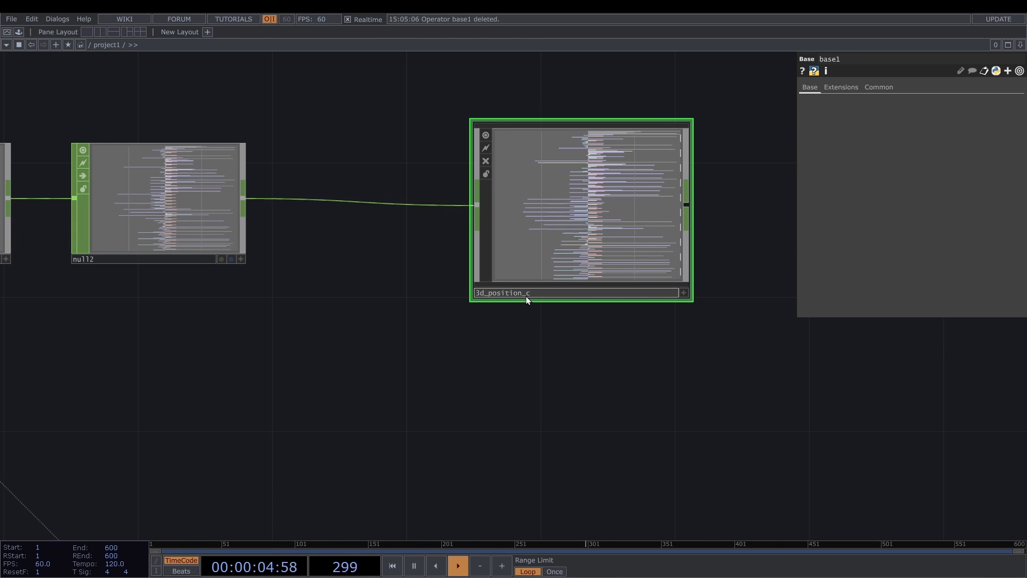
type("leaned")
key("Return")
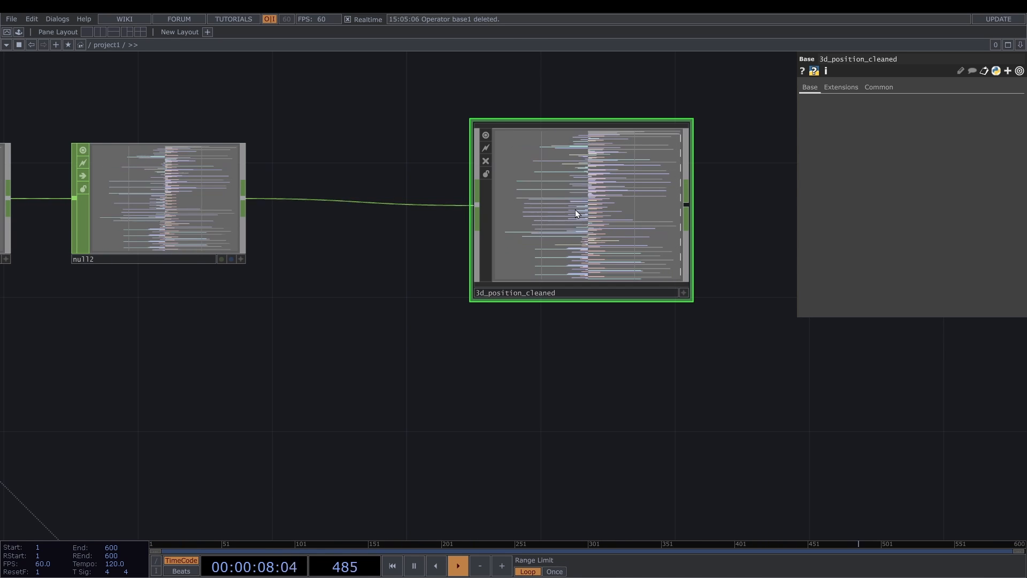
- Enter the 3d_position_cleaned component and insert a Delete CHOP between in1 and out1
key("i")
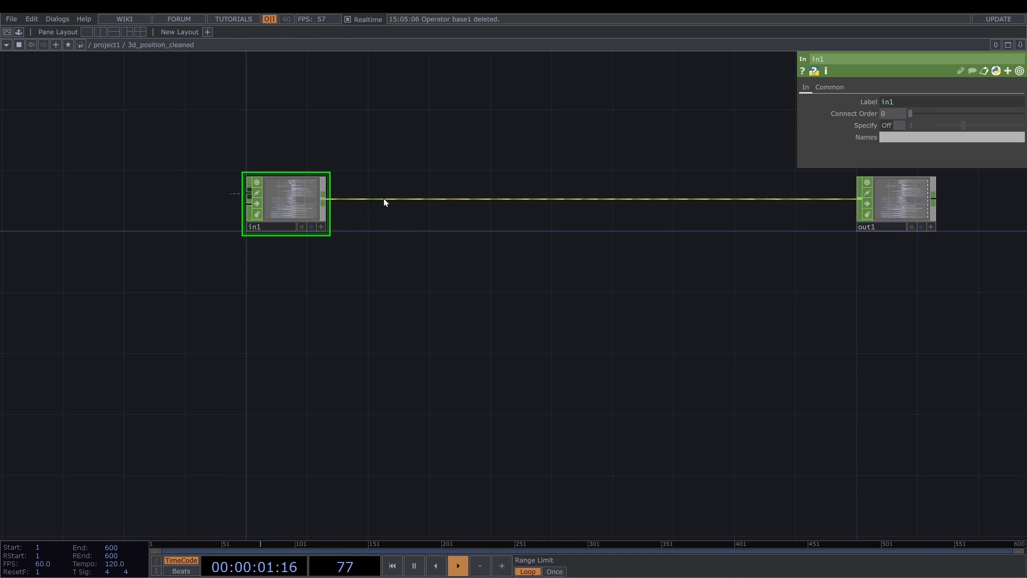
right_click(384, 199)
left_click(404, 188)
left_click(405, 187)
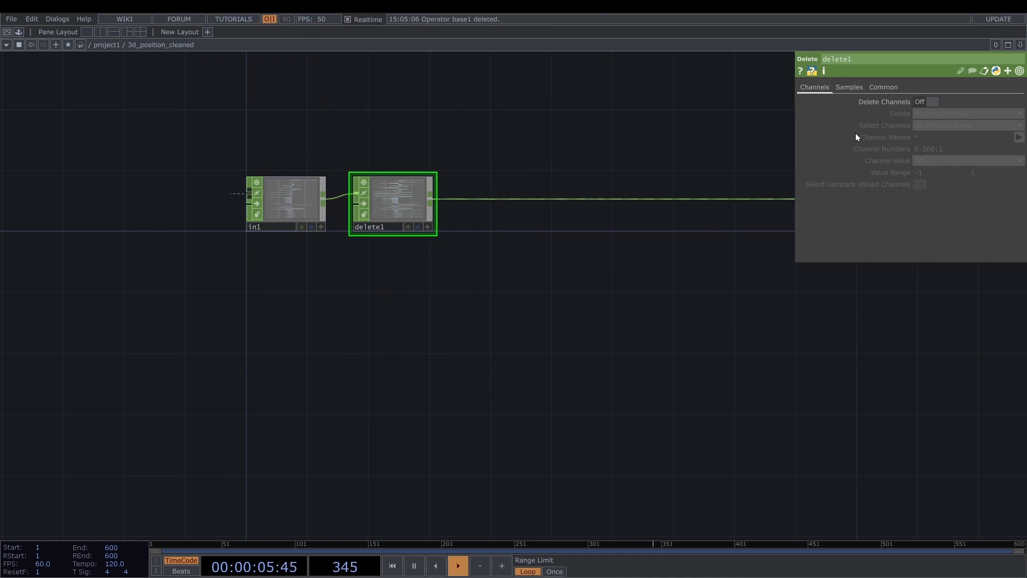
- Enable channel deletion on delete1 and set its Channel Names pattern to *bbox*
left_click(928, 101)
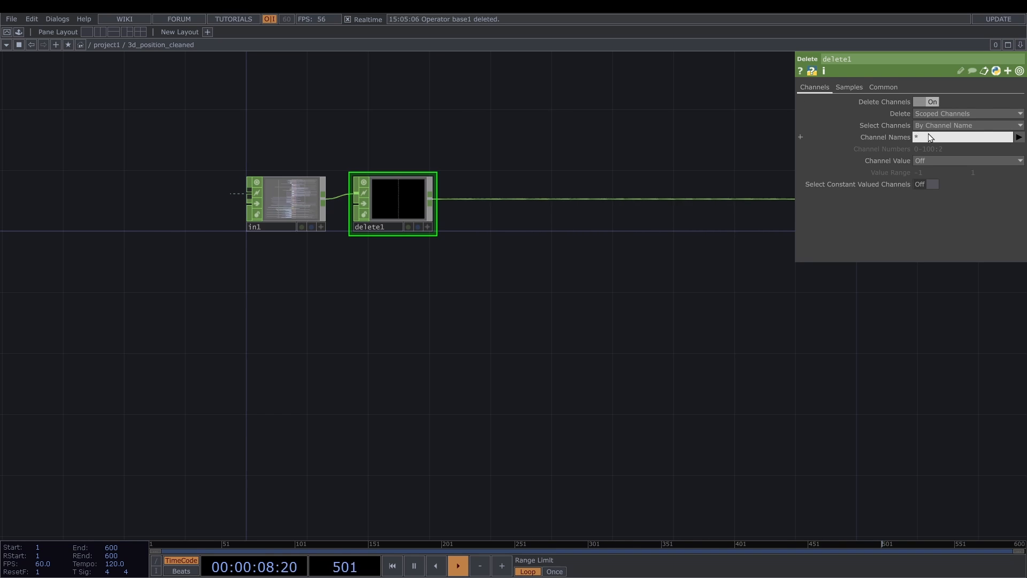
type("bb")
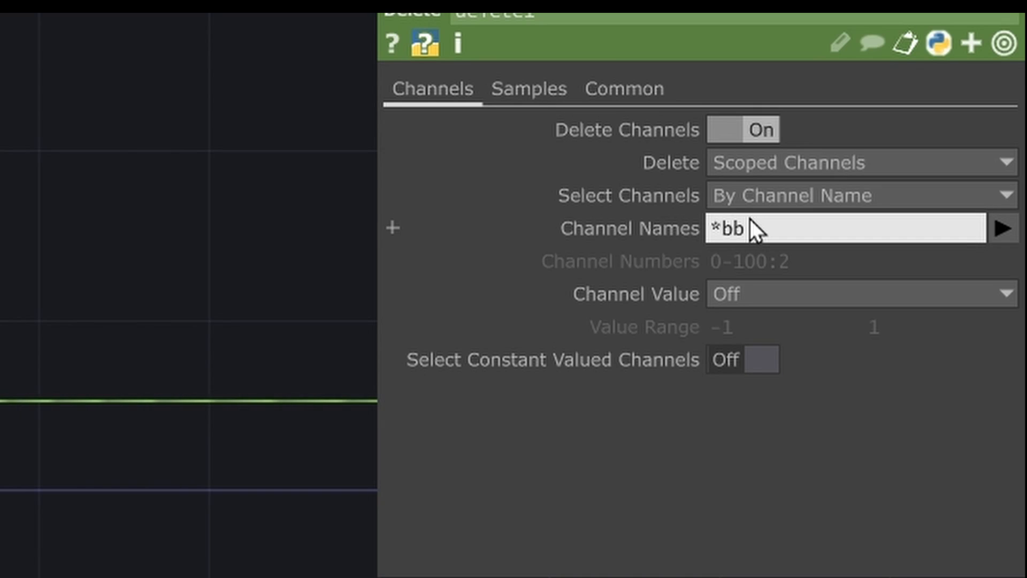
type("ox")
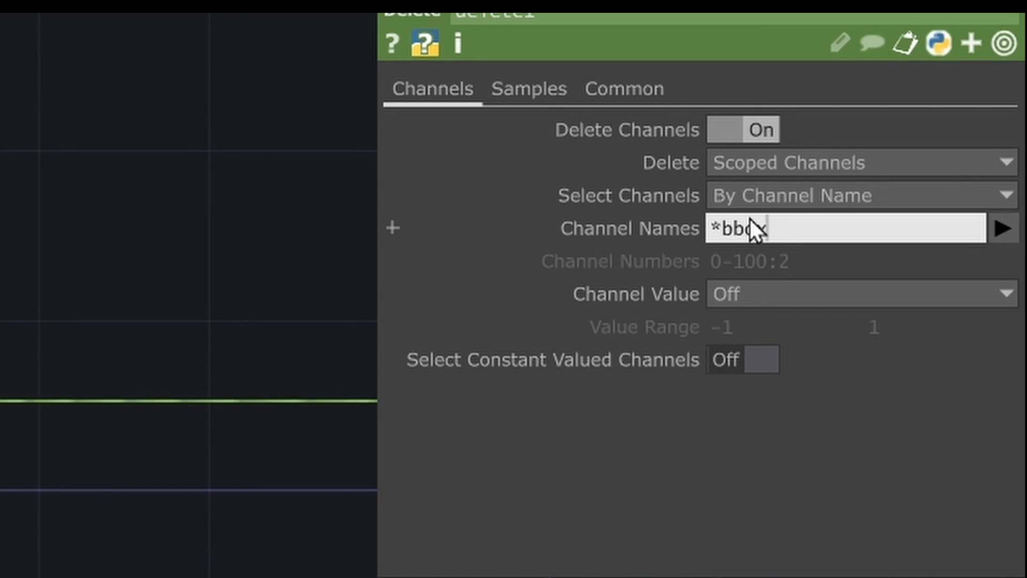
type("*")
key("Return")
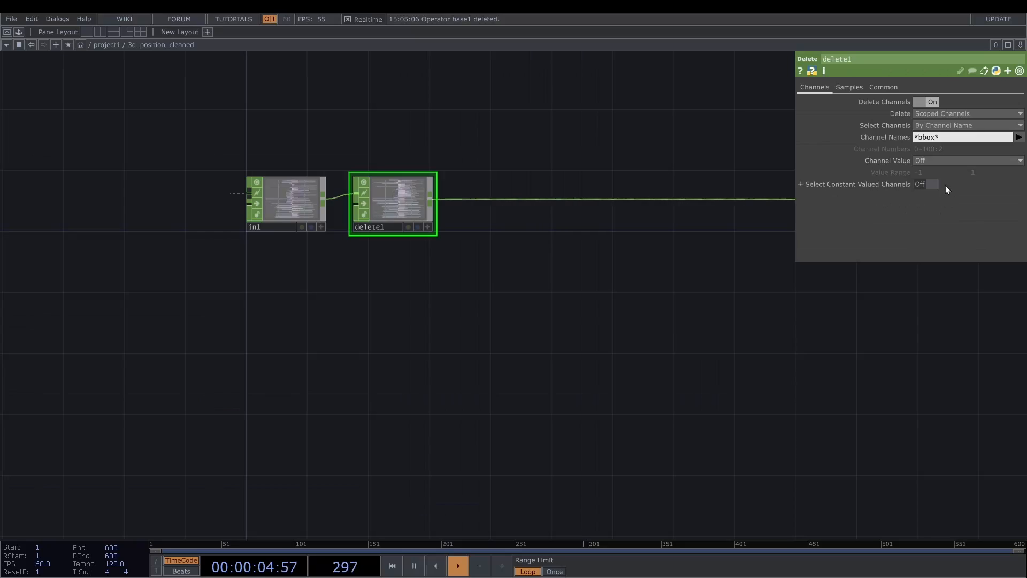
- Insert a Math CHOP on the wire between delete1 and out1
right_click(513, 199)
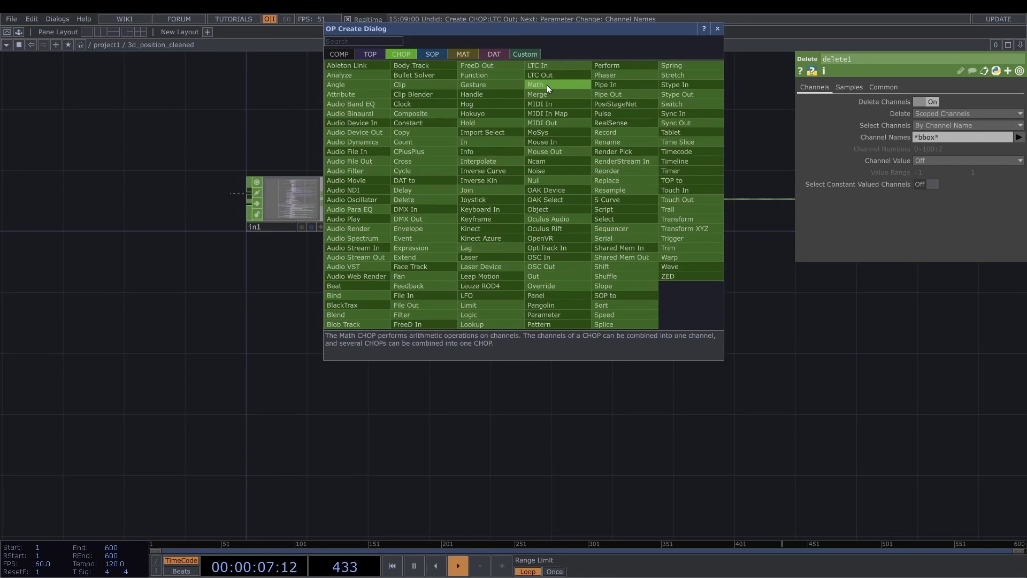
left_click(546, 84)
left_click(529, 199)
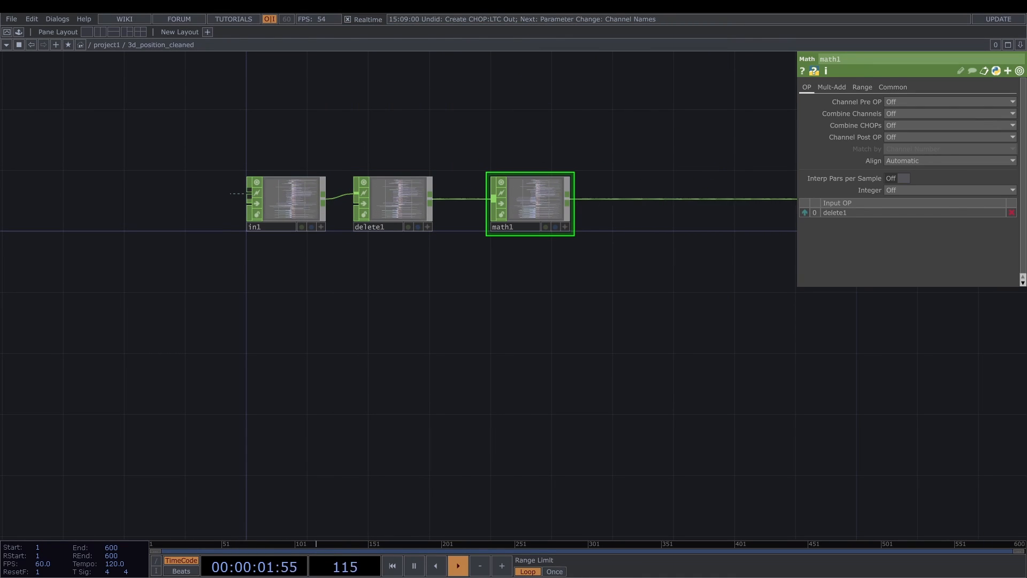
- Set the upper values of math1's ranges to 1000 for From Range and -1 for To Range
left_click(862, 87)
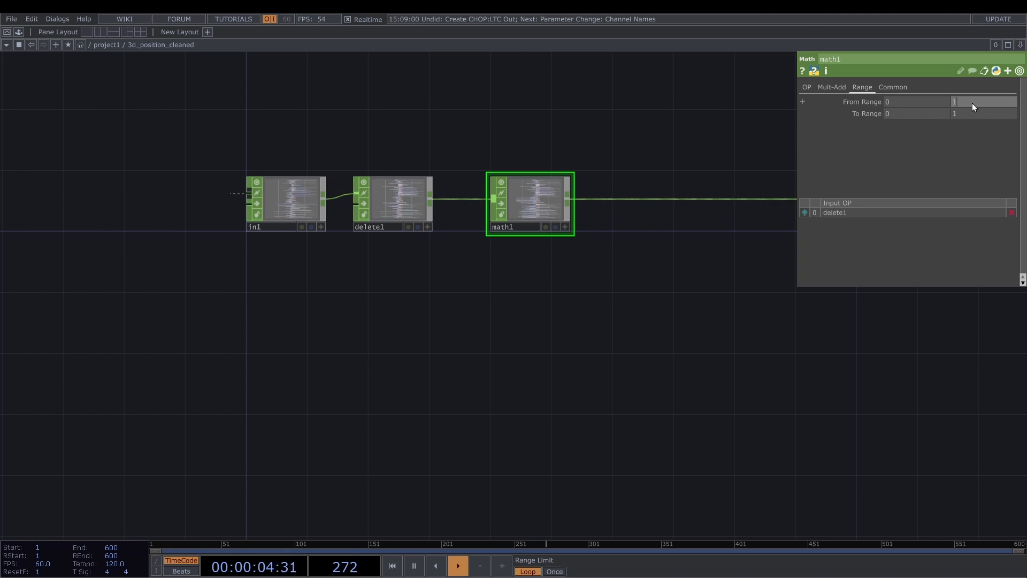
type("10")
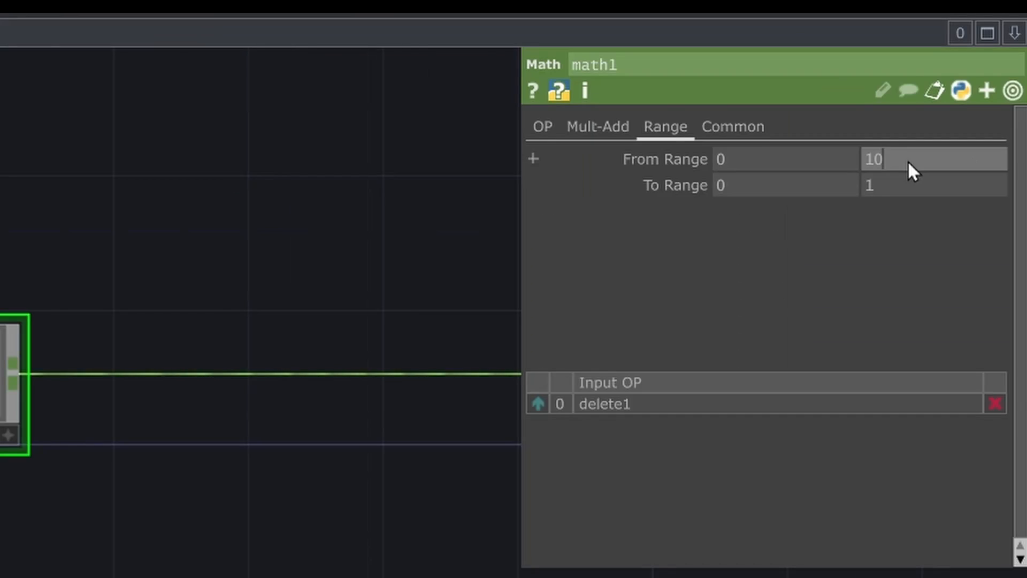
type("00")
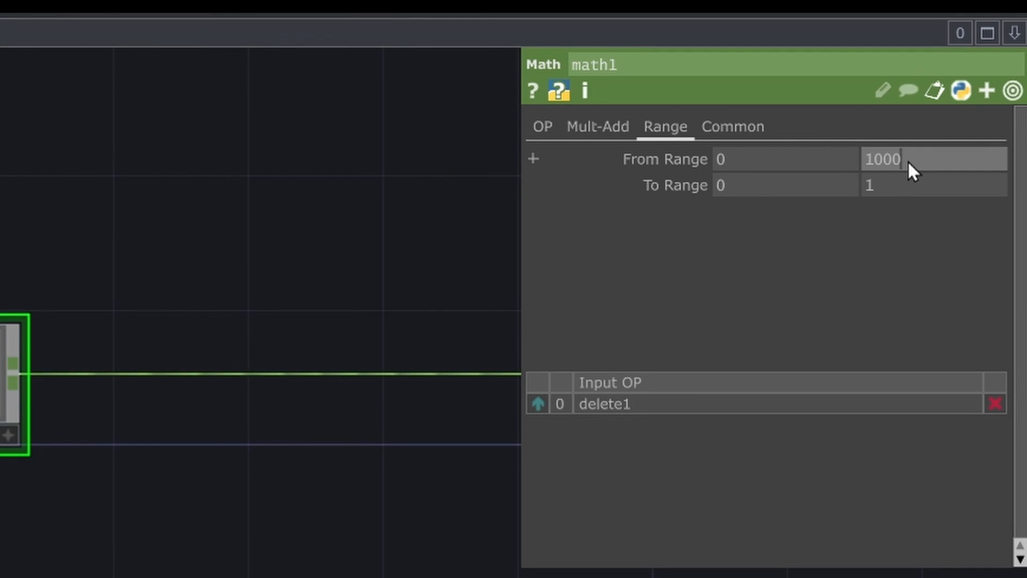
left_click(890, 187)
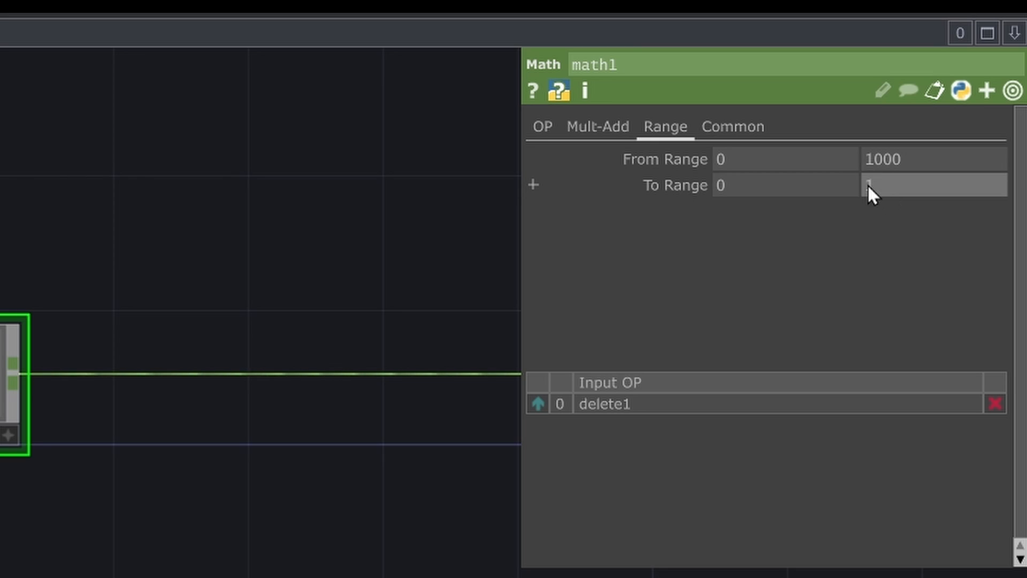
type("-")
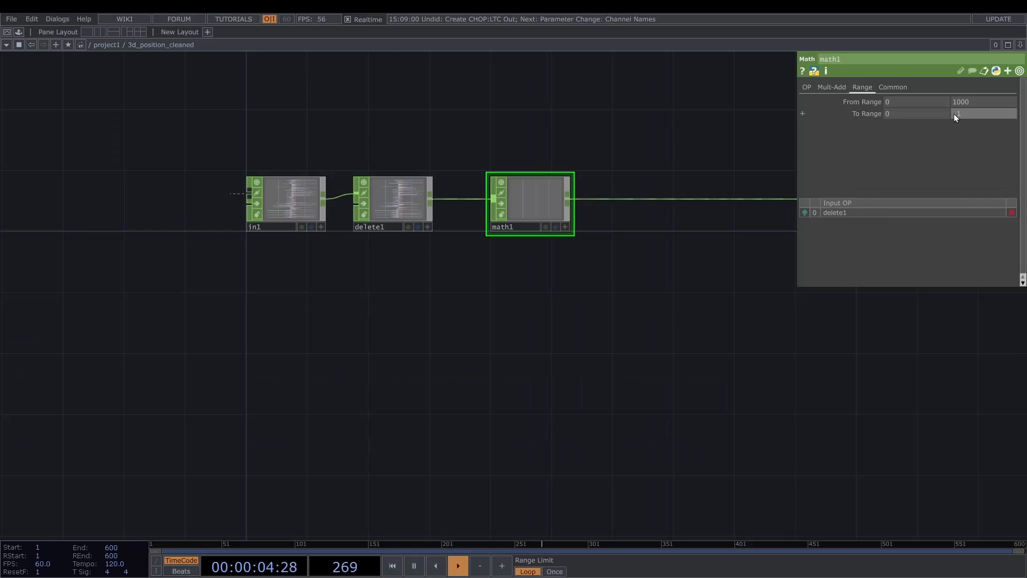
- Limit math1 to the y and z position channels with the Scope *:t[yz]
left_click(733, 126)
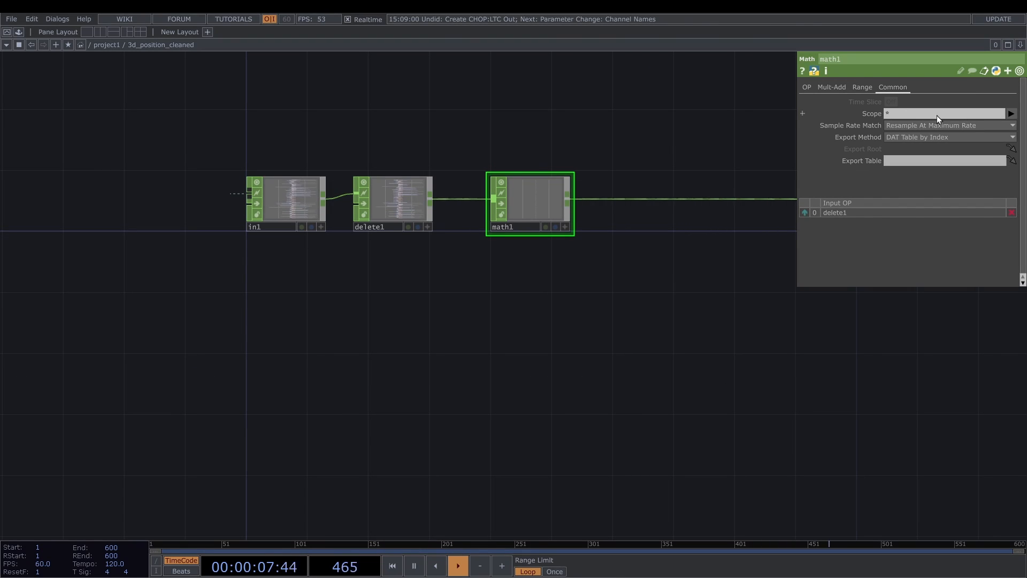
left_click(910, 113)
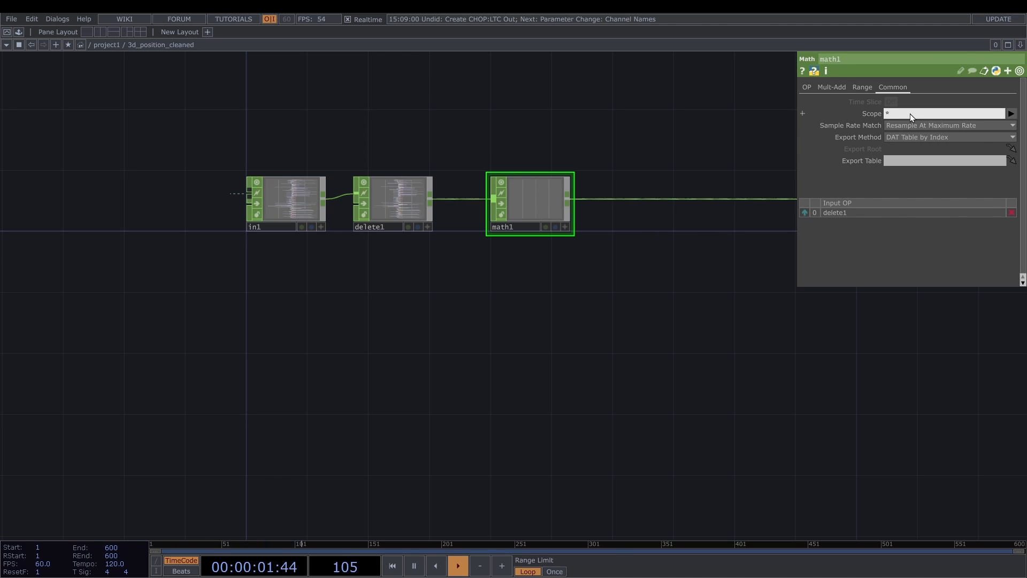
type(":t[yz]")
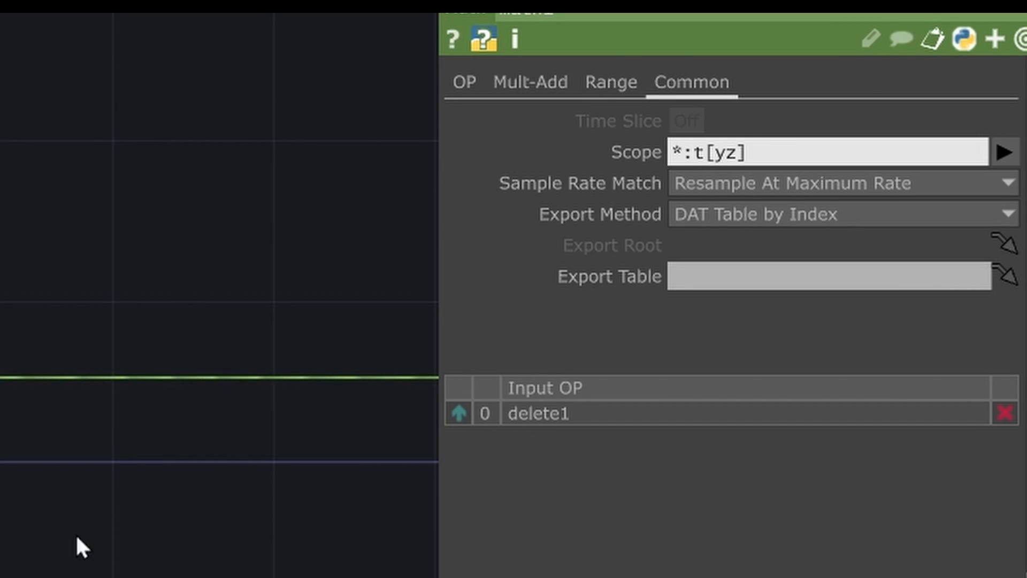
left_click(76, 537)
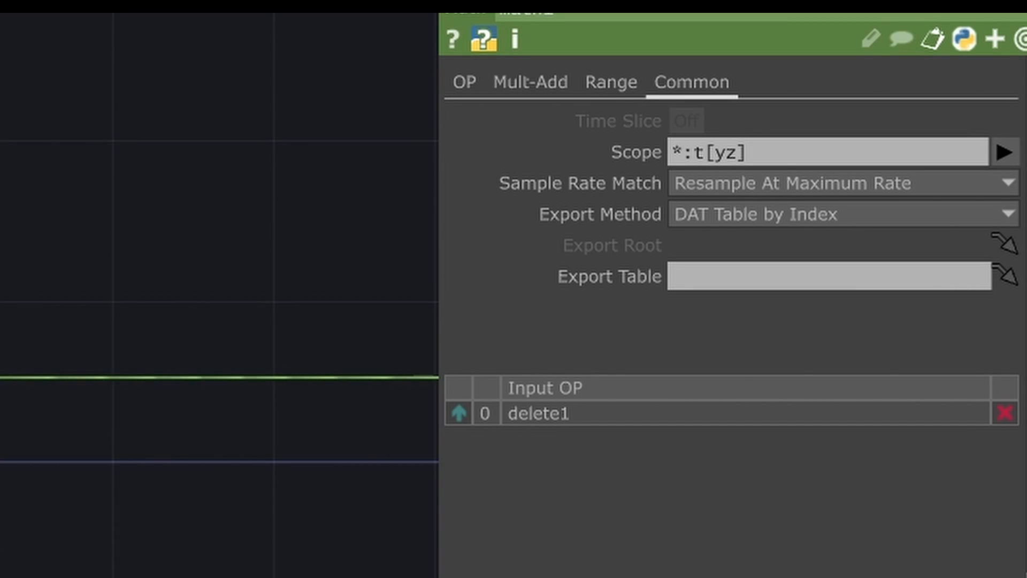
- Insert a second Math CHOP on the wire after math1
scroll(376, 310, "up", 6)
scroll(377, 310, "down", 3)
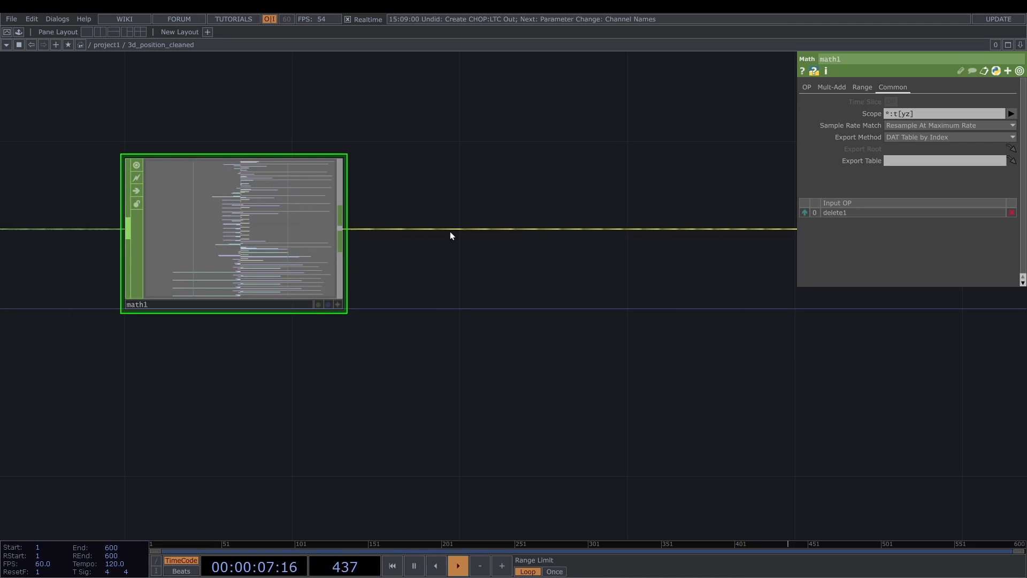
right_click(450, 231)
left_click(477, 218)
left_click(477, 217)
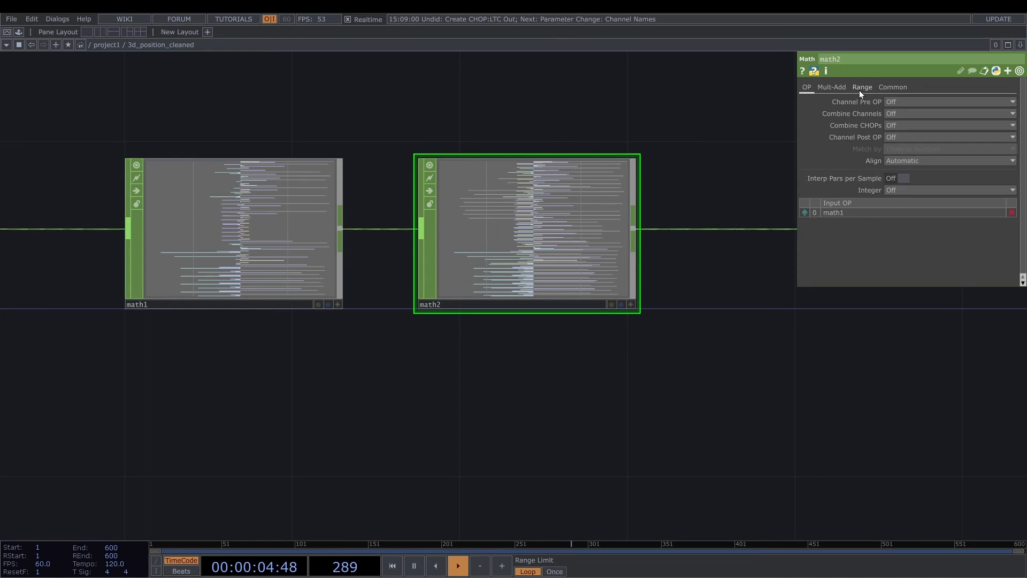
- Set the upper From Range value of math2 to 1000
left_click(862, 86)
left_click(872, 168)
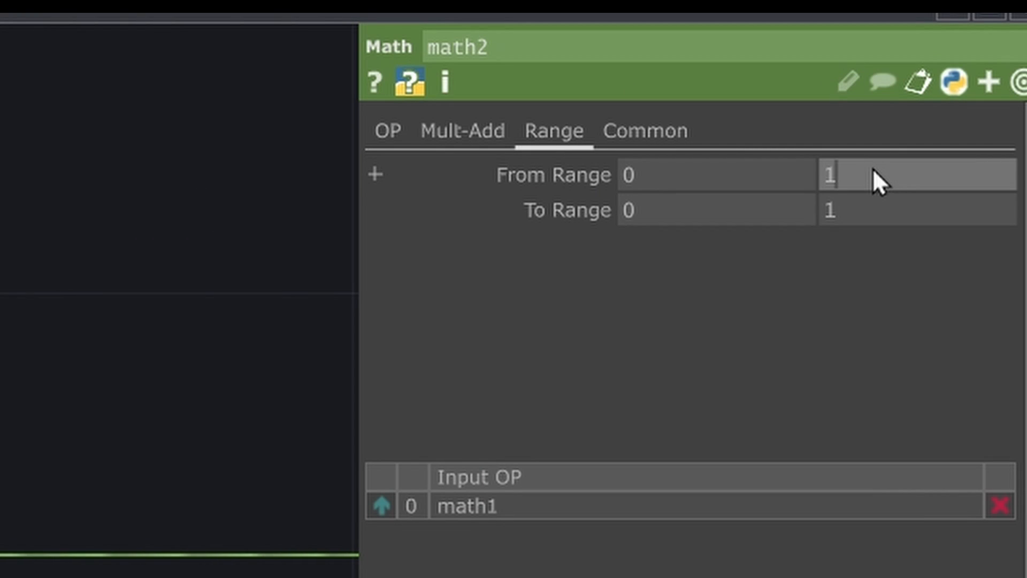
type("000")
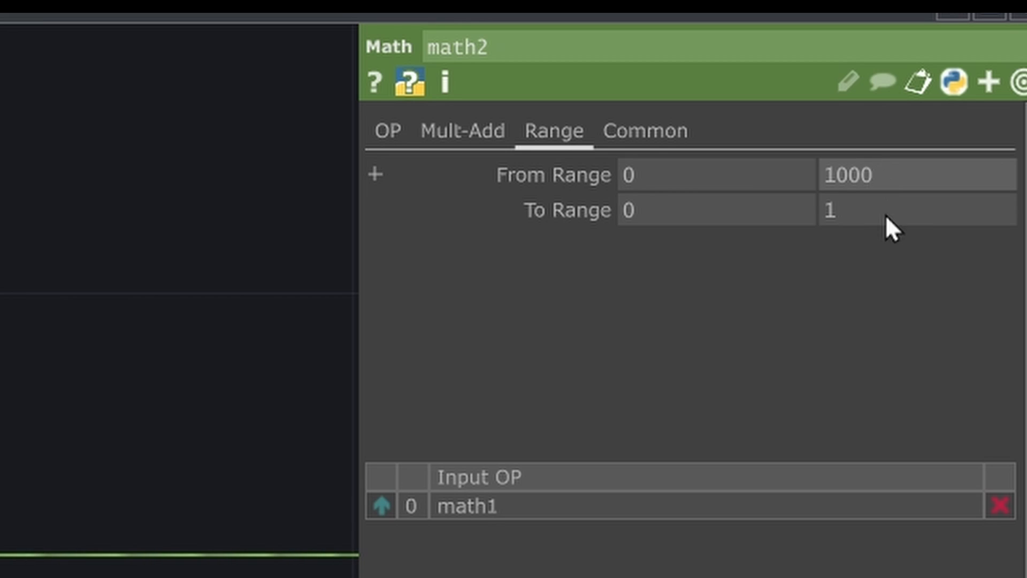
key("Return")
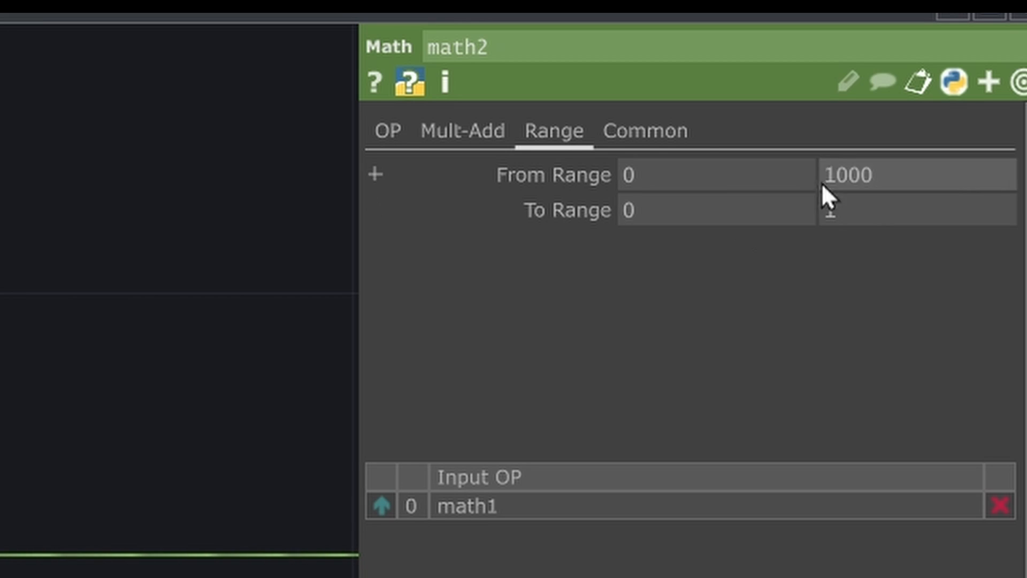
- Limit math2 to the x position channels with the Scope *:tx
left_click(675, 135)
left_click(696, 203)
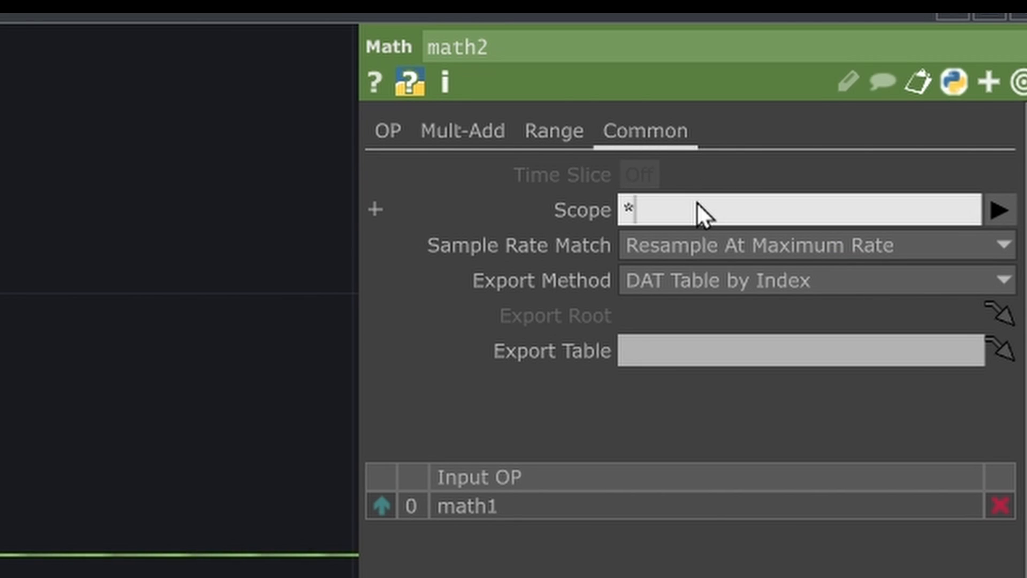
type(":tx")
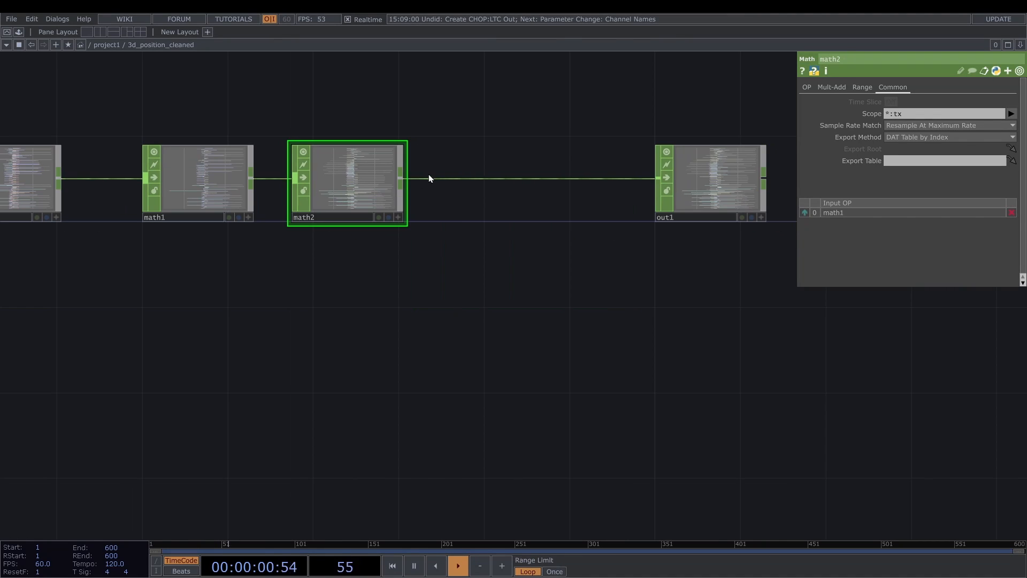
- Branch a Select CHOP off math2's output and set its Channel Names to *tz
scroll(412, 183, "up", 1)
scroll(412, 185, "up", 2)
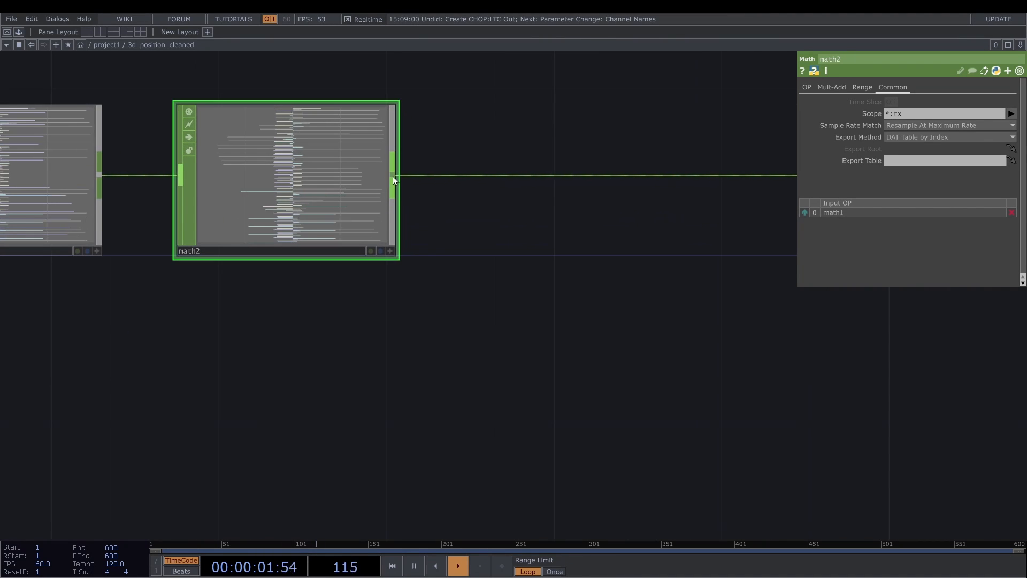
left_click(409, 183)
left_click(531, 427)
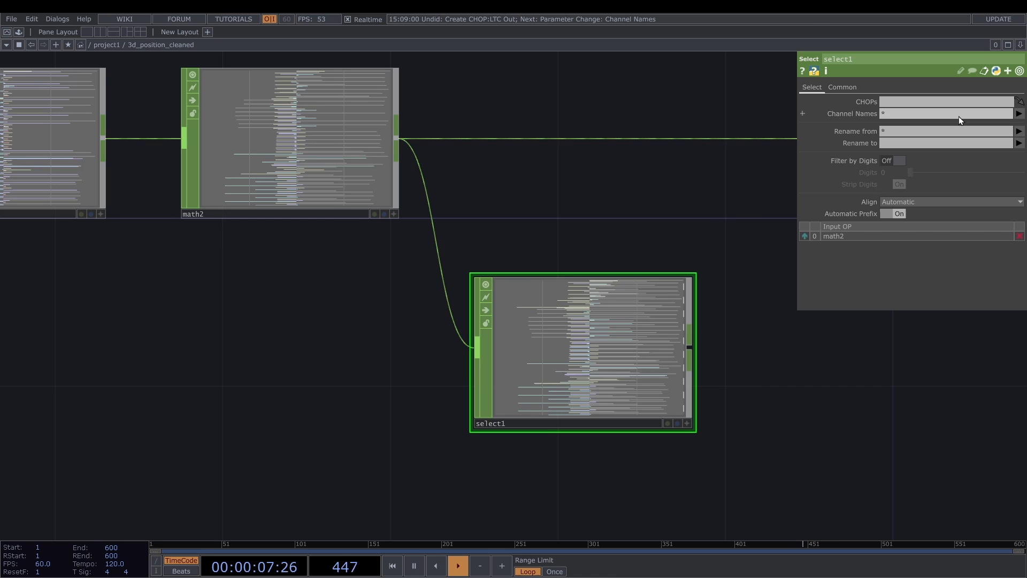
left_click(941, 116)
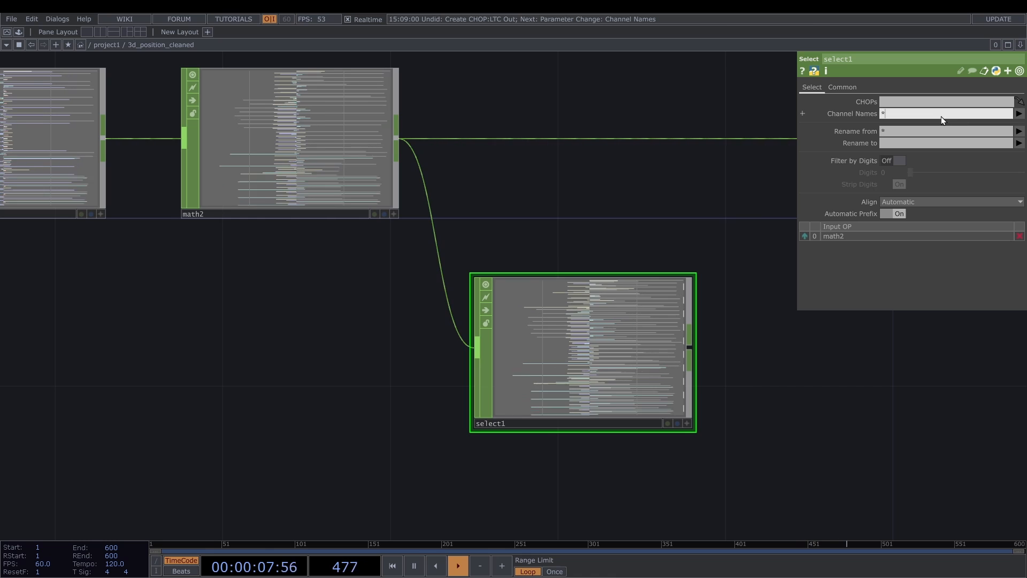
type("*tz")
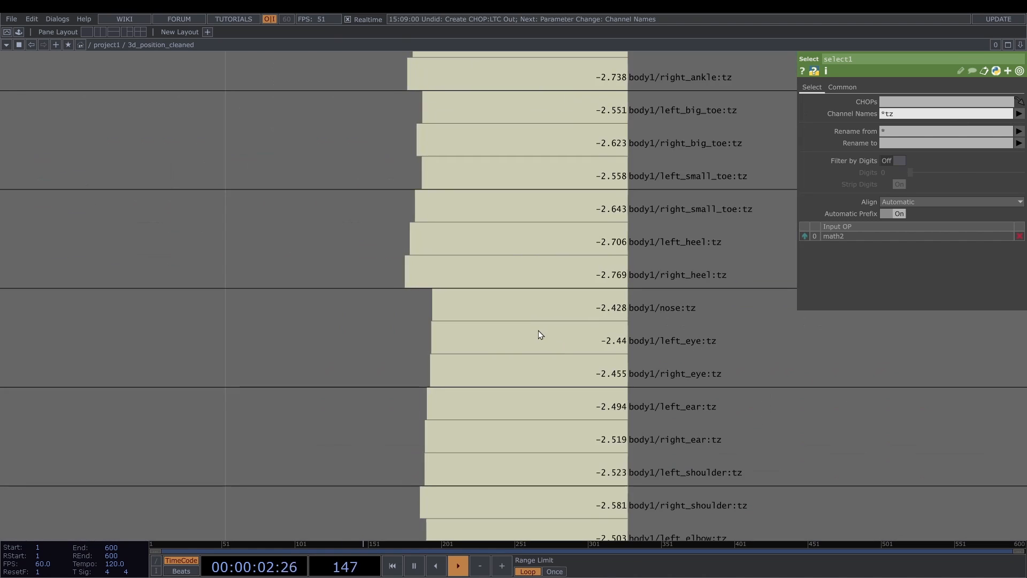
- Examine the tz channel values of the body points in select1 and delete that operator
scroll(496, 281, "down", 5)
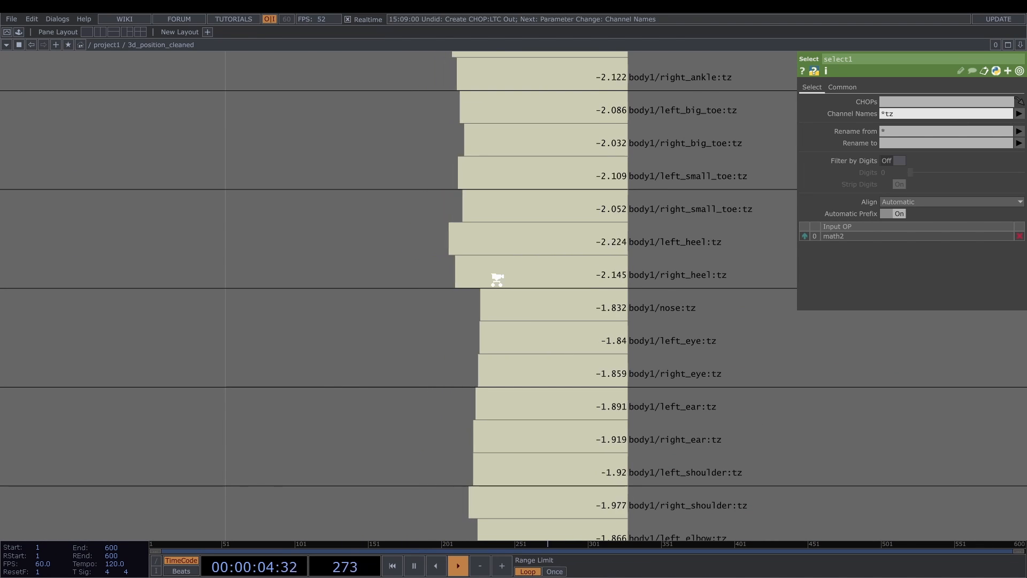
scroll(505, 251, "up", 2)
scroll(498, 251, "up", 1)
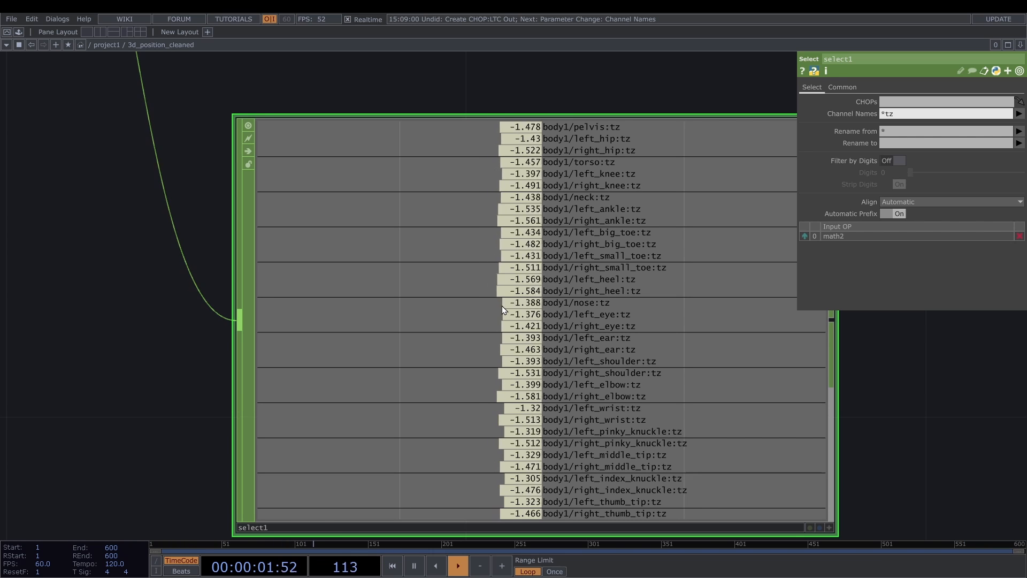
scroll(502, 306, "down", 3)
scroll(502, 305, "down", 2)
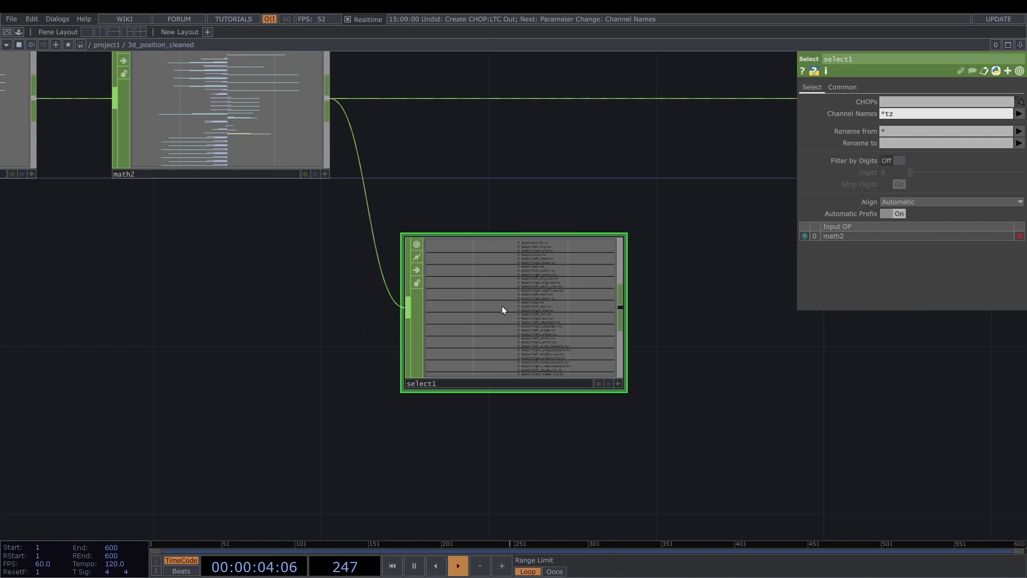
key("Delete")
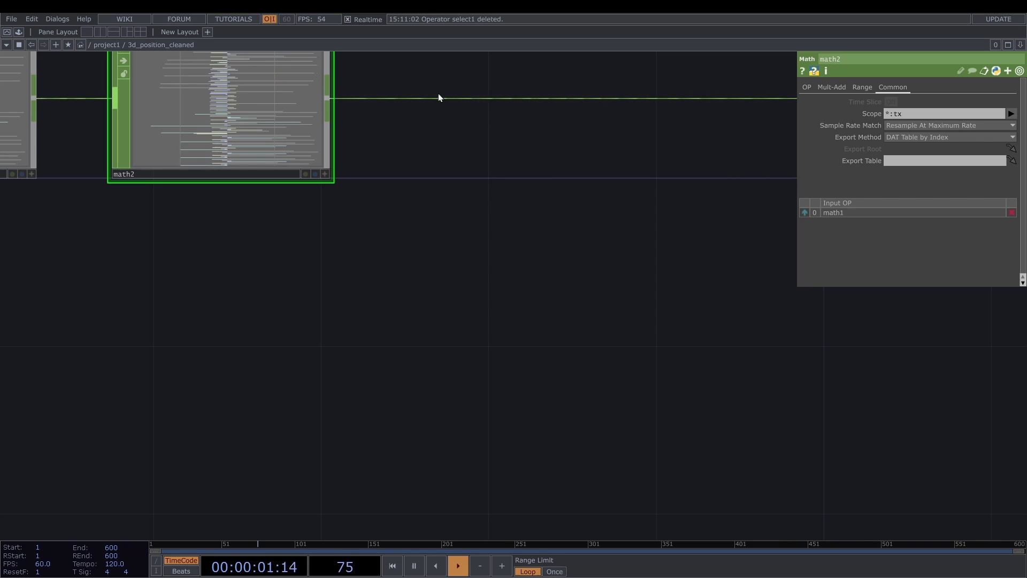
- Insert a Base COMP on the wire between math2 and out1
left_click_drag(438, 96, 396, 177)
right_click(397, 173)
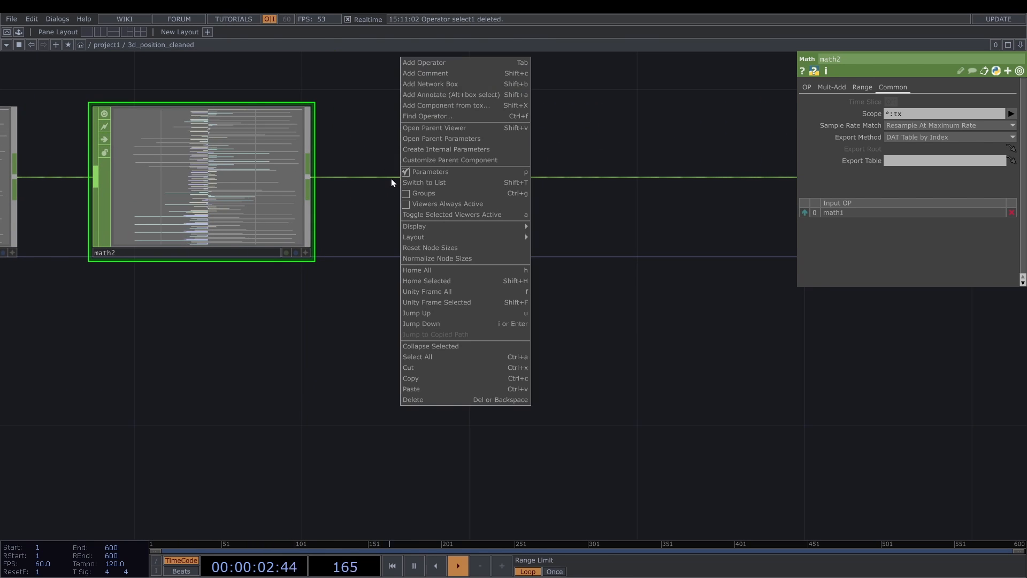
left_click(390, 177)
right_click(391, 176)
left_click(415, 164)
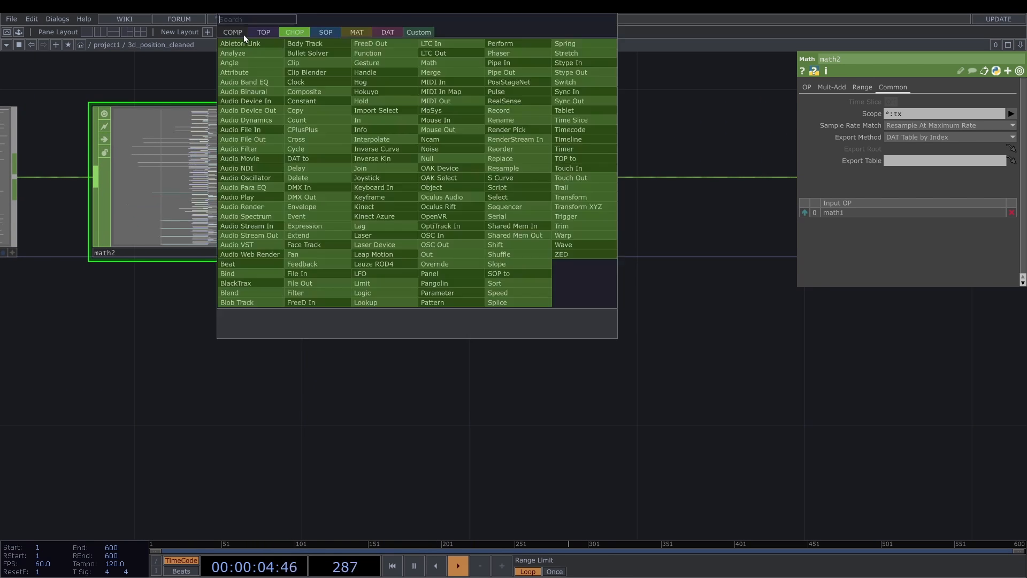
left_click(238, 32)
left_click(361, 53)
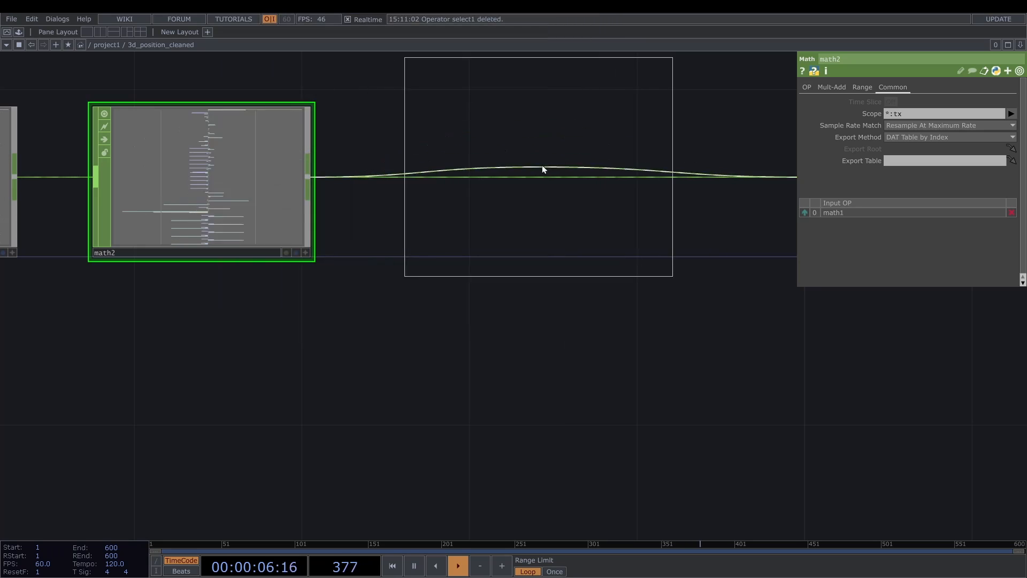
left_click(541, 169)
- Rename the new Base COMP as stabilize_z_depth and enter its network
left_click(506, 252)
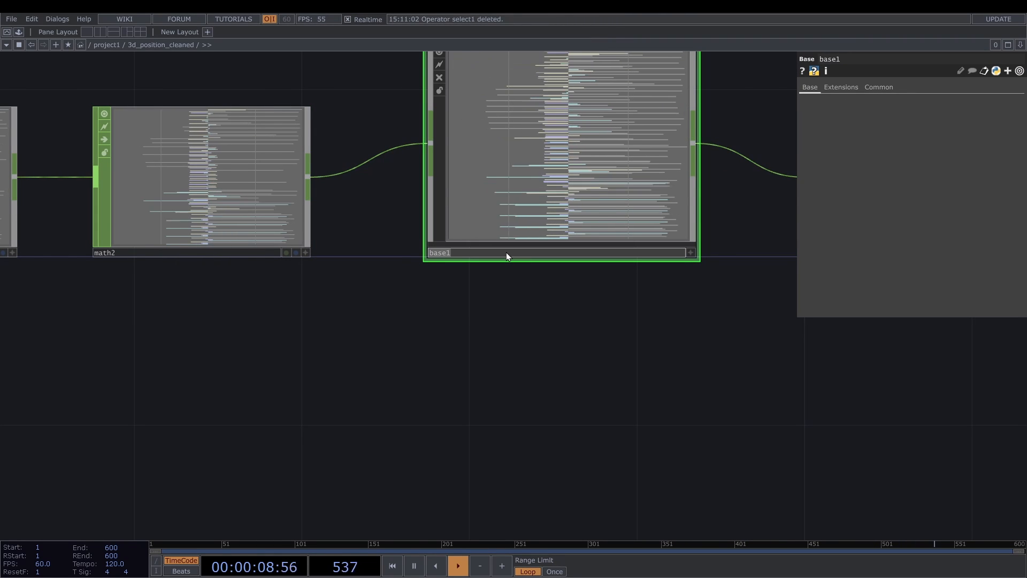
type("sta")
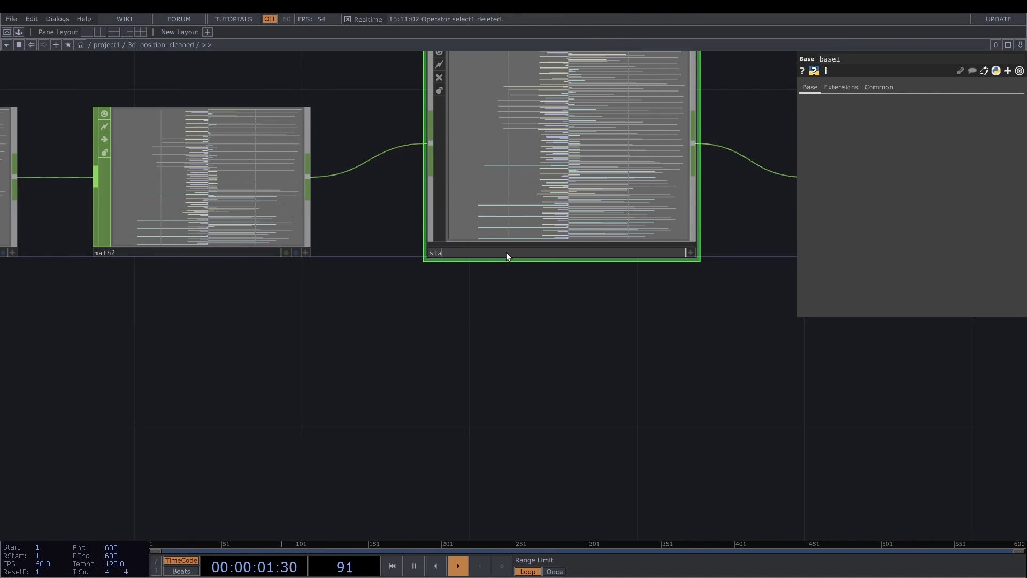
type("bili")
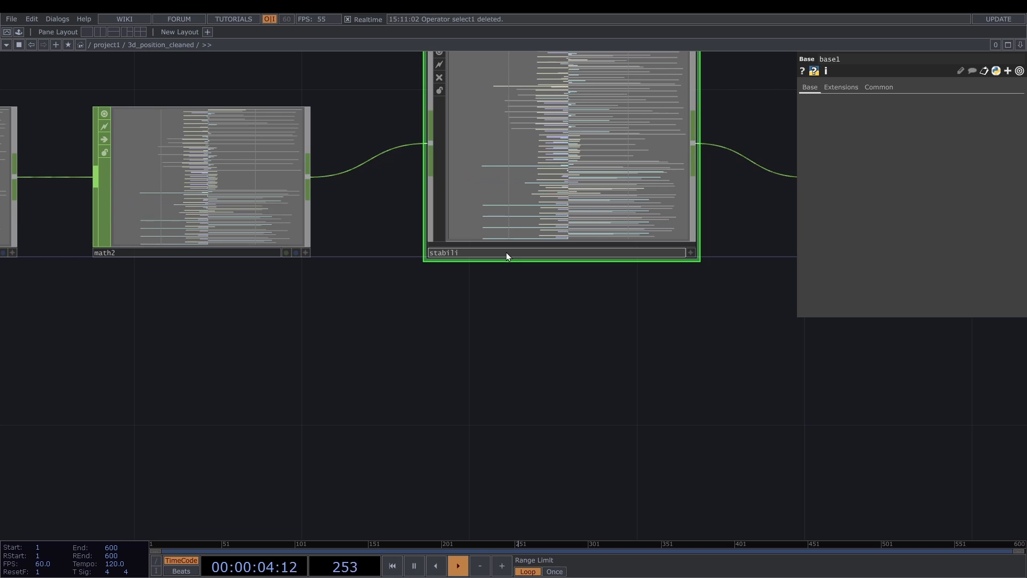
type("ze_z_depth")
key("Return")
key("i")
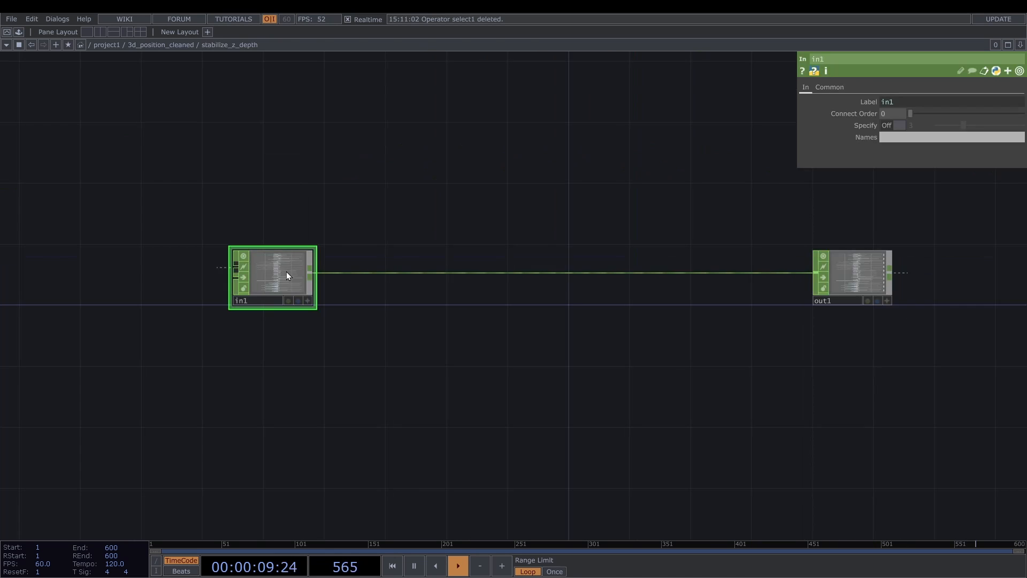
- Branch a Select CHOP off in1's output and set its Channel Names to *pelvis:t*
left_click_drag(310, 274, 353, 428)
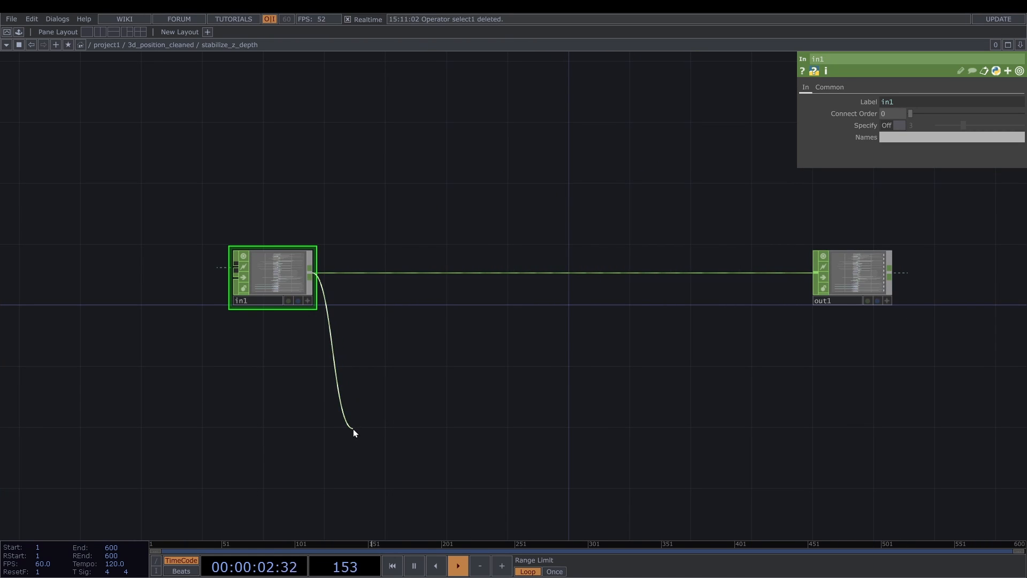
left_click(353, 429)
left_click(440, 437)
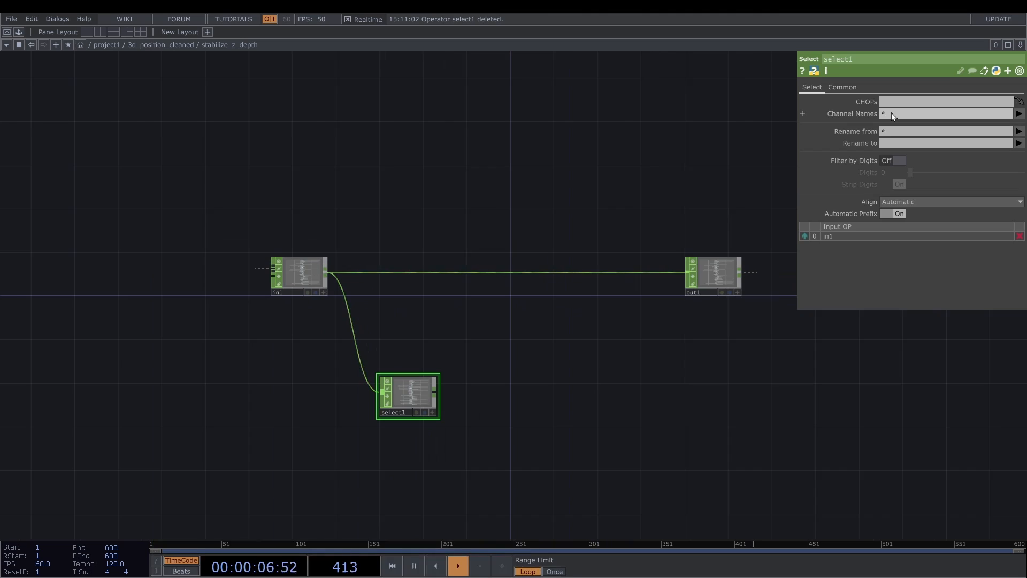
left_click(891, 113)
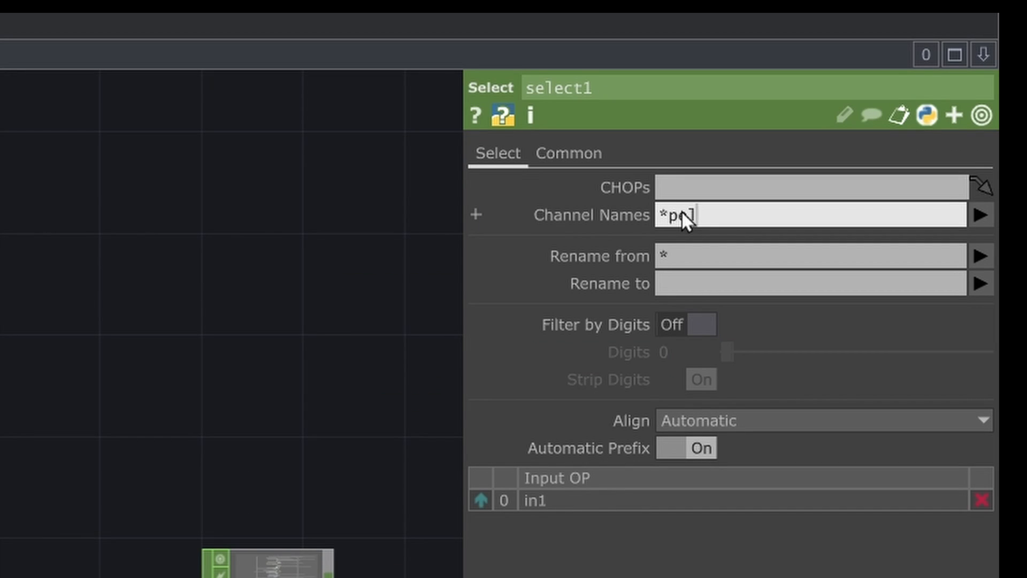
type("pelvis:t*")
key("Return")
- Append a Shuffle CHOP to select1 with Method set to Sequence Every Nth Channel and N Value 3
key("Tab")
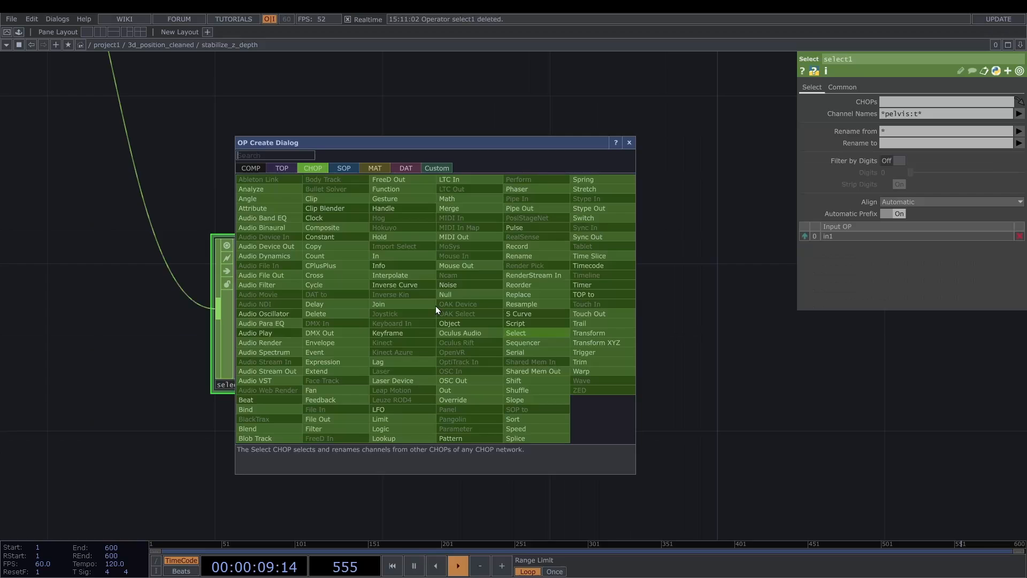
type("sh")
left_click(909, 98)
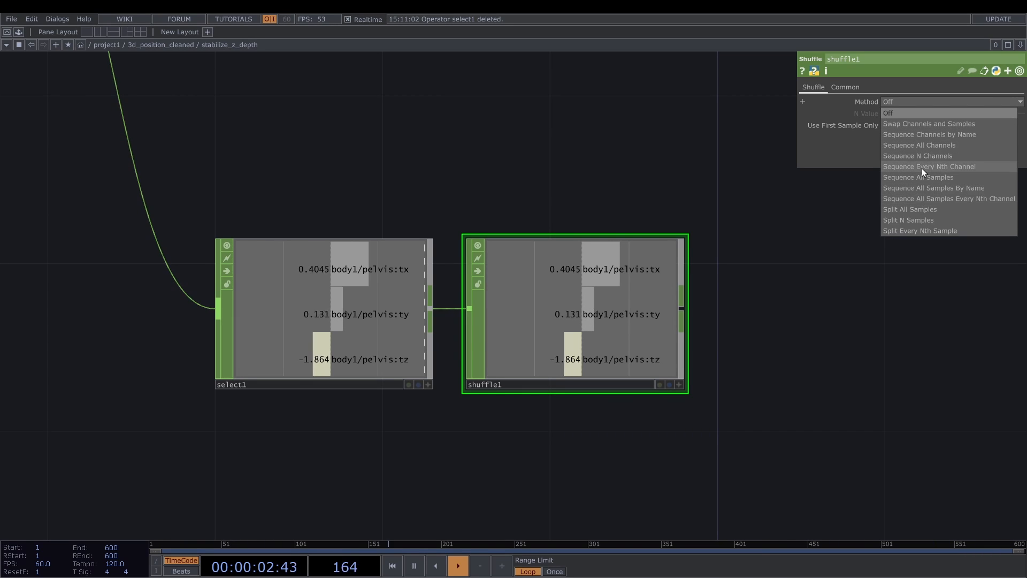
left_click(922, 168)
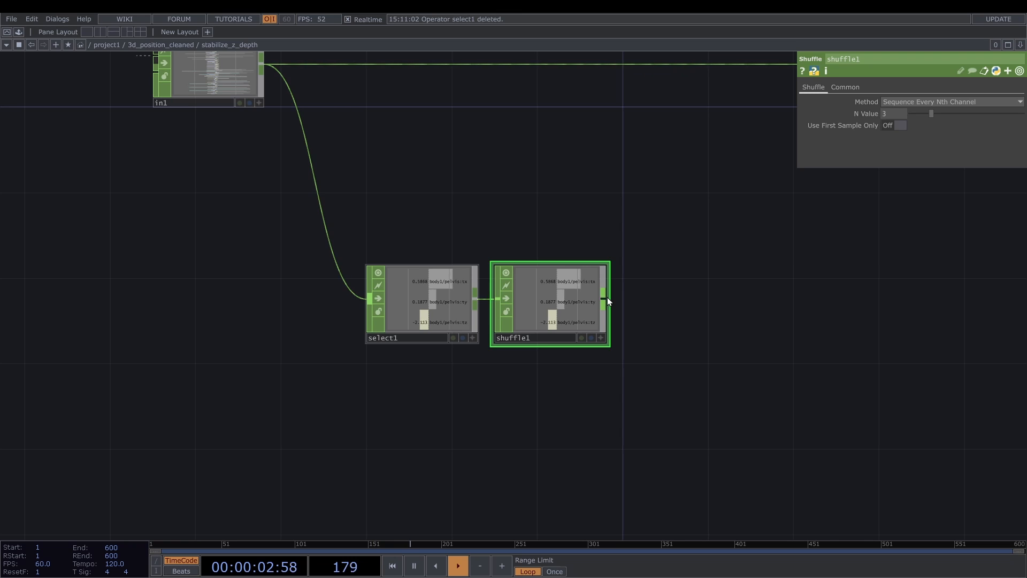
- Append an Analyze CHOP with the Average function after shuffle1, followed by a Math CHOP with Combine Channels set to Length
right_click(607, 297)
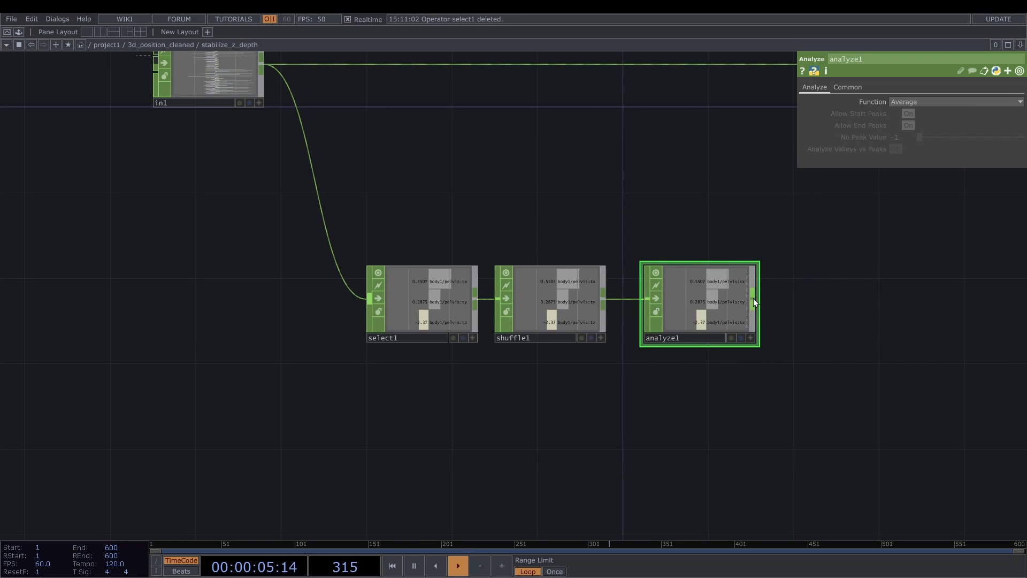
right_click(753, 298)
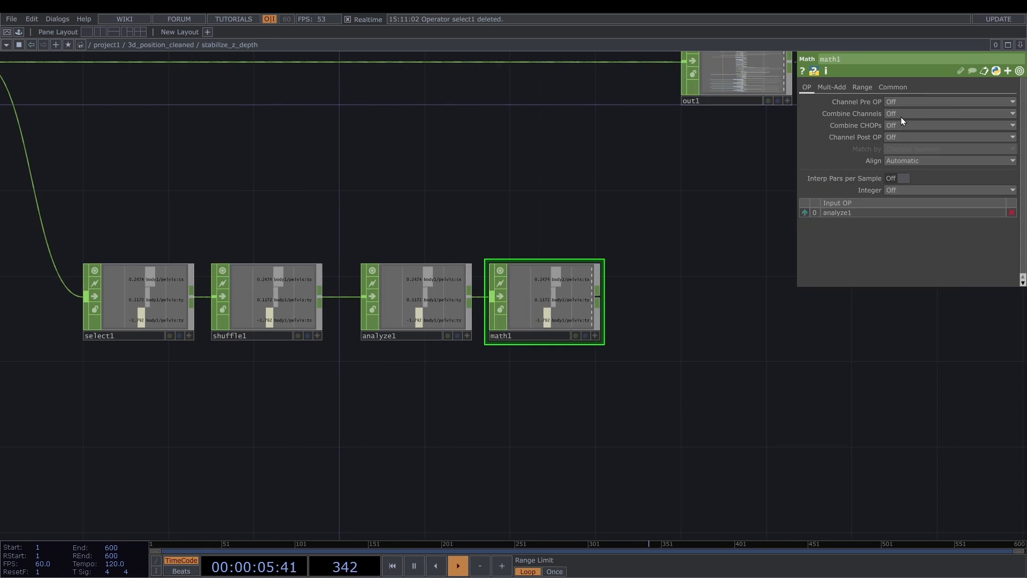
left_click(900, 115)
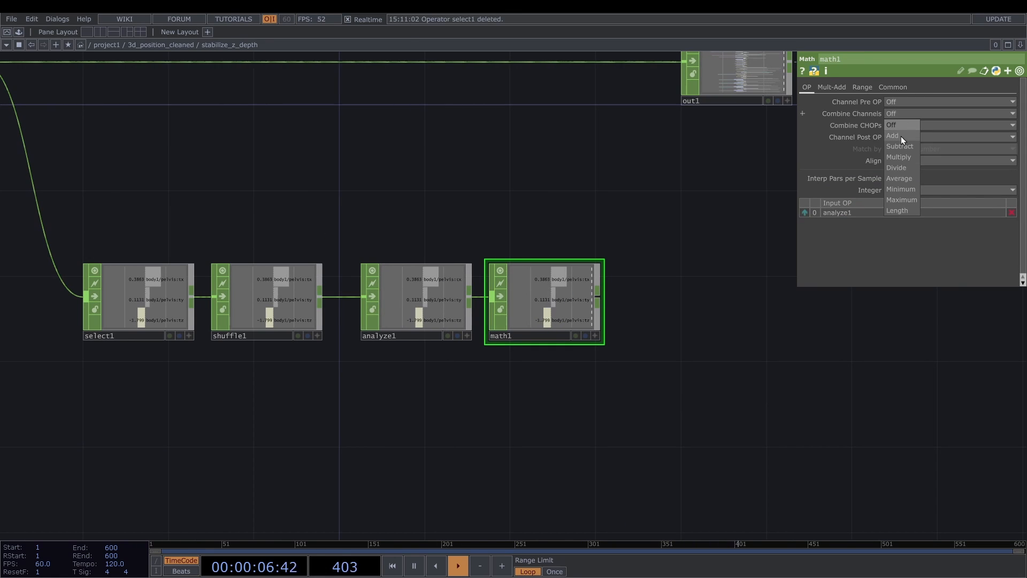
left_click(905, 210)
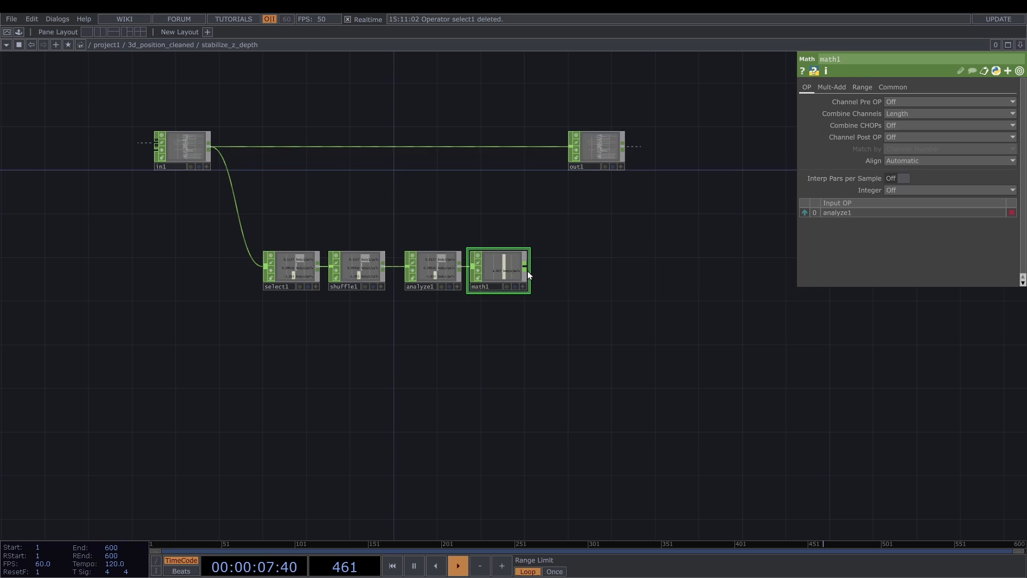
- Branch a Filter CHOP off math1 and append a Trim CHOP to it with Unit Values set to Absolute
right_click(527, 271)
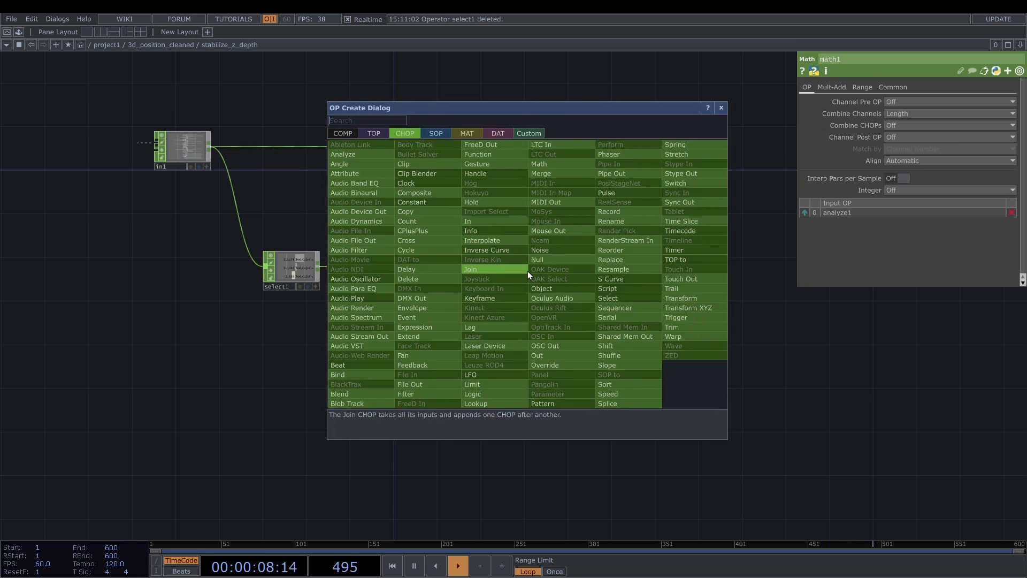
type("f")
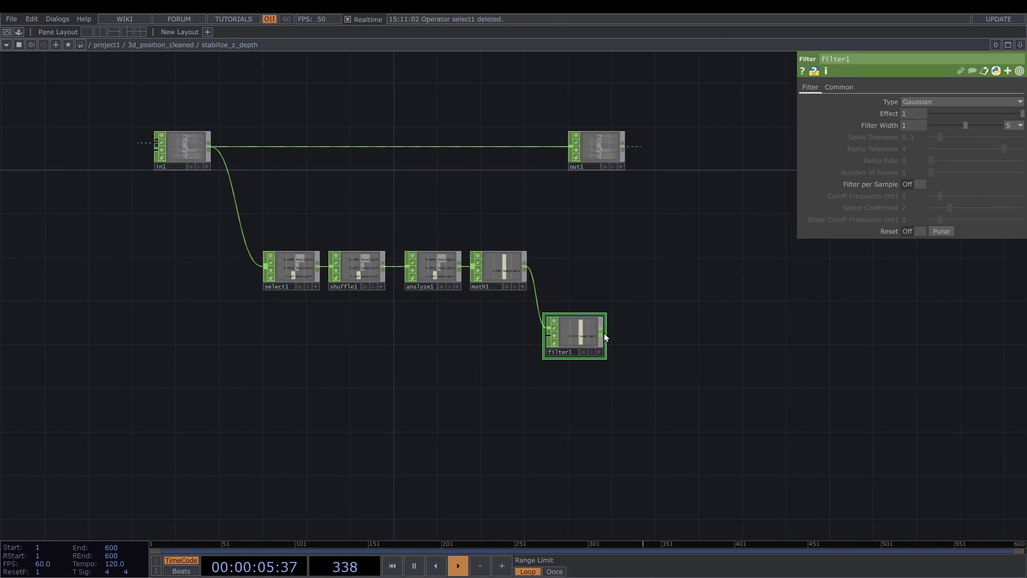
left_click(903, 102)
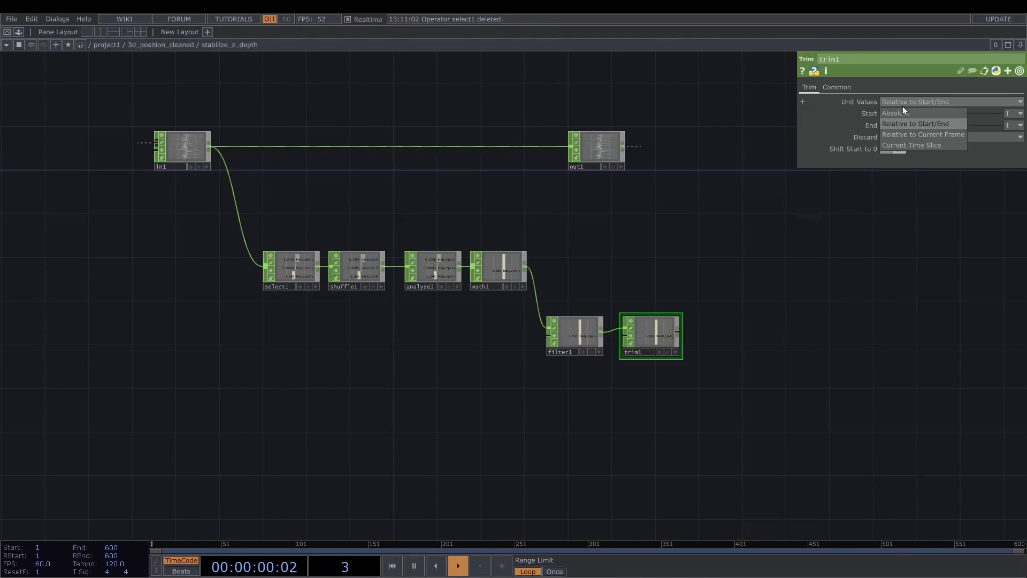
left_click(903, 113)
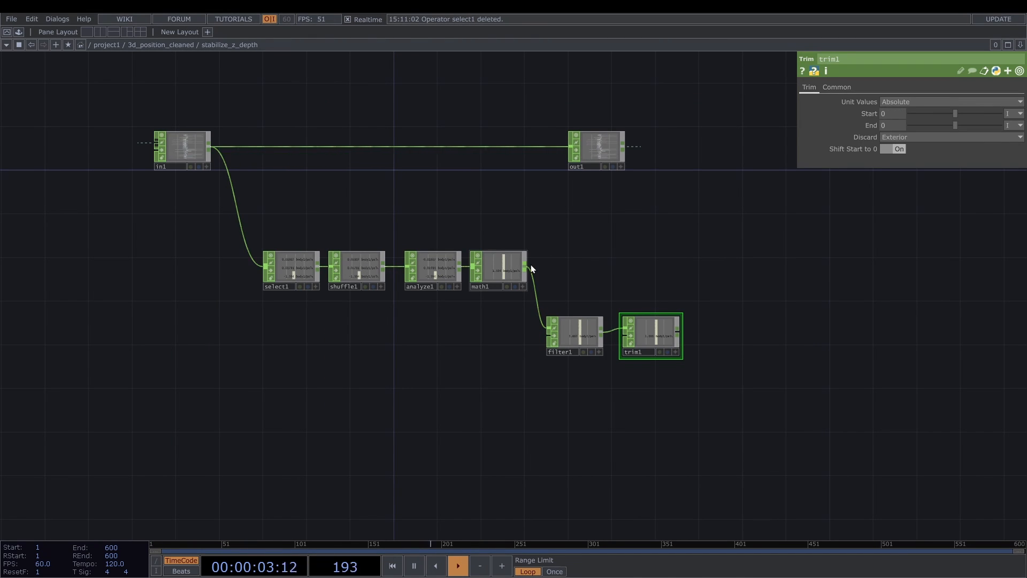
- Branch a second Math CHOP directly off math1 and set its Combine CHOPs to Divide
left_click(526, 266)
left_click(668, 262)
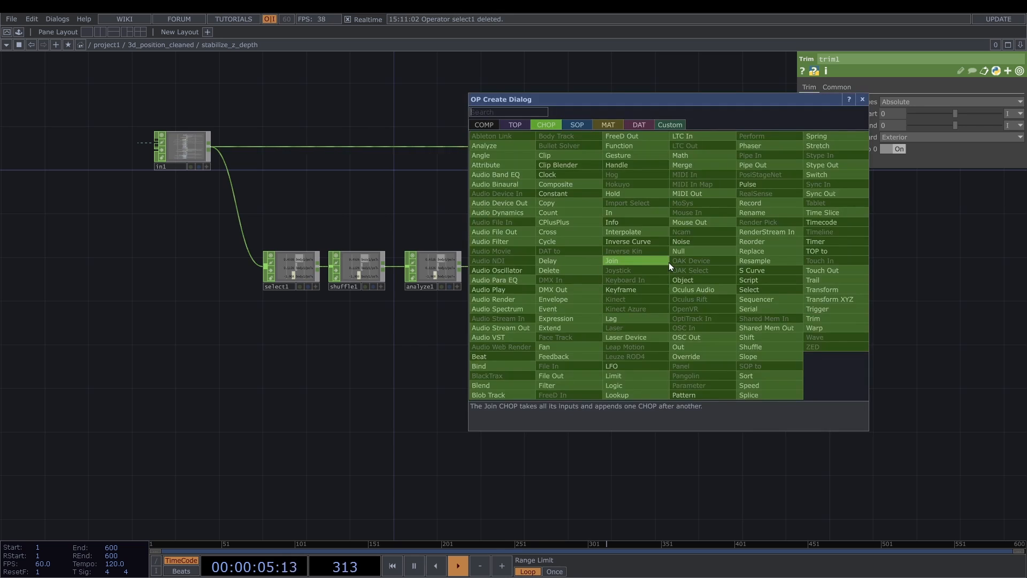
type("math")
key("Return")
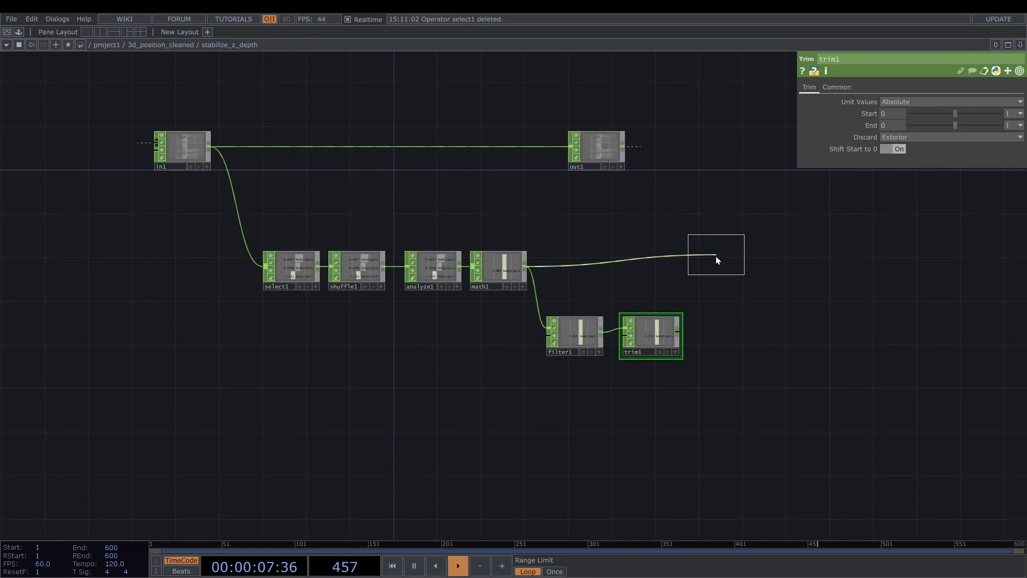
left_click(715, 257)
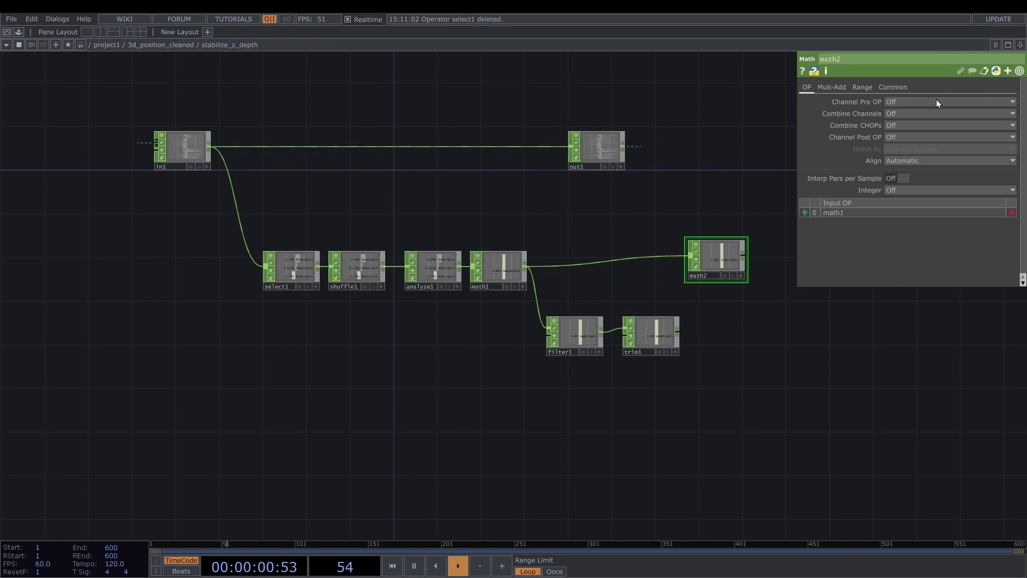
left_click(922, 112)
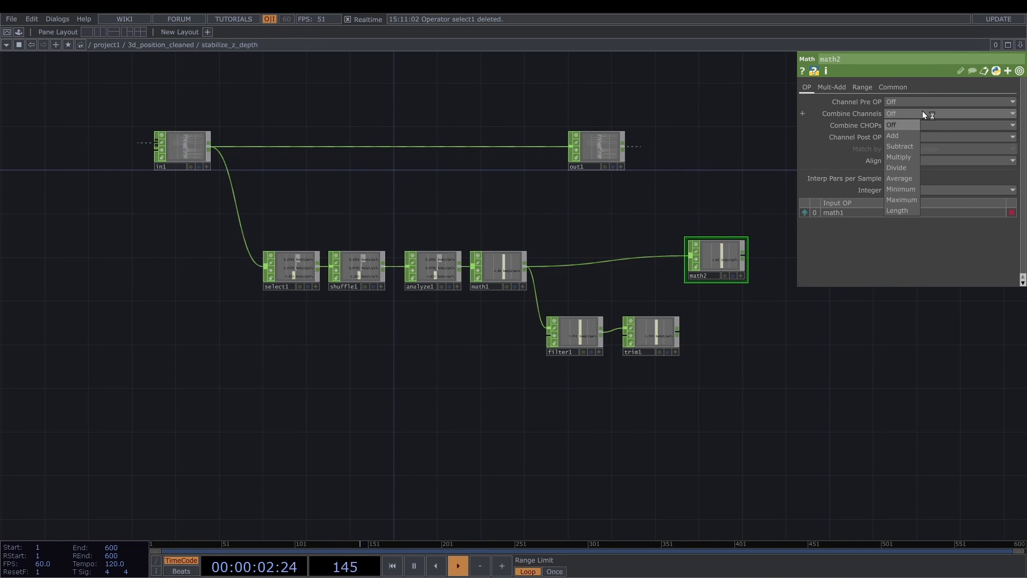
left_click(922, 112)
left_click(915, 127)
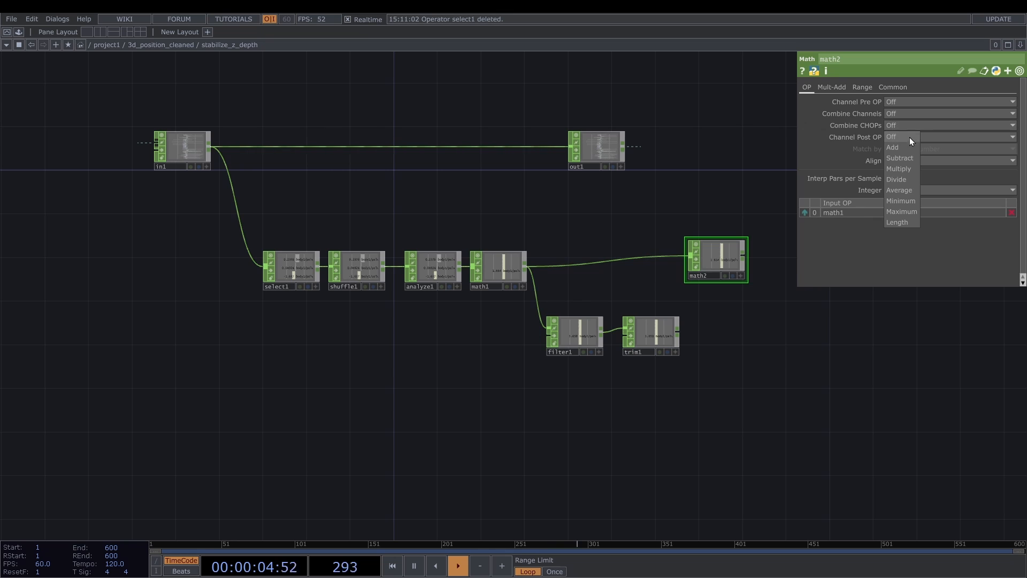
left_click(903, 180)
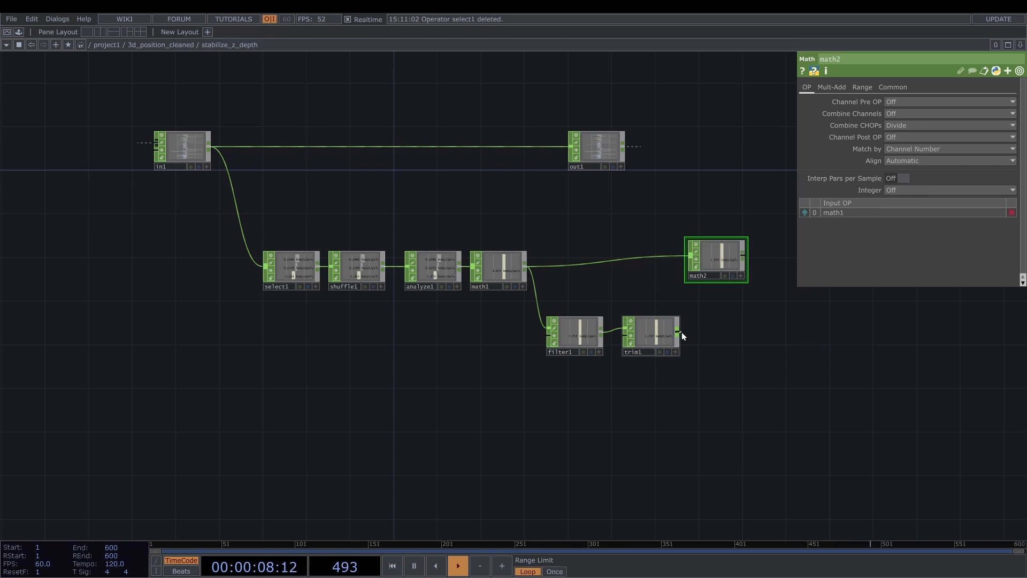
- Connect trim1 to math2 and reorder the inputs so trim1 comes before math1
scroll(682, 336, "up", 4)
left_click_drag(675, 327, 720, 205)
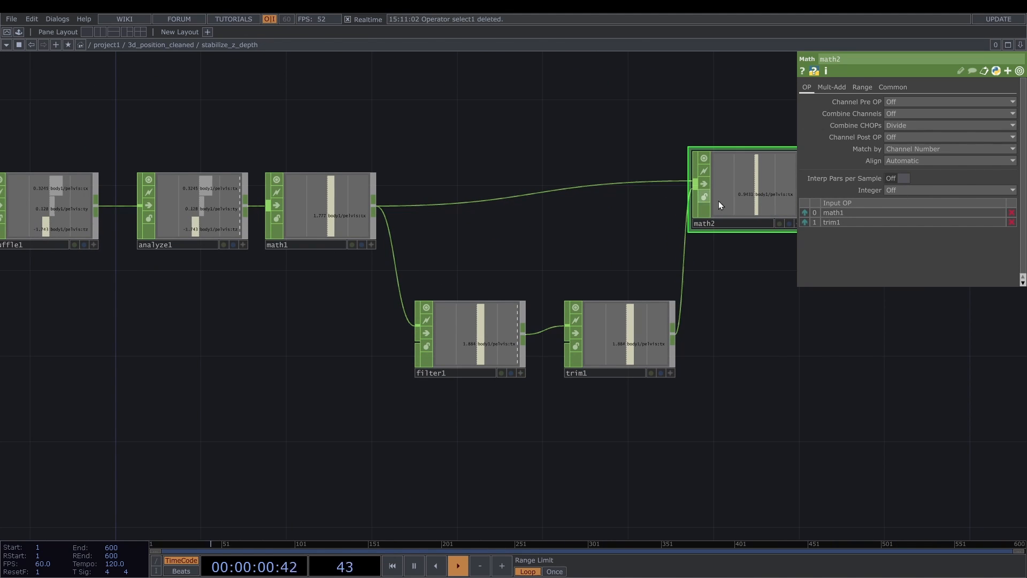
left_click(805, 222)
scroll(695, 211, "up", 8)
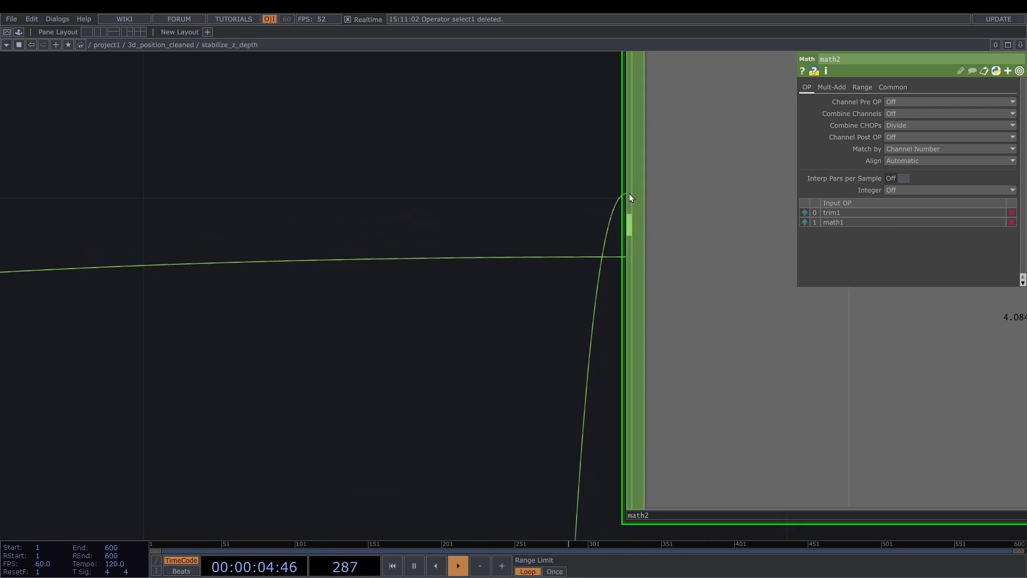
- Move out1 farther along the network and insert a Math CHOP on the wire between in1 and out1
scroll(462, 212, "down", 10)
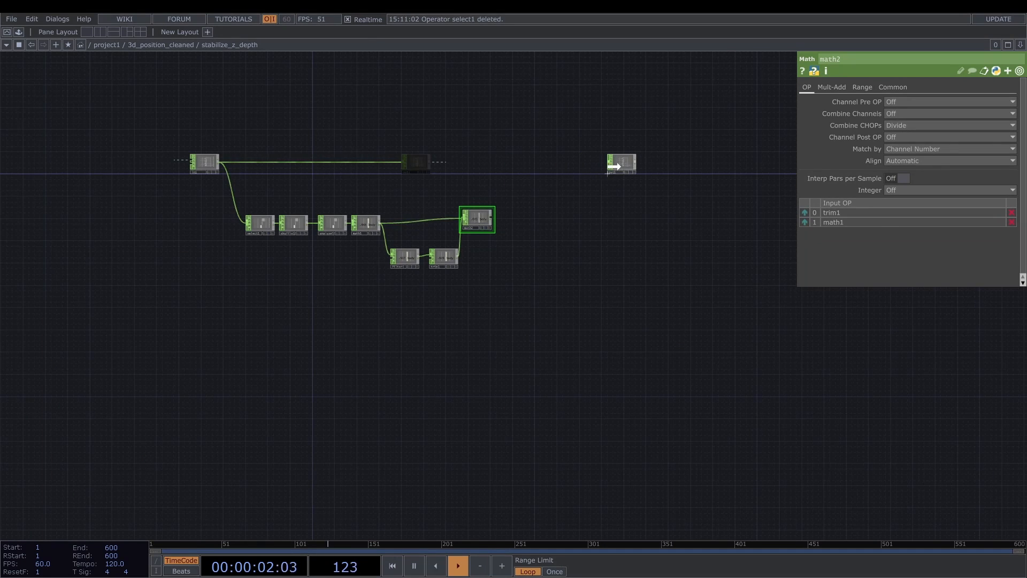
right_click(512, 162)
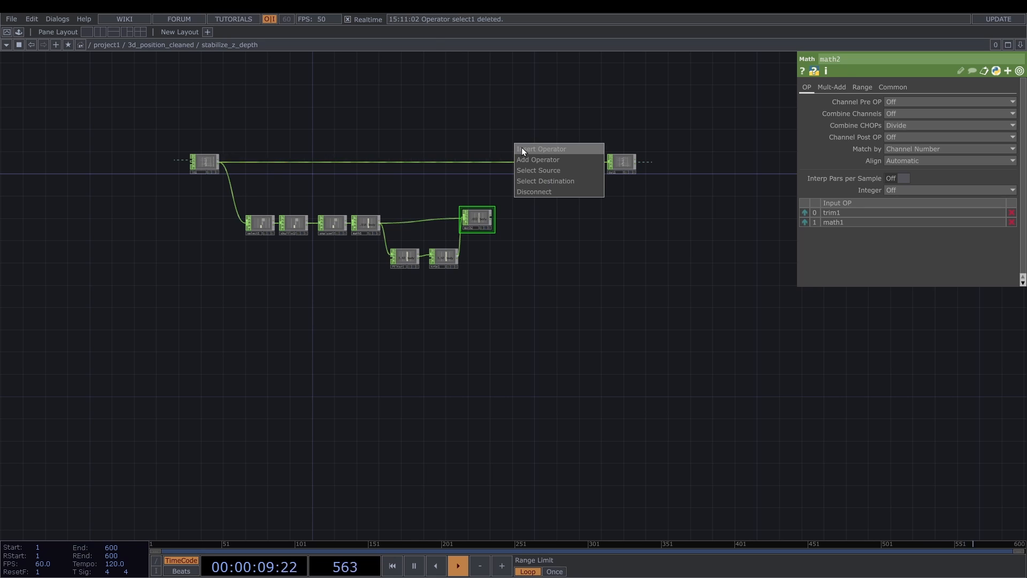
left_click(522, 146)
type("ms")
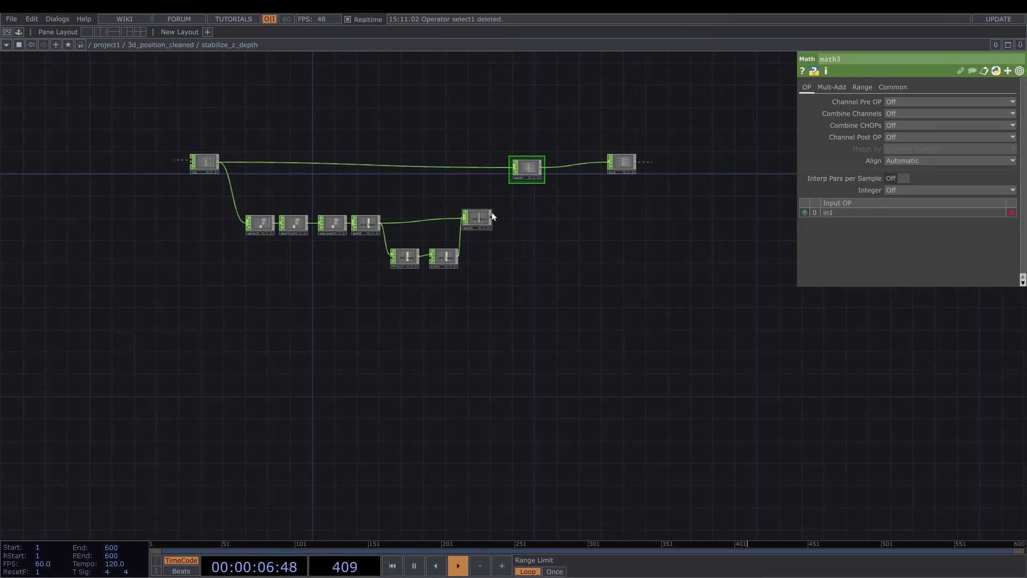
scroll(492, 212, "up", 3)
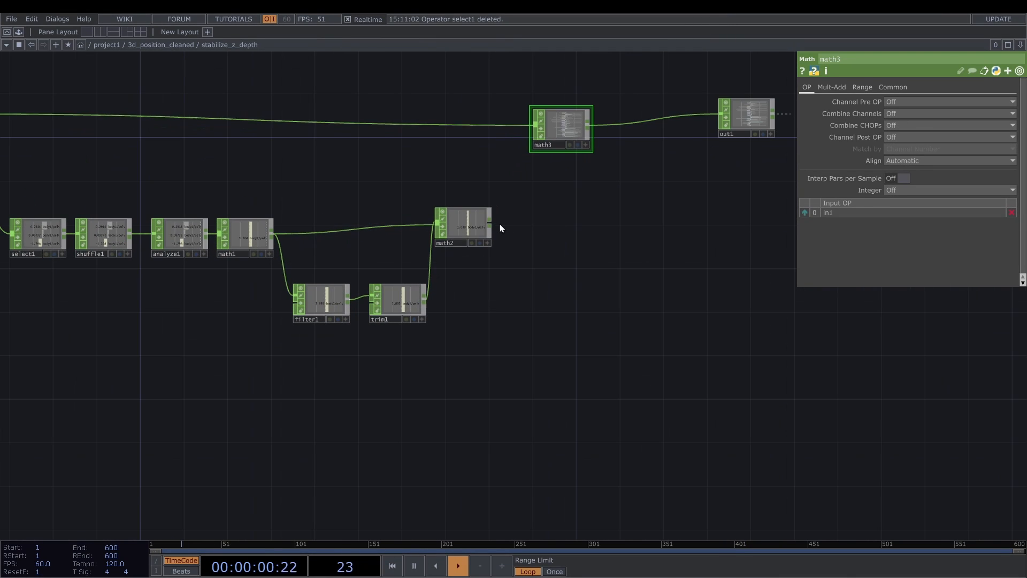
- Connect math2 as the second input of math3 and set math3's Combine CHOPs to Multiply
left_click_drag(505, 196, 512, 144)
left_click_drag(513, 145, 534, 127)
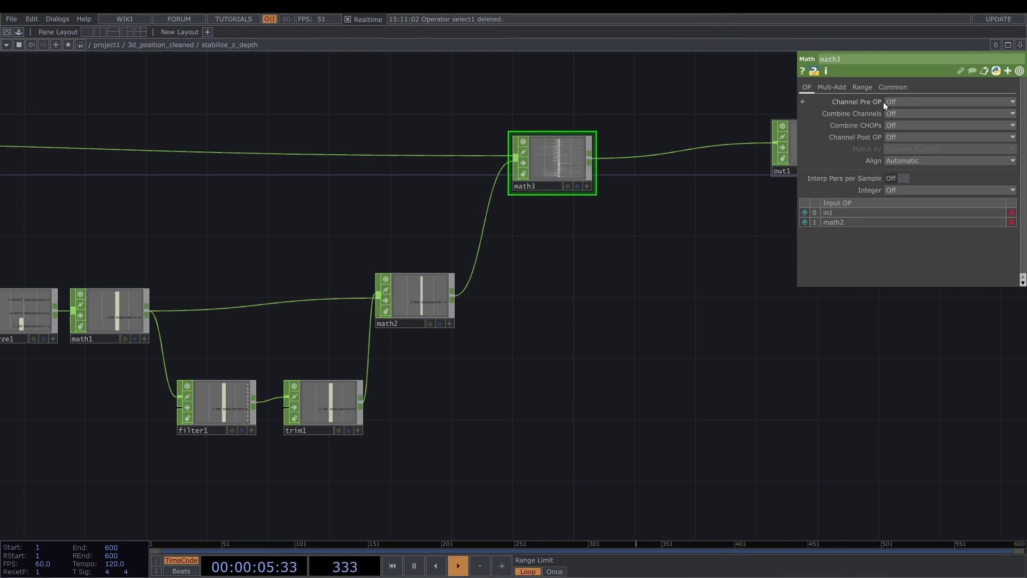
left_click(903, 137)
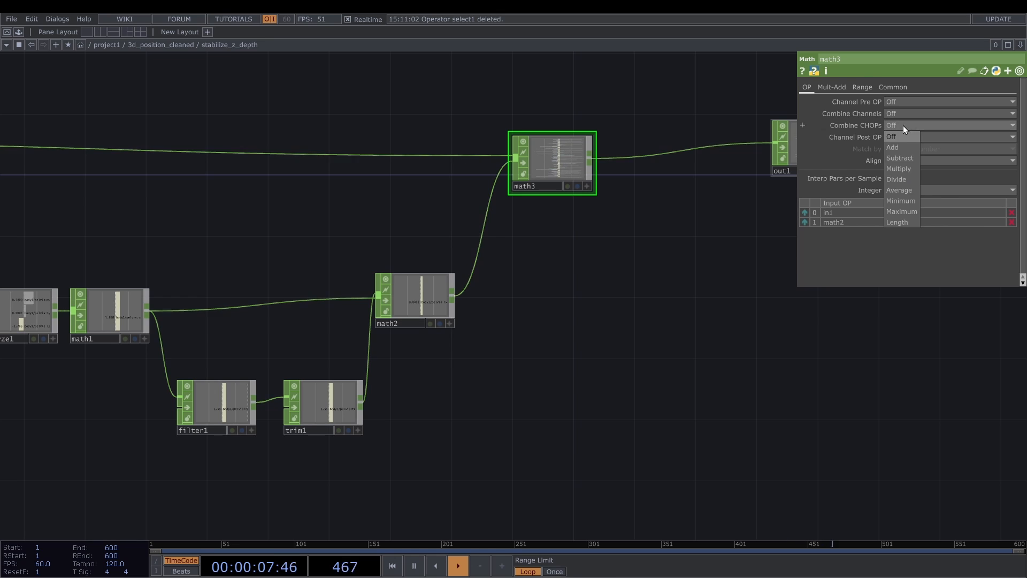
left_click(909, 168)
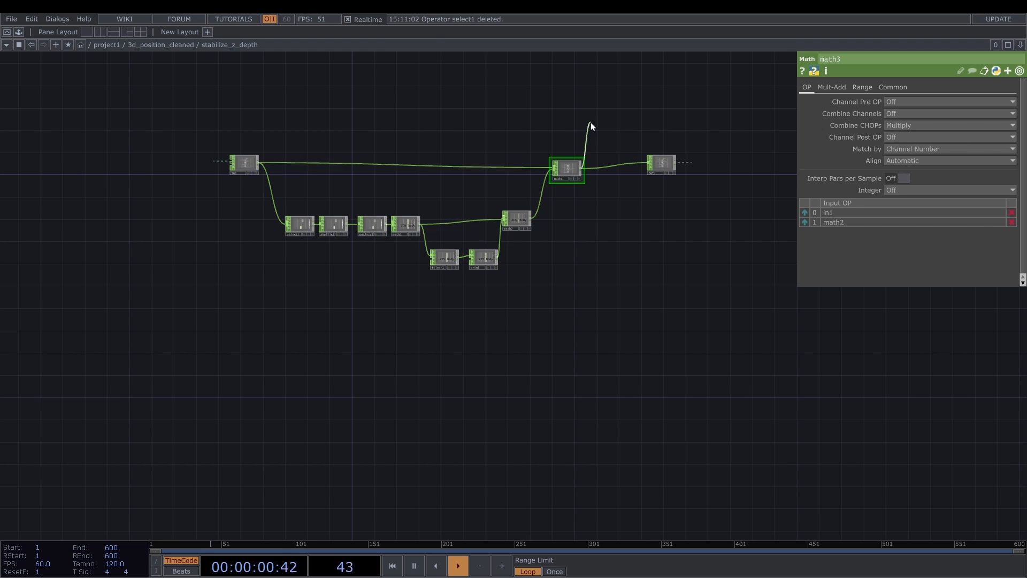
- Compare the *tz channels of in1 and math3 through temporary Select CHOPs and delete both of these operators
key("Tab")
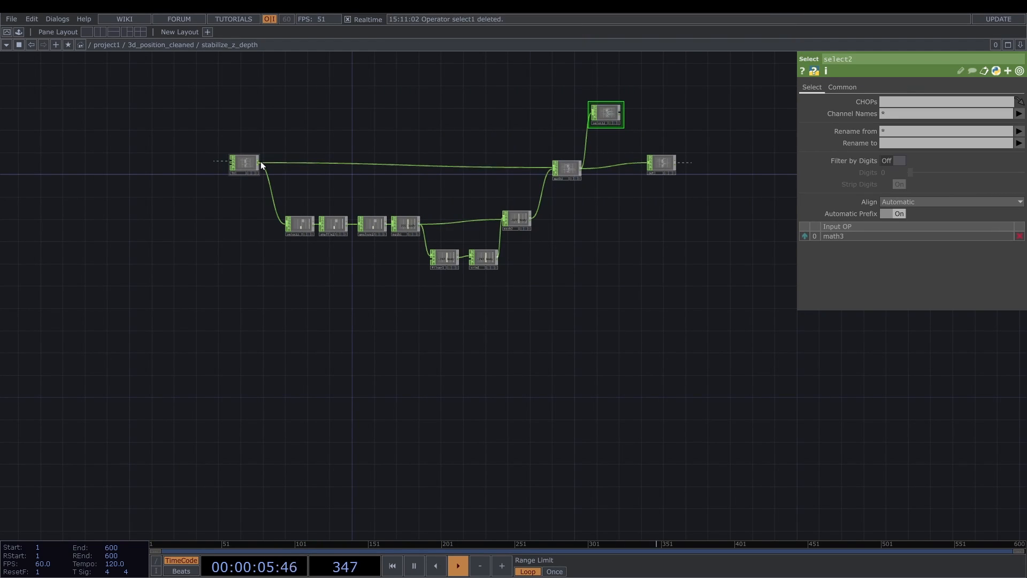
left_click(261, 161)
left_click(357, 123)
type("se")
left_click(459, 199)
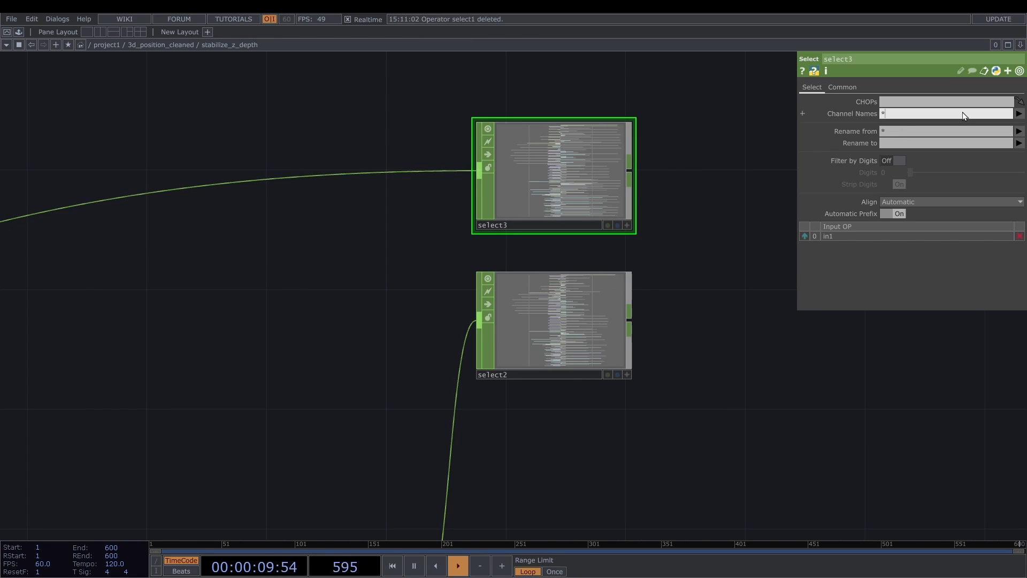
type("tz")
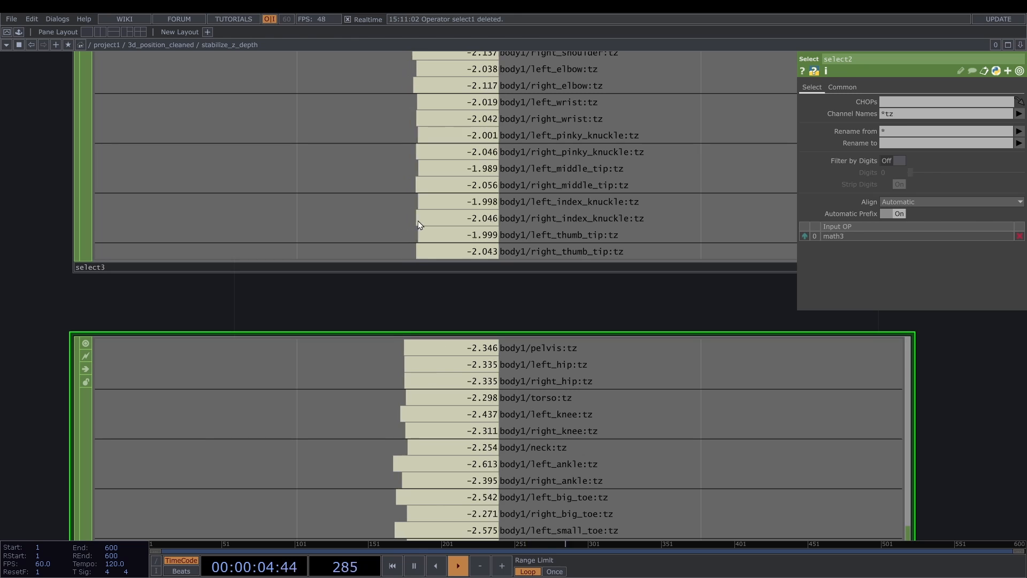
left_click(418, 207)
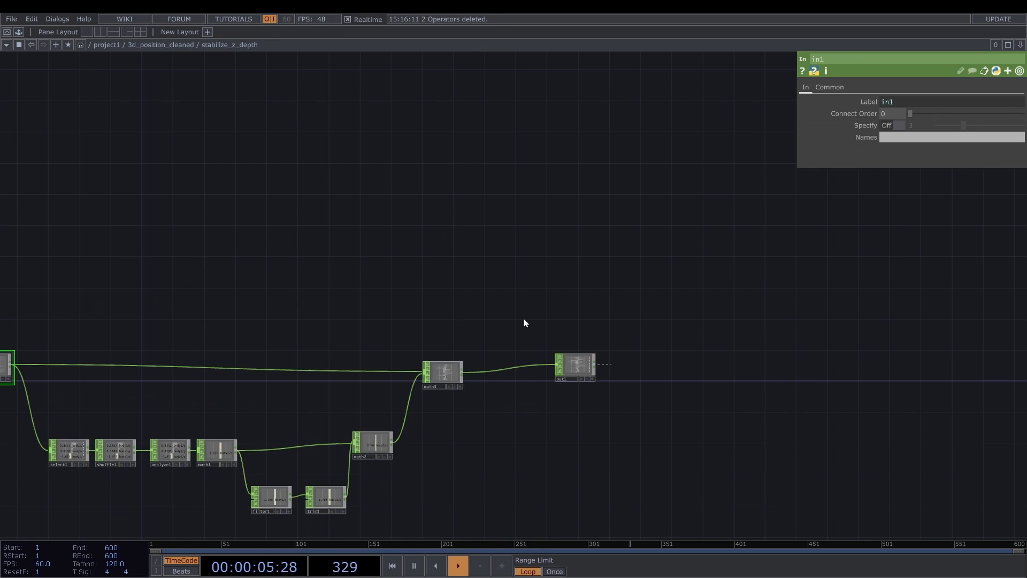
- Return to the 3d_position_cleaned network and move out1 farther away from stabilize_z_depth
left_click_drag(525, 319, 496, 274)
key("u")
scroll(455, 222, "down", 3)
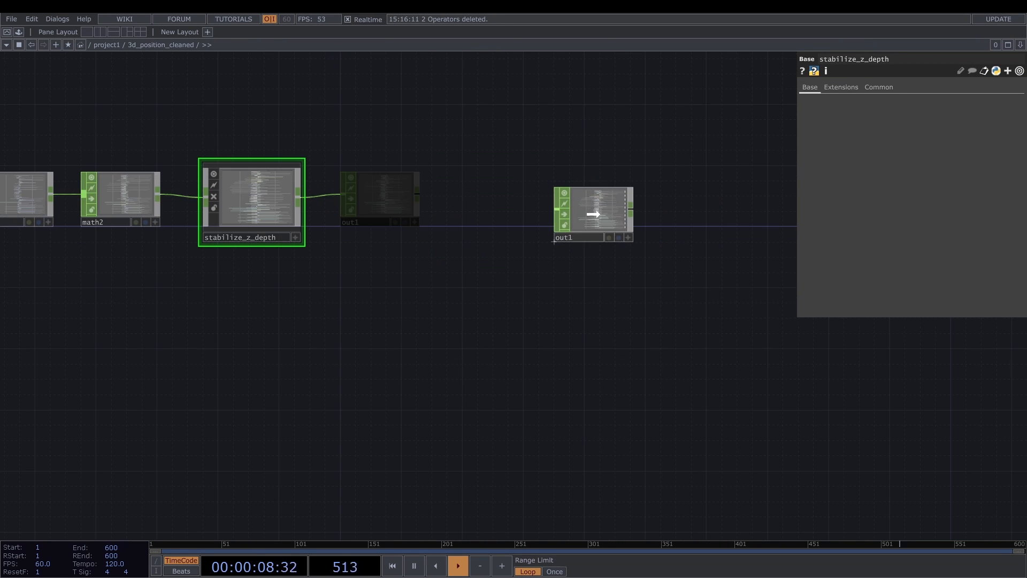
key("Delete")
- Insert a Filter CHOP on the wire between stabilize_z_depth and out1 and set its Filter Width to 0
right_click(338, 200)
left_click(352, 185)
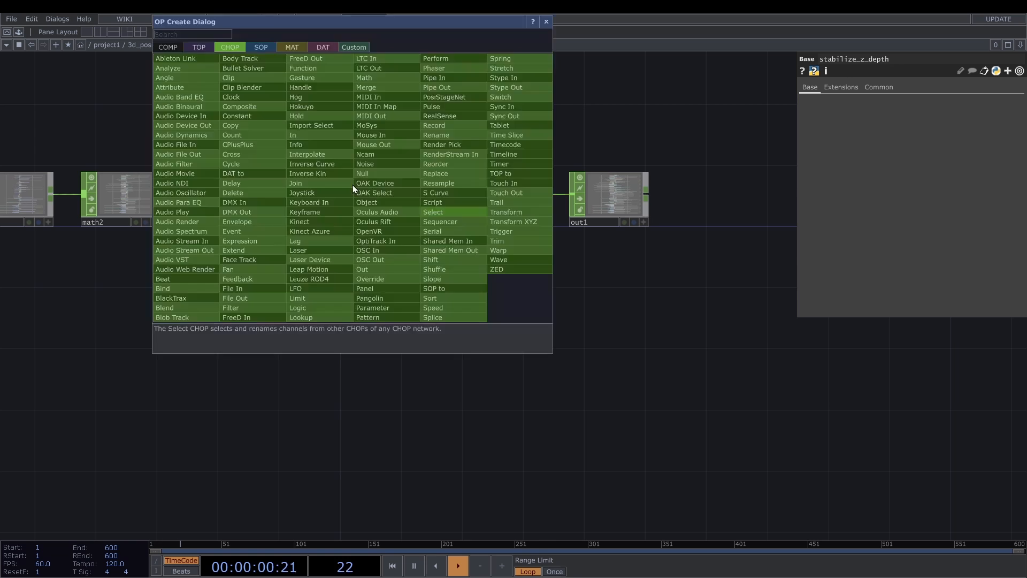
type("fil")
left_click(262, 308)
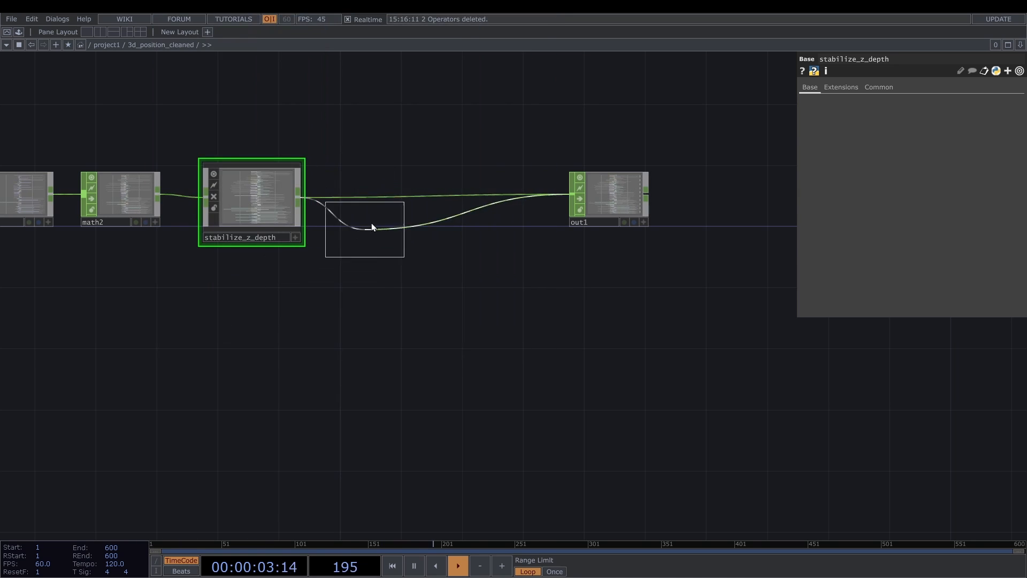
left_click(377, 194)
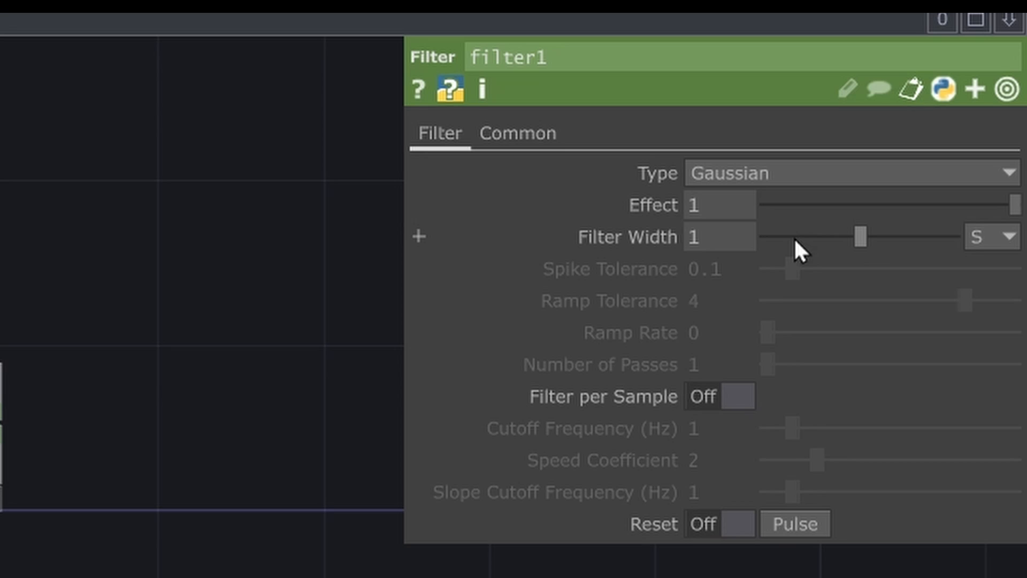
left_click_drag(793, 236, 743, 234)
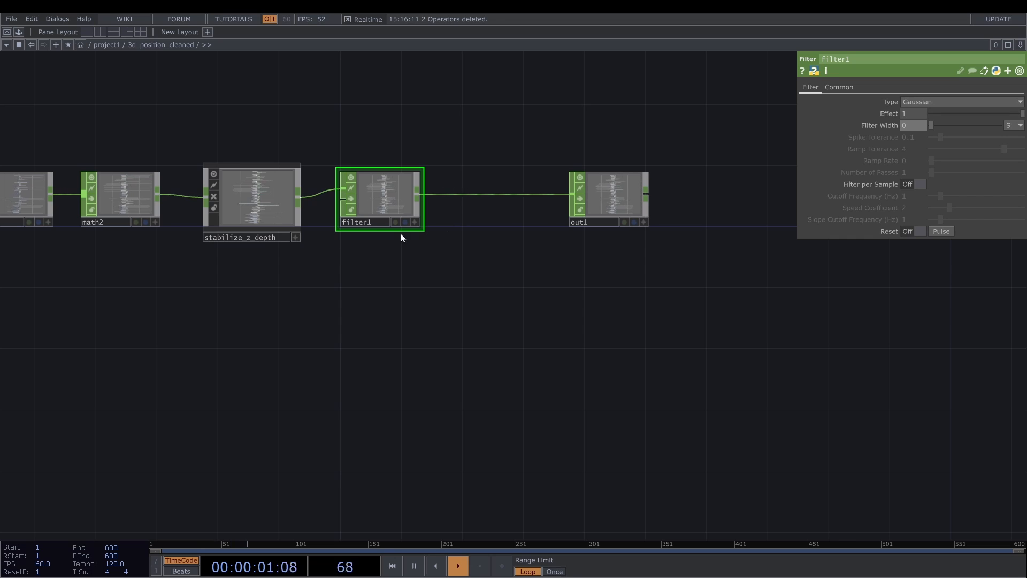
- Turn on Filter per Sample for filter1 and go back up to the project1 network
left_click(911, 181)
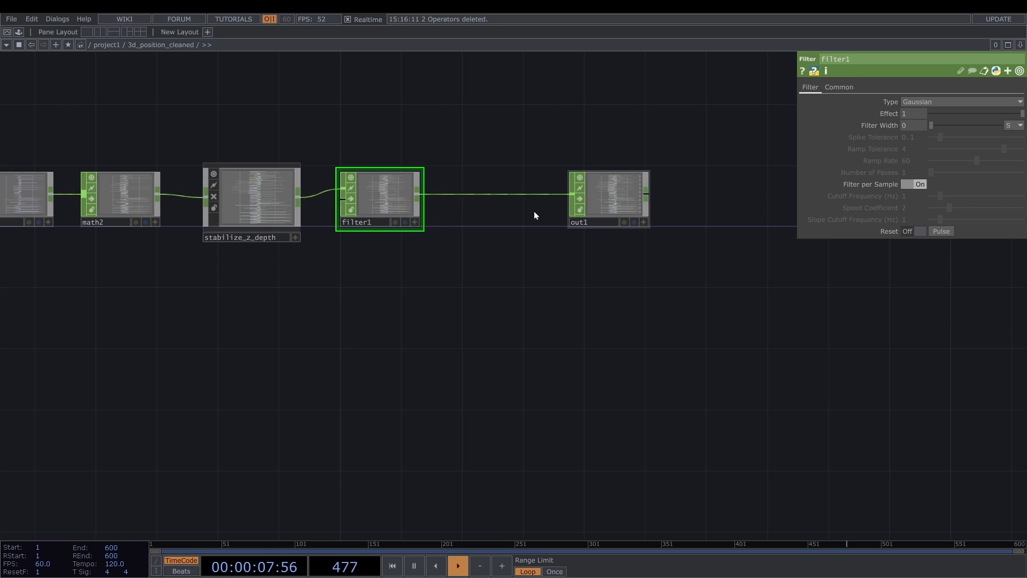
scroll(382, 199, "up", 3)
scroll(465, 154, "up", 1)
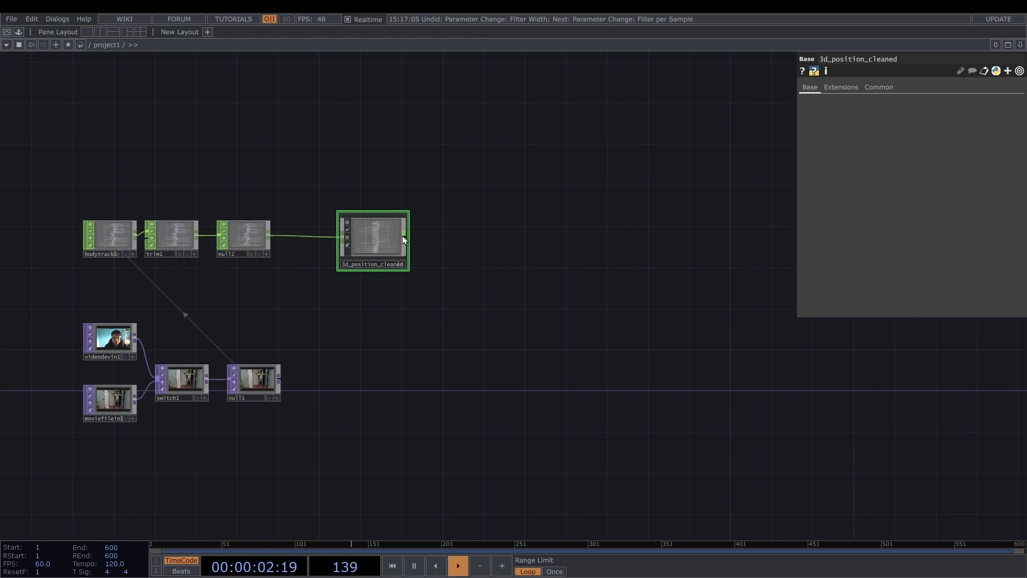
- Connect a Select CHOP to the output of 3d_position_cleaned and set its Channel Names to *nose:*
right_click(410, 235)
left_click(406, 234)
scroll(414, 235, "up", 5)
right_click(393, 239)
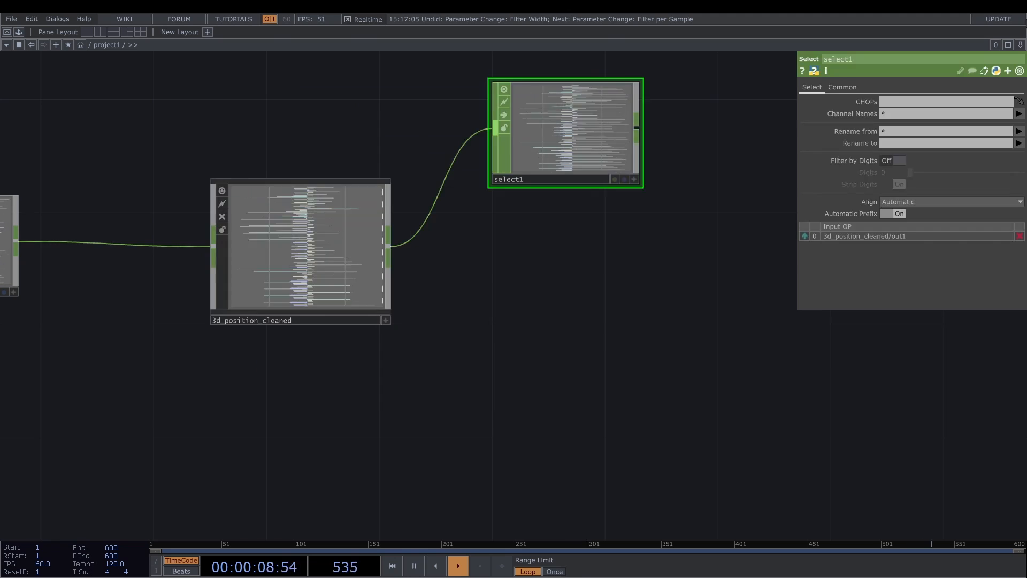
type("nose:")
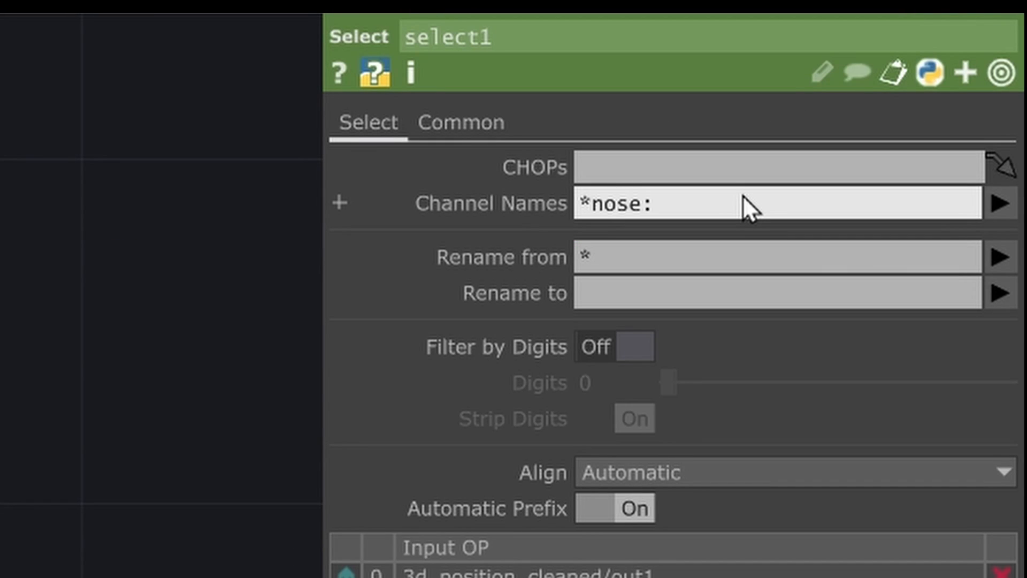
type("*")
key("Return")
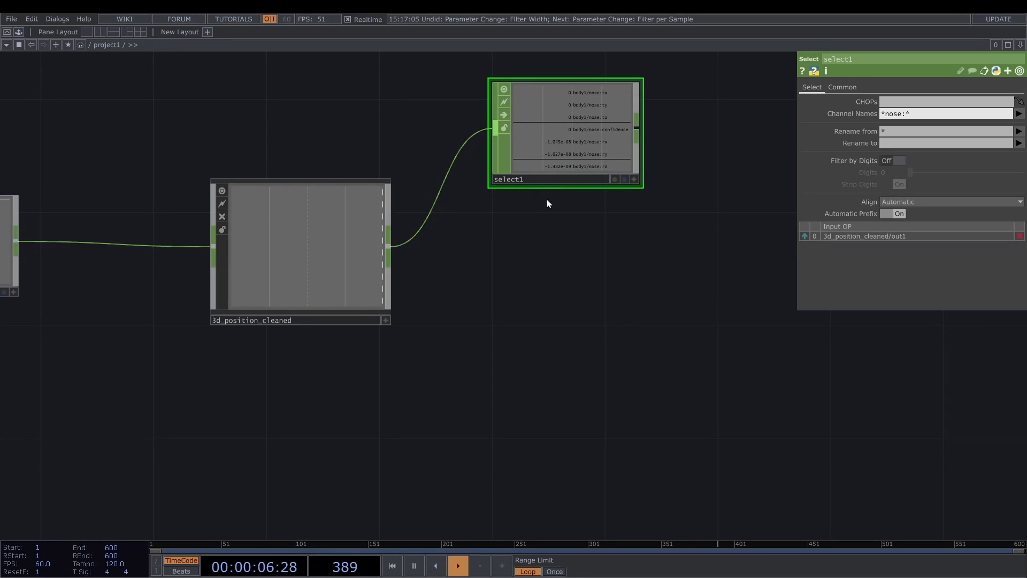
scroll(575, 124, "up", 2)
scroll(576, 124, "up", 2)
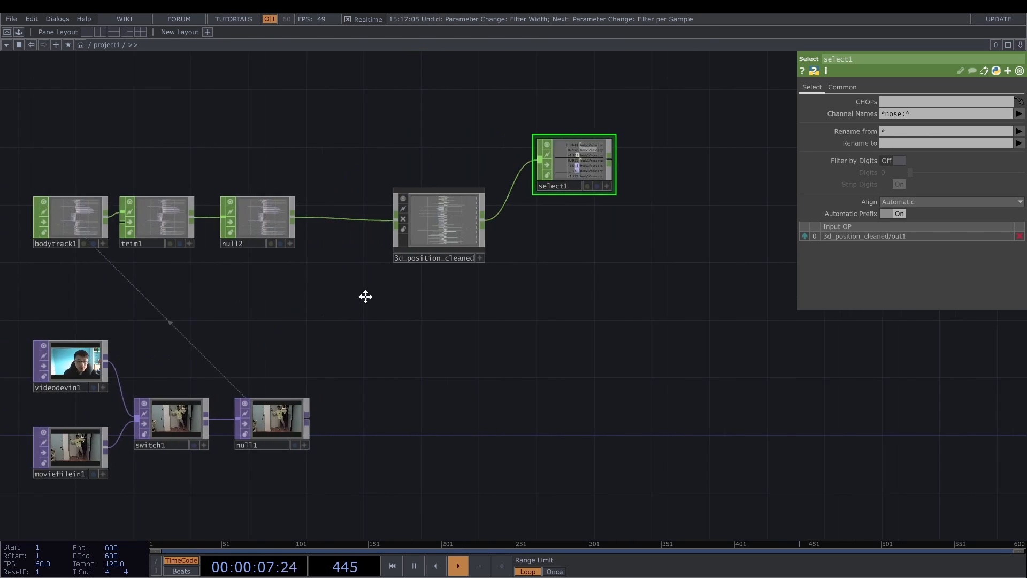
- Turn off Keypoints Confidence on the bodytrack1 operator
left_click_drag(365, 296, 526, 294)
left_click(241, 212)
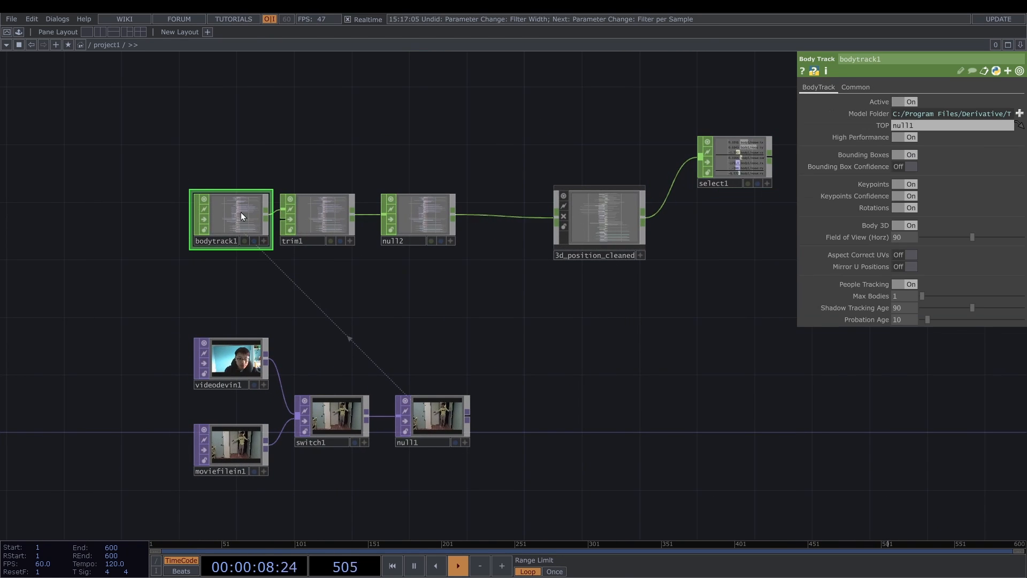
left_click(915, 197)
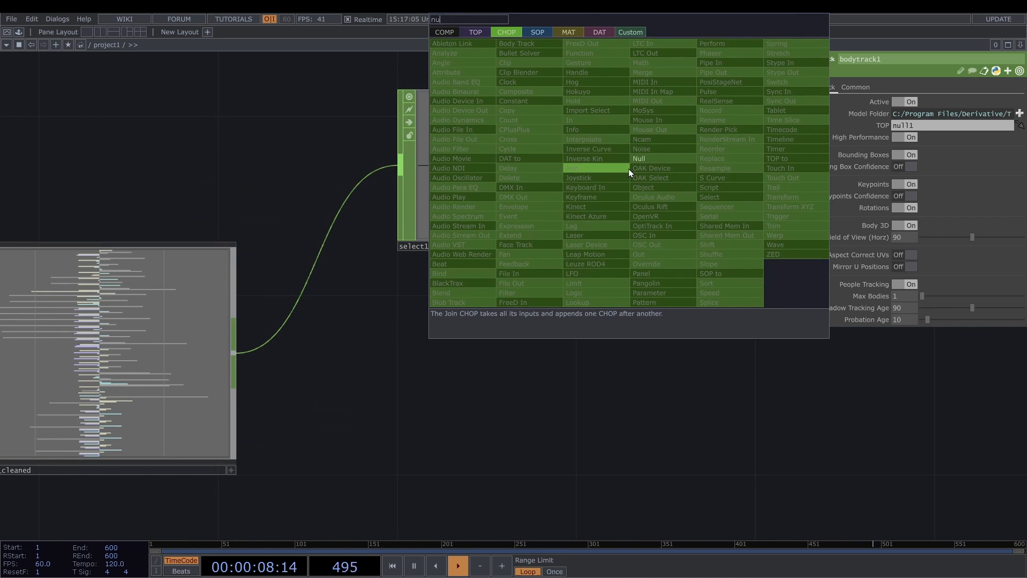
- Add a Null CHOP after select1, leaving a wide gap between the two operators
left_click(653, 156)
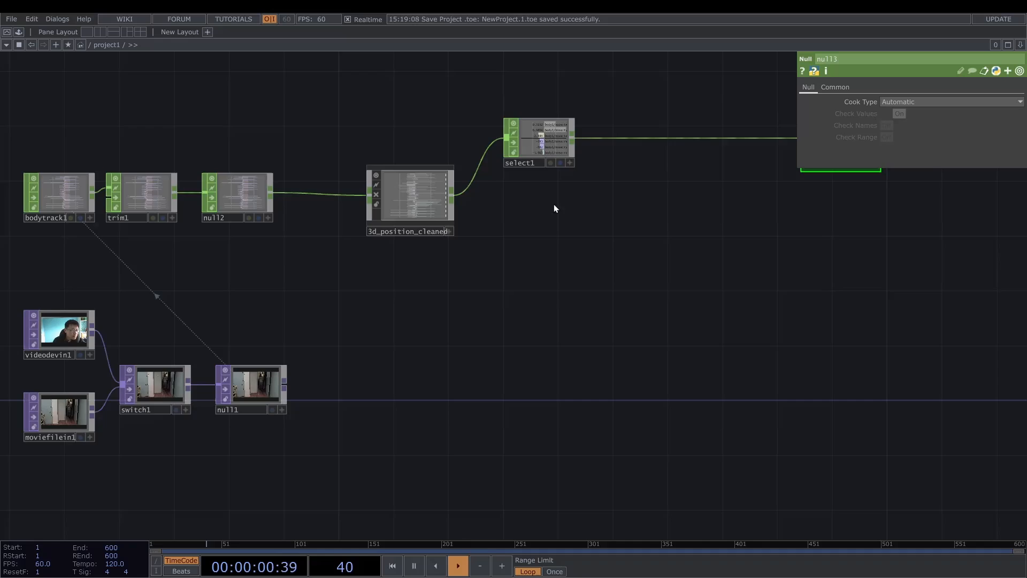
left_click_drag(554, 206, 433, 215)
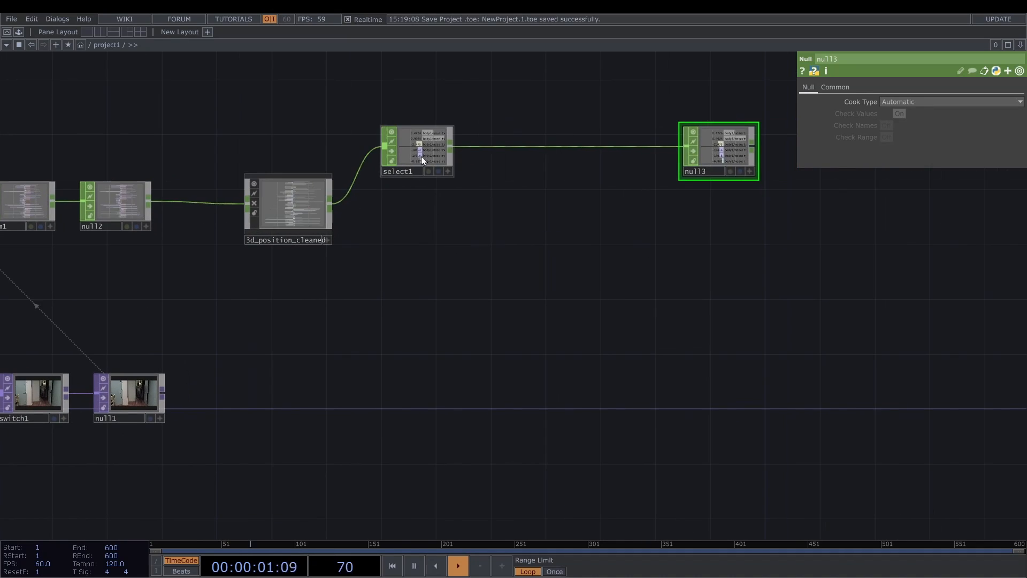
- Duplicate select1, feed the copy from 3d_position_cleaned and set its Channel Names to *shoulder* *hip*
left_click(434, 156)
key("ctrl+c")
key("ctrl+v")
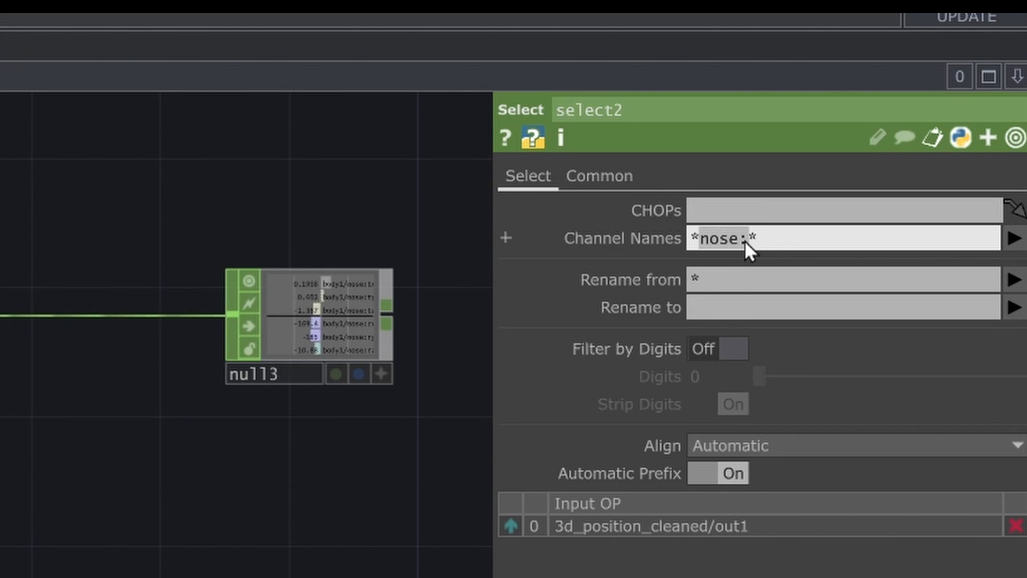
type("shoulder")
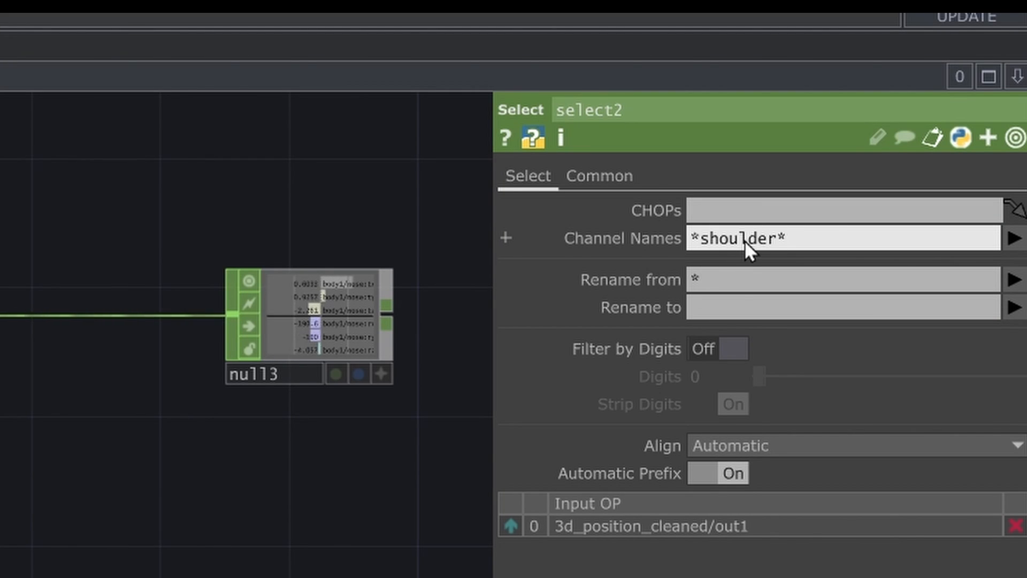
key("End")
type("*hip*")
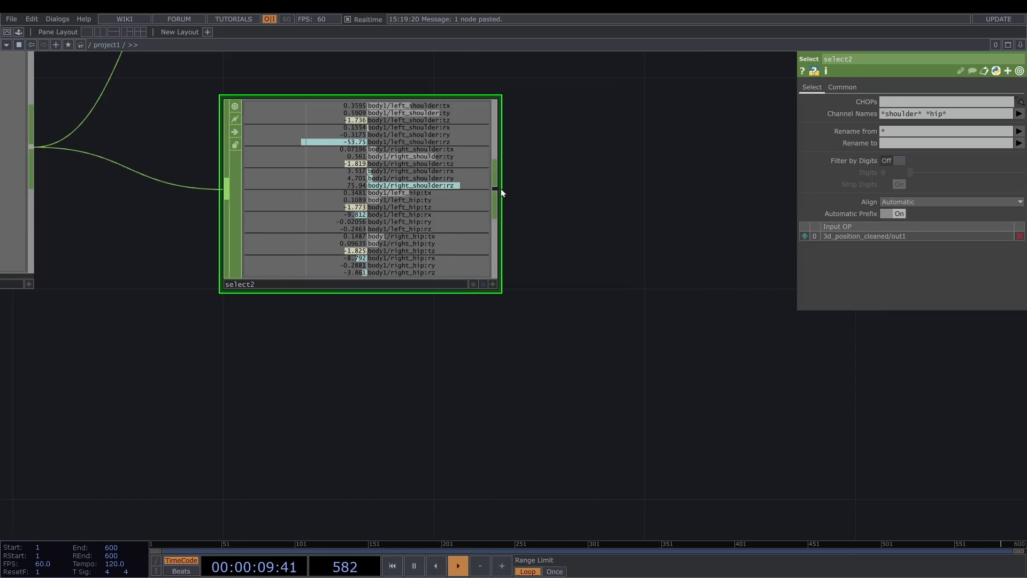
- Add another Select CHOP after select2 and set its Channel Names to *:t*
key("Tab")
type("se")
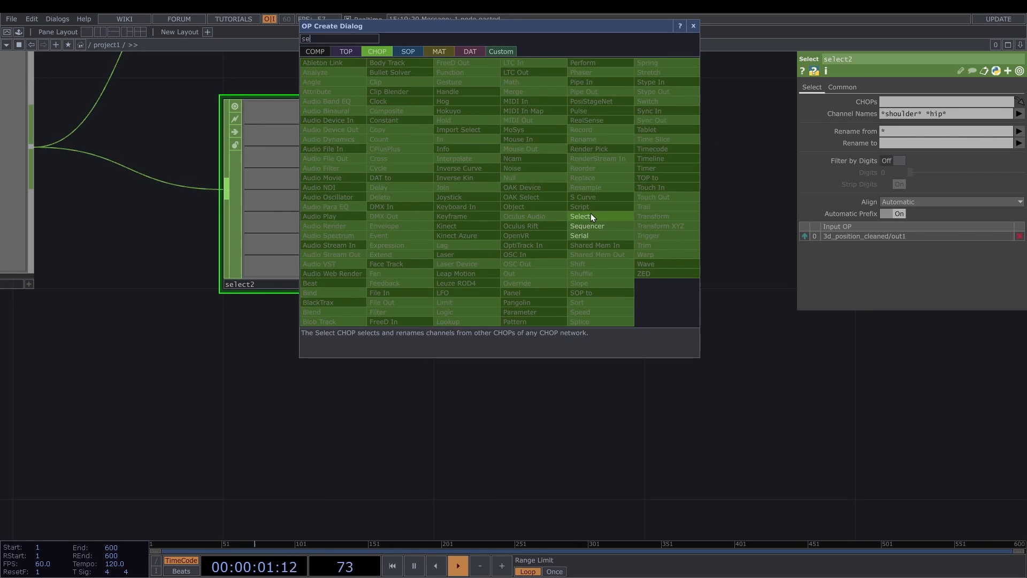
left_click(590, 215)
left_click(666, 195)
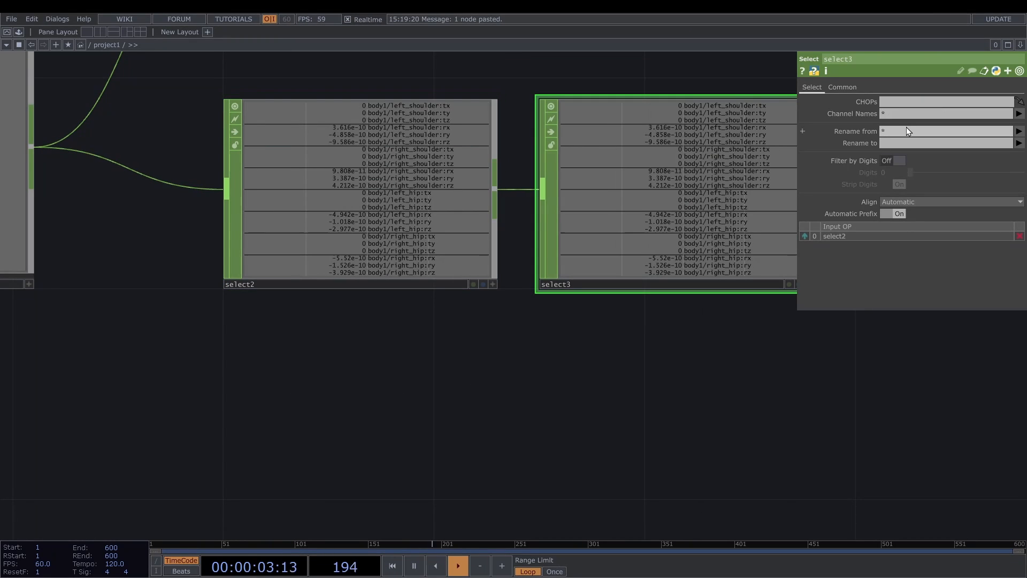
left_click(935, 115)
type(":")
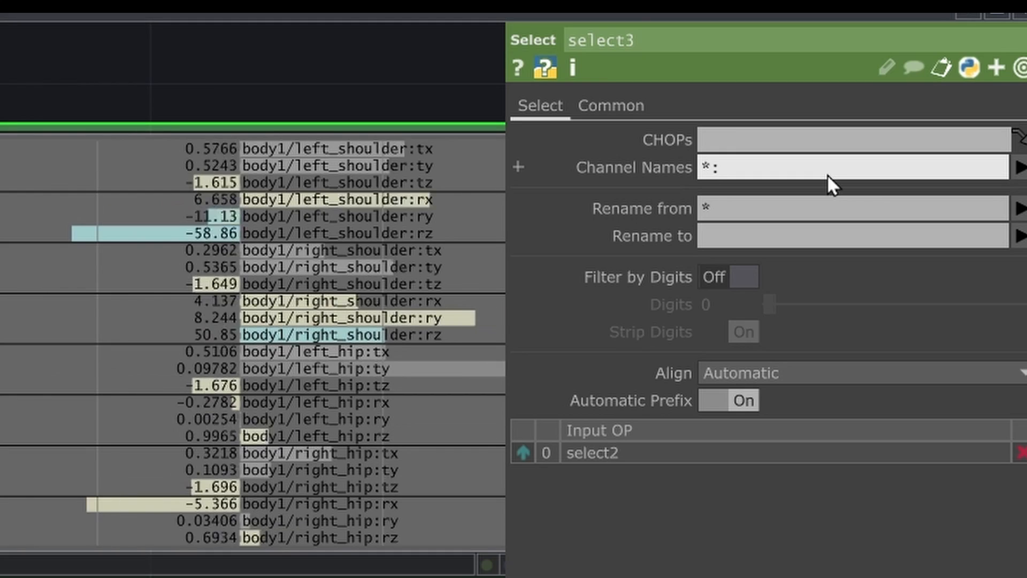
type("t")
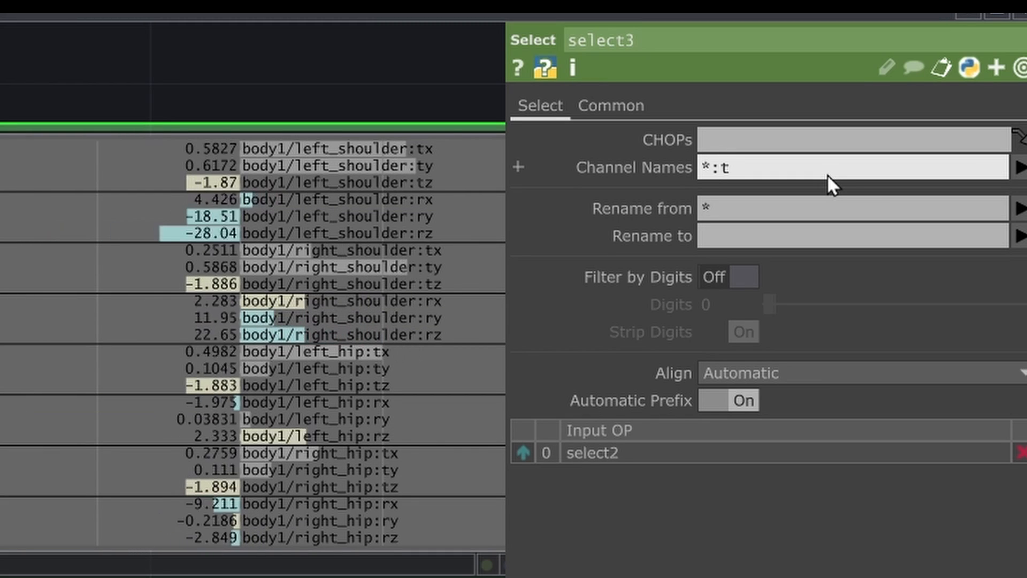
type("*")
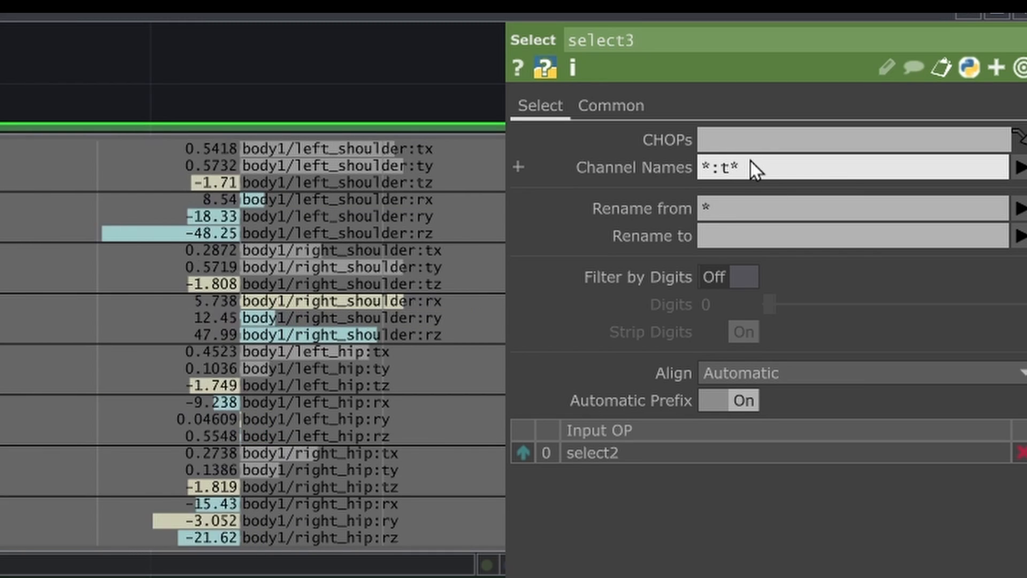
key("Return")
- Add a Reorder CHOP after select3 and set its Channel Reorder Method to Character Pattern
left_click_drag(158, 266, 214, 317)
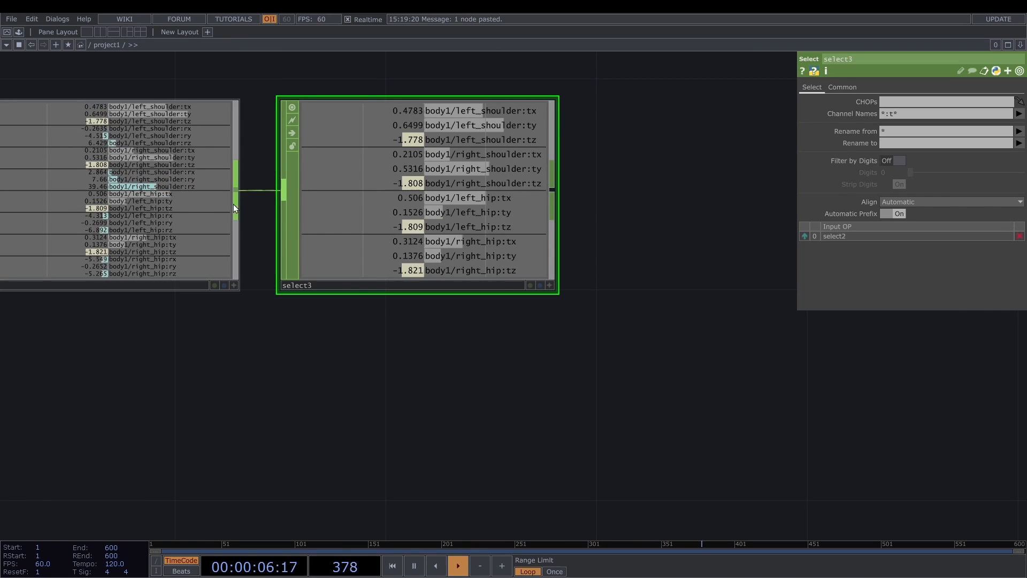
right_click(554, 194)
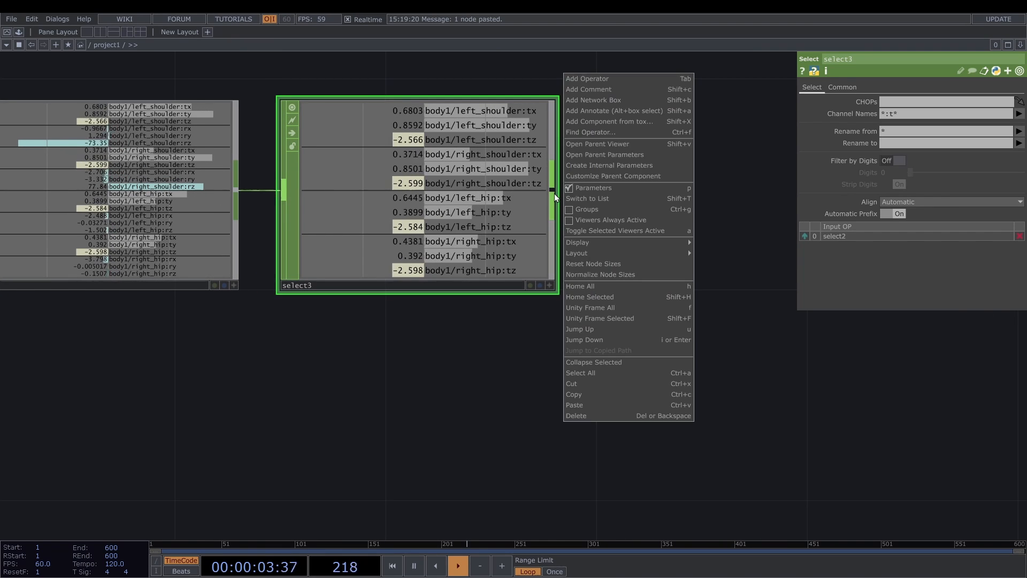
key("Escape")
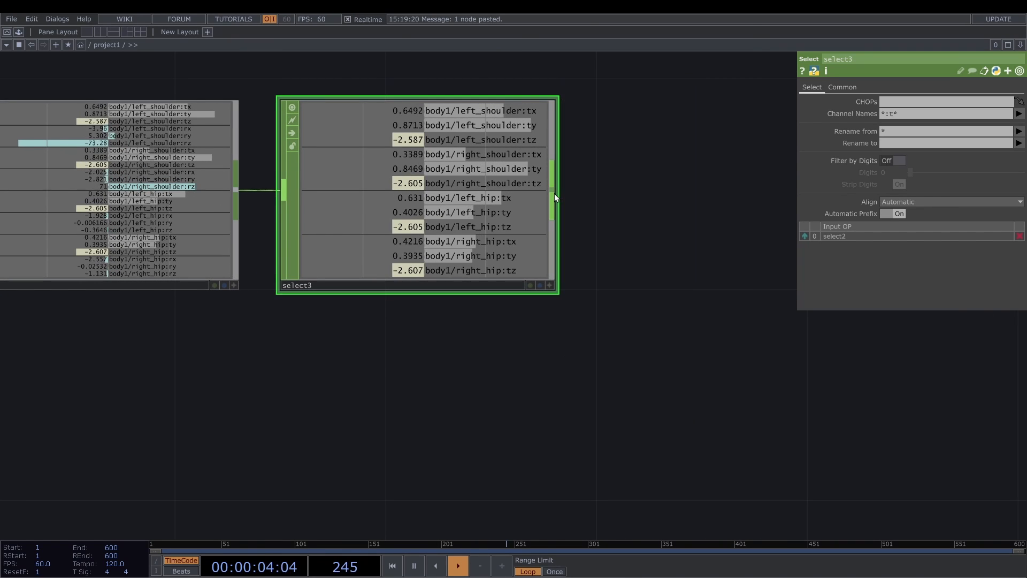
left_click(554, 194)
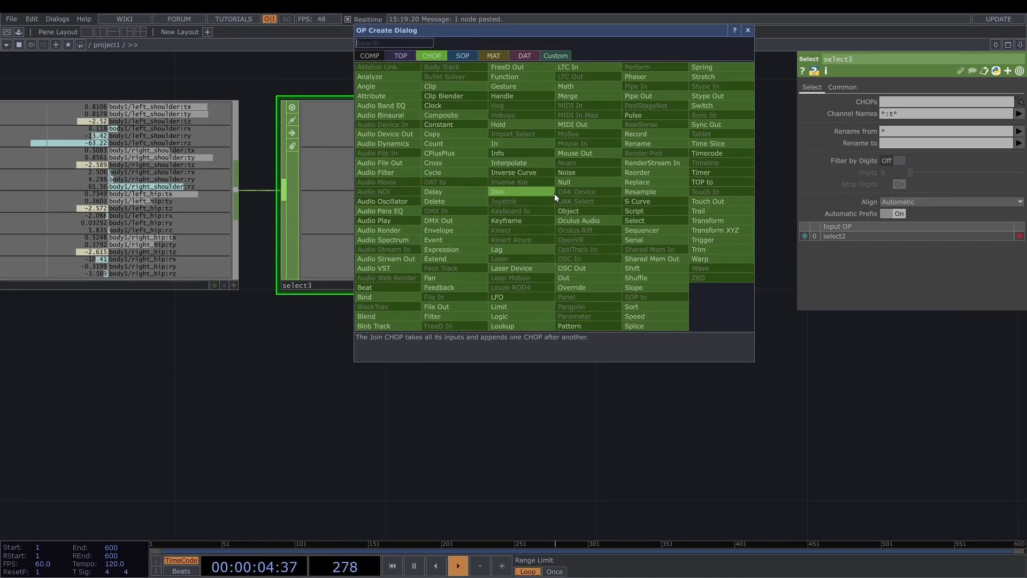
type("re")
left_click(642, 173)
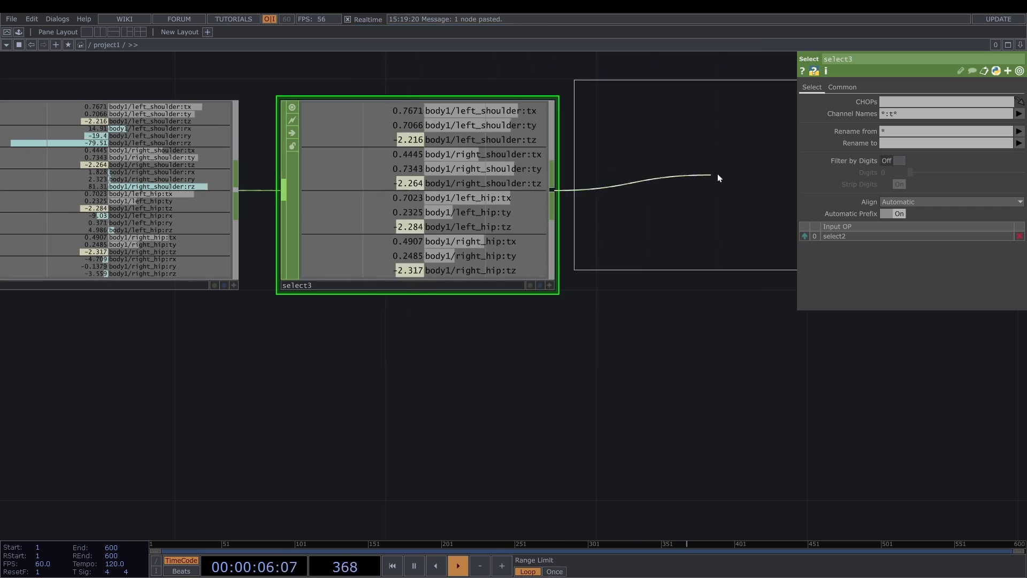
left_click(733, 193)
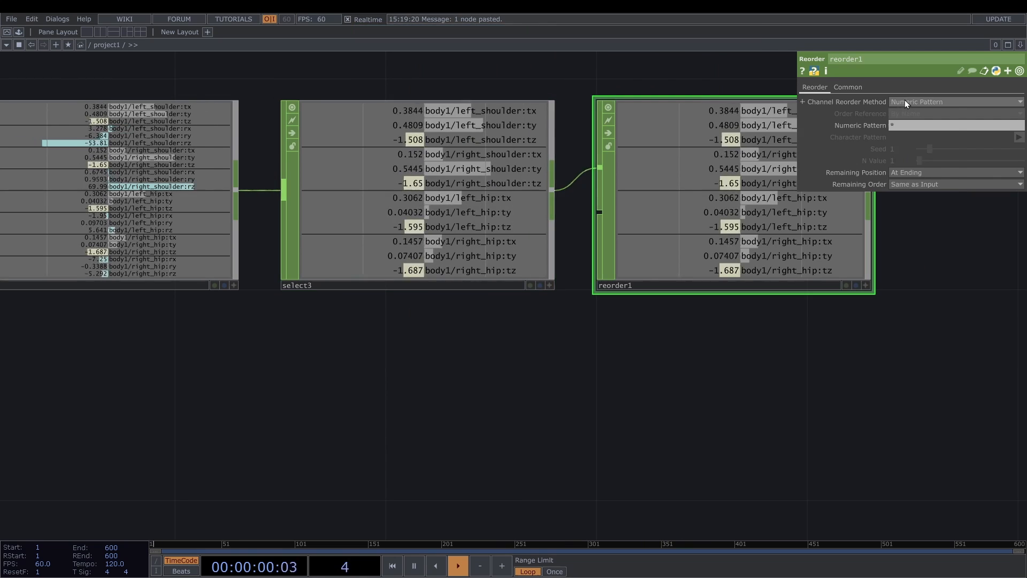
left_click(907, 101)
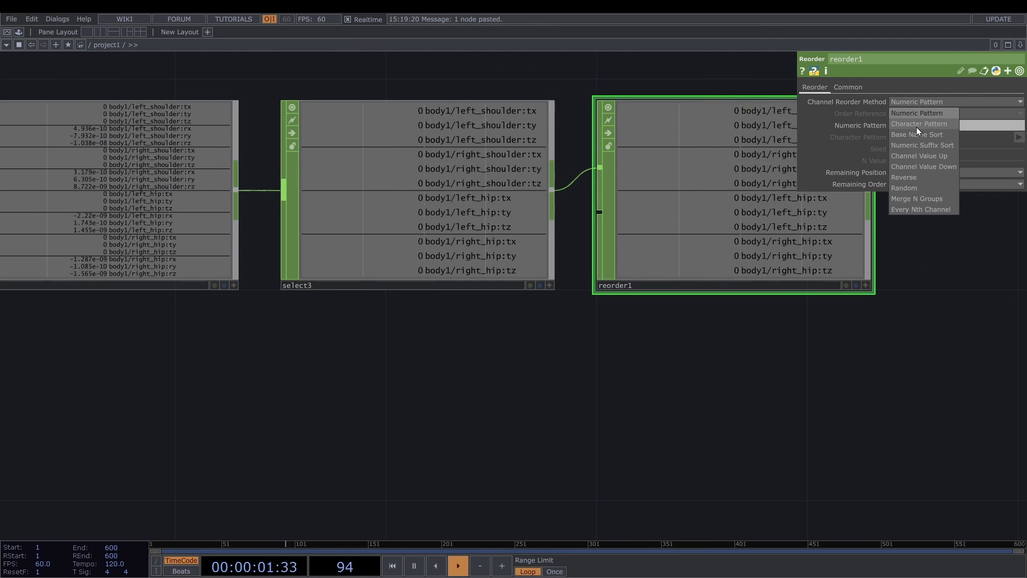
left_click(916, 125)
- Set reorder1's Character Pattern to *left_hip:t*
left_click(899, 138)
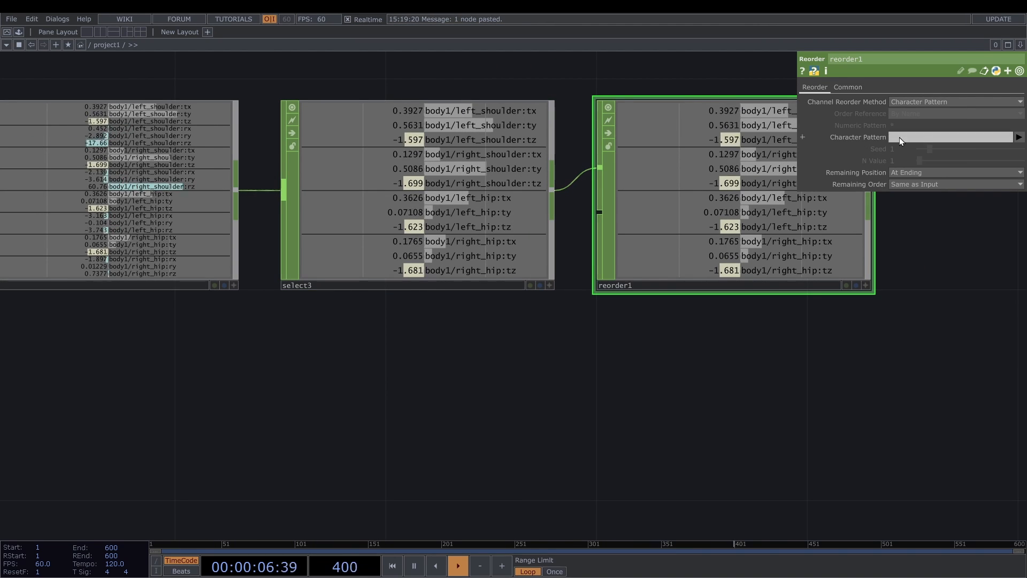
type("*")
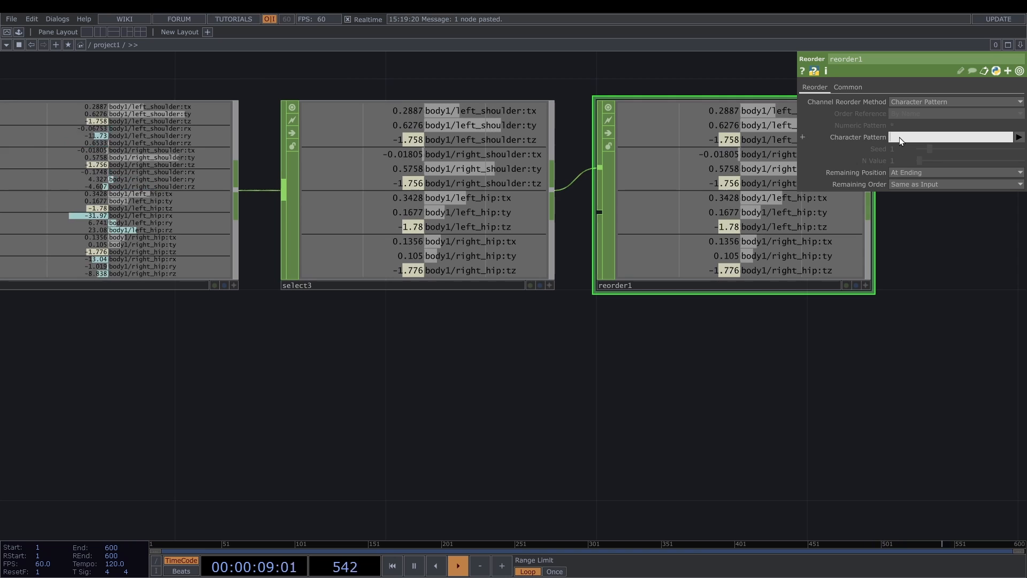
type("left")
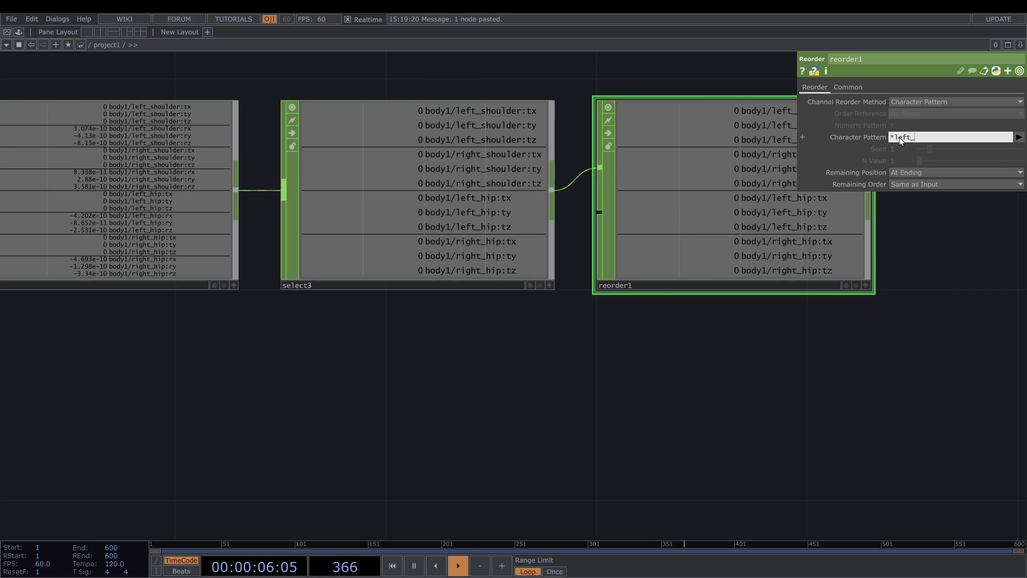
type("_")
type("hi")
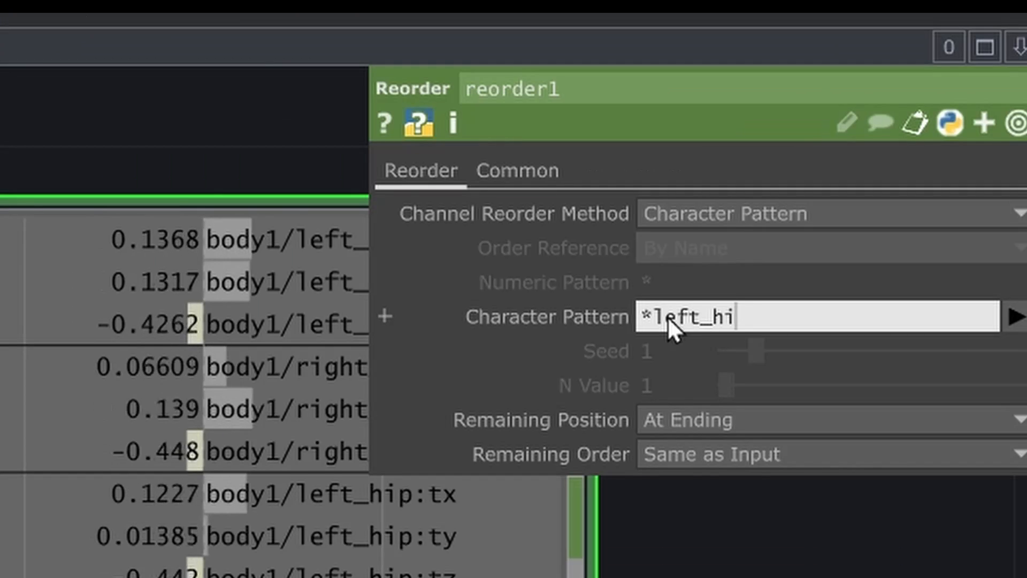
type("p:t*")
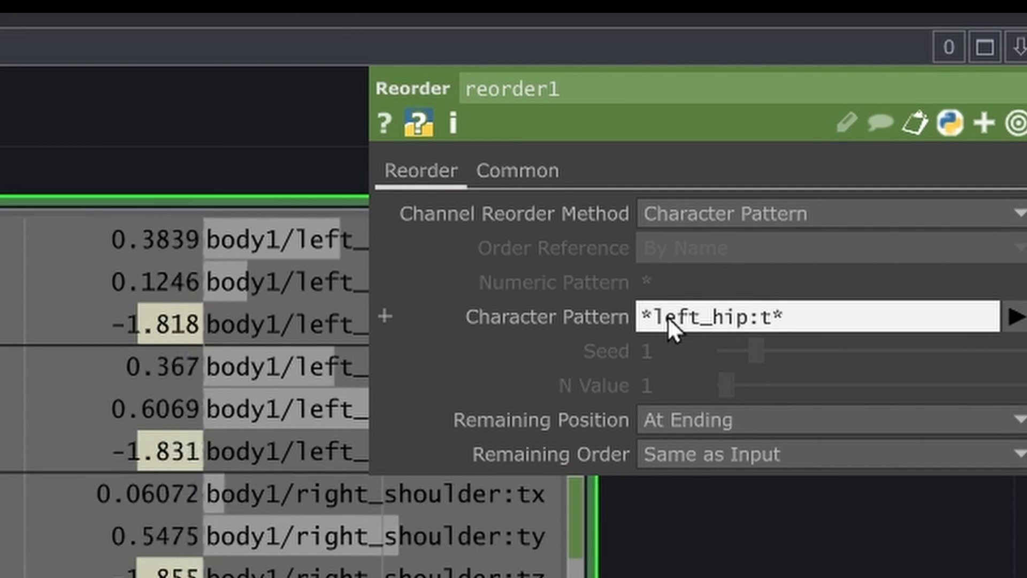
key("Return")
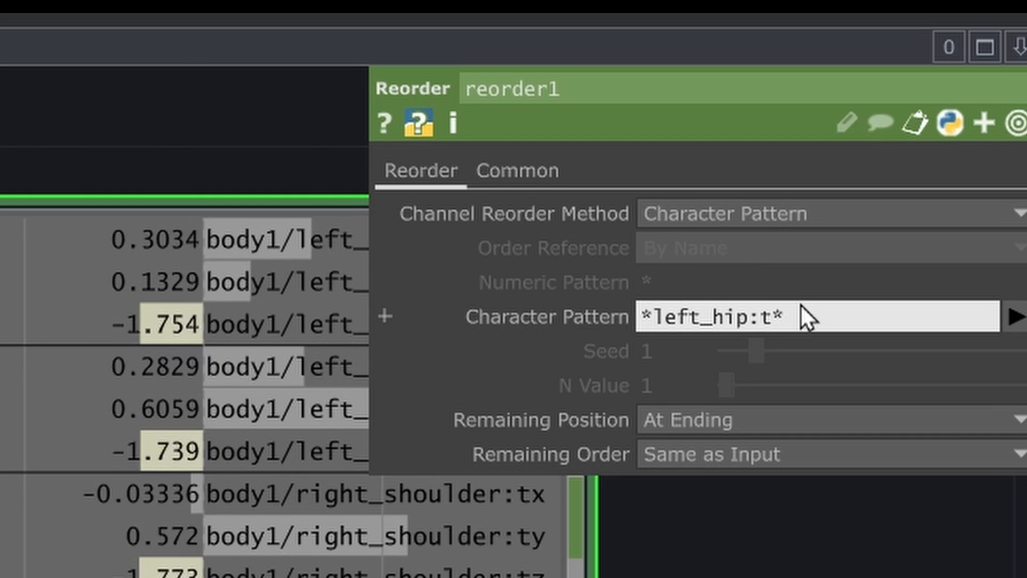
- Append *left_shoulder:t* *right_shoulder:t* *right_hip:t* to reorder1's Character Pattern
type("left_")
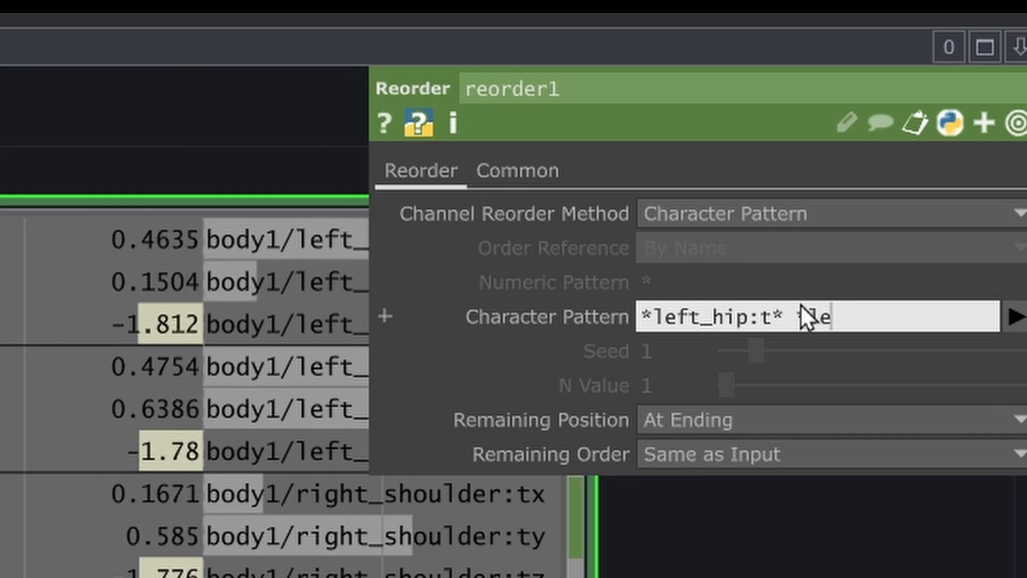
type("sh")
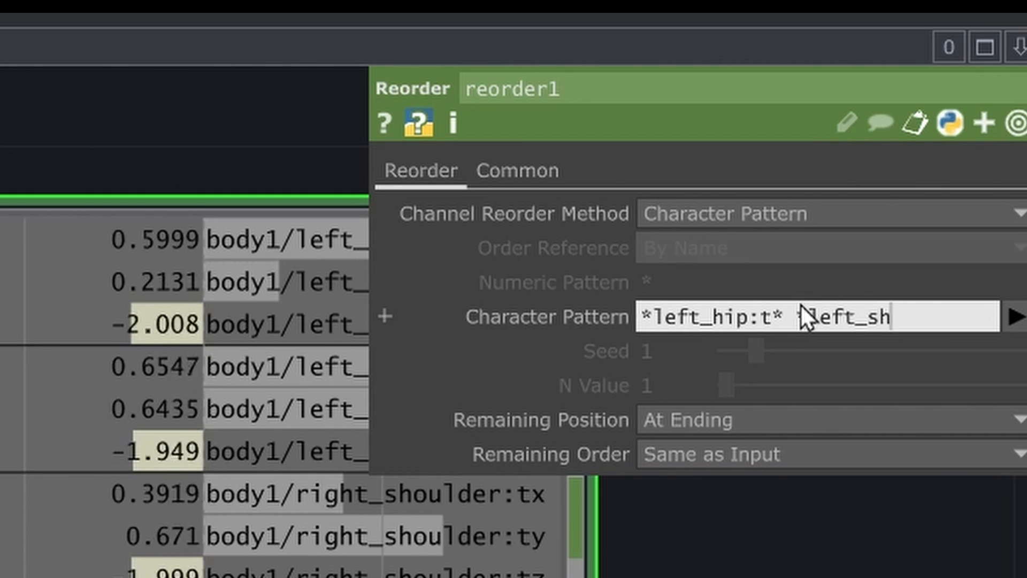
type("oulder:t*")
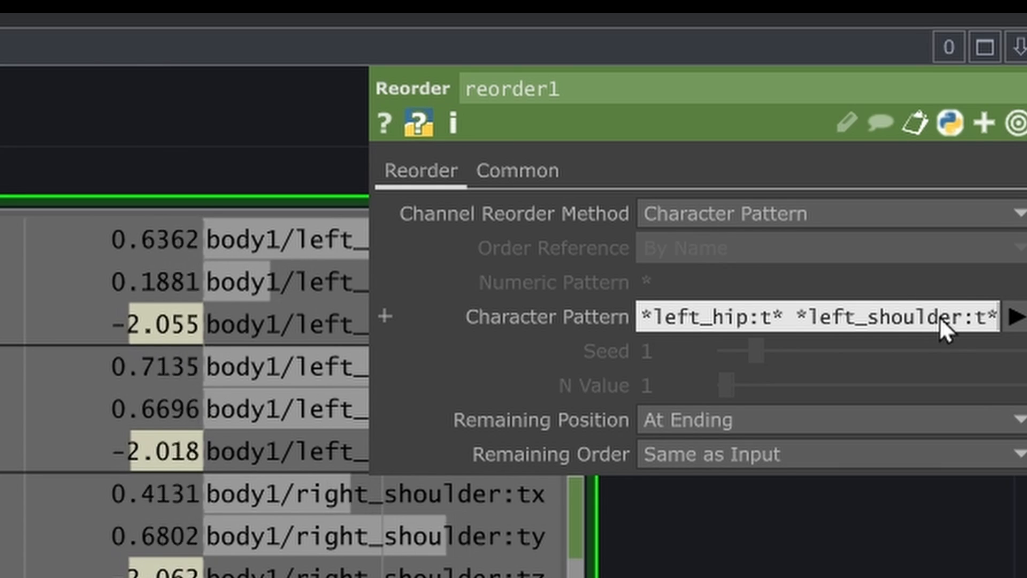
type(" *")
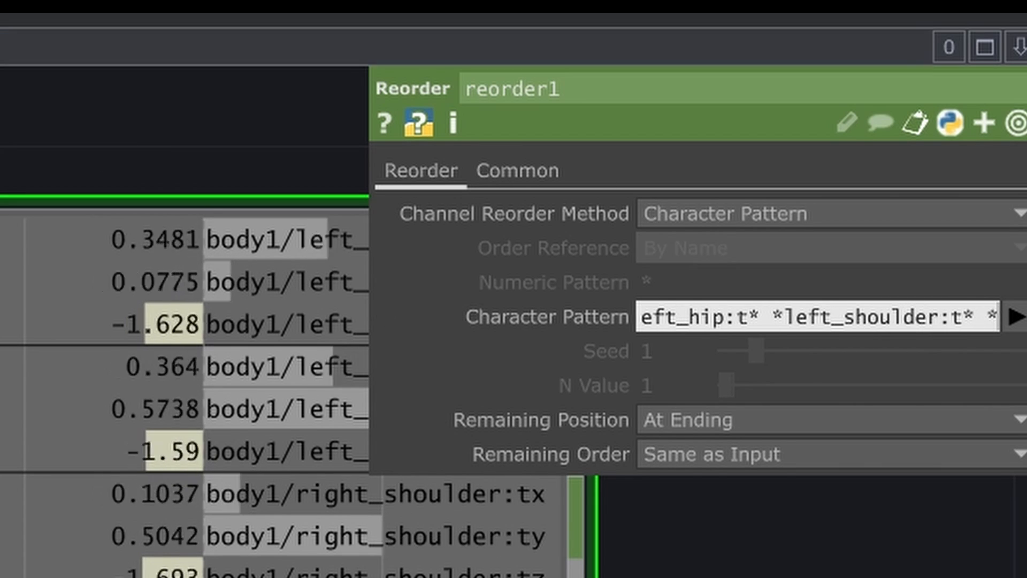
type("right")
type("_shou")
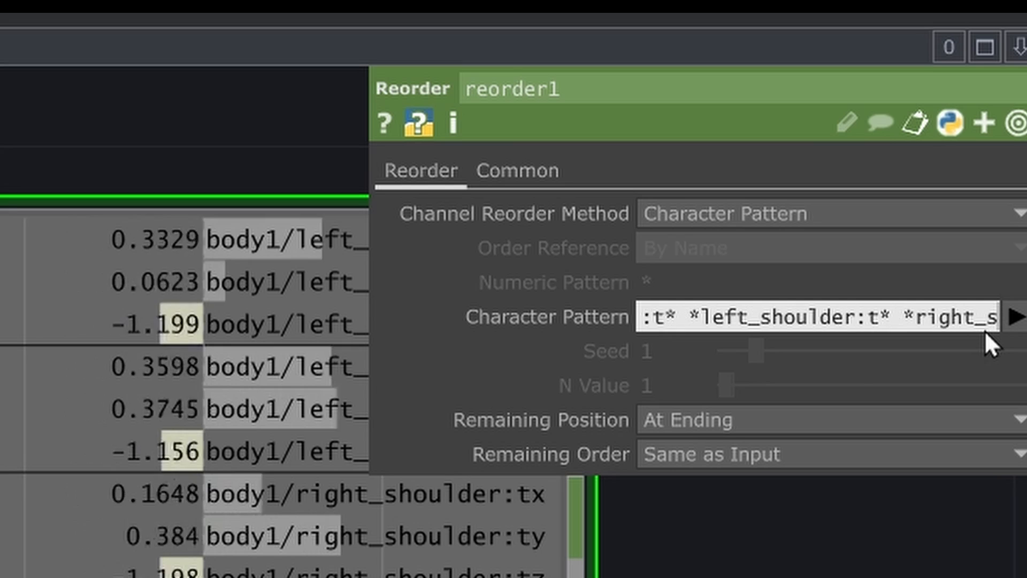
type("lder")
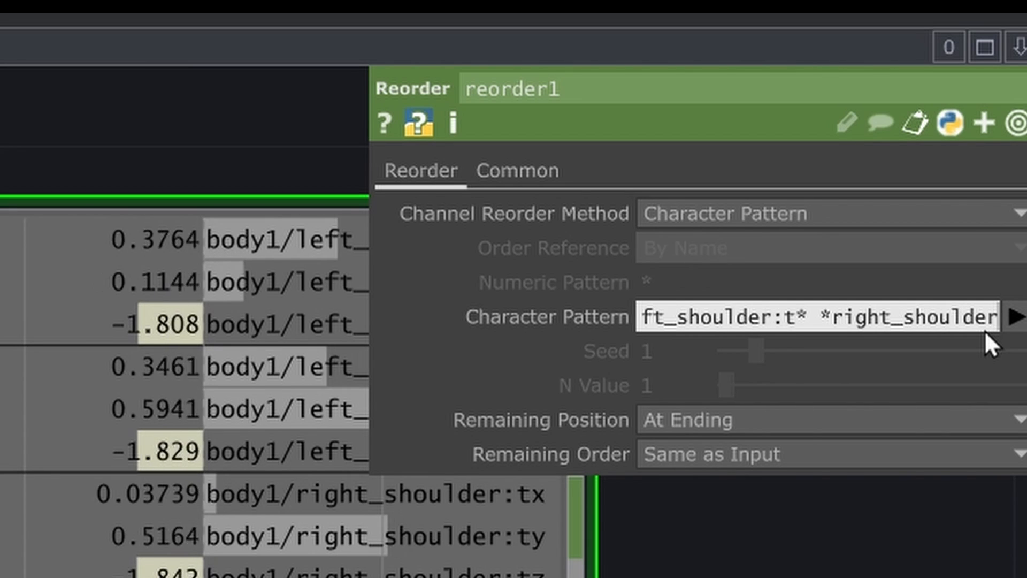
type(":t")
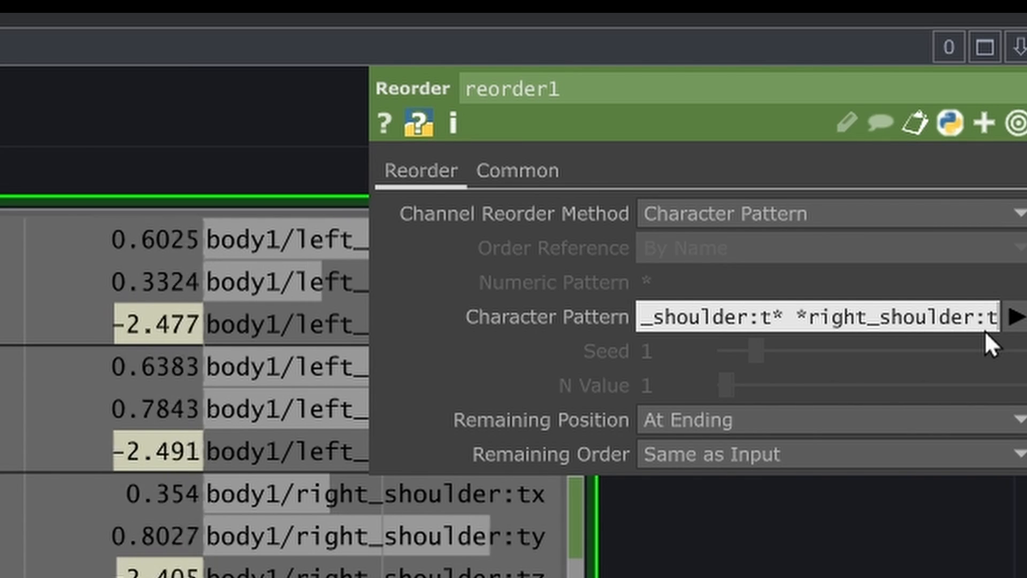
type("* ")
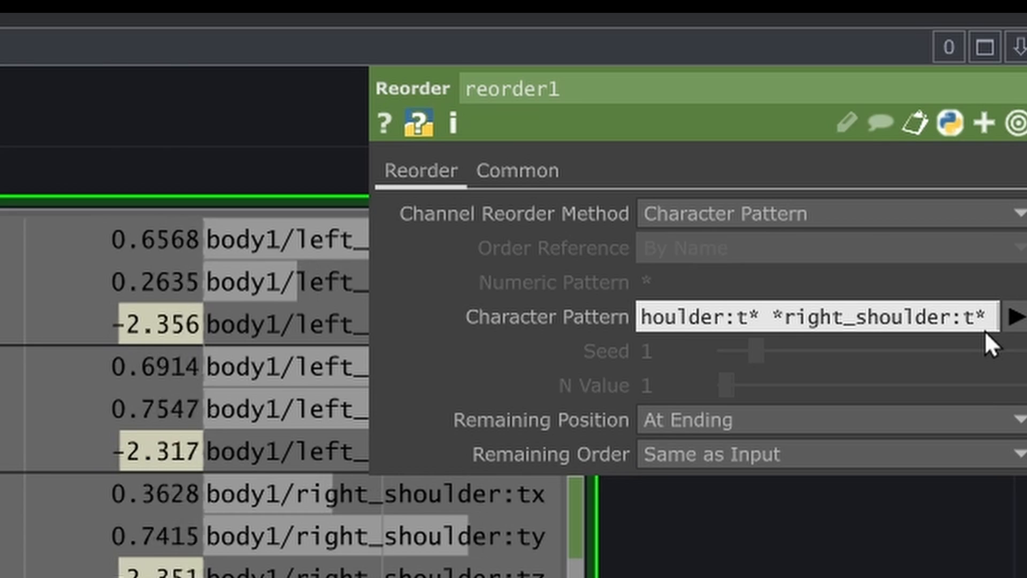
type("*right")
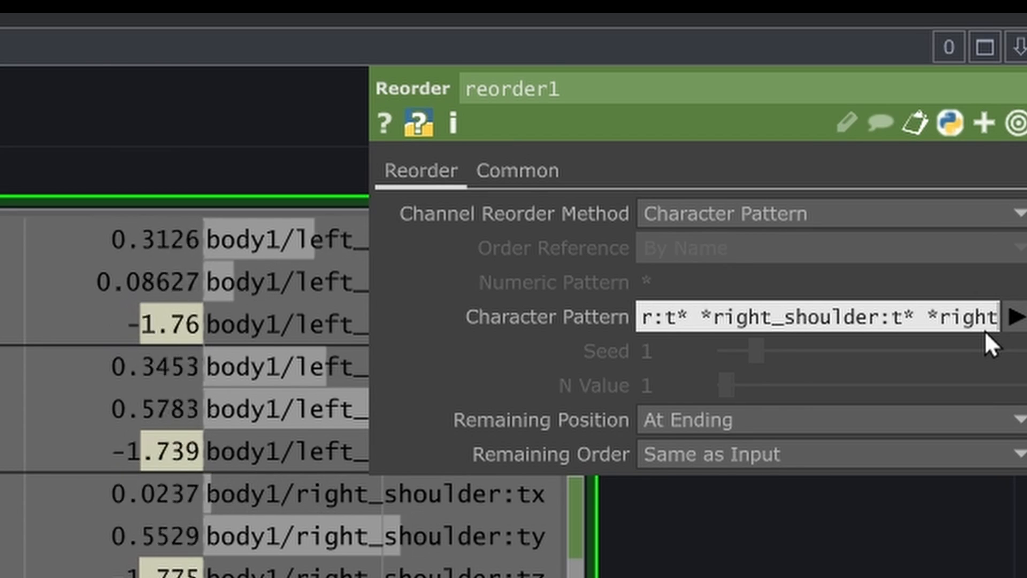
type("_hip:t")
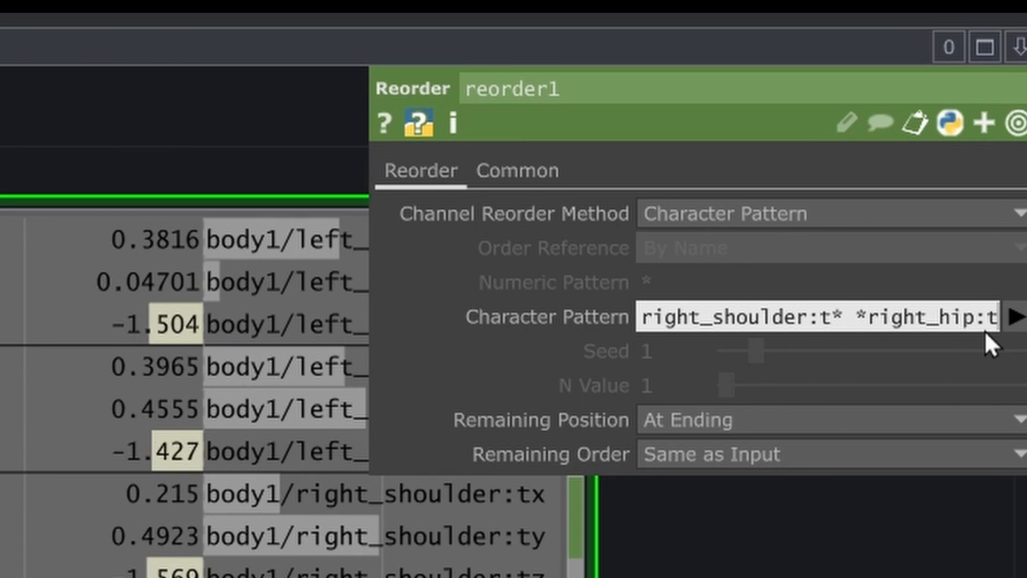
type("*")
key("Return")
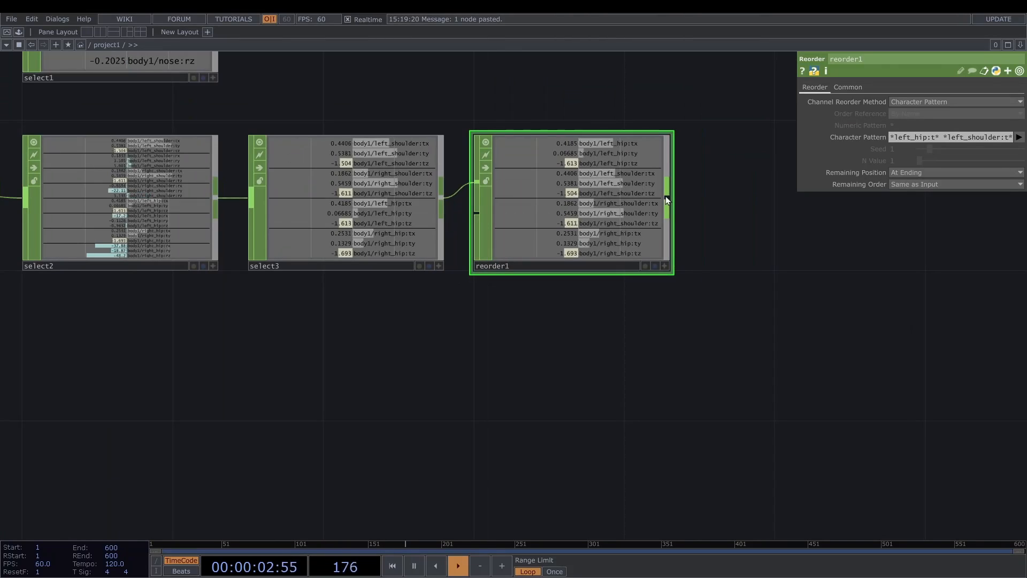
- Add a Shuffle CHOP after reorder1 and set its Method to Sequence All Samples Every Nth Channel
right_click(666, 200)
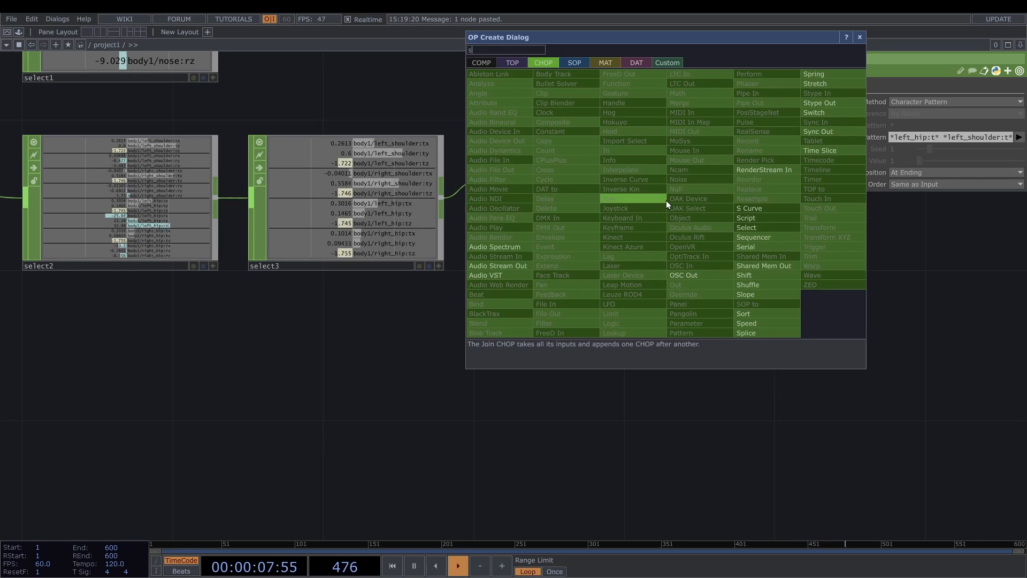
left_click(896, 102)
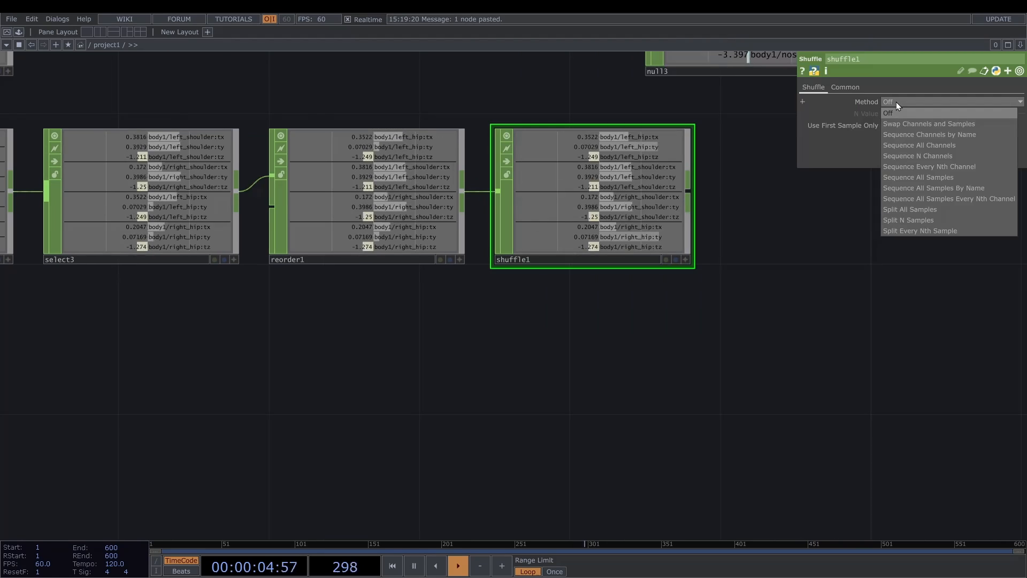
left_click(926, 198)
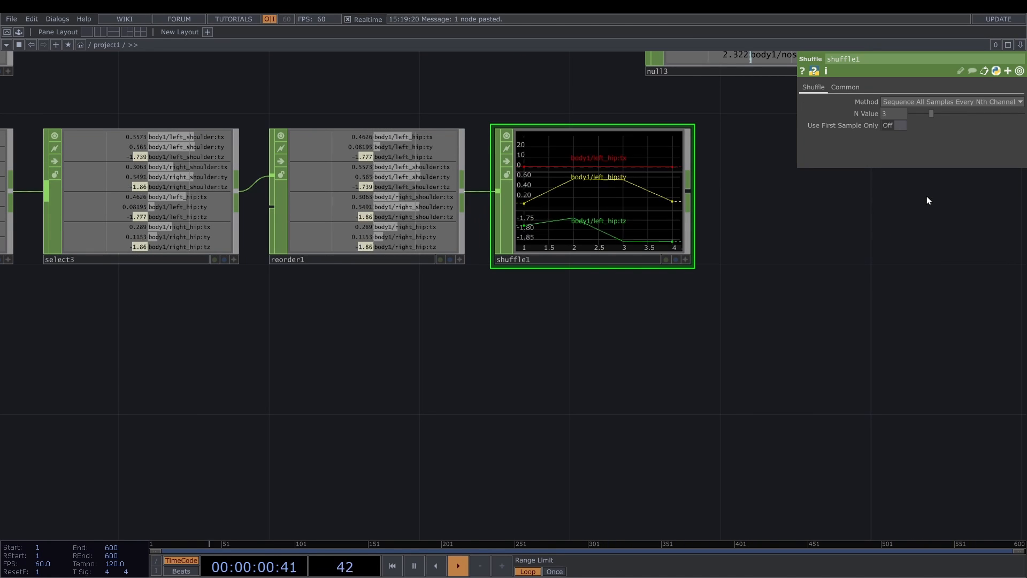
- Add a Rename CHOP after shuffle1 and rename all its channels to t[xyz]
right_click(692, 182)
type("re")
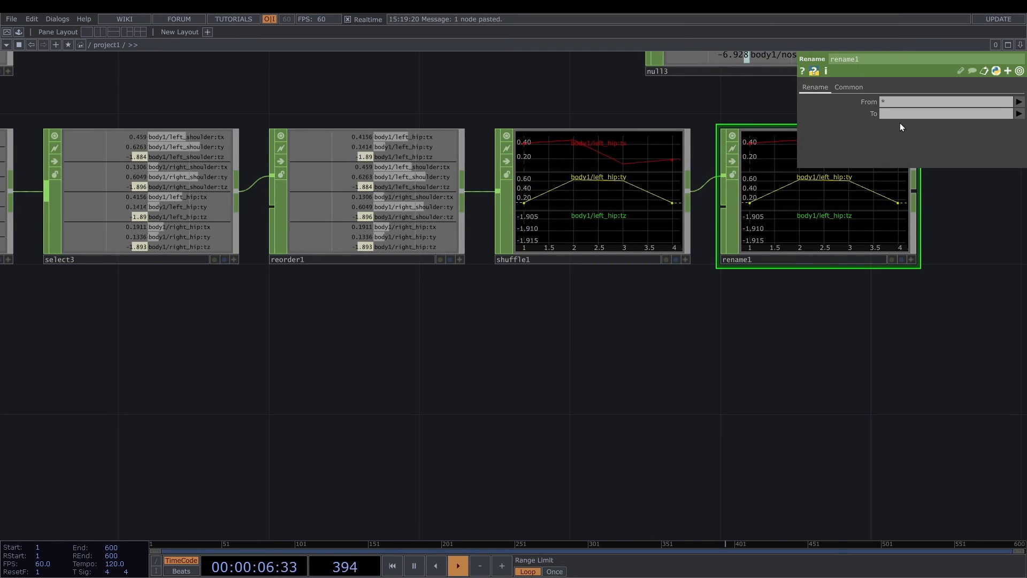
left_click(894, 114)
type("t[xyz]")
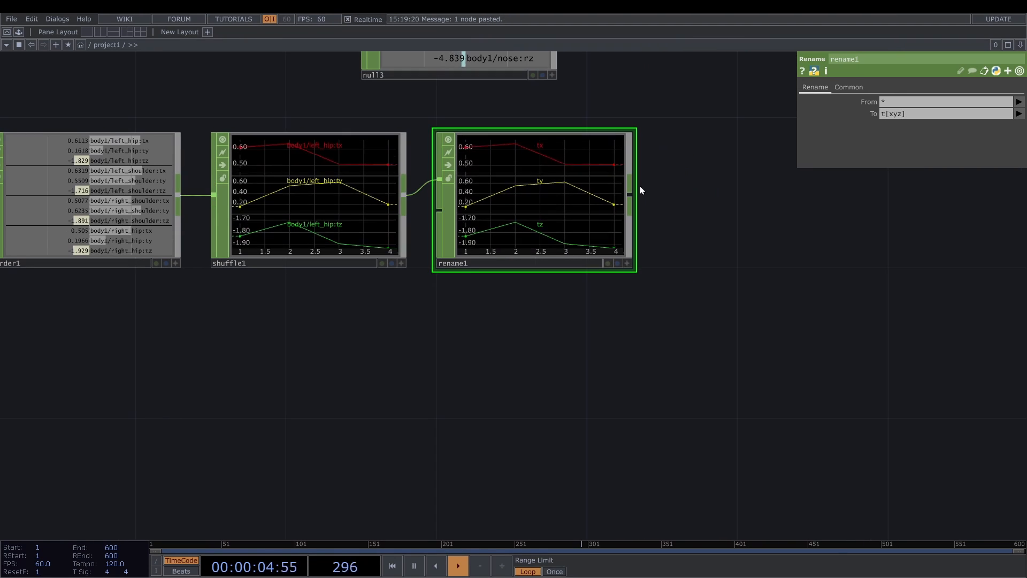
- Add a Null CHOP after rename1 and name it body
right_click(638, 189)
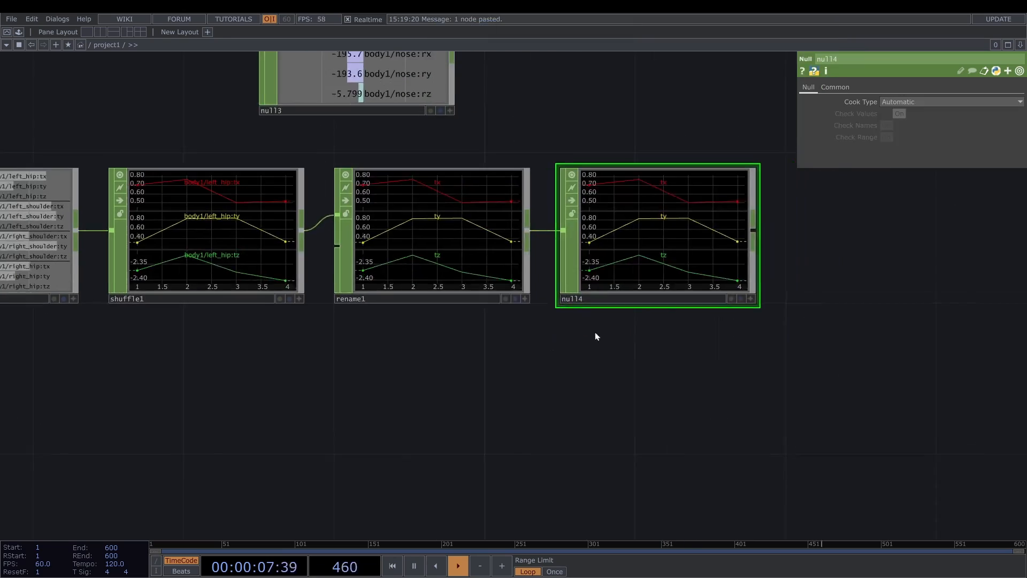
left_click_drag(595, 332, 582, 337)
left_click(585, 302)
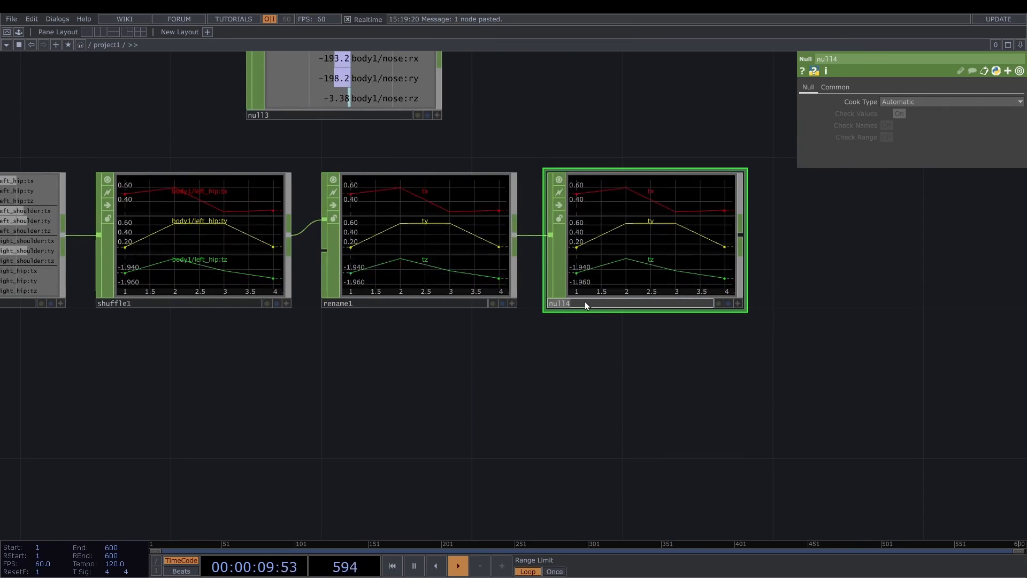
type("body")
key("Return")
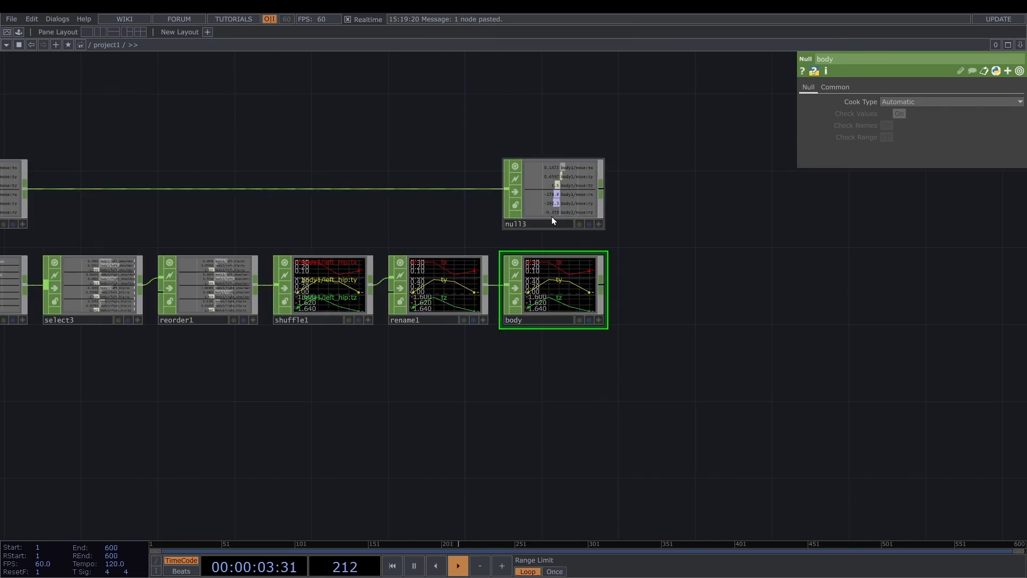
- Rename null3, the Null at the end of the nose branch, as head
scroll(551, 217, "up", 5)
left_click(524, 222)
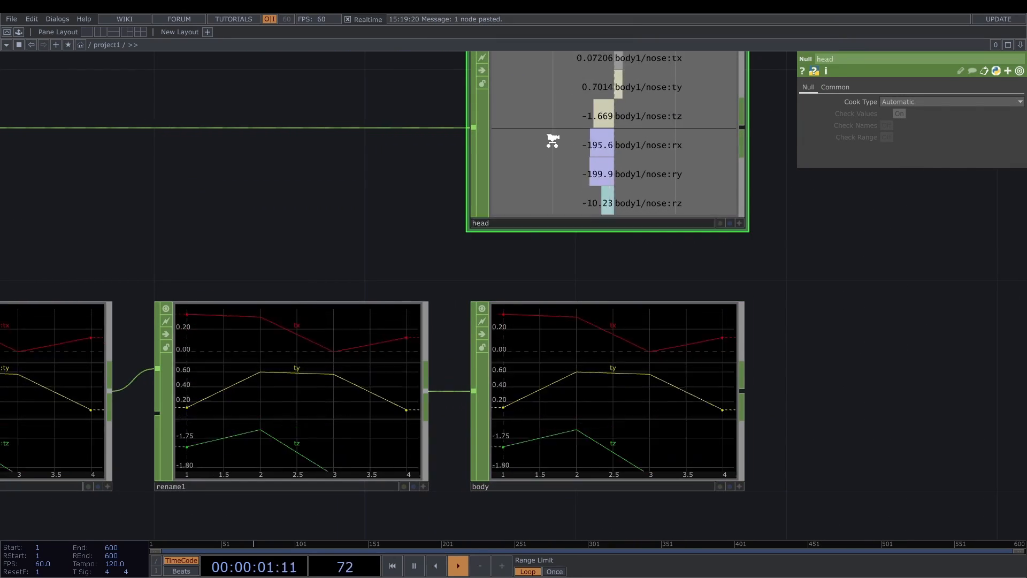
scroll(548, 137, "down", 5)
- Duplicate select2, feed the copy from 3d_position_cleaned and set its Channel Names to *shoulder* *elbow* *wrist*
left_click_drag(271, 367, 491, 300)
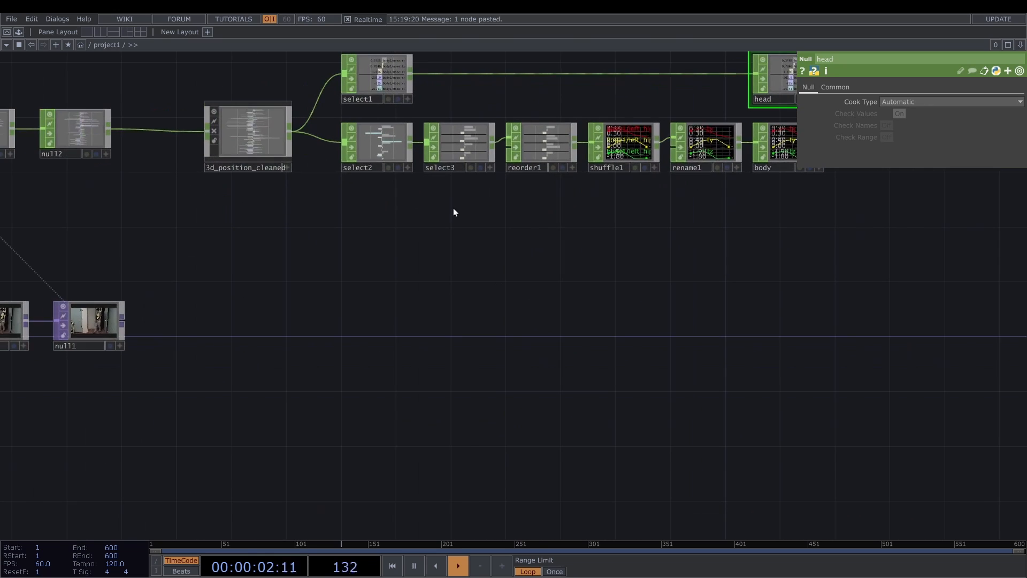
left_click(387, 159)
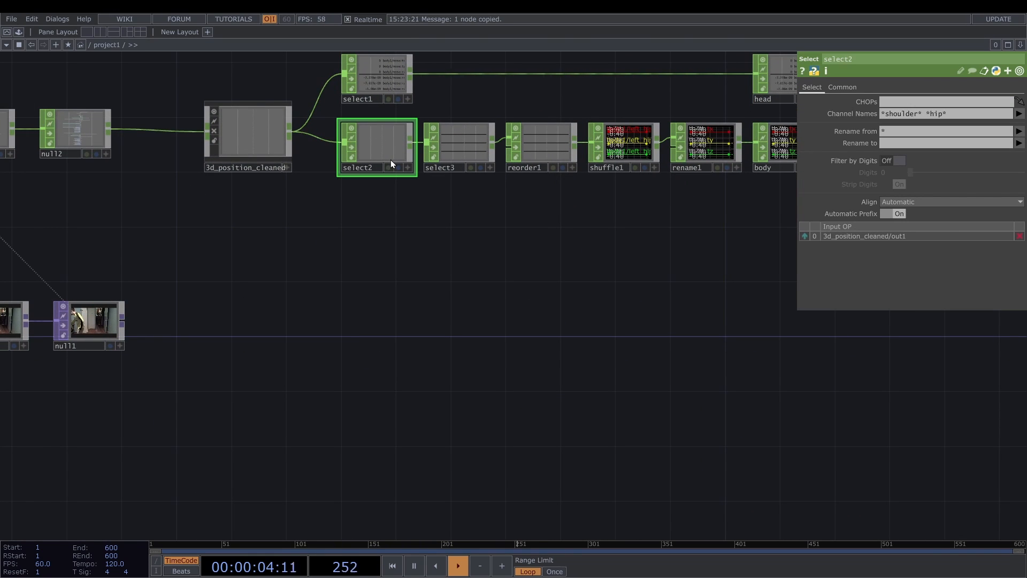
key("ctrl+v")
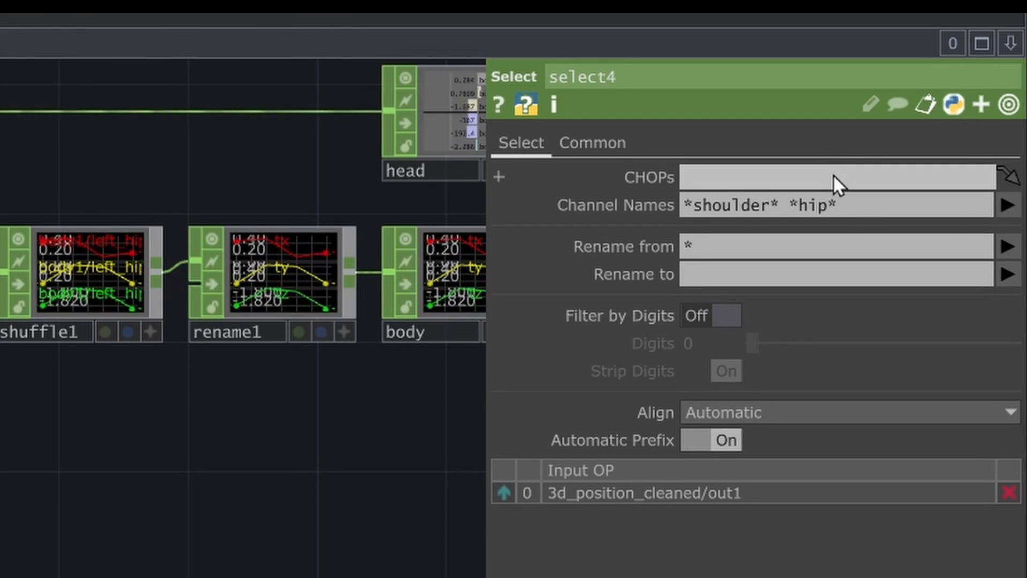
double_click(823, 203)
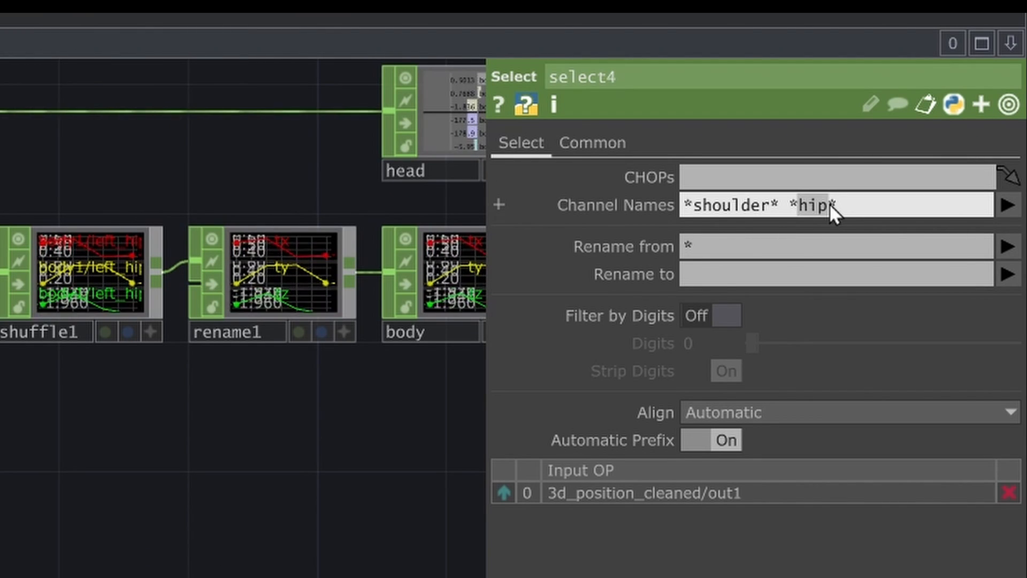
type("elbow* *")
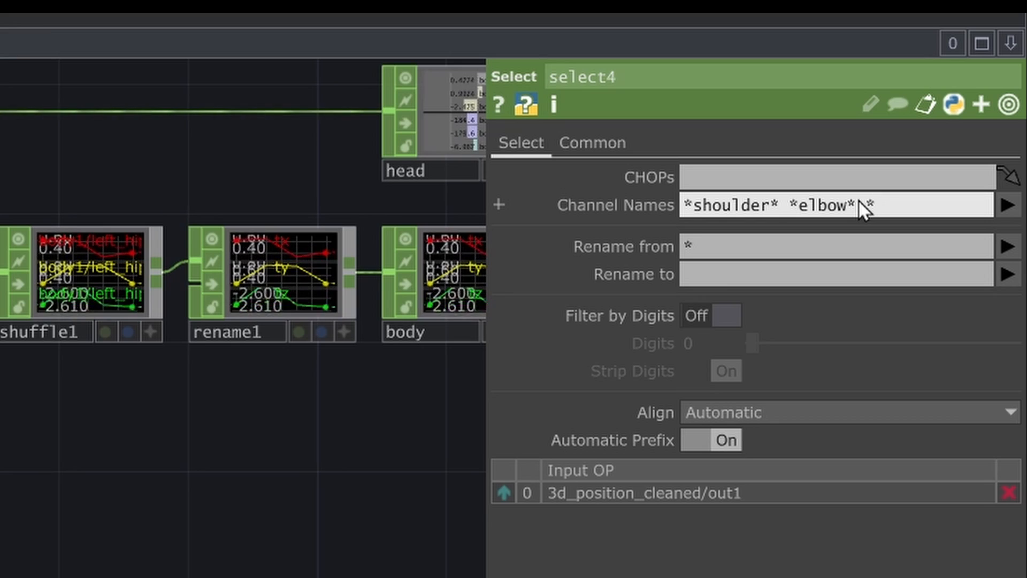
type("wrist*")
key("Return")
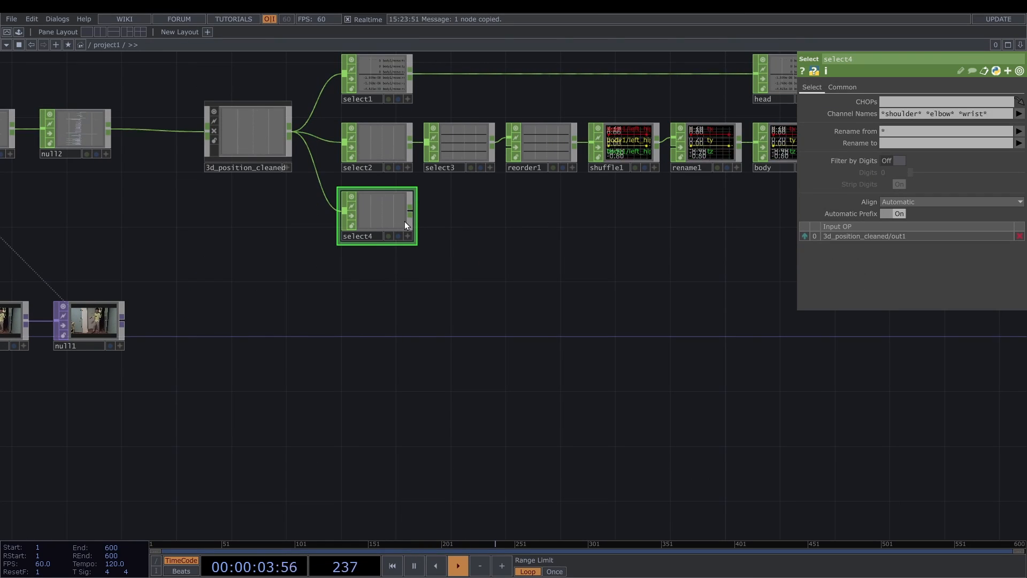
- Add a Select CHOP after select4 and set its Channel Names to *right*:t*
left_click(465, 241)
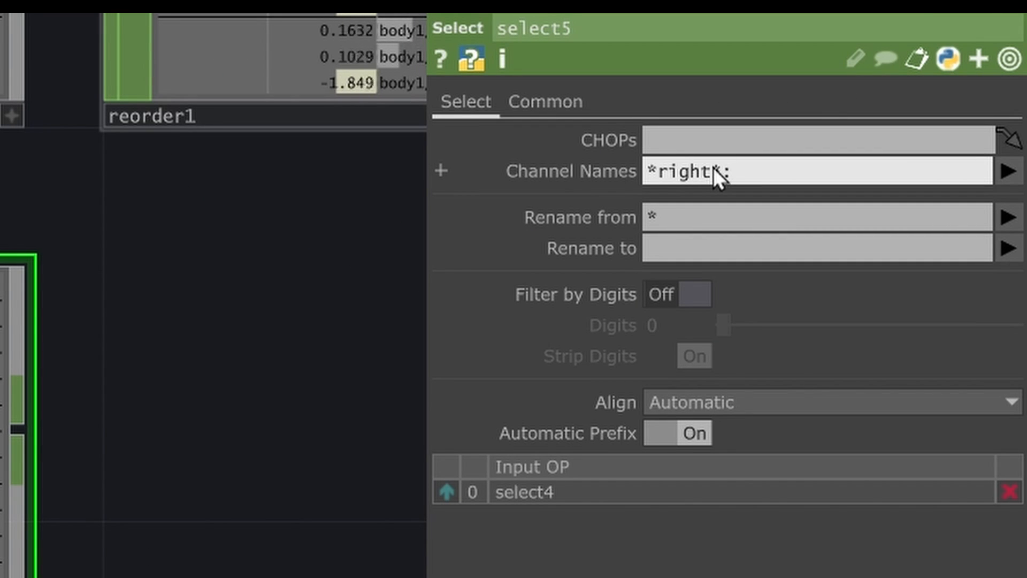
type("*")
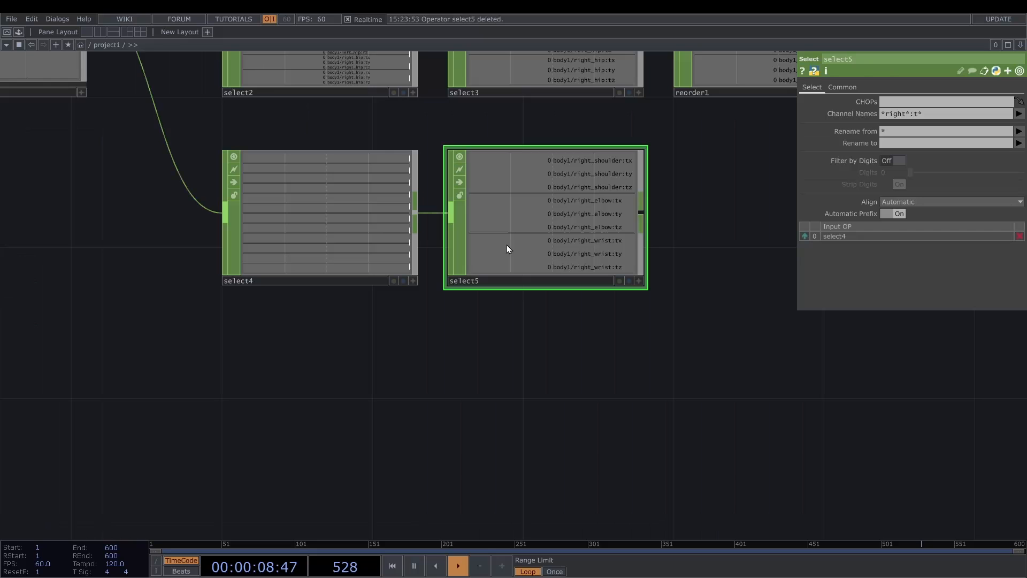
- Duplicate select5, feed the copy from select4 and set its Channel Names to *left*:t*
key("ctrl+c")
key("ctrl+v")
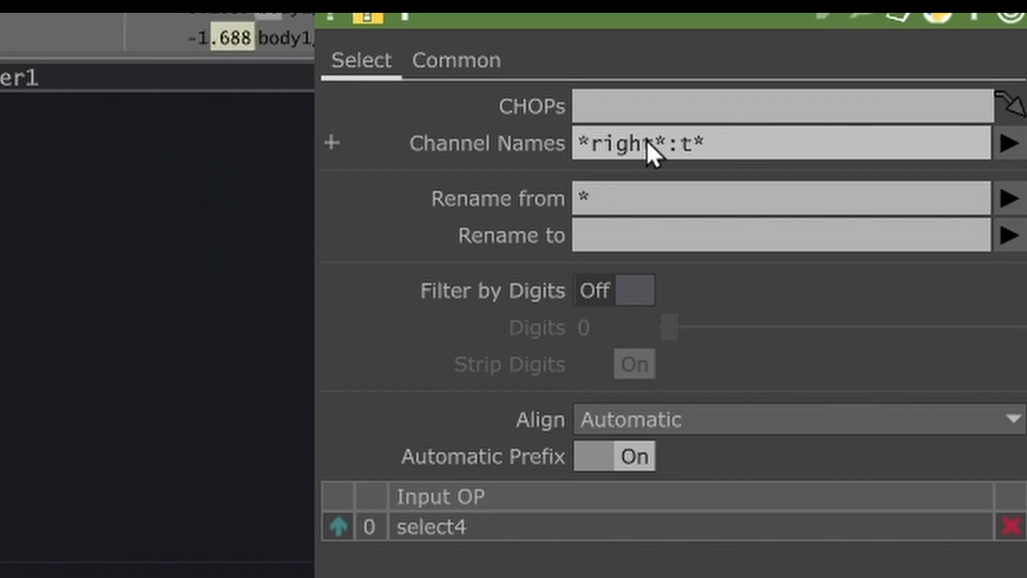
left_click_drag(904, 112, 890, 114)
type("le")
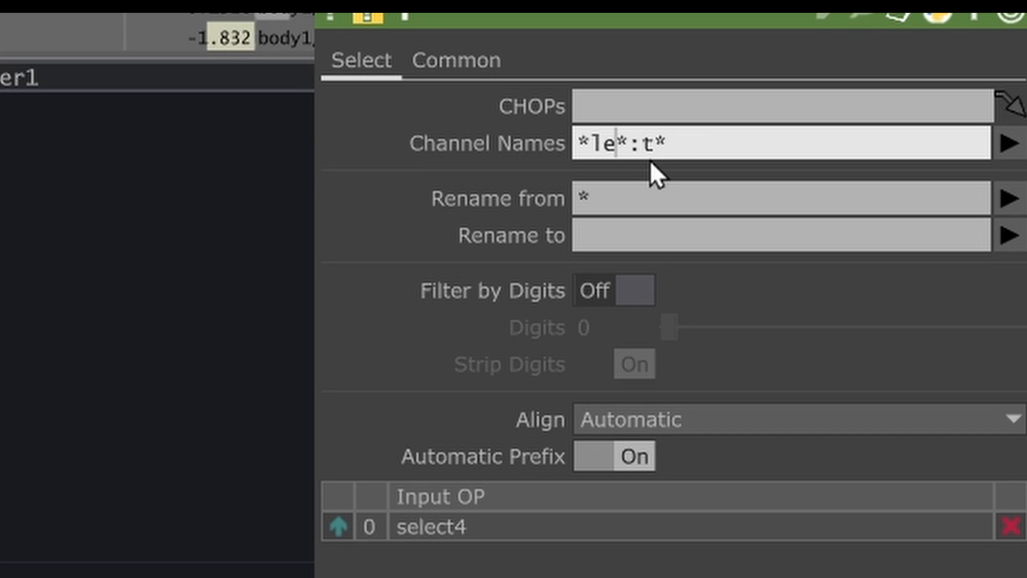
key("Return")
- Add a Shuffle CHOP after select5 and set its Method to Sequence All Samples Every Nth Channel
type("shuf")
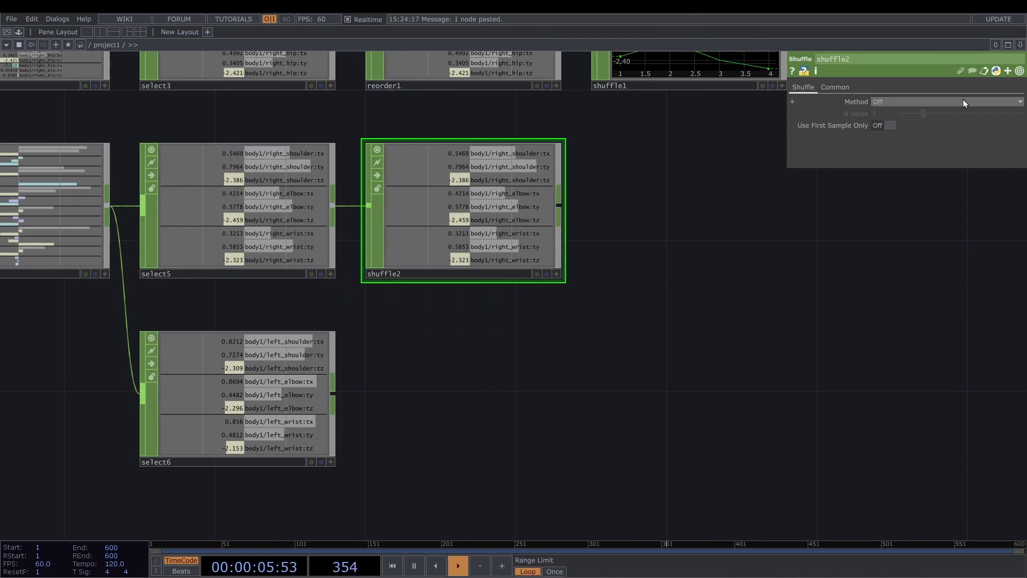
left_click(963, 101)
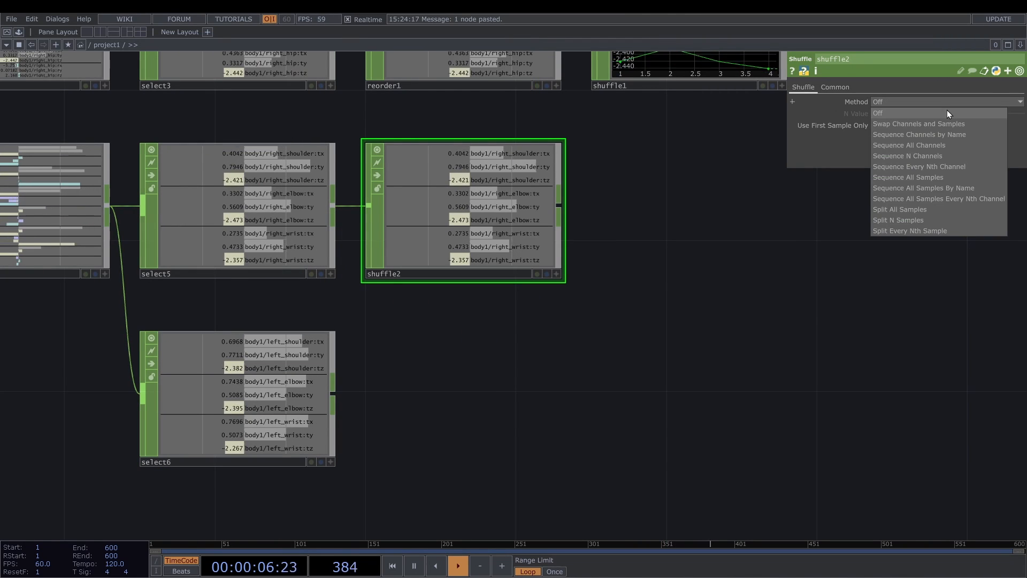
left_click(935, 198)
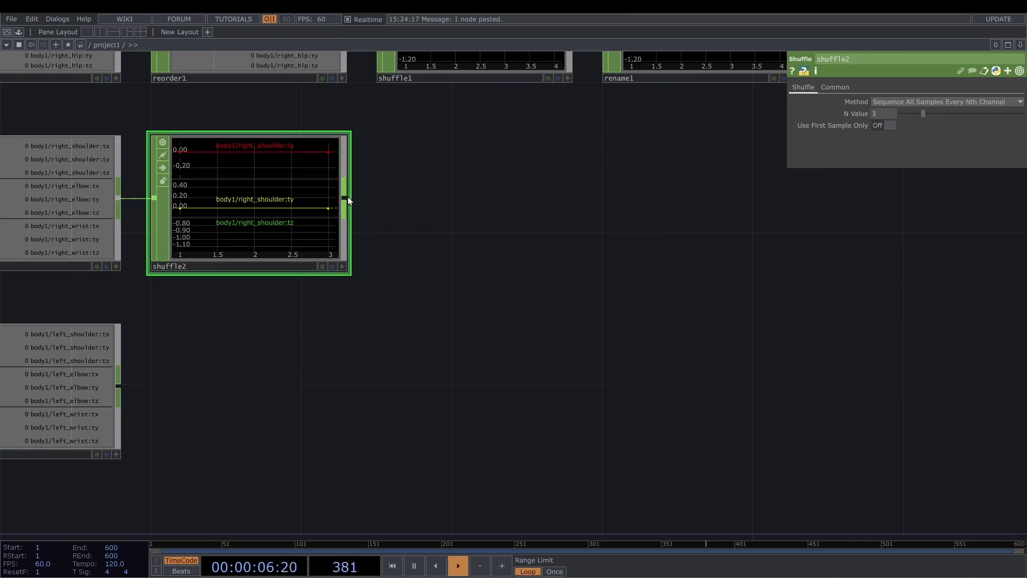
- Add a Rename CHOP after shuffle2 that names the channels tx, ty and tz, followed by a Null named right_arm
key("Tab")
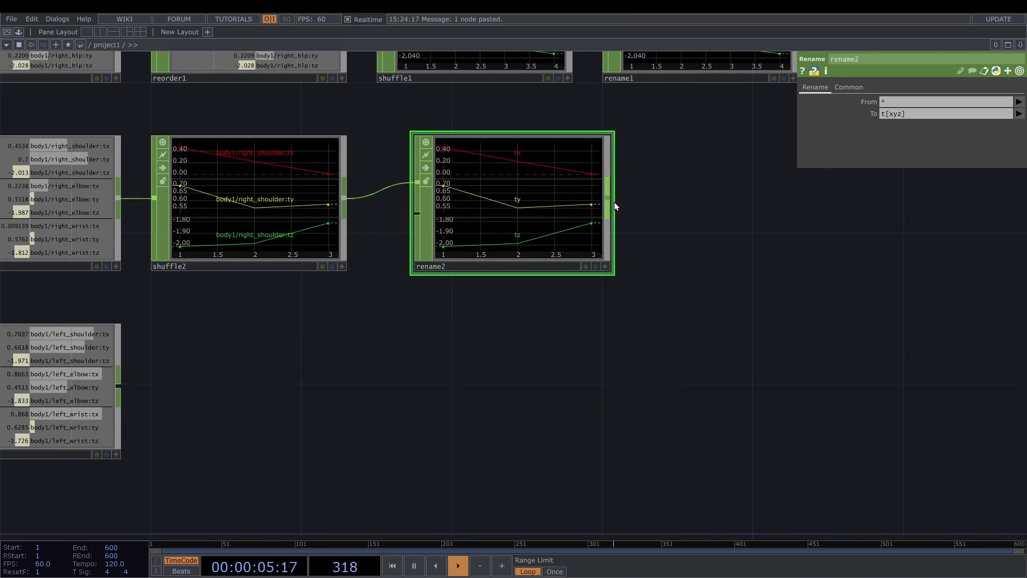
right_click(608, 198)
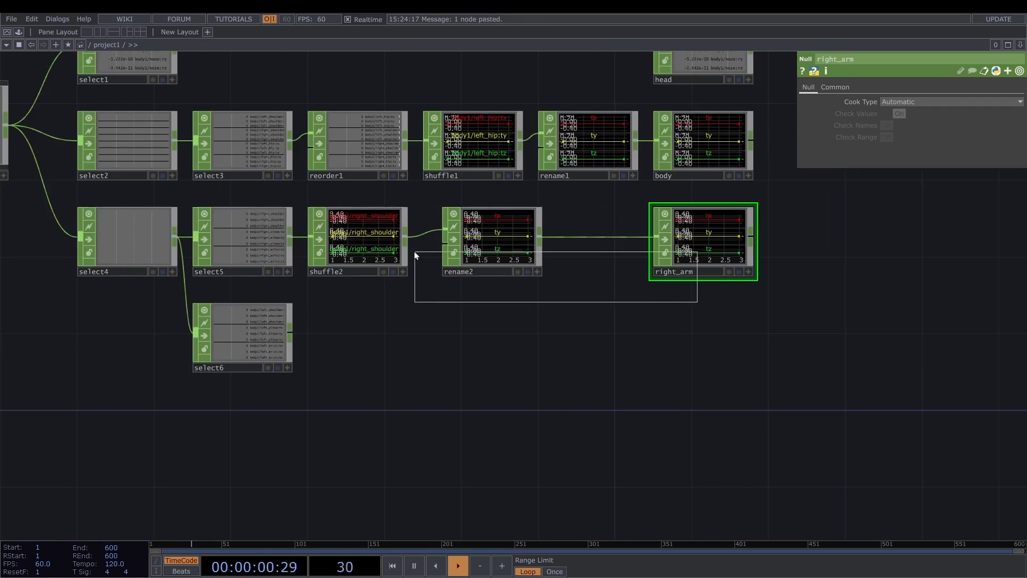
- Duplicate shuffle2, rename2 and the right_arm Null, feed the copies from select6 and rename the copied Null left_arm
left_click_drag(414, 251, 382, 246)
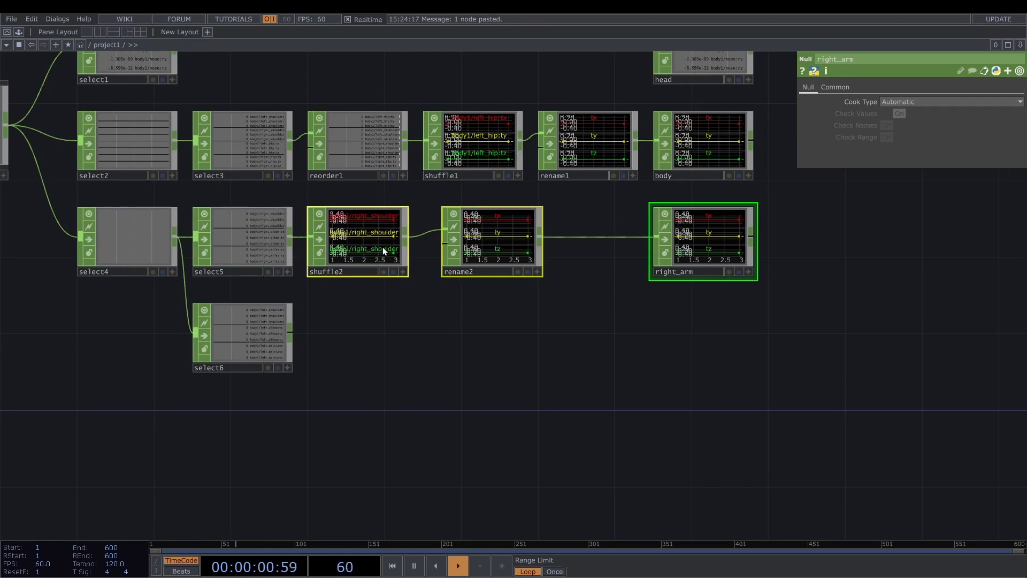
key("ctrl+c")
key("ctrl+v")
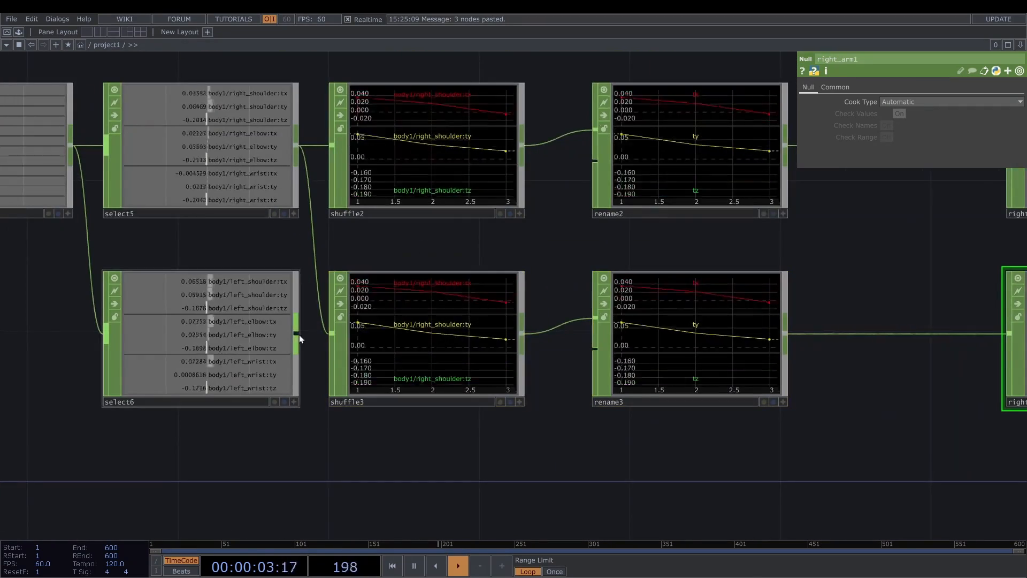
scroll(268, 301, "down", 5)
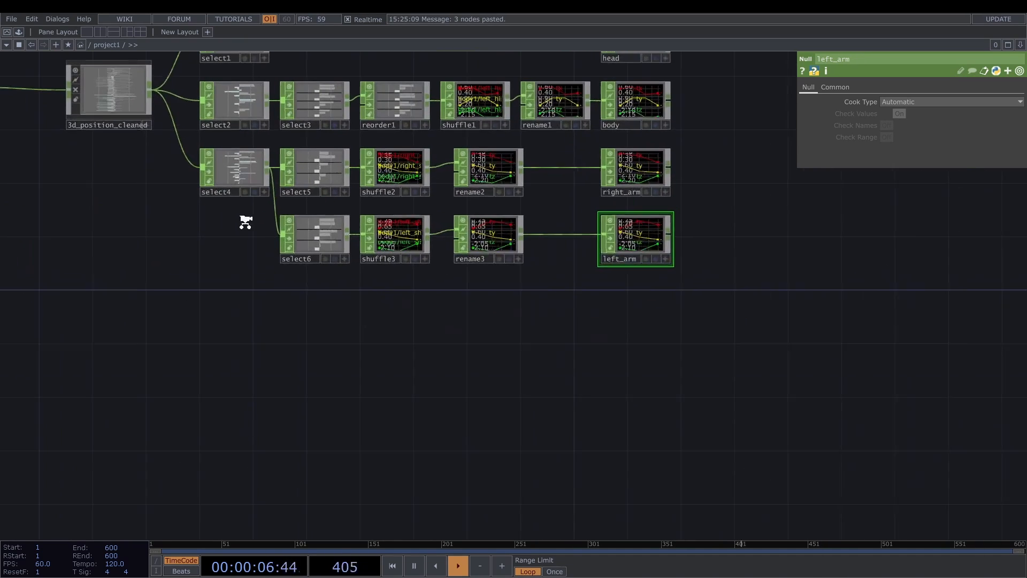
scroll(245, 222, "up", 1)
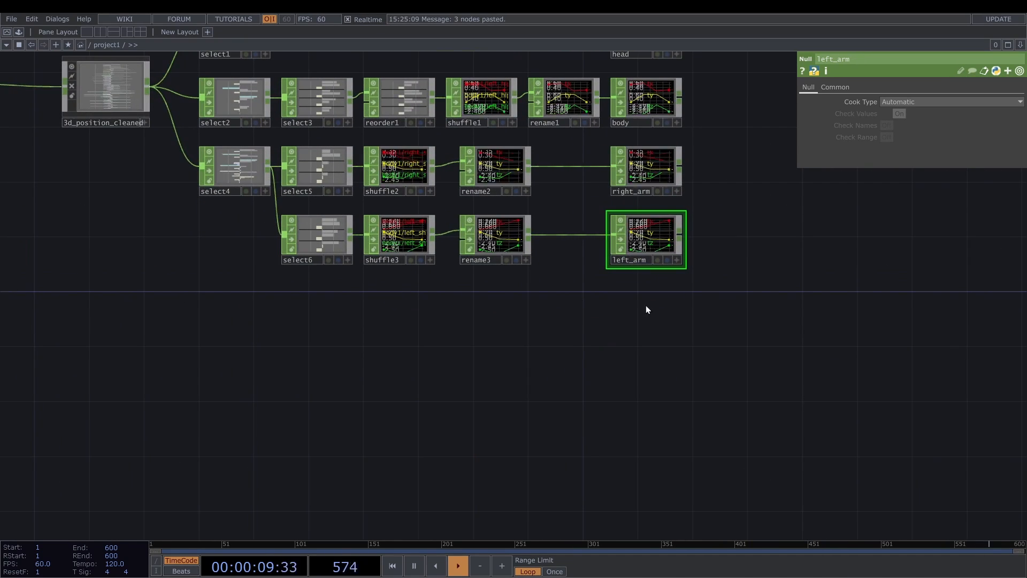
- Duplicate both arm branches from select4 onward, fed from 3d_position_cleaned, and set select7's Channel Names to *hip* *knee* *ankle*
left_click_drag(645, 305, 221, 166)
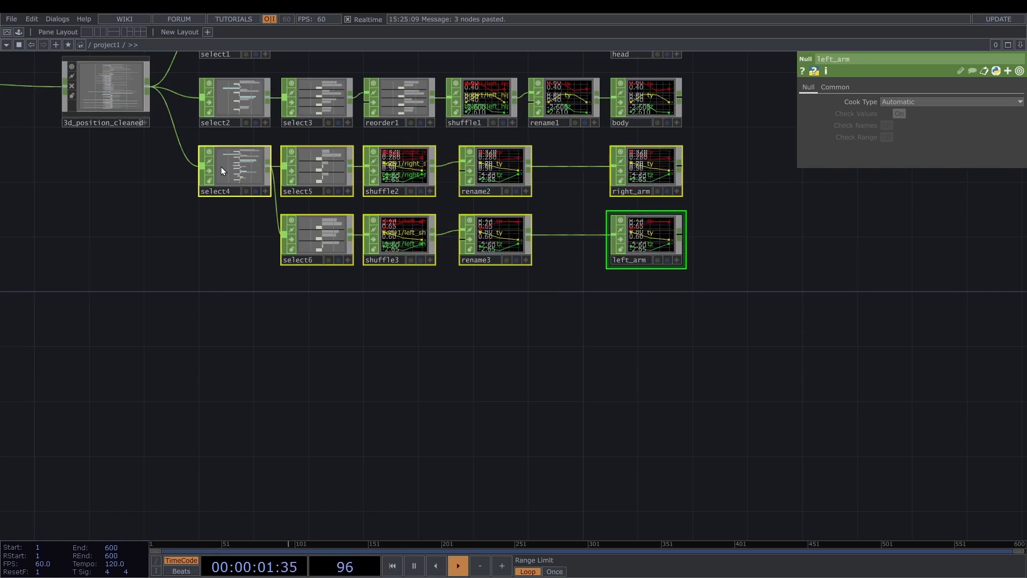
left_click(228, 321)
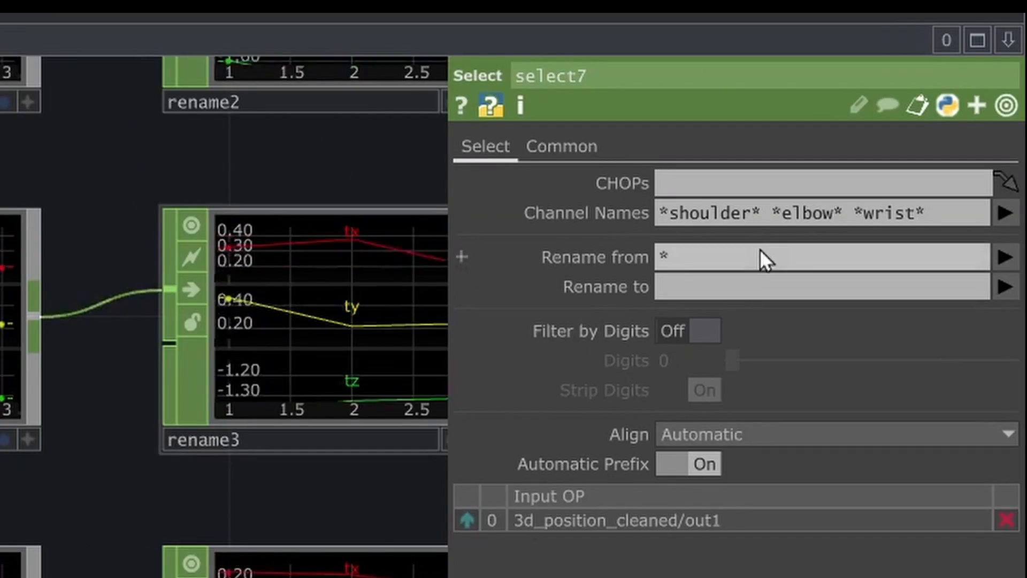
left_click_drag(749, 210, 851, 217)
type("hip* *knee* *")
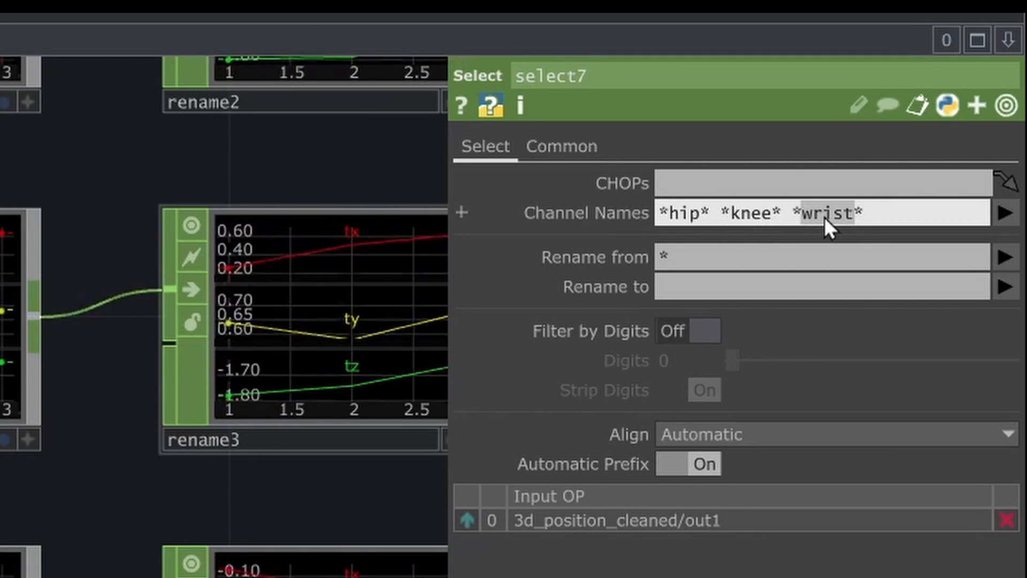
type("ankle")
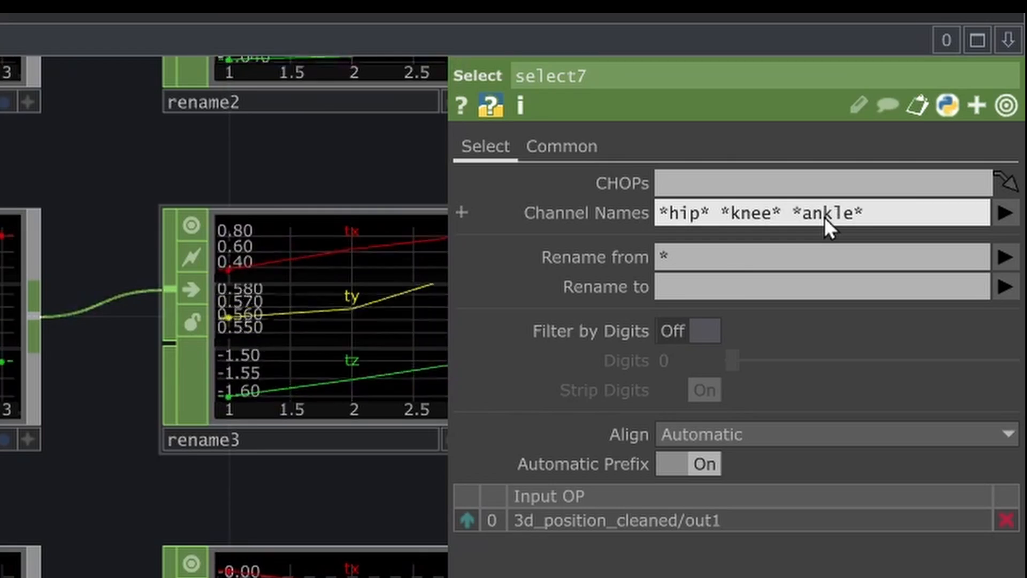
- Rename the duplicated Nulls right_arm1 and left_arm1 as right_leg and left_leg
scroll(224, 315, "down", 5)
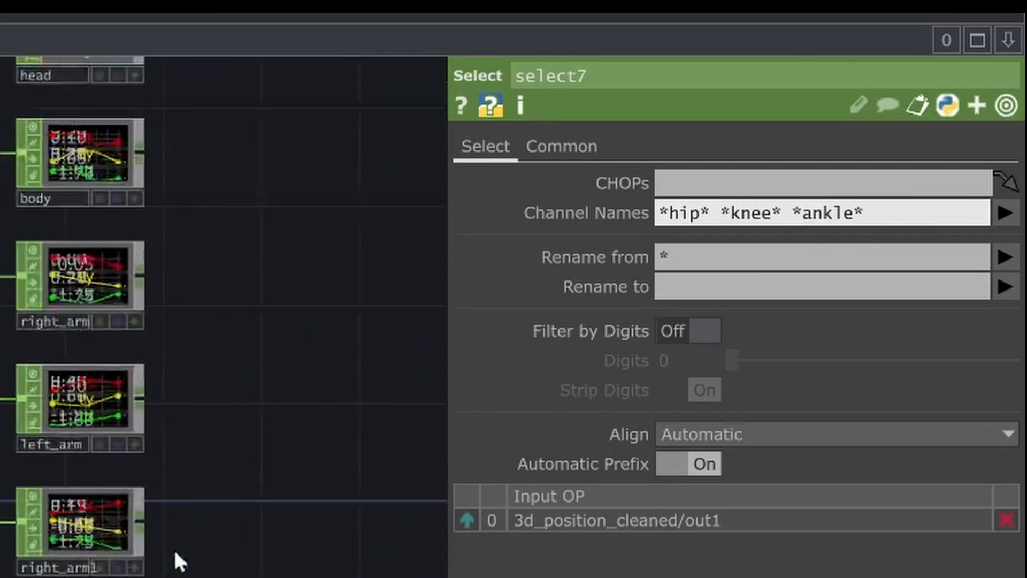
scroll(176, 552, "up", 5)
left_click(550, 273)
left_click(559, 271)
type("right_leg")
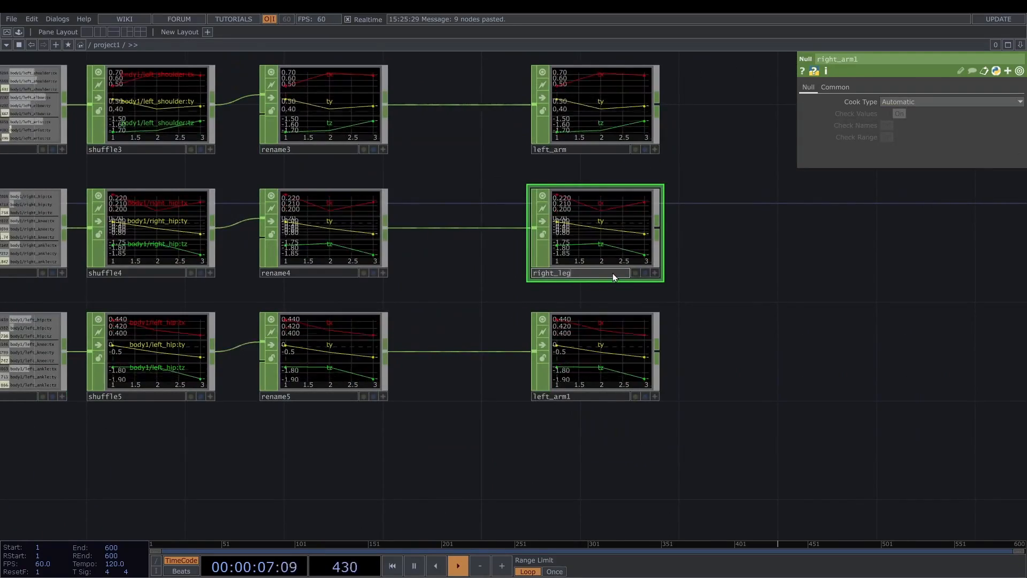
left_click(560, 396)
type("left_le")
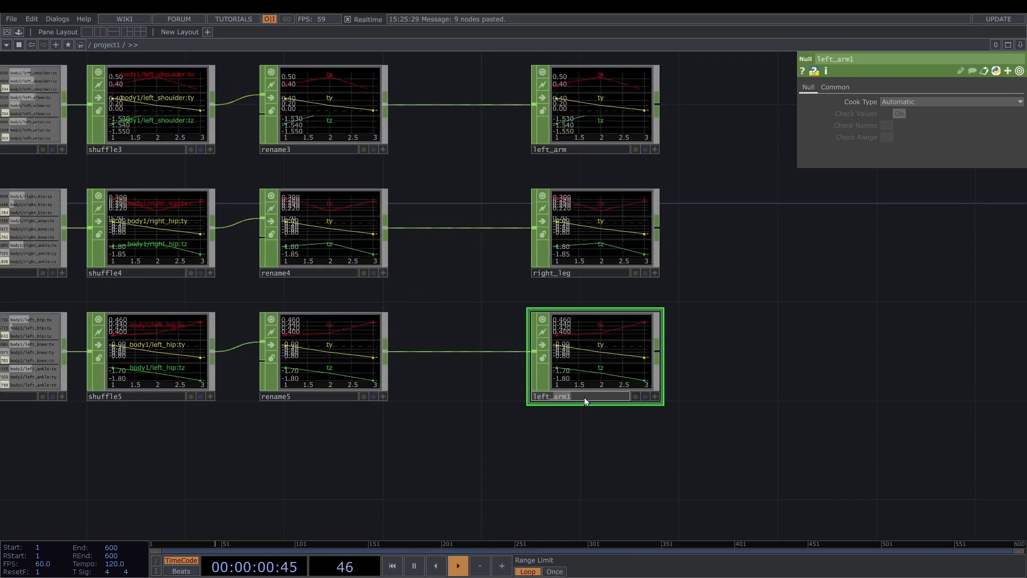
type("g")
key("Return")
- Add a Sphere SOP beside the head Null with Primitive Type Polygon and a Y radius of 1.2
scroll(424, 200, "down", 3)
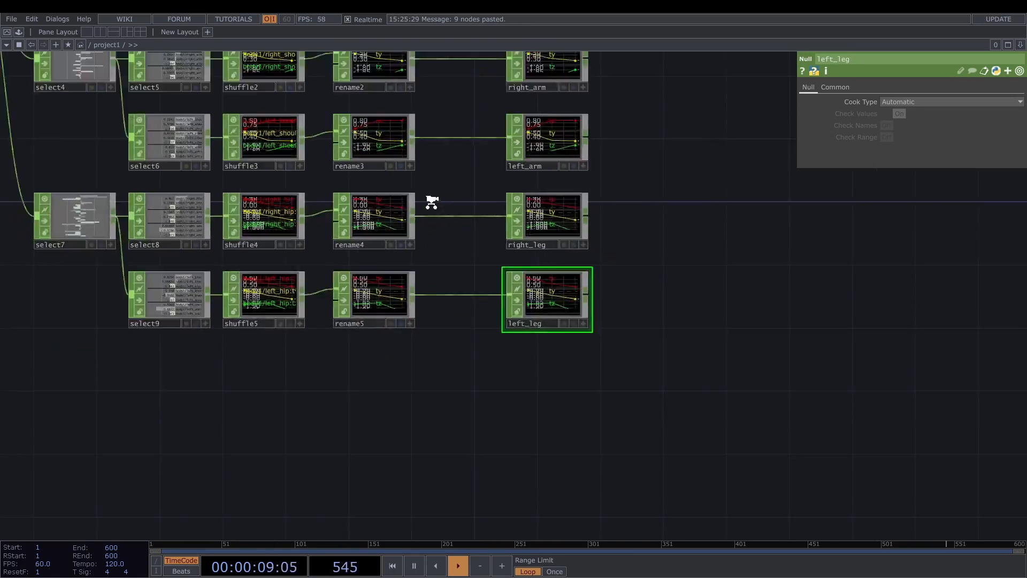
scroll(481, 211, "down", 2)
scroll(486, 197, "up", 4)
key("Tab")
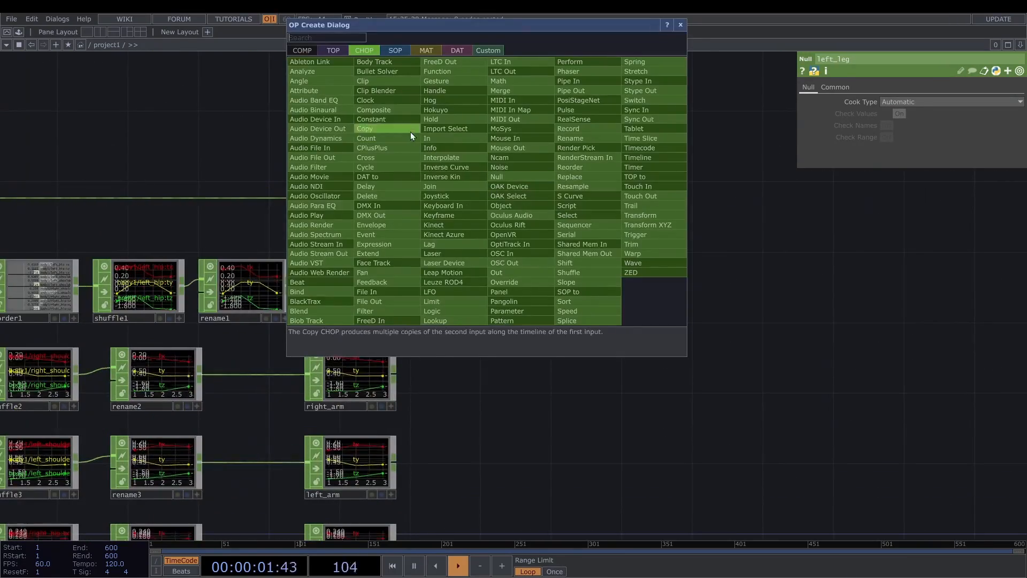
left_click(396, 50)
left_click(500, 100)
left_click(474, 202)
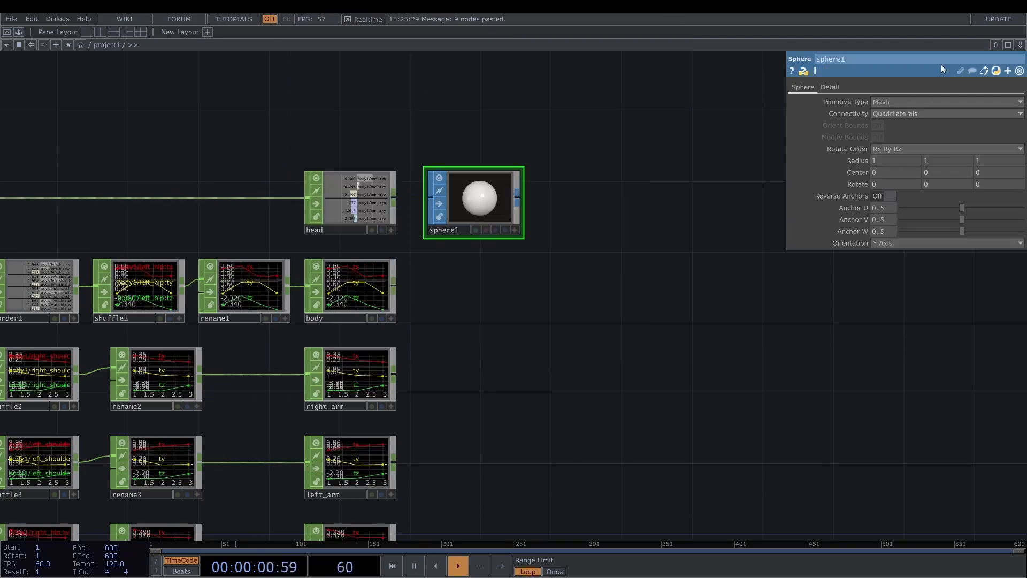
left_click(890, 102)
left_click(889, 126)
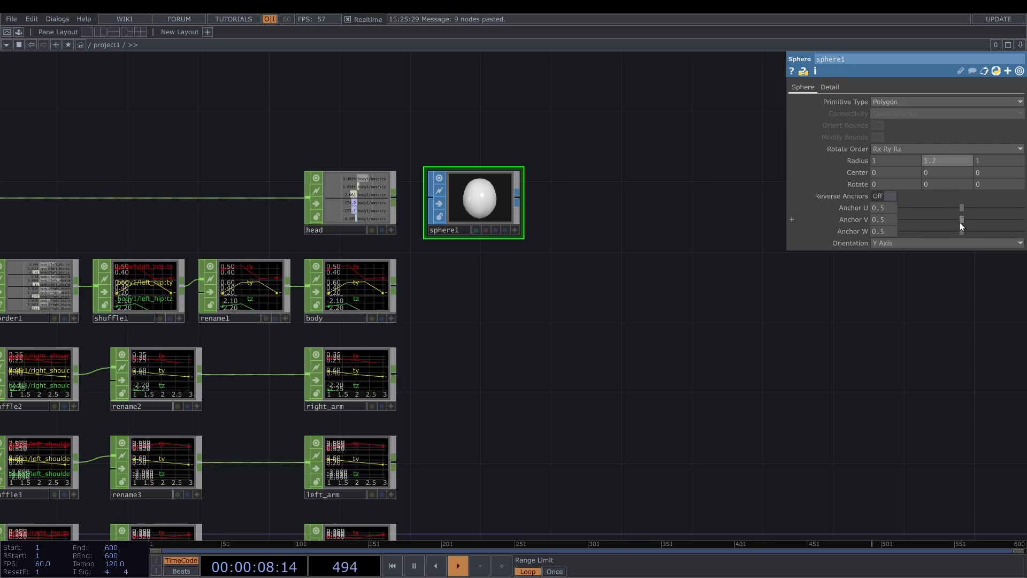
- Set sphere1's Anchor V to 0.75 and Anchor W to 1
left_click_drag(961, 220, 966, 219)
left_click_drag(881, 219, 913, 218)
type("75")
key("Return")
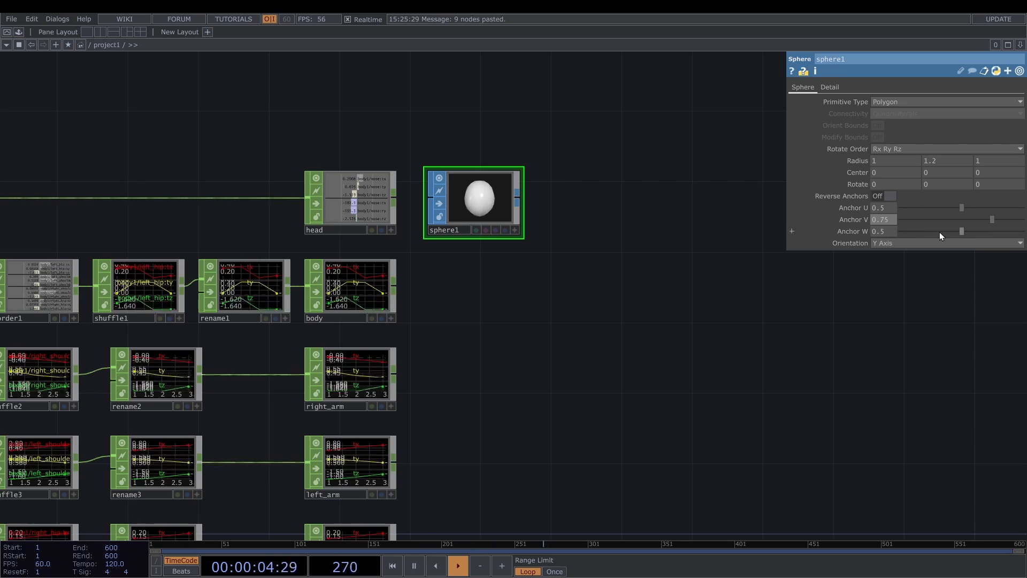
left_click_drag(961, 231, 1023, 229)
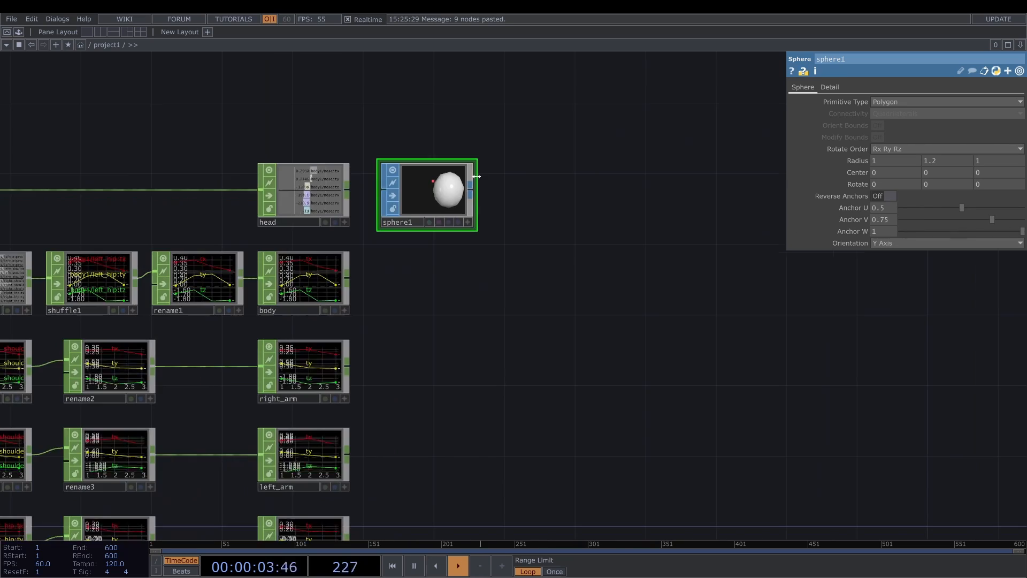
- Add a Transform SOP after sphere1 and export the head's nose tx, ty and tz channels to its Translate values
right_click(471, 191)
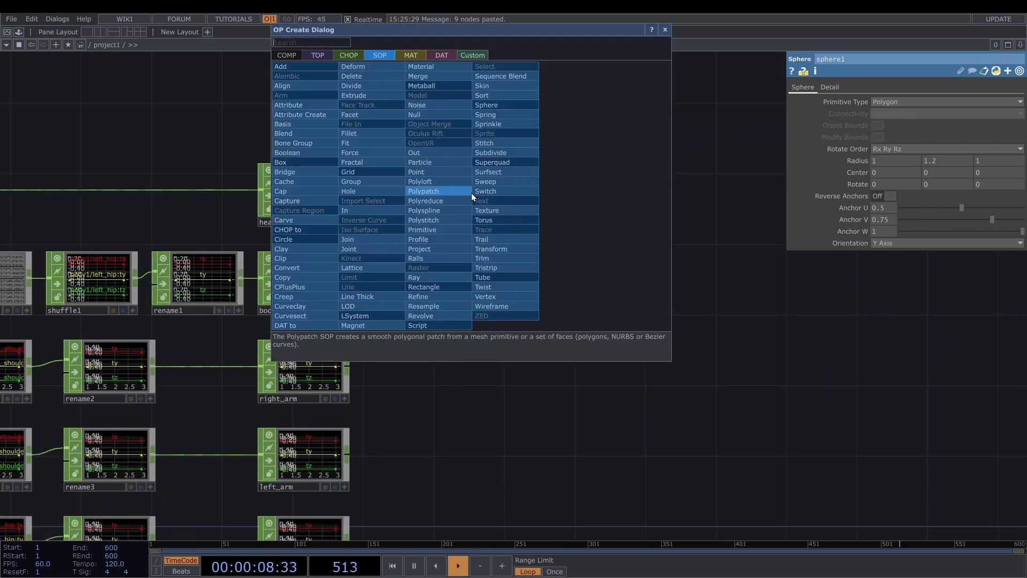
type("tr")
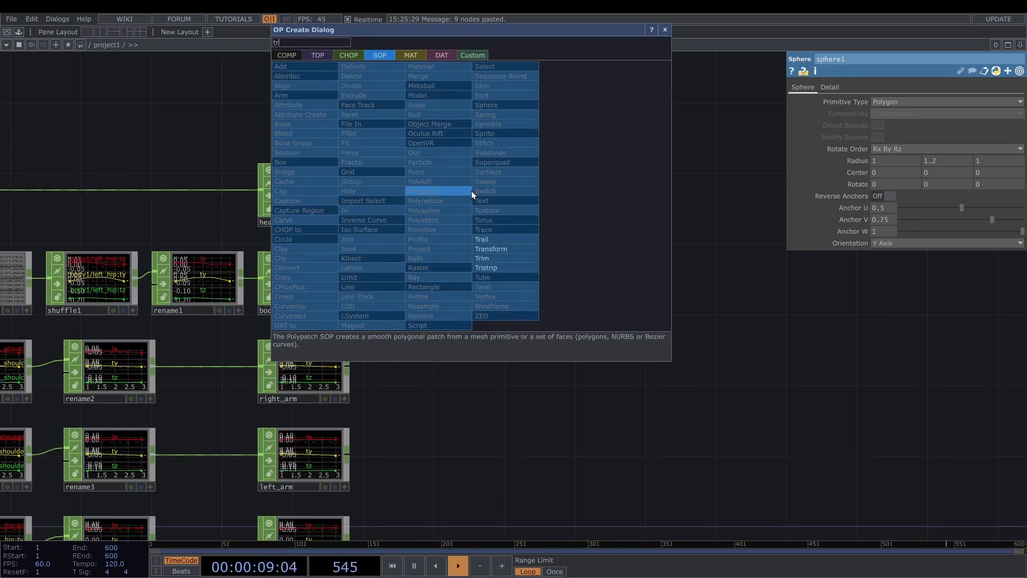
left_click(508, 249)
left_click(603, 195)
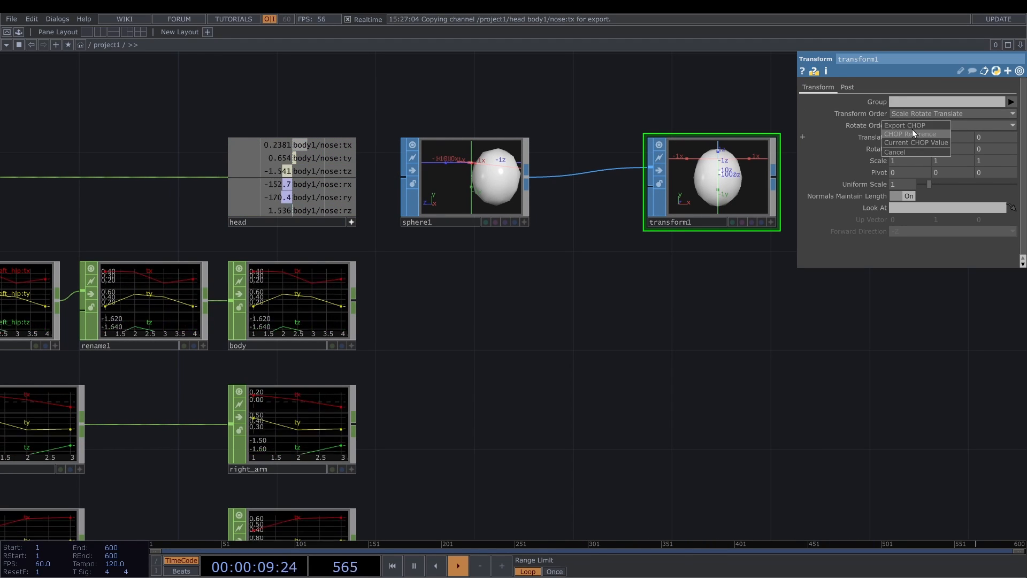
left_click(902, 126)
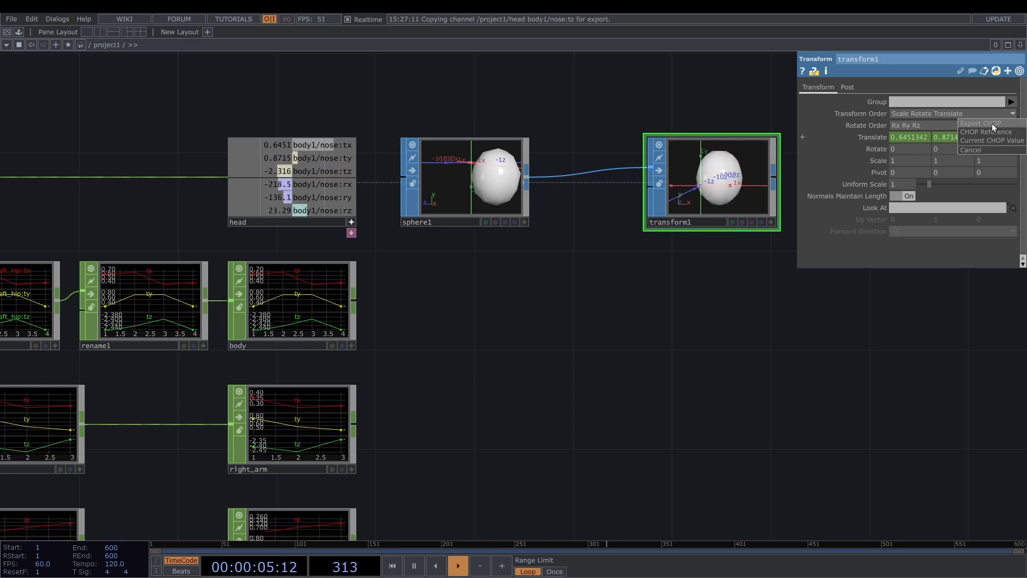
left_click(991, 123)
- Export the head's nose rx, ry and rz channels to transform1's Rotate values and set its Uniform Scale to 0.1
left_click_drag(318, 182, 715, 138)
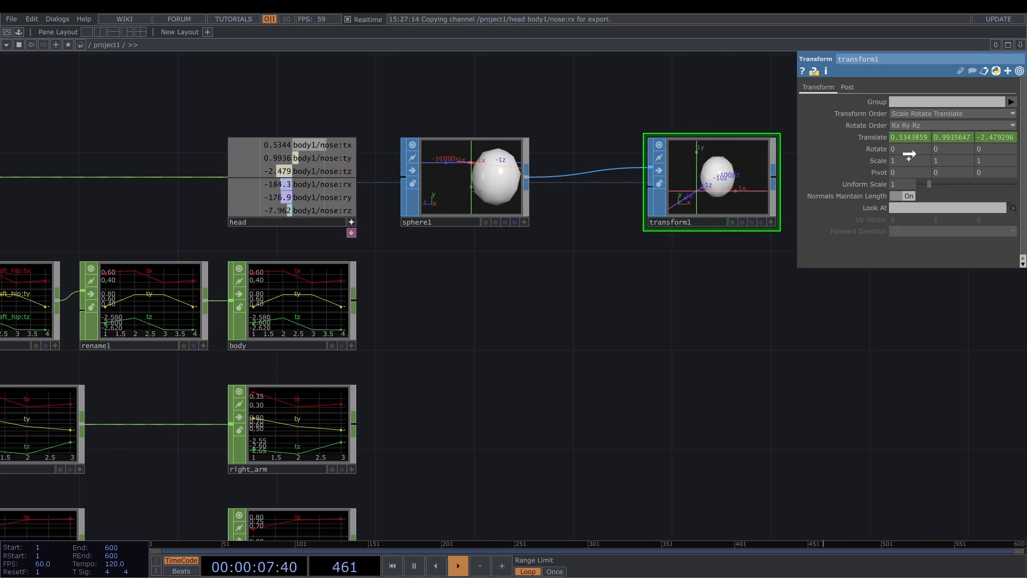
left_click_drag(909, 155, 951, 151)
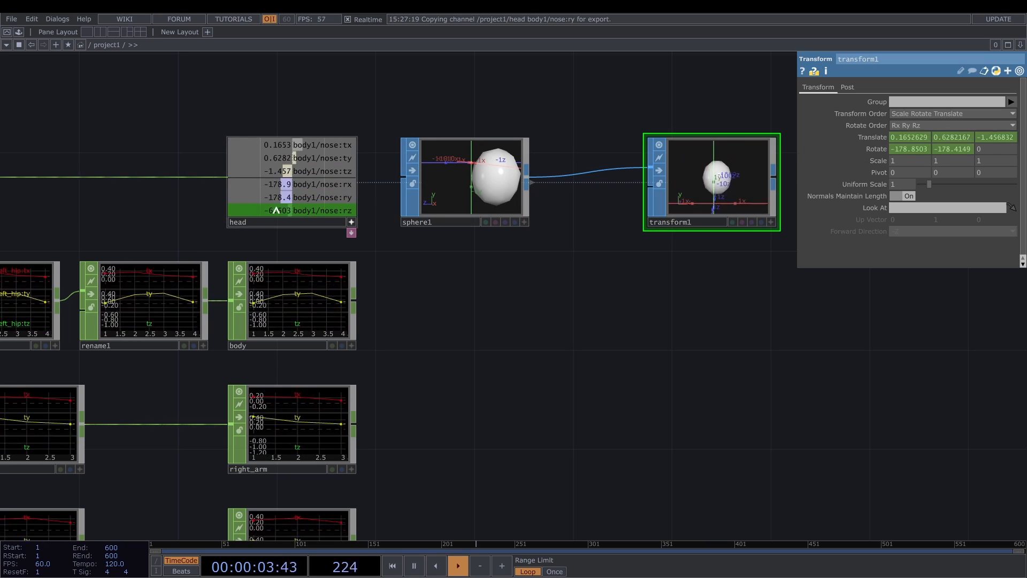
left_click_drag(278, 211, 992, 150)
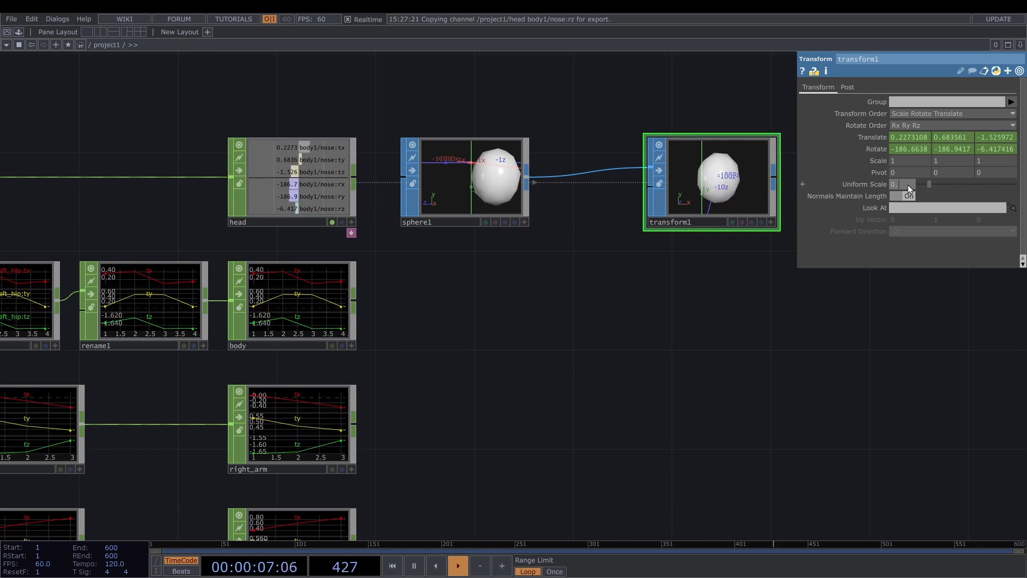
type("1")
key("Return")
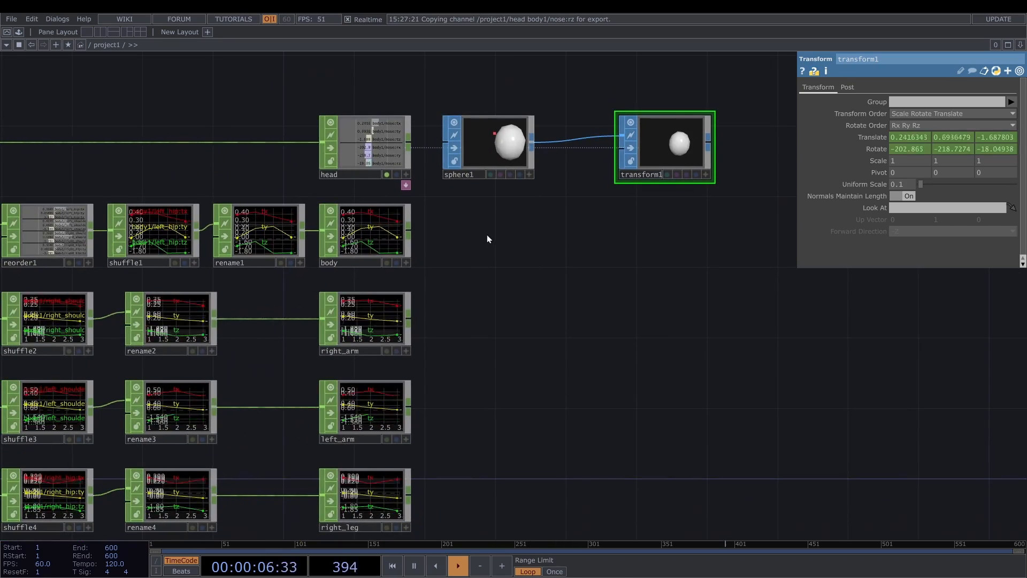
- Add a Circle SOP with 4 Divisions beside the body Null and connect a CHOP to SOP after it
key("Tab")
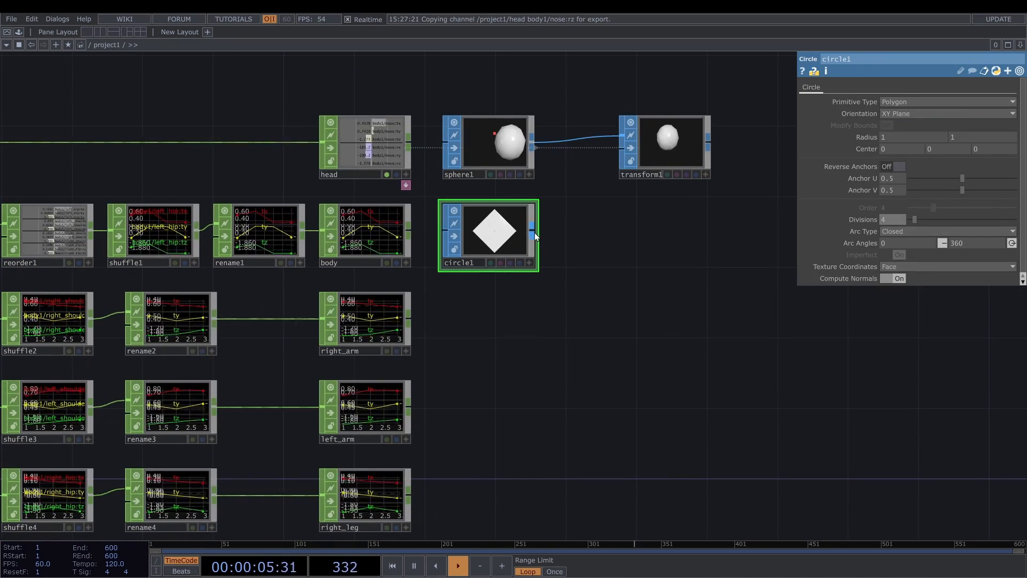
key("Tab")
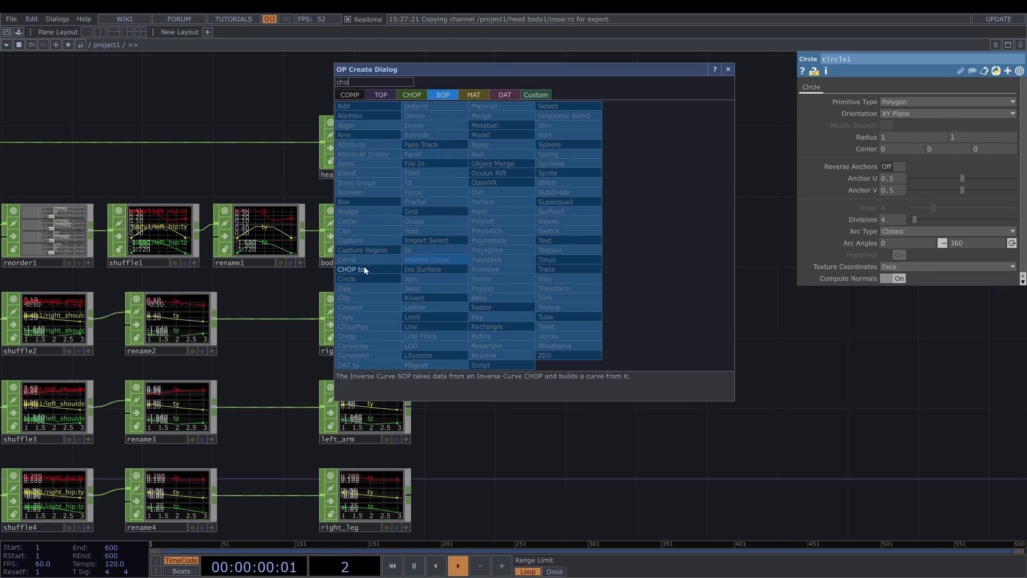
left_click(364, 267)
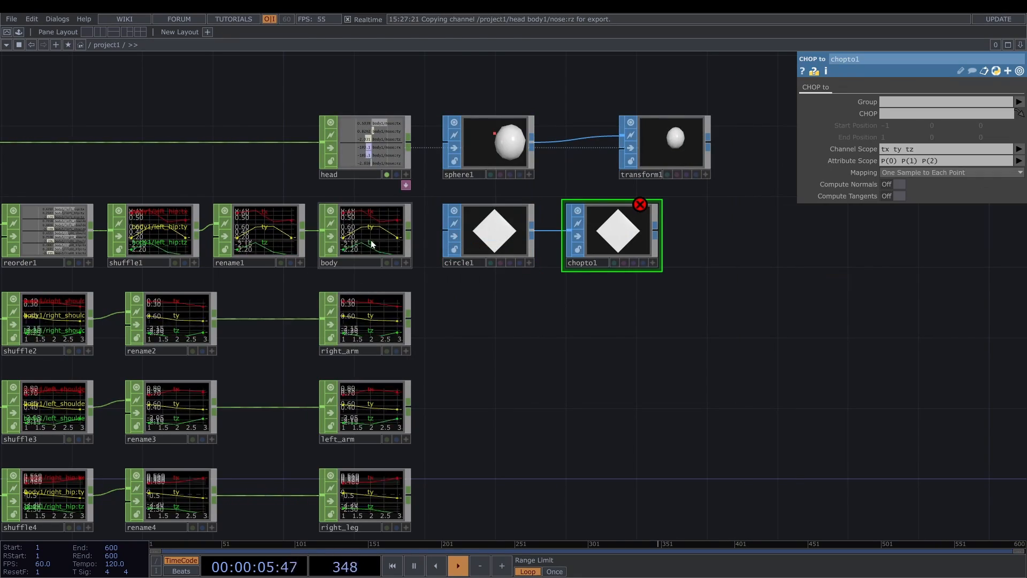
- Assign the body Null as chopto1's CHOP and turn on Compute Normals
left_click_drag(373, 245, 837, 125)
left_click_drag(892, 101, 899, 117)
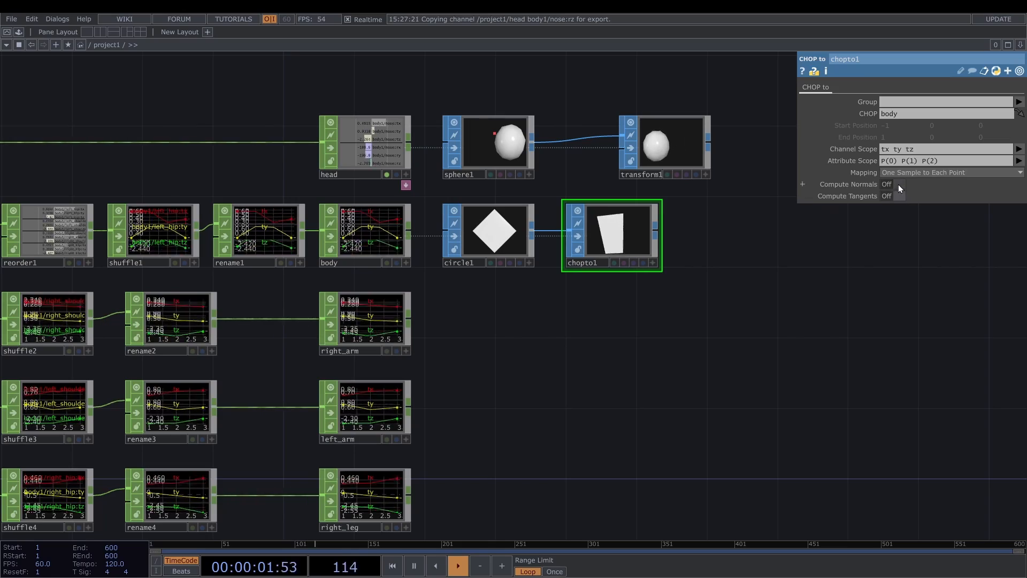
left_click(897, 184)
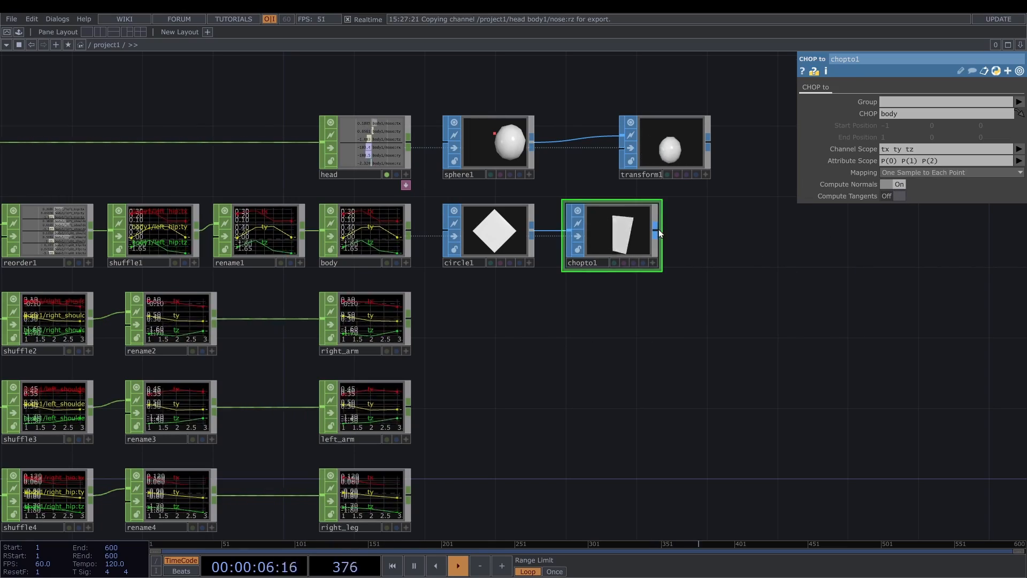
- Add an Extrude SOP after chopto1 and set its Depth Scale to 0.045
left_click(659, 229)
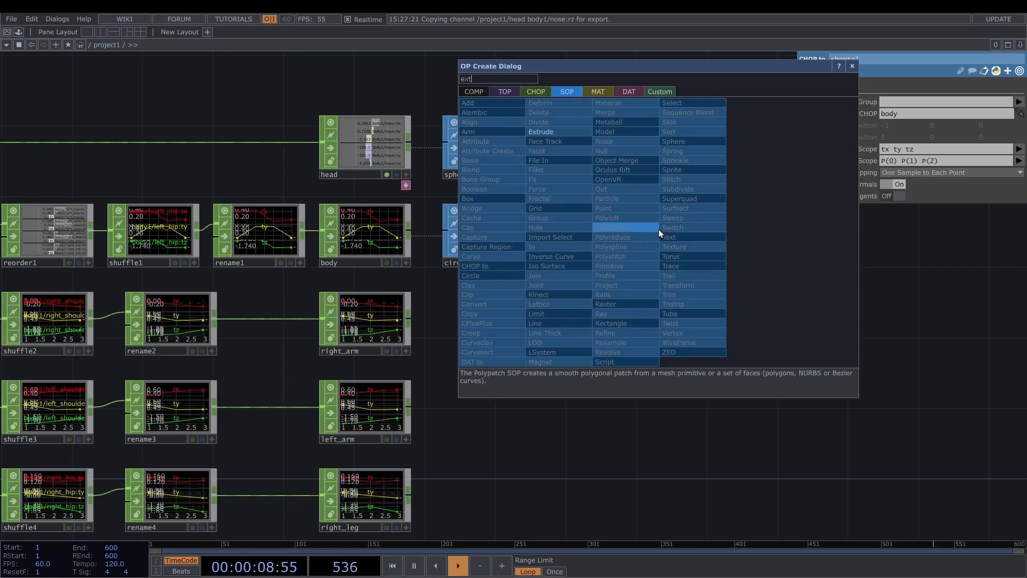
left_click(568, 133)
left_click(721, 240)
scroll(749, 244, "up", 5)
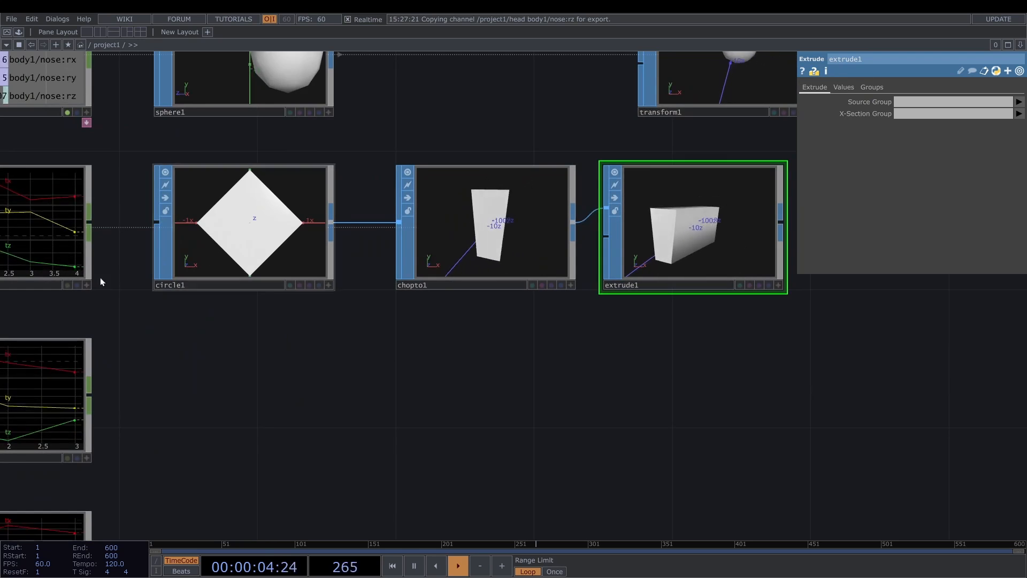
left_click(844, 87)
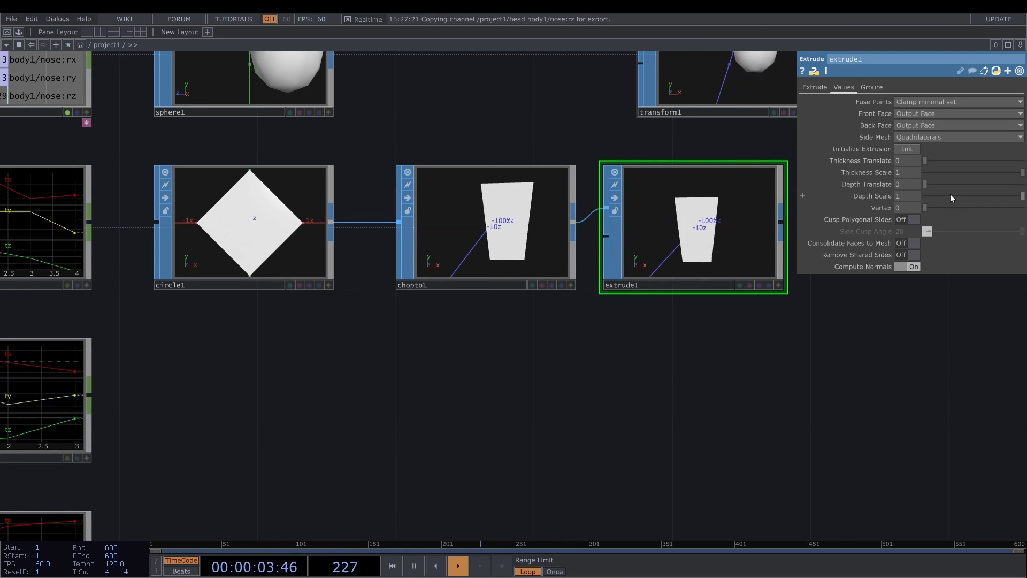
left_click_drag(951, 198, 932, 197)
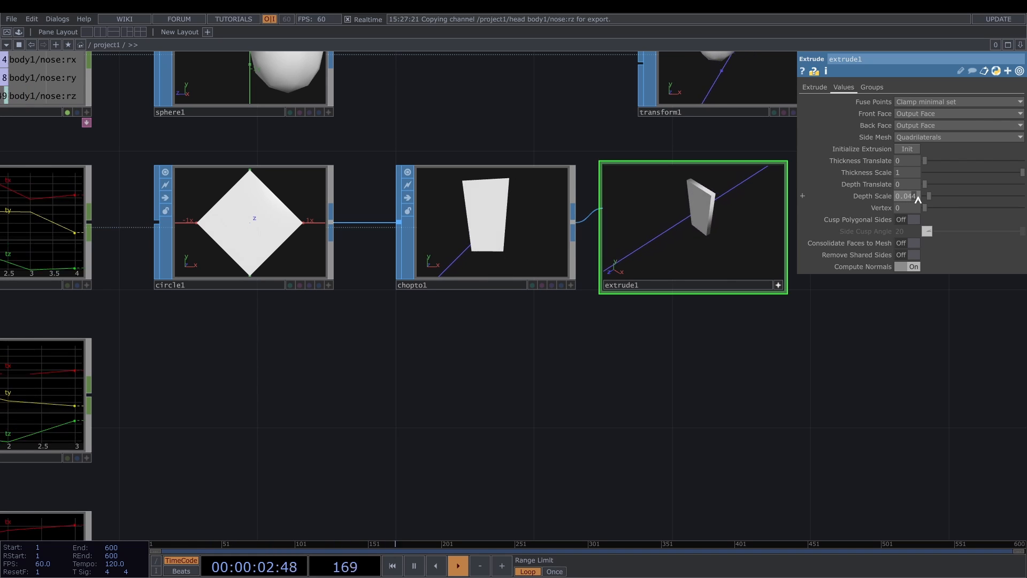
left_click(917, 197)
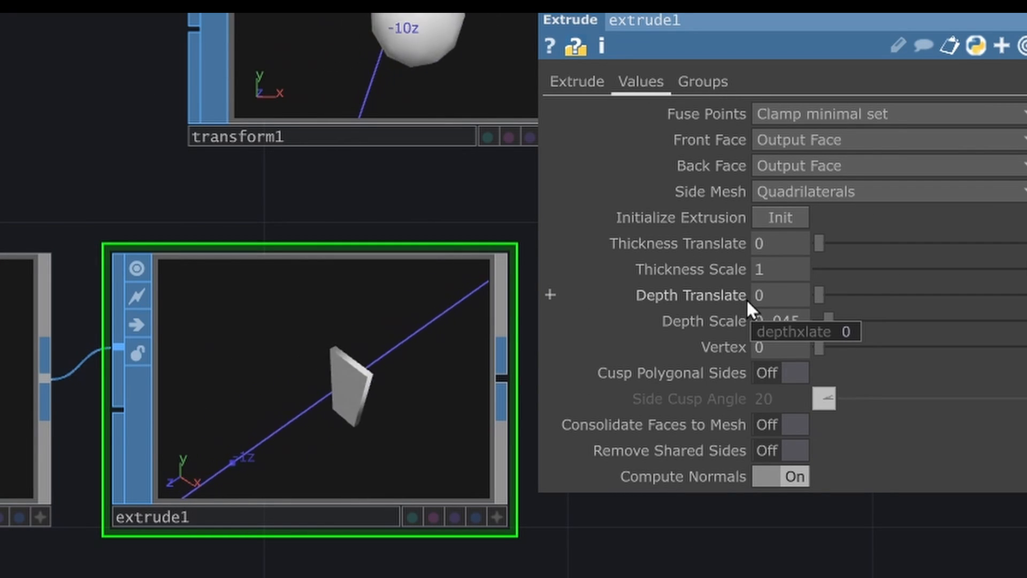
- Set extrude1's Depth Translate to the expression - me.par.depthscale / 2
left_click(735, 295)
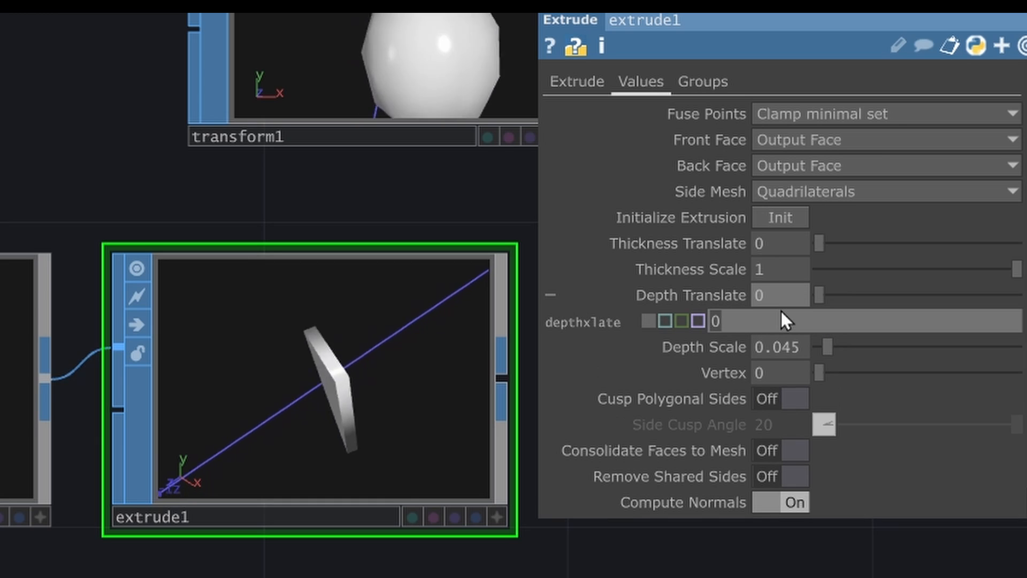
type("- me")
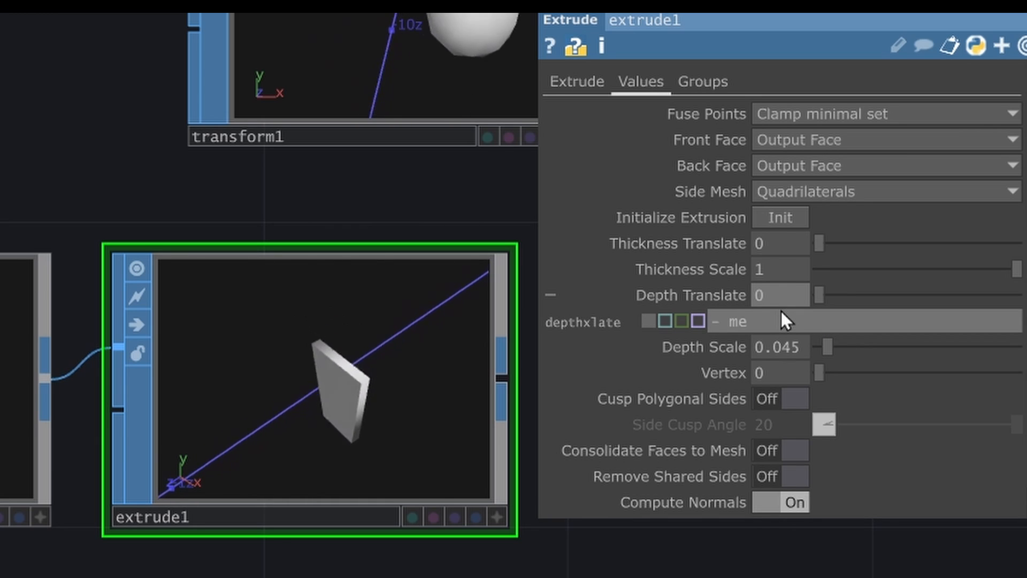
type(".pa")
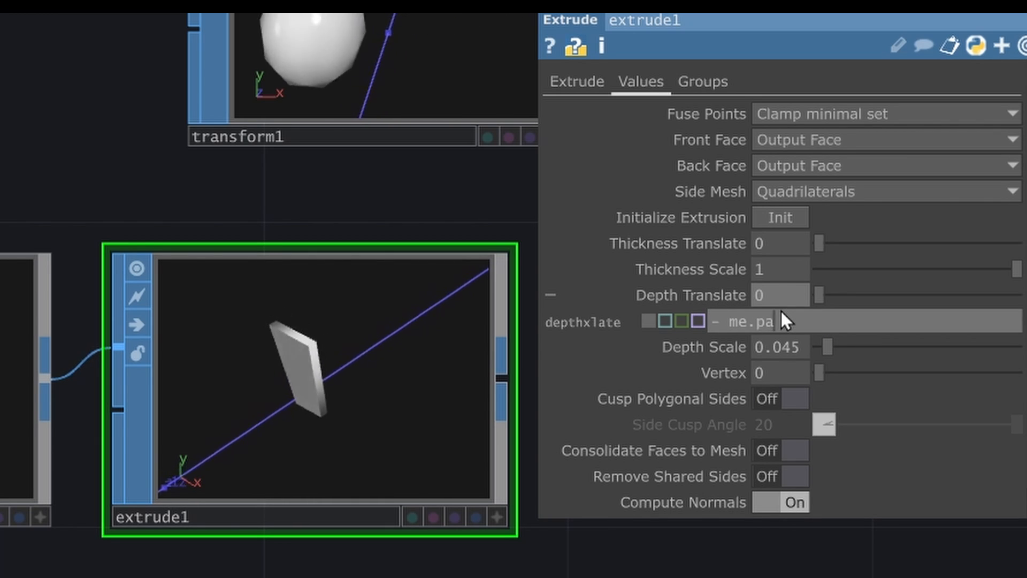
type("r.depthsc")
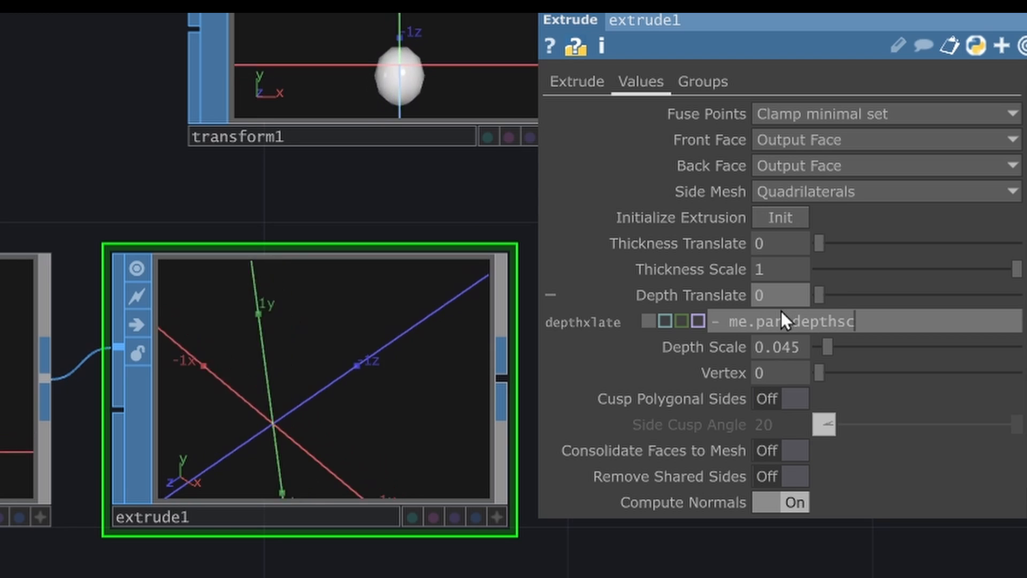
type("ale /")
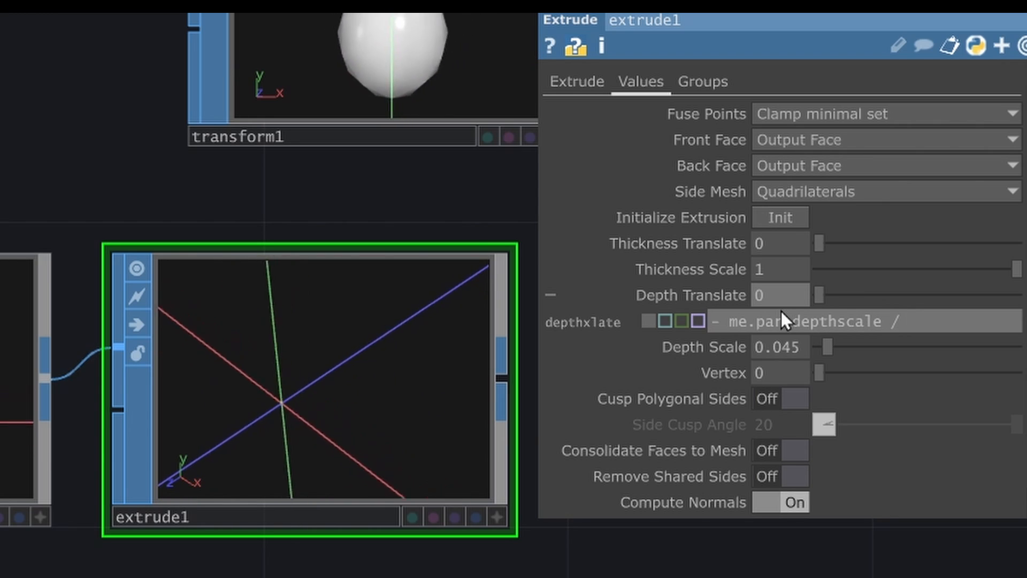
type(" 2")
key("Return")
- Add a CHOP to SOP beside the right_arm Null and assign right_arm as its CHOP
key("Tab")
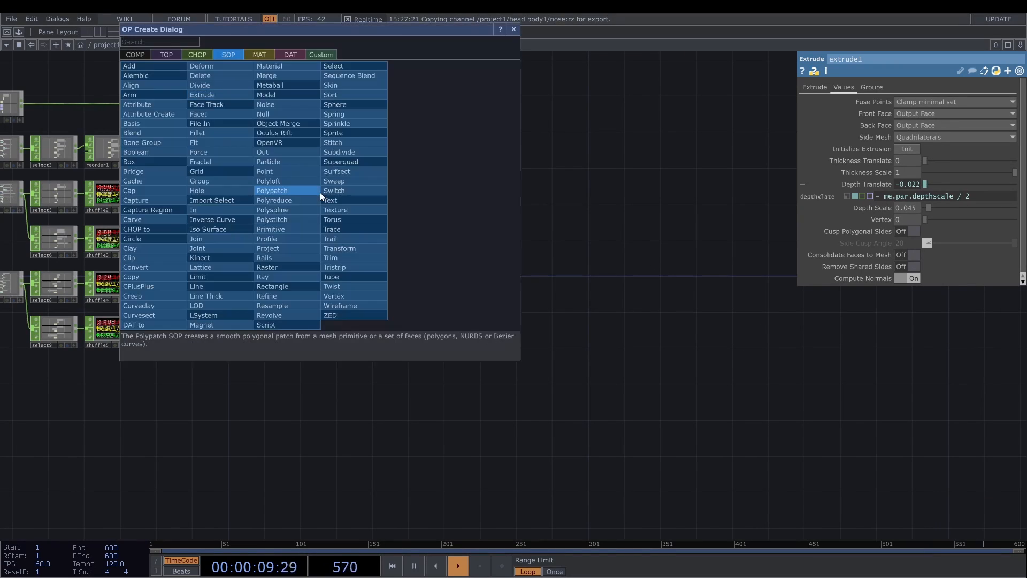
type("ch")
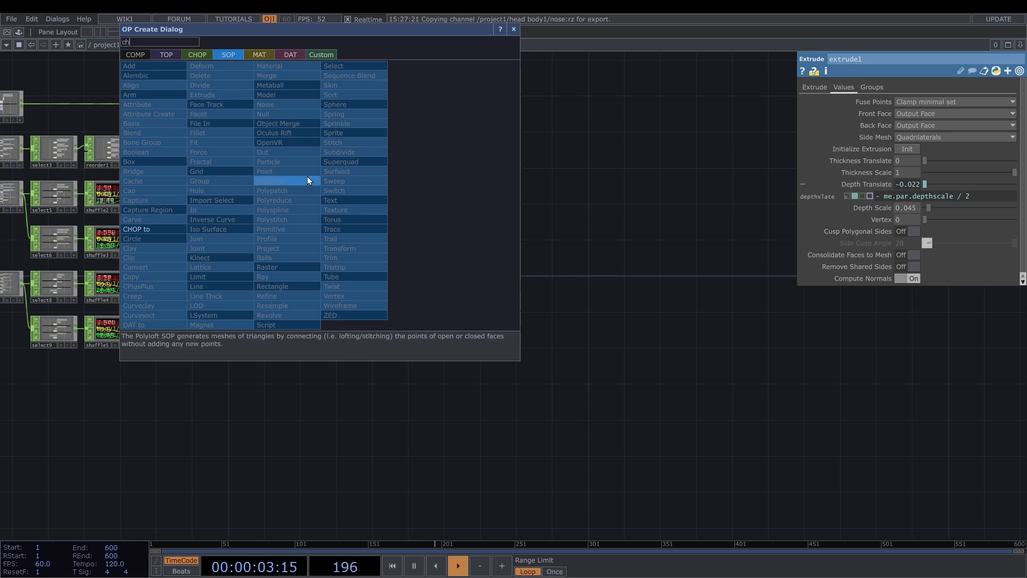
left_click(173, 228)
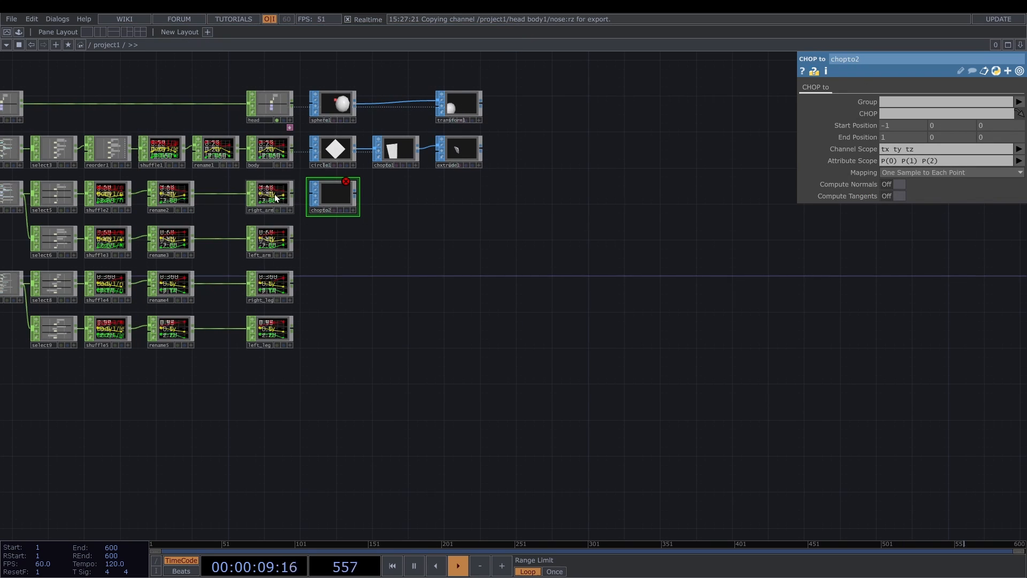
left_click_drag(274, 196, 886, 114)
left_click_drag(886, 114, 887, 114)
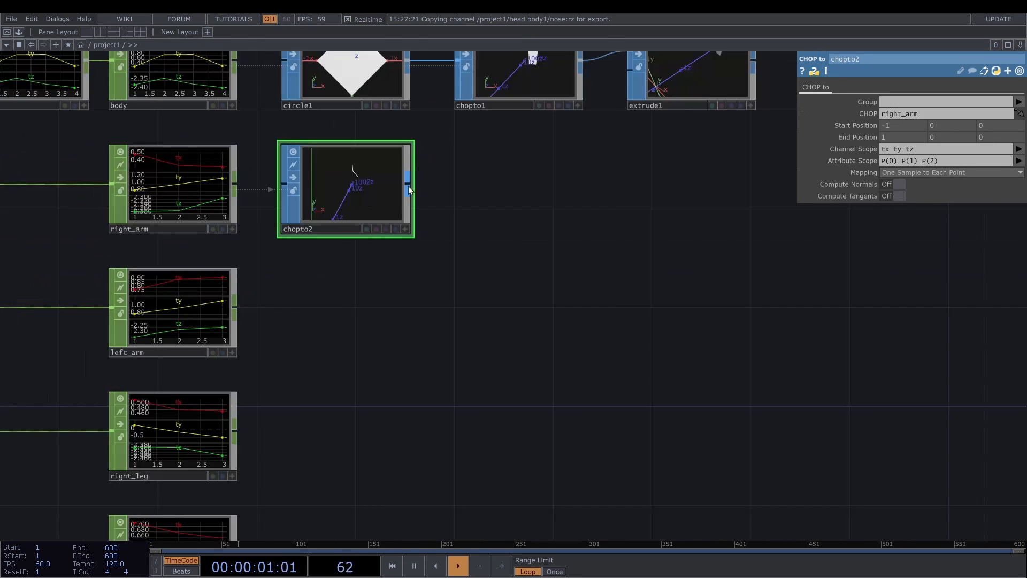
- Add a Wireframe SOP after chopto2 and set its Wire Radius to 0.025
key("Tab")
type("wi")
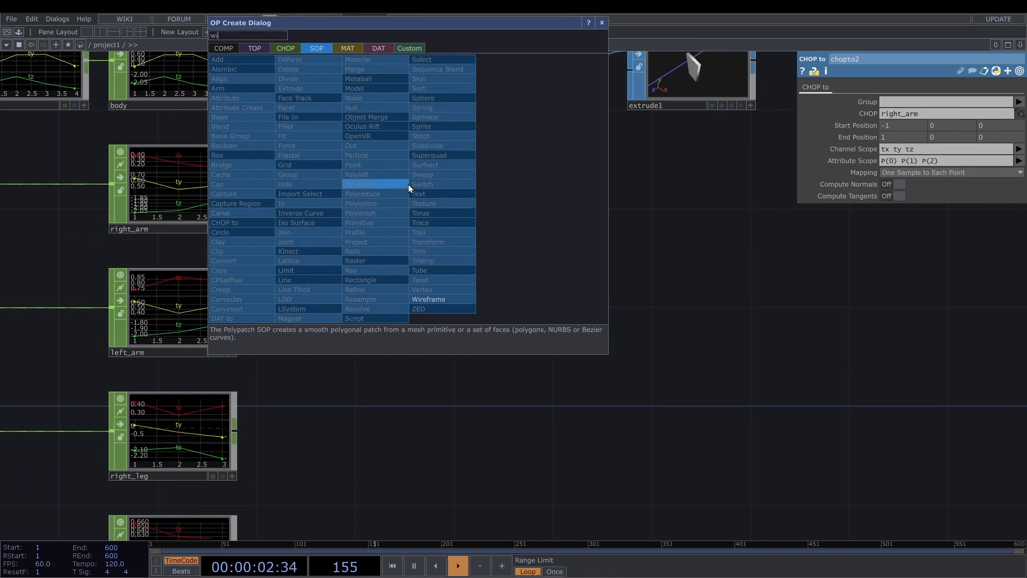
left_click(429, 299)
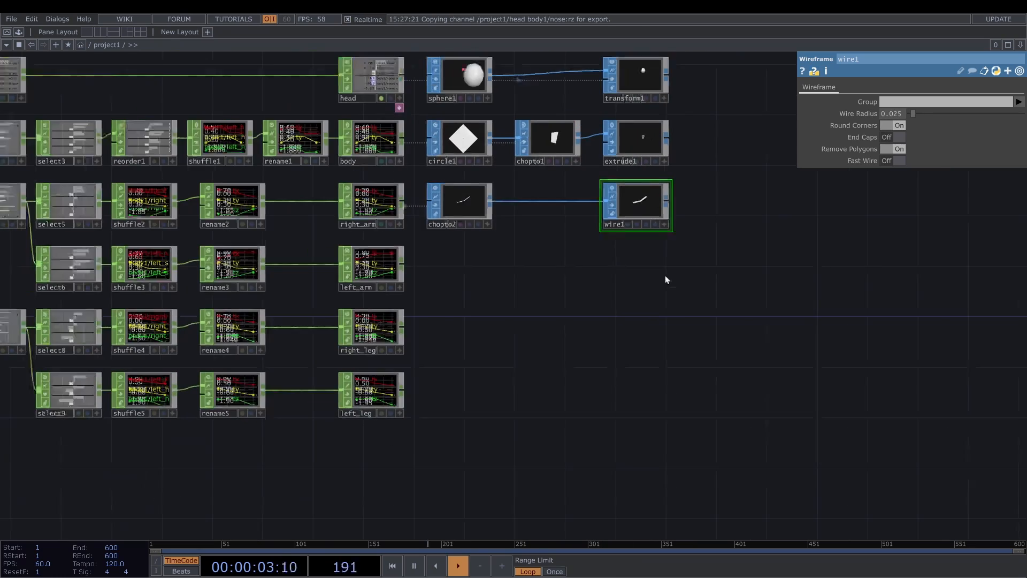
- Copy the chopto2 and wire1 pair and paste it three times in rows beside left_arm, right_leg and left_leg
left_click_drag(666, 275, 466, 204)
key("ctrl+c")
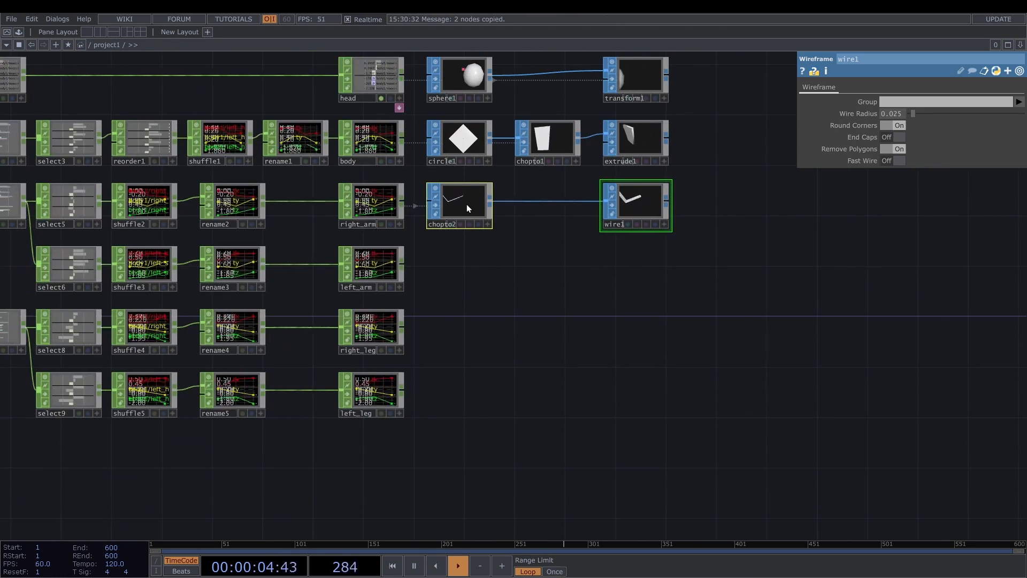
key("ctrl+v")
key("ctrl+v")
key("ctrl+v")
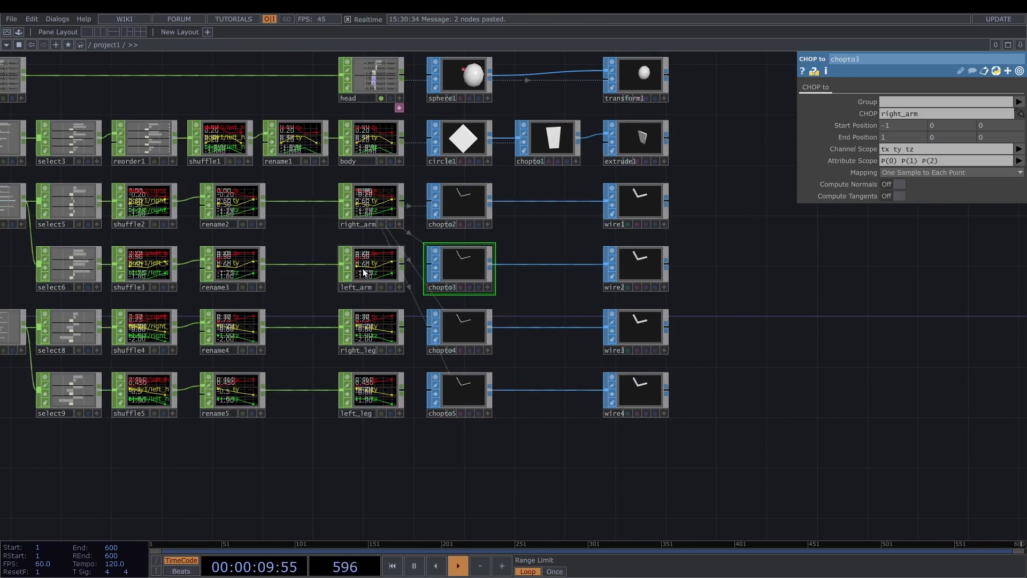
- Assign the left_arm, right_leg and left_leg Nulls as the CHOPs of chopto3, chopto4 and chopto5
left_click_drag(363, 273, 941, 113)
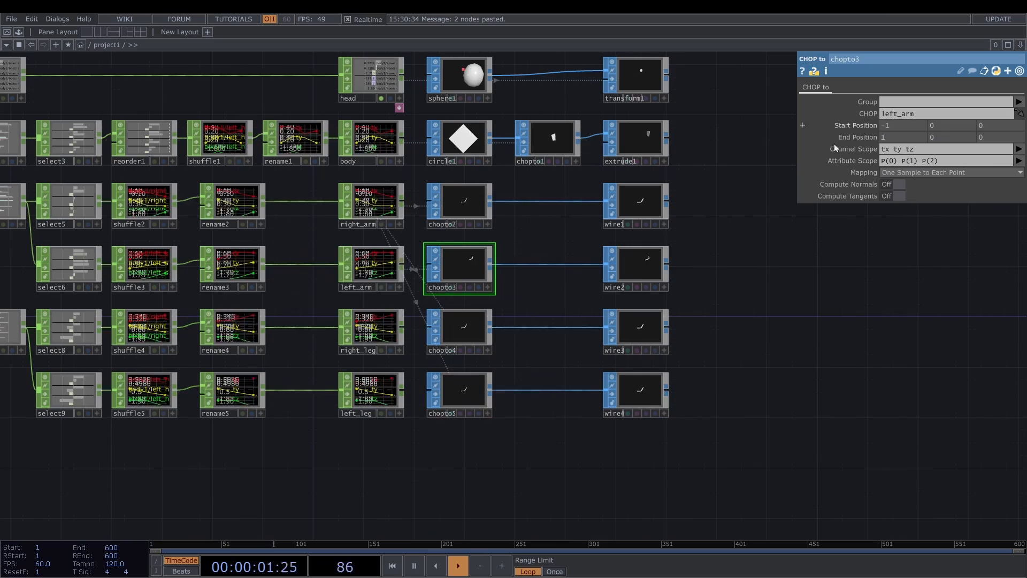
left_click(479, 334)
left_click_drag(363, 336, 932, 115)
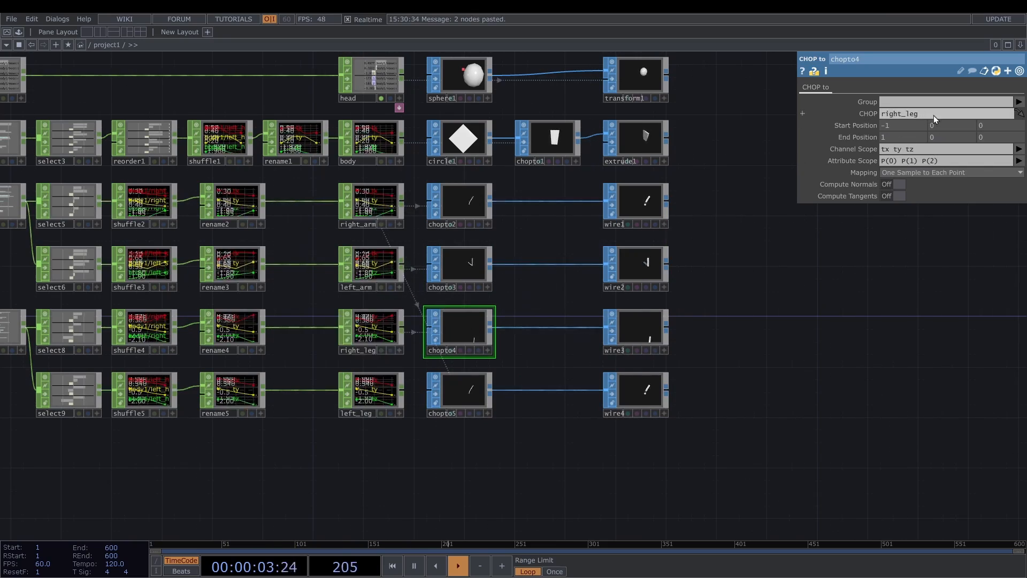
left_click(441, 394)
left_click_drag(371, 390, 912, 115)
- Add a Merge SOP after transform1 and connect extrude1 and the four Wireframe SOPs to it
left_click_drag(688, 185, 578, 235)
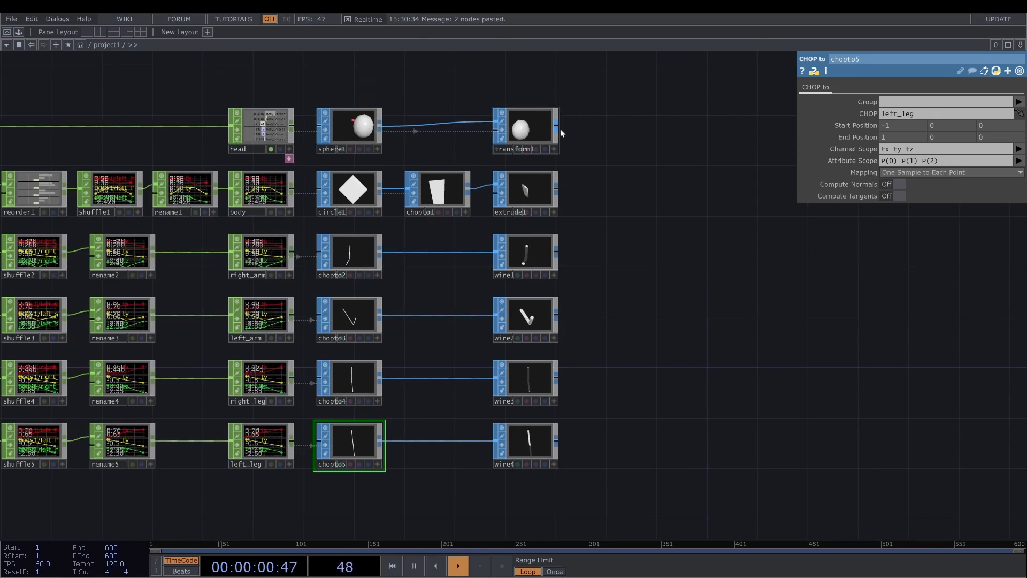
key("Tab")
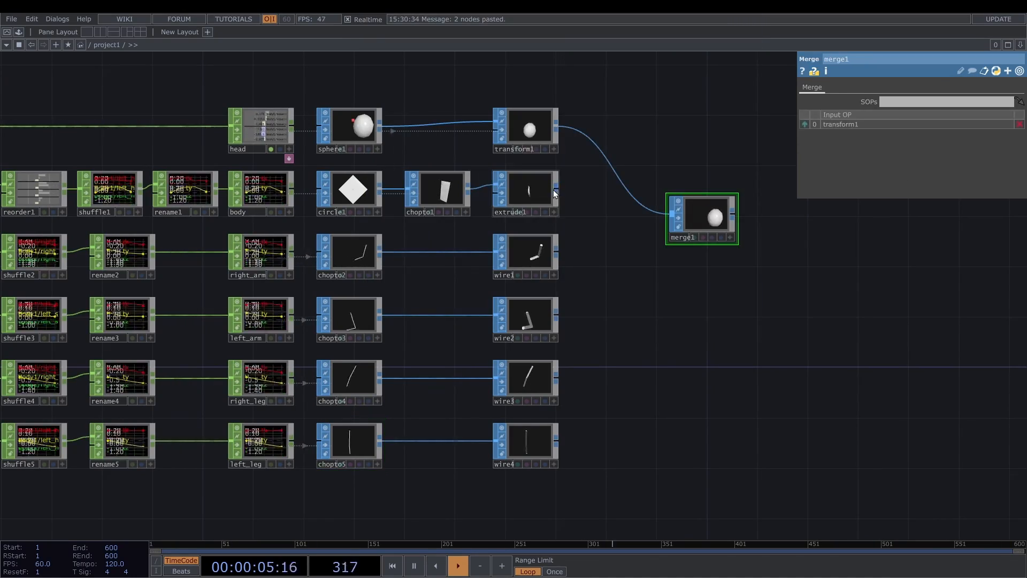
left_click(557, 191)
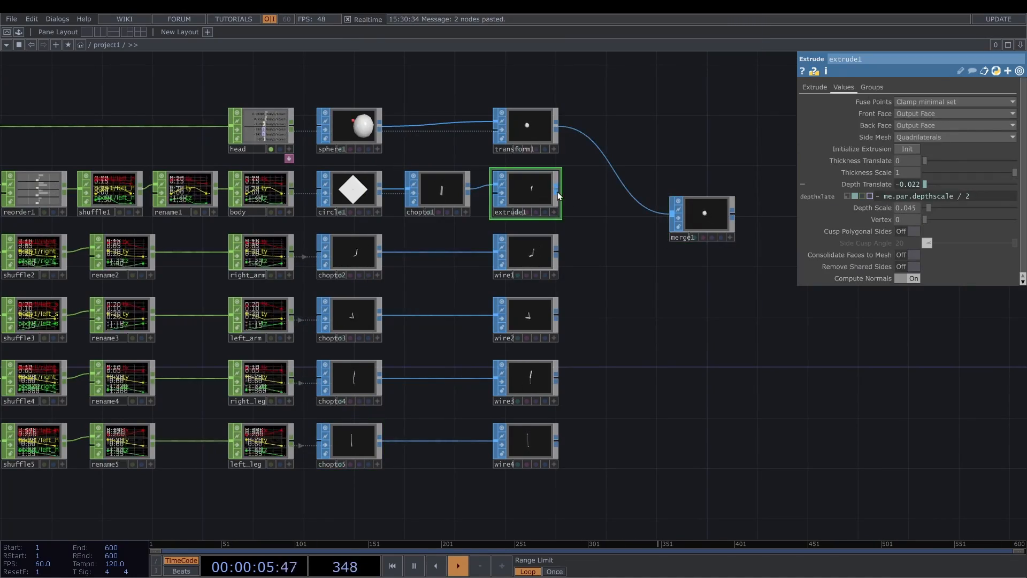
left_click(668, 213)
left_click(556, 252)
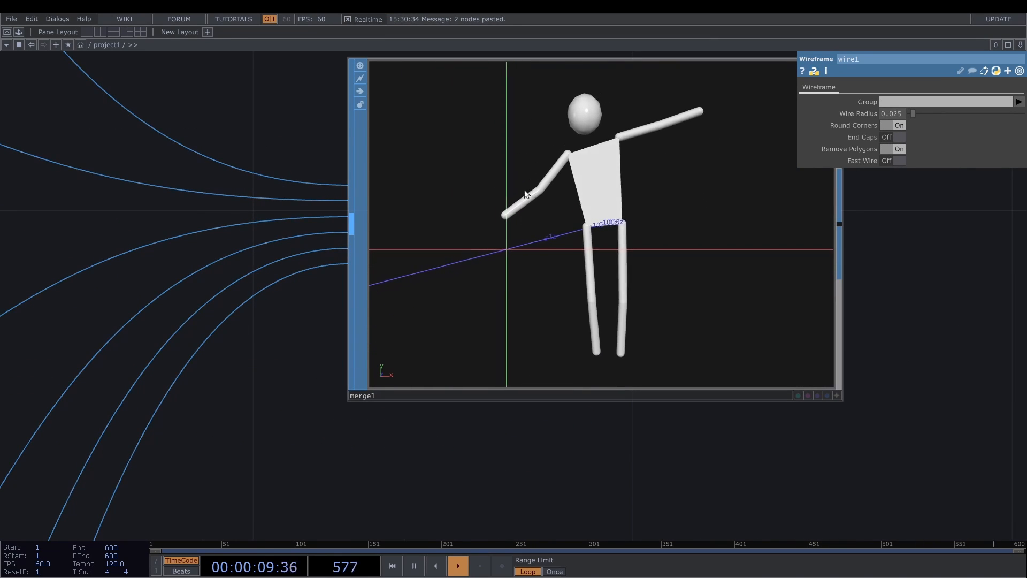
- Add a Delete SOP to the output of merge1
scroll(552, 233, "down", 3)
right_click(626, 220)
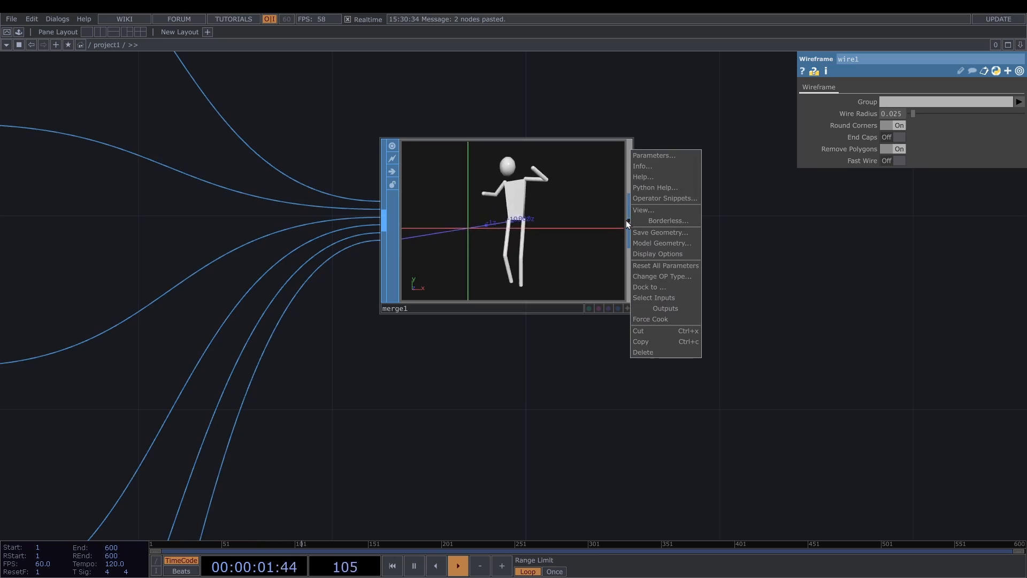
left_click(626, 220)
right_click(631, 220)
type("de")
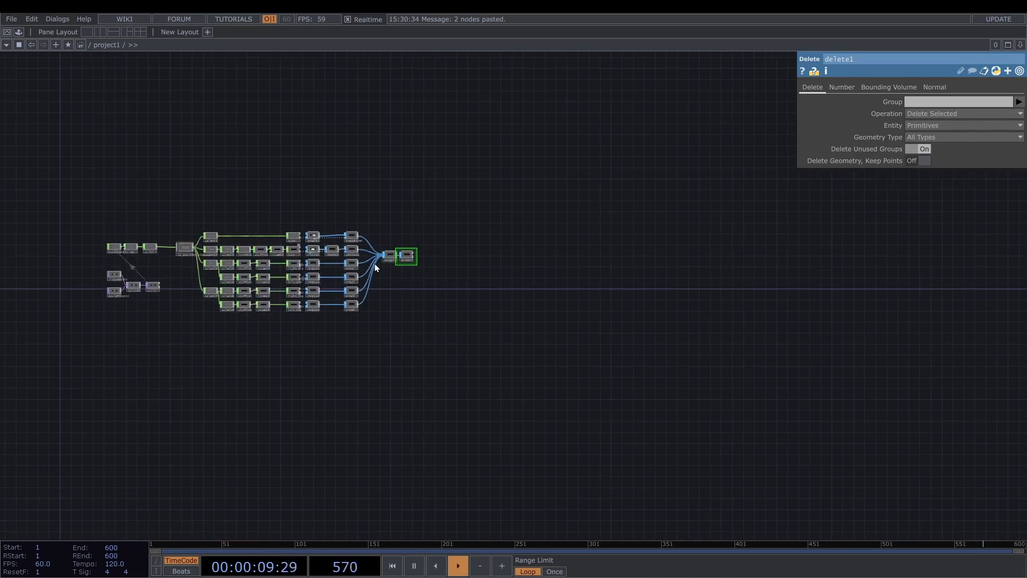
- Rename the Null CHOP feeding 3d_position_cleaned as puredate
scroll(150, 252, "up", 8)
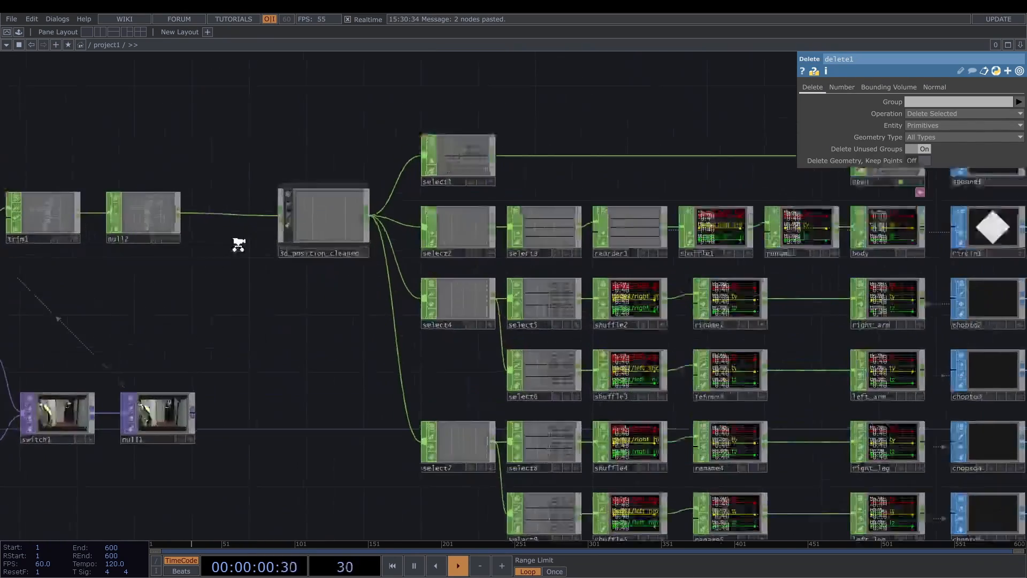
left_click_drag(233, 243, 293, 252)
left_click(239, 228)
scroll(456, 306, "up", 3)
left_click(455, 351)
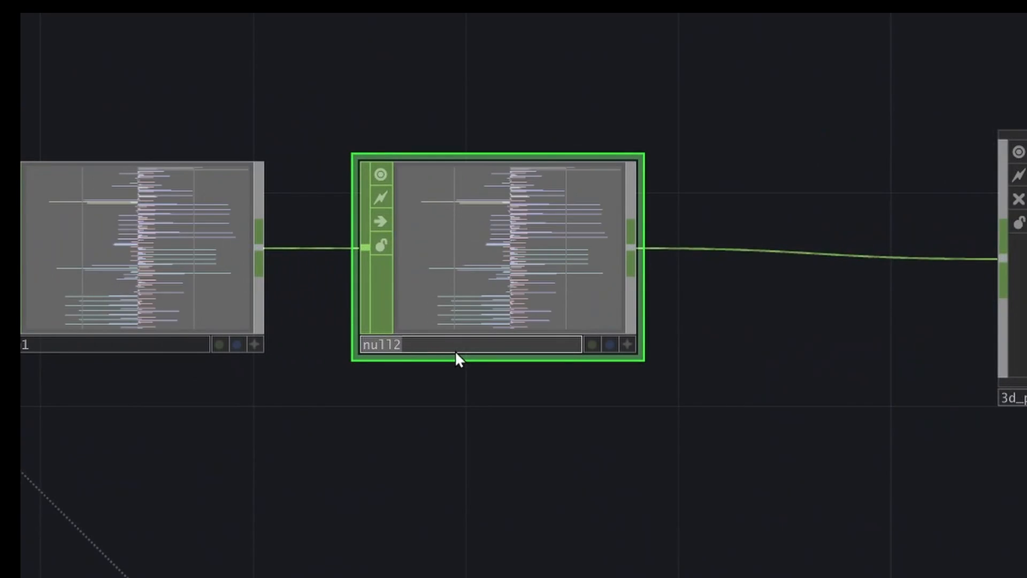
type("puredate")
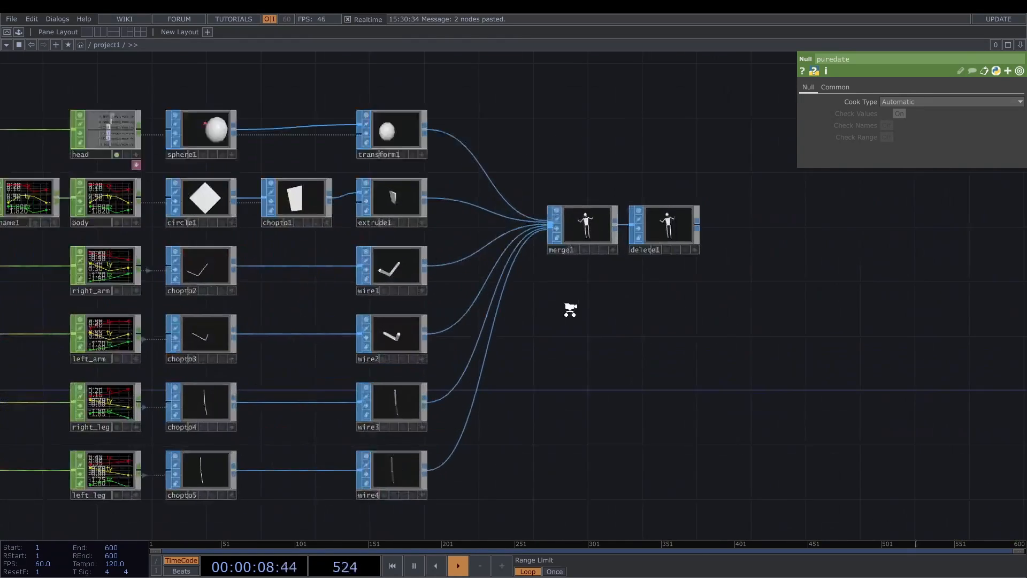
- Try Use Number on delete1, turn it back off, and expose the parameter's expression
scroll(514, 193, "up", 3)
left_click(669, 236)
left_click(842, 86)
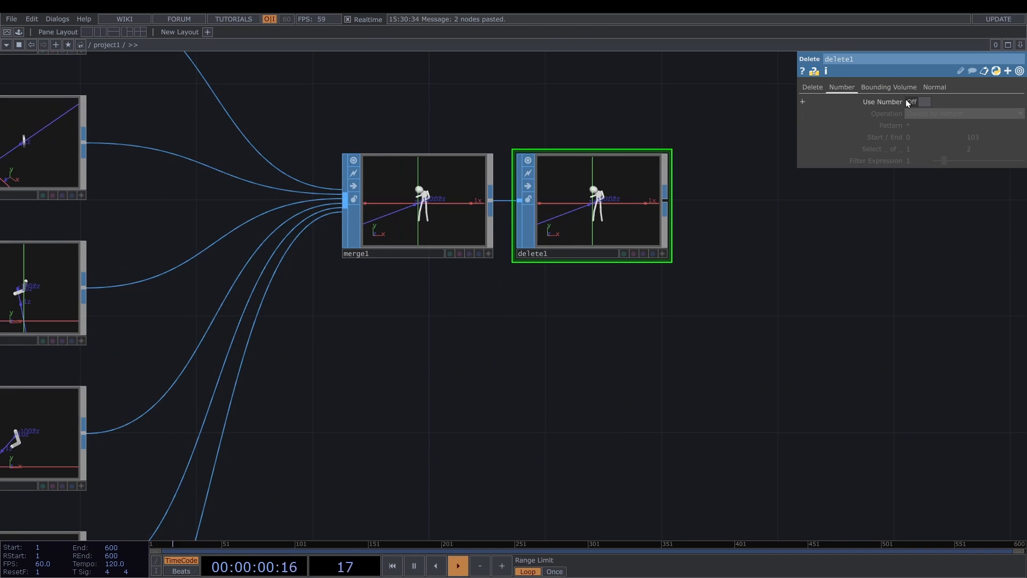
left_click(910, 102)
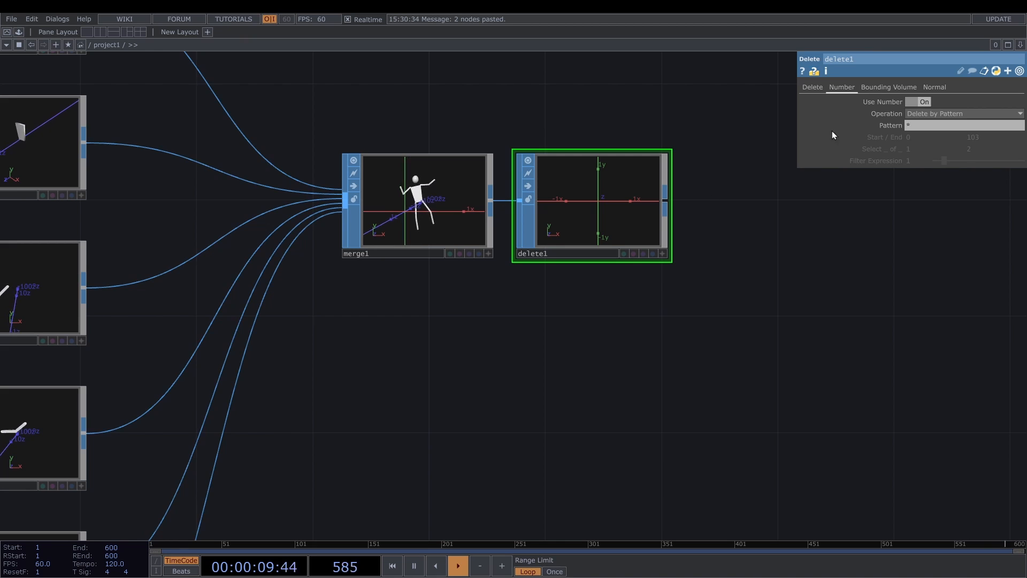
left_click(882, 101)
left_click(922, 103)
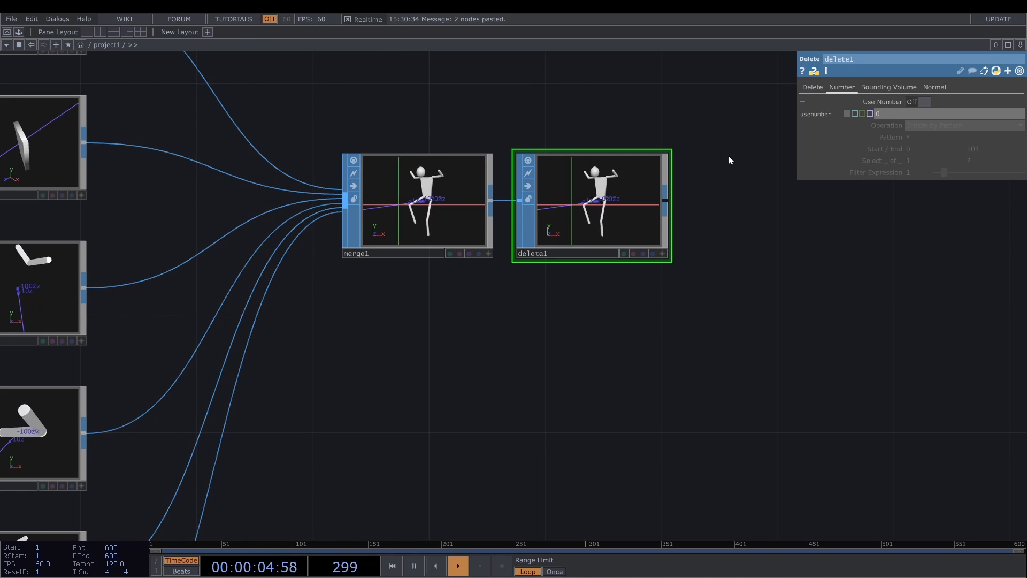
- Check the puredate channels and set delete1's Use Number to the expression op('puredate').numChans <= 0
scroll(623, 223, "down", 10)
scroll(187, 210, "up", 10)
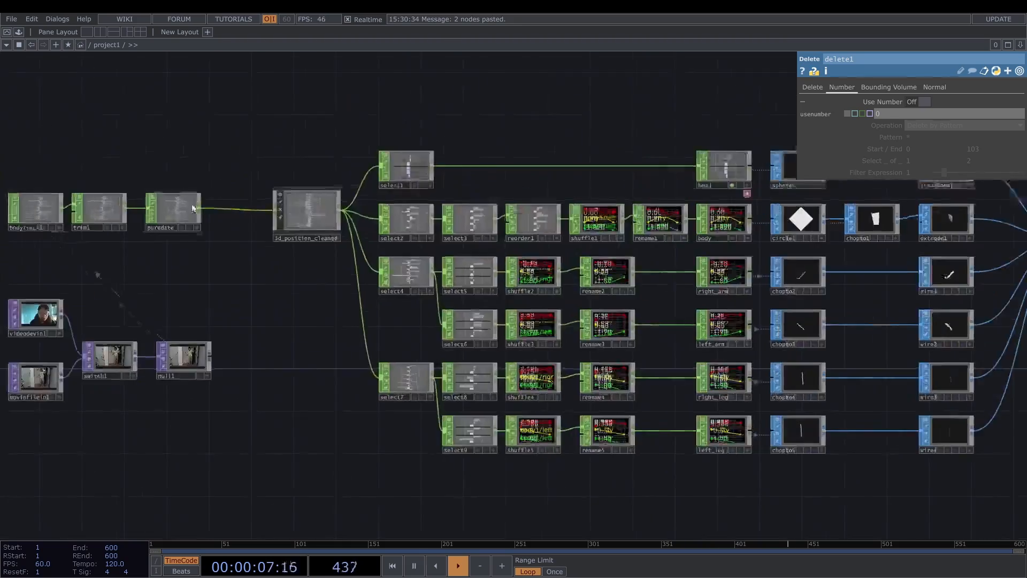
scroll(140, 229, "up", 10)
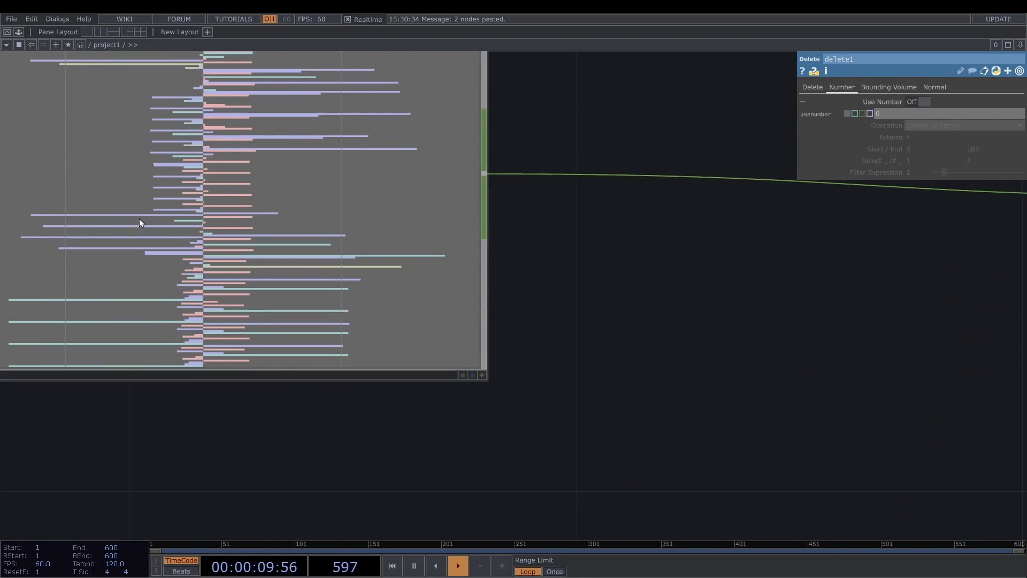
scroll(139, 218, "down", 10)
scroll(886, 116, "up", 5)
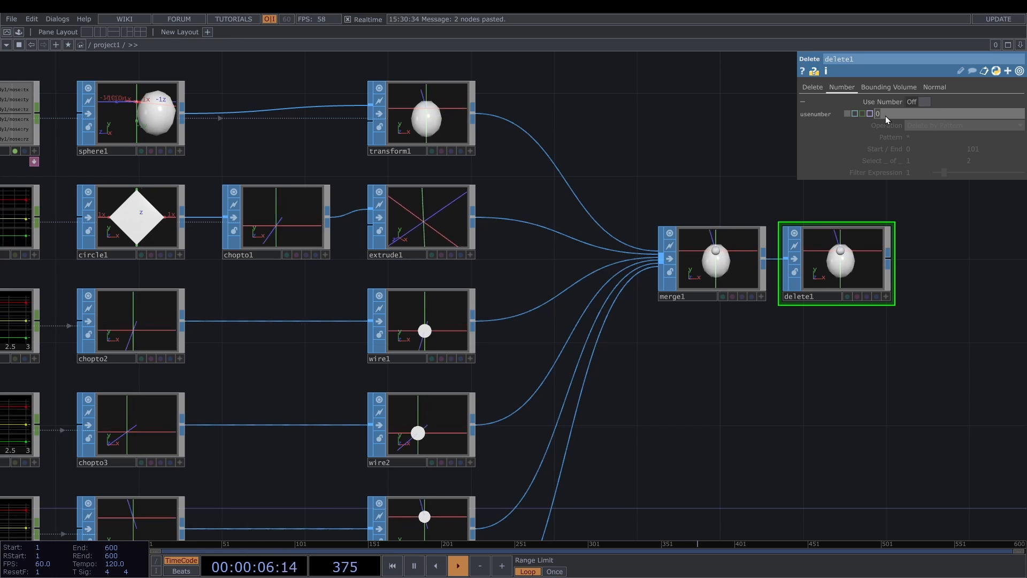
type("op('pureda")
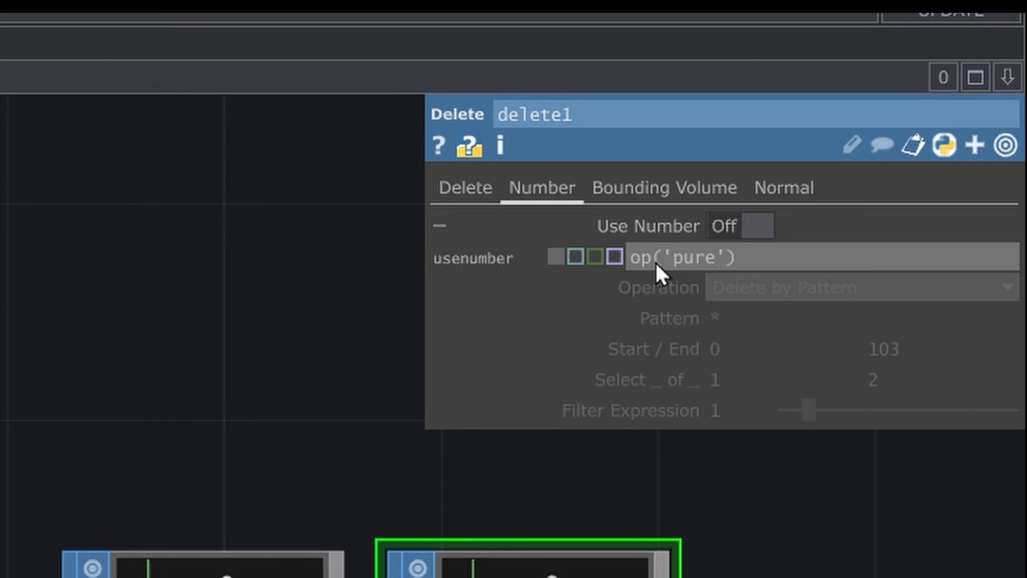
type("te")
key("End")
type(".nu")
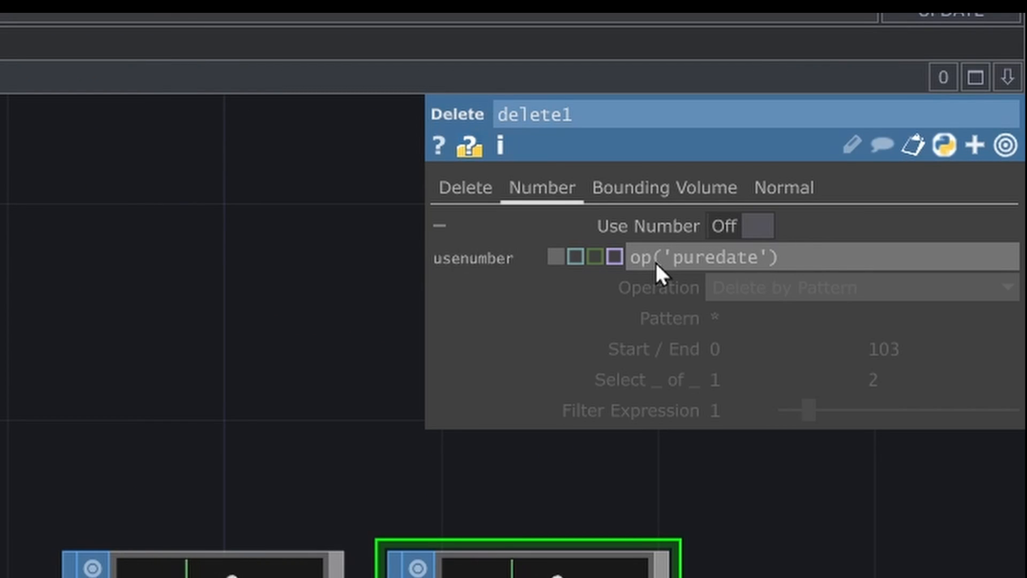
type("mChans <= 0")
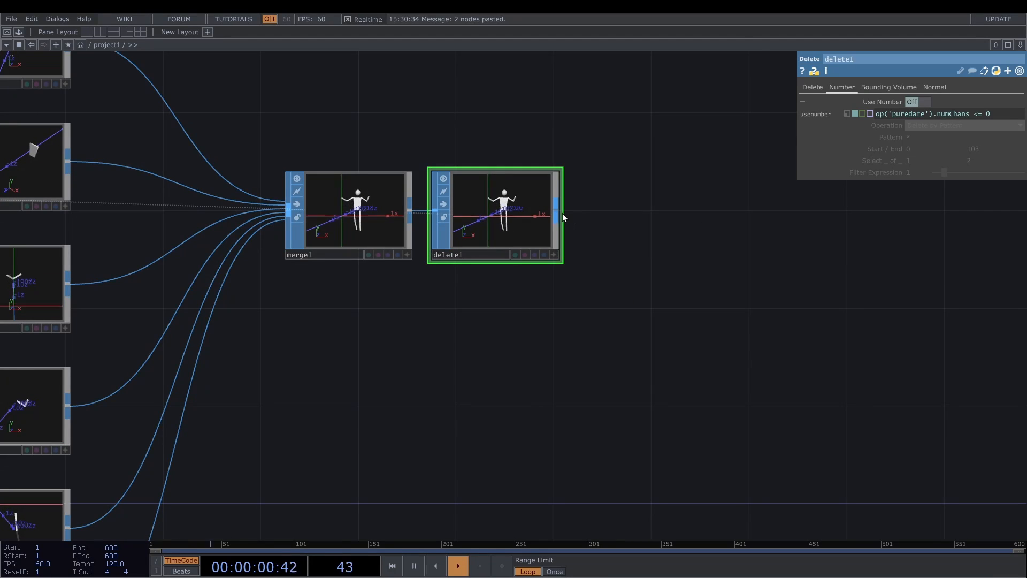
- Add a Null SOP after delete1 and rename it fullbody
key("Tab")
type("nu")
key("Return")
left_click(665, 211)
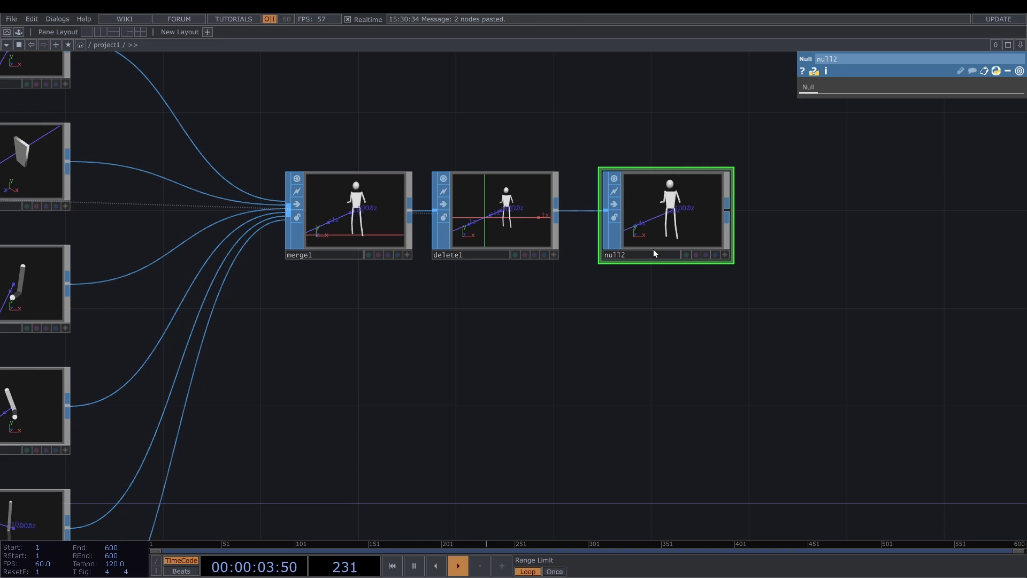
left_click(652, 251)
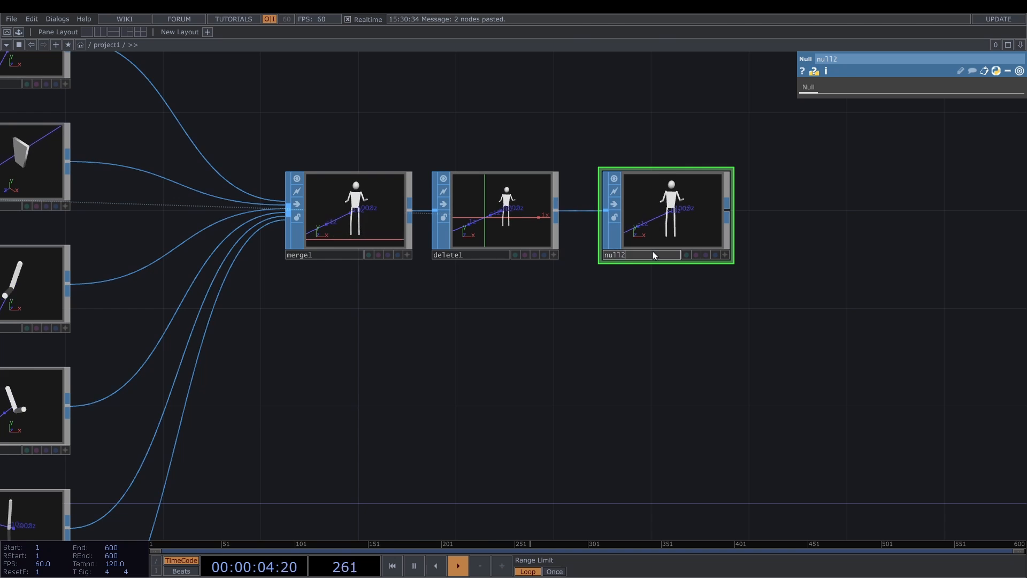
type("full")
- Add a Geometry COMP after the fullbody Null and place a Phong MAT above it
key("Tab")
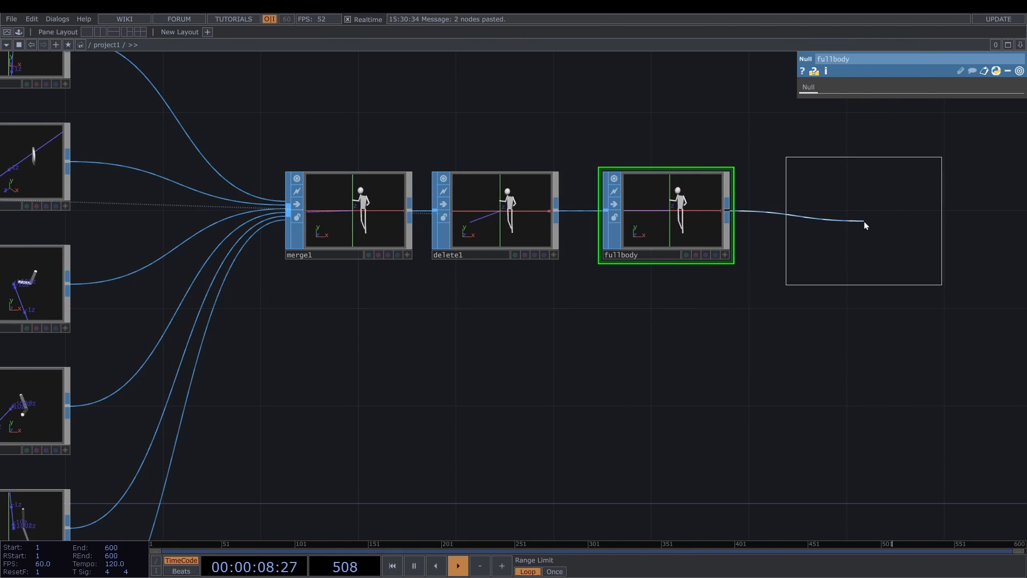
left_click(864, 220)
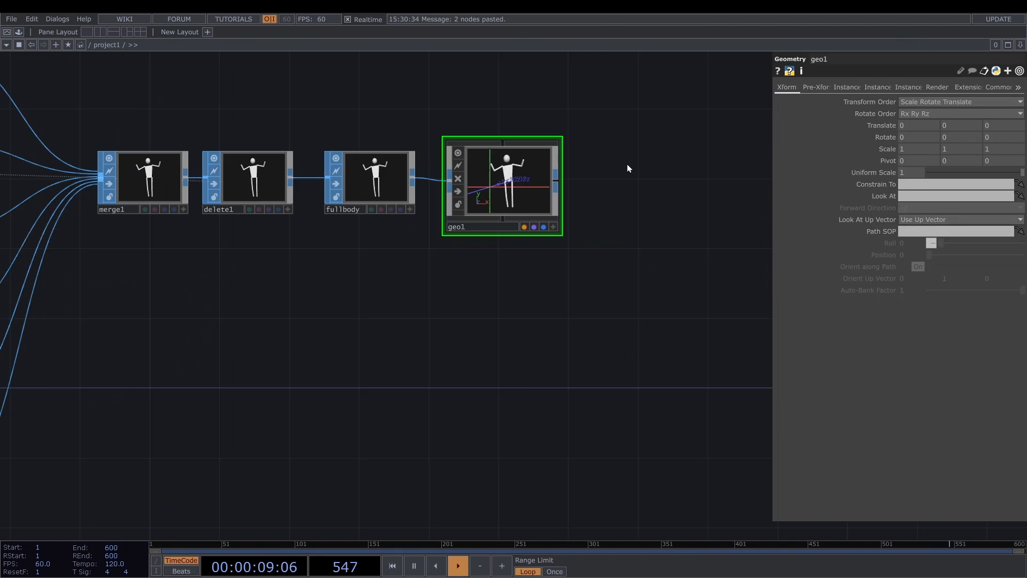
key("Tab")
left_click(559, 30)
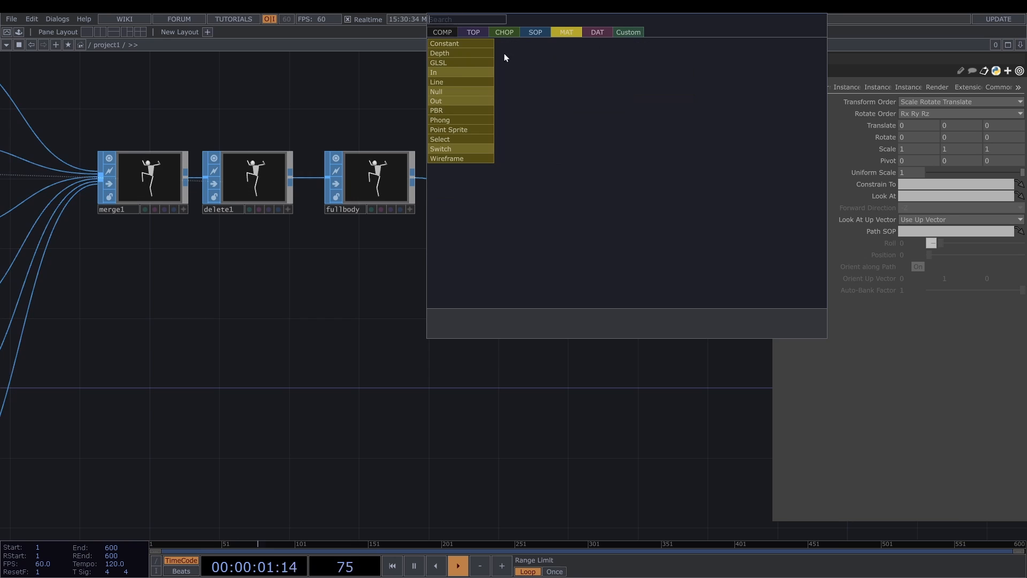
left_click(480, 121)
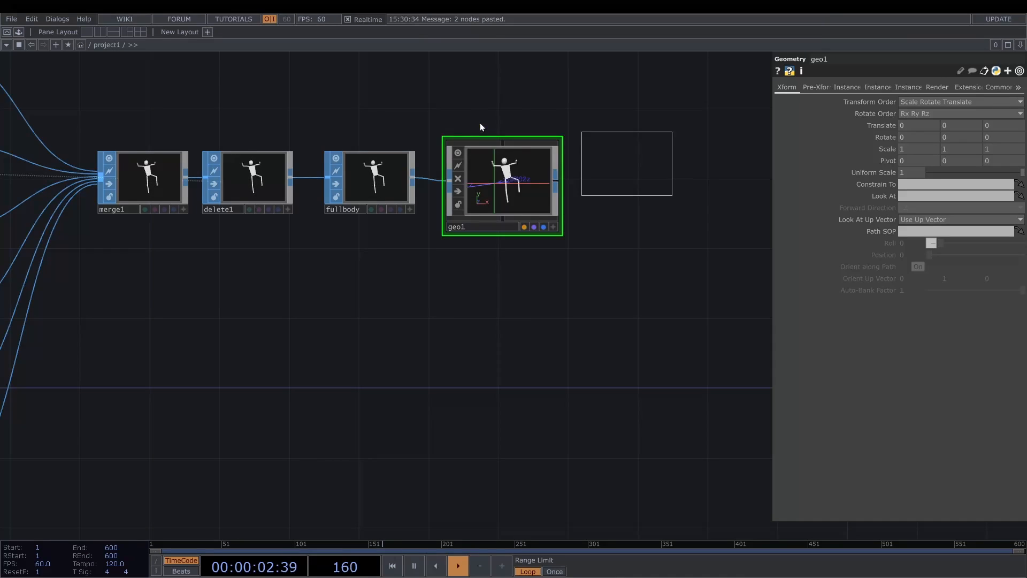
left_click(502, 95)
- Set phong1's diffuse color to black, its specular to 0.1 on all channels and its shininess to 1
left_click(908, 114)
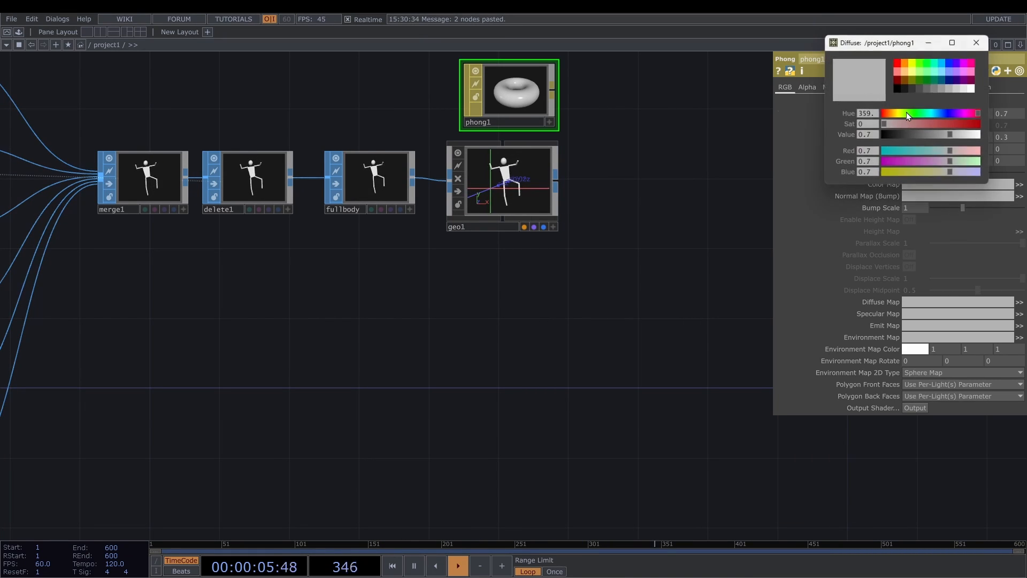
left_click(898, 89)
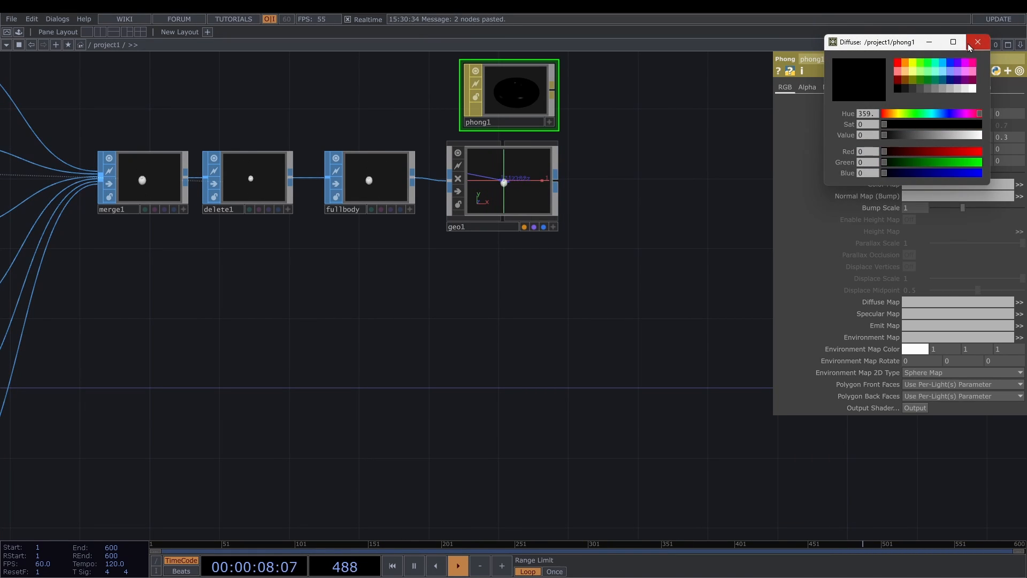
left_click(977, 41)
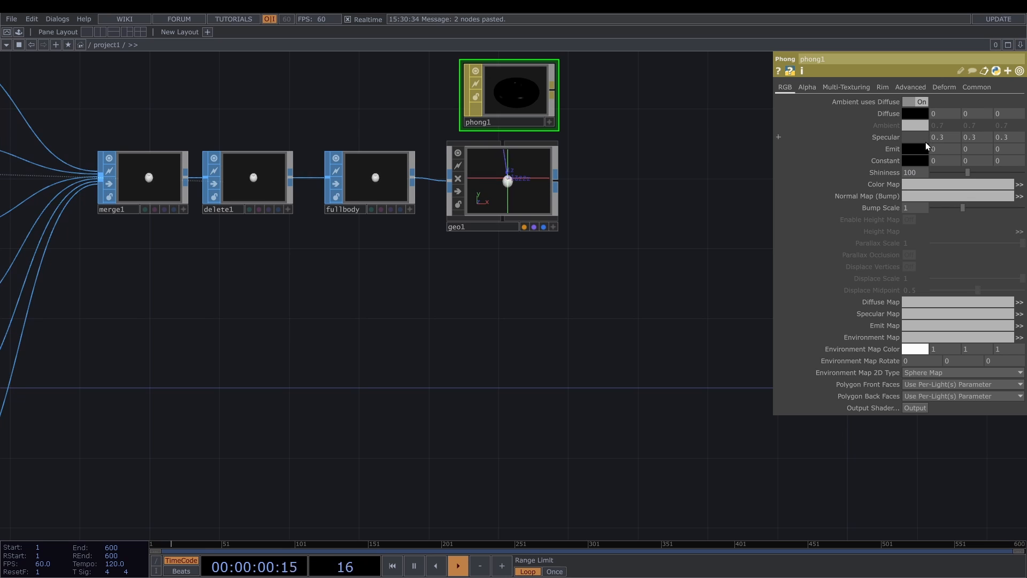
left_click(924, 139)
left_click(906, 88)
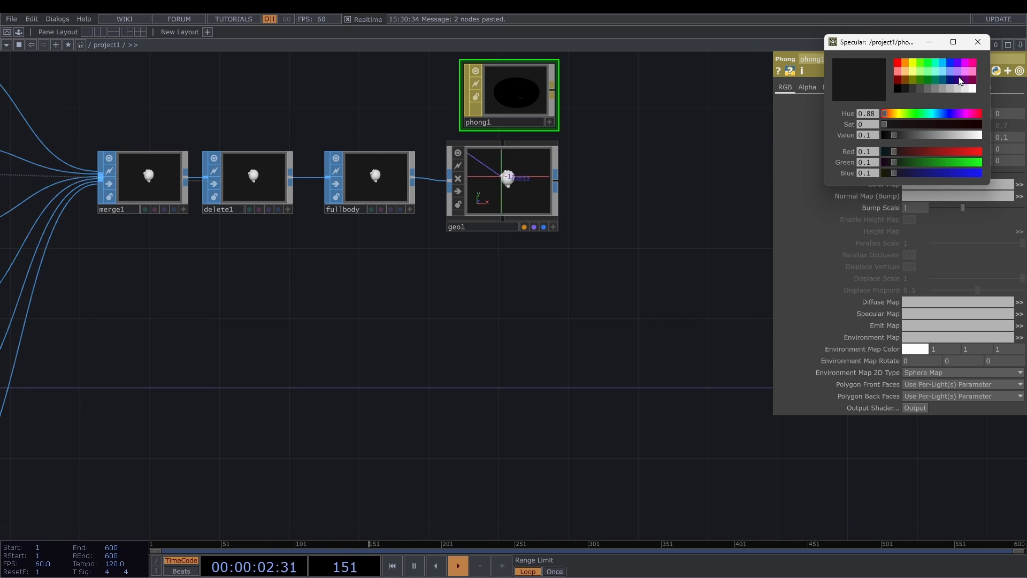
left_click(977, 42)
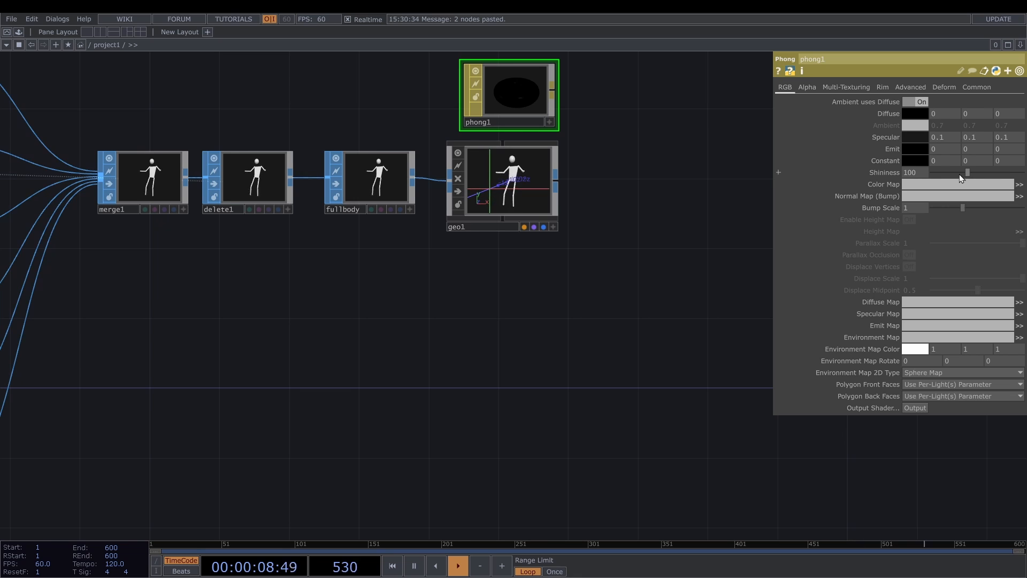
left_click_drag(959, 174, 929, 172)
left_click_drag(929, 172, 933, 172)
- Assign phong1 to geo1 as its Material parameter
left_click_drag(508, 94, 518, 175)
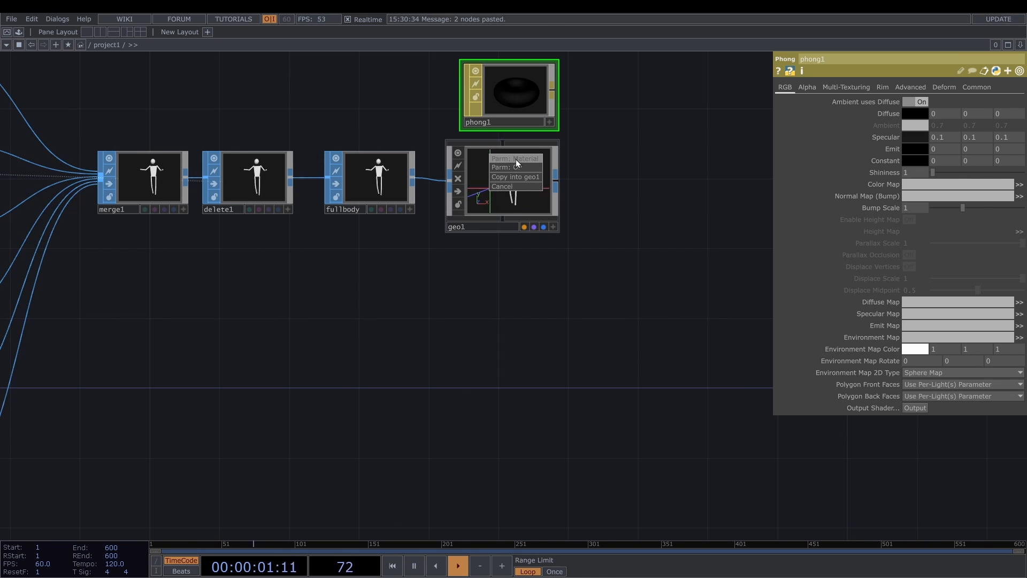
left_click(516, 159)
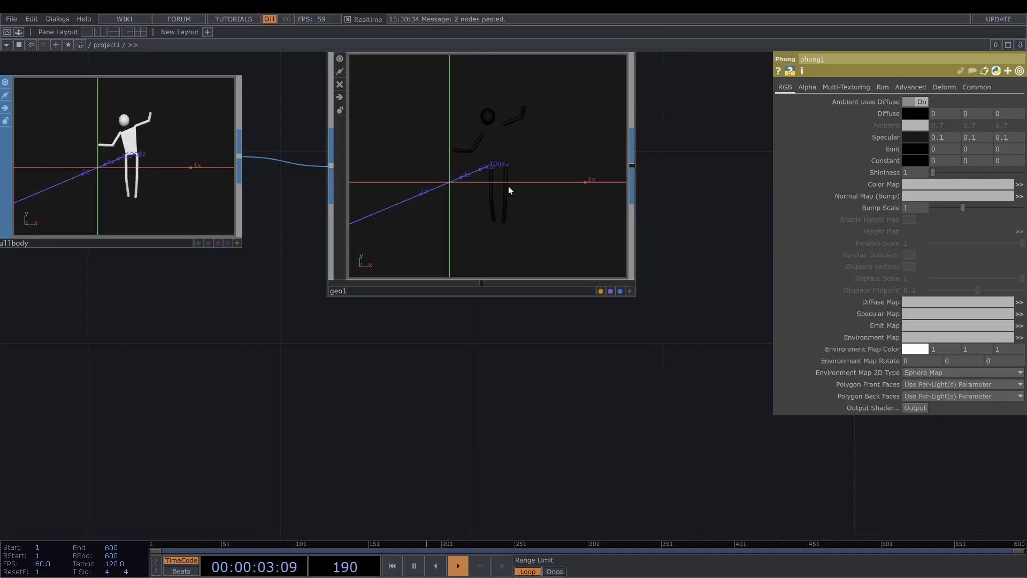
scroll(510, 190, "up", 3)
scroll(500, 176, "down", 4)
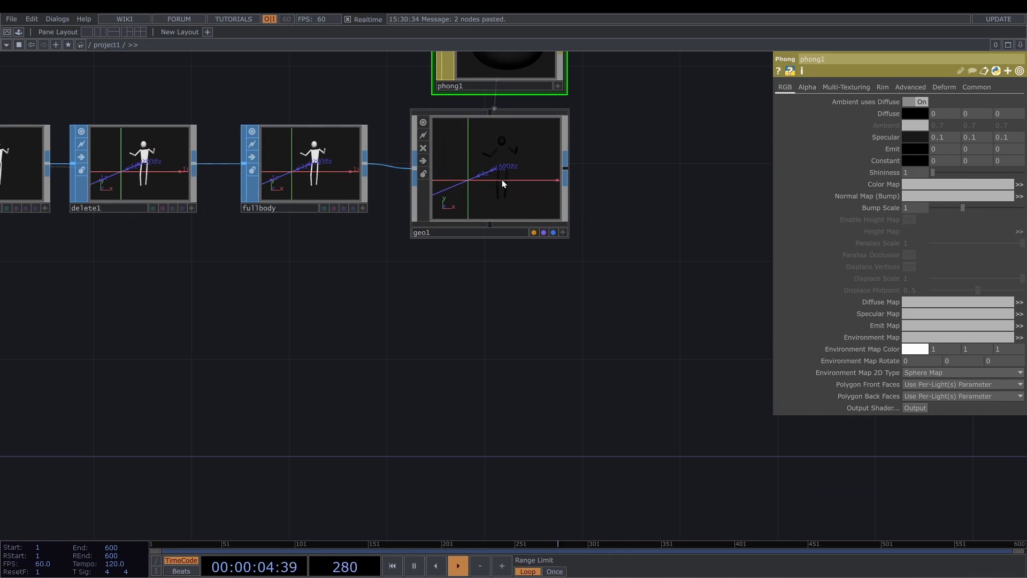
- Add a Camera COMP and a Null COMP named lookat, and set the camera's Look At to lookat
scroll(502, 179, "down", 5)
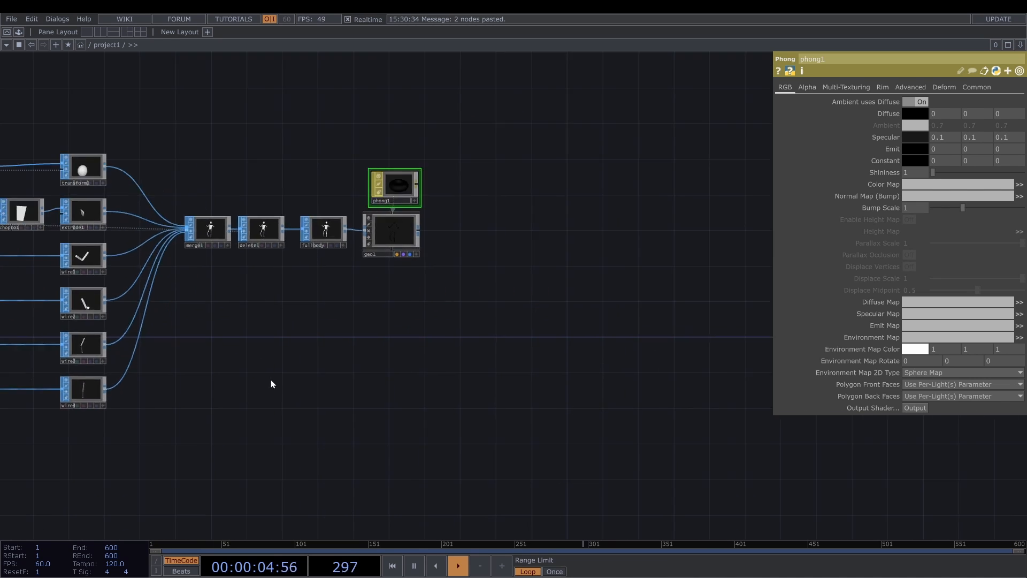
scroll(354, 280, "down", 3)
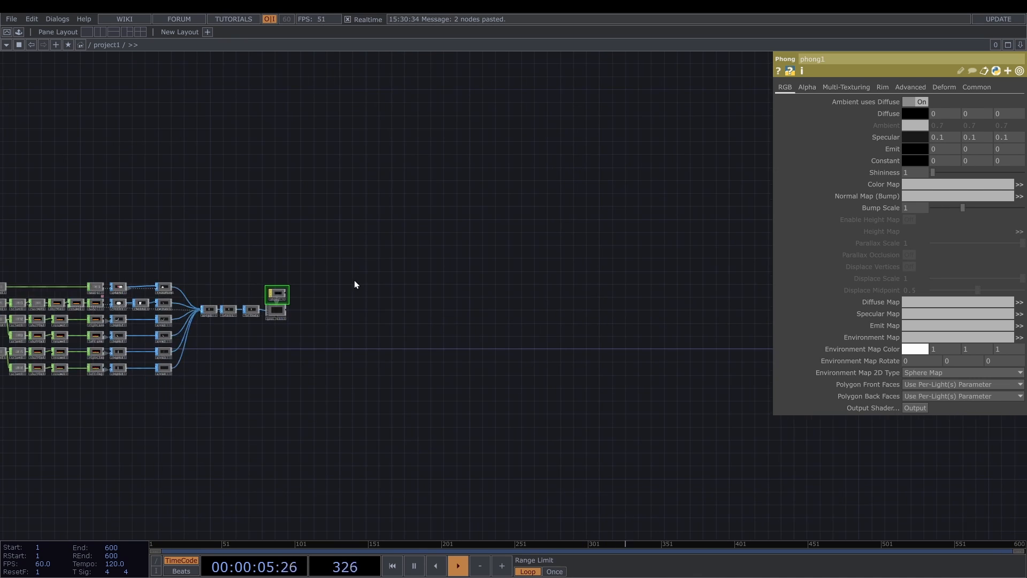
scroll(342, 280, "up", 4)
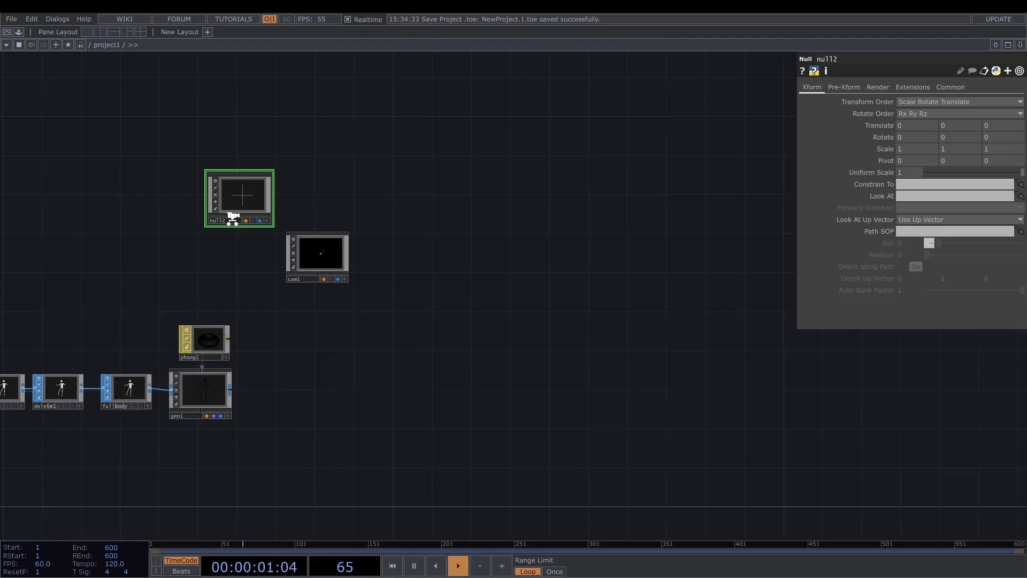
scroll(230, 222, "up", 3)
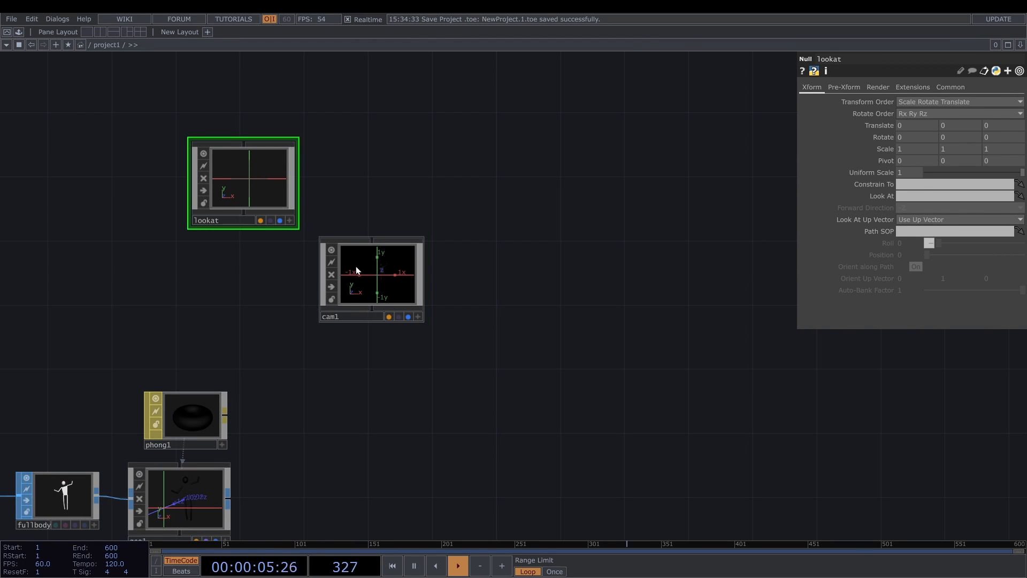
left_click(355, 265)
left_click_drag(268, 184, 903, 197)
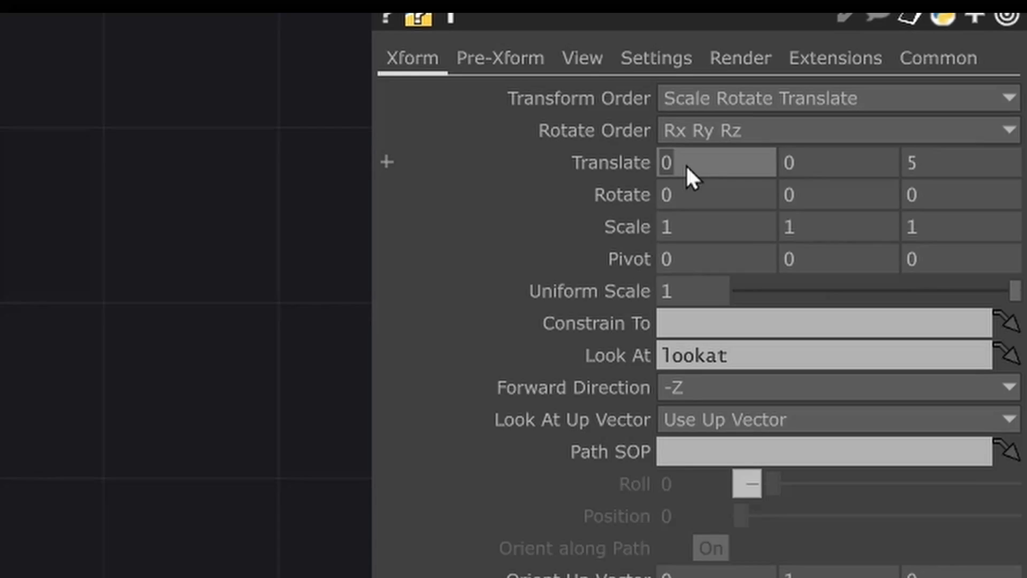
- Set cam1's translate to 2, 1.3, 1.4
type("2")
left_click(963, 126)
type("1.3")
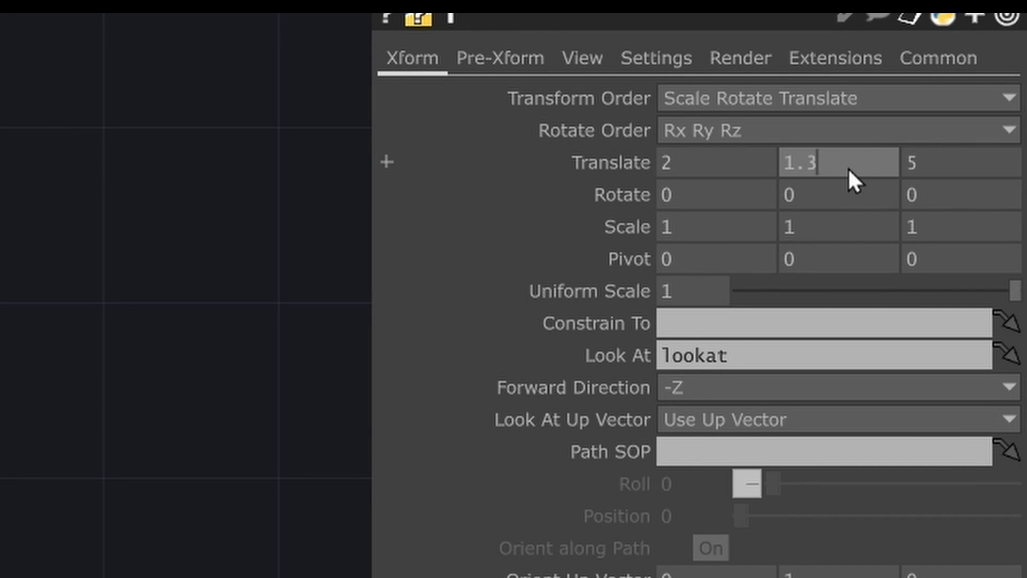
key("Tab")
type("1.4")
- Set cam1's FOV angle to 86
left_click(753, 69)
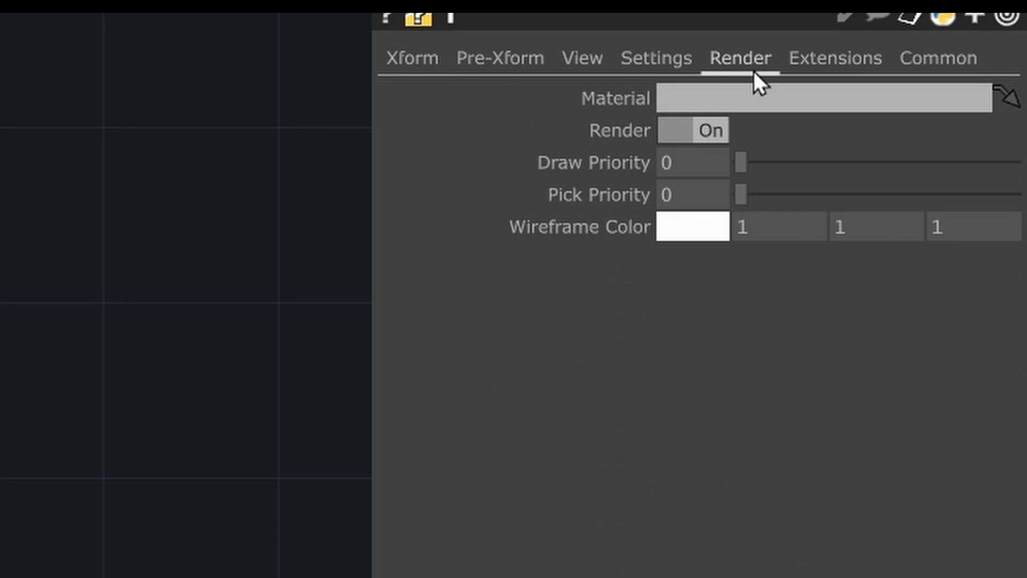
left_click(582, 58)
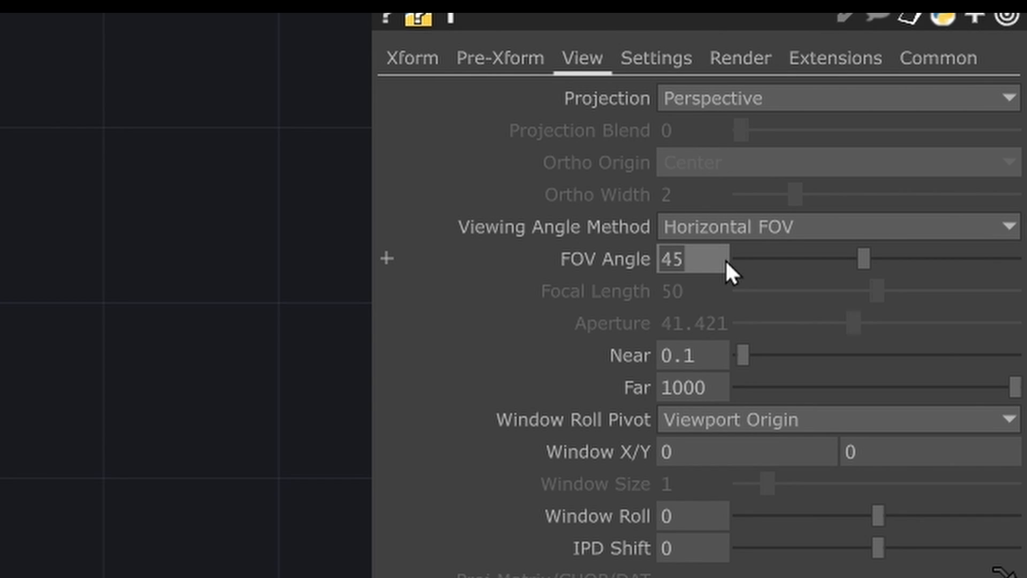
type("86")
key("Return")
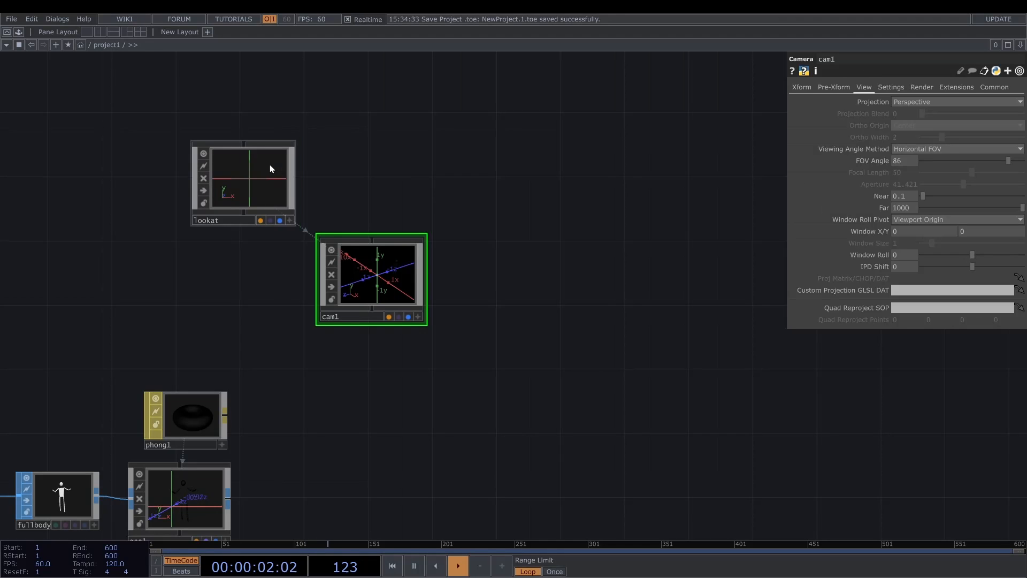
- Set the lookat Null's translate to -0.4, -0.1, -0.9
left_click(271, 165)
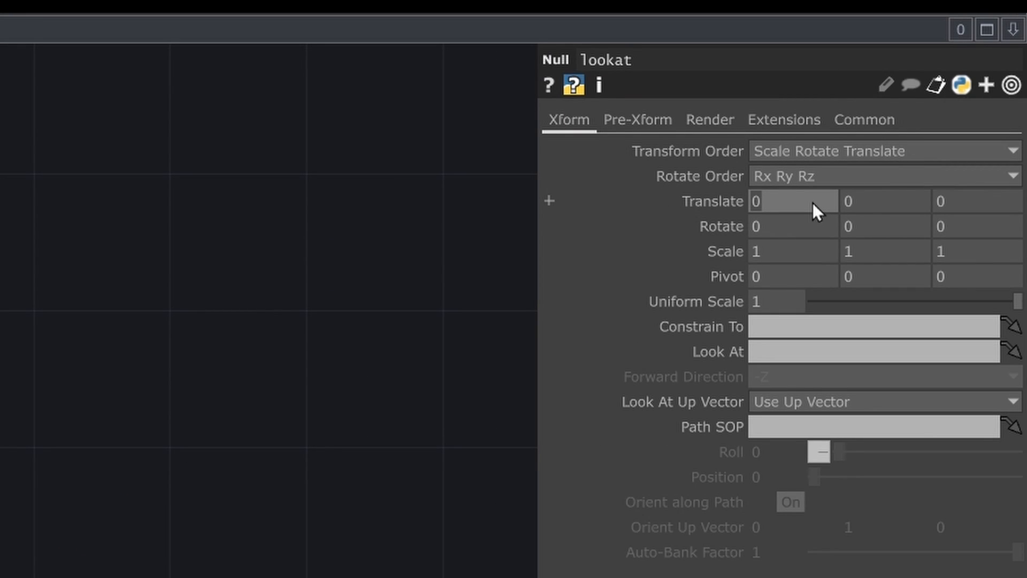
type("-0.4")
left_click(863, 200)
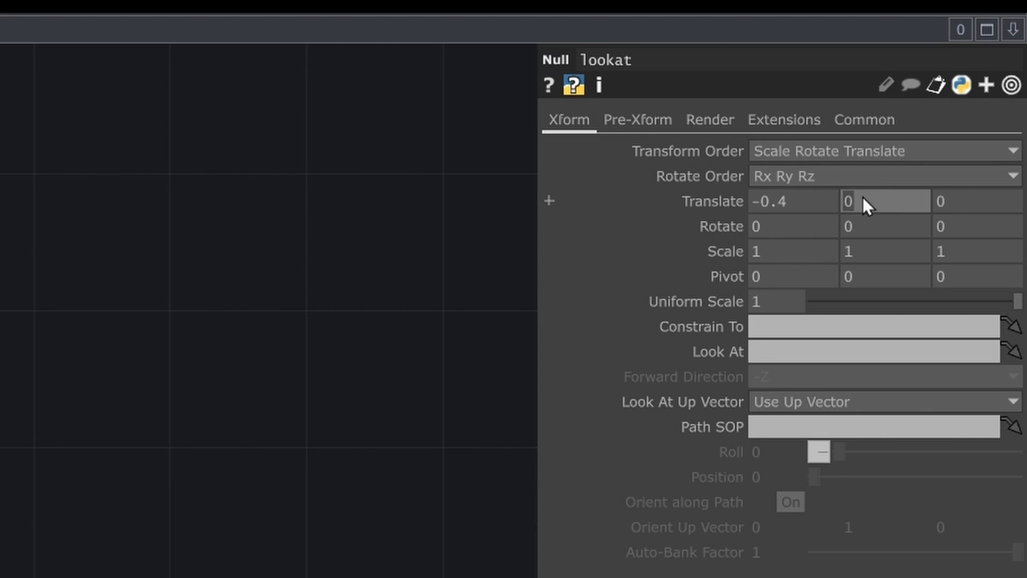
type("-0.1")
left_click(981, 201)
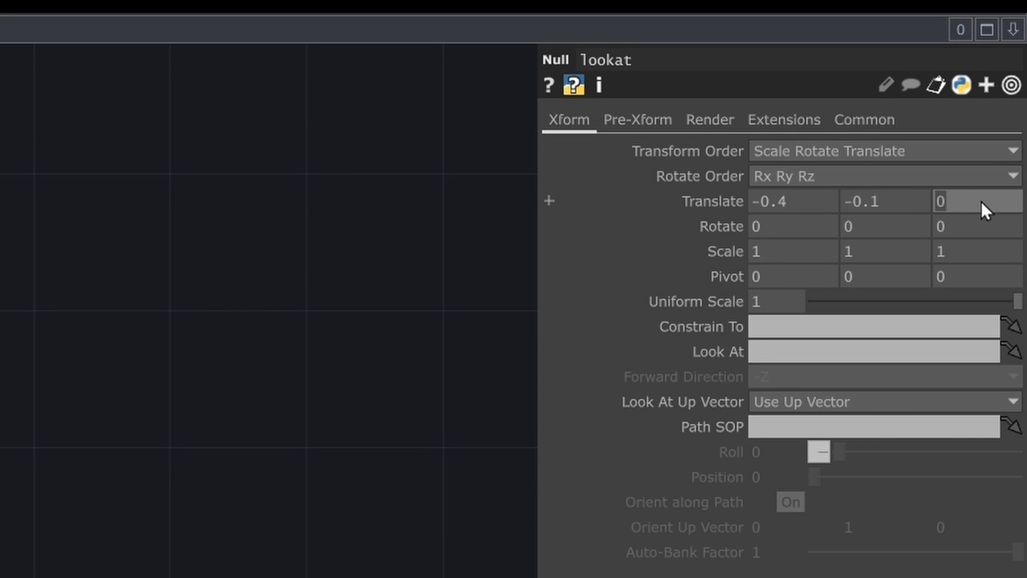
type("-0.9")
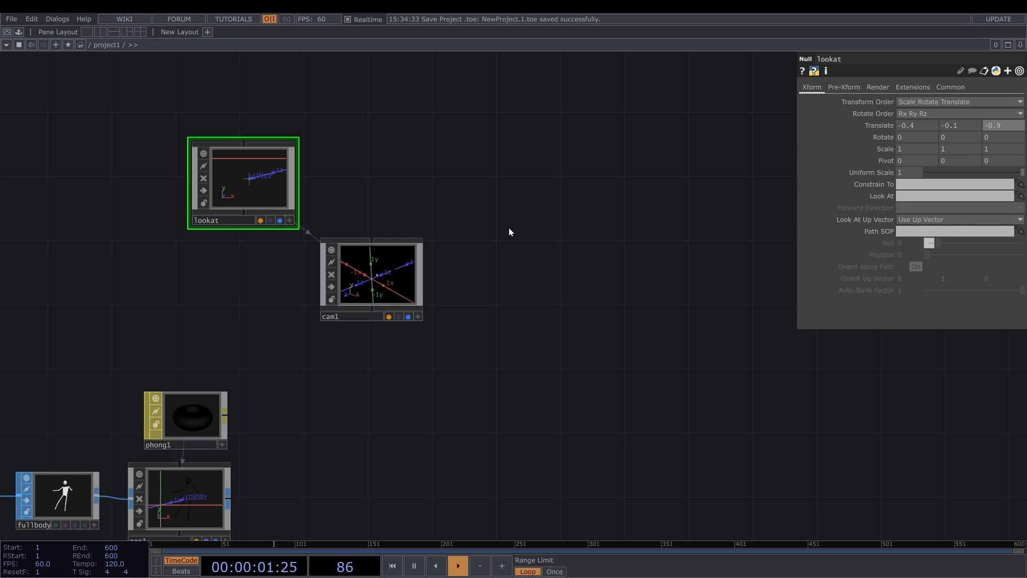
- Add a Light COMP next to the lookat Null and the camera
scroll(512, 227, "down", 5)
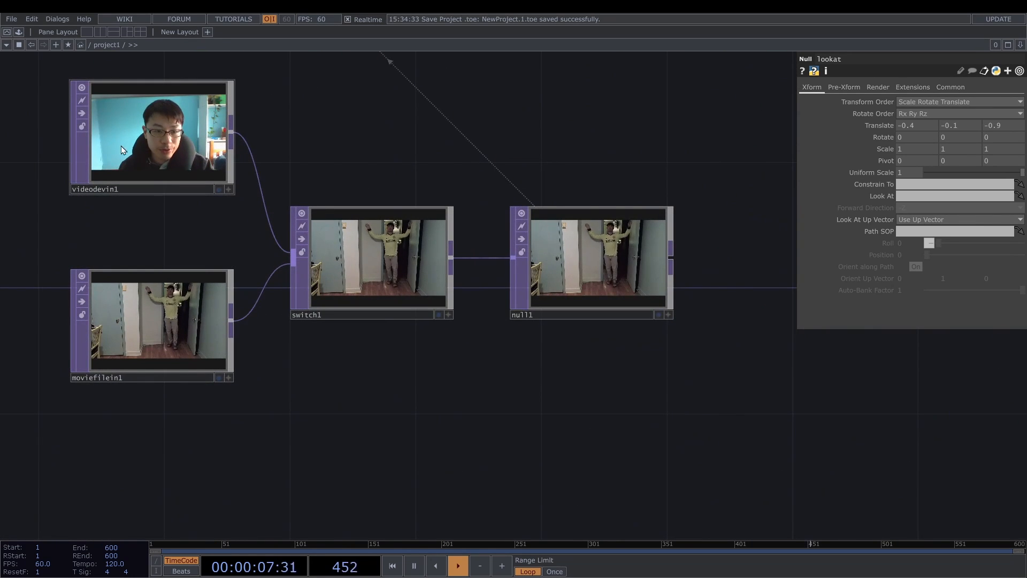
scroll(113, 160, "down", 6)
scroll(115, 165, "down", 3)
scroll(546, 266, "up", 4)
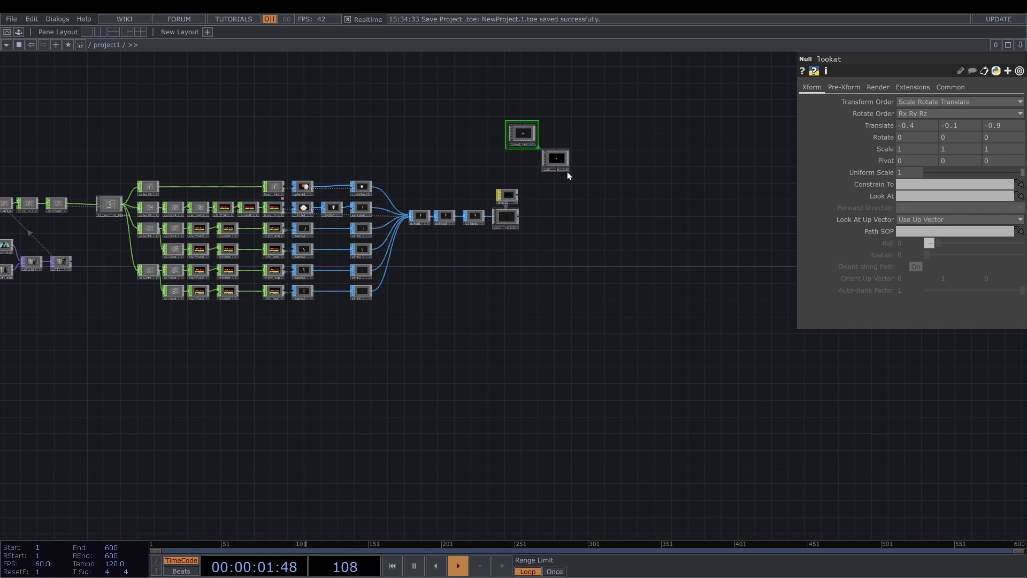
scroll(573, 174, "up", 3)
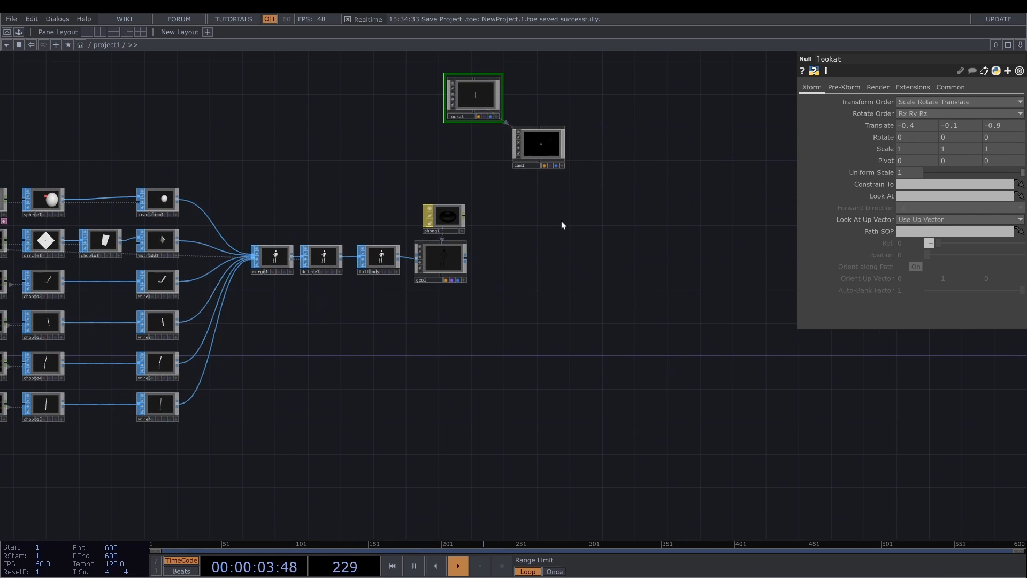
left_click_drag(561, 223, 493, 284)
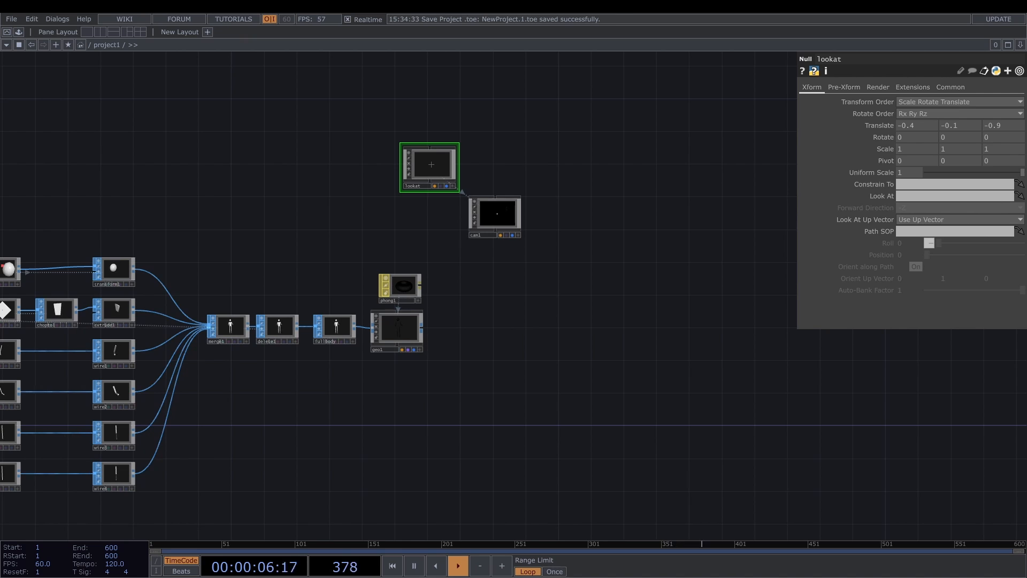
left_click(553, 156)
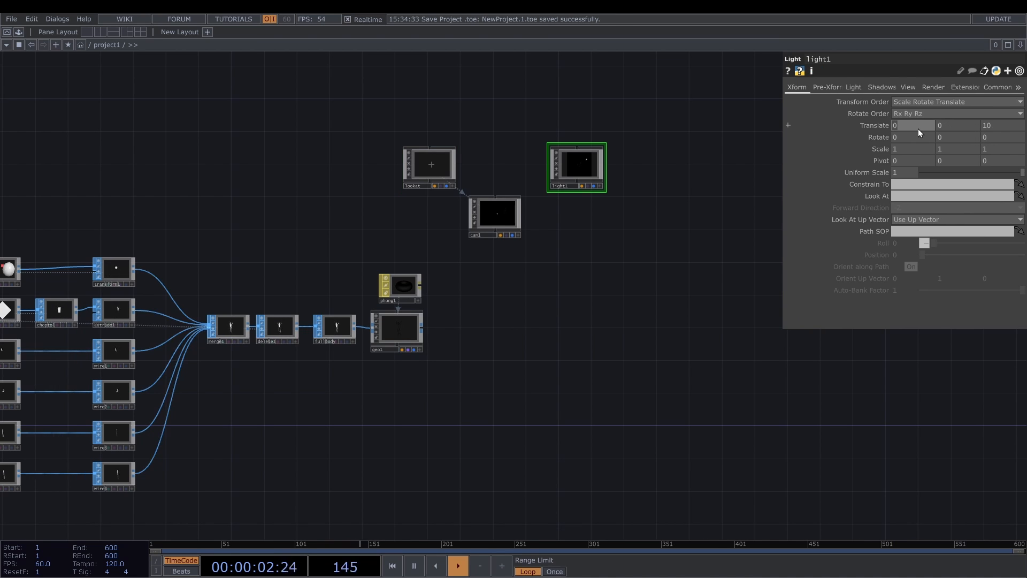
- Set light1's translate to 15, 3.5, -7 and its rotate to -23, 57, 0
left_click(949, 127)
type("3.5")
left_click(987, 124)
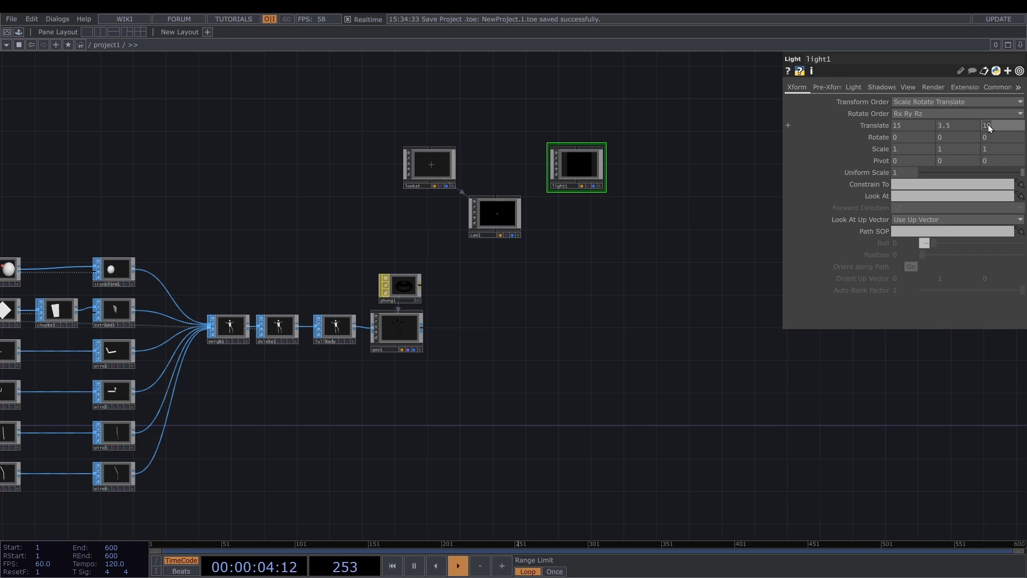
type("-7")
key("Return")
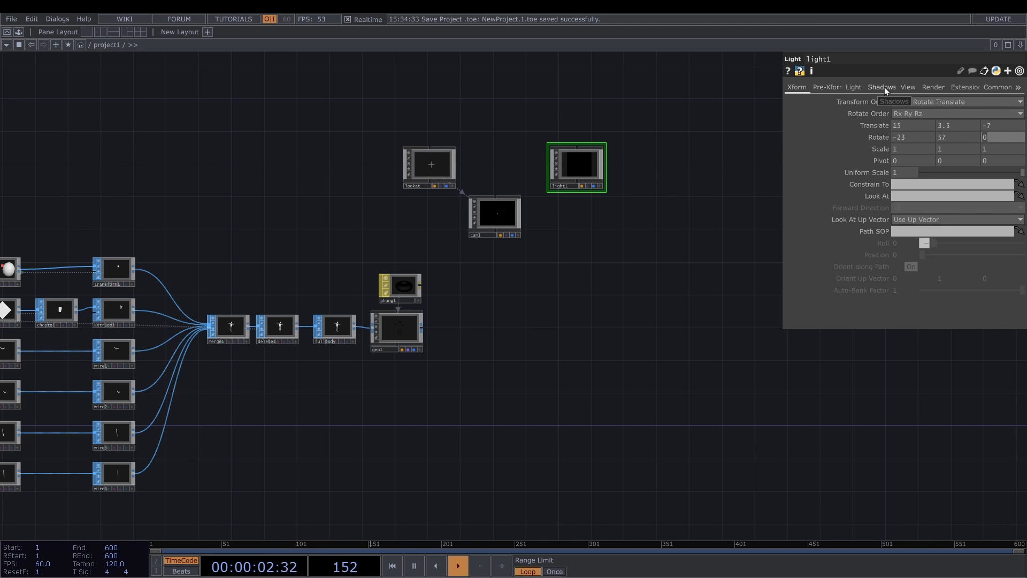
- Set light1's shadow type to Hard, 2D Mapped, and open its light color and dimmer settings
left_click(887, 87)
left_click(921, 102)
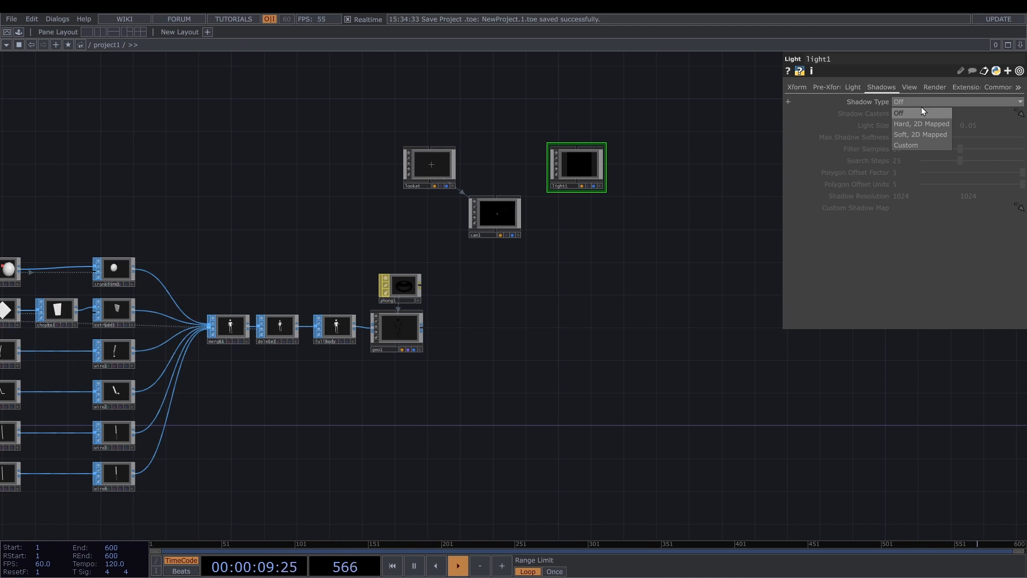
left_click(920, 123)
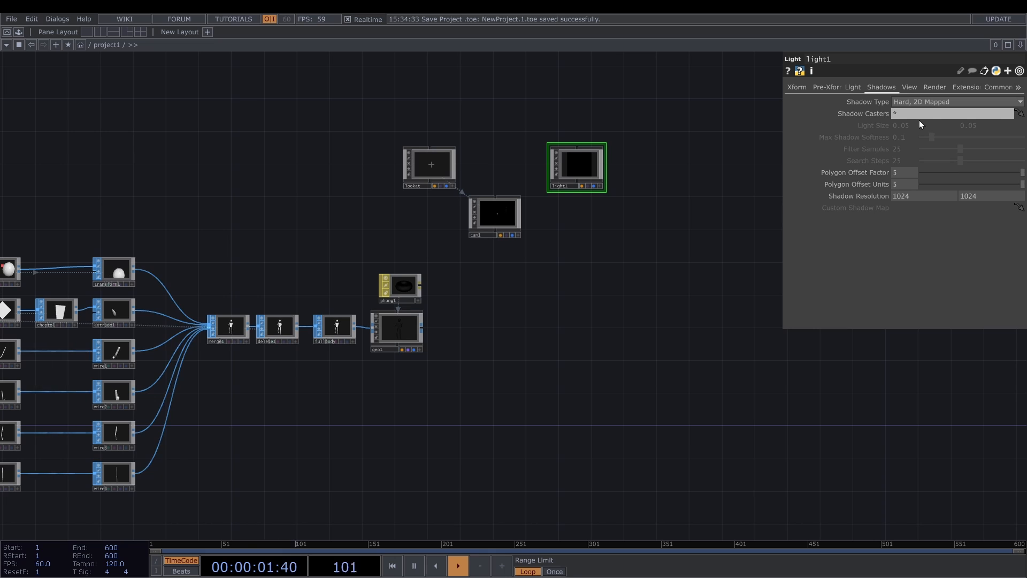
left_click(906, 88)
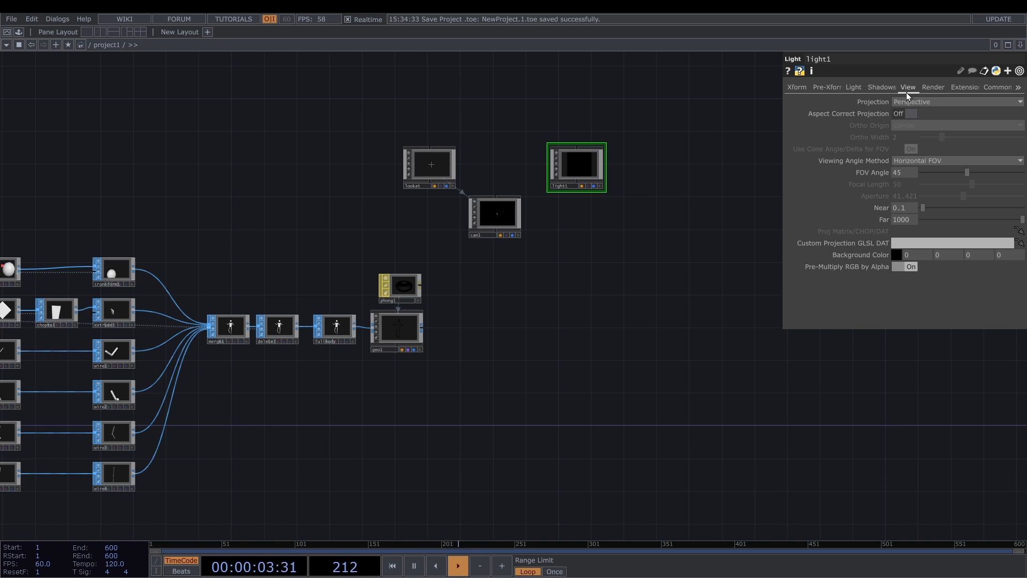
left_click(856, 87)
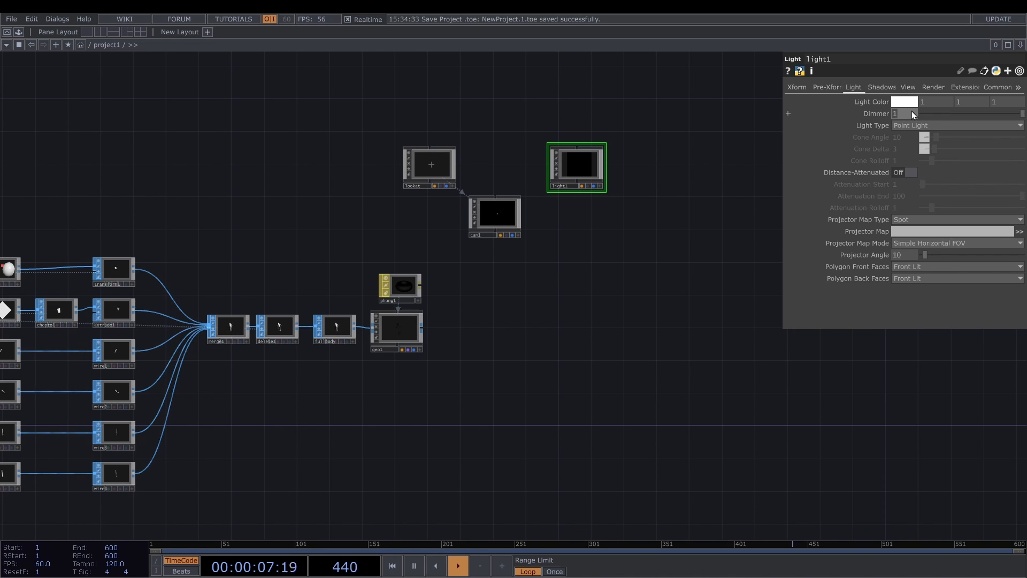
- Make light1 a Distant Light with a dimmer of 4, and set its FOV angle to 100 and its far value to 1560
left_click(939, 127)
left_click(917, 153)
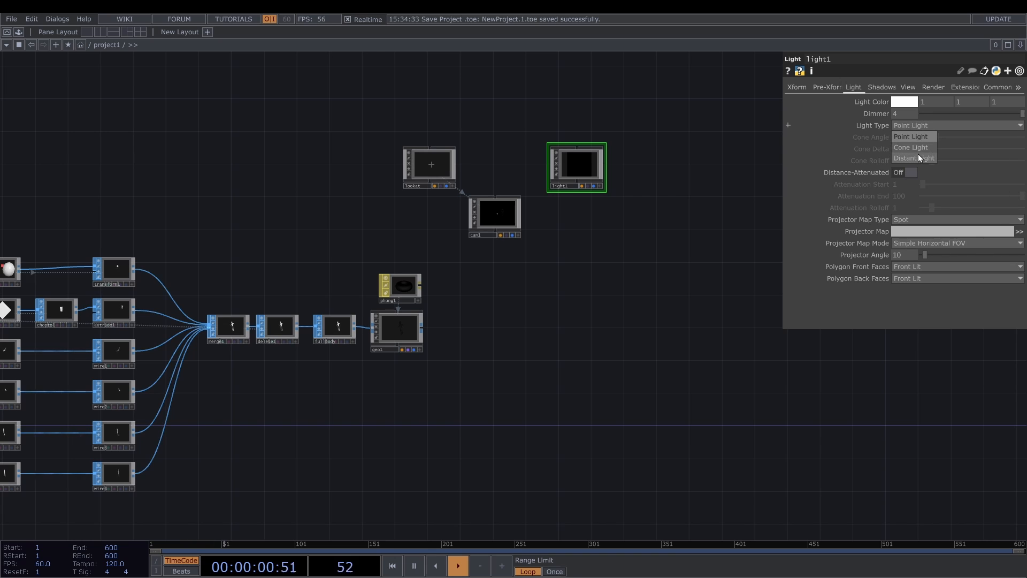
left_click(908, 87)
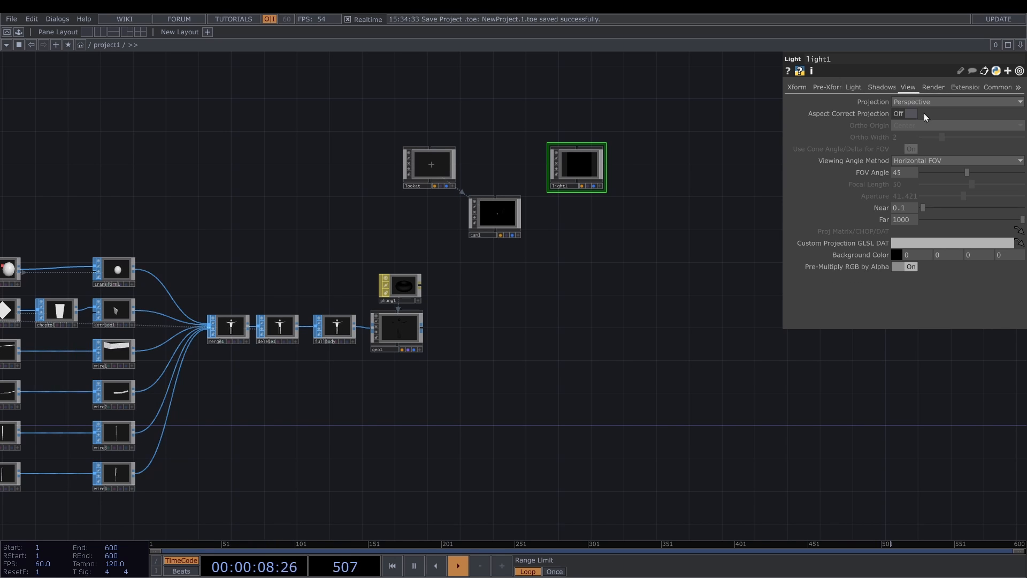
left_click_drag(907, 172, 1023, 172)
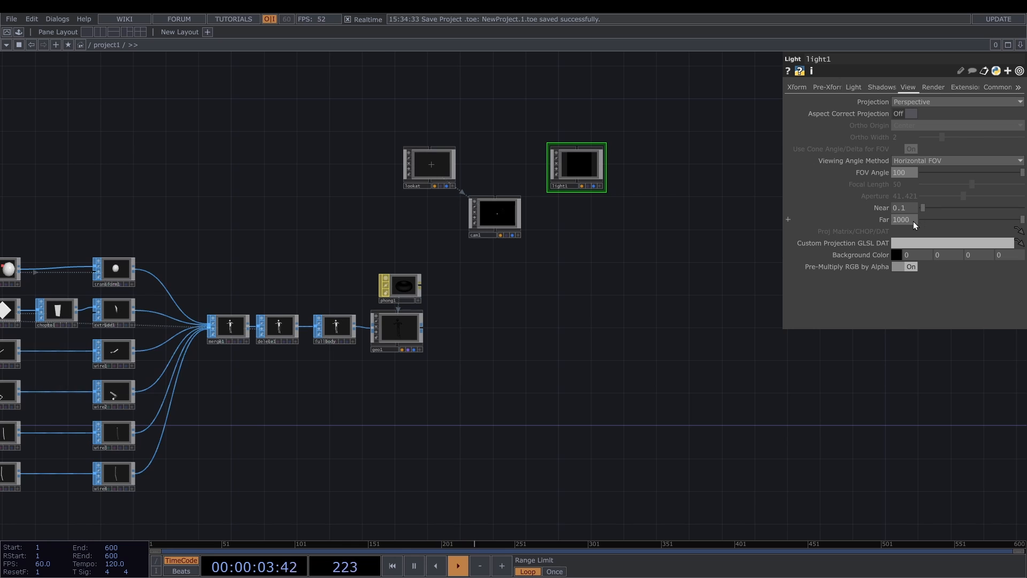
left_click_drag(911, 221, 907, 203)
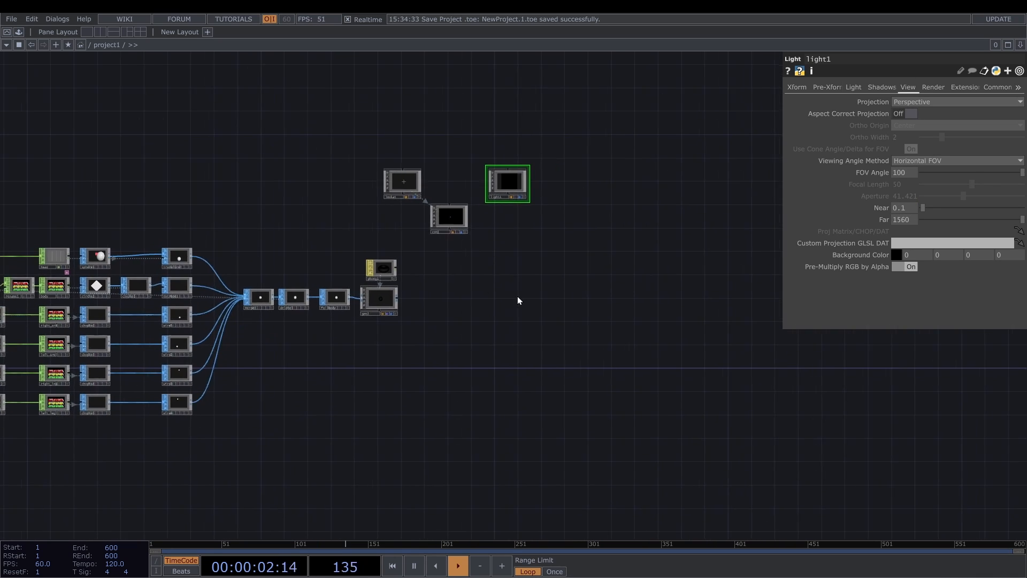
- Add a Render TOP beside the geometry, camera and light to render the body figure through cam1
scroll(467, 281, "up", 3)
key("Tab")
type("e")
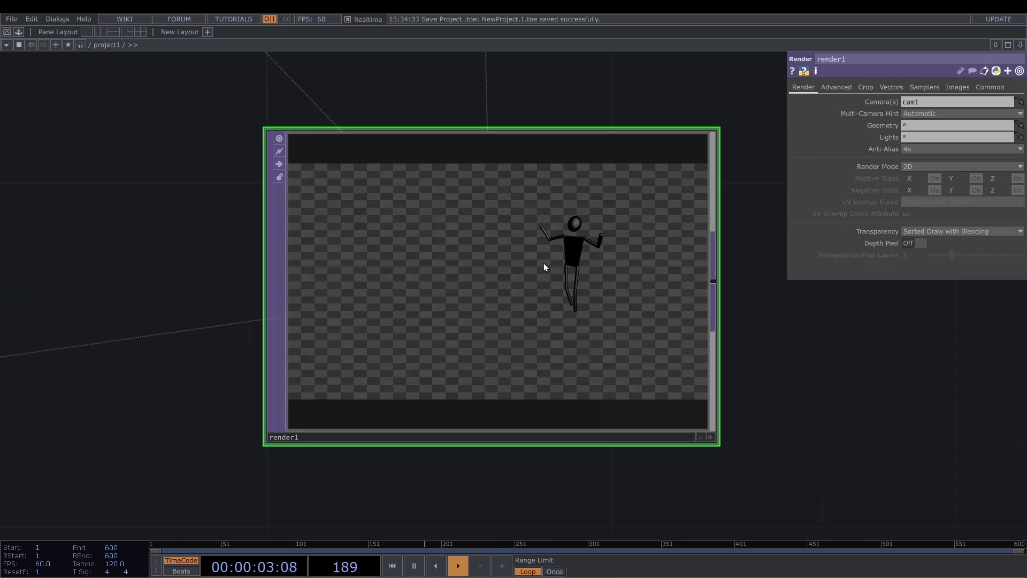
scroll(528, 230, "up", 2)
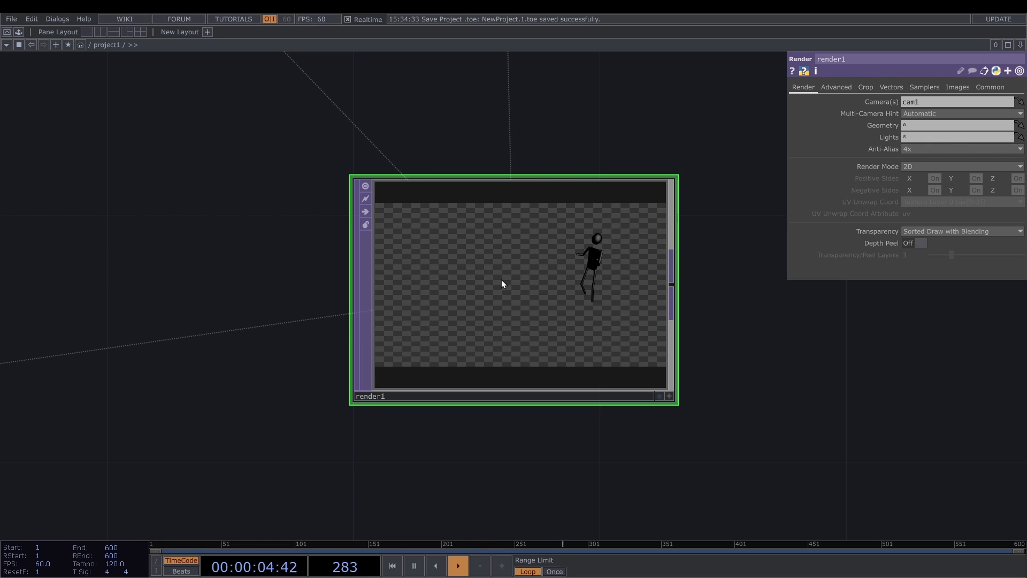
- Add a Rectangle SOP in the empty area above the body network and set its orientation to ZX plane
scroll(502, 279, "down", 3)
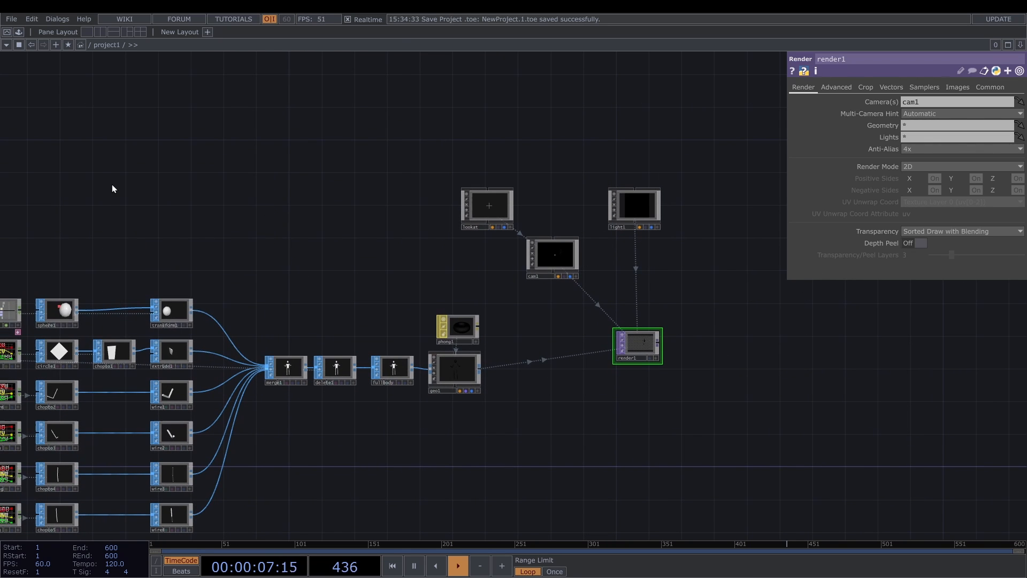
double_click(111, 184)
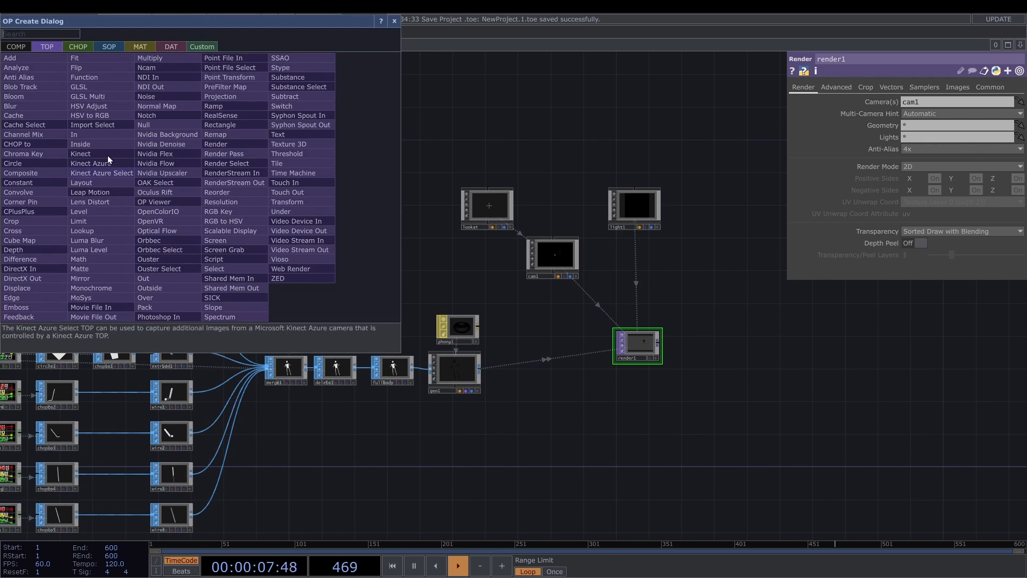
left_click(109, 47)
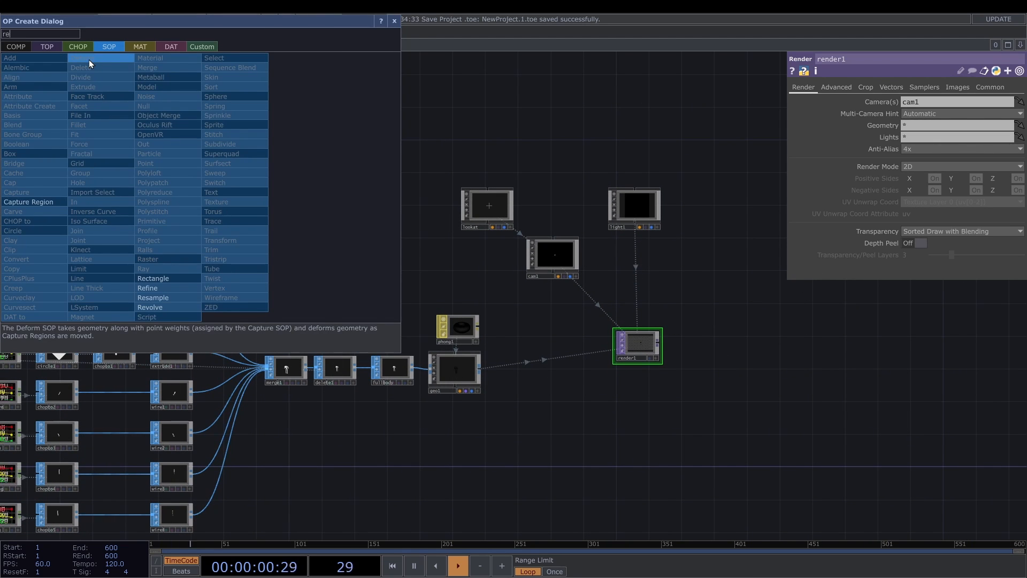
left_click(163, 277)
left_click(155, 174)
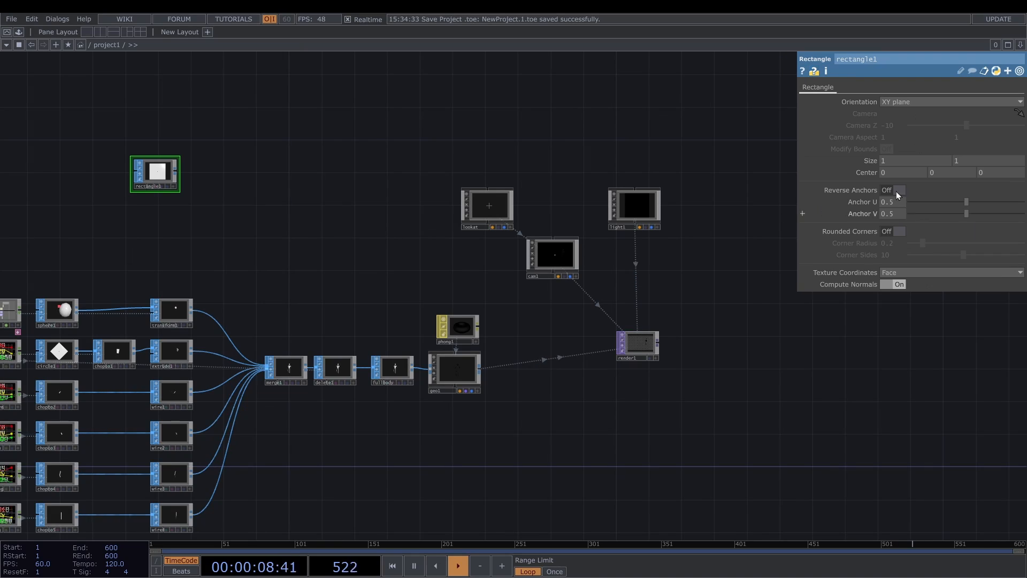
left_click(952, 102)
left_click(909, 128)
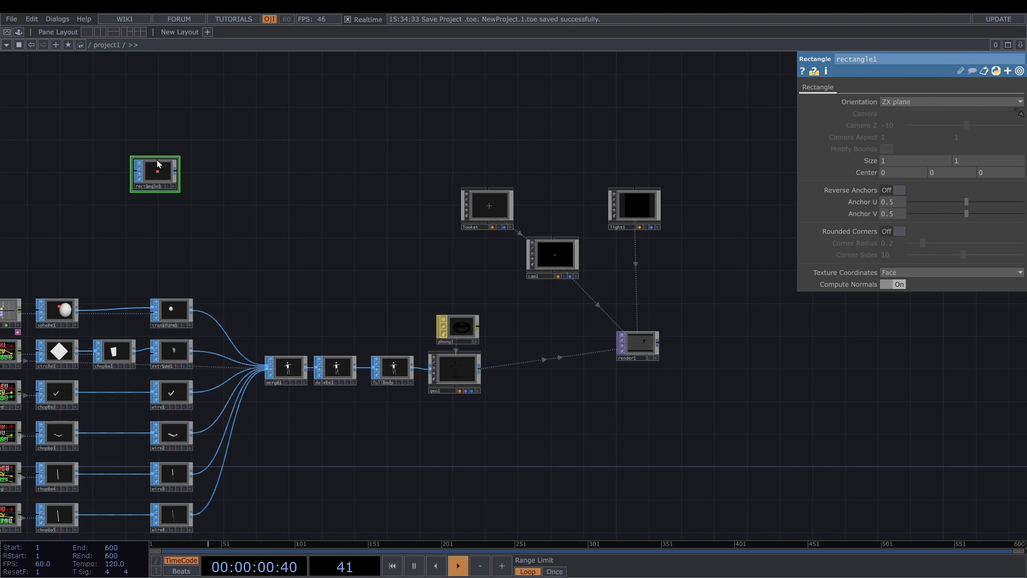
- Chain a Transform SOP, a Null SOP and a Geometry COMP after rectangle1, and add a second Phong material above them
scroll(163, 167, "up", 5)
key("Tab")
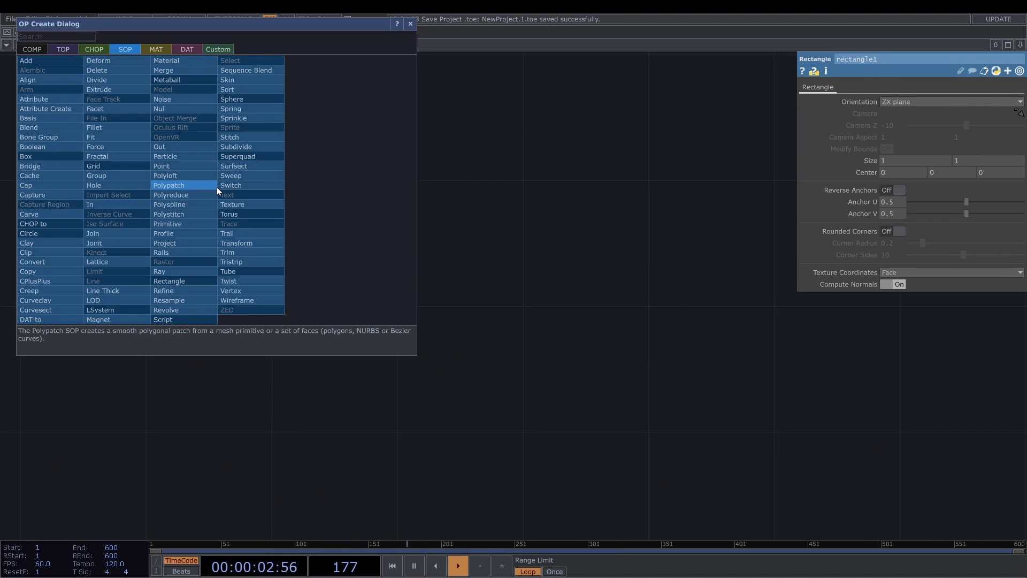
type("tr")
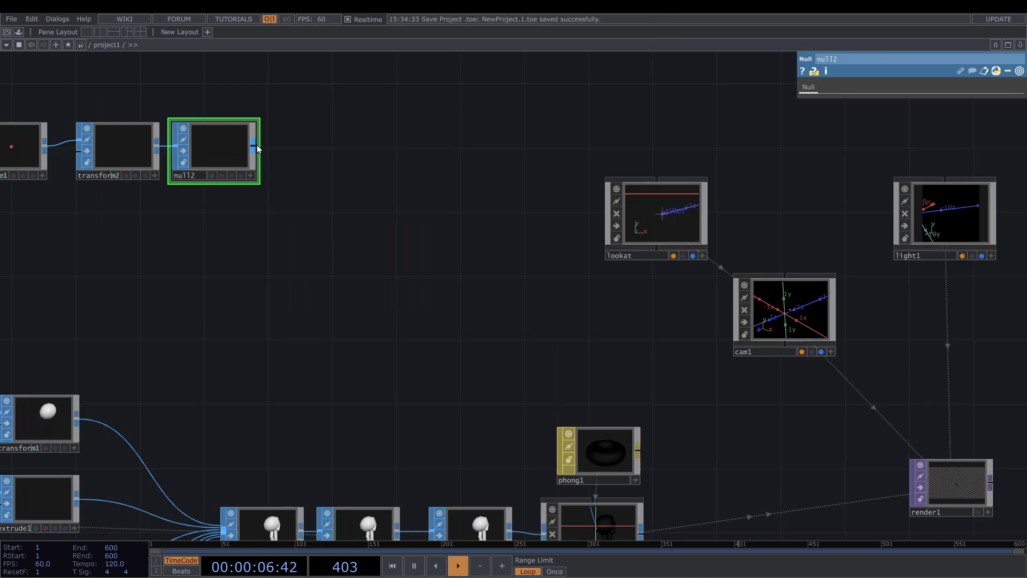
key("Tab")
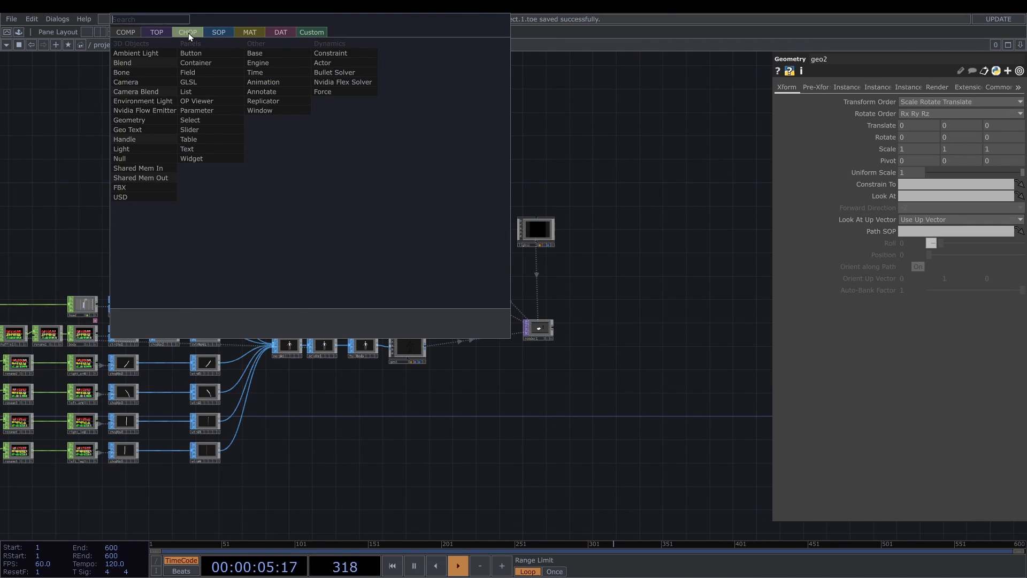
left_click(249, 33)
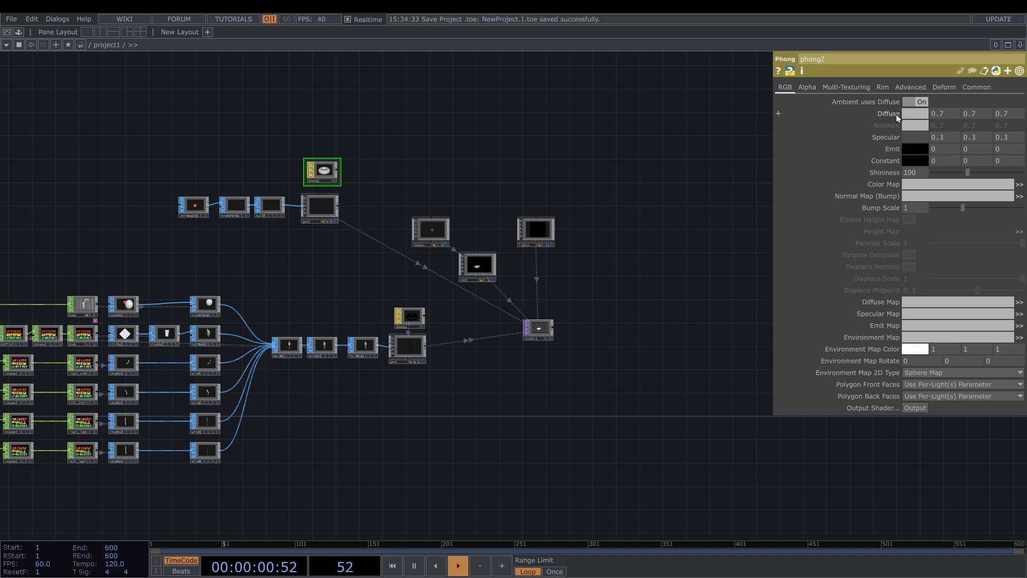
- Set phong2's diffuse to 1, 1, 1, its emit to 0.4 grey and its shininess to 30, and apply it to geo2
left_click_drag(896, 114, 973, 60)
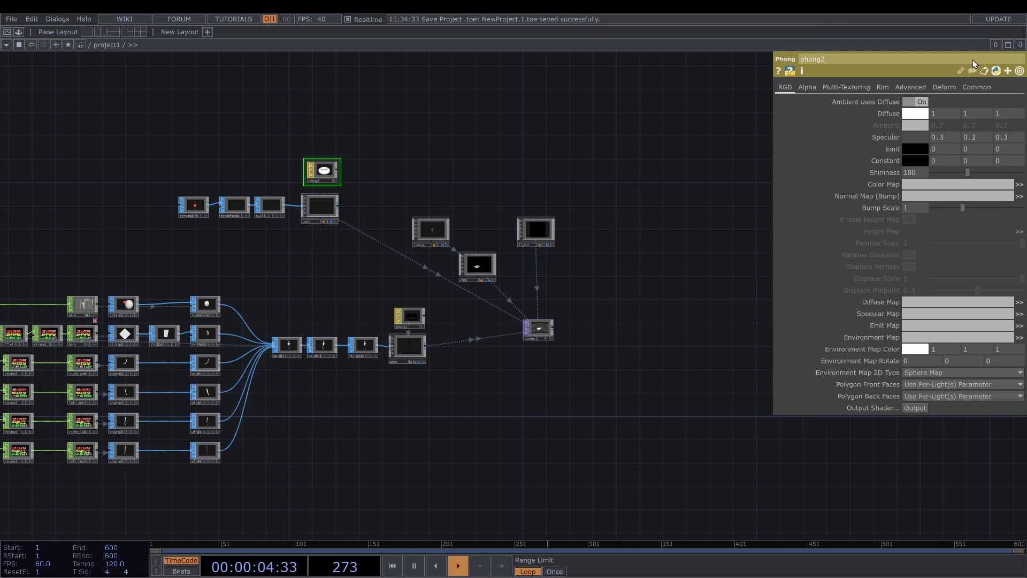
left_click(916, 151)
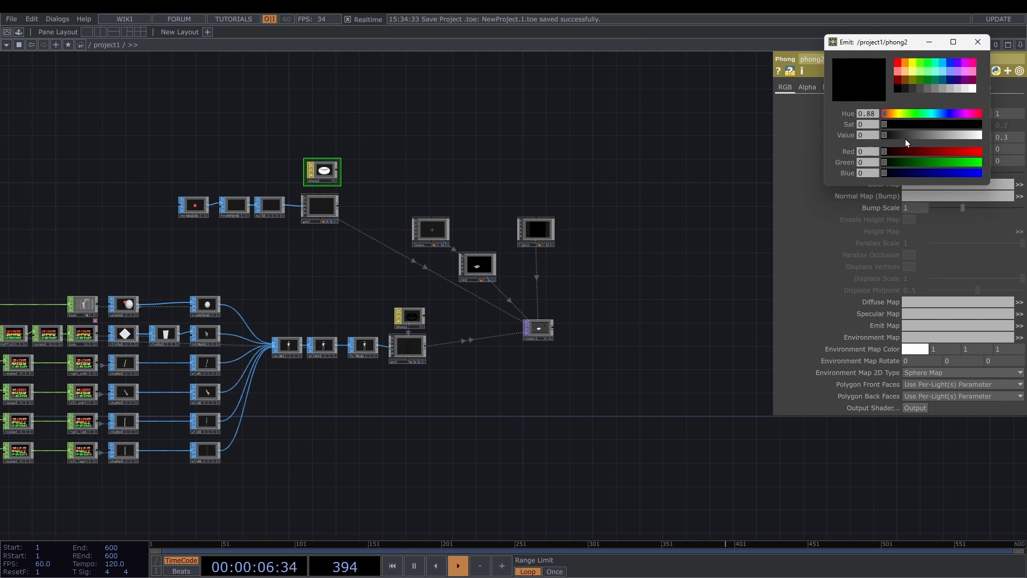
left_click(922, 89)
left_click(930, 89)
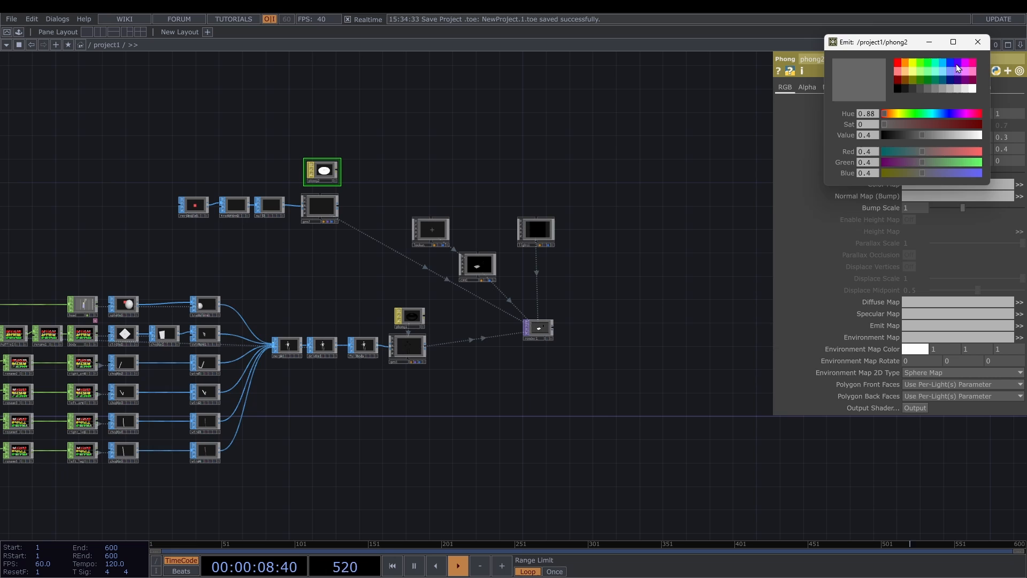
left_click(978, 42)
left_click_drag(967, 172, 942, 172)
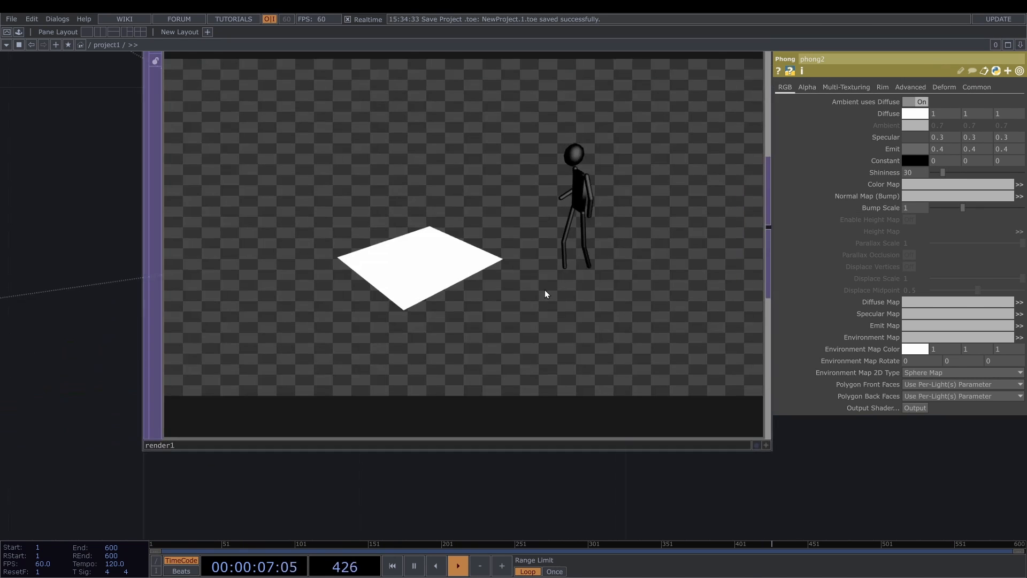
- Set the translate of the rectangle's transform2 to 0, -0.64, -2.2 and its X rotation to 12
scroll(544, 290, "down", 10)
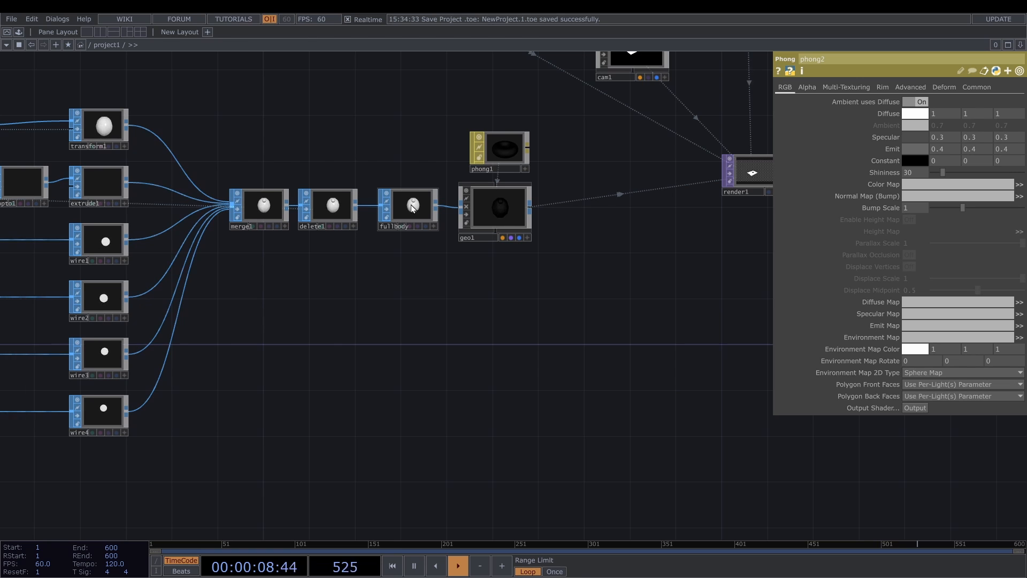
scroll(412, 207, "down", 3)
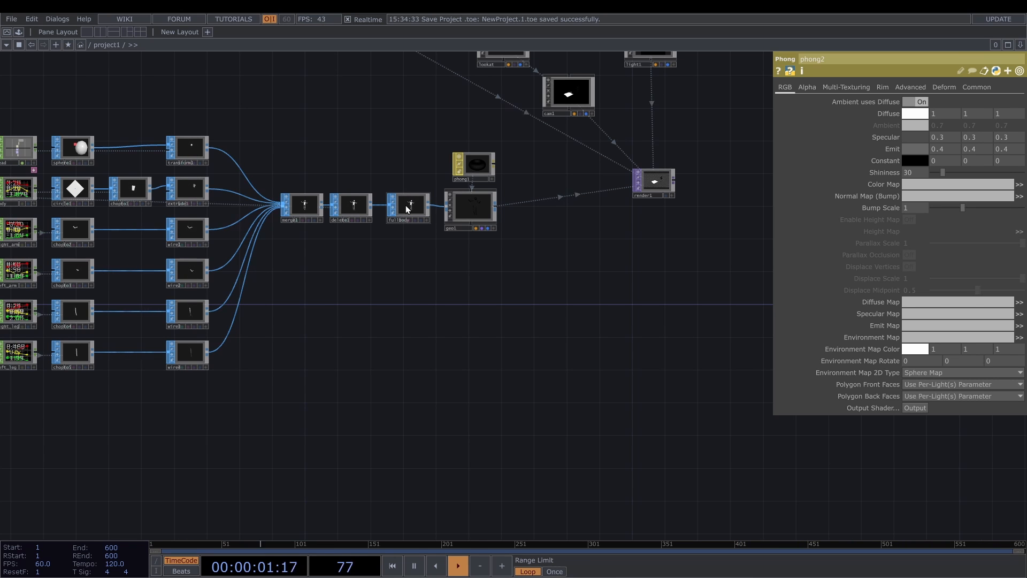
scroll(345, 167, "down", 3)
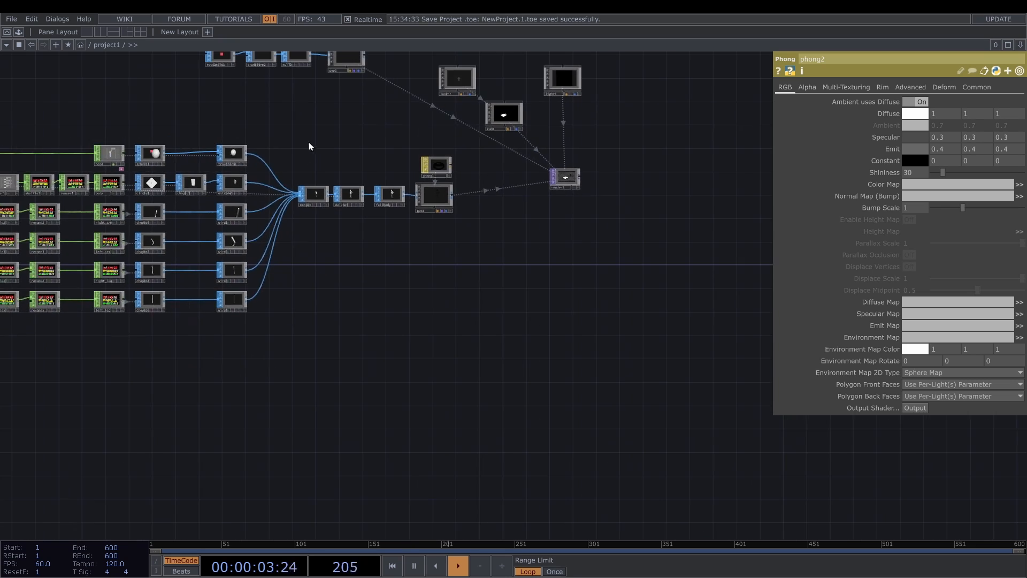
left_click_drag(268, 92, 323, 185)
scroll(314, 160, "up", 5)
left_click(318, 159)
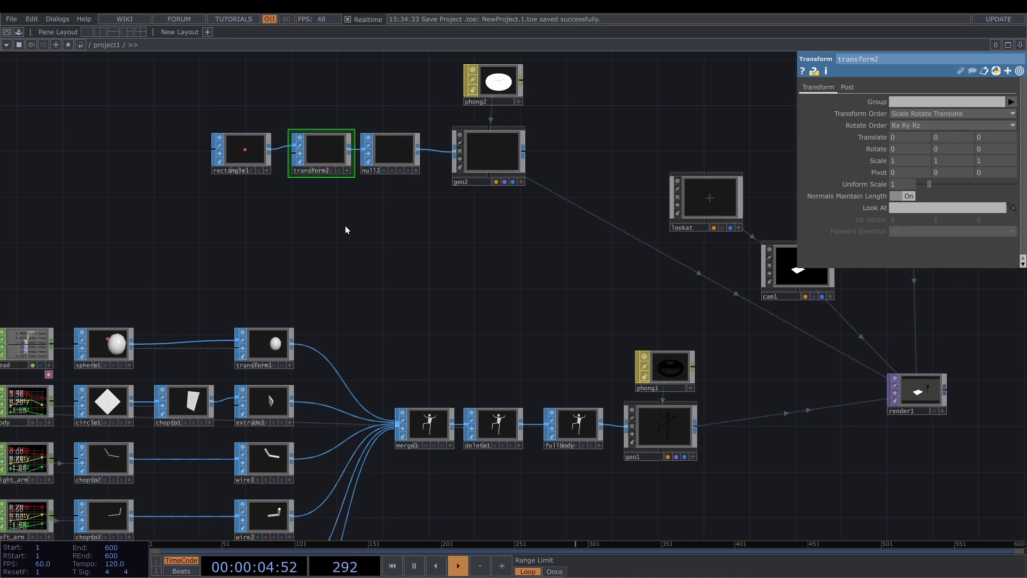
scroll(345, 230, "down", 5)
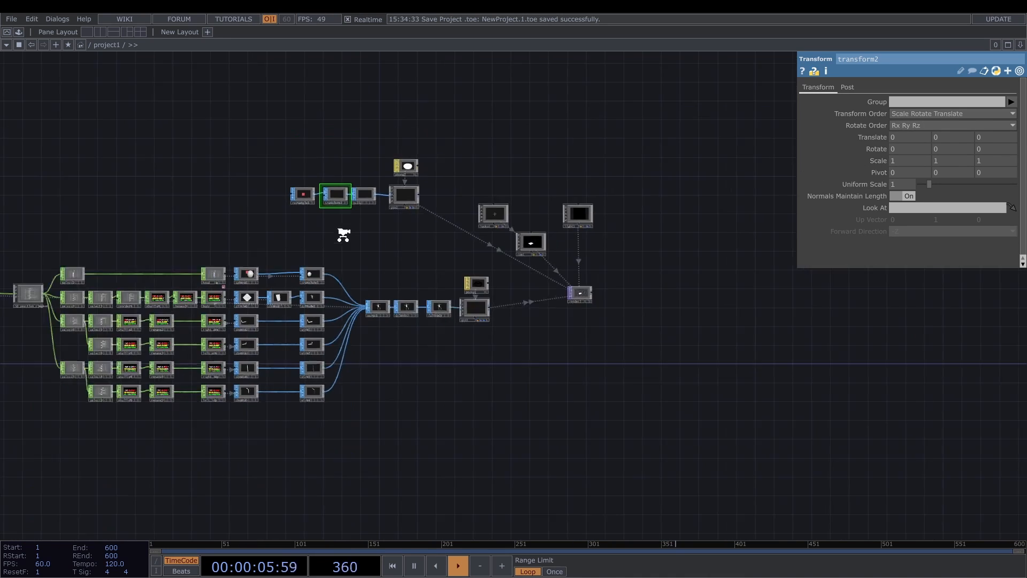
scroll(279, 249, "up", 4)
scroll(279, 249, "up", 3)
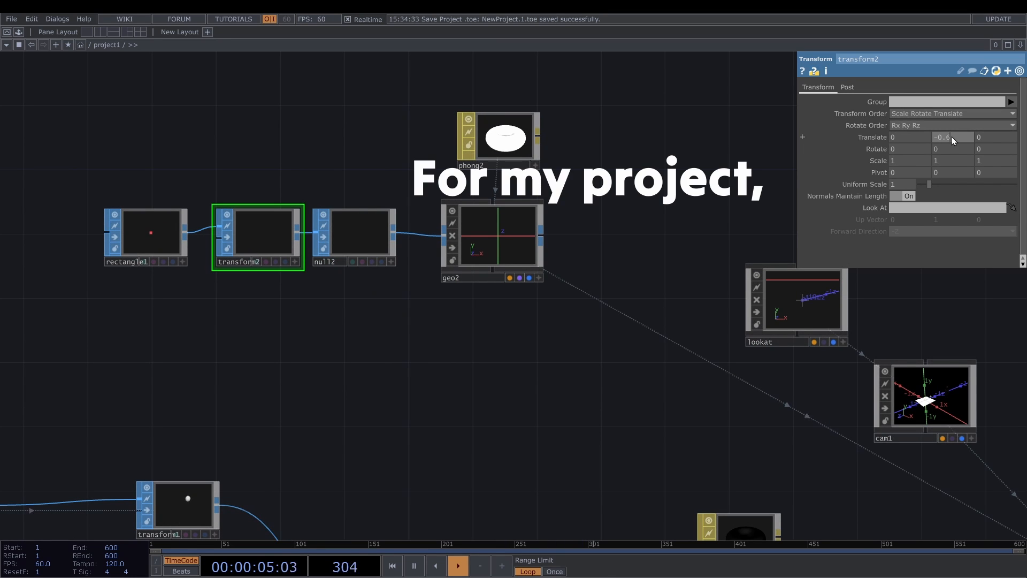
left_click(987, 138)
type("-2")
key("Return")
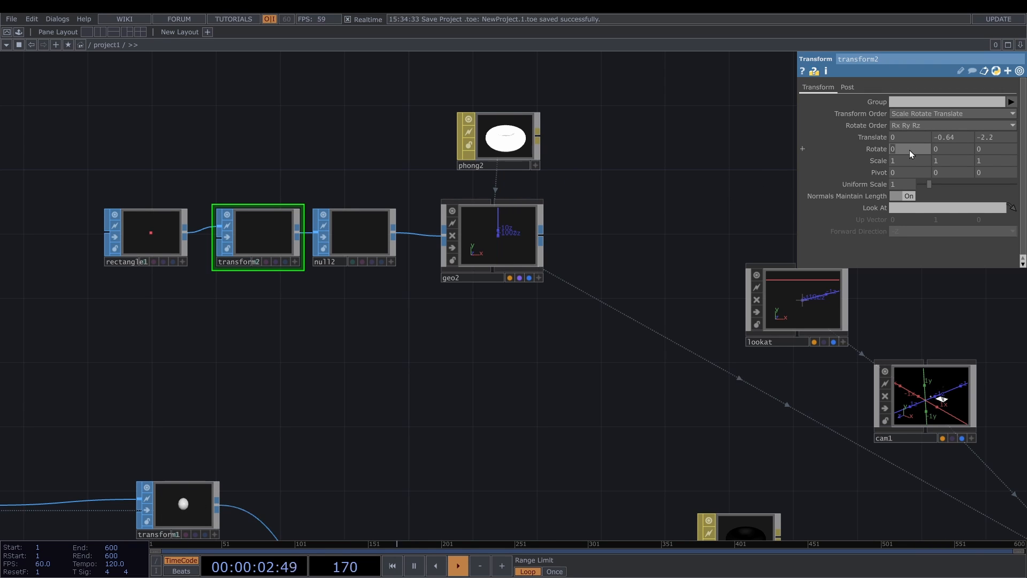
key("Return")
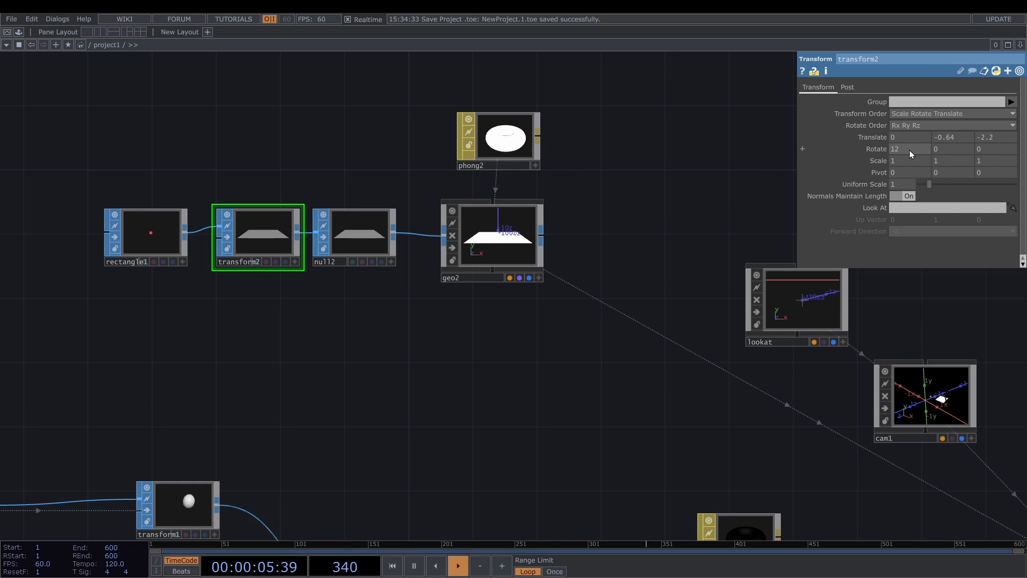
- Set transform2's uniform scale to 50 and check the enlarged floor plane in geo2's viewer and in the render
left_click(910, 184)
type("50")
key("Return")
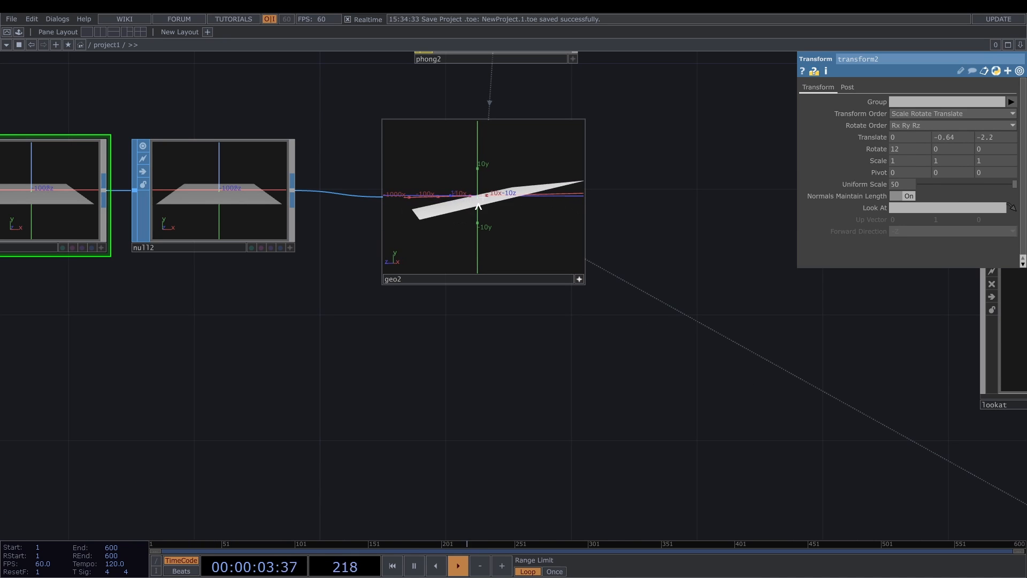
left_click_drag(478, 206, 469, 208)
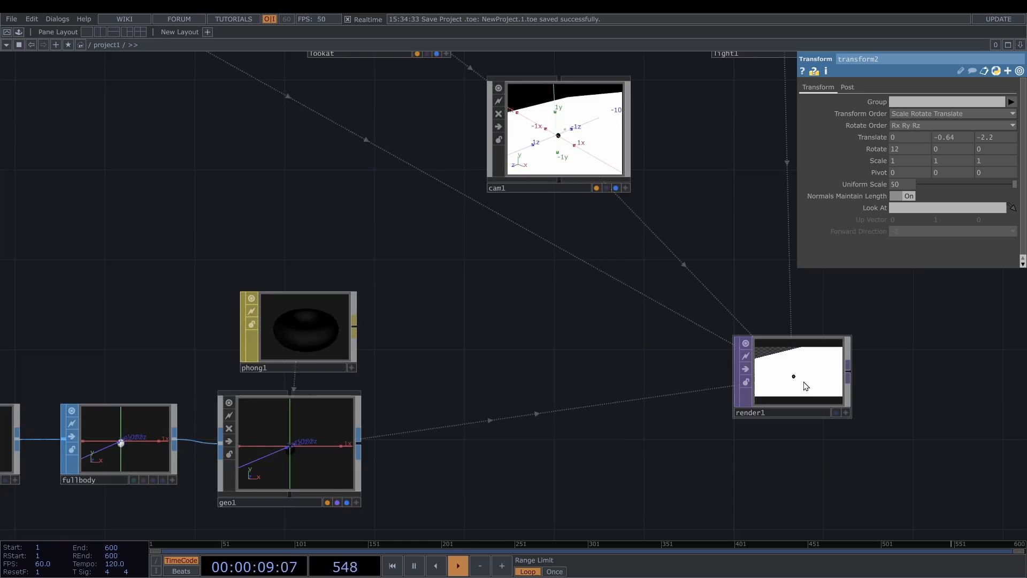
scroll(754, 374, "up", 5)
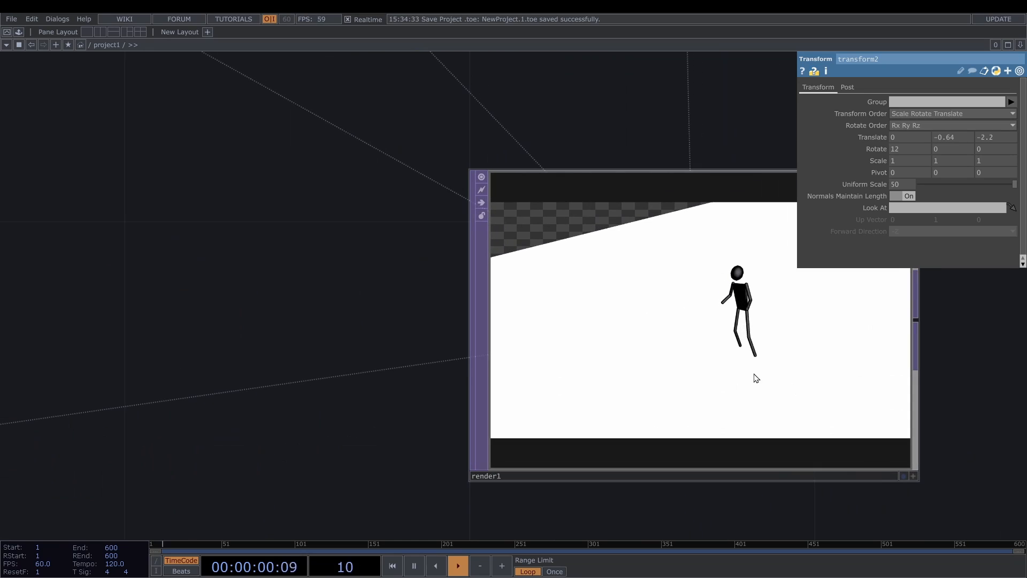
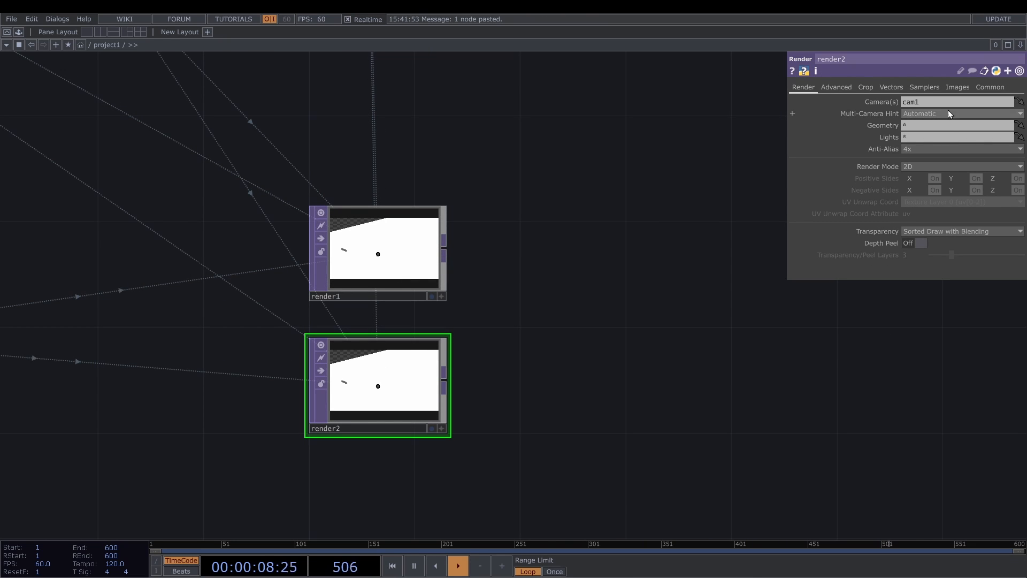
left_click(916, 127)
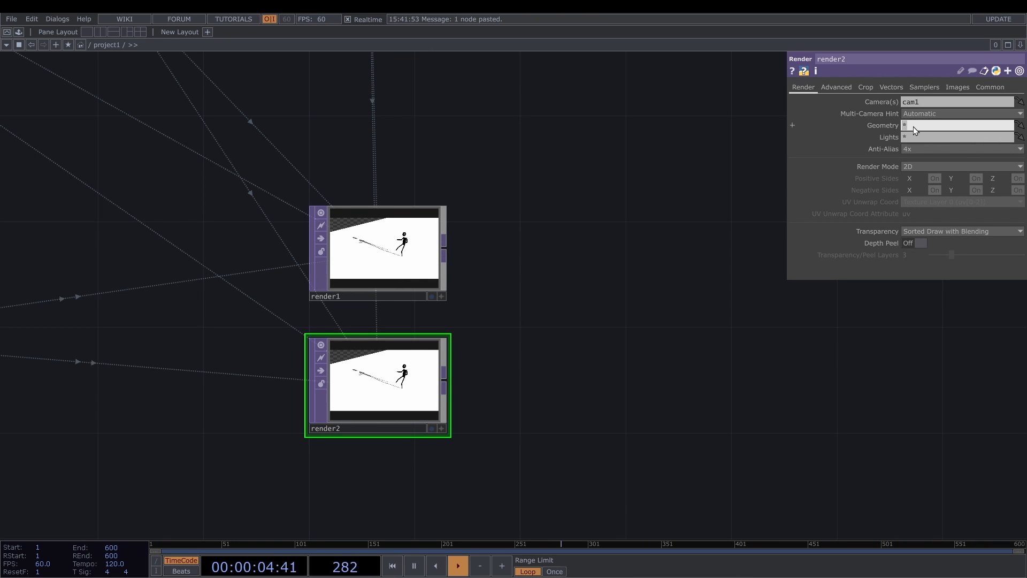
type("ge")
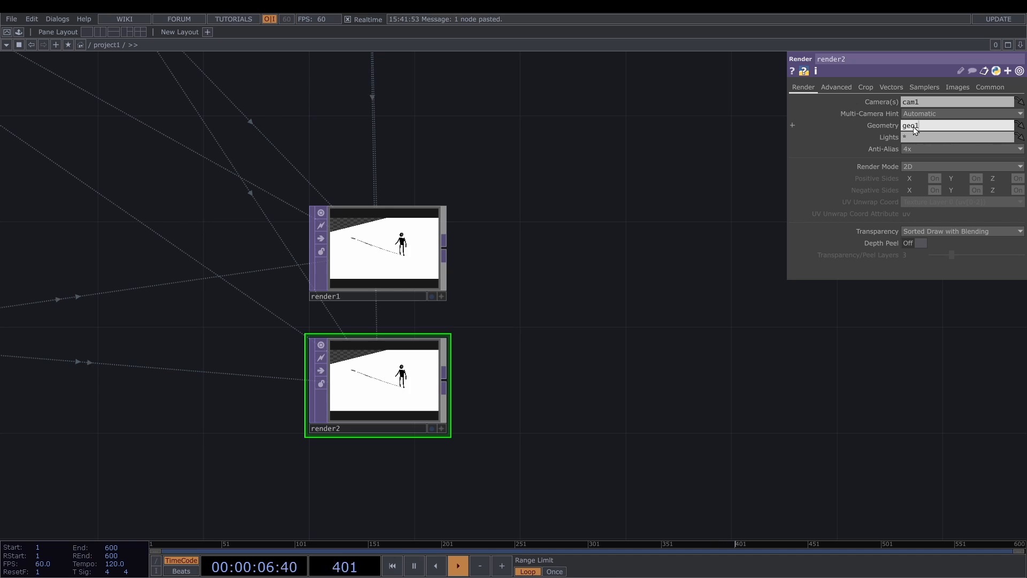
type("o1")
key("Return")
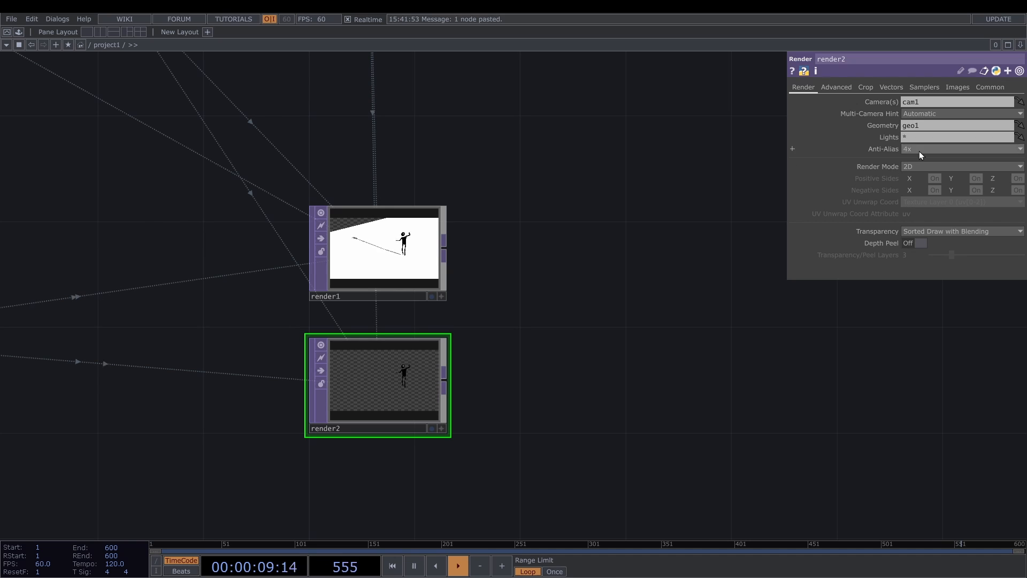
- Set render2's geometry to the floor's geo2 and render1's geometry to the body's geo1
scroll(556, 158, "down", 5)
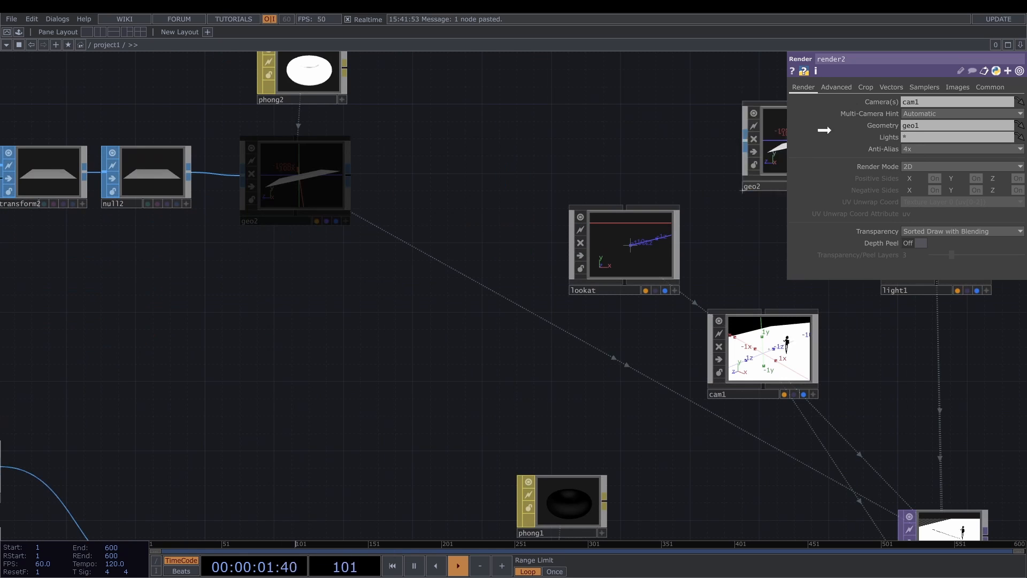
scroll(527, 108, "down", 3)
left_click(693, 239)
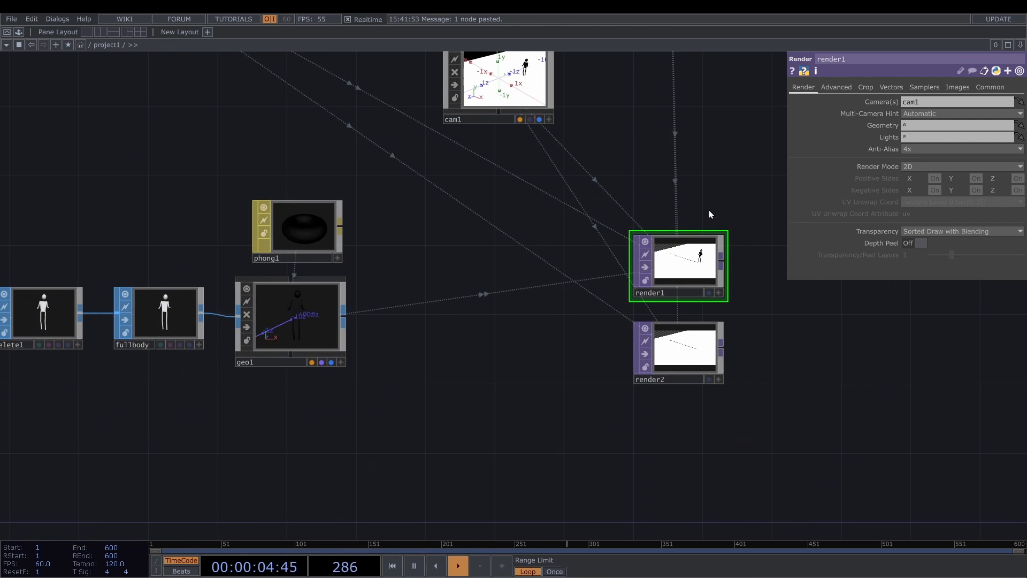
scroll(709, 192, "down", 4)
scroll(577, 270, "up", 4)
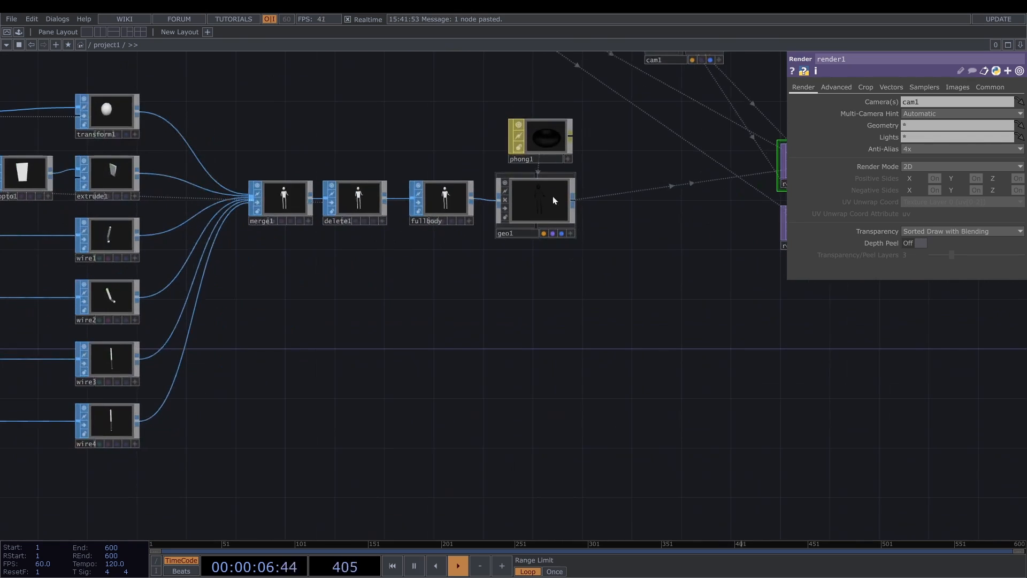
left_click_drag(553, 196, 905, 131)
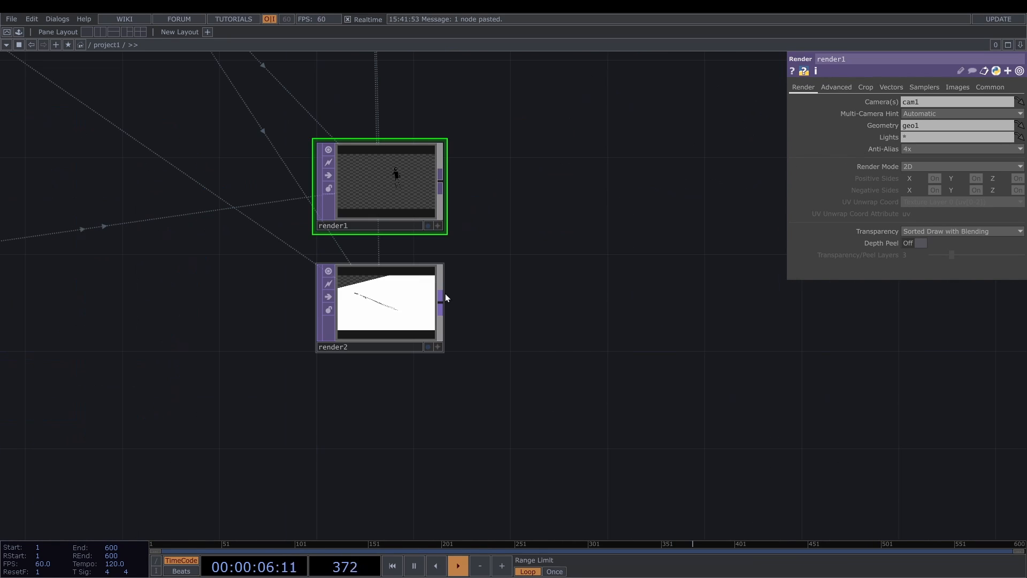
- Add a Blur TOP after render2 and check the parameters of light1 and the blur
key("Tab")
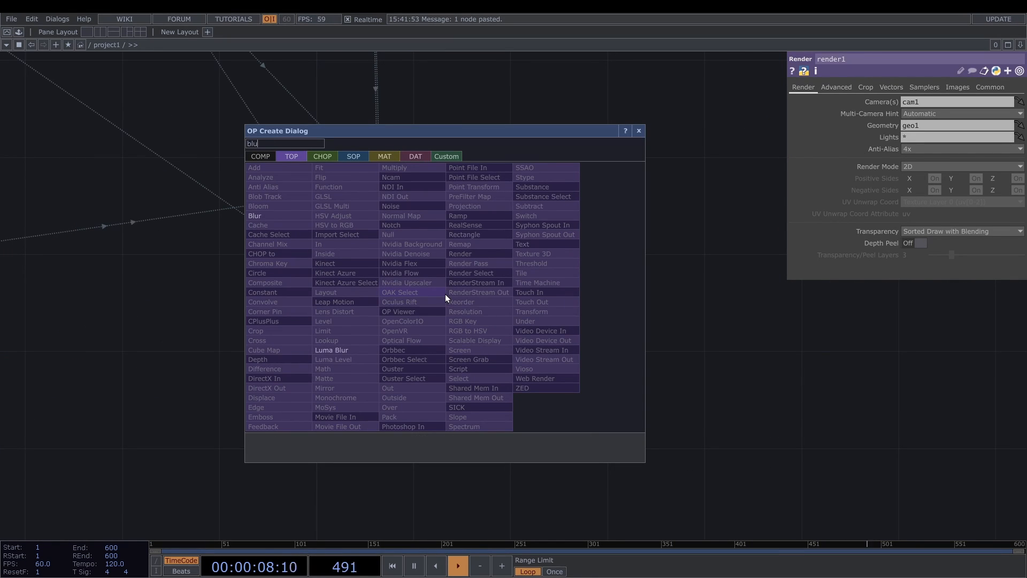
left_click(296, 216)
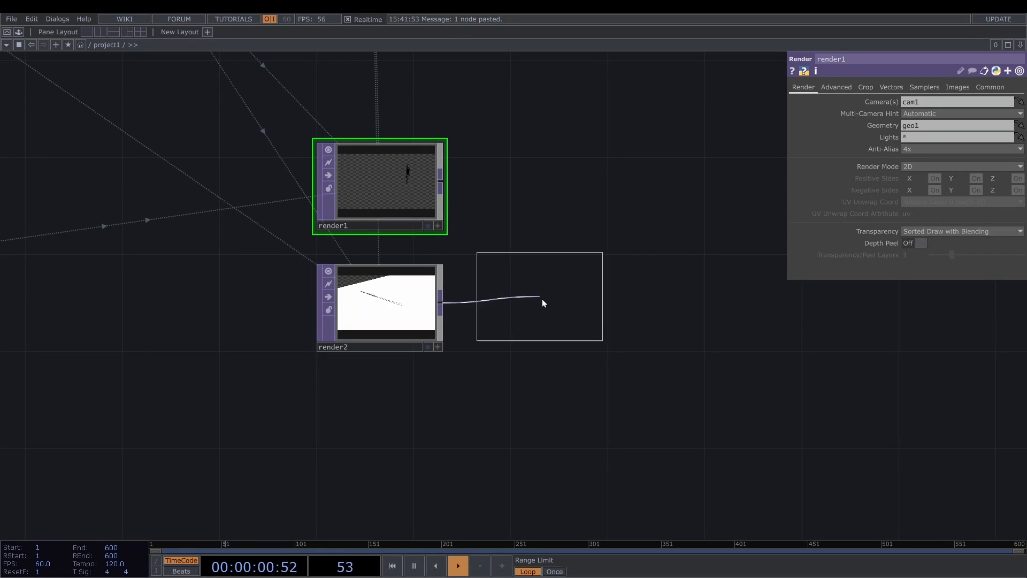
left_click(553, 310)
scroll(557, 310, "down", 4)
left_click_drag(501, 127, 470, 231)
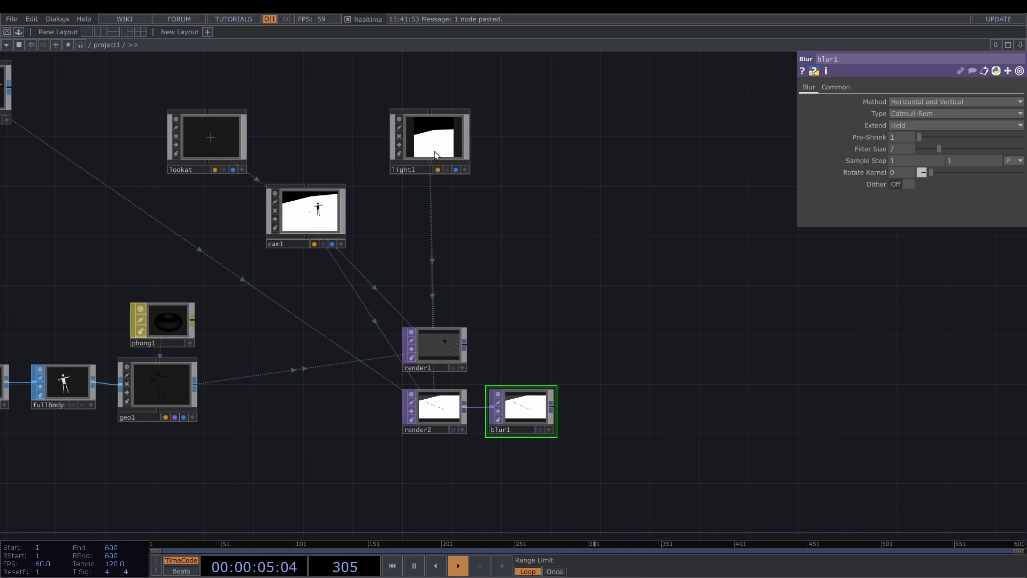
left_click(435, 155)
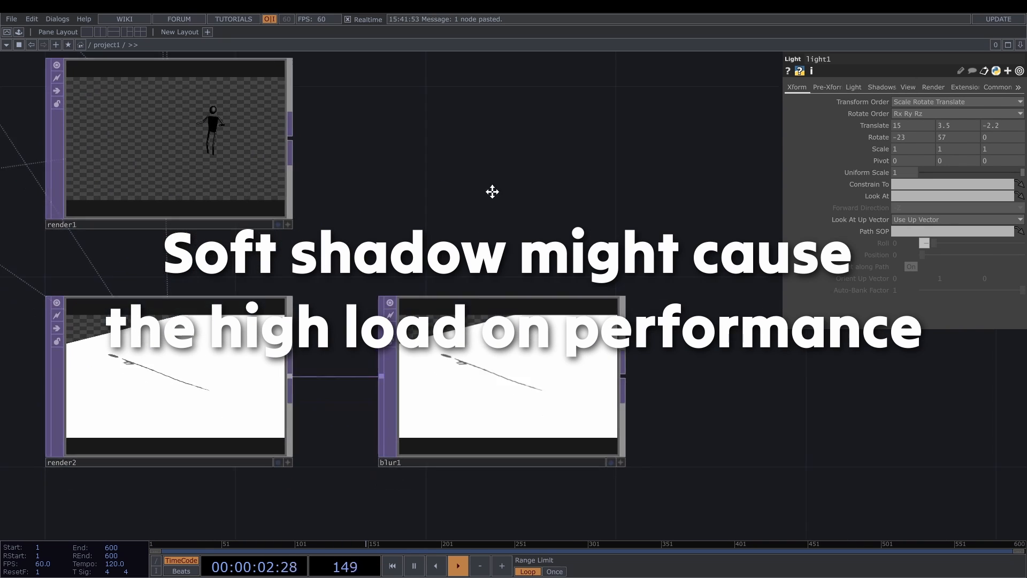
left_click(551, 307)
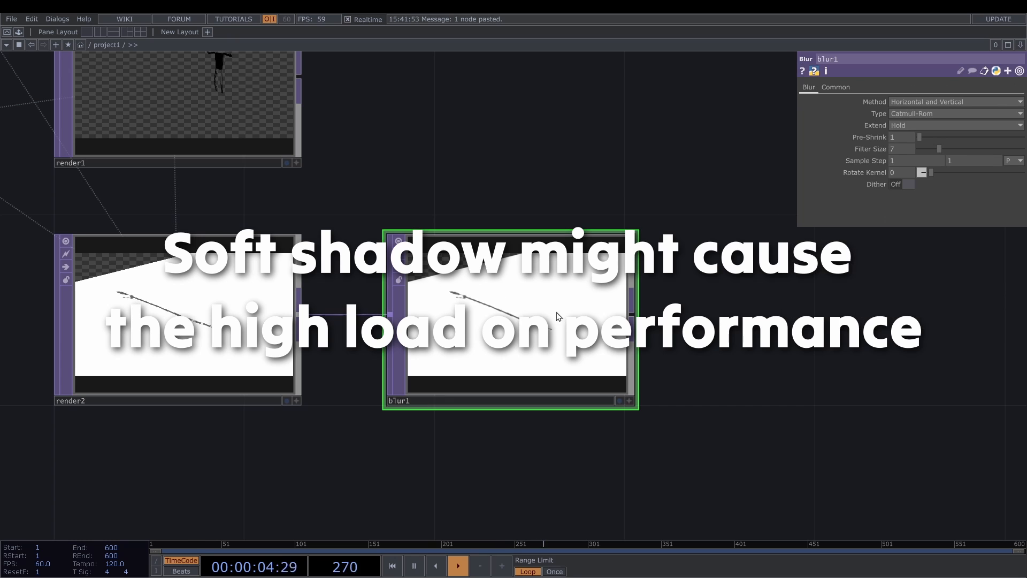
- Add a Bloom TOP after render1 with pre-black level 0.86, bloom intensity 0.98 and min bloom radius 0.4
scroll(366, 148, "down", 4)
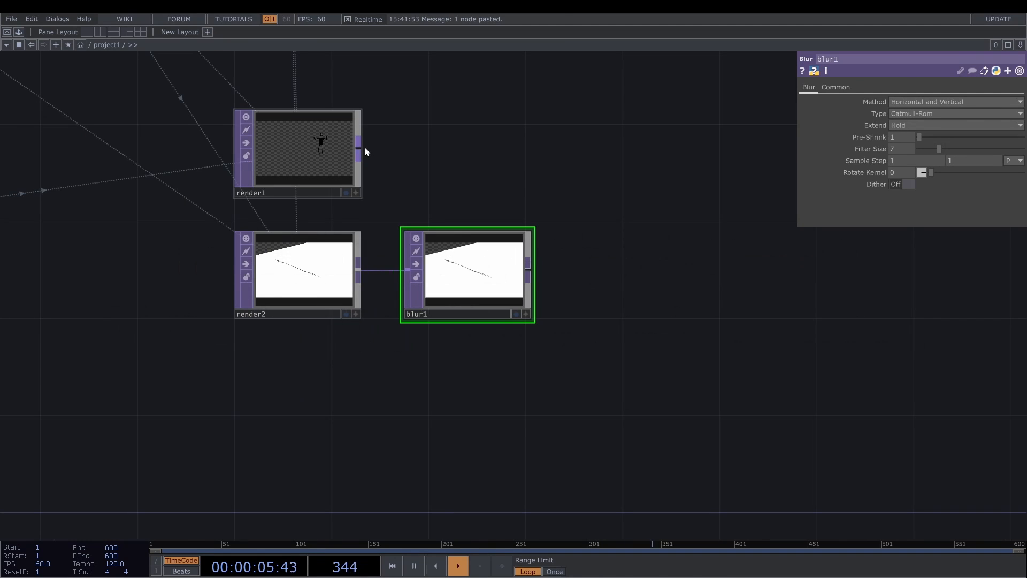
key("Tab")
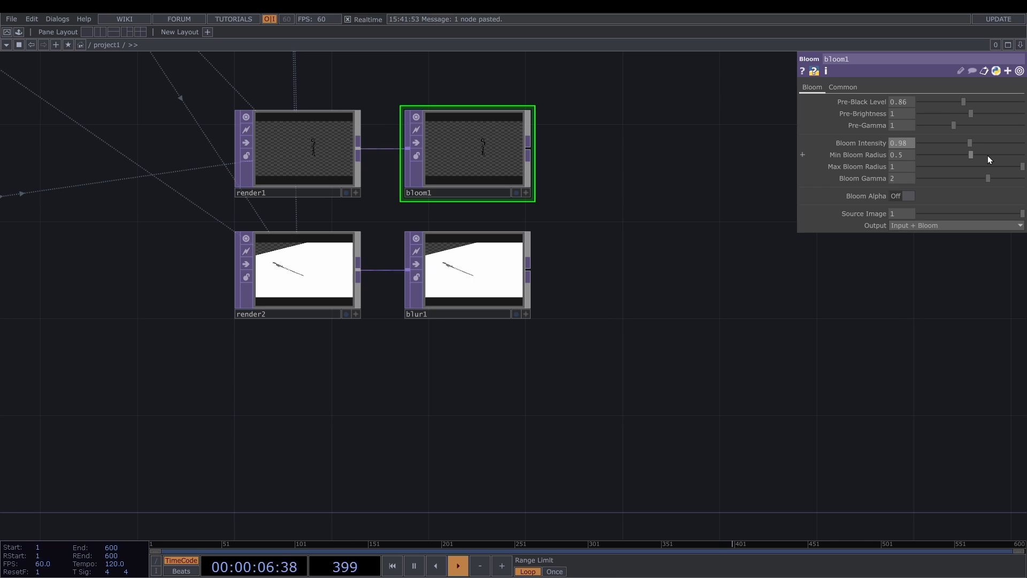
scroll(906, 152, "down", 1)
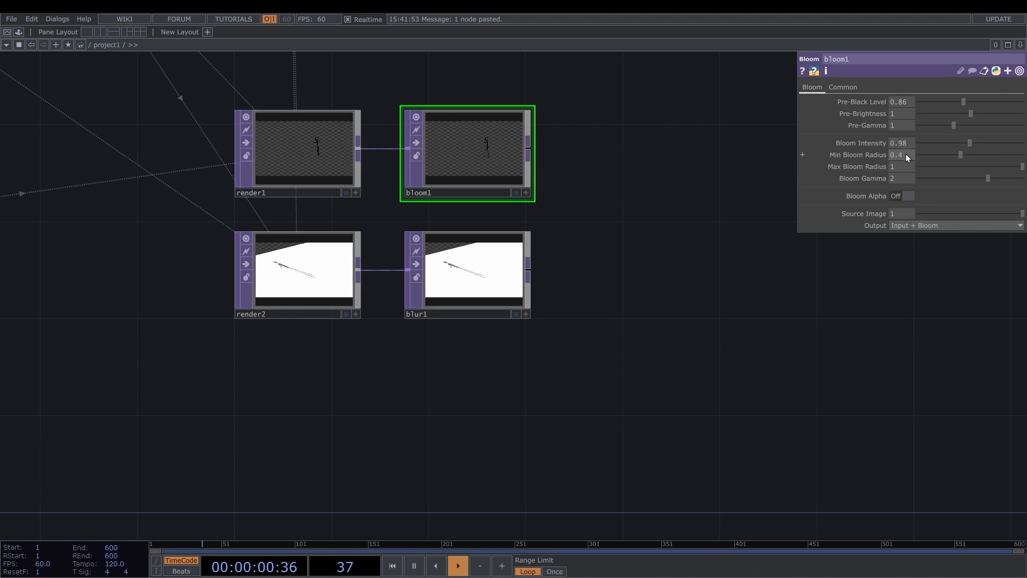
- Add a Composite TOP with bloom1 and blur1 as its inputs and set its operation to Over
right_click(534, 155)
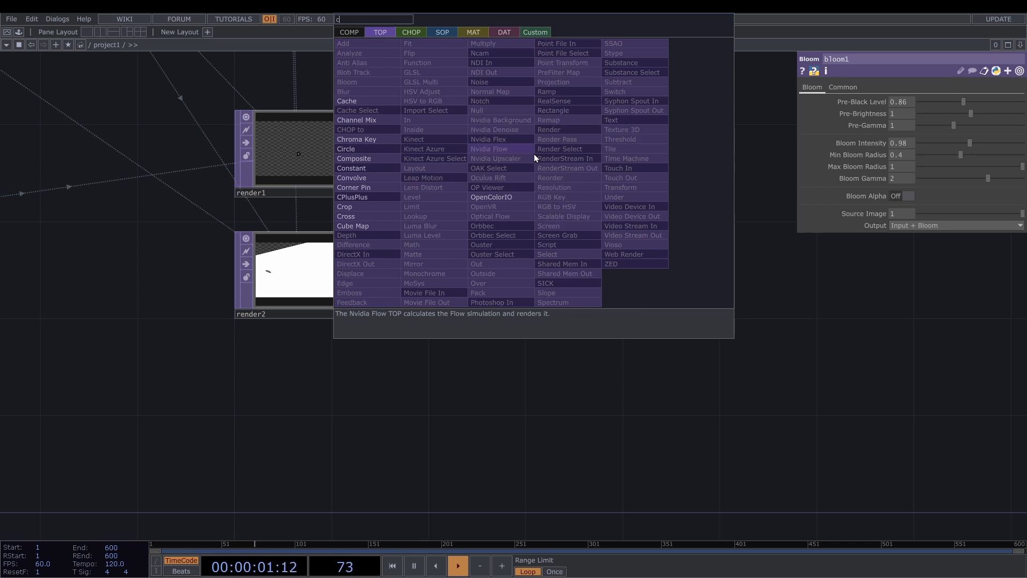
left_click(353, 158)
left_click(724, 289)
left_click(973, 148)
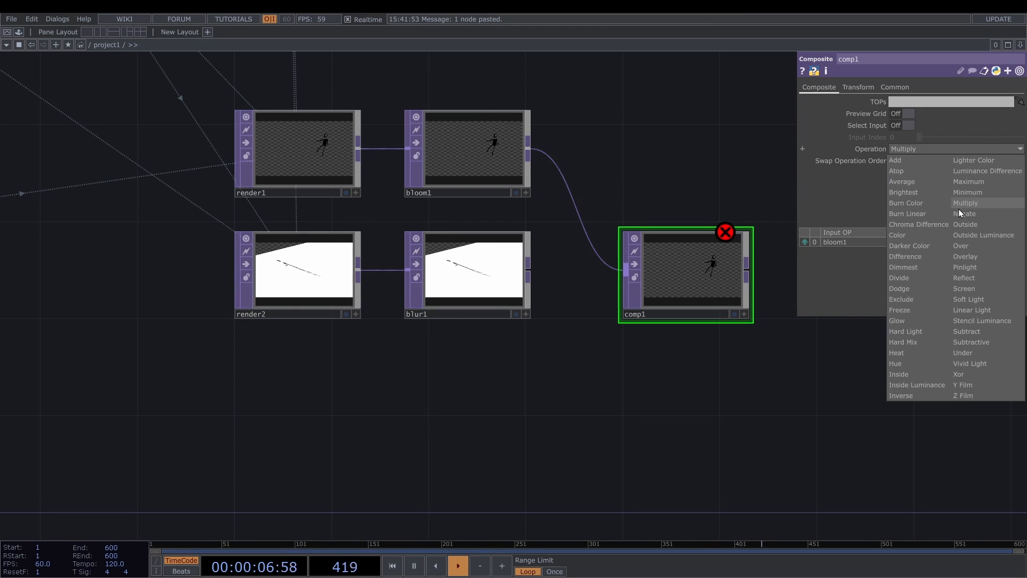
left_click(963, 245)
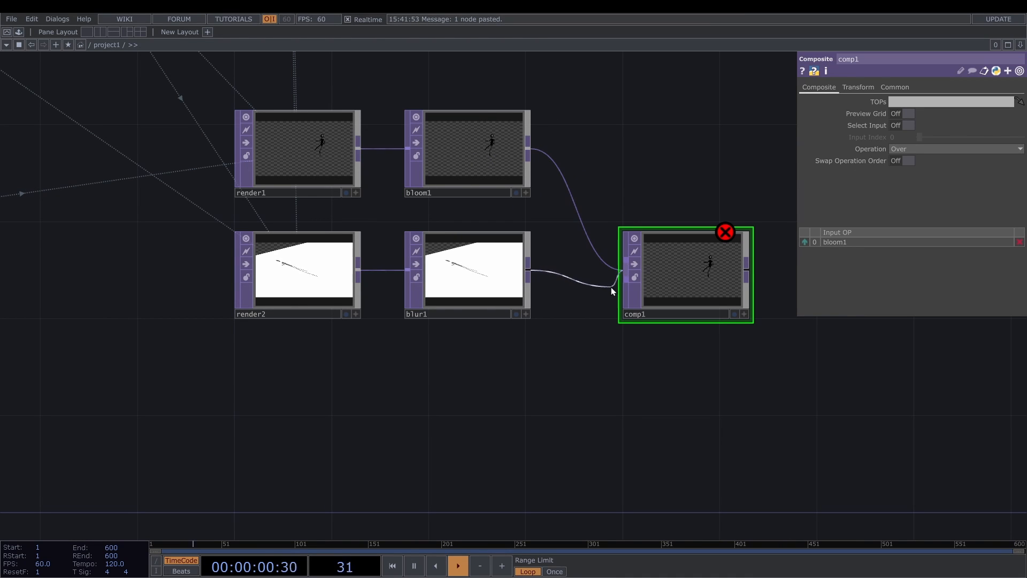
left_click_drag(610, 287, 624, 271)
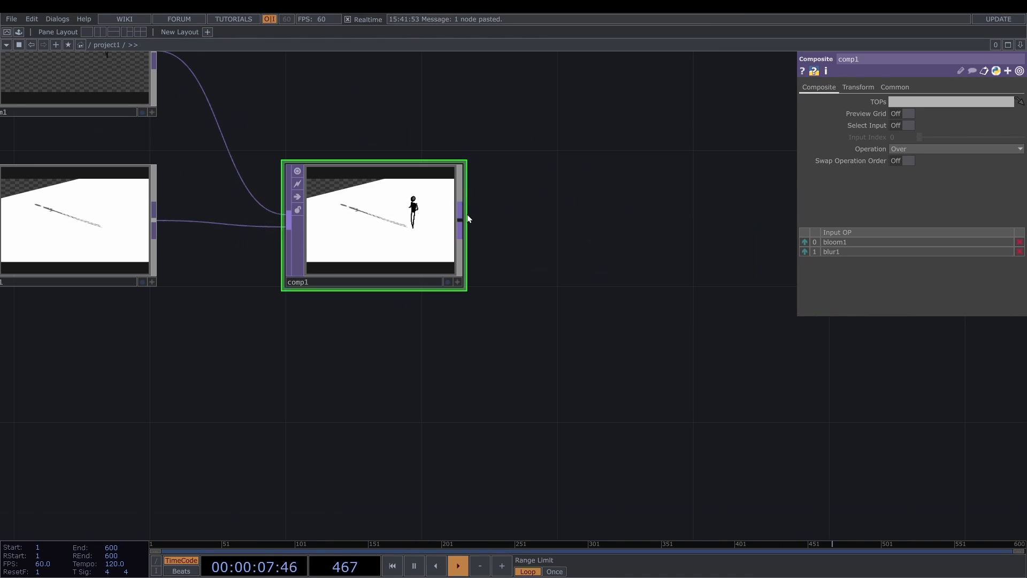
- Add a Transform TOP after comp1
left_click(467, 214)
type("tr")
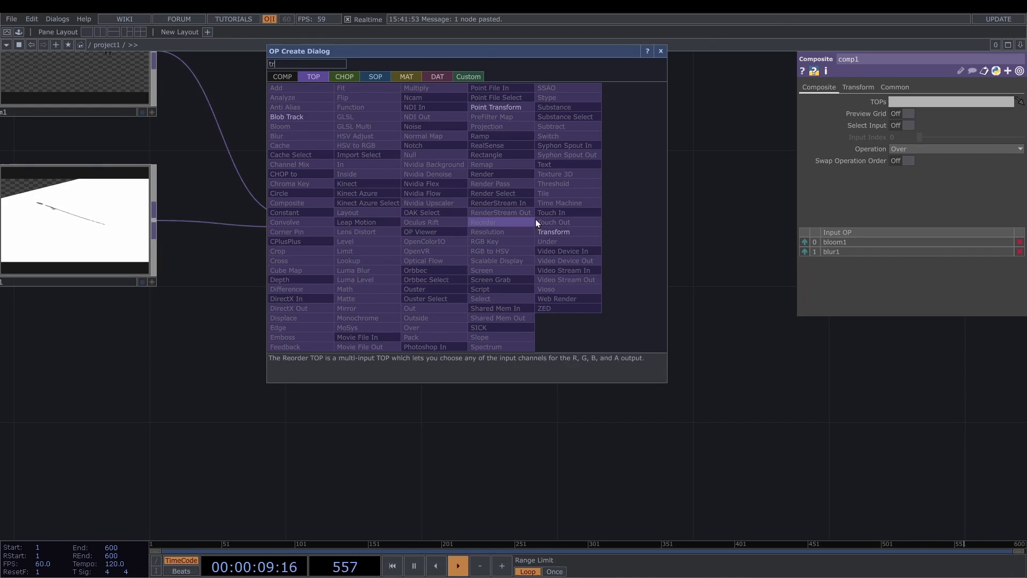
left_click(554, 231)
left_click(611, 224)
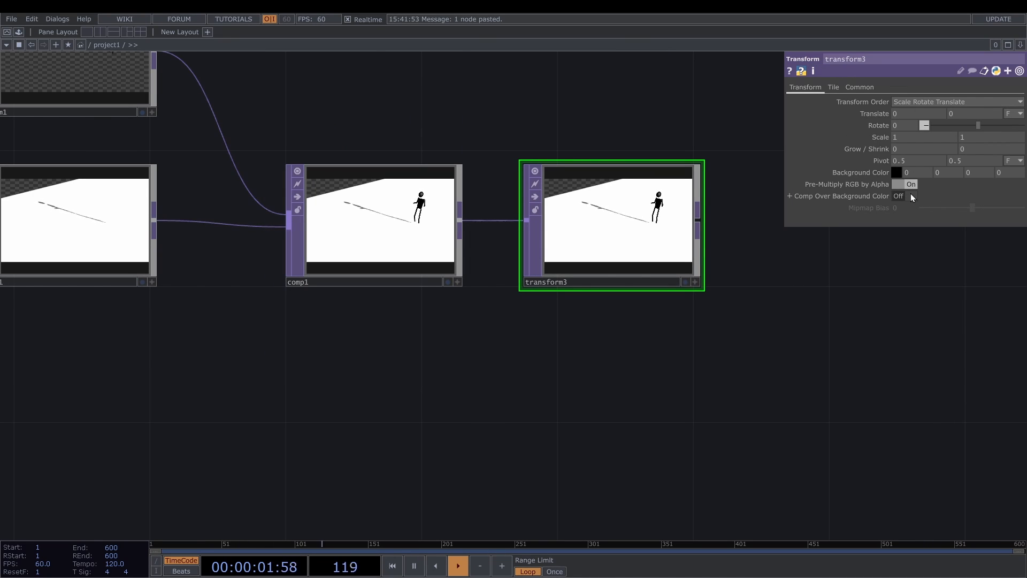
- Enable Comp Over Background Color on transform3 and set its background color to opaque white (1, 1, 1, 1)
left_click(911, 197)
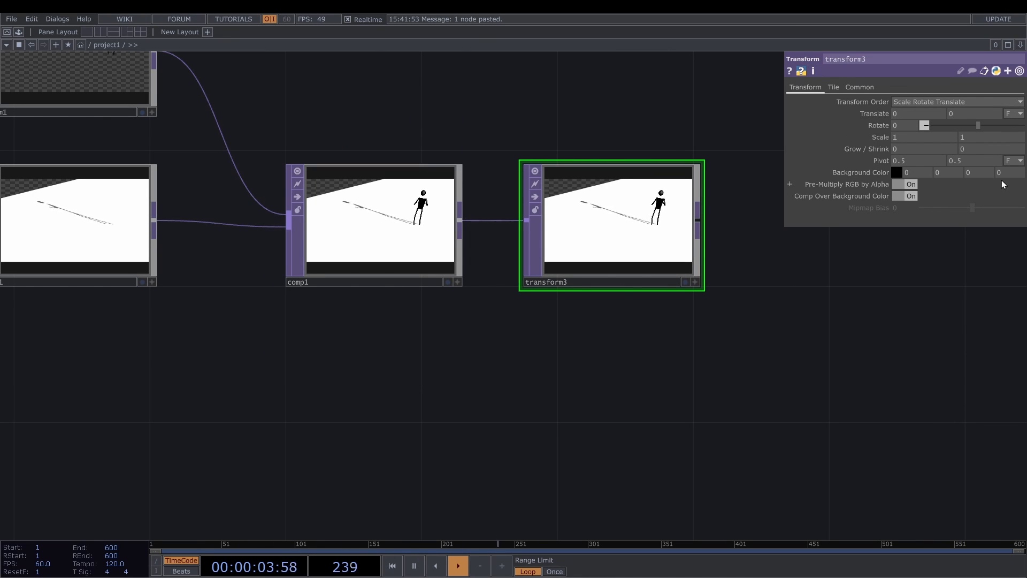
left_click(896, 175)
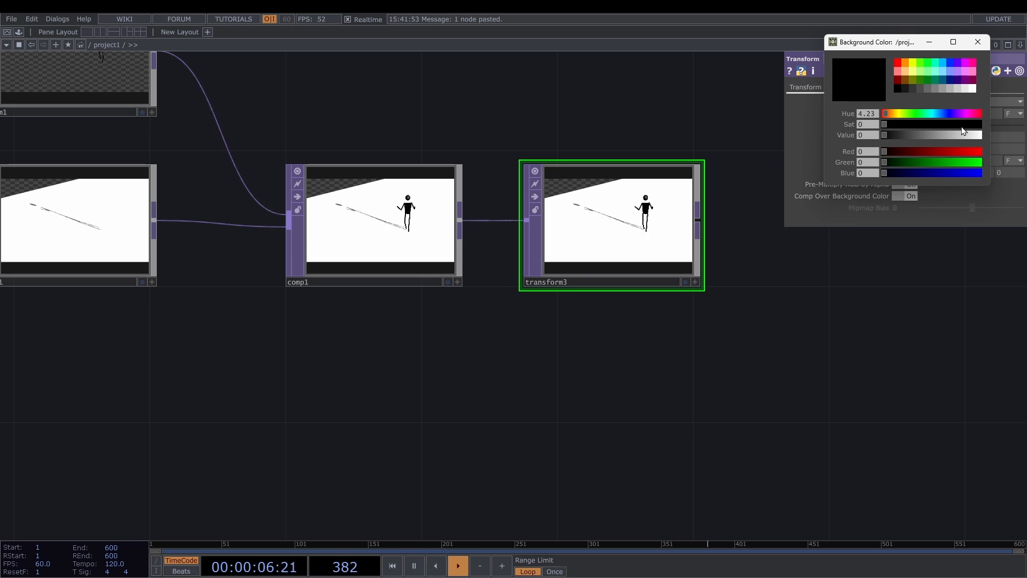
left_click(972, 89)
left_click(980, 47)
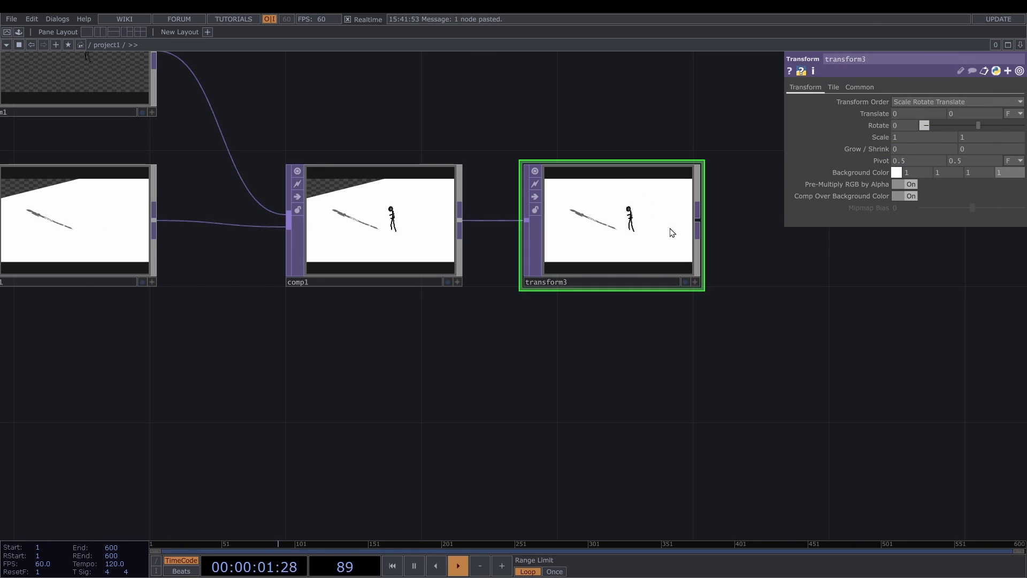
- Add a Null TOP after transform3
key("Tab")
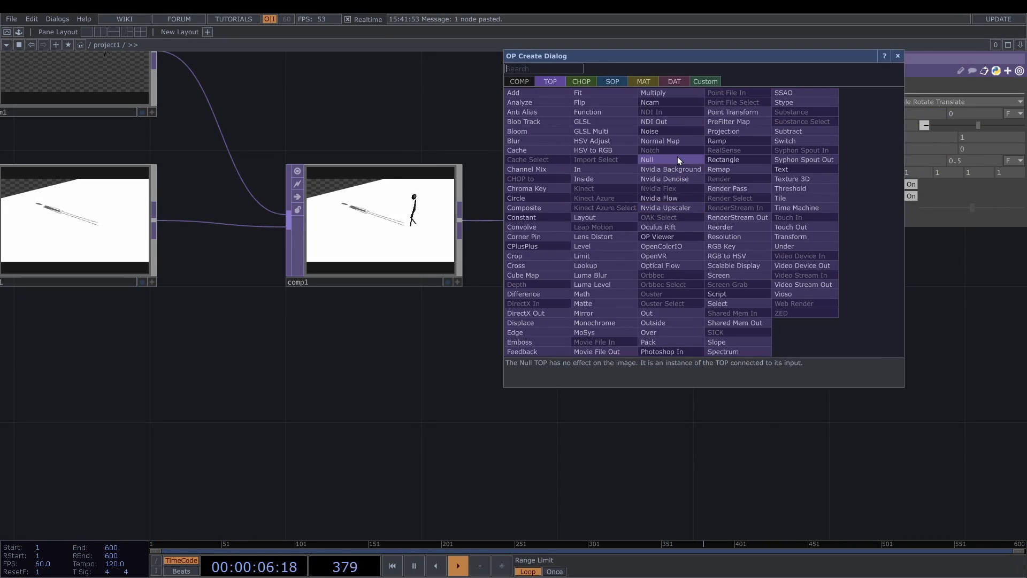
left_click(677, 157)
left_click(780, 214)
left_click_drag(748, 327, 420, 322)
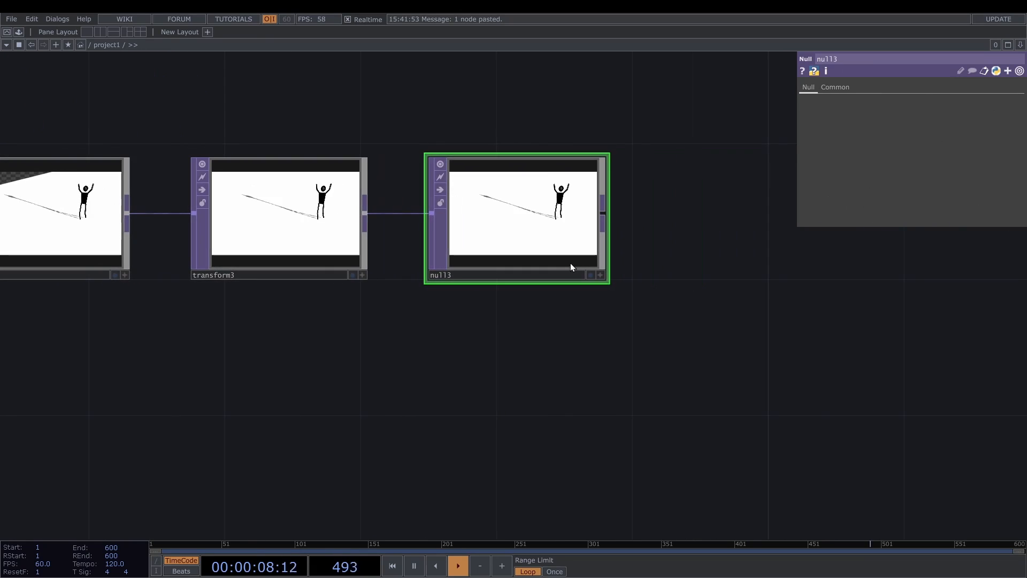
- Show null3 as the network backdrop to check the final render, and turn the backdrop off again
scroll(573, 265, "up", 3)
left_click(599, 284)
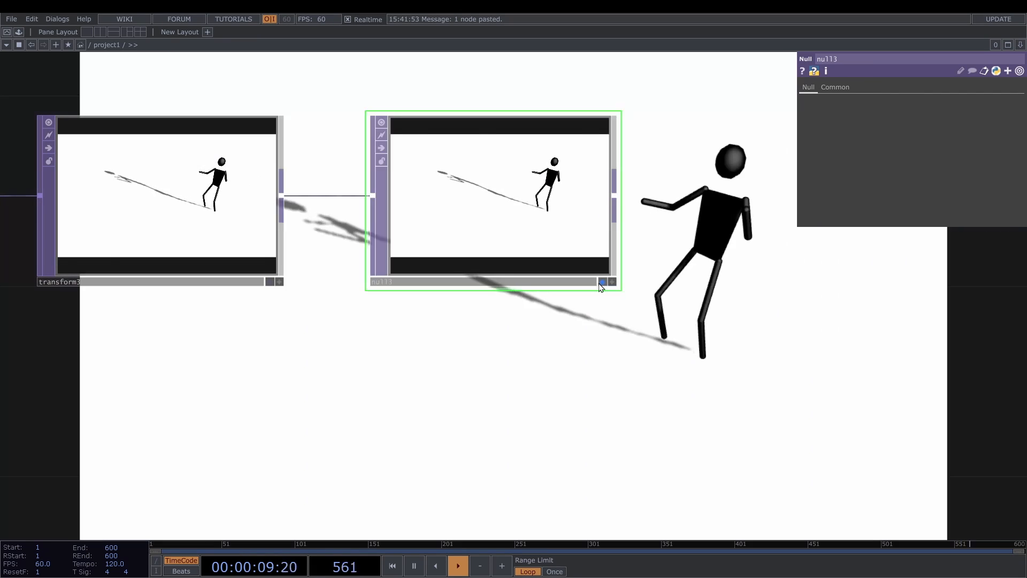
scroll(602, 287, "down", 3)
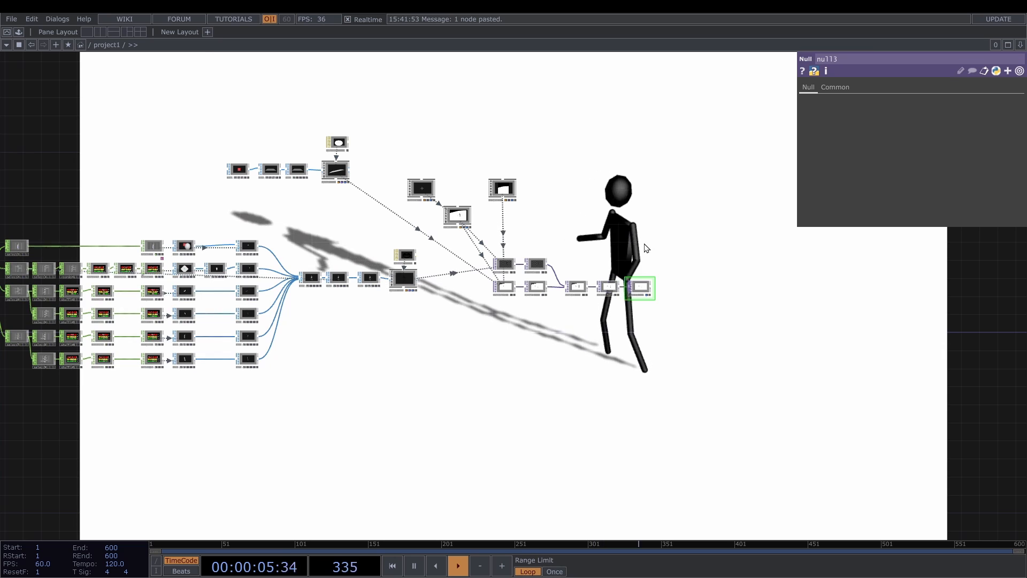
left_click(641, 310)
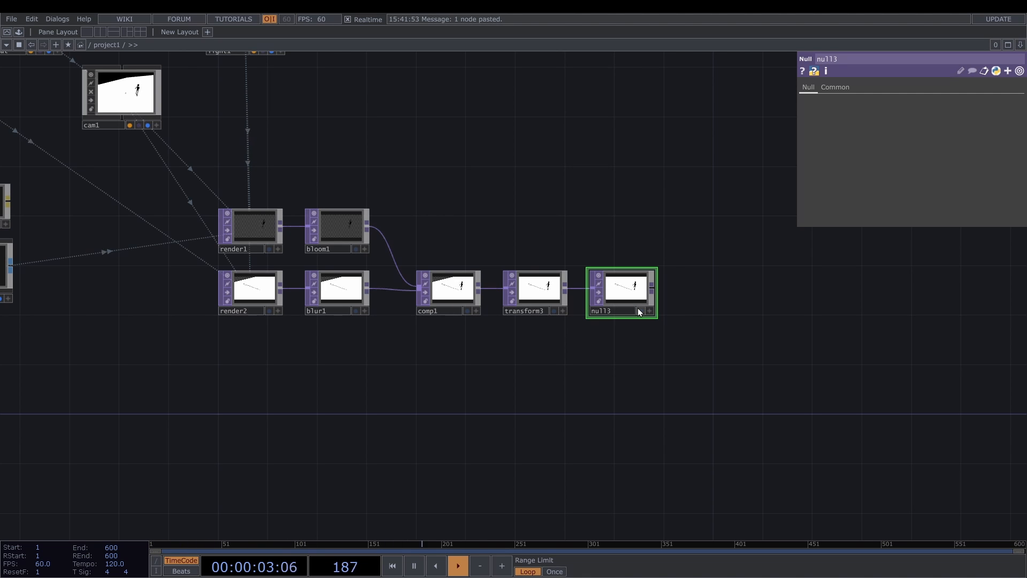
- Move the arm and leg node rows down together to free space beneath the body row
scroll(638, 307, "down", 5)
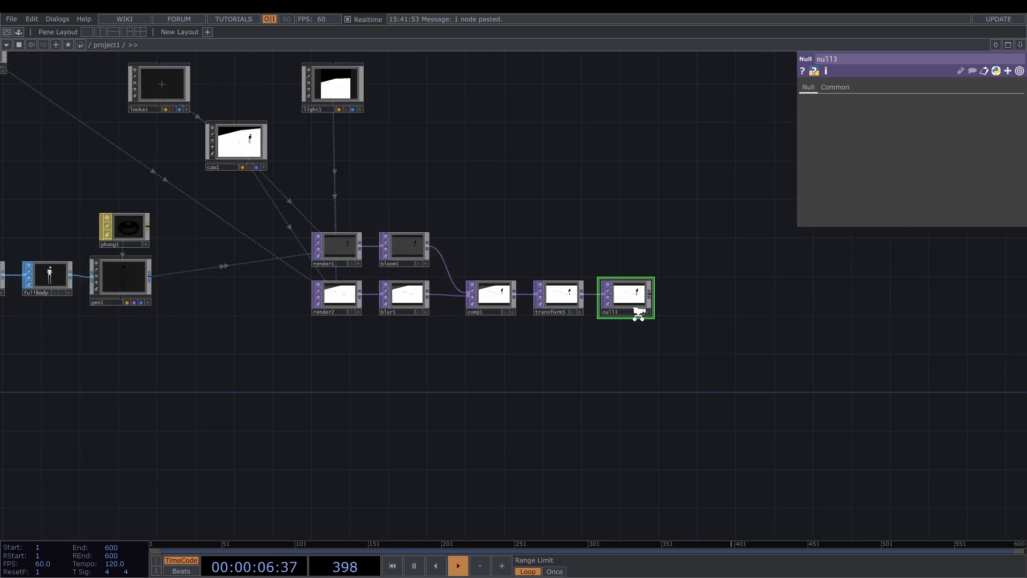
scroll(189, 229, "up", 10)
left_click(189, 229)
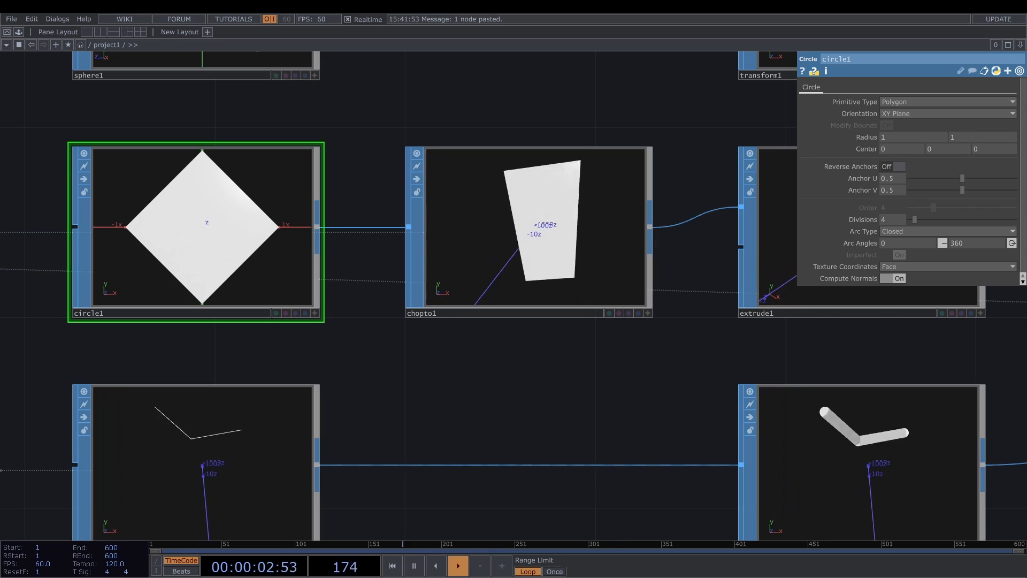
scroll(224, 215, "down", 10)
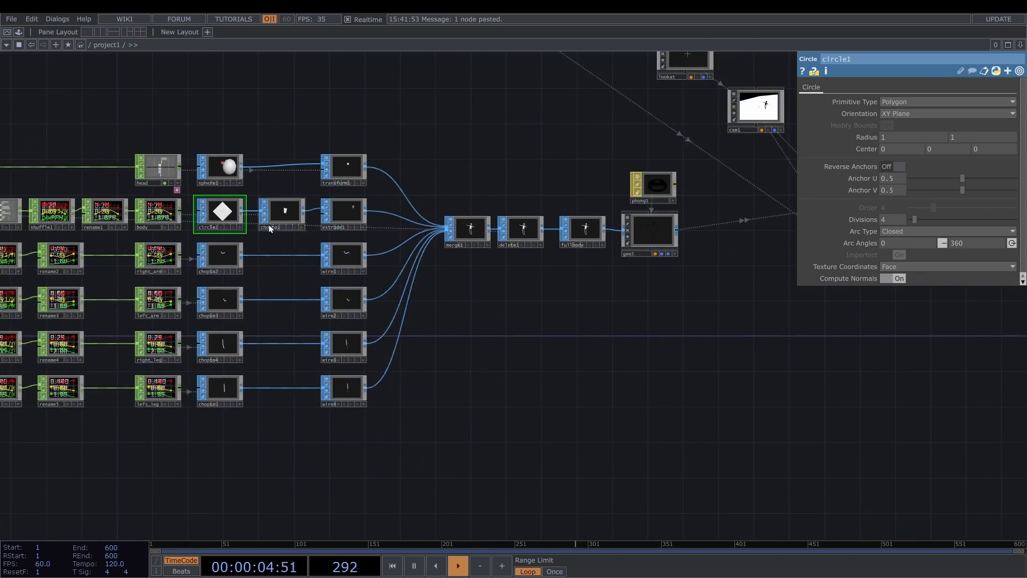
scroll(290, 217, "up", 5)
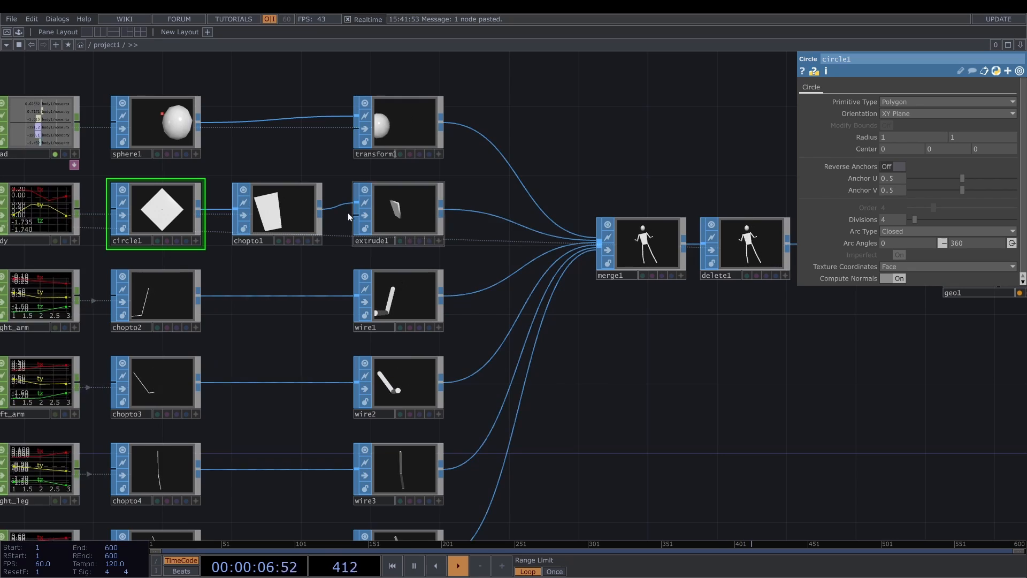
scroll(288, 265, "up", 3)
left_click_drag(288, 265, 351, 236)
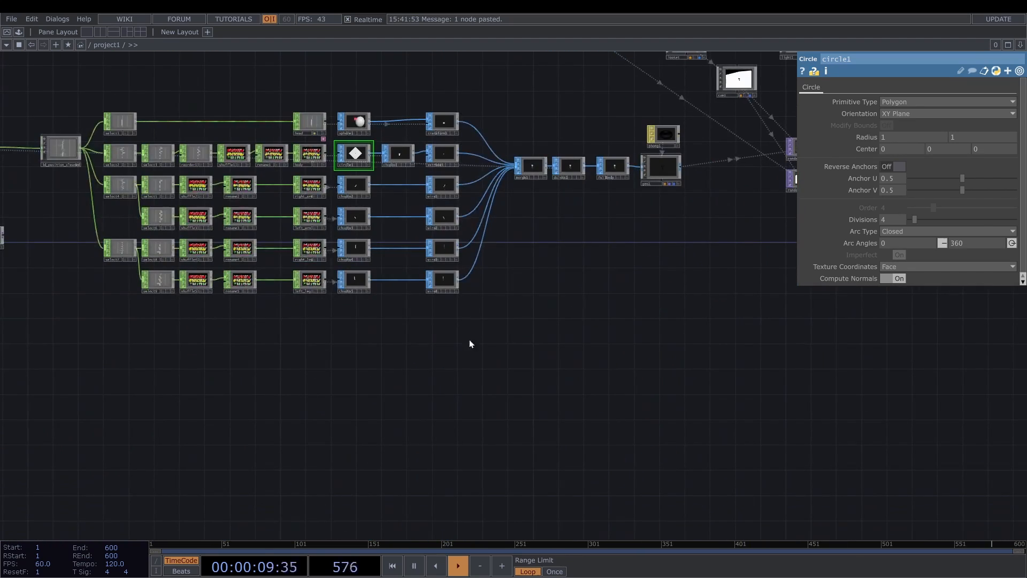
right_click_drag(470, 342, 104, 174)
left_click(125, 186)
left_click_drag(125, 186, 126, 235)
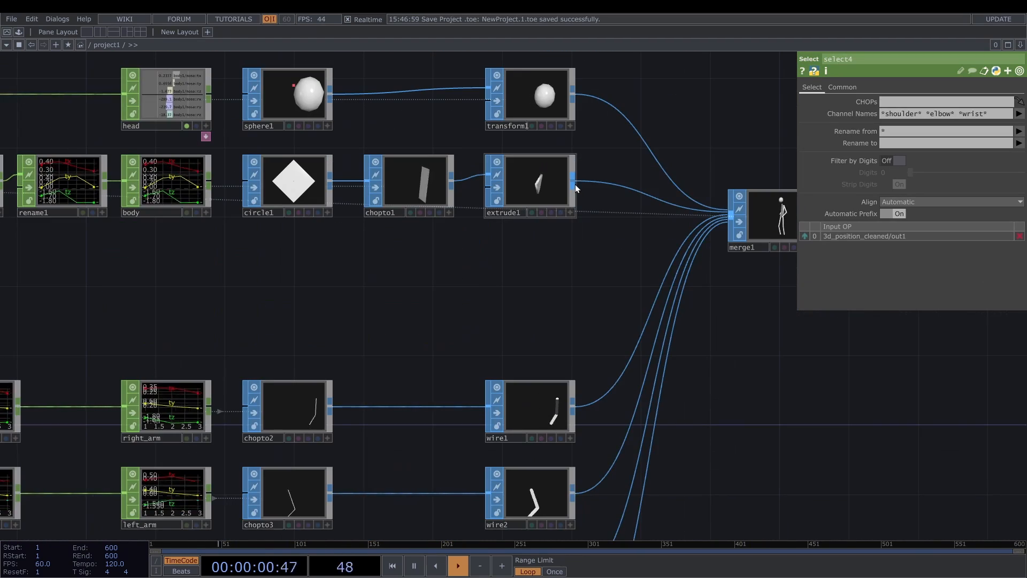
- Add a Sprinkle SOP fed by extrude1 below it, and place a copy of extrude1 beside the sprinkle
left_click_drag(575, 184, 389, 300)
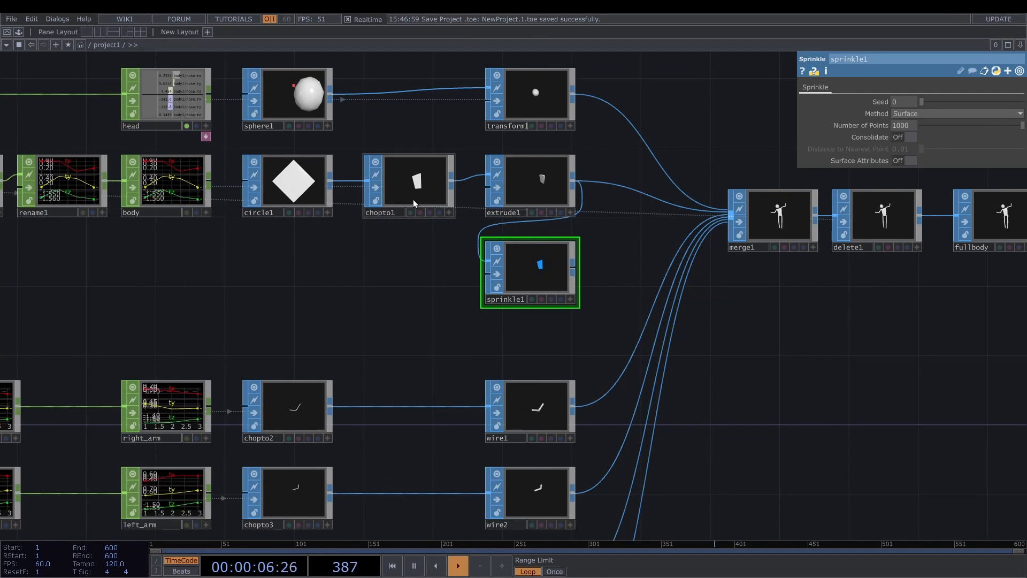
left_click(547, 185)
key("ctrl+c")
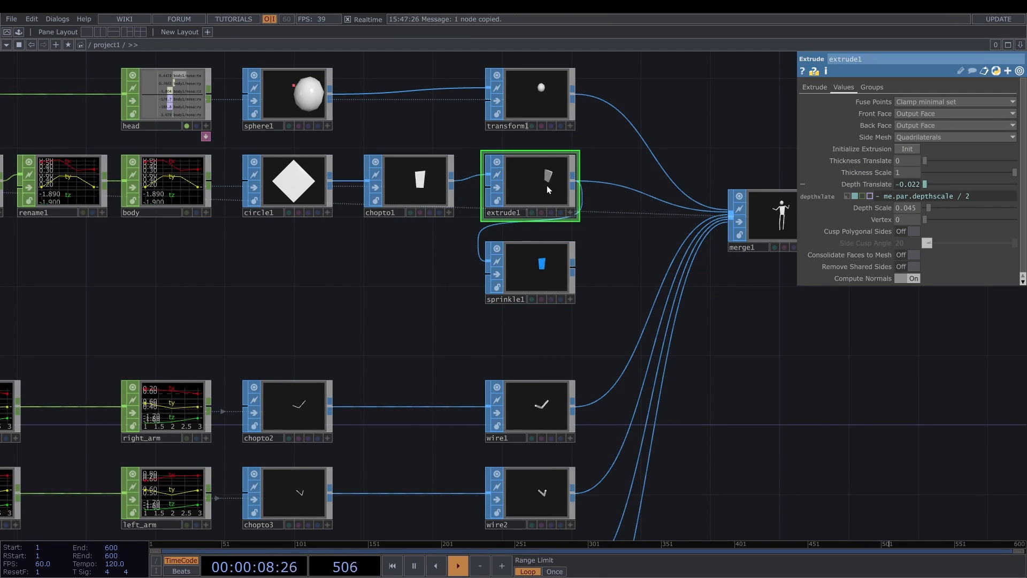
key("ctrl+v")
left_click_drag(533, 276, 411, 276)
- Connect circle1's output to the first input of the copied extrude2
left_click_drag(332, 182, 356, 270)
key("ctrl+z")
left_click_drag(330, 182, 367, 261)
- Wire extrude2 into sprinkle1's first input with extrude1 on the second, and inspect the scattered points in sprinkle1's viewer
scroll(399, 278, "up", 5)
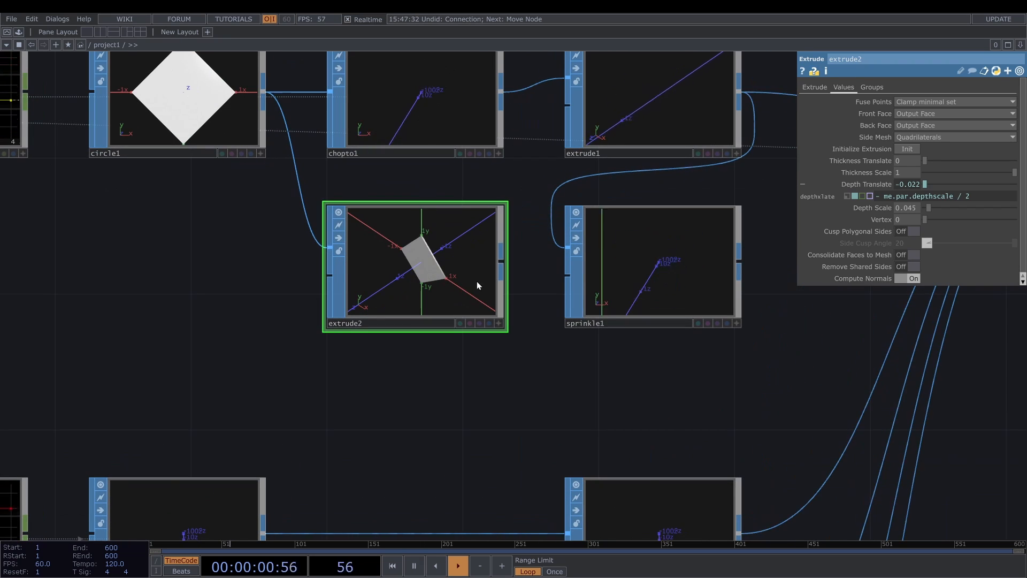
left_click_drag(497, 264, 543, 297)
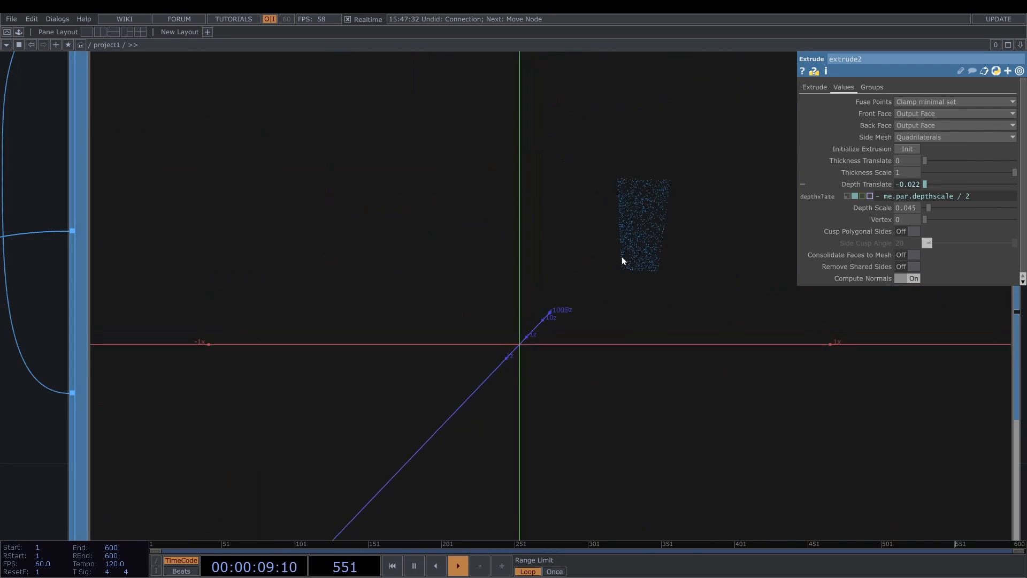
left_click_drag(619, 234, 553, 277)
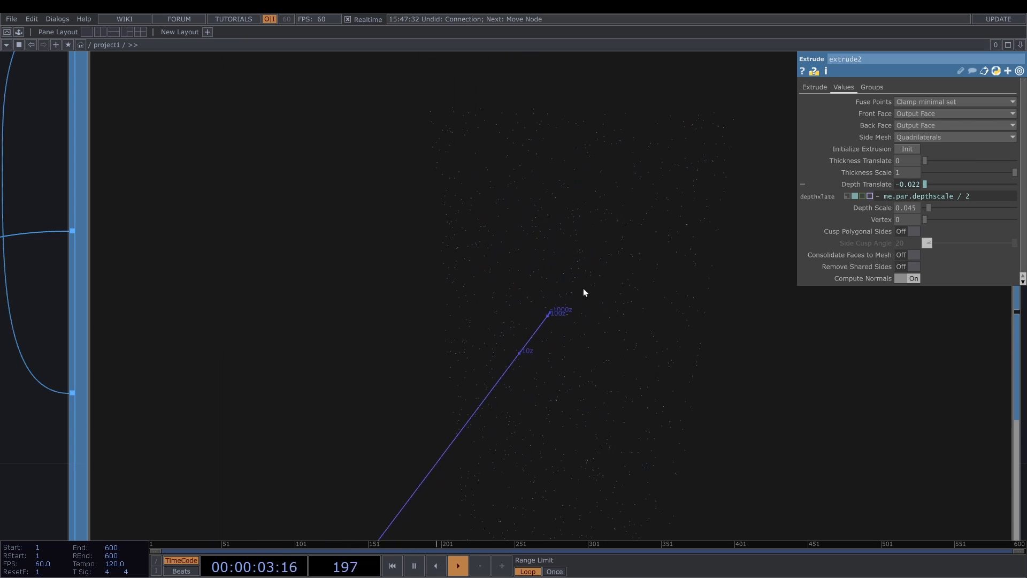
- Turn on point markers in sprinkle1's viewer through its display options
scroll(549, 288, "down", 2)
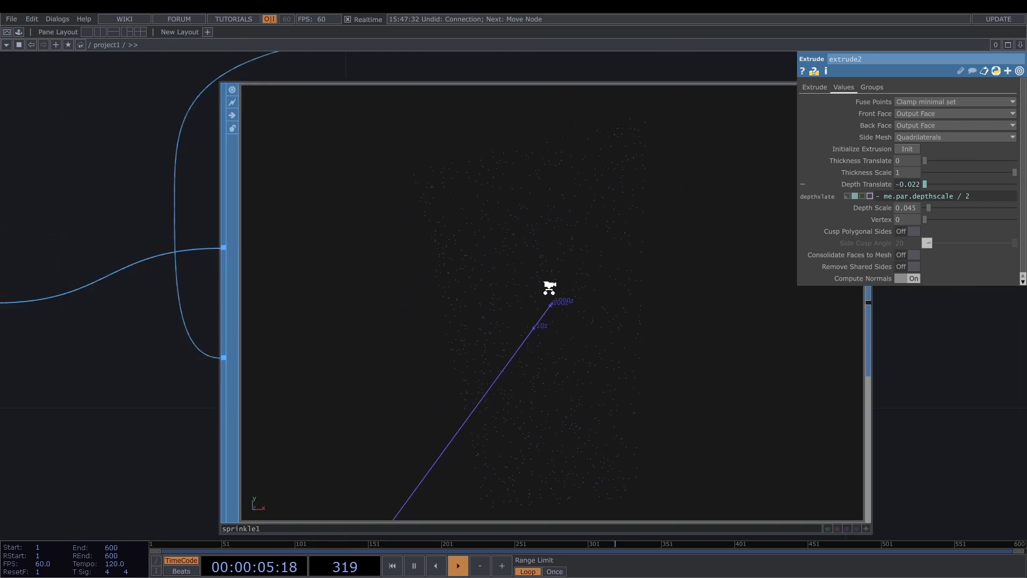
scroll(549, 288, "down", 3)
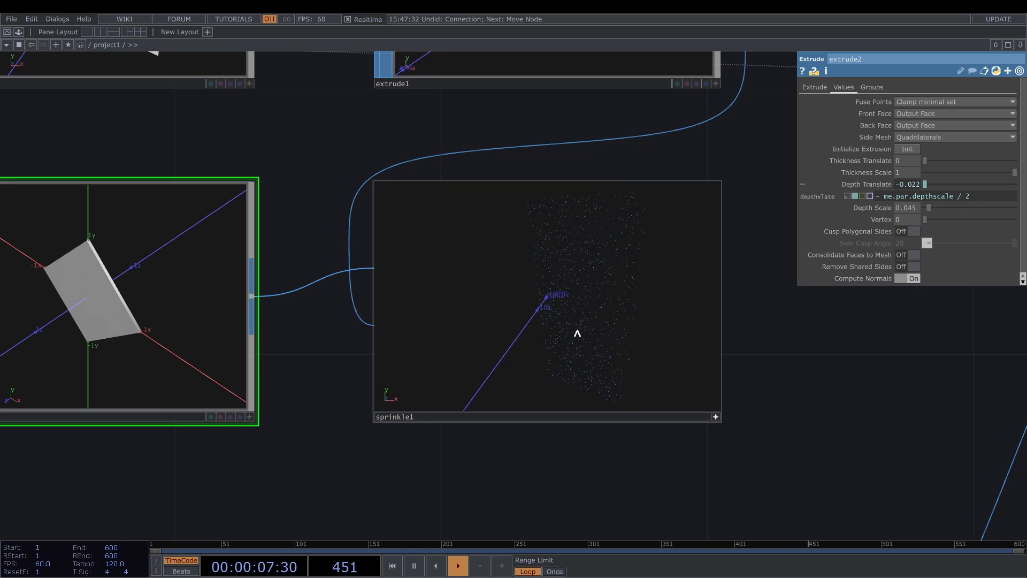
right_click(577, 332)
left_click(598, 306)
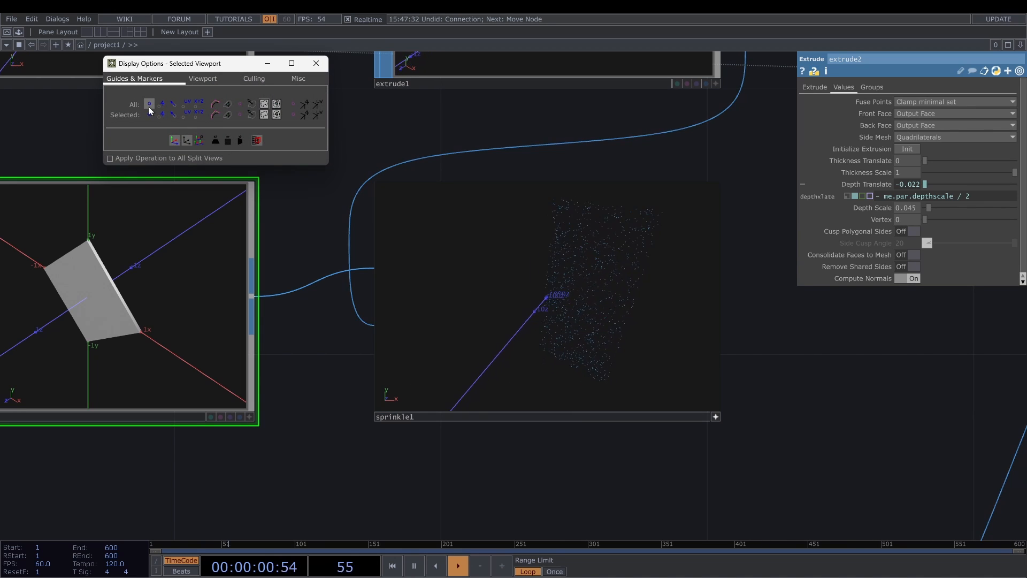
left_click(173, 105)
left_click(316, 63)
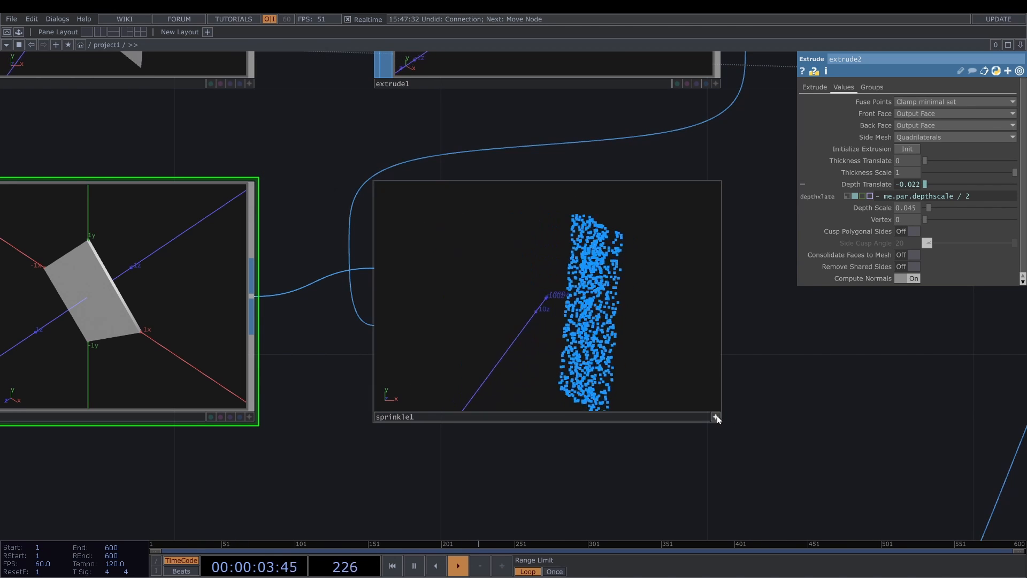
left_click(715, 417)
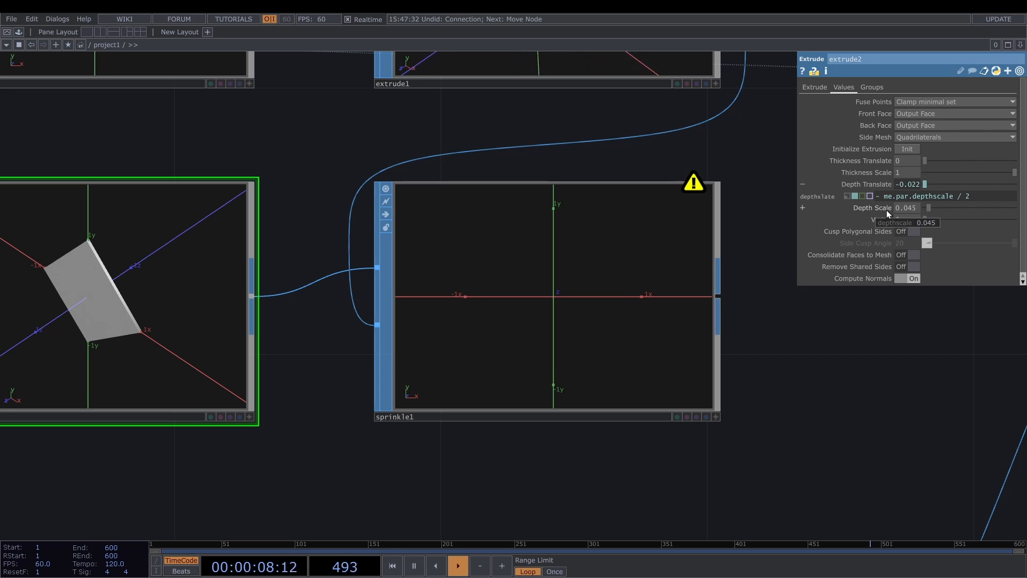
- Set sprinkle1's Number of Points to 40
left_click(613, 274)
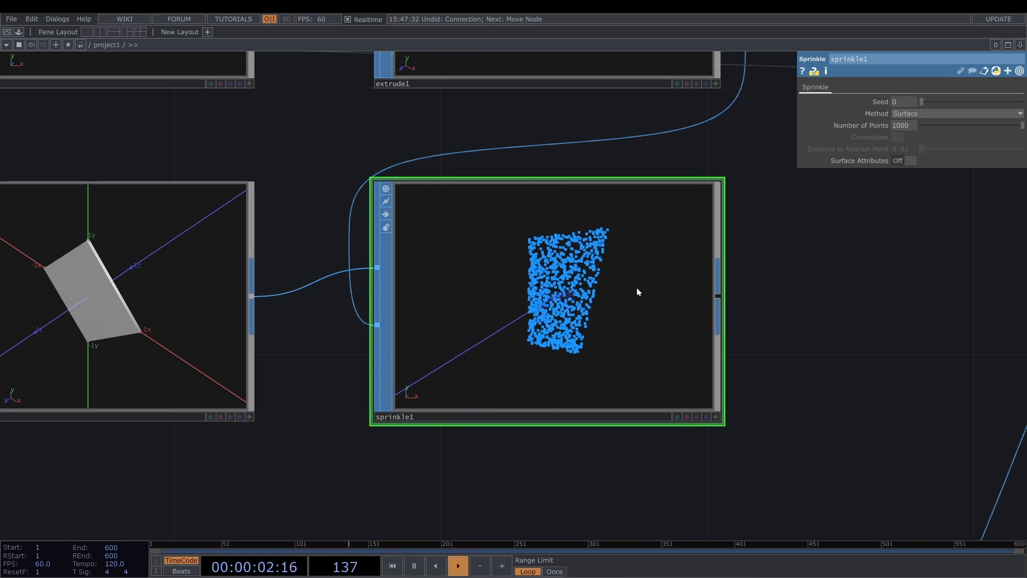
left_click(911, 126)
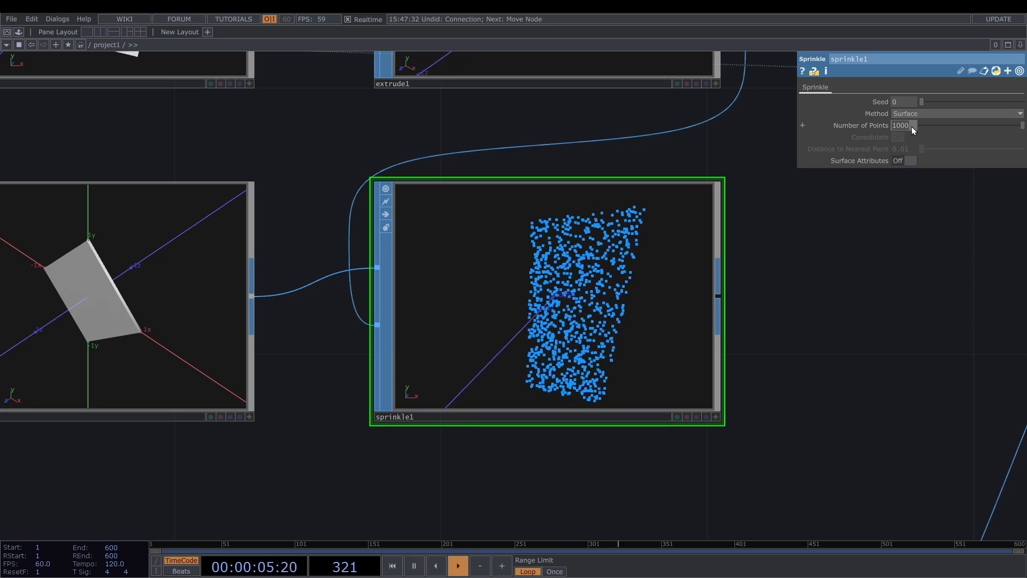
type("40")
key("Return")
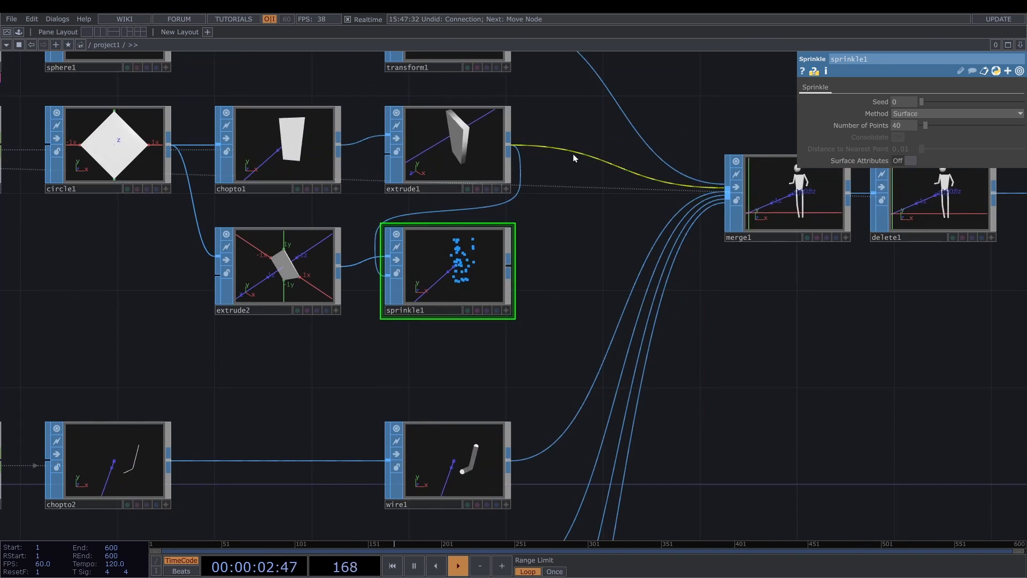
- Insert a Merge SOP on the wire between extrude1 and merge1, and connect sprinkle1 into it as well
right_click(576, 150)
left_click(597, 139)
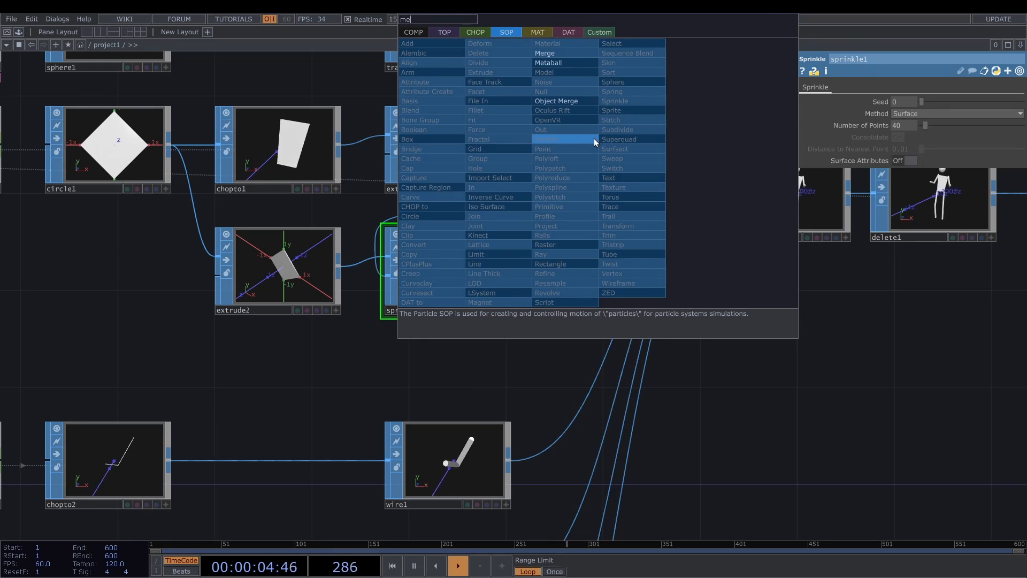
left_click(594, 138)
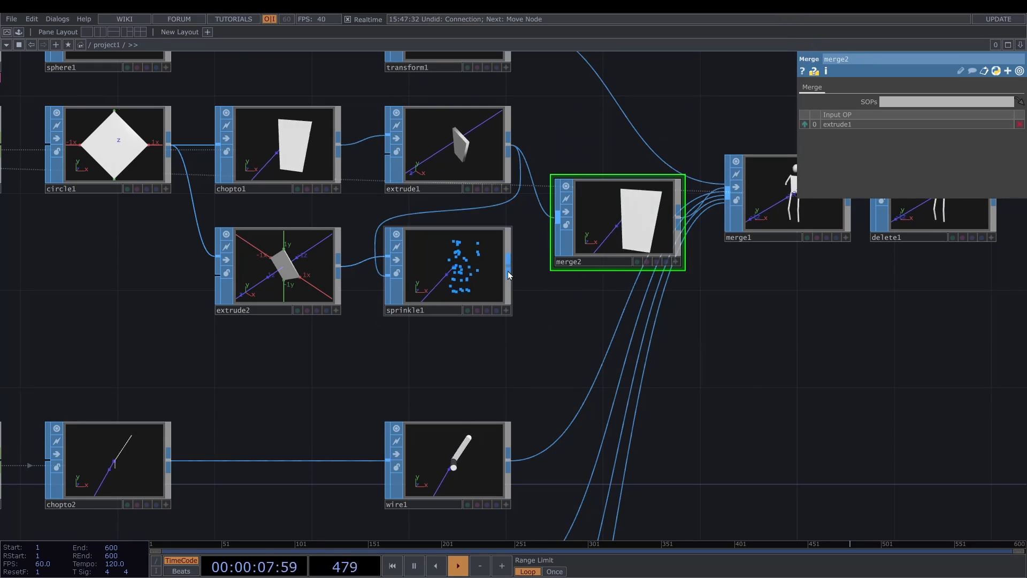
left_click_drag(508, 270, 558, 216)
- Turn on point markers in merge2's viewer through its display options
scroll(672, 251, "up", 5)
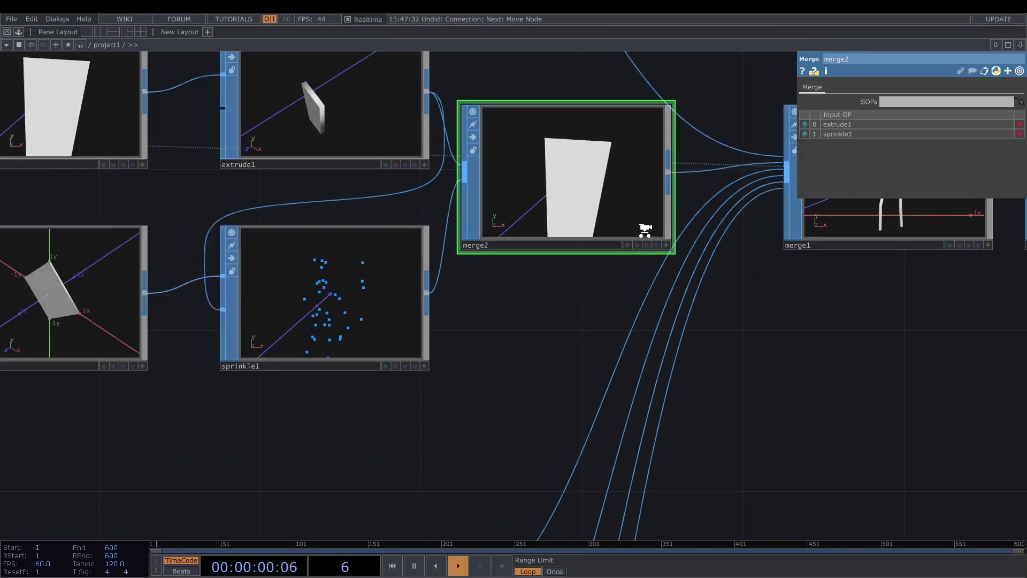
left_click(672, 249)
right_click(588, 132)
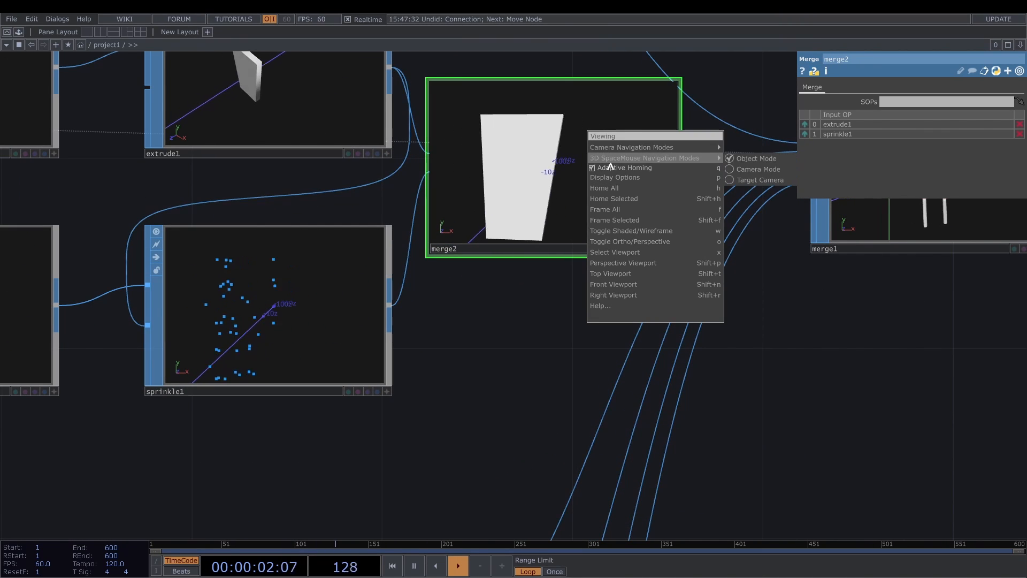
left_click(615, 177)
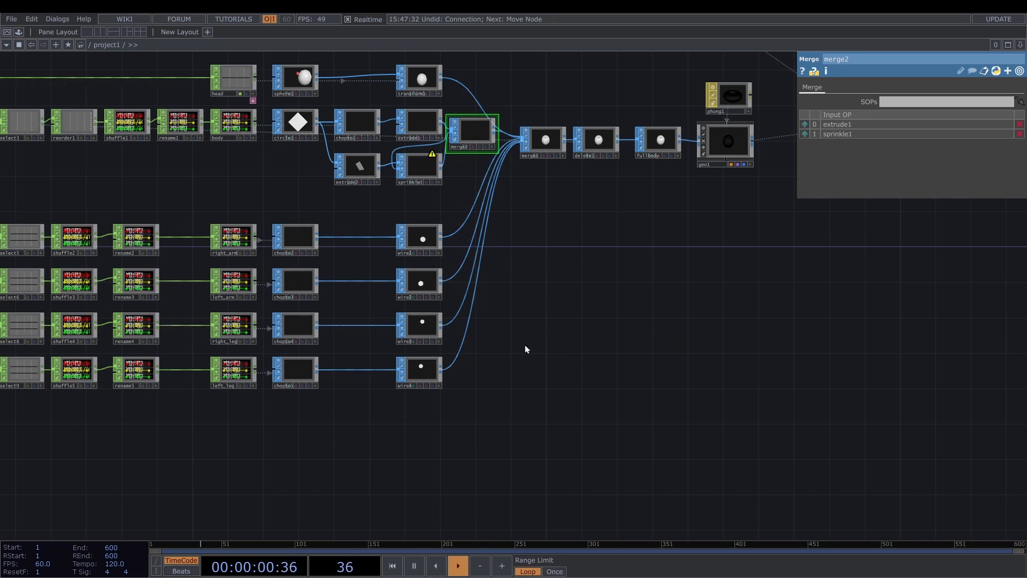
- Move the left arm and both leg node rows down together to free space beneath the right arm row
left_click_drag(525, 344, 613, 230)
scroll(610, 234, "down", 4)
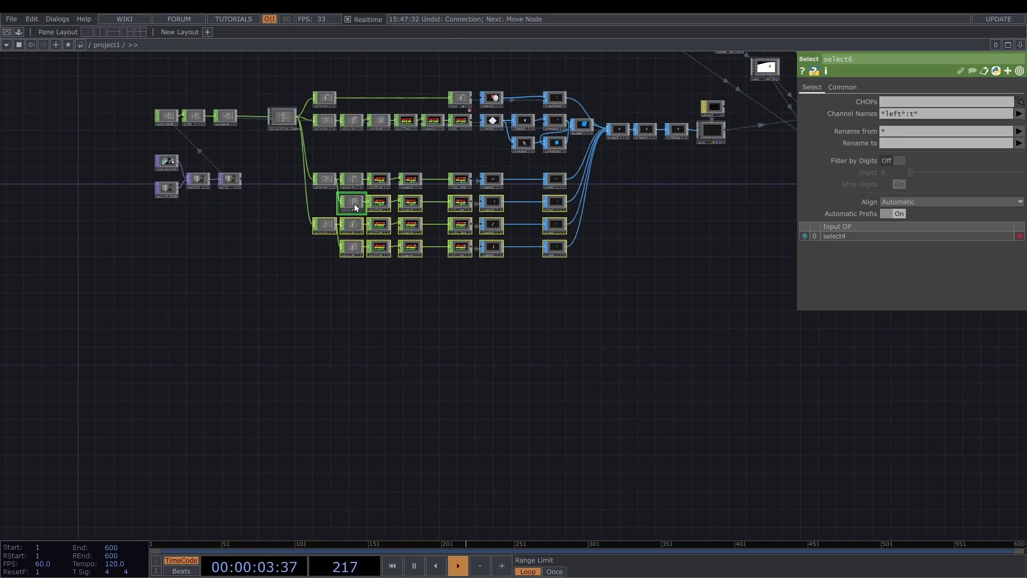
left_click_drag(354, 204, 363, 246)
scroll(495, 183, "up", 6)
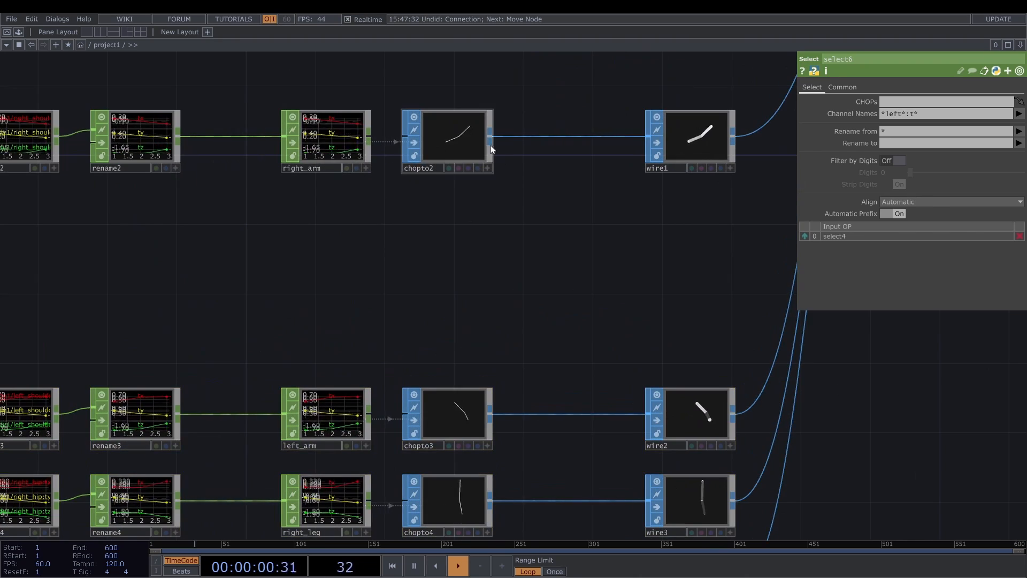
- Branch a Resample SOP off chopto2, with Maximum Segment Length off and Maximum Segments on at 8 segments
left_click(490, 137)
left_click(514, 224)
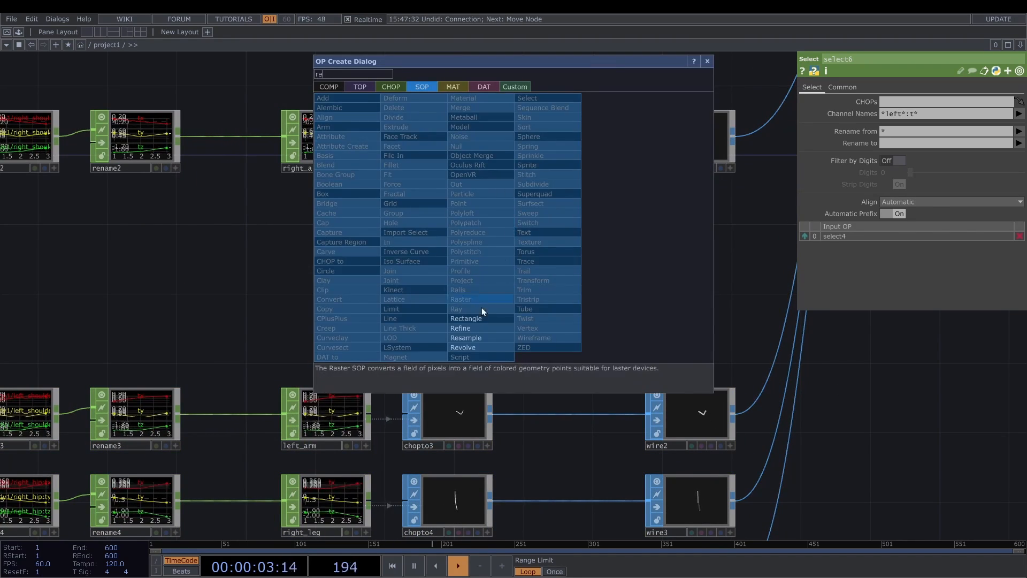
left_click(465, 337)
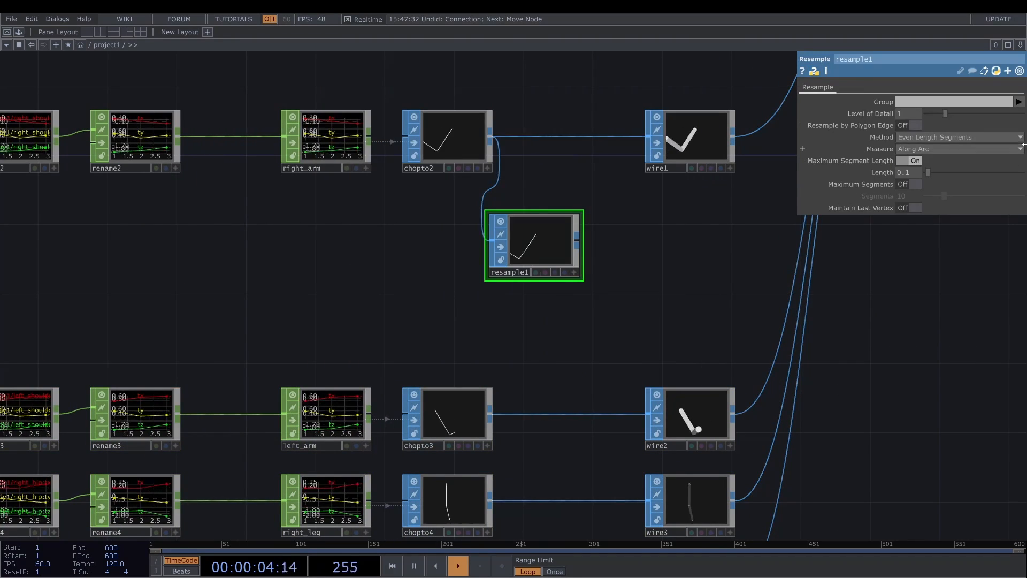
left_click(913, 160)
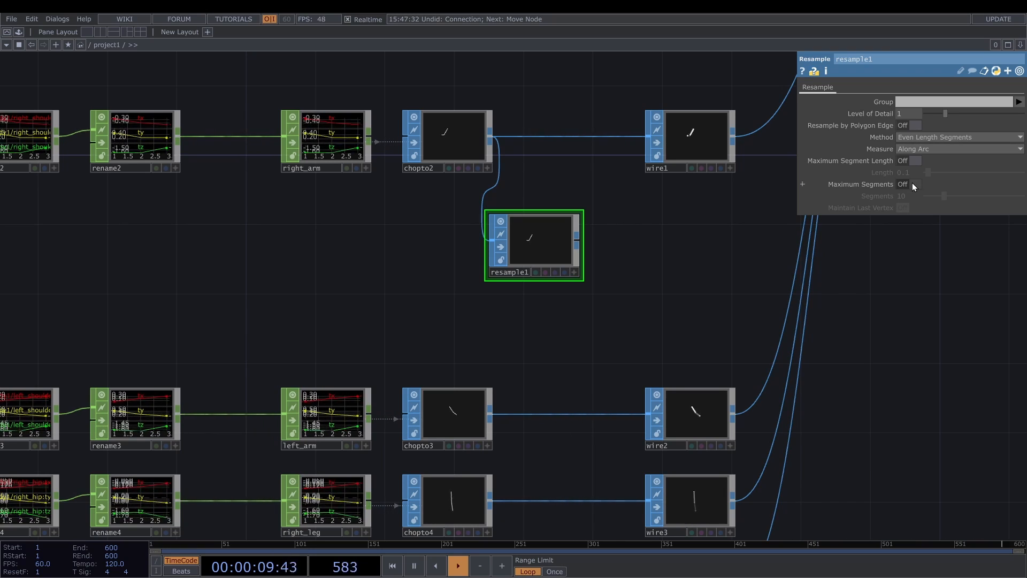
left_click(913, 183)
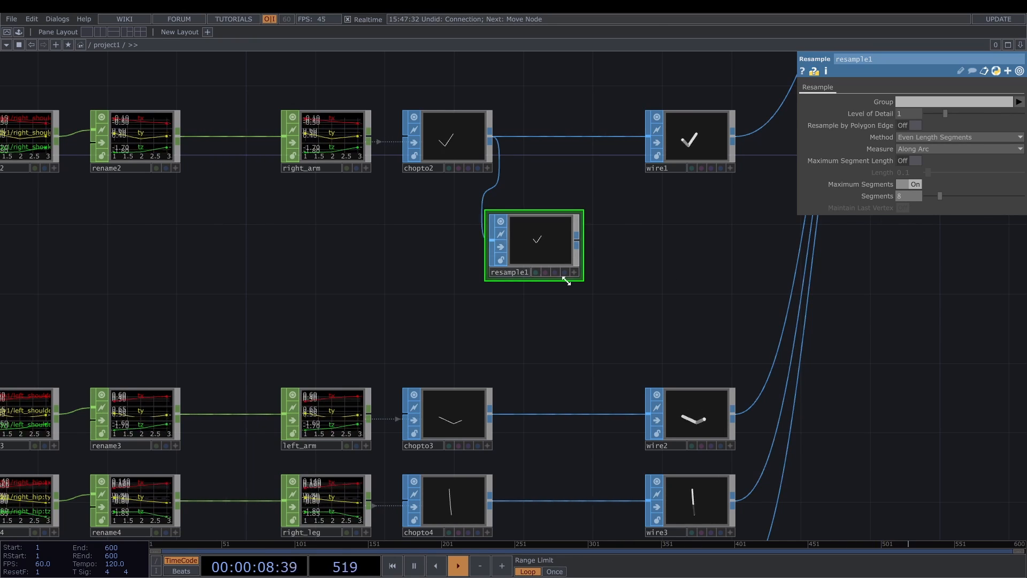
- Turn on point markers in resample1's viewer and inspect the resampled arm line
scroll(564, 281, "up", 5)
right_click(496, 149)
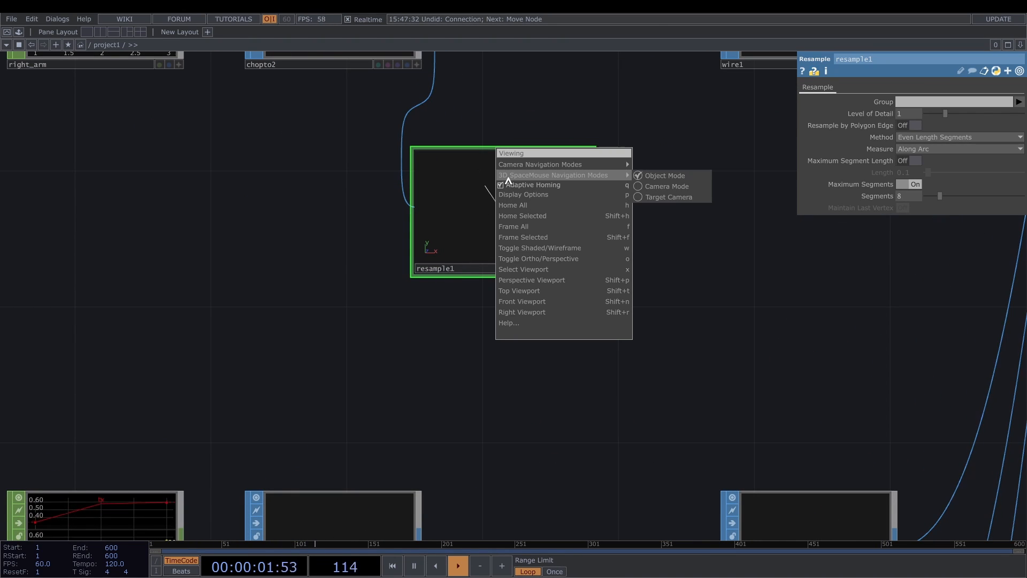
left_click(523, 194)
left_click(316, 65)
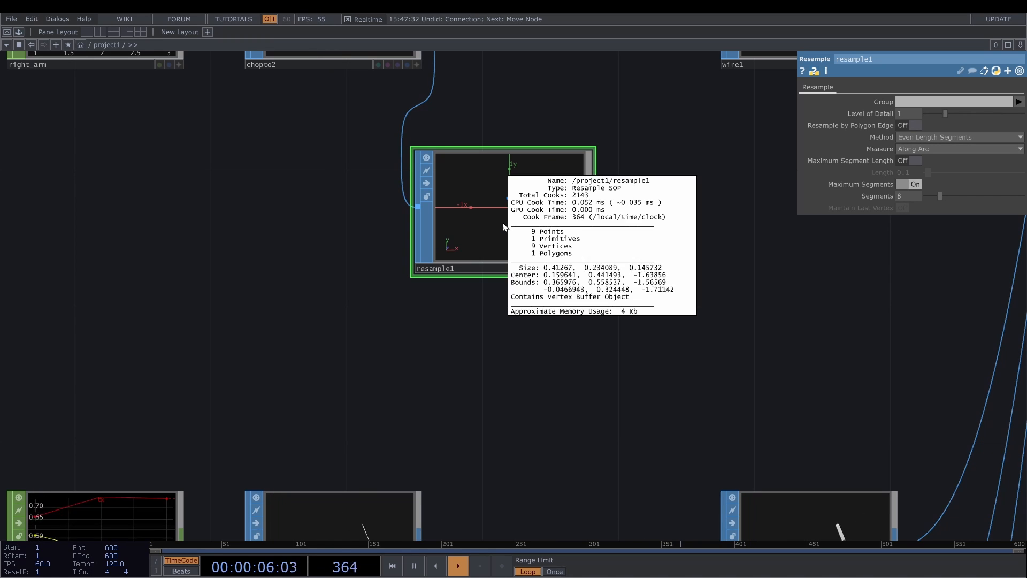
middle_click(502, 227)
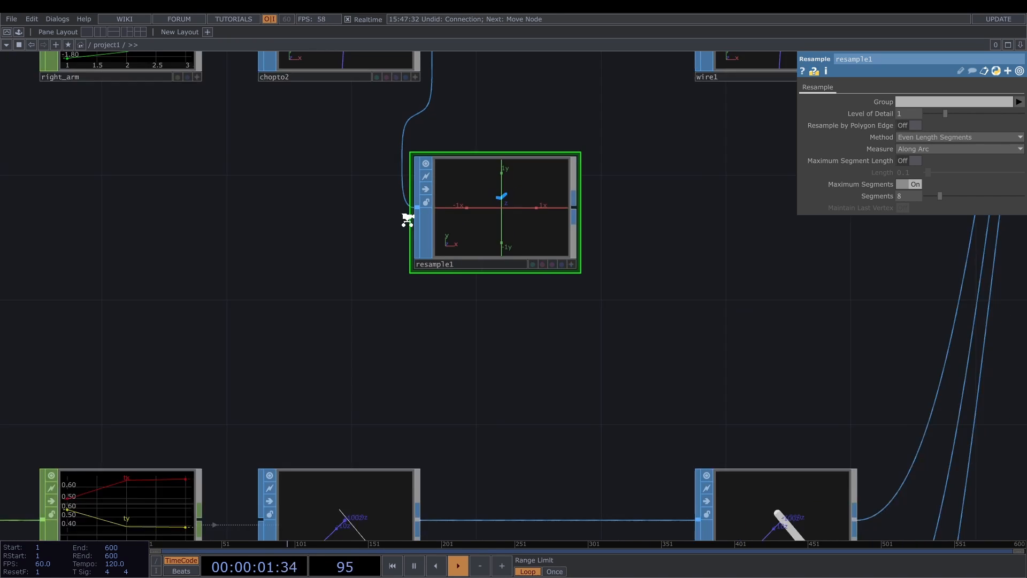
- Add a polygon Circle SOP beneath resample1 with a radius of 0.035 by 0.035 and 6 divisions
scroll(404, 216, "down", 2)
key("Tab")
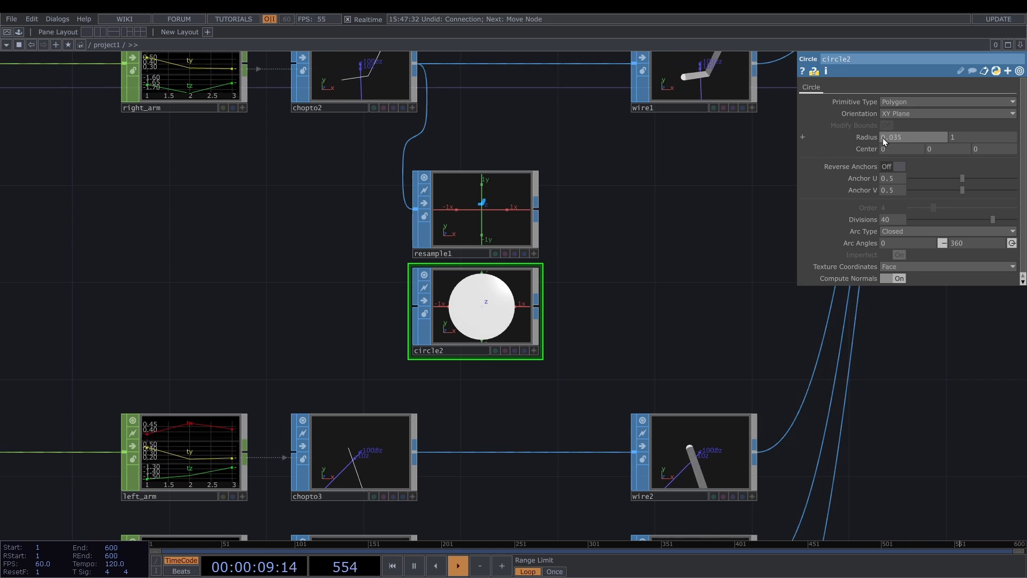
left_click(974, 141)
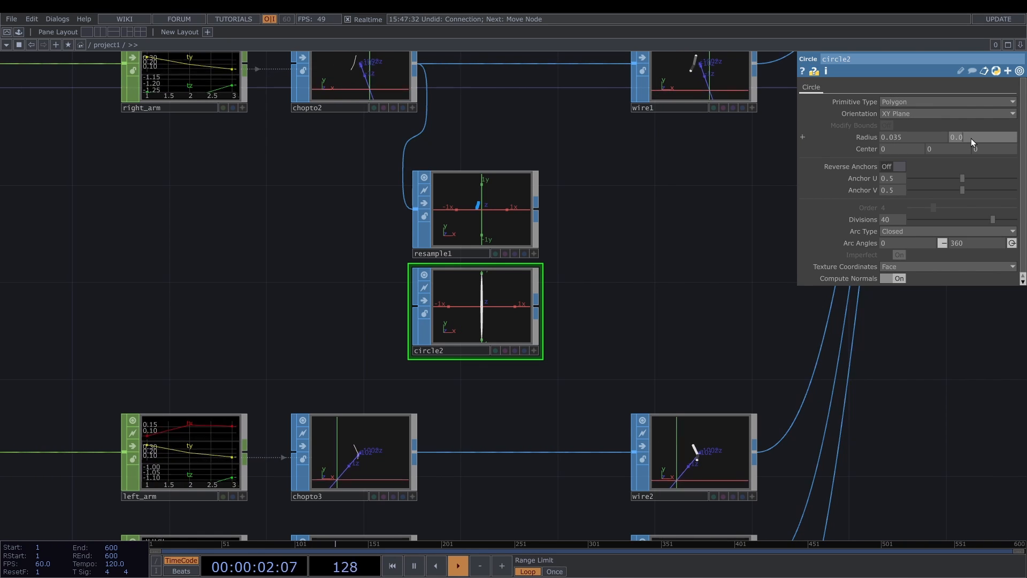
type("0.035")
key("Return")
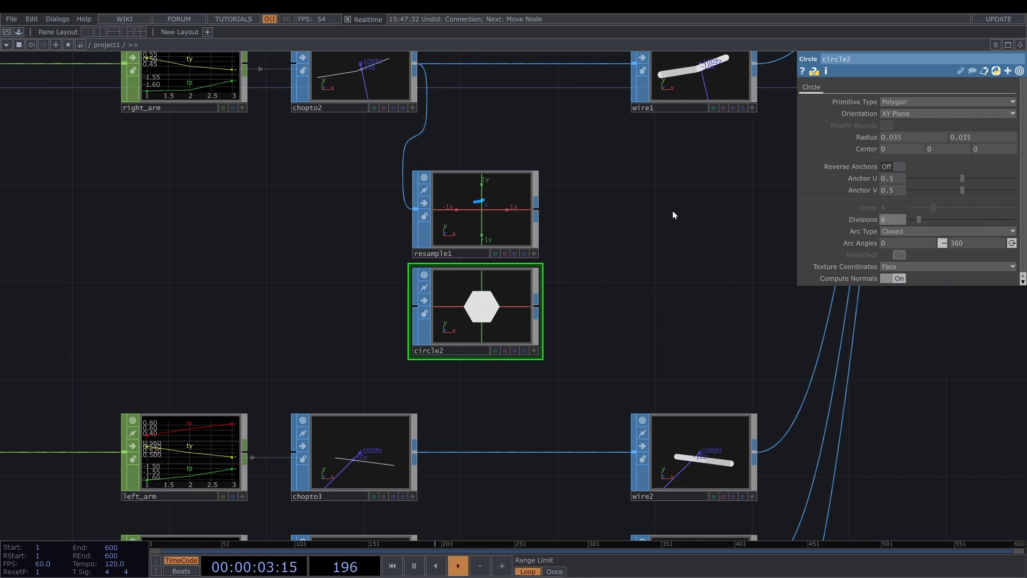
- Add a Sweep SOP fed by resample1 and place it beside the resample
right_click(537, 211)
left_click(554, 202)
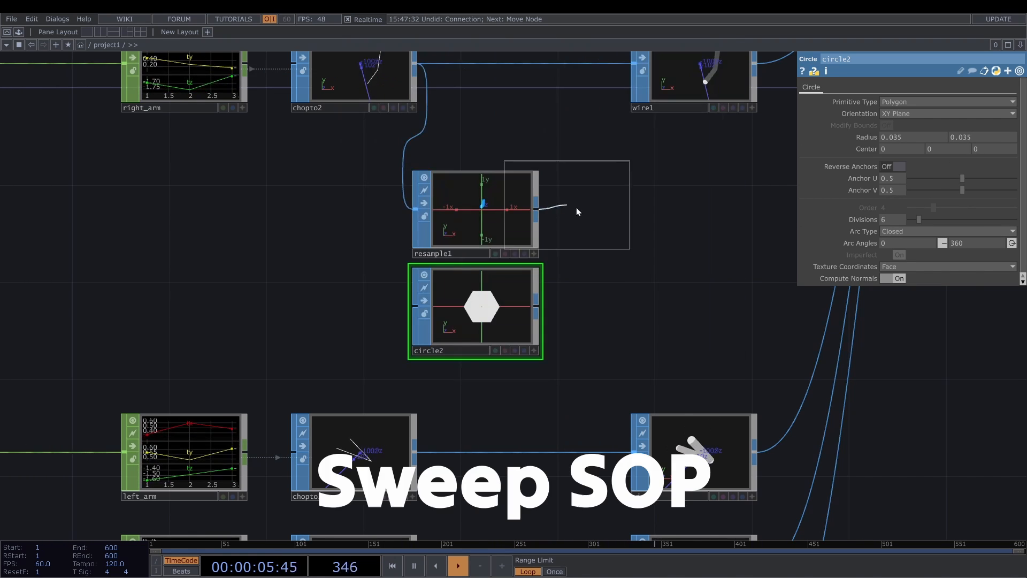
left_click(682, 207)
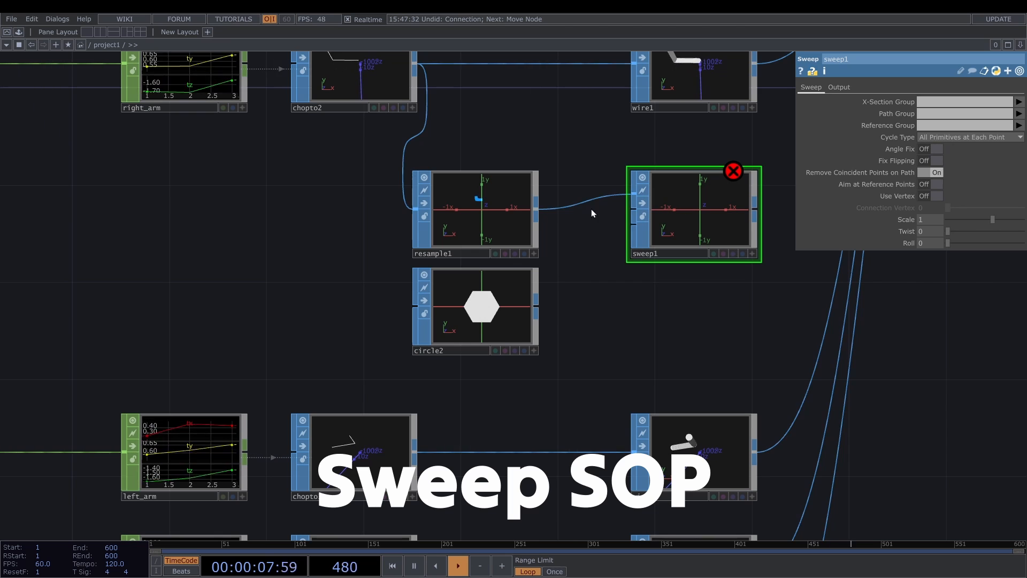
- Wire resample1 into sweep1's second input and circle2 into its first, and inspect the swept cross-sections
left_click_drag(536, 209, 632, 209)
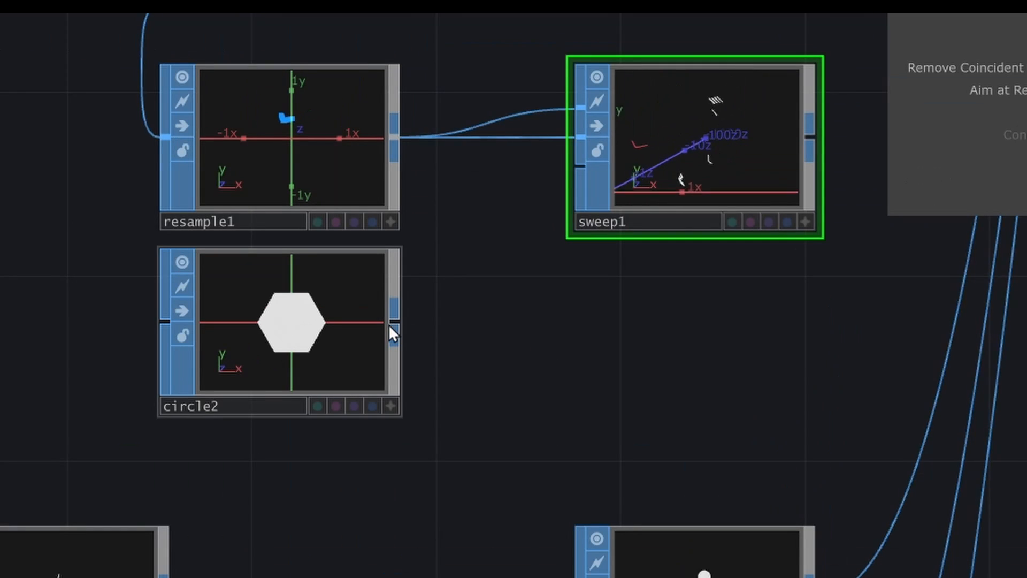
left_click(537, 306)
left_click_drag(537, 306, 607, 203)
left_click_drag(531, 123, 580, 108)
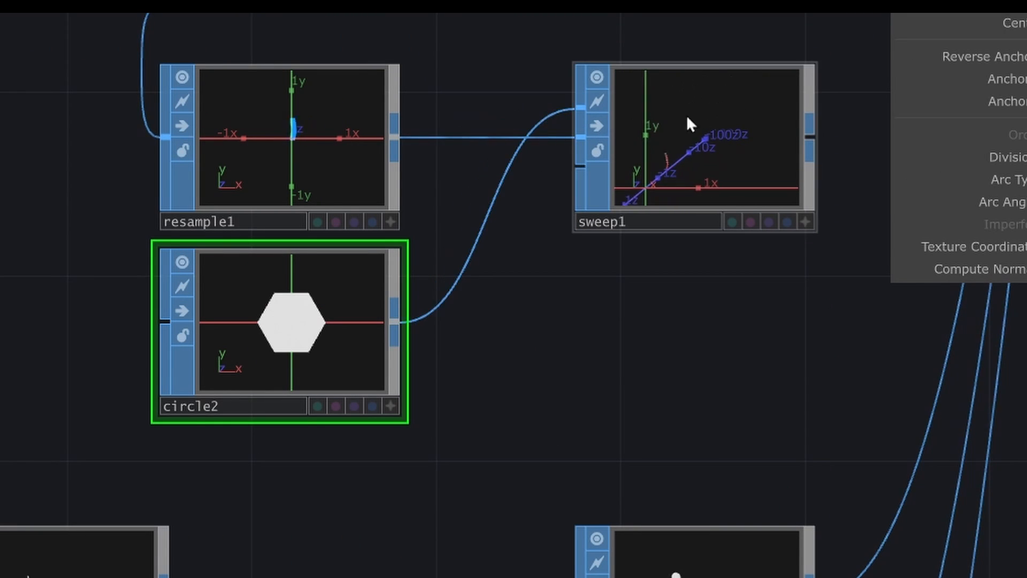
scroll(696, 123, "up", 5)
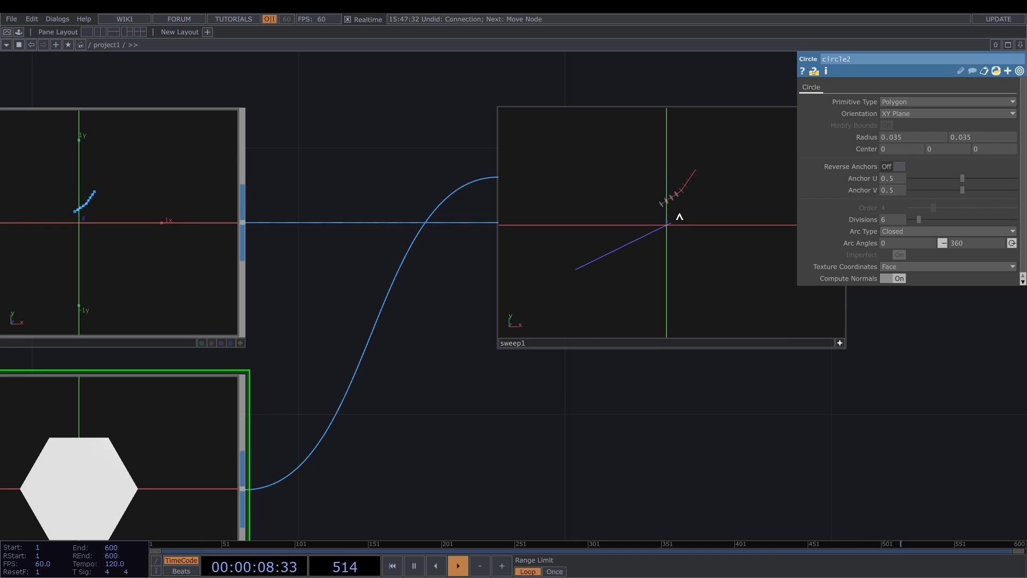
scroll(683, 193, "up", 5)
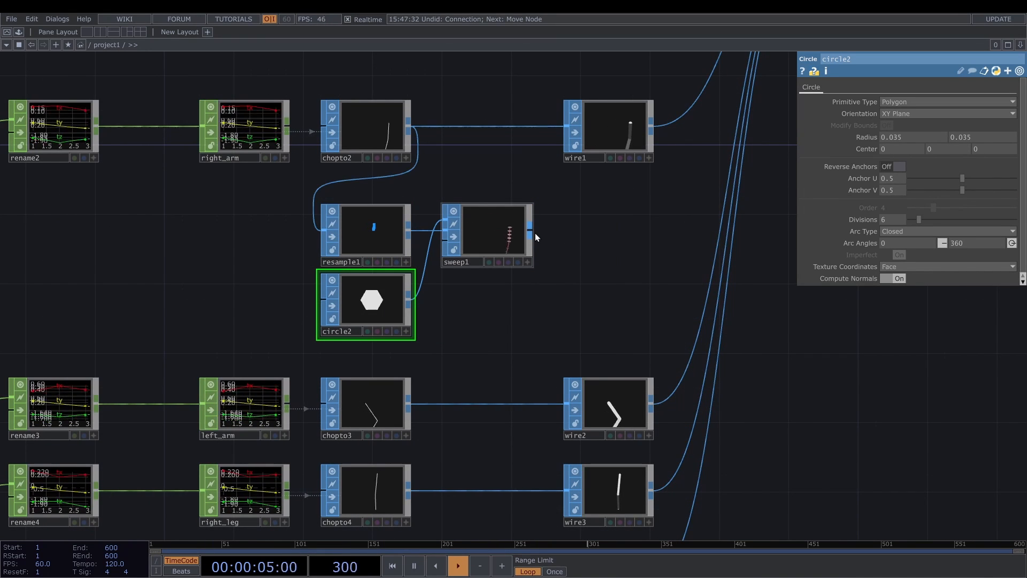
- Add a Polypatch SOP connected to sweep1's output
key("Tab")
type("poly")
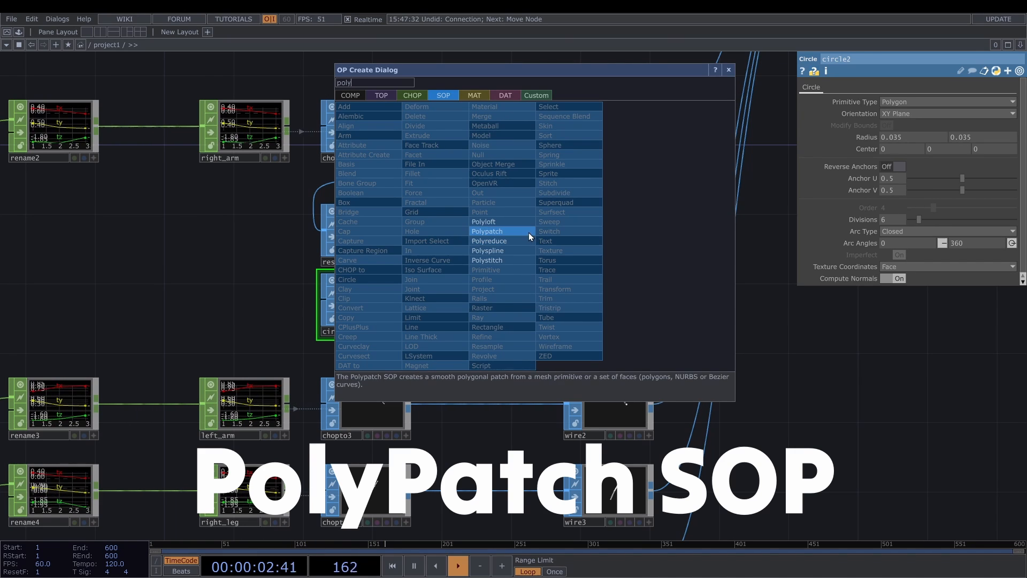
left_click(528, 232)
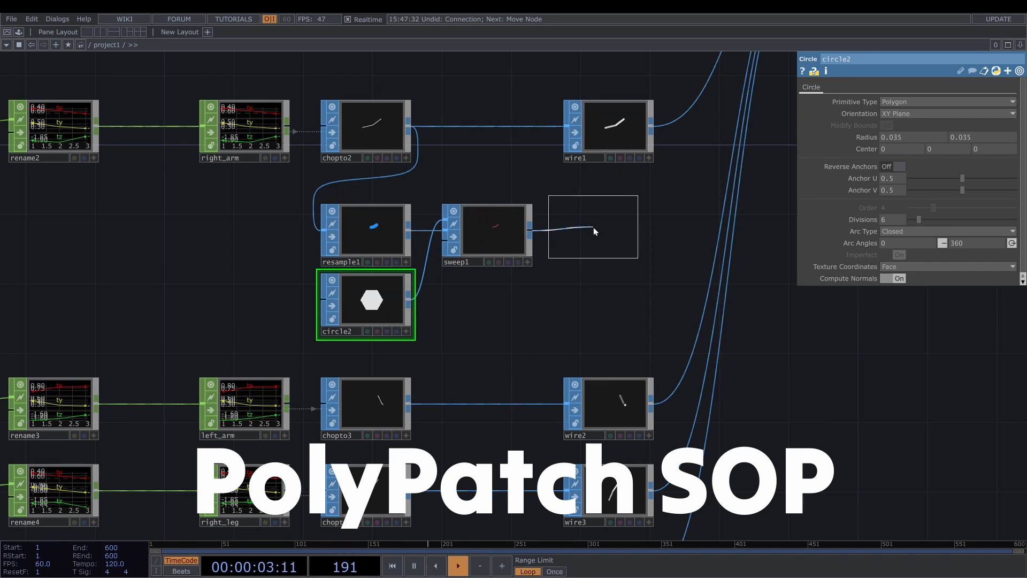
left_click(592, 230)
- Compare the tube geometry of polypatch1 with that of wire1, and display wire1's parameters
scroll(593, 230, "up", 6)
scroll(593, 246, "up", 1)
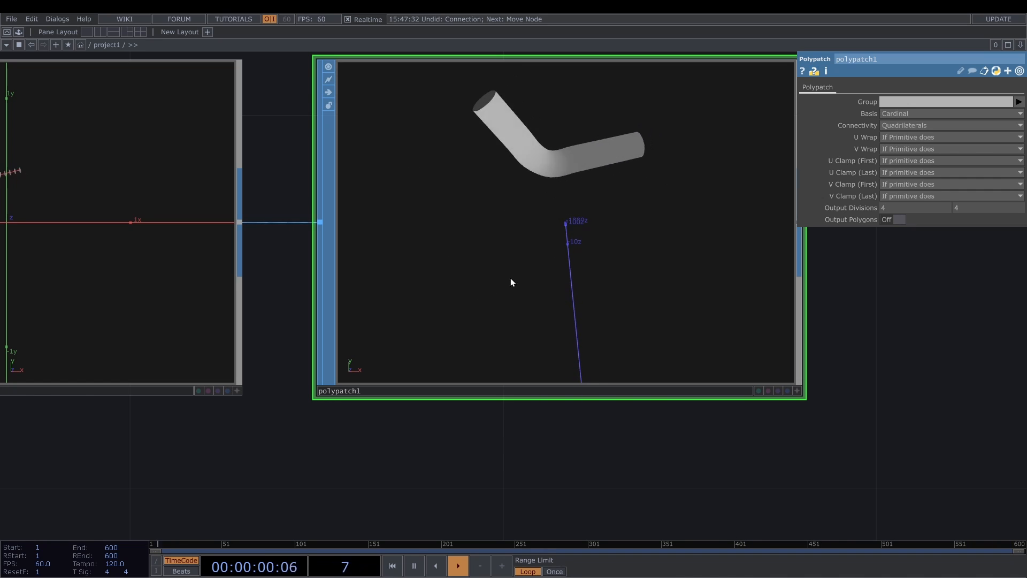
scroll(511, 278, "down", 2)
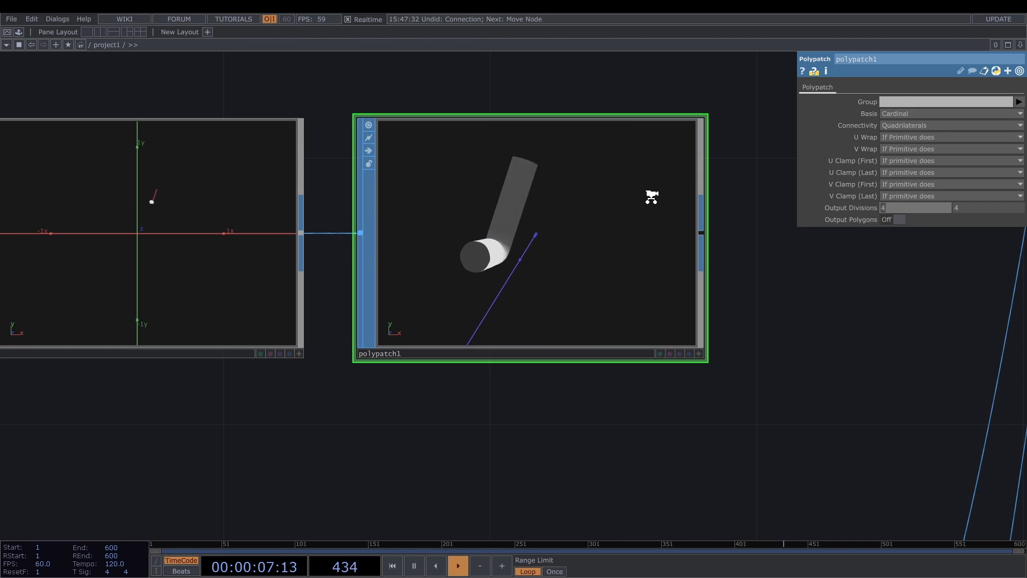
scroll(653, 195, "down", 4)
scroll(652, 75, "up", 6)
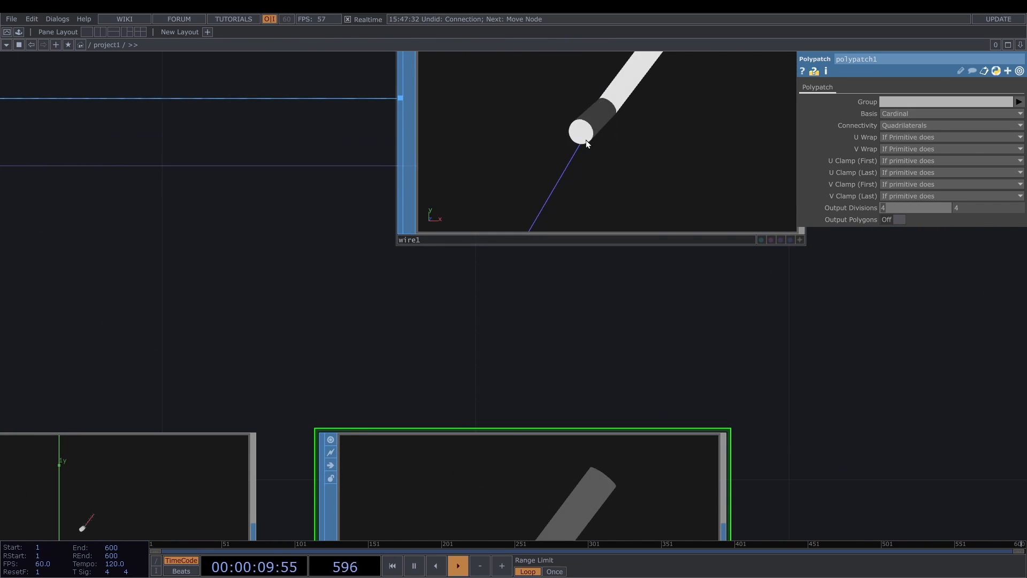
scroll(588, 143, "down", 5)
scroll(528, 128, "down", 2)
left_click(528, 128)
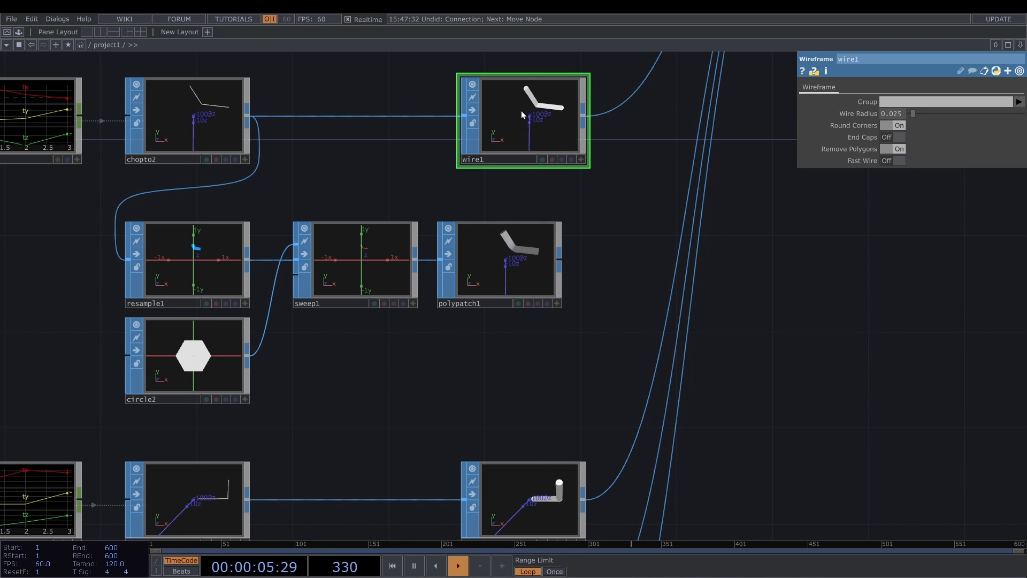
- Set both output divisions of polypatch1 to 1
left_click(511, 265)
left_click(560, 259)
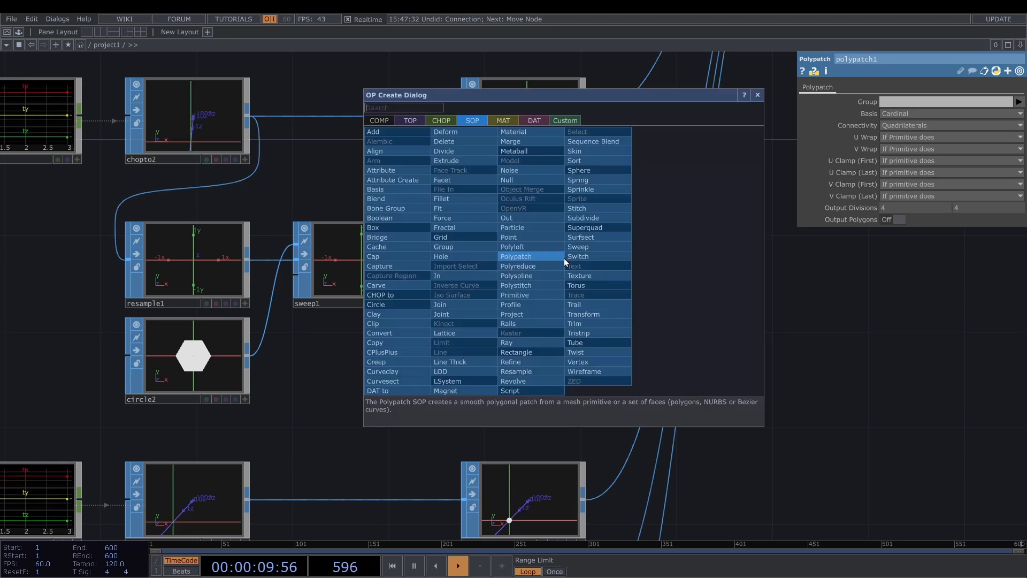
left_click(310, 375)
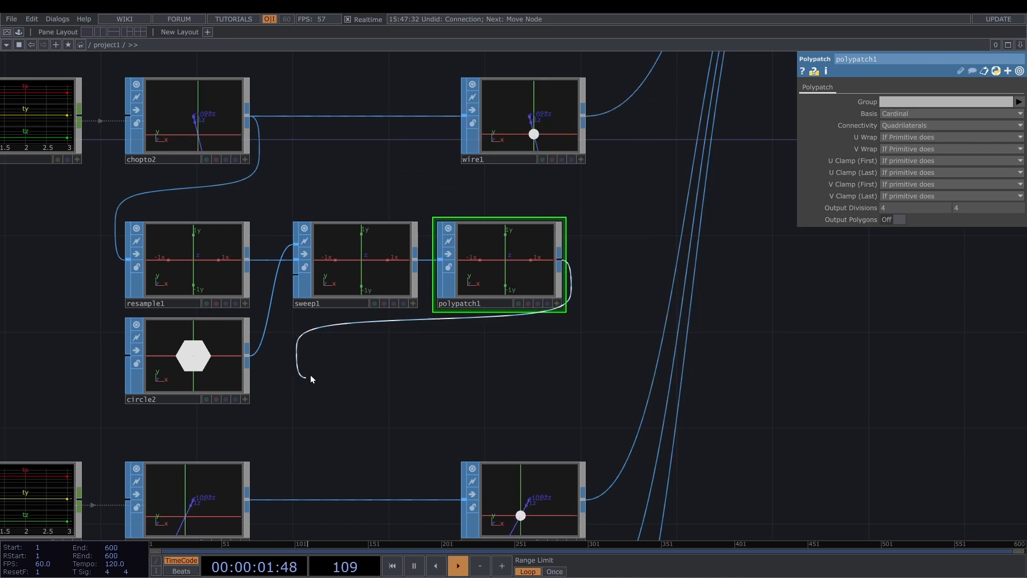
left_click(310, 375)
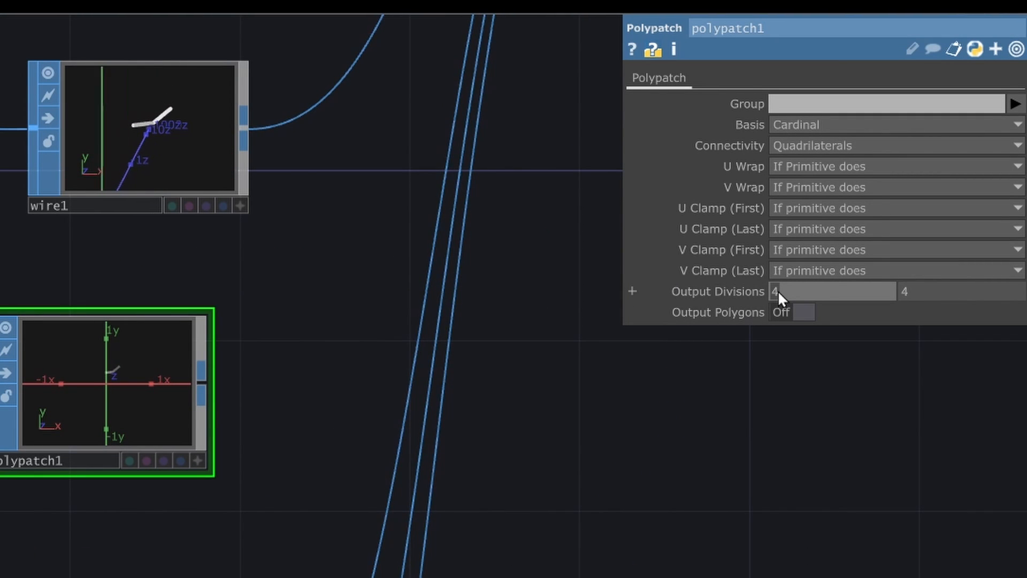
type("1")
left_click(910, 290)
type("1")
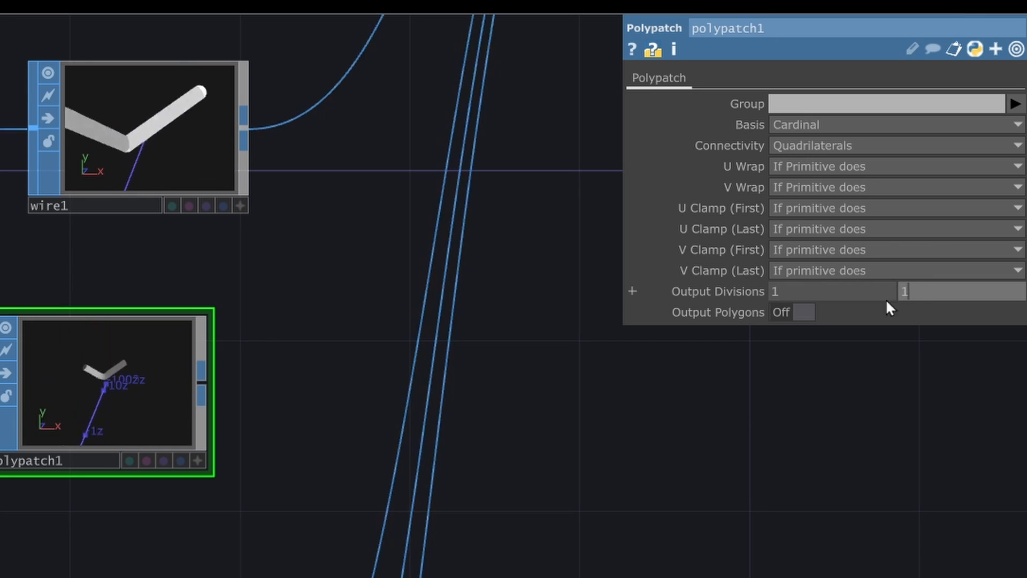
key("Return")
- Add a Delete SOP after polypatch1, placed below it, and have it delete geometry but keep points
left_click(203, 381)
type("de")
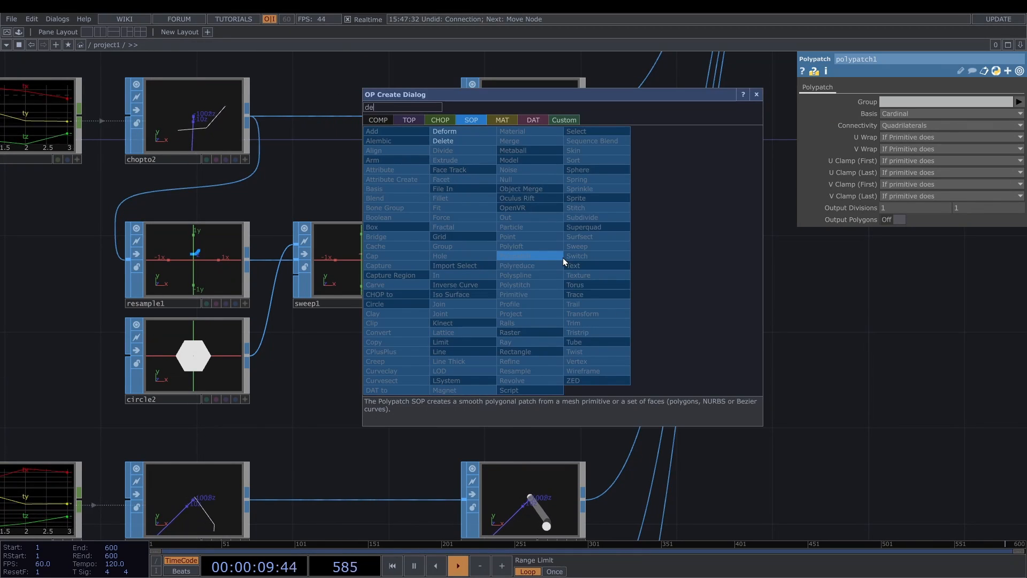
left_click(443, 140)
left_click(439, 348)
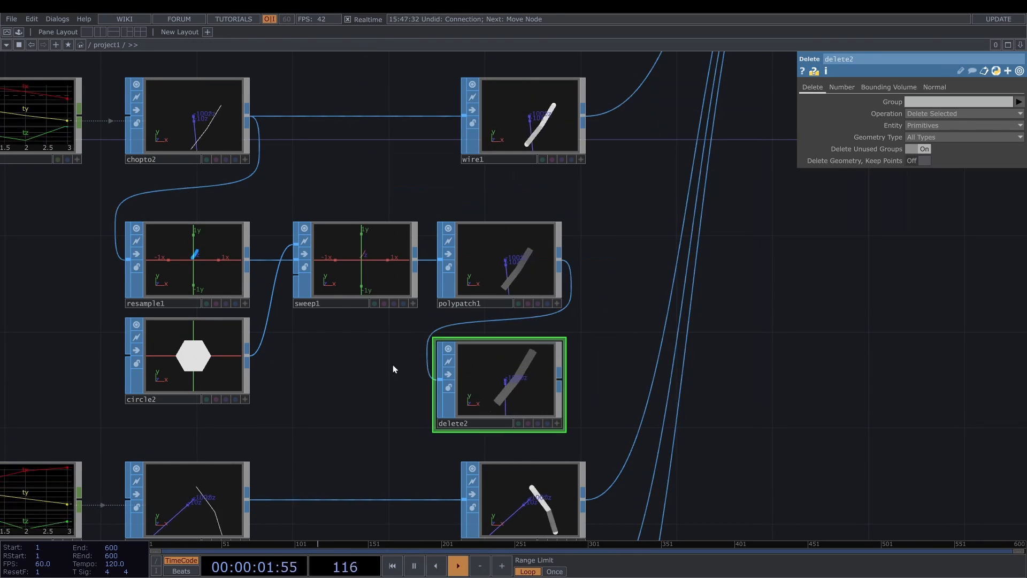
left_click(914, 162)
scroll(494, 383, "up", 5)
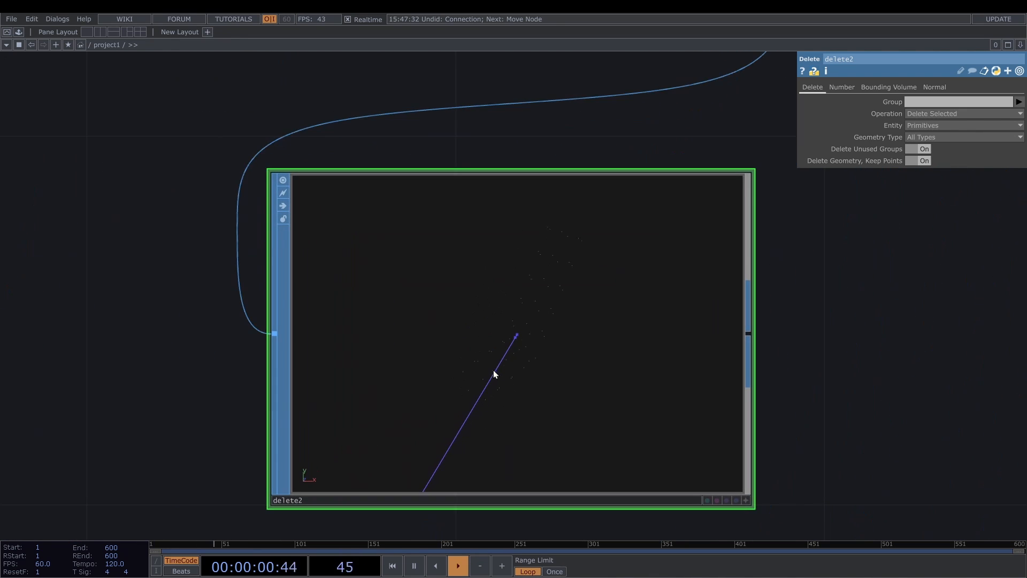
scroll(500, 351, "down", 4)
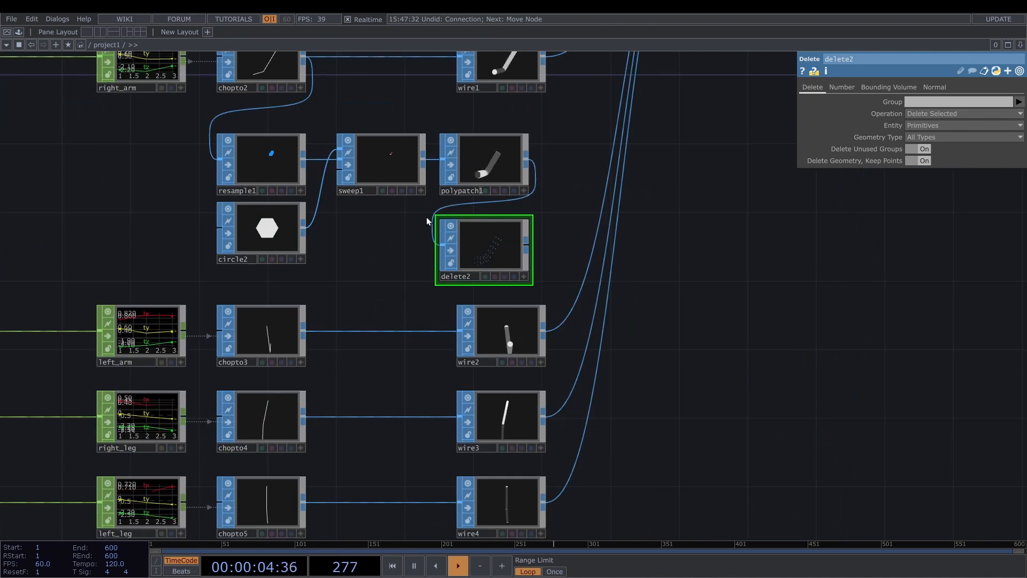
- Combine delete2 and wire1 in a new Merge SOP inserted on wire1's connection to merge1
left_click_drag(575, 78, 492, 167)
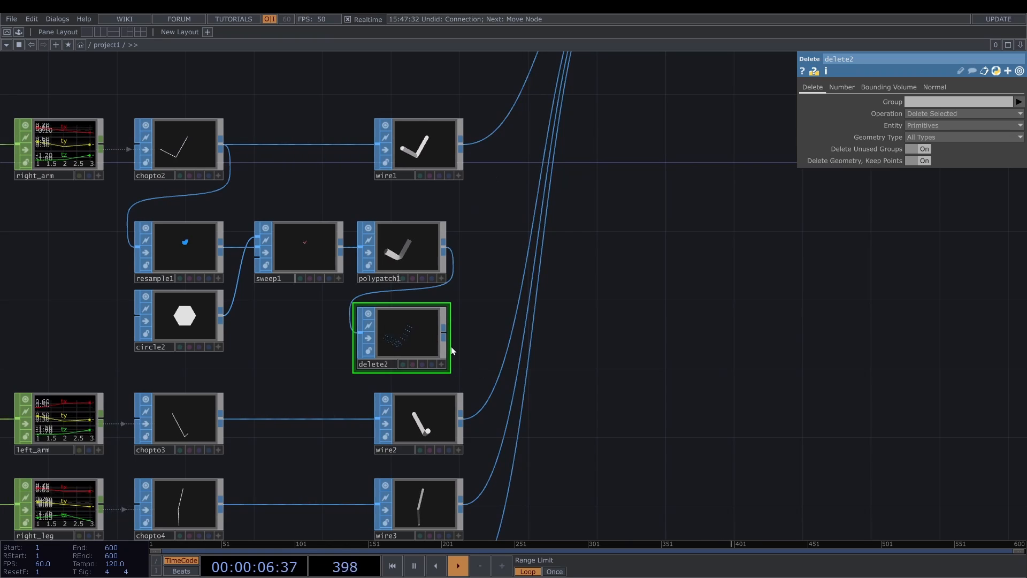
right_click(450, 335)
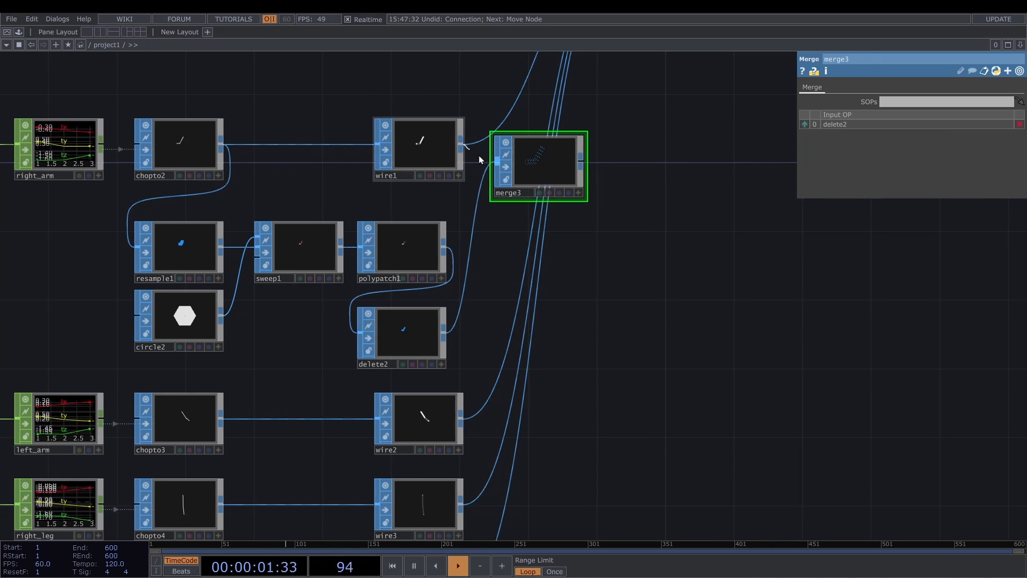
left_click(512, 165)
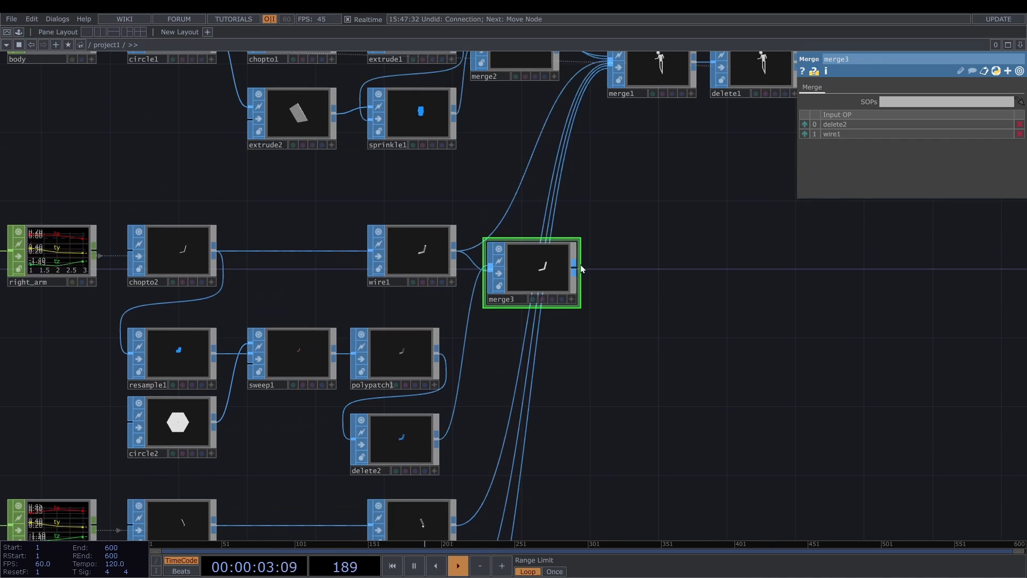
left_click(575, 264)
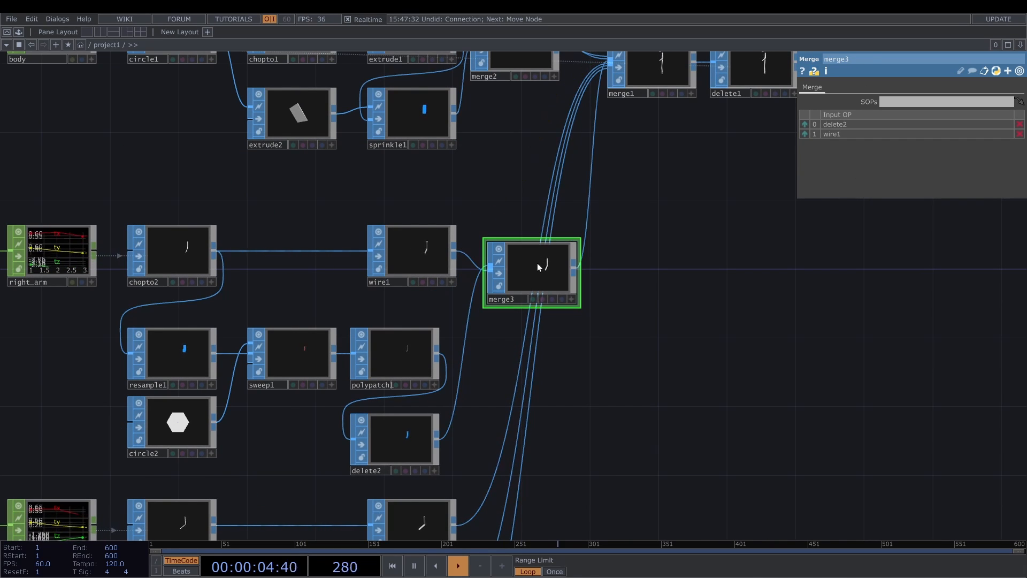
- Tidy the right-arm layout and collapse wire1, merge3, resample1, circle2, sweep1, polypatch1 and delete2 into one Base component
scroll(537, 263, "down", 4)
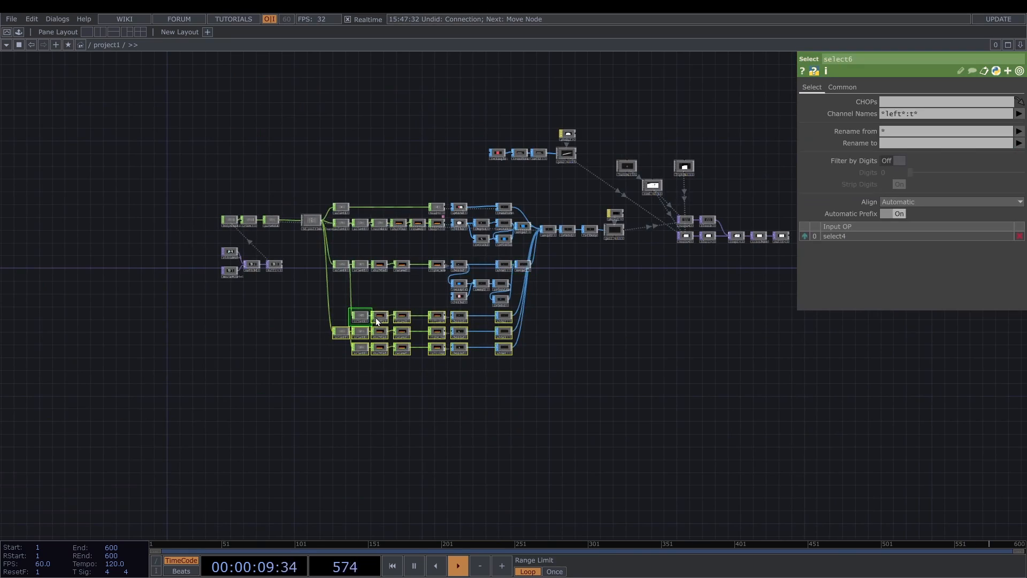
scroll(543, 291, "up", 5)
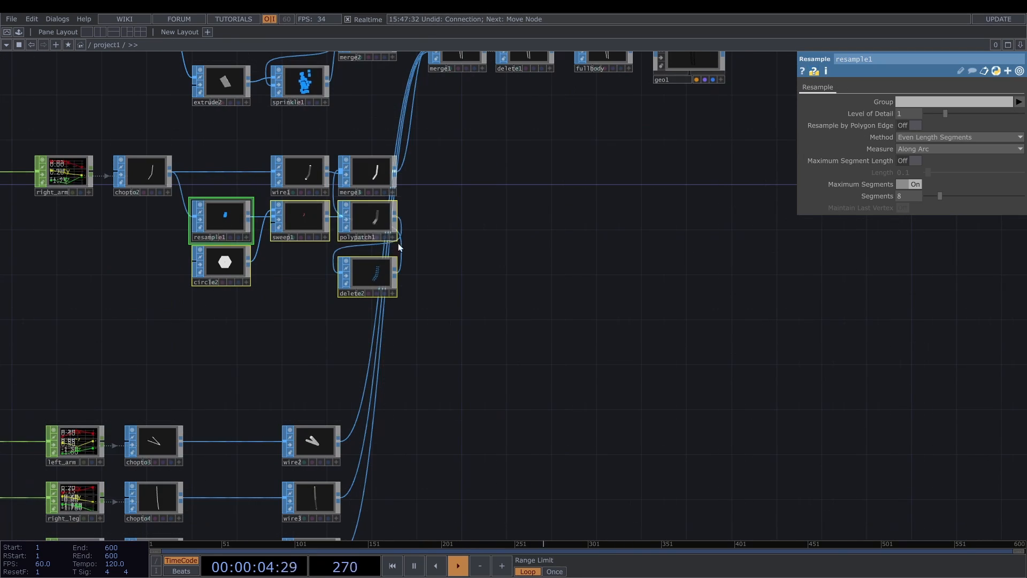
left_click_drag(228, 375, 308, 352)
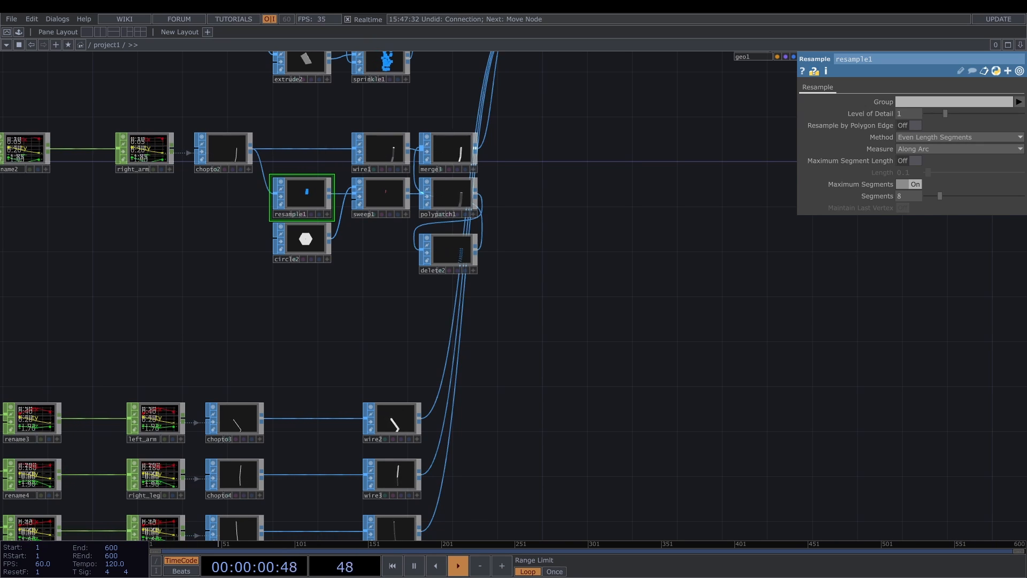
right_click_drag(508, 287, 297, 155)
right_click(368, 246)
mouse_move(416, 310)
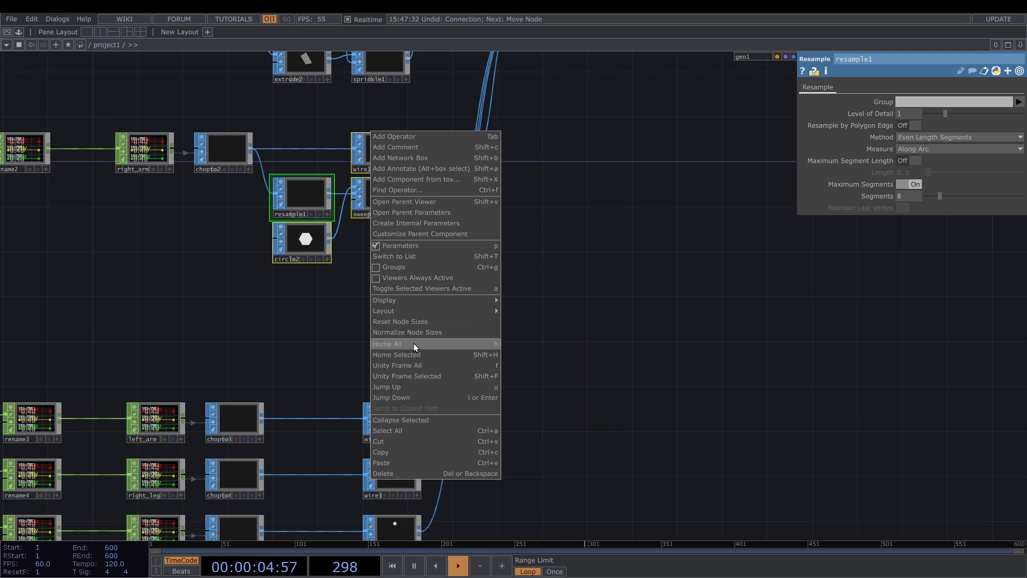
left_click(406, 419)
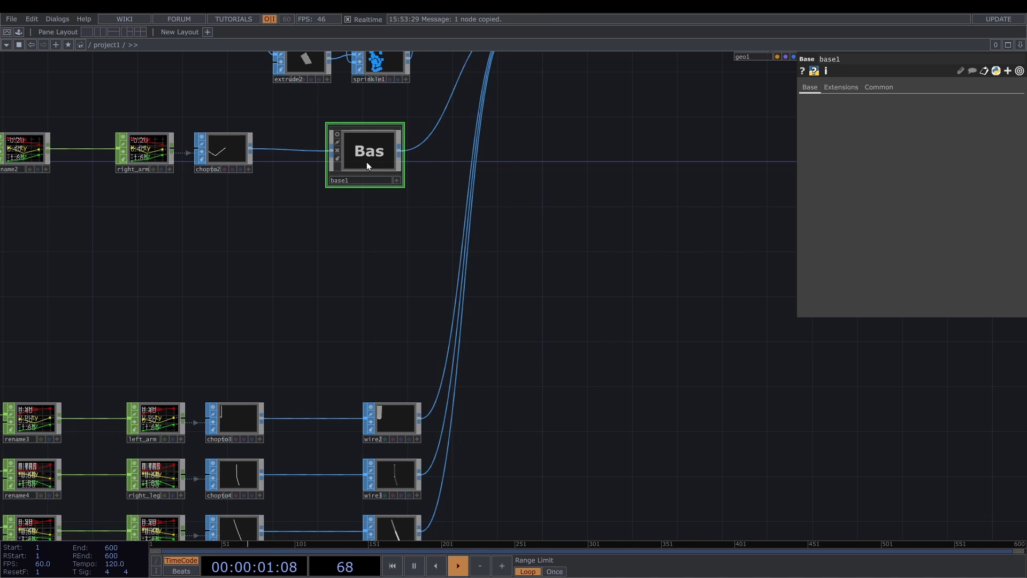
- Paste three copies of base1 and move them beside the left-arm, right-leg and left-leg chains
key("ctrl+v")
key("ctrl+v")
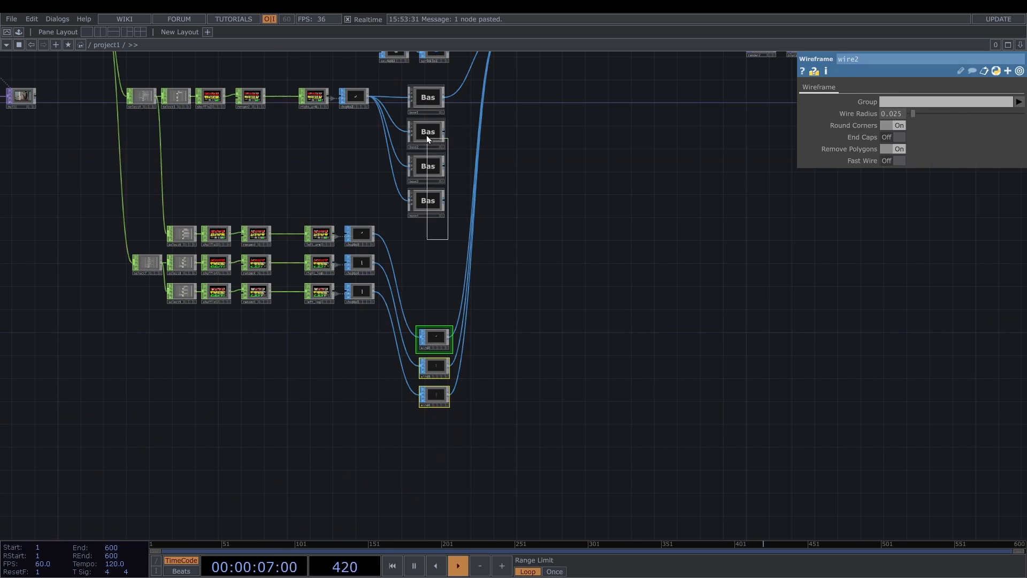
left_click_drag(426, 135, 431, 233)
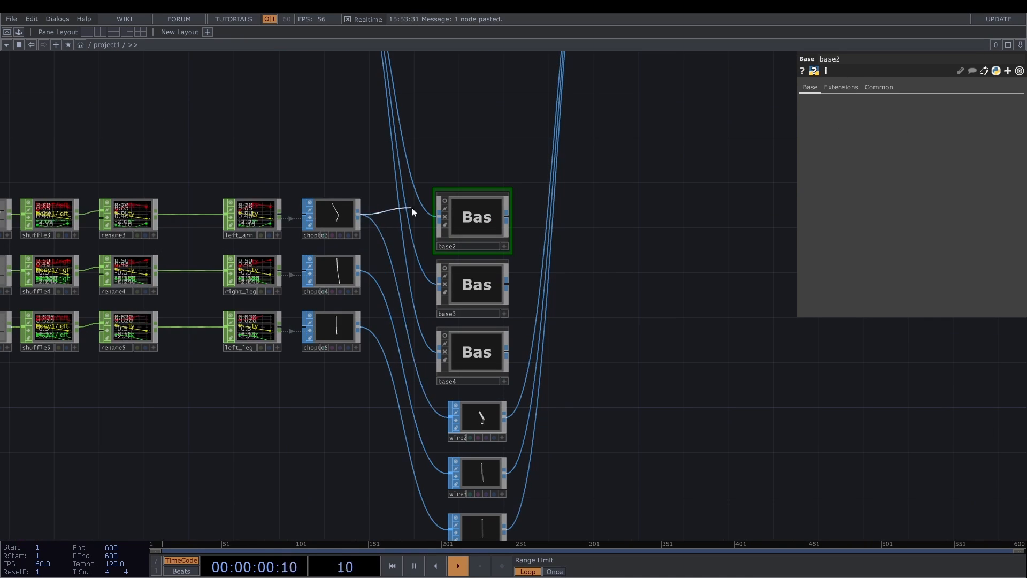
- Route chopto3 through base2 and chopto4 through base3 to merge1, replacing the connections from wire2 and wire3
left_click(508, 217)
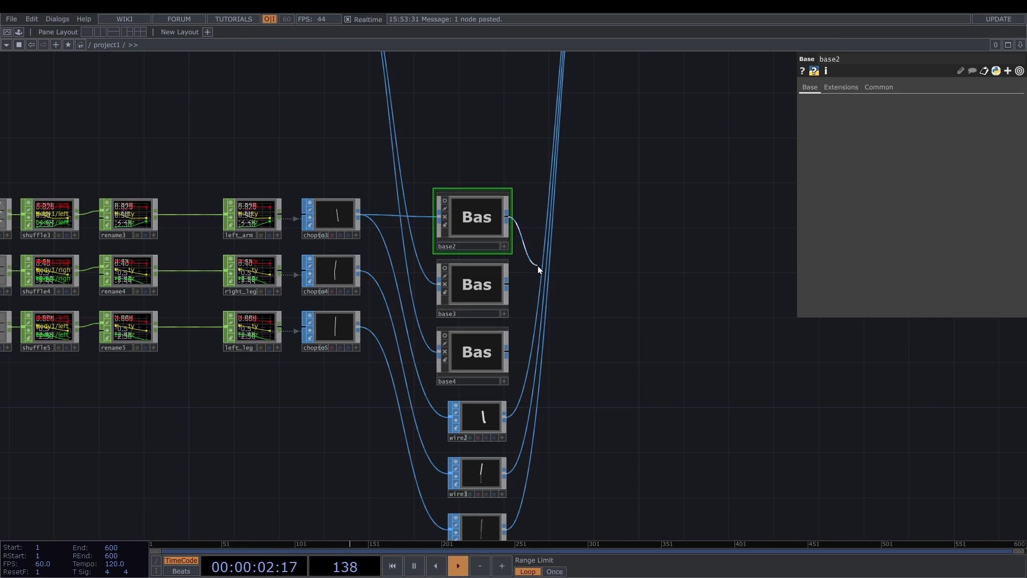
left_click(540, 266)
left_click(359, 271)
left_click(438, 283)
left_click(507, 283)
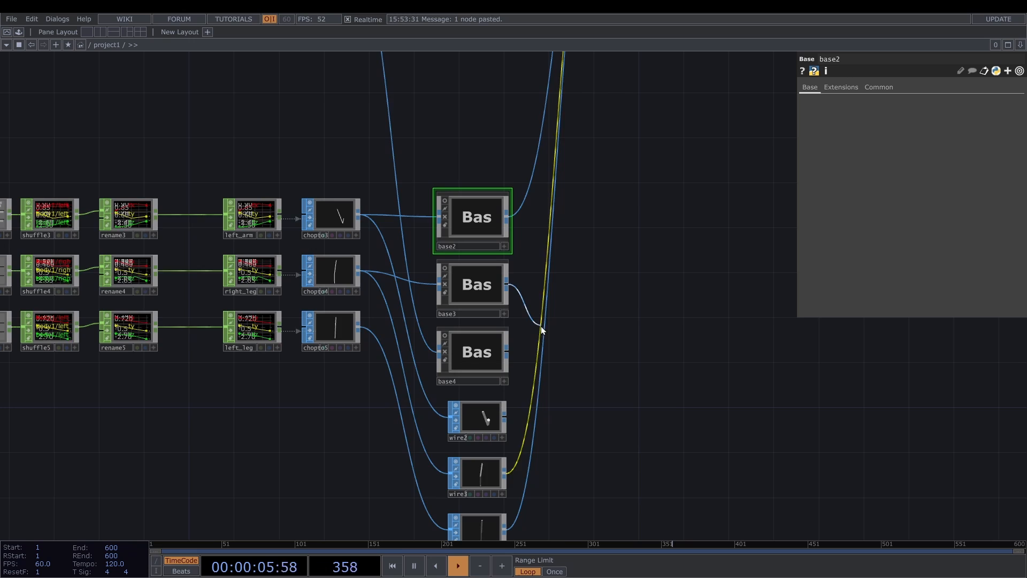
left_click(541, 327)
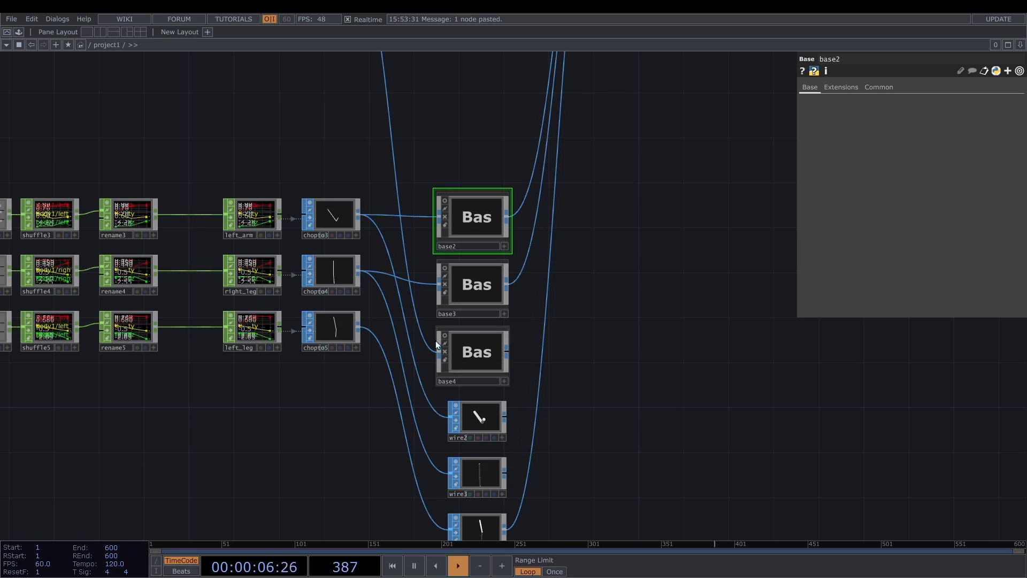
- Route chopto5 through base4 to merge1 and delete the leftover wire2, wire3 and wire4
left_click(359, 327)
left_click(437, 351)
right_click_drag(537, 400, 422, 319)
key("Delete")
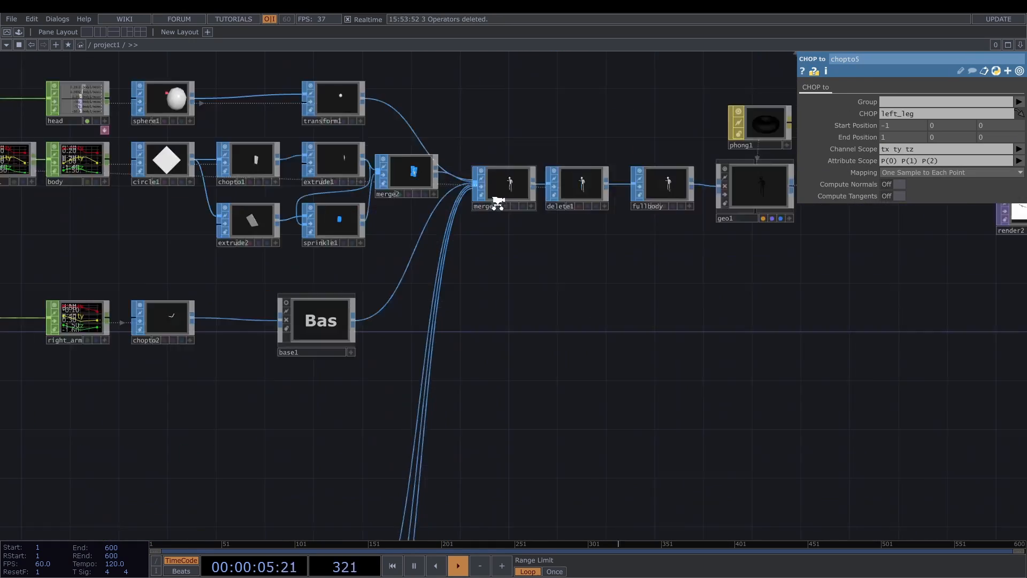
- Turn on point markers for all geometry in merge1's viewer through its display options
scroll(492, 202, "up", 10)
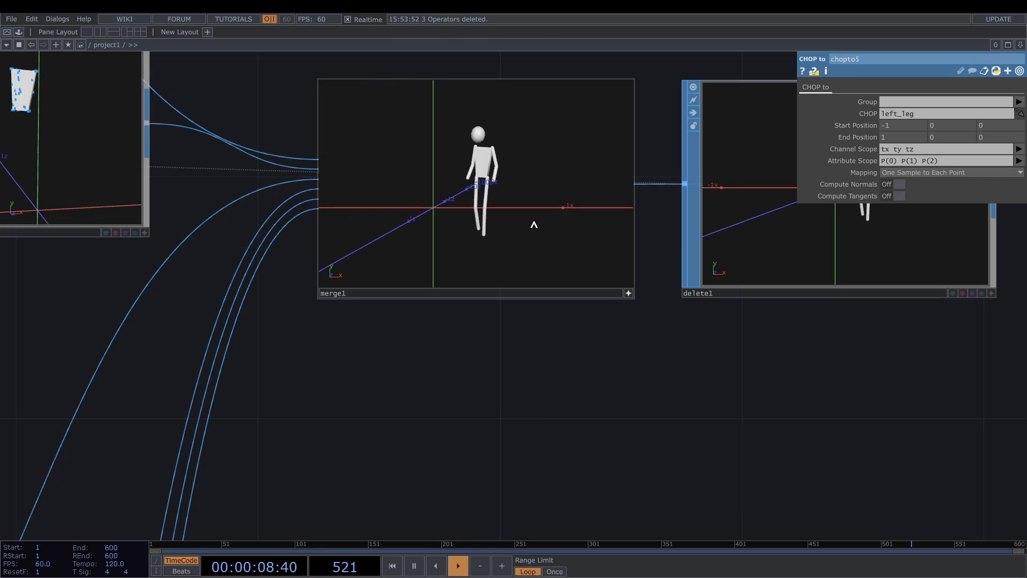
right_click(523, 150)
left_click(549, 194)
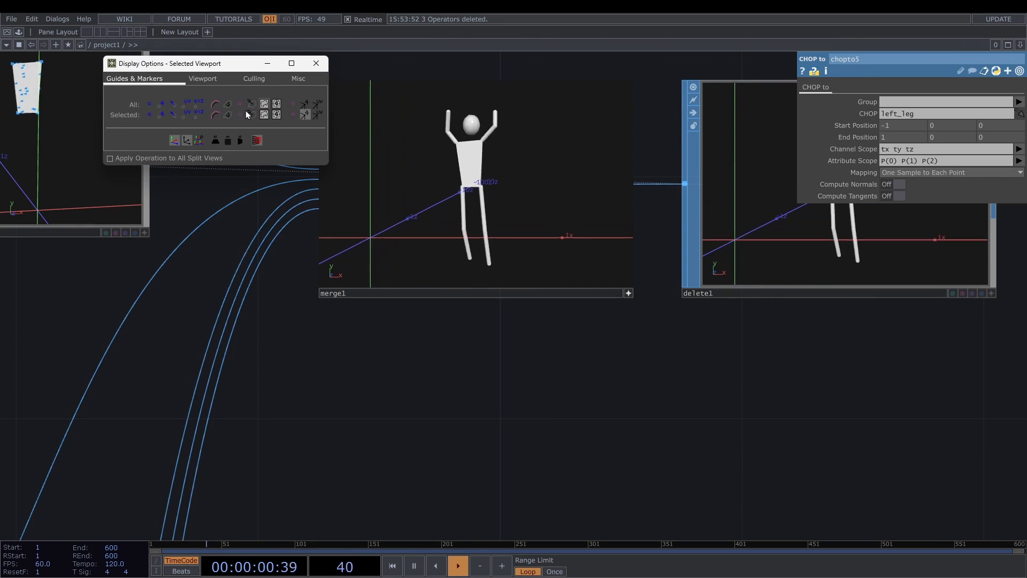
left_click(149, 103)
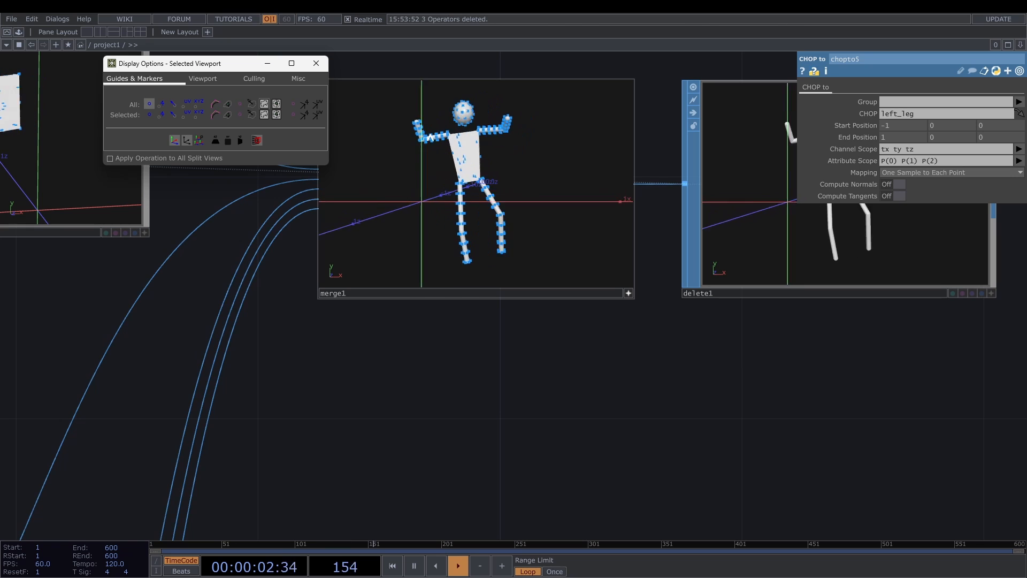
left_click(316, 63)
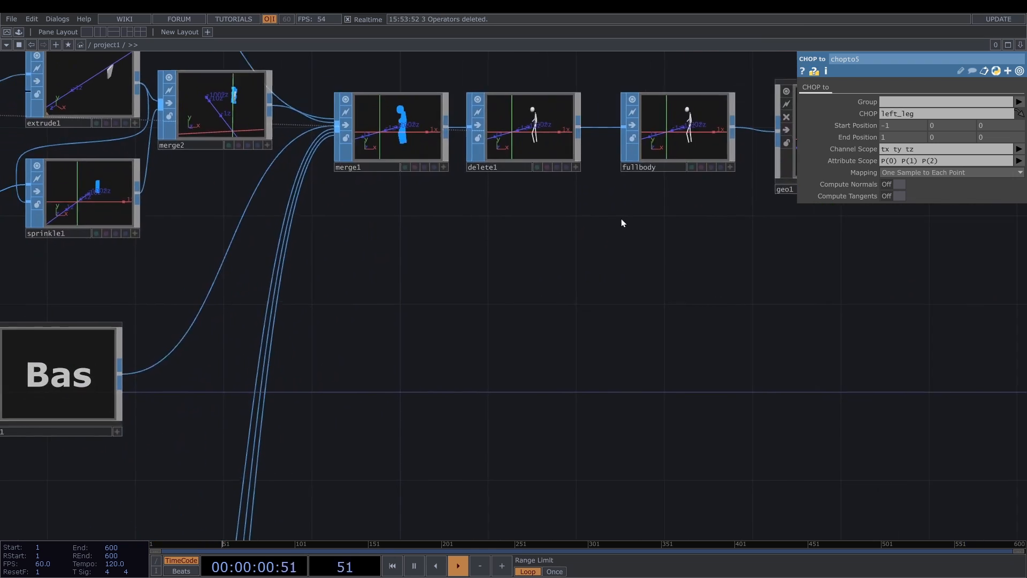
scroll(571, 219, "down", 2)
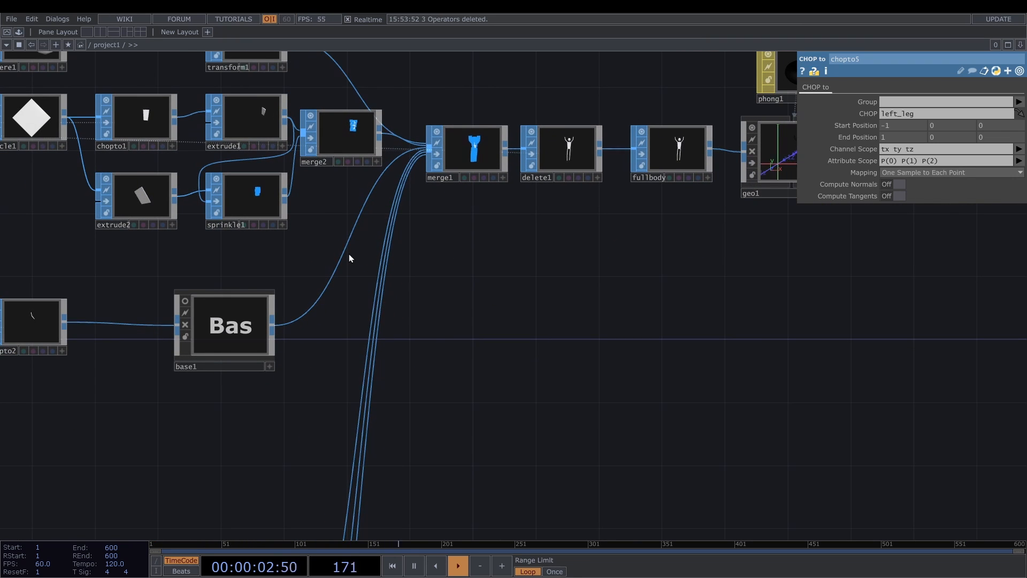
right_click(484, 258)
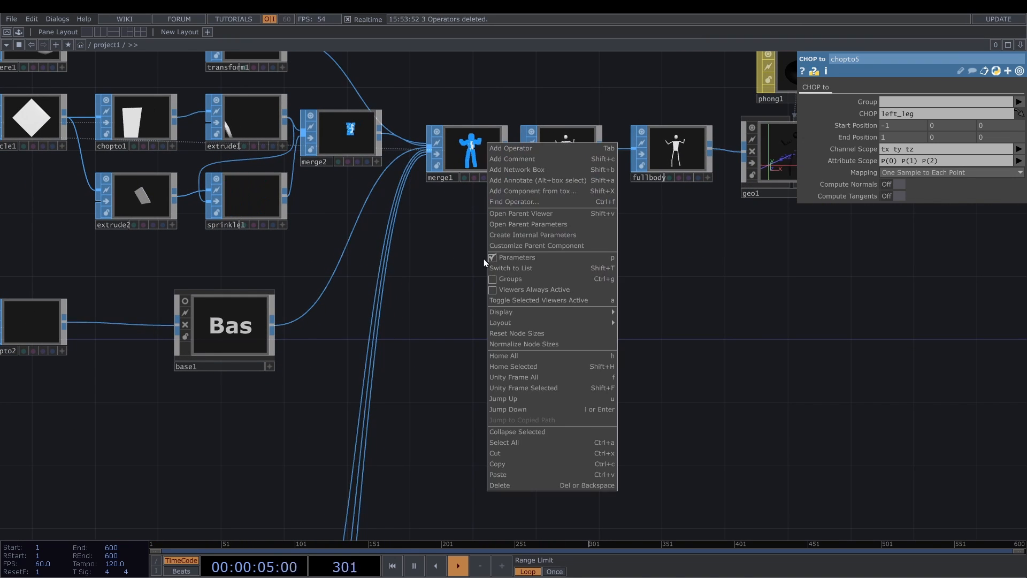
key("Tab")
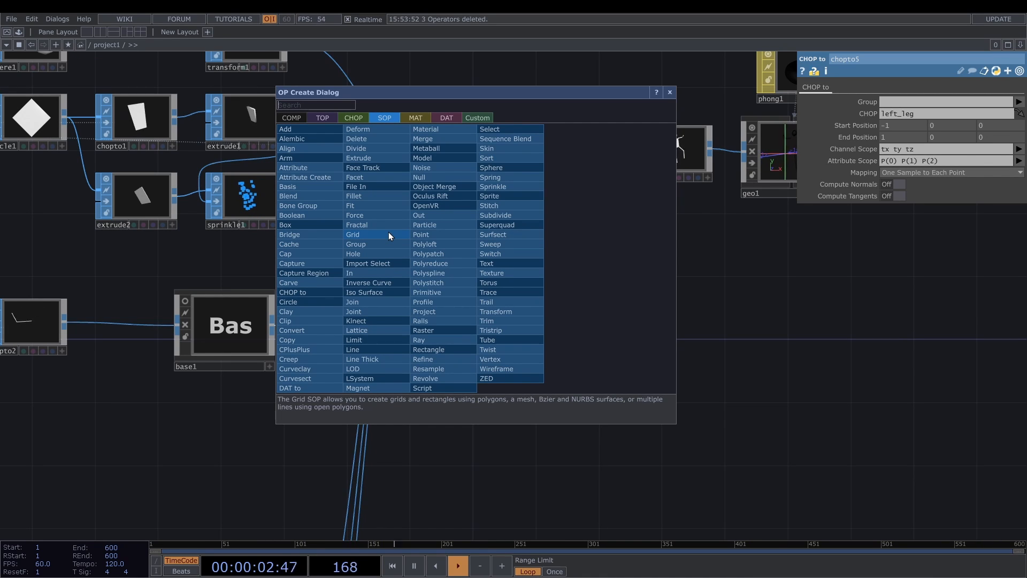
left_click(739, 299)
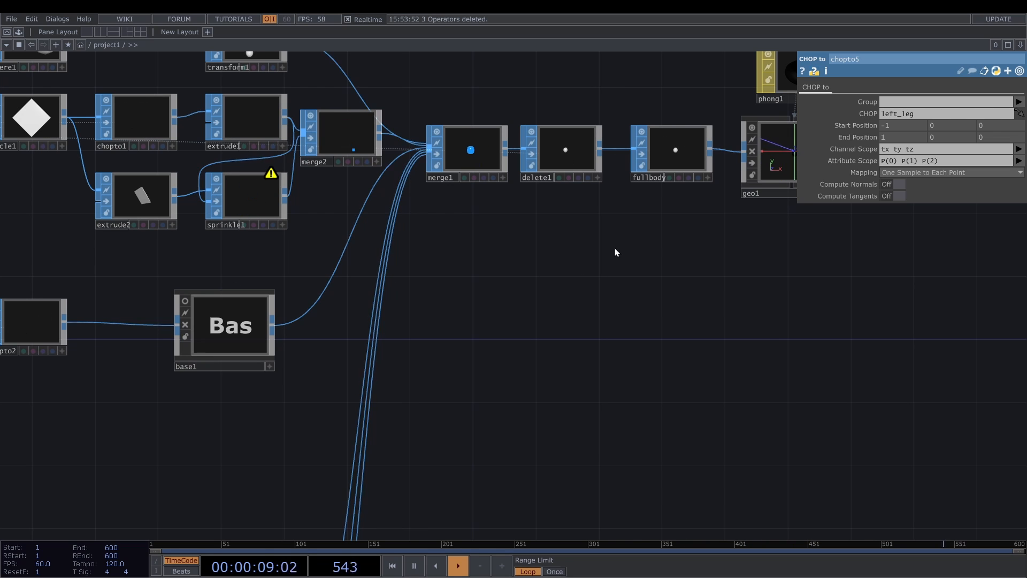
- Add a SOP to CHOP below fullbody that converts its points to channels
left_click_drag(615, 249, 533, 241)
left_click_drag(675, 198, 541, 199)
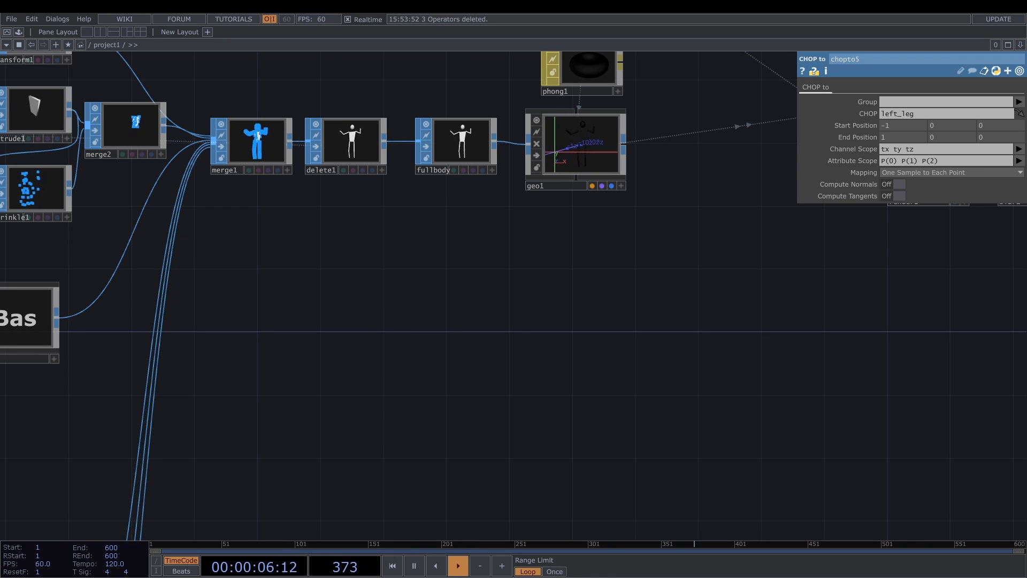
left_click_drag(493, 143, 422, 225)
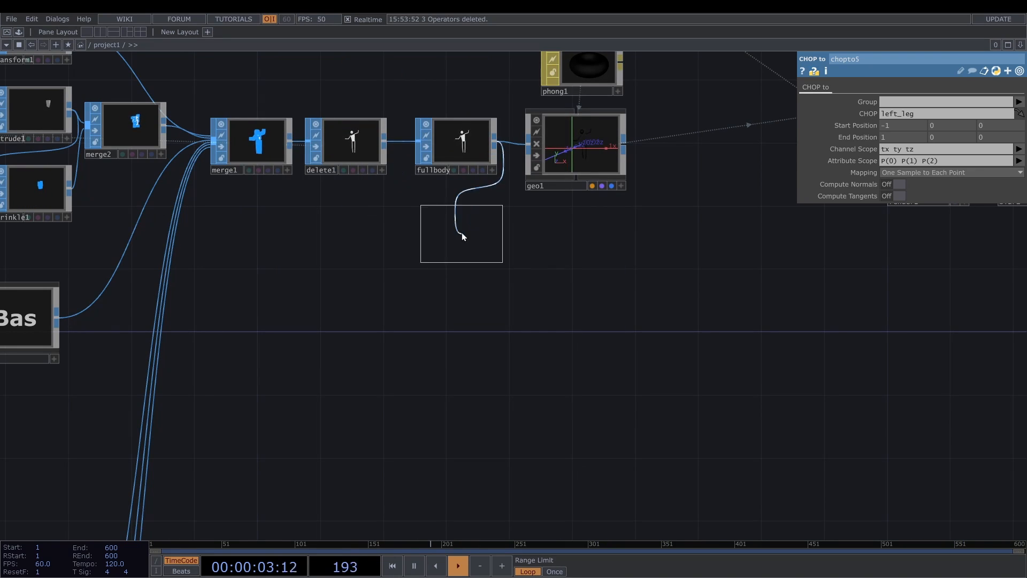
left_click(455, 224)
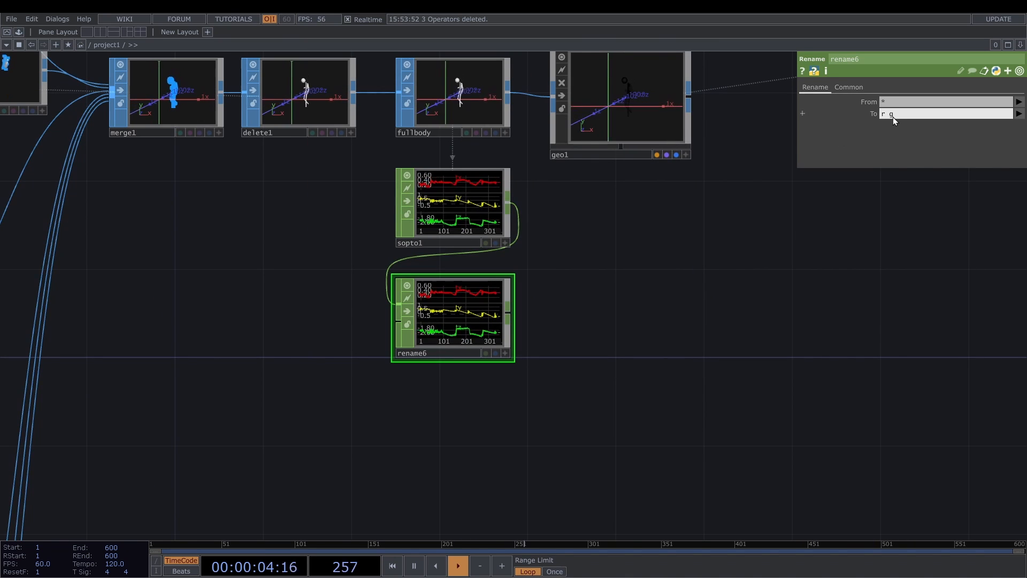
- Add a Rename CHOP after sopto1 that renames all channels to r g b, followed by a Null CHOP
type("b")
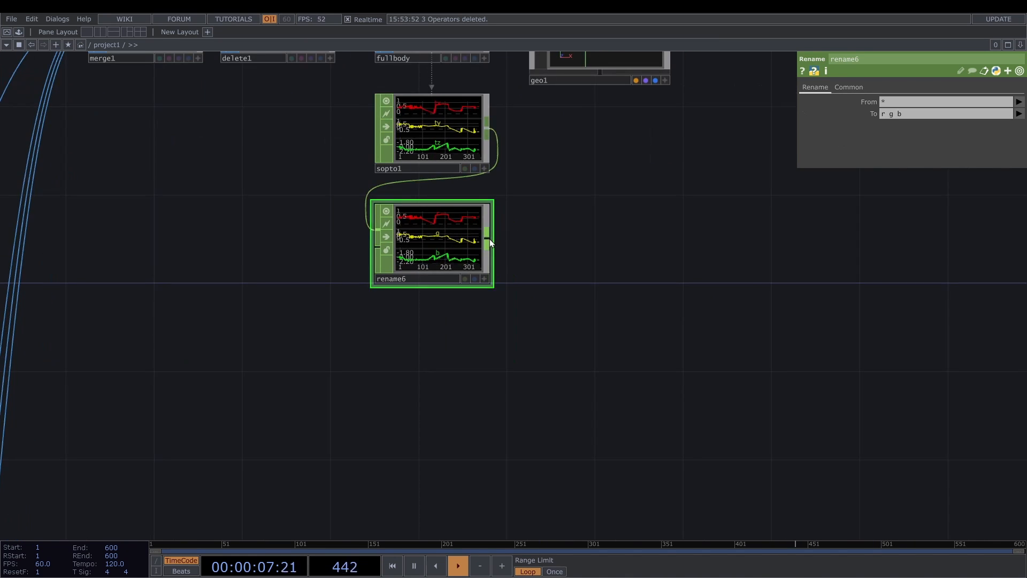
key("Tab")
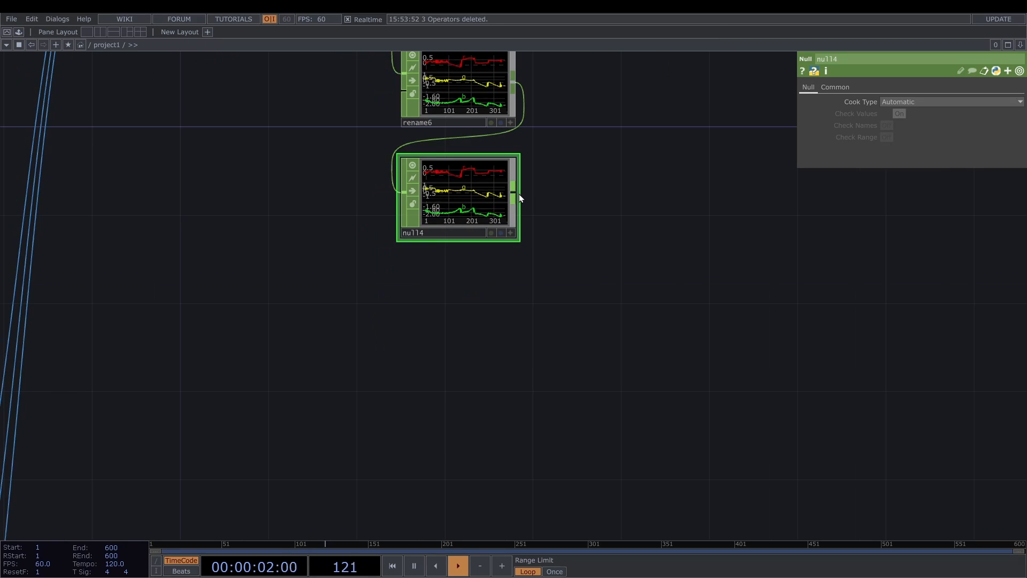
- Add a CHOP to TOP reading null4 with RGB data format and 32-bit float (RGBA) pixel format
key("Tab")
left_click(361, 54)
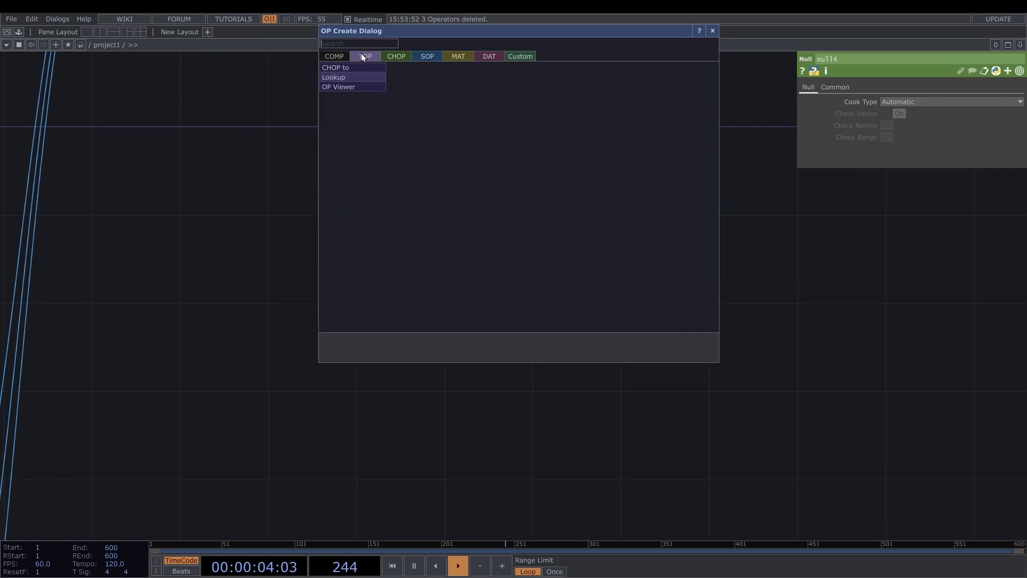
left_click(358, 74)
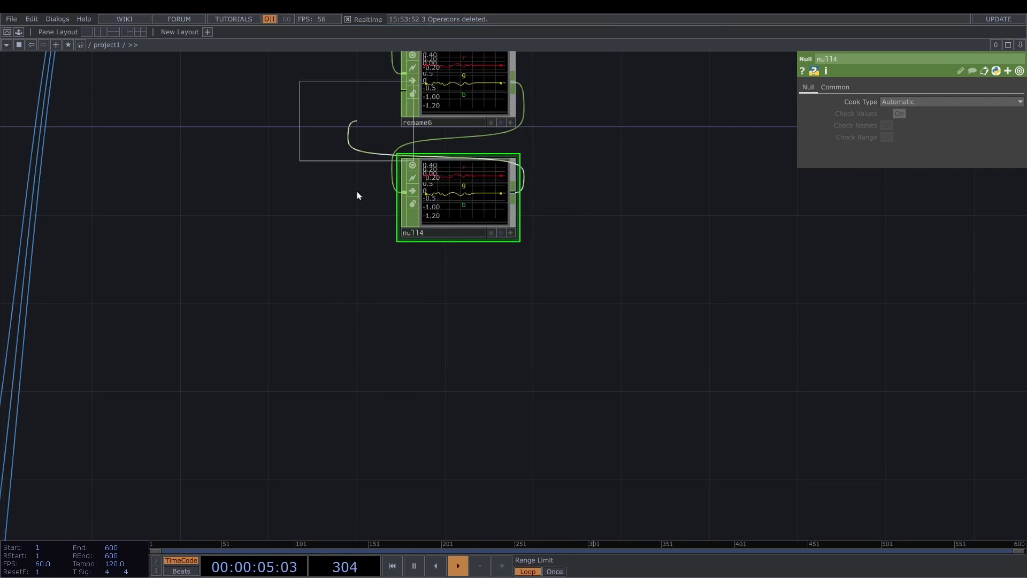
left_click(168, 379)
left_click(911, 113)
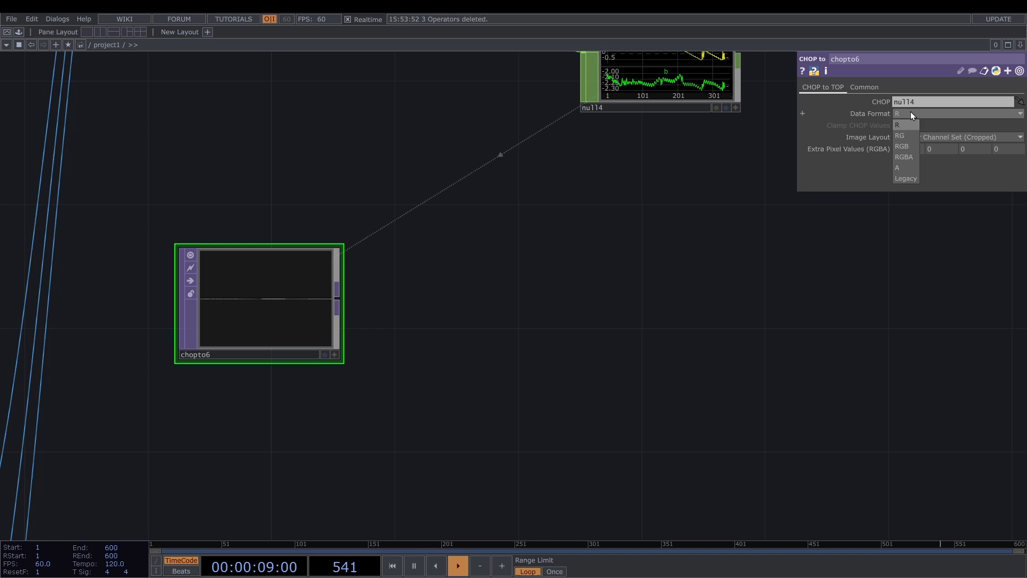
left_click(907, 146)
left_click(864, 87)
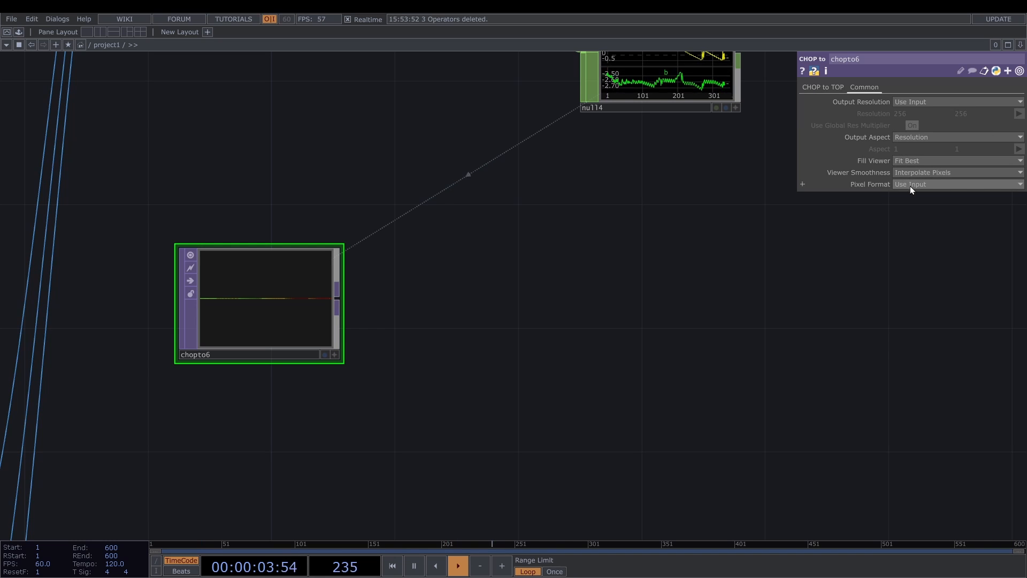
left_click(909, 184)
left_click(913, 240)
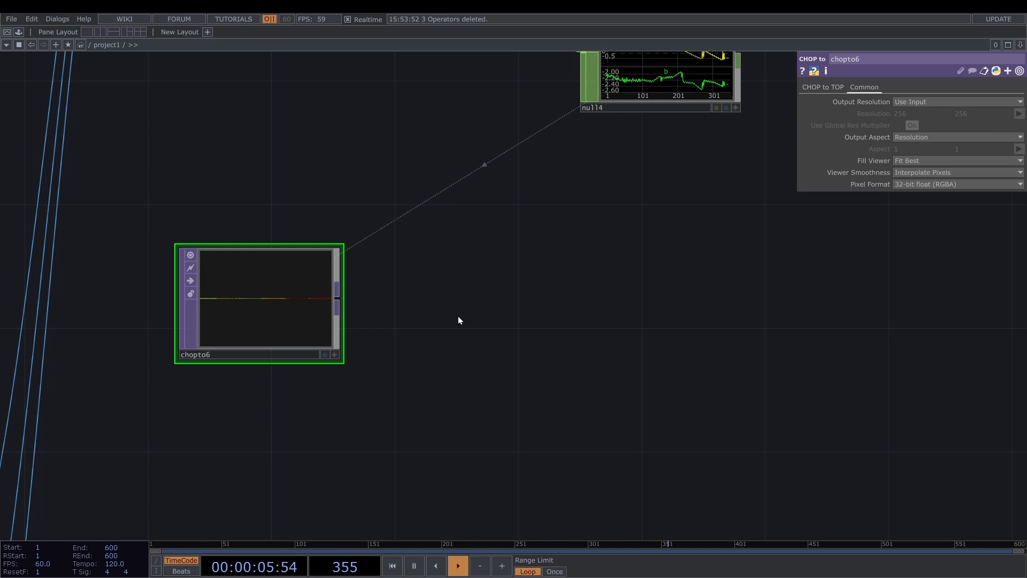
- Add a Crop TOP after chopto6 and set its Crop Top value to 8
key("Tab")
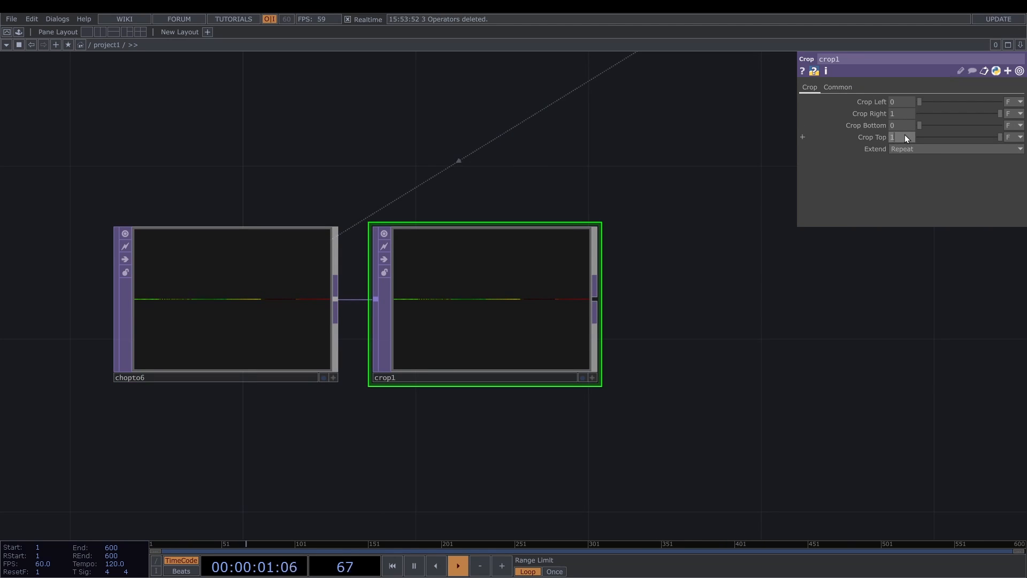
type("8")
key("Return")
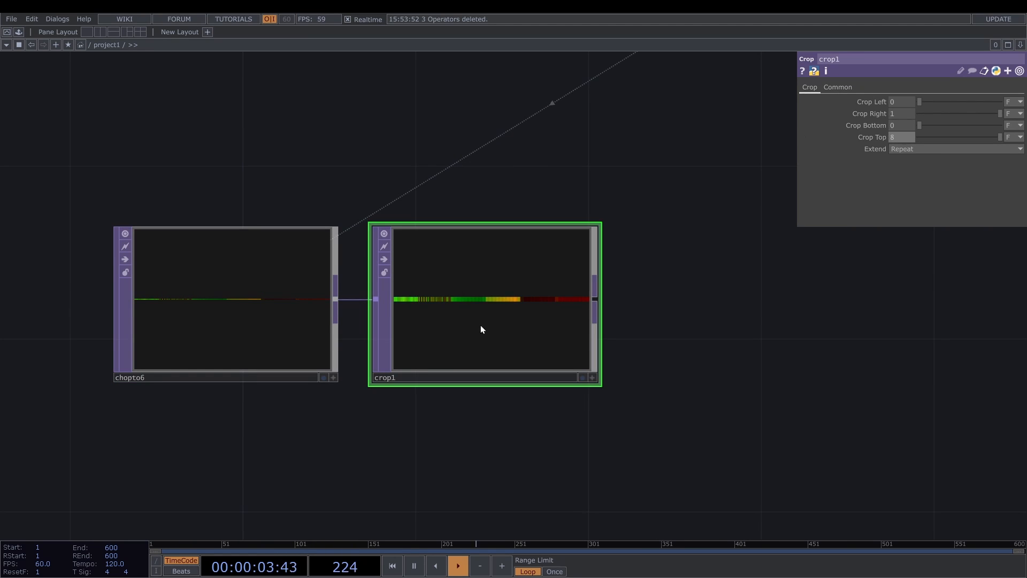
scroll(480, 325, "up", 5)
scroll(342, 285, "up", 3)
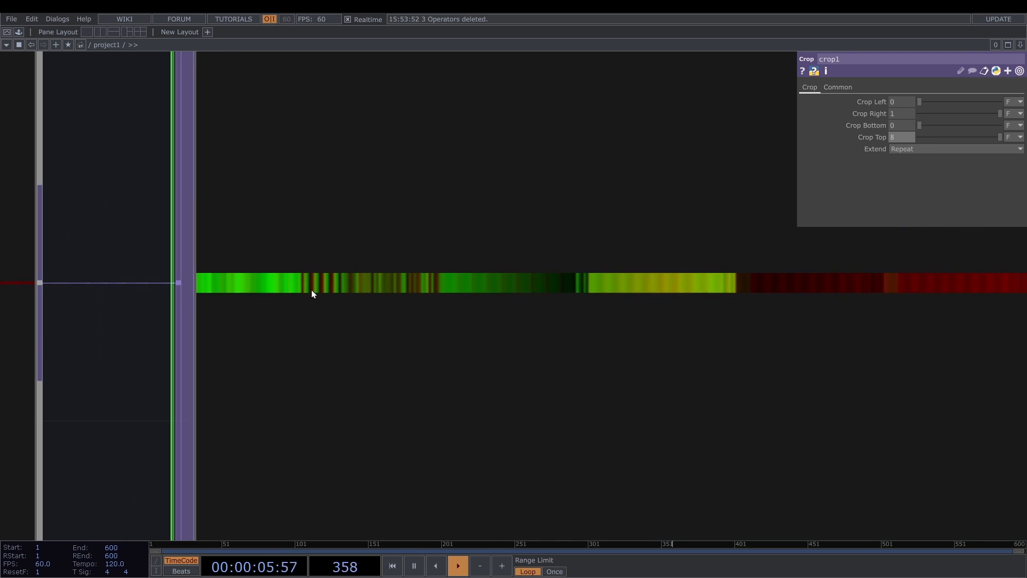
middle_click(373, 284)
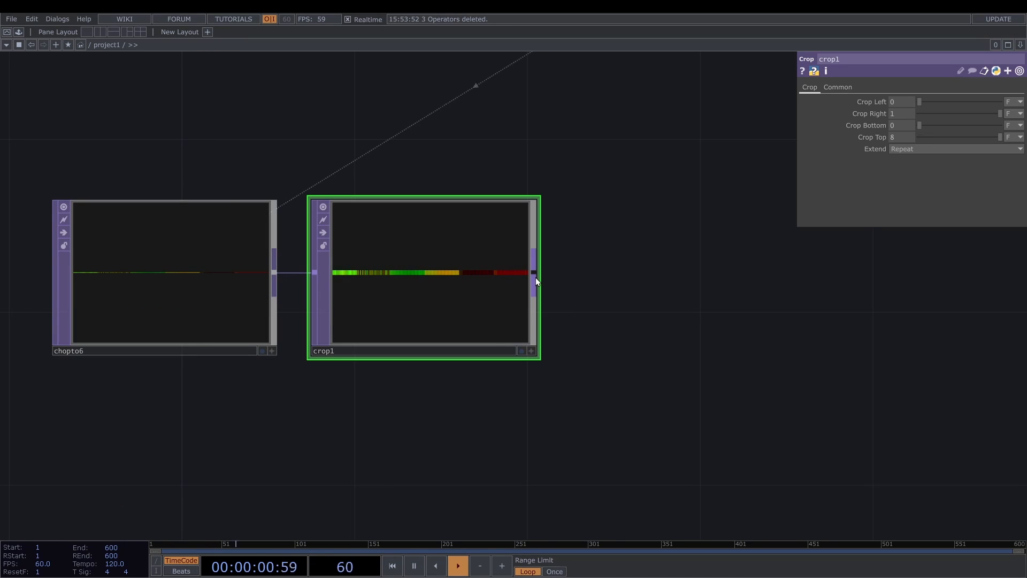
- Add a Null TOP after crop1, followed by a GLSL TOP set to Compute Shader mode
right_click(535, 277)
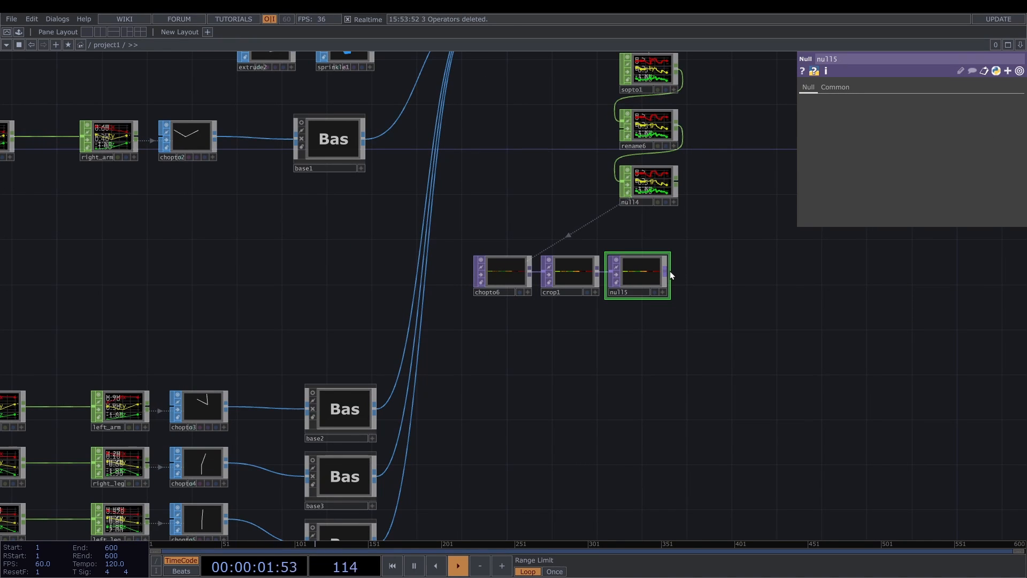
key("Tab")
type("g")
left_click(586, 175)
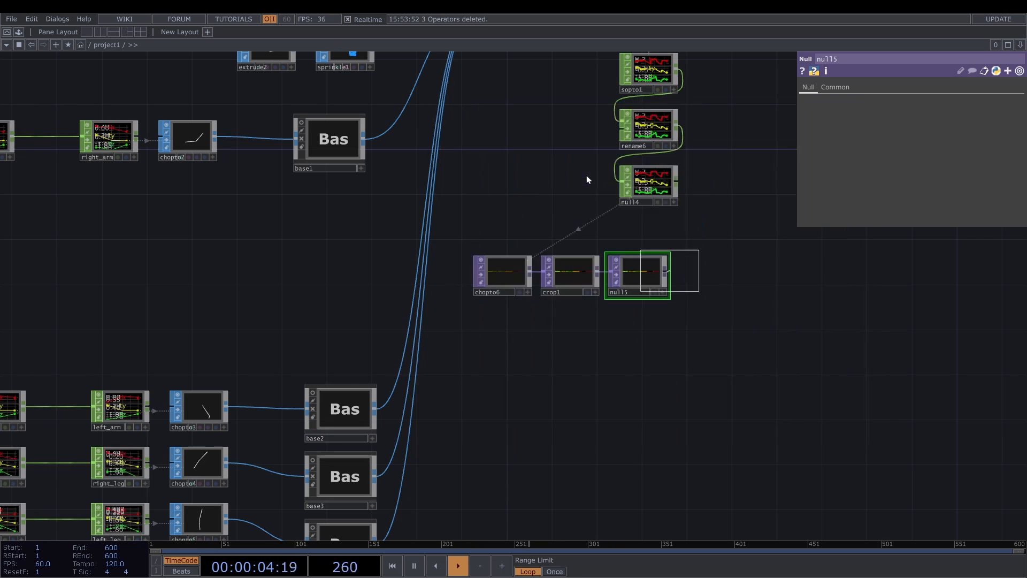
scroll(737, 272, "up", 4)
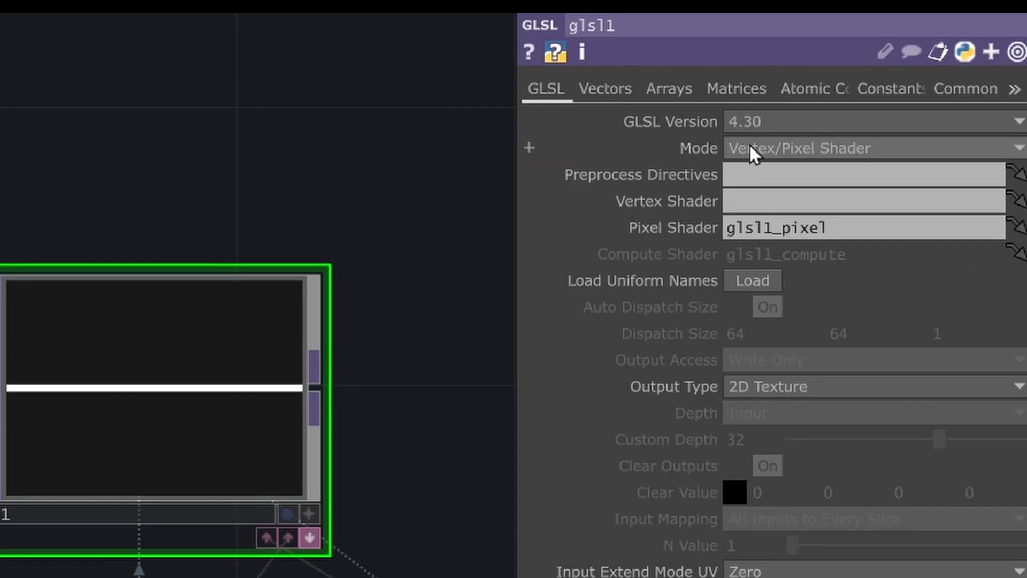
left_click(762, 155)
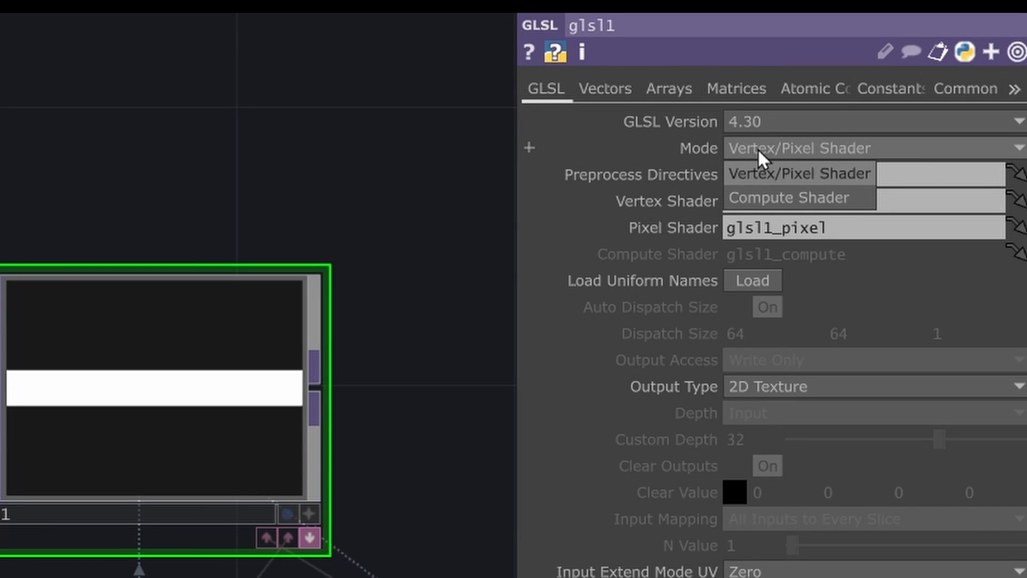
left_click(779, 200)
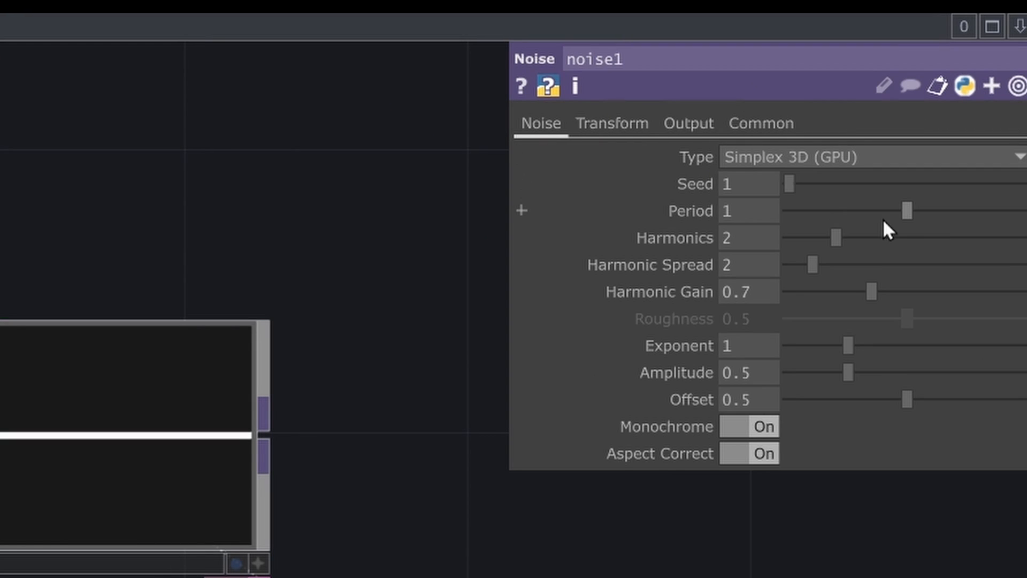
- Turn off Monochrome on noise1 and animate its Z translate with the expression absTime.seconds * 0.5
left_click(762, 429)
left_click(615, 124)
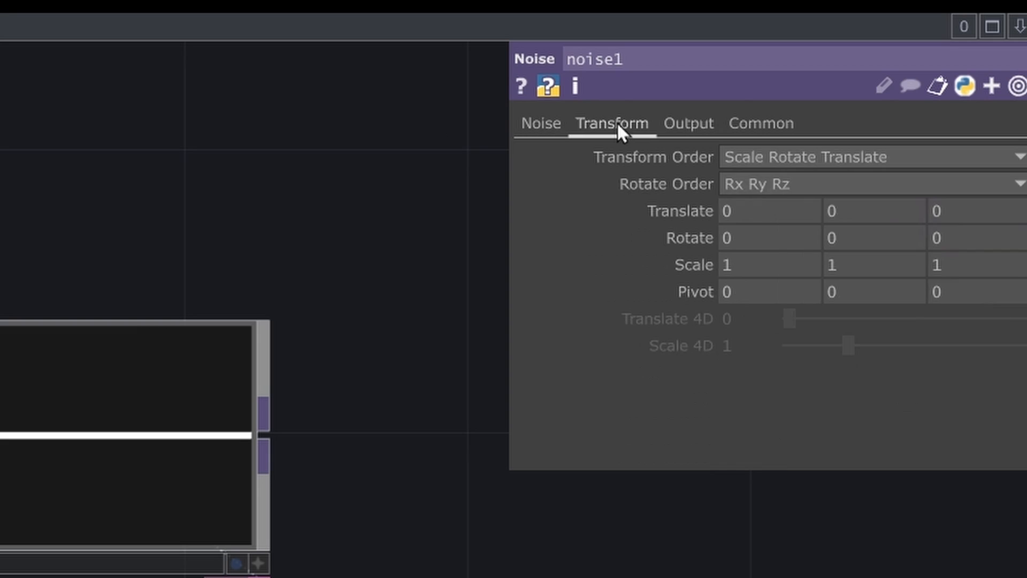
left_click(952, 210)
type("absTime.seconds")
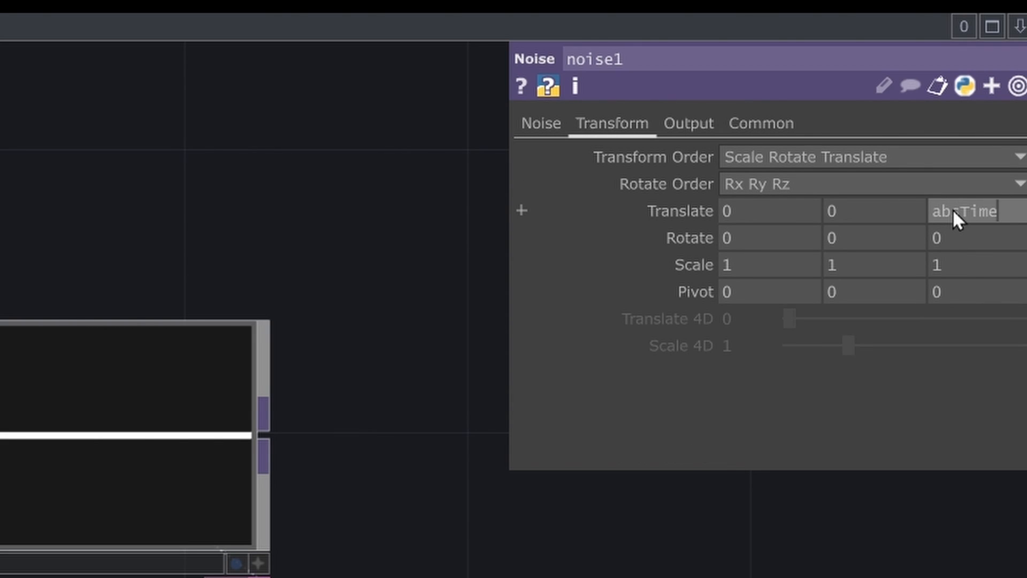
key("Return")
left_click(863, 288)
type("*")
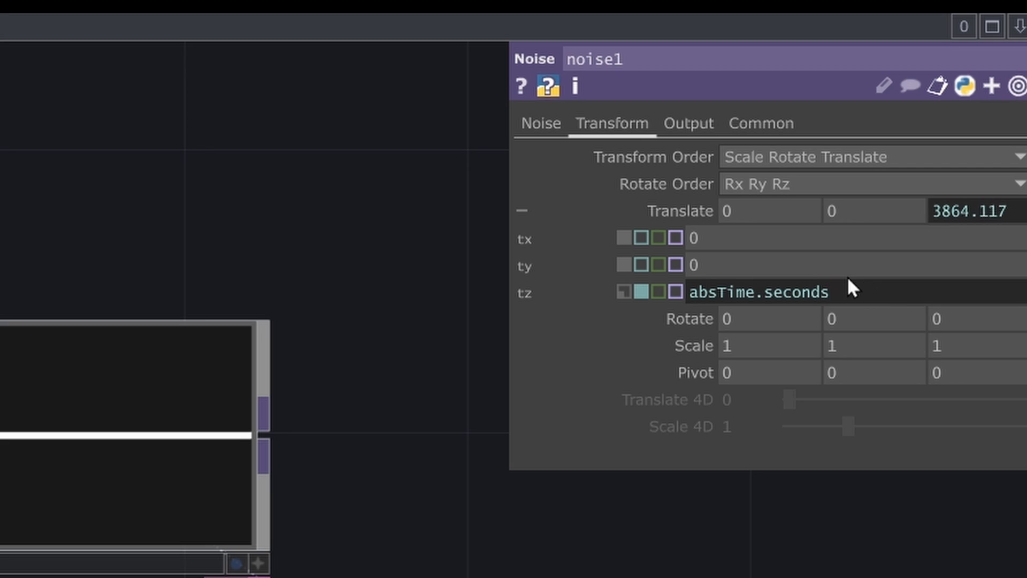
type(" 0.5")
key("Return")
- Set noise1's RGB output to Noise only
left_click(680, 123)
left_click(753, 162)
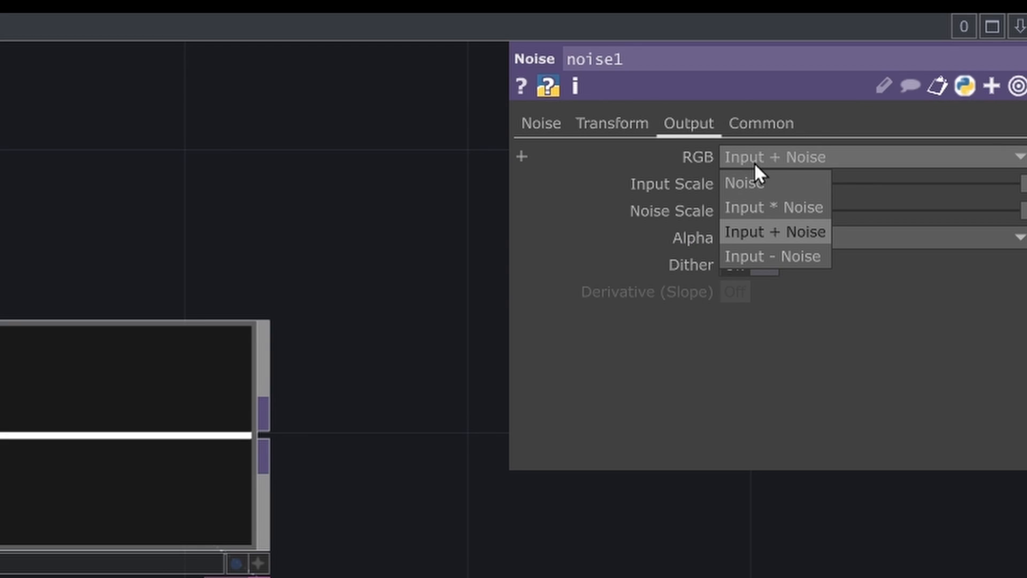
left_click(773, 182)
- Add a Math TOP after noise1 and set the lower bound of its To Range R to -1
key("Tab")
type("mat")
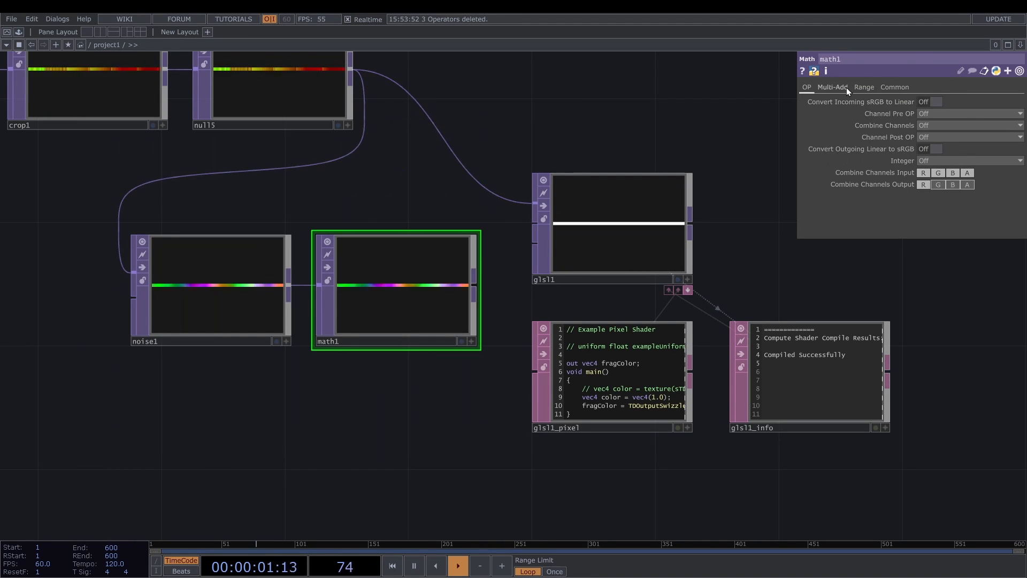
key("Return")
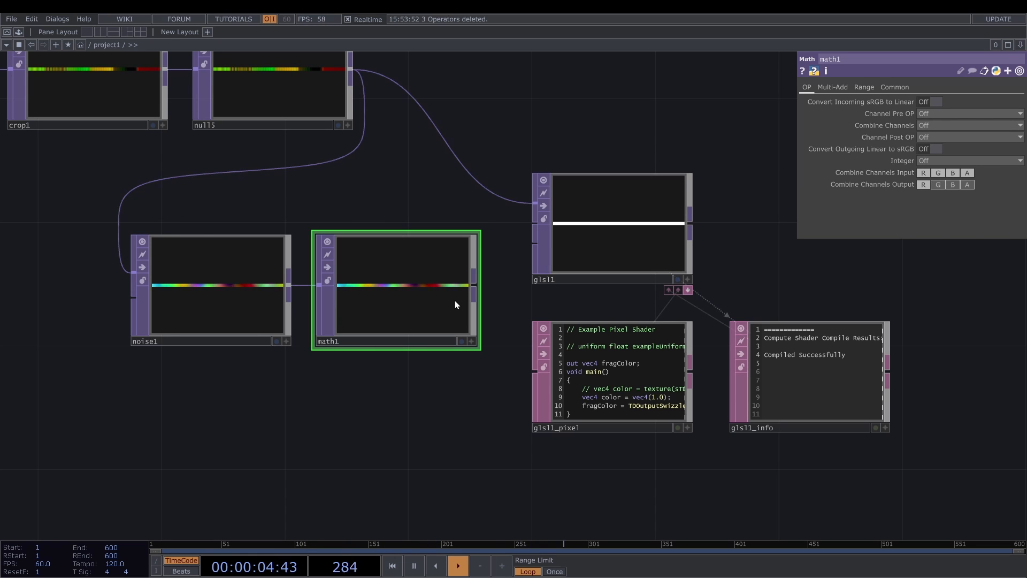
left_click(844, 88)
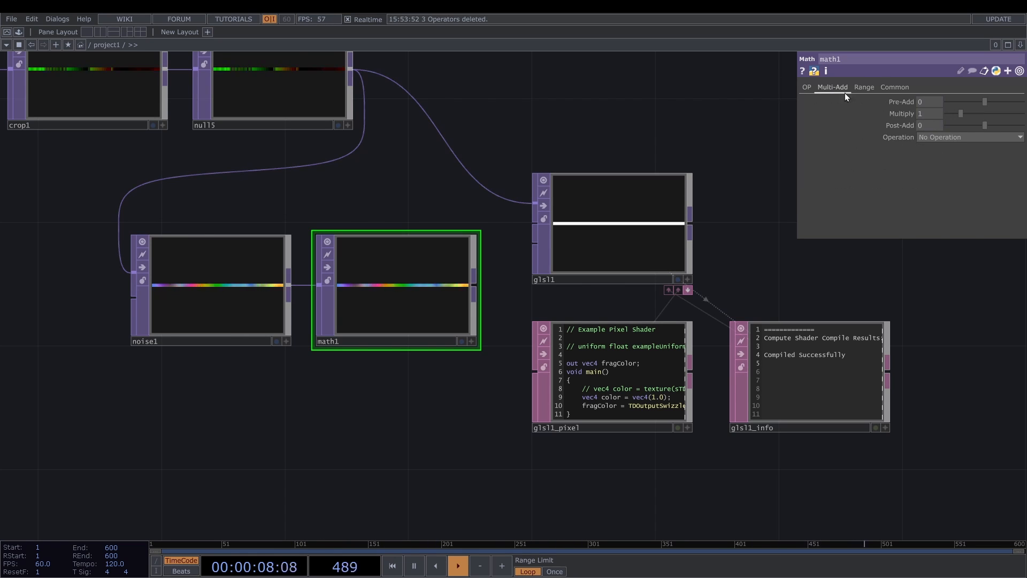
left_click(873, 88)
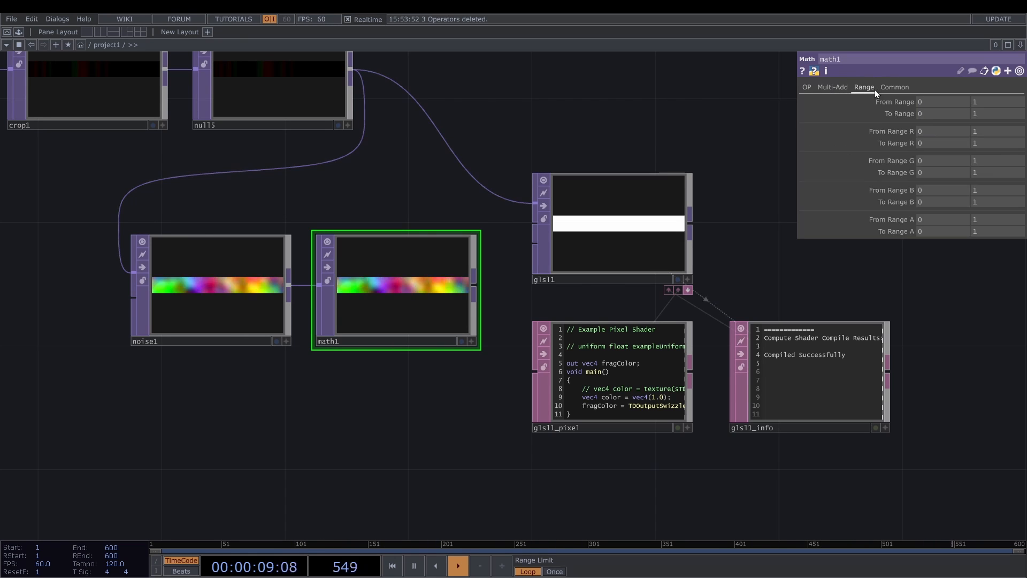
left_click(932, 145)
type("-")
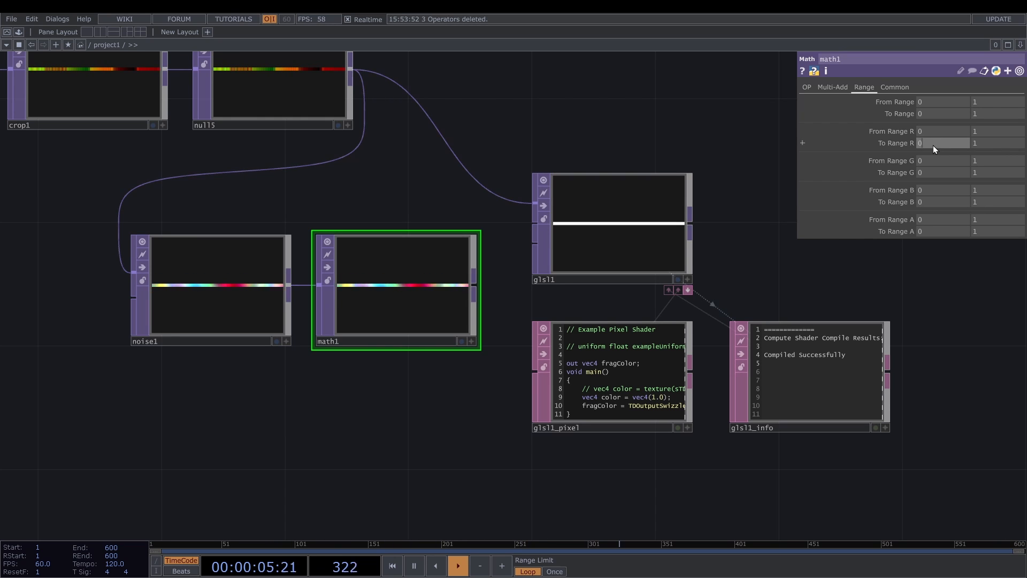
type("1")
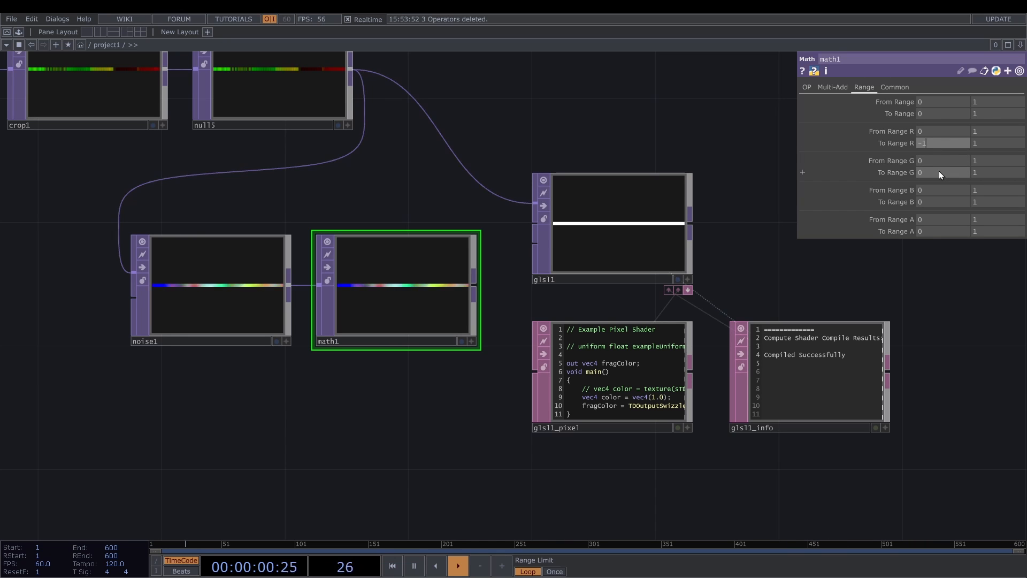
- Set math1's To Range G from -0.5 to 2
left_click(939, 171)
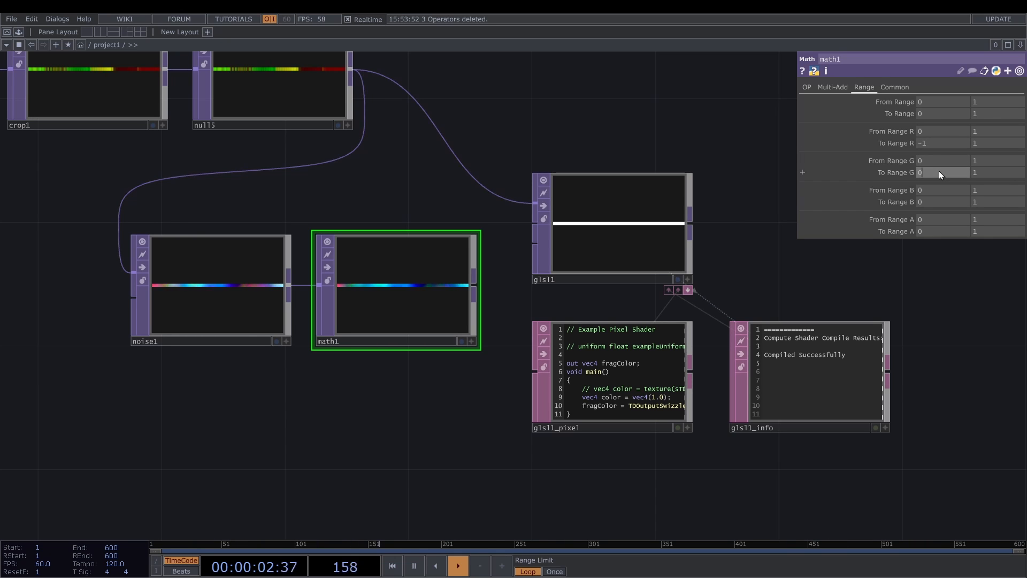
type("-0.")
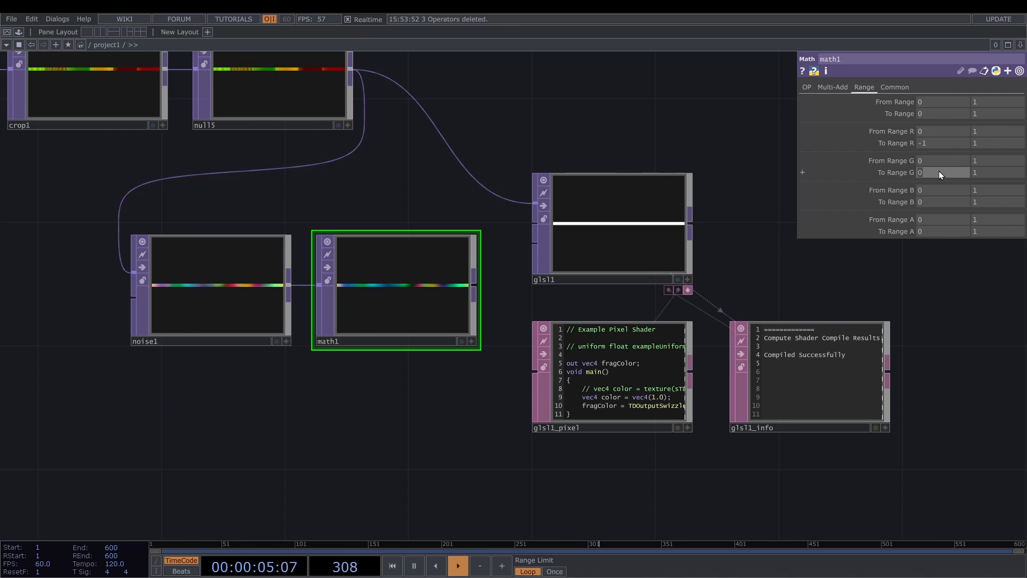
type("5")
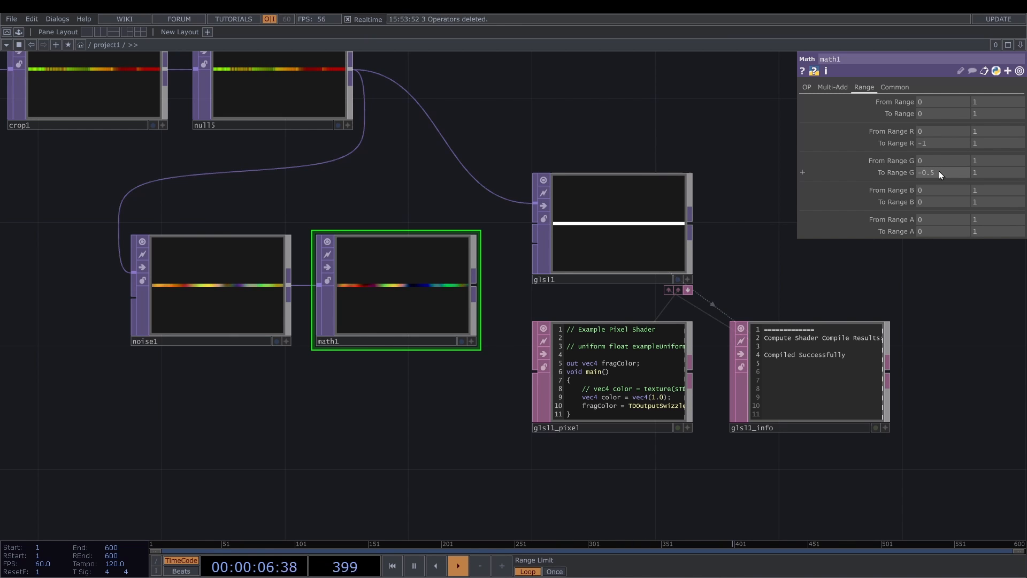
left_click(971, 172)
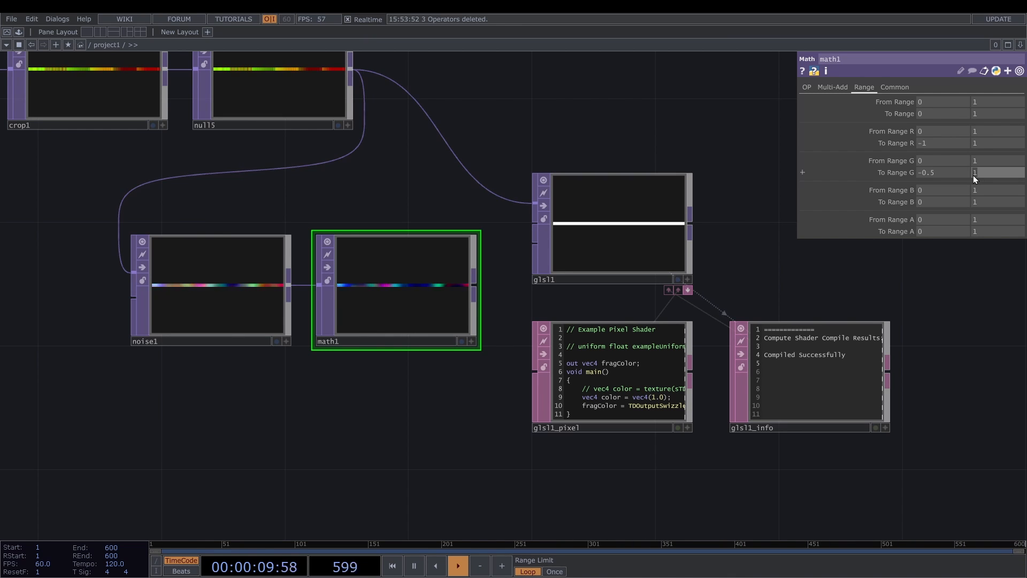
type("2")
key("Return")
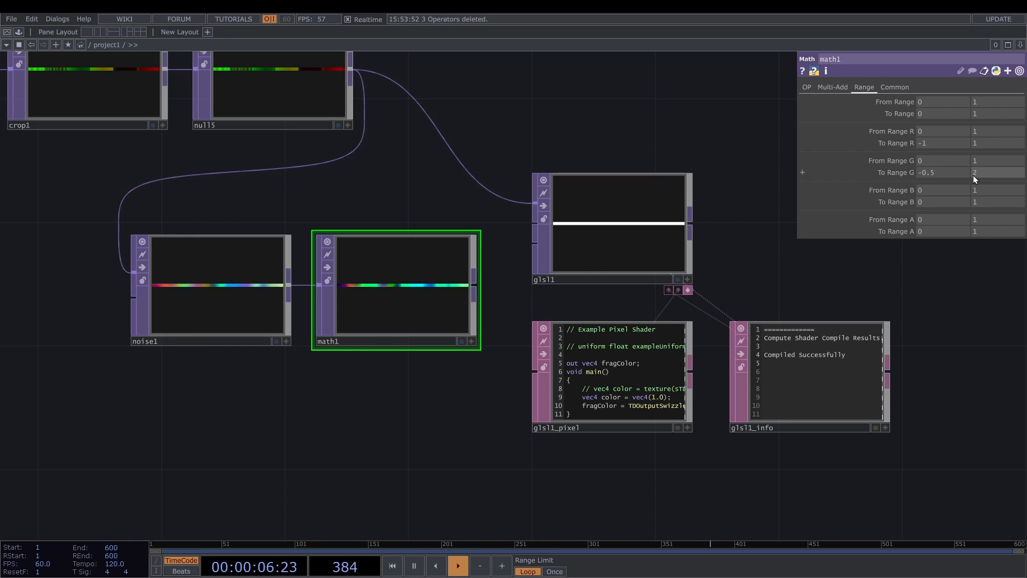
- Set the lower bound of math1's To Range B to -1 and connect math1 to glsl1's second input
left_click(942, 205)
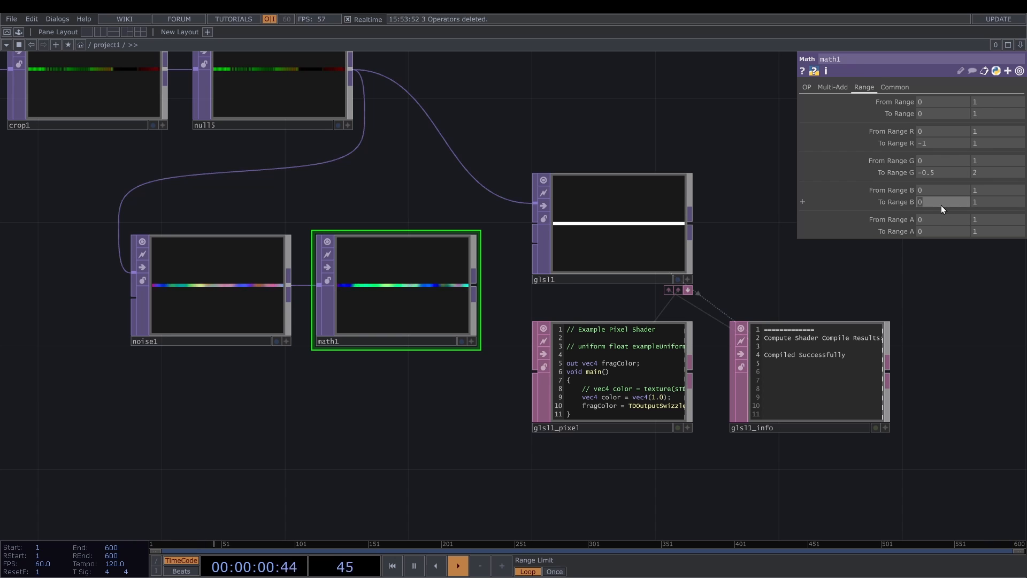
type("-1")
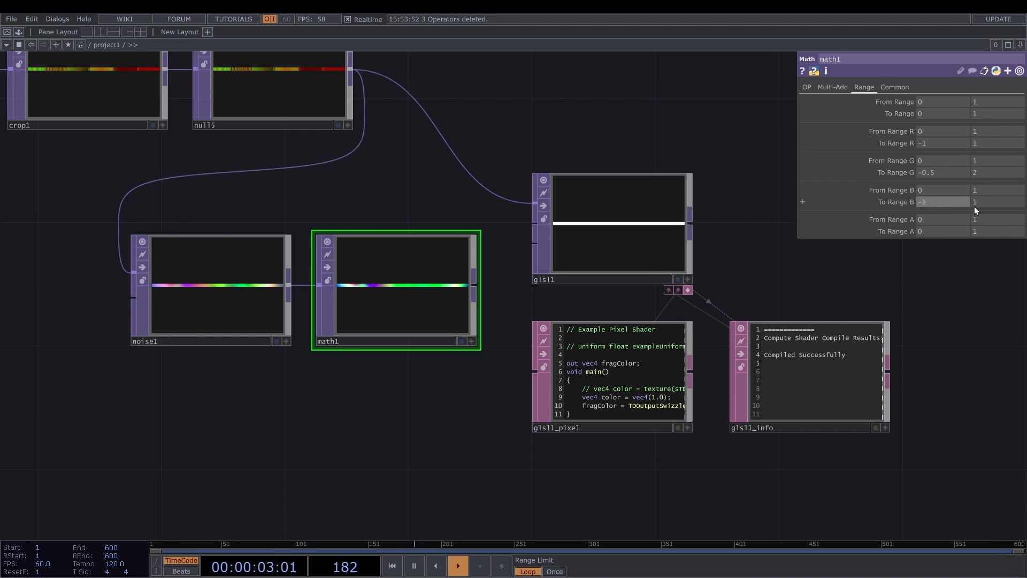
left_click(992, 203)
left_click_drag(474, 284, 521, 222)
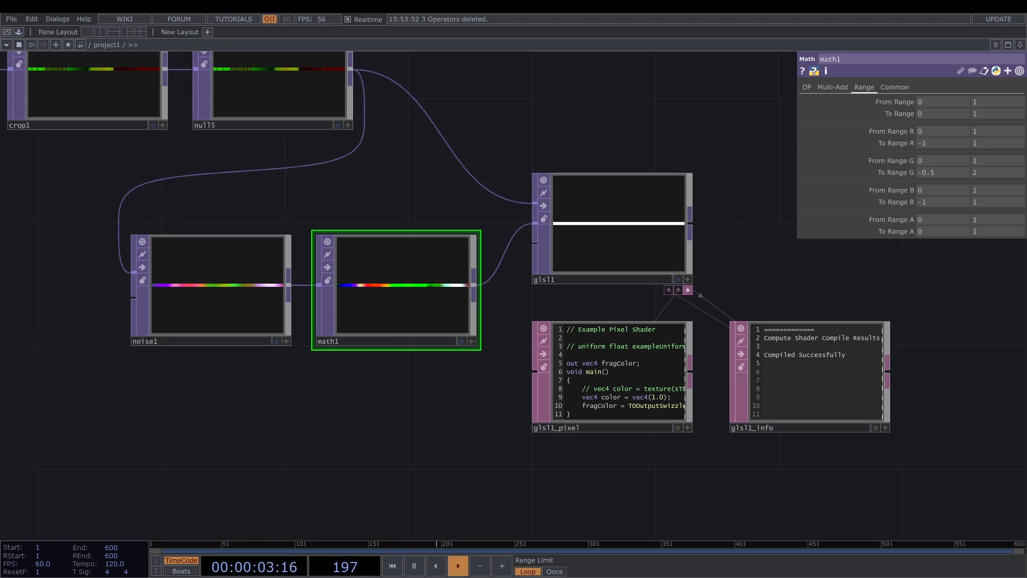
- Reveal the glsl1_compute DAT, arrange it directly below glsl1 in place of glsl1_pixel, and select glsl1
left_click(688, 290)
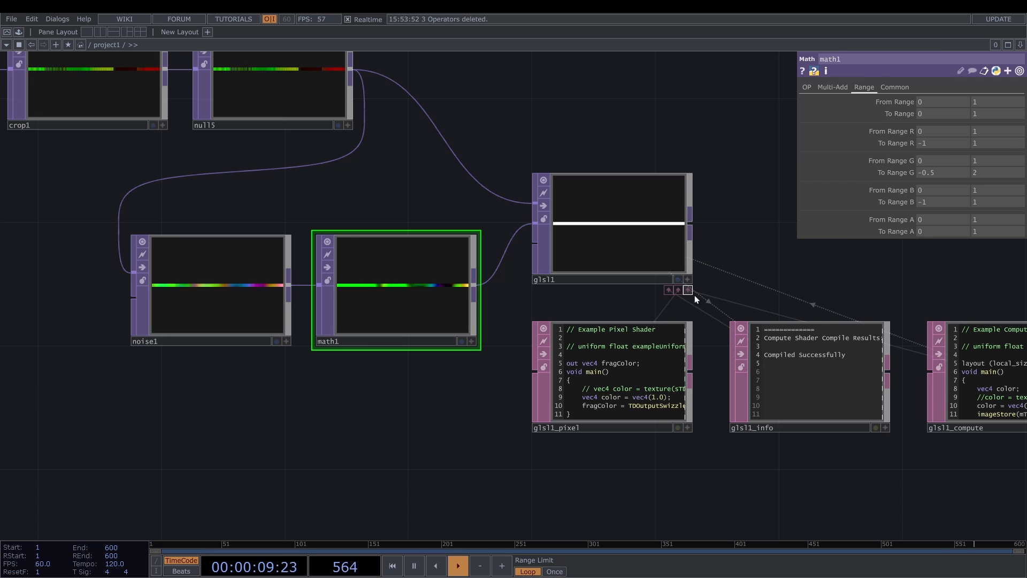
scroll(712, 303, "up", 3)
left_click_drag(711, 303, 353, 239)
left_click(827, 336)
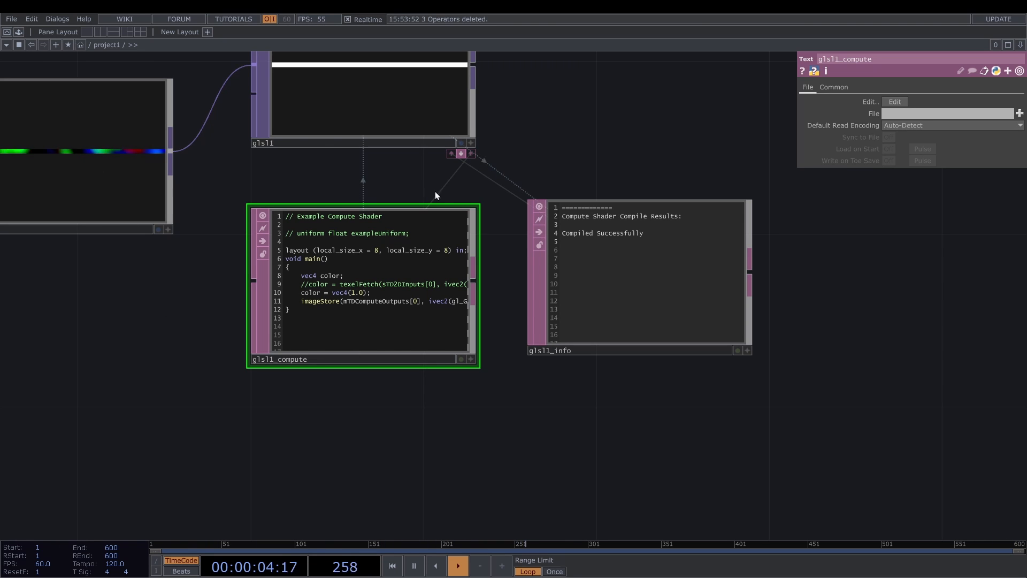
left_click(706, 252)
left_click_drag(719, 285, 830, 422)
left_click(476, 236)
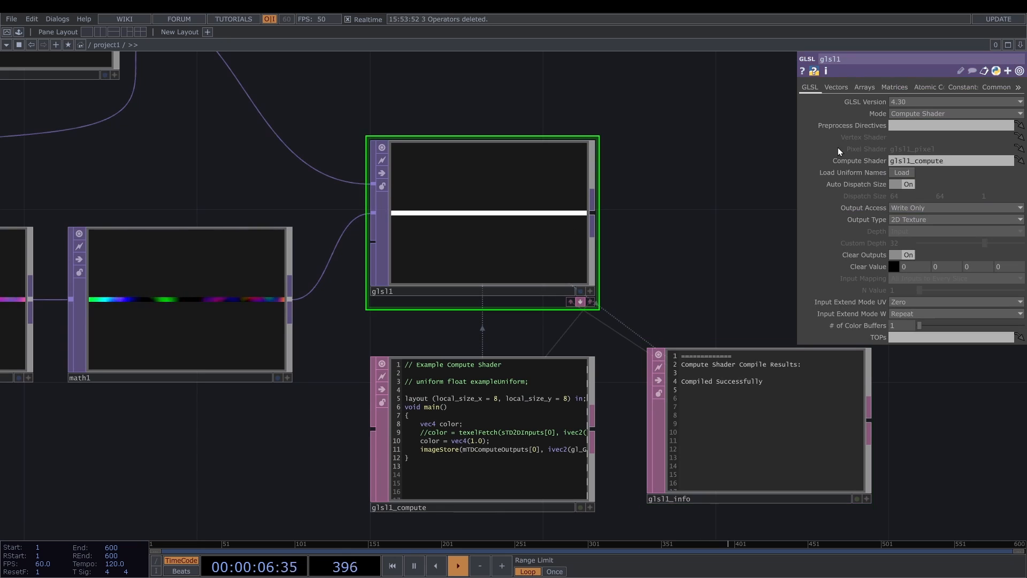
- Set glsl1's Output Access to Read-Write and turn off Clear Outputs
left_click(900, 208)
left_click(910, 240)
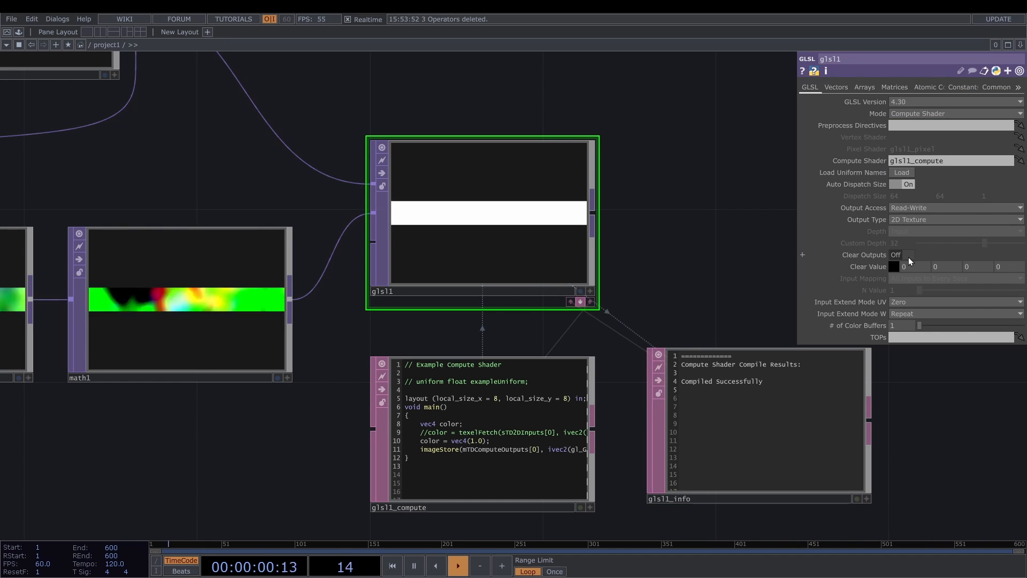
left_click(908, 255)
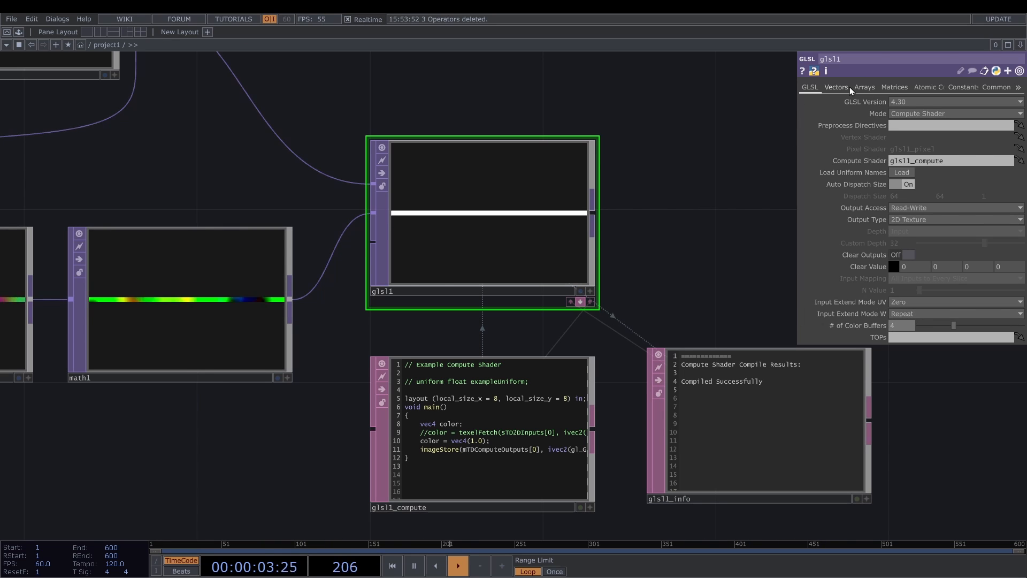
- Name glsl1's first vector uniform uLifeRandRange
left_click(837, 87)
left_click(910, 114)
type("uLi")
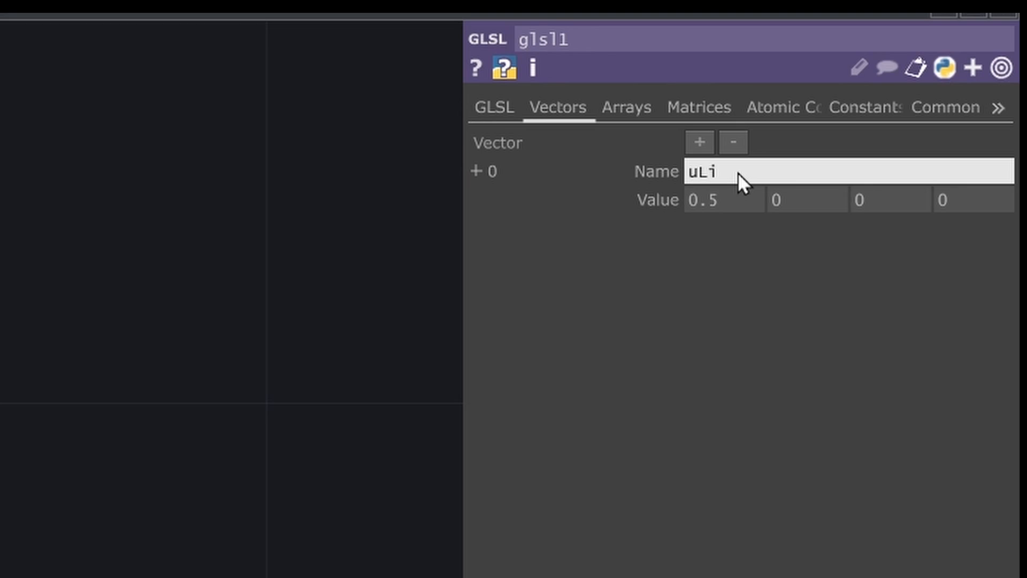
type("feRandRange")
key("Return")
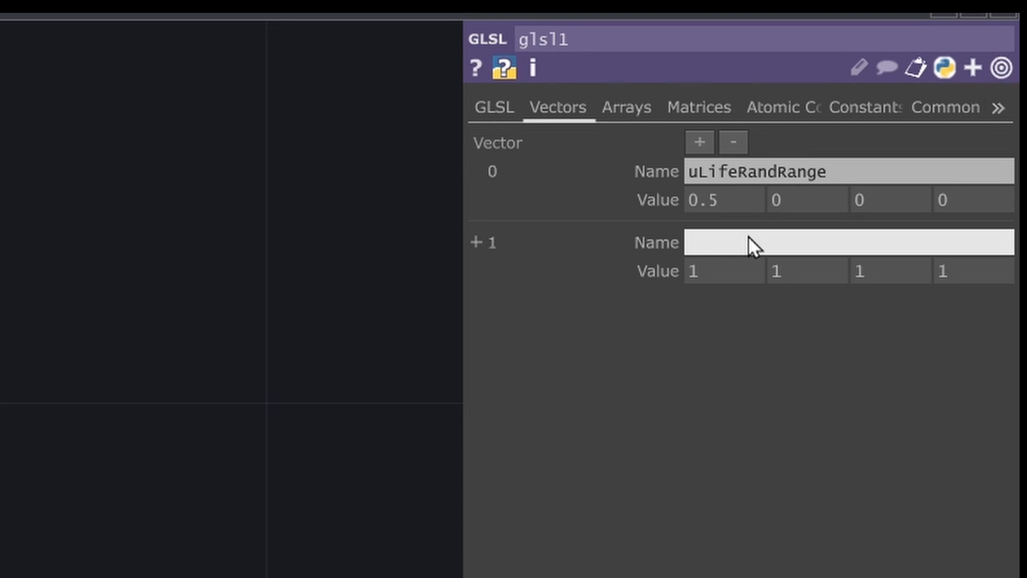
- Add two more vector uniforms to glsl1, named uFpsTick and uTime
type("uFpsTick")
key("Return")
type("uTime")
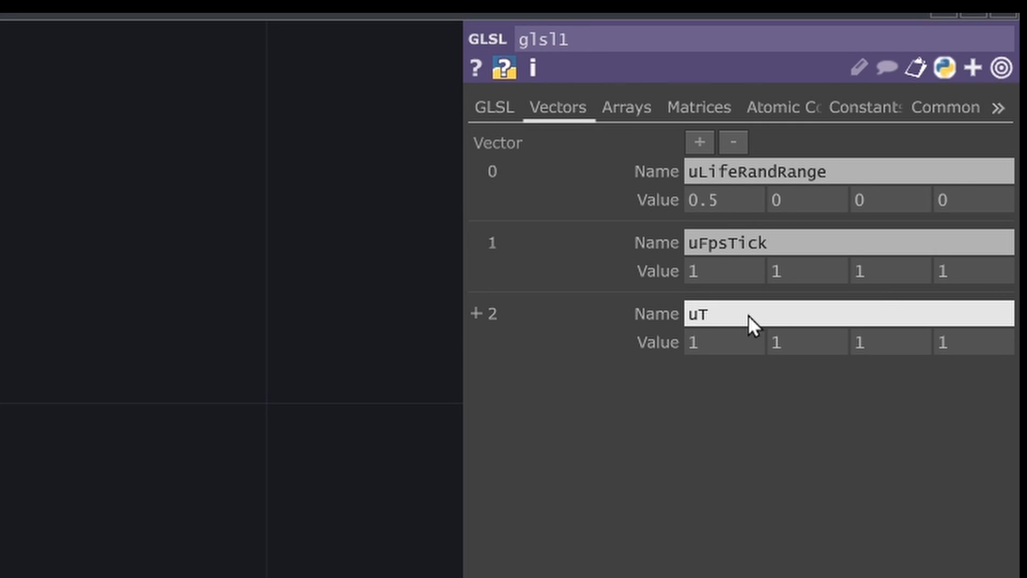
key("Return")
- Set the first two values of uLifeRandRange to 1 and 2
left_click(741, 201)
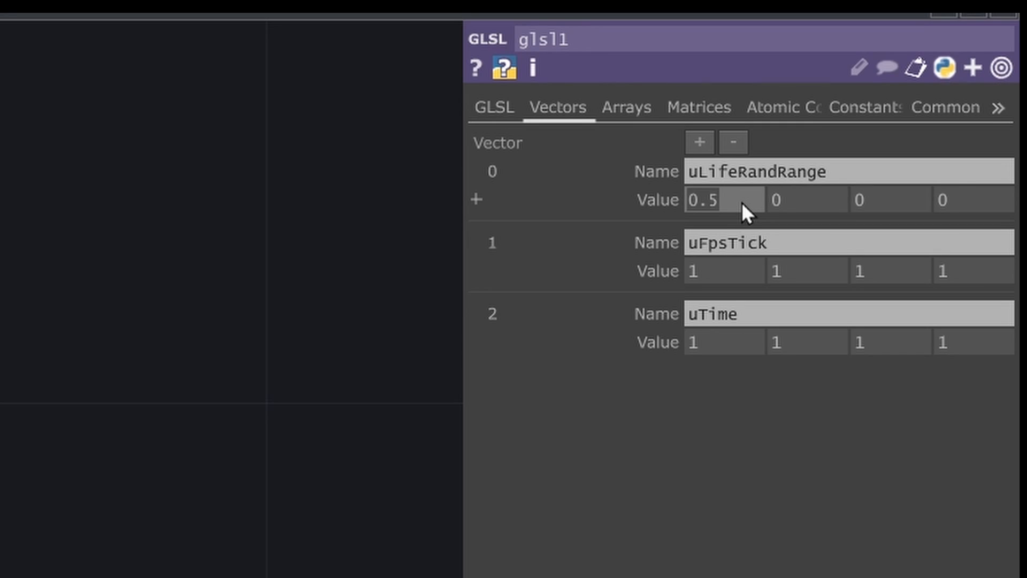
type("1")
left_click(792, 203)
type("2")
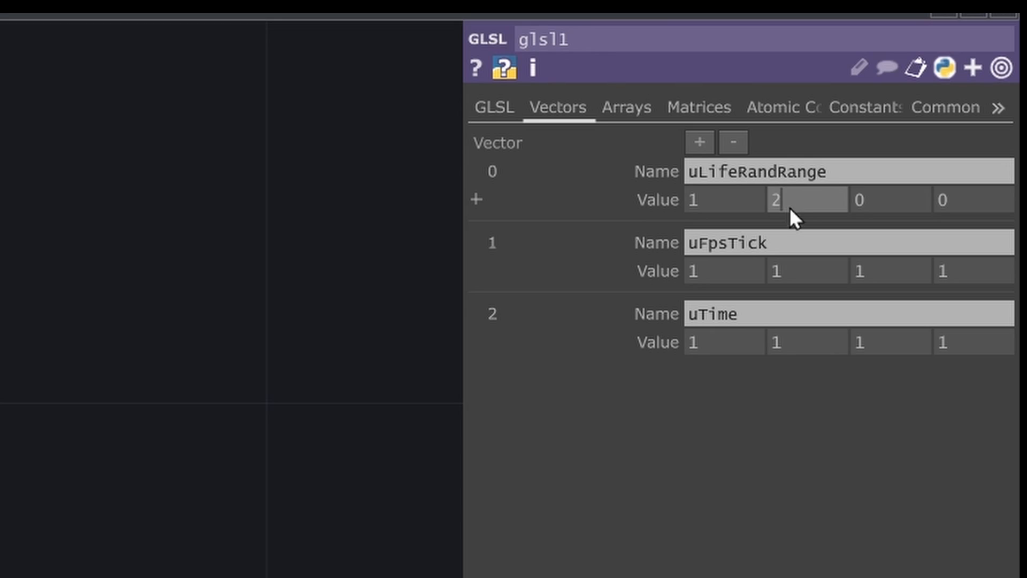
- Set the first value of uFpsTick to the expression 1 / me.time.rate
left_click(714, 262)
left_click(671, 277)
left_click(676, 303)
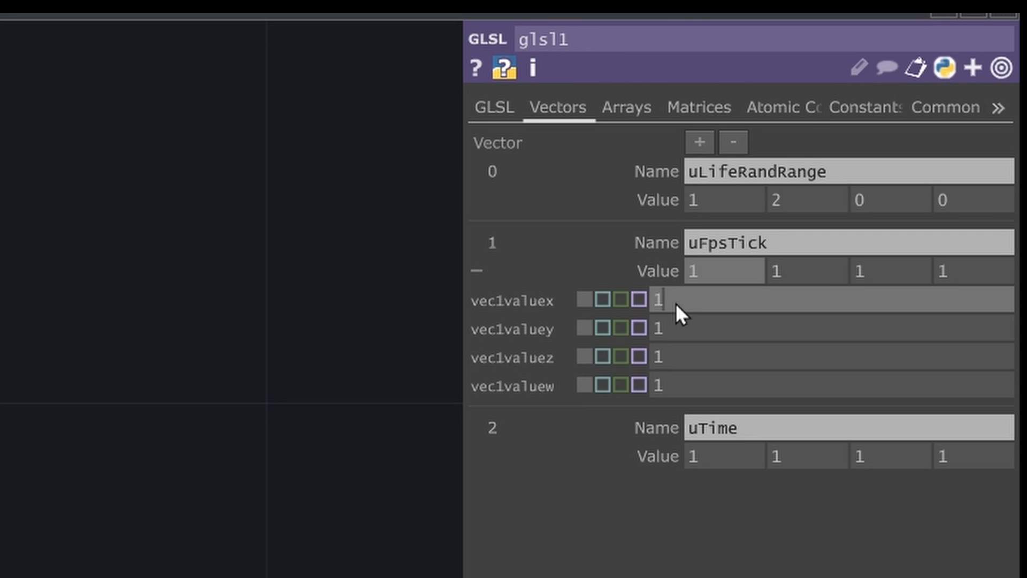
type("/ me.time.rate")
- Set the first value of uTime to the expression absTime.seconds
left_click(696, 456)
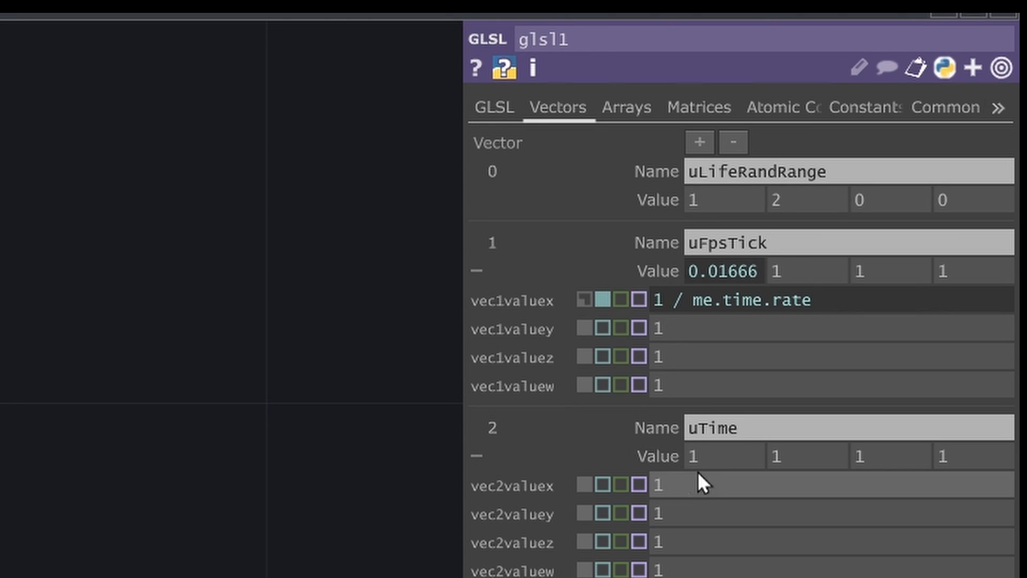
left_click(702, 481)
type("absT")
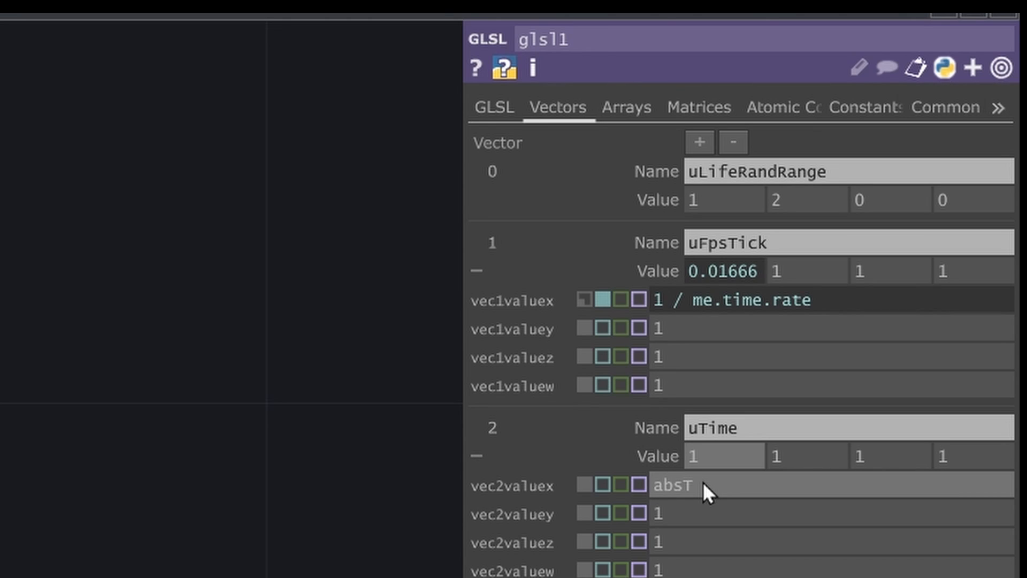
type("ime.seconds")
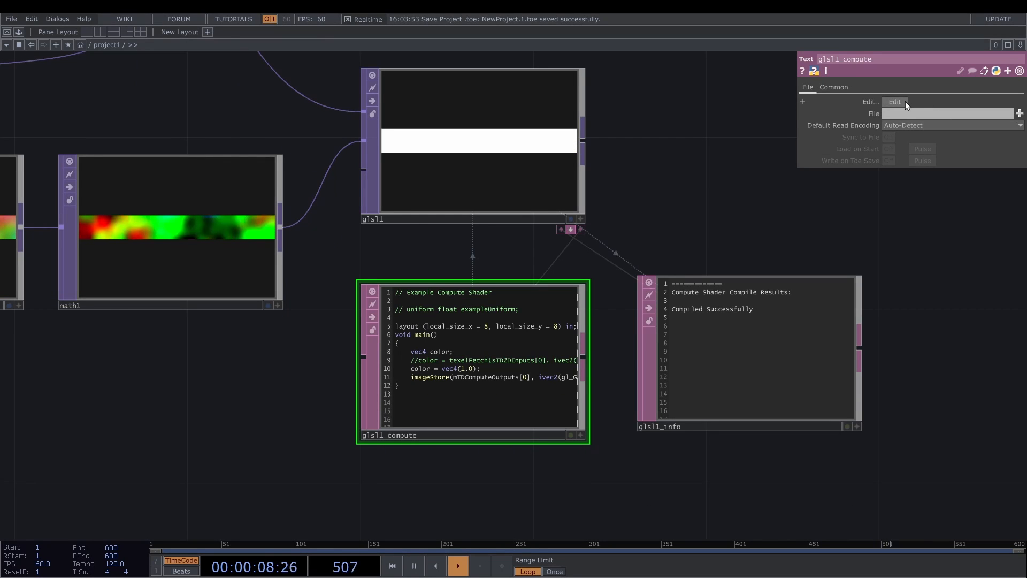
- Open glsl1_compute in the external code editor and turn the commented example uniform into an active uniform vec2 uLifeRandRange
left_click(896, 103)
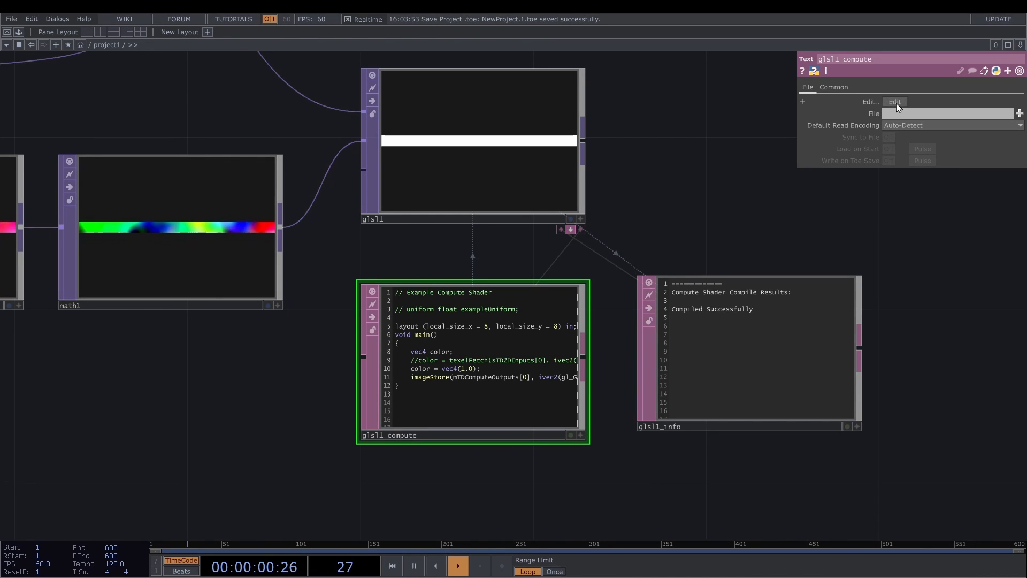
key("BackSpace")
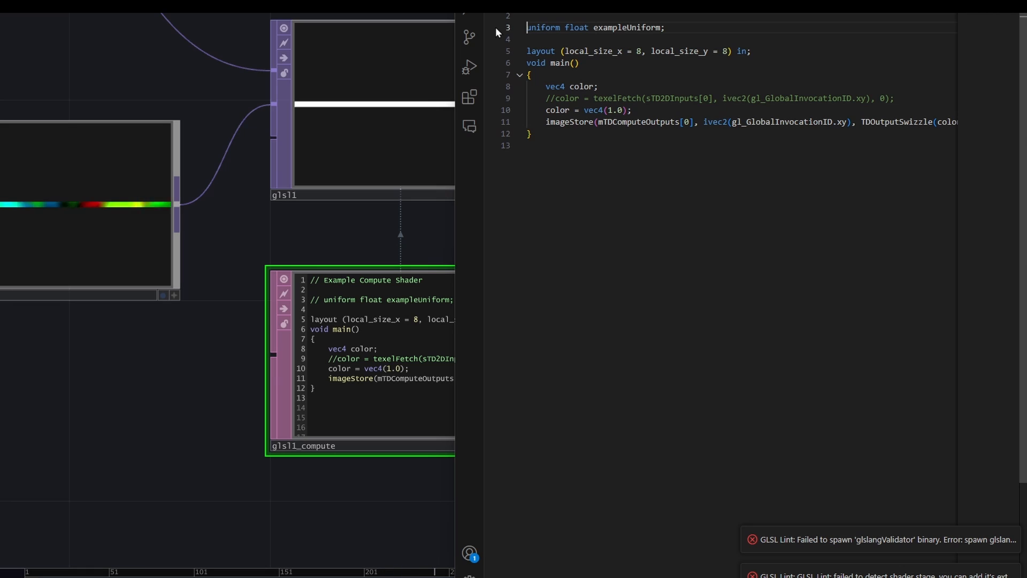
double_click(575, 27)
type("vec2")
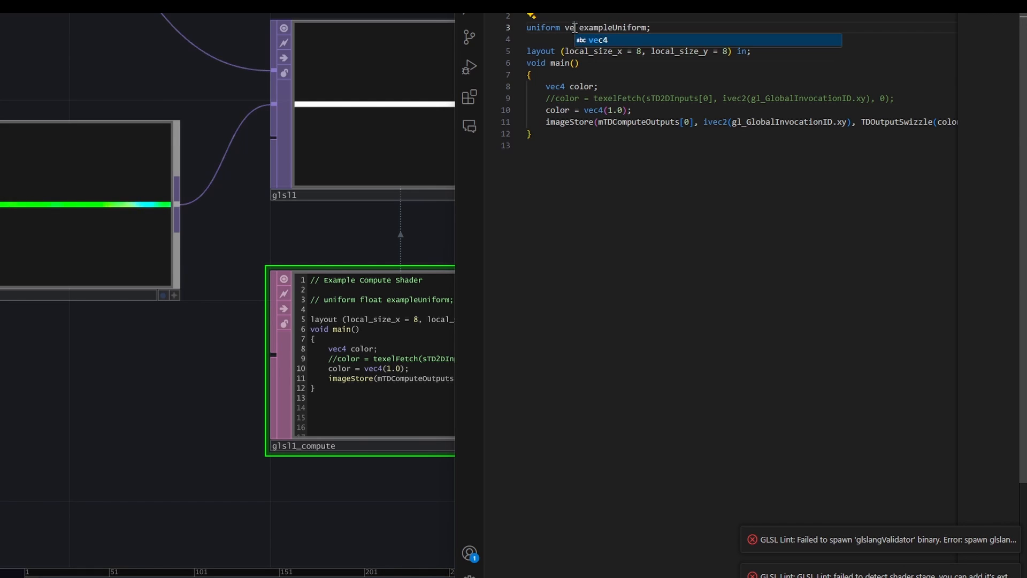
double_click(638, 30)
type("uLifeRan")
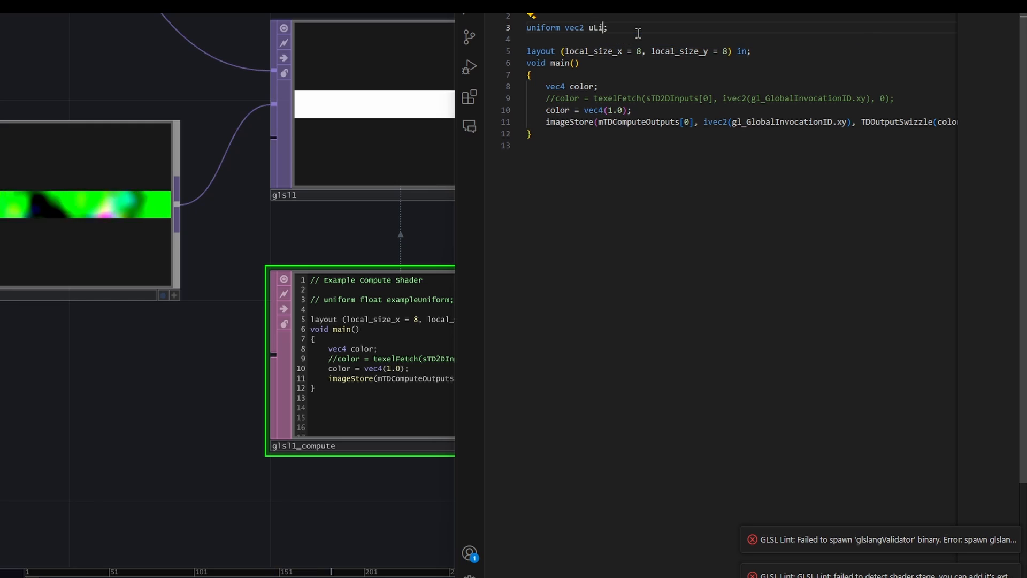
type("dRange")
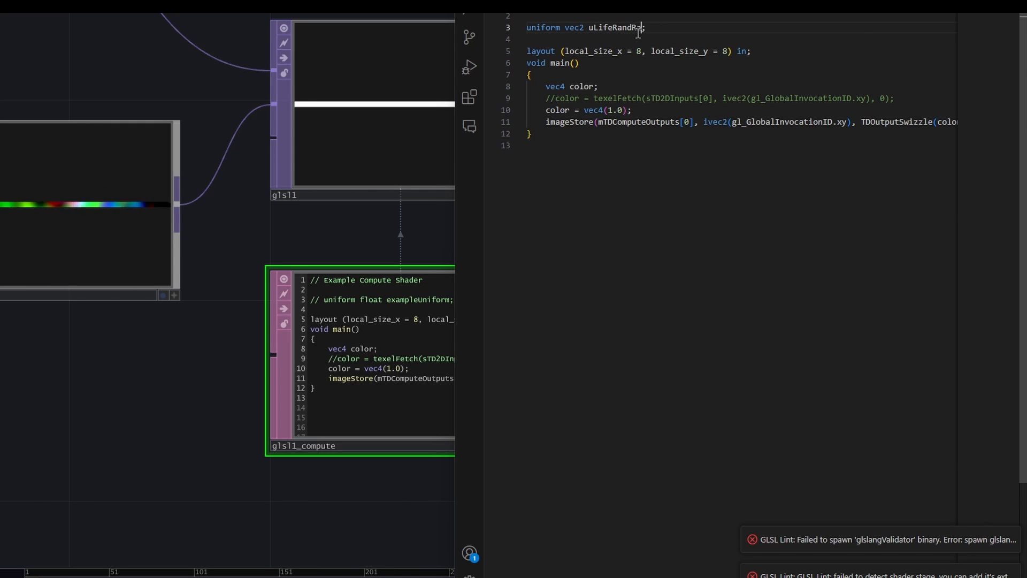
- Declare uniform float uFpsTick and uniform float uTime on the lines below uLifeRandRange
key("End")
key("Return")
type("unifor")
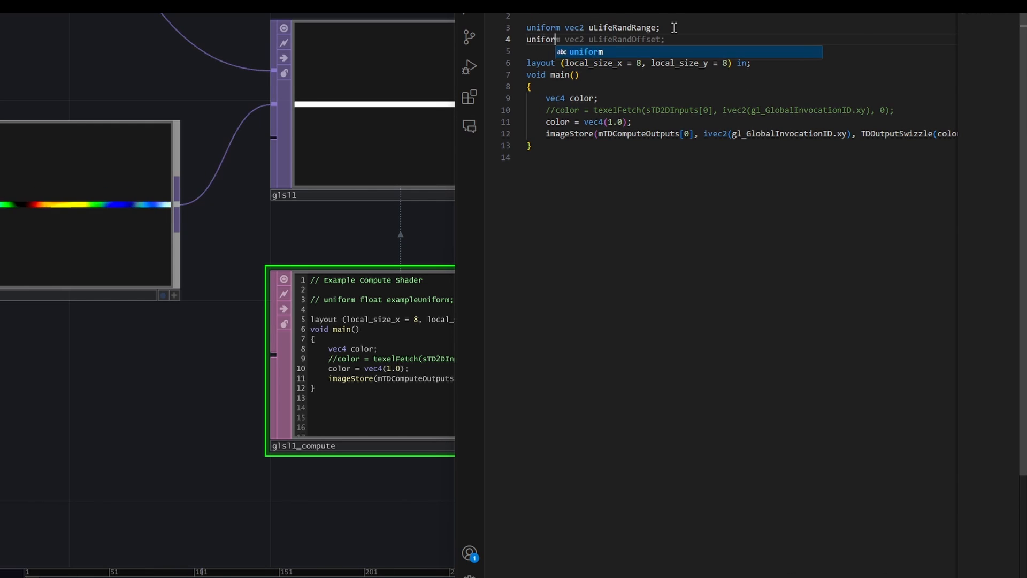
type("m float ")
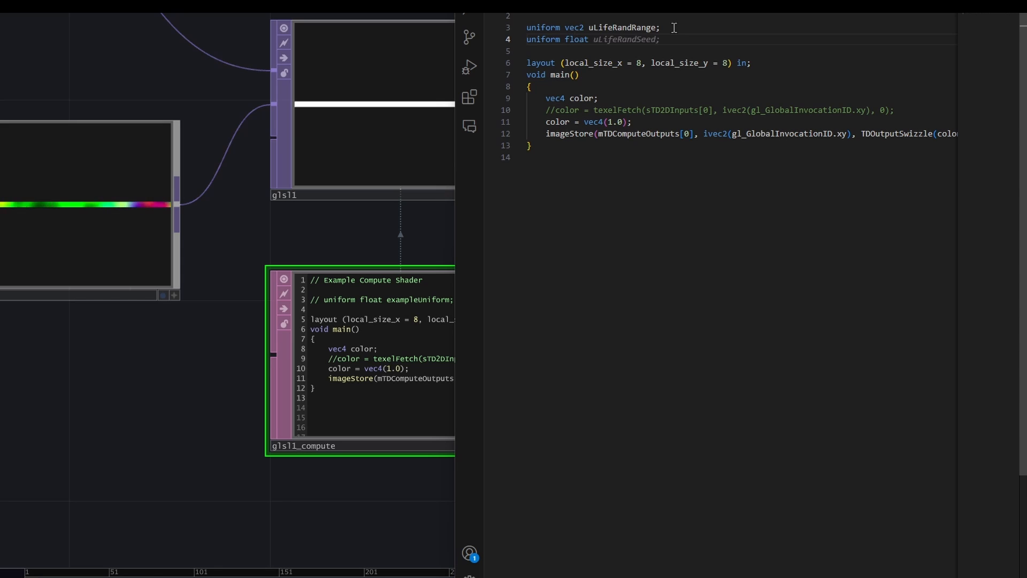
type("uFpsTick;")
key("Return")
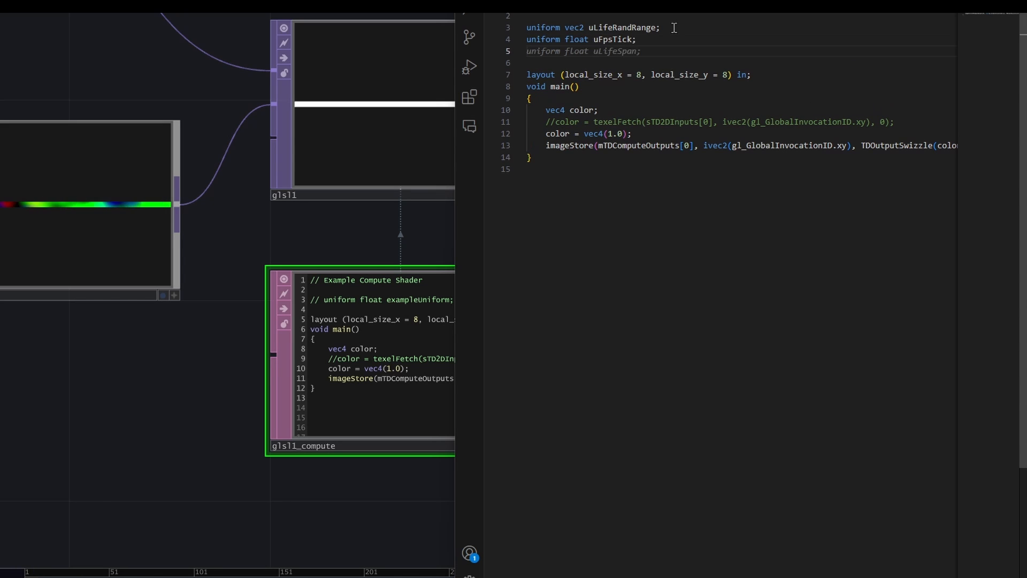
type("uniform ")
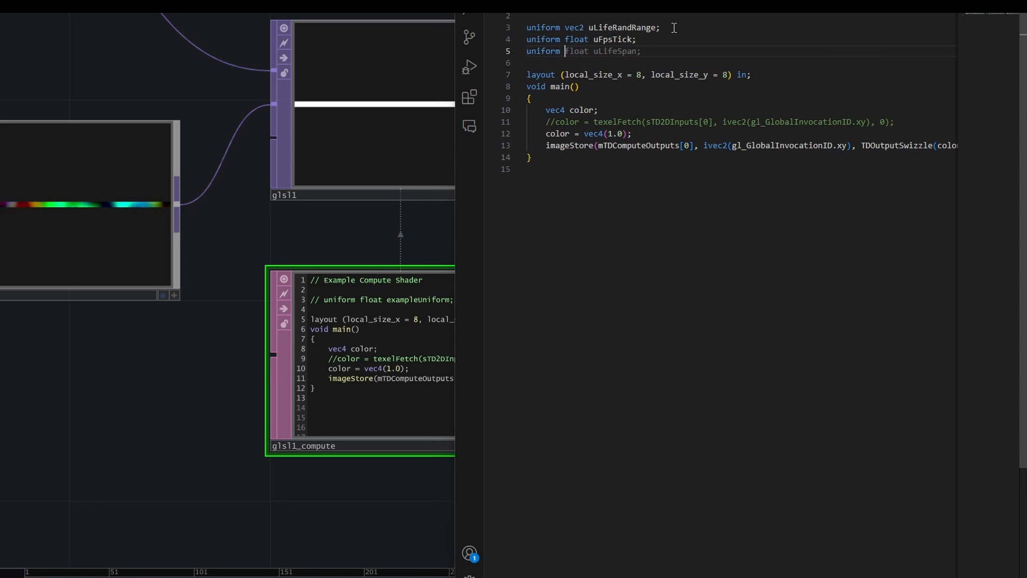
type("float uTime;")
- Begin a vec4 position assignment on a new line below the color declaration in main()
left_click(606, 109)
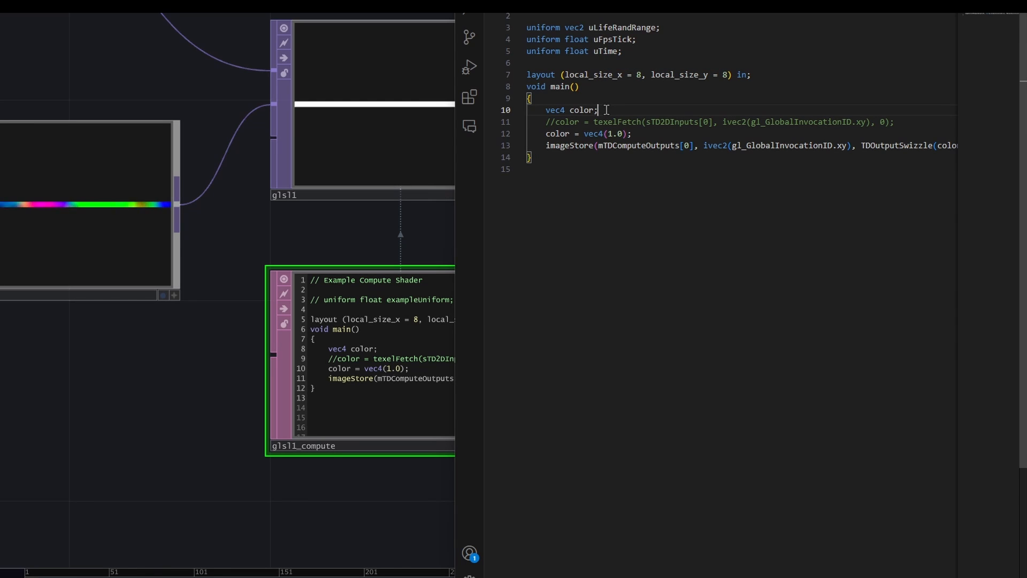
key("Return")
type("vec")
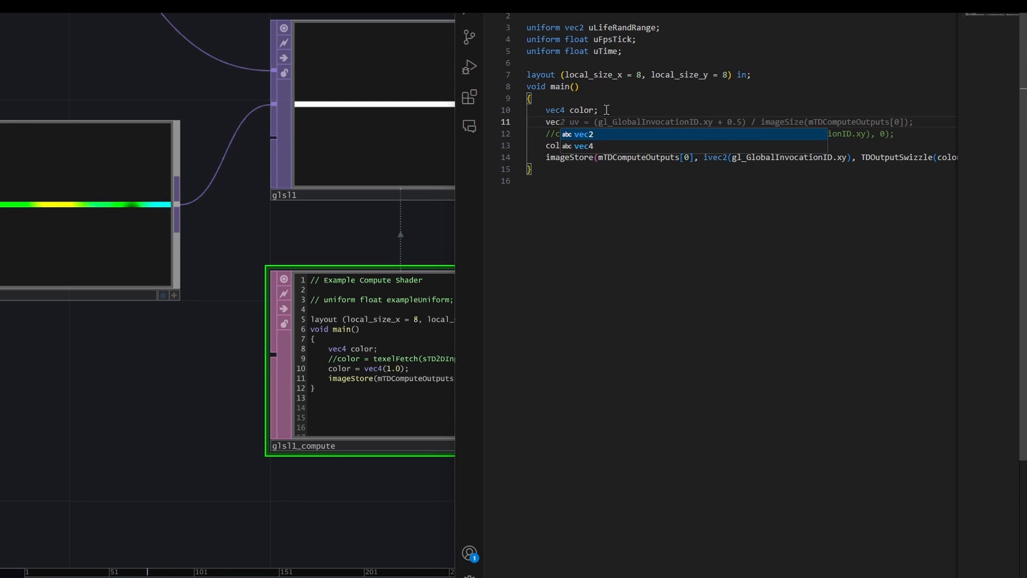
type("4 posi")
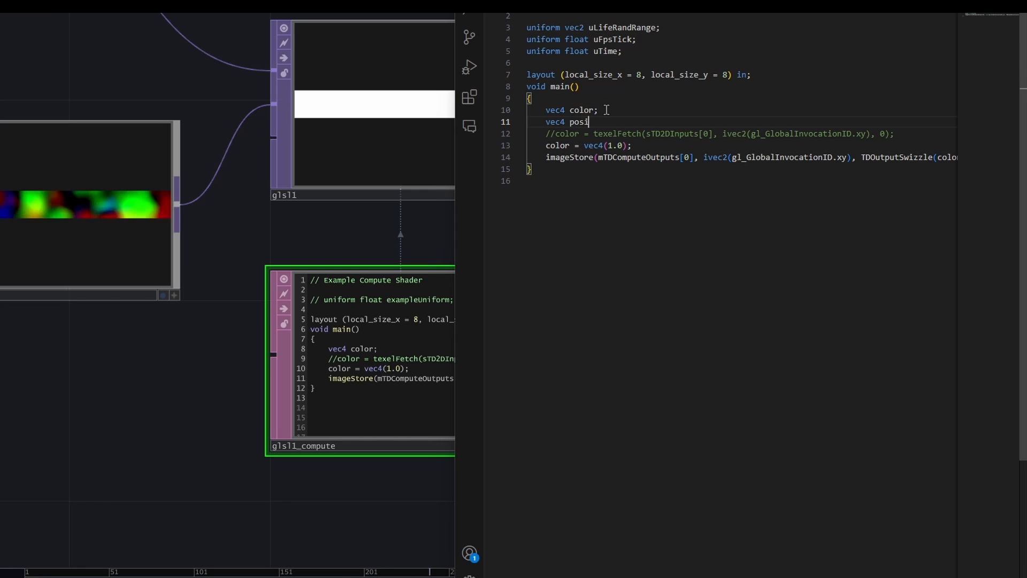
type("tion = ")
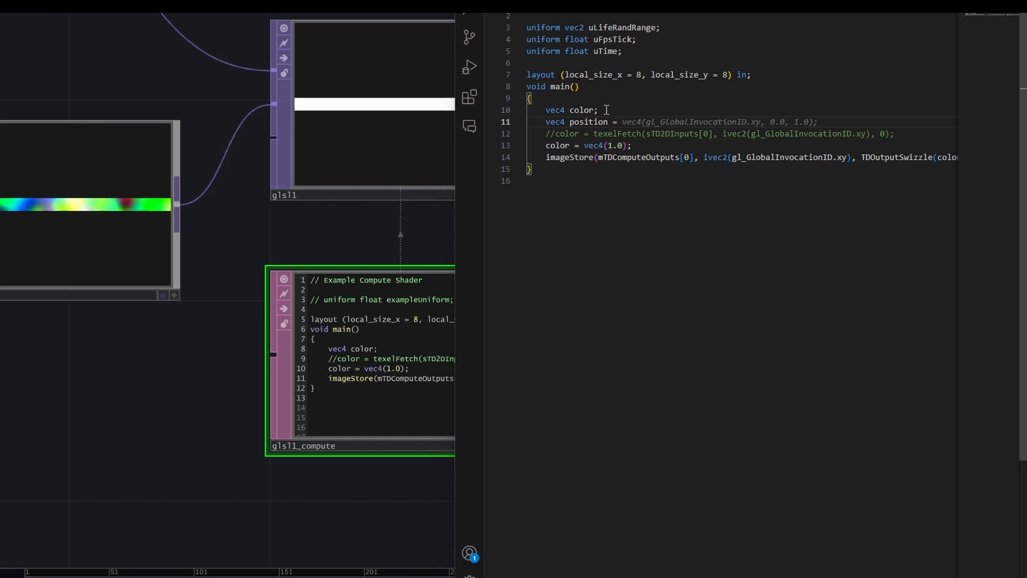
type("image")
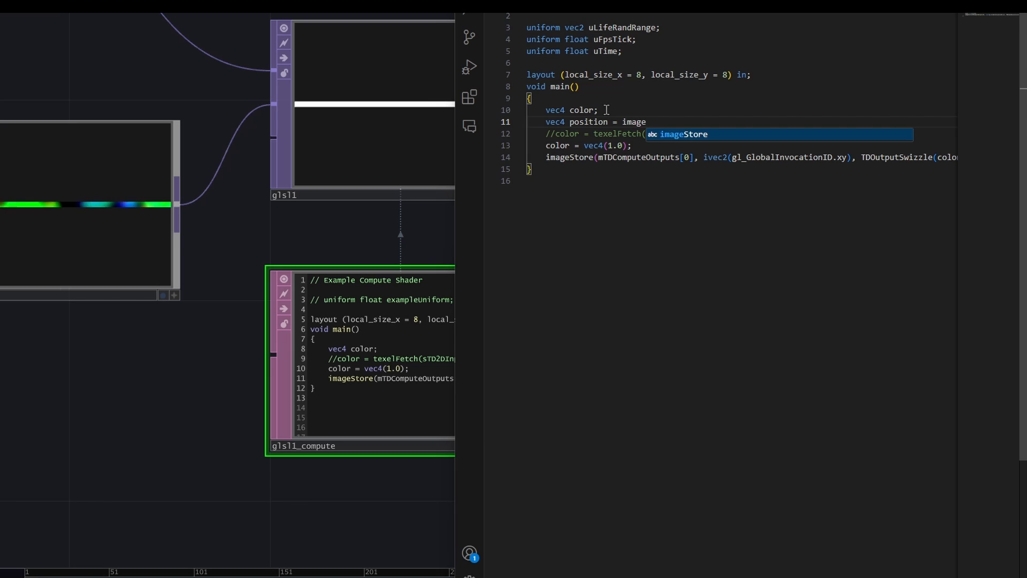
type("Loa")
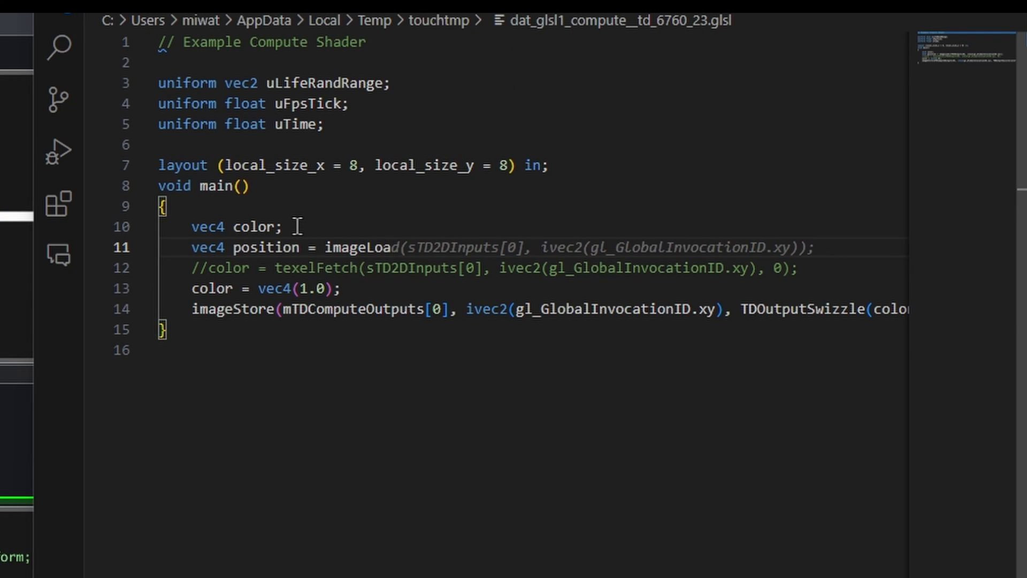
type("d(mT")
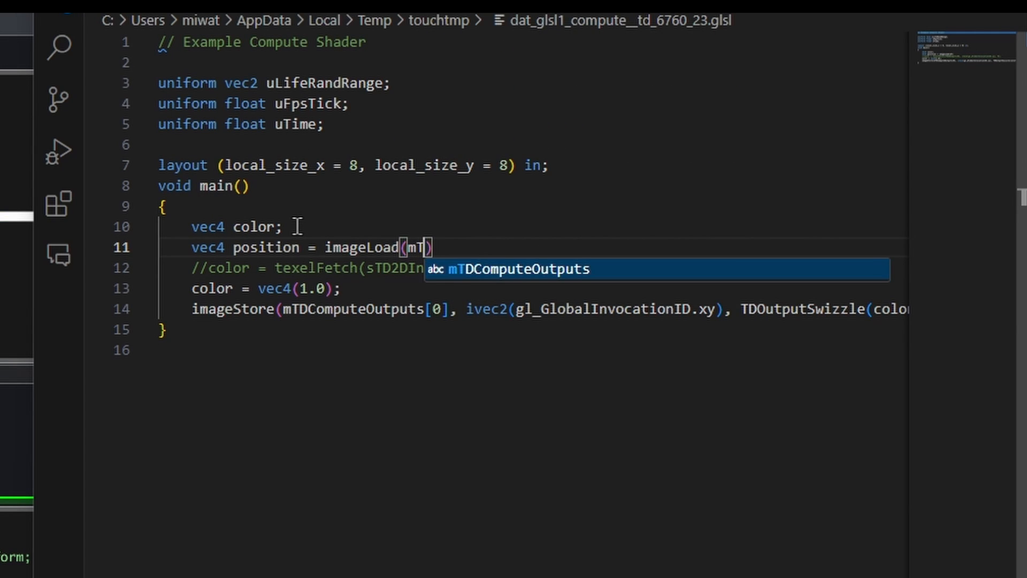
type("DCom")
- Assign position the value imageLoad(mTDComputeOutputs[0], ivec2(gl_GlobalInvocationID.xy)); to read the first output buffer
key("Tab")
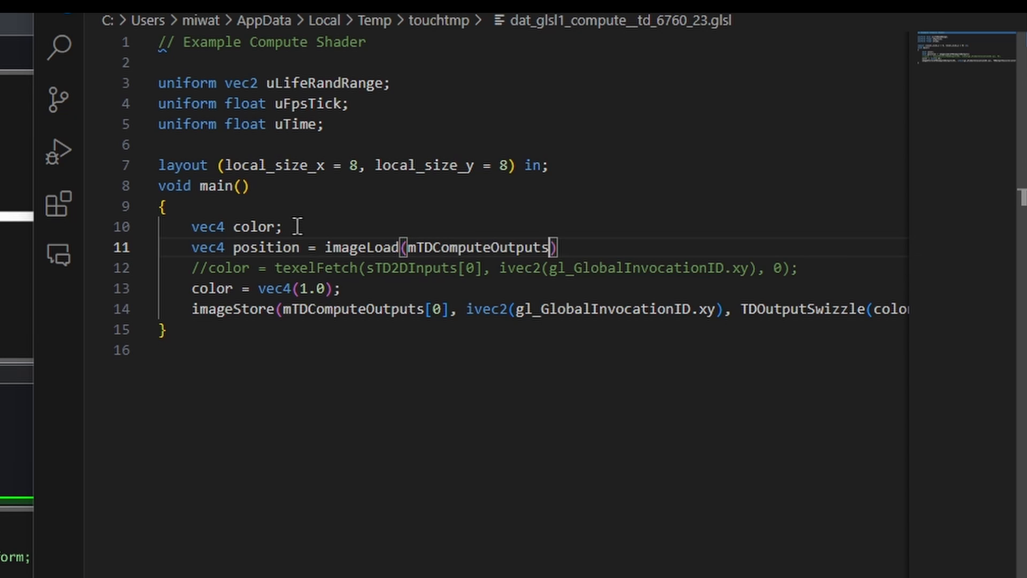
type("[0")
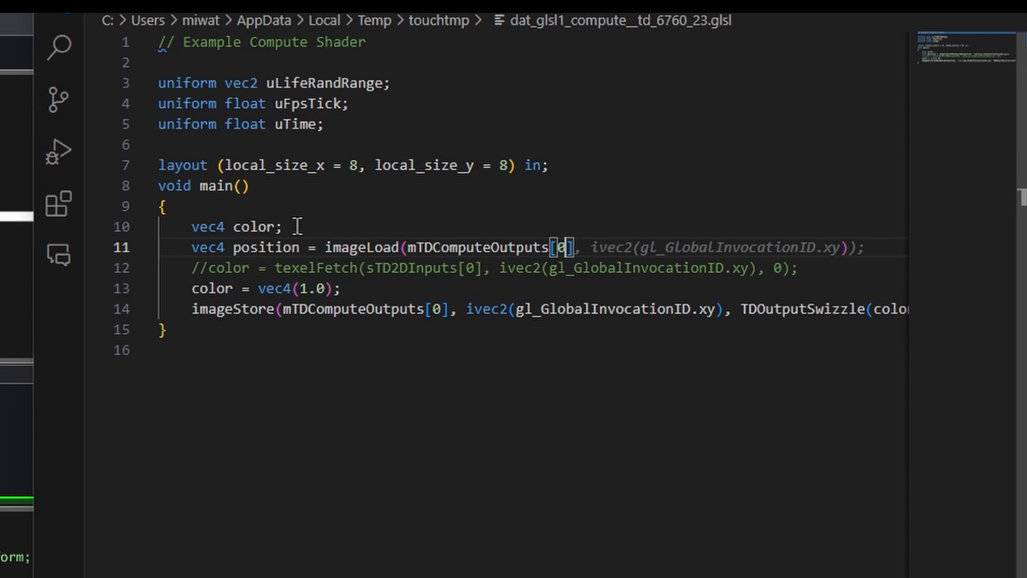
type("], ivec2")
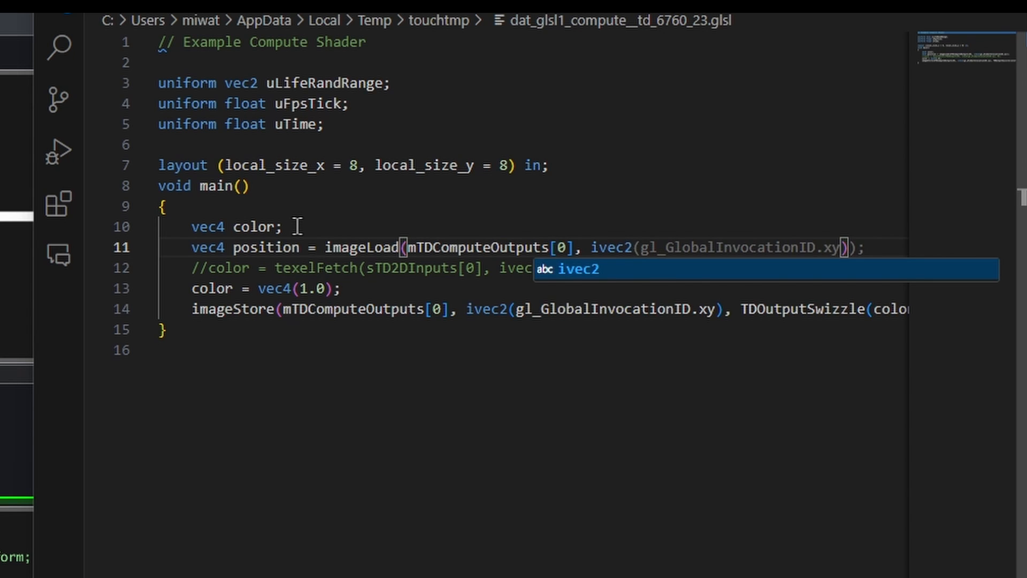
type("(fl_")
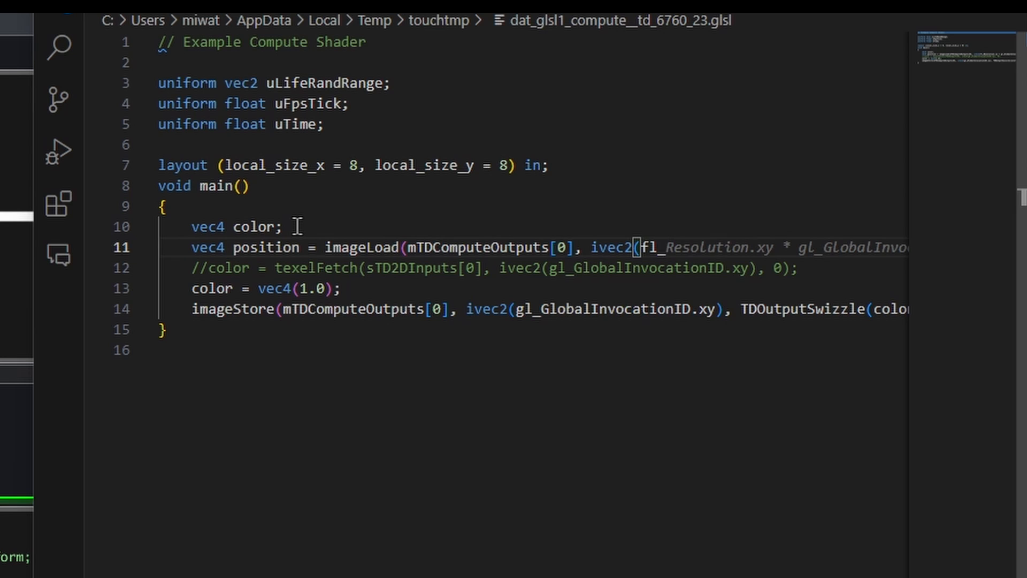
key("BackSpace")
key("BackSpace")
key("BackSpace")
type("gl_")
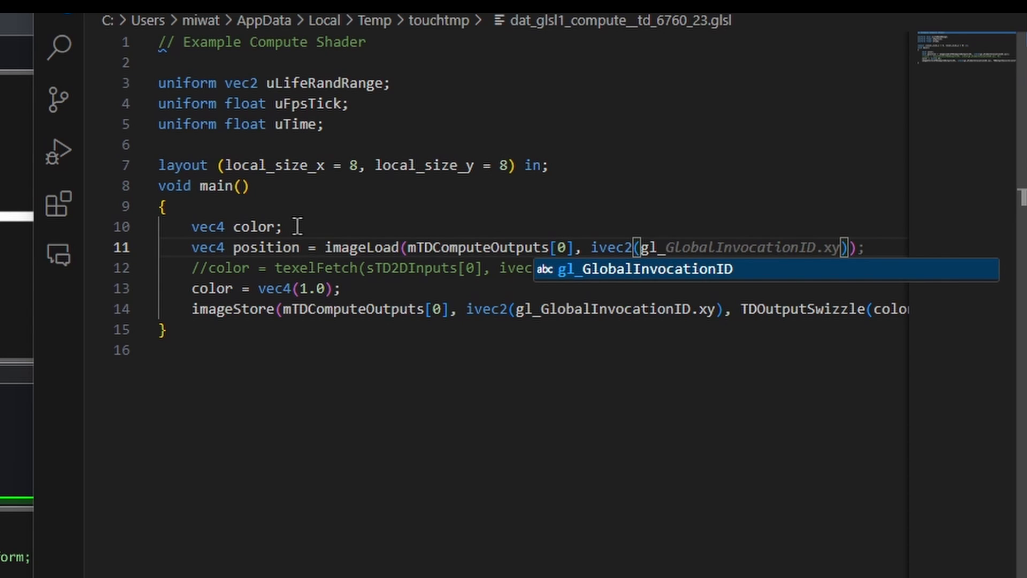
key("Tab")
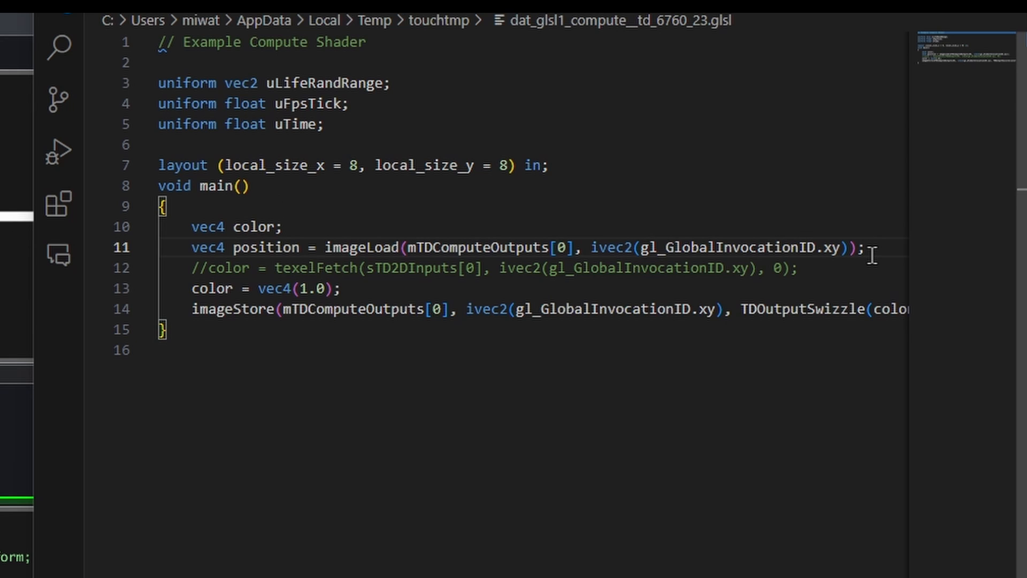
- Below the position line, declare vec4 velocity = imageLoad(mTDComputeOutputs[1], ivec2(gl_GlobalInvocationID.xy)); to read the second output buffer
left_click(872, 251)
key("Return")
type("vec4 ")
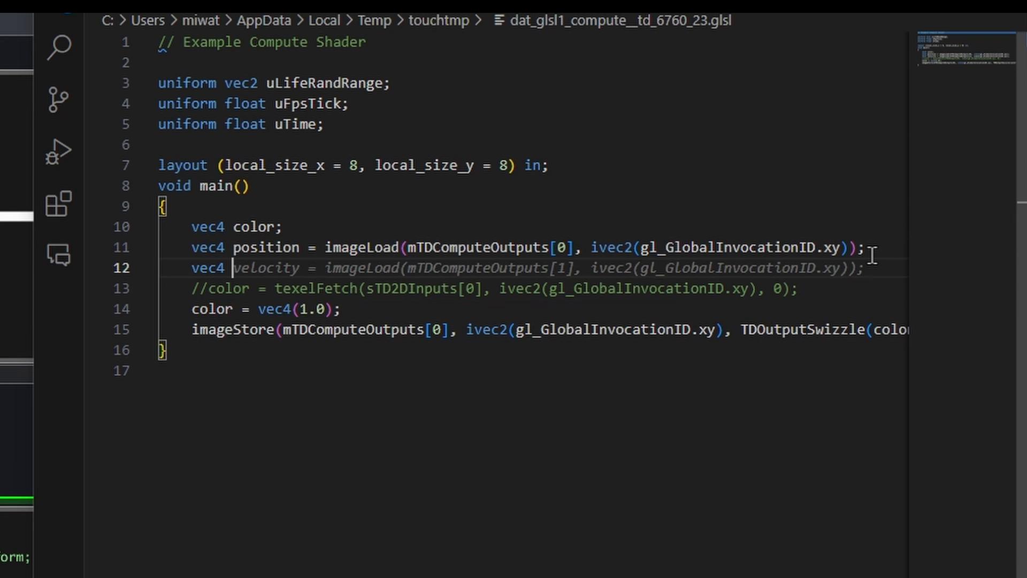
type("velocity = ")
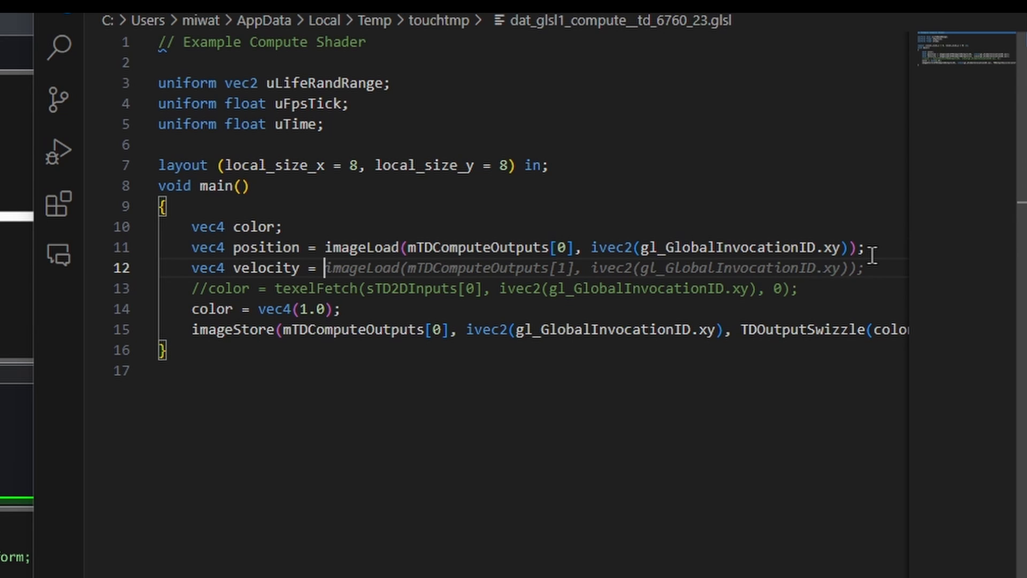
type("imageLoad")
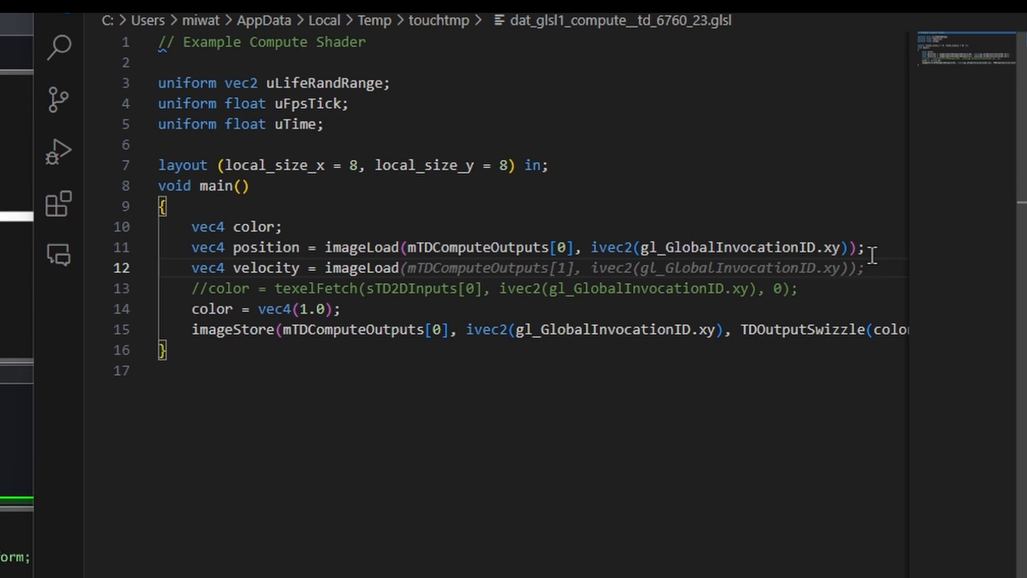
key("Tab")
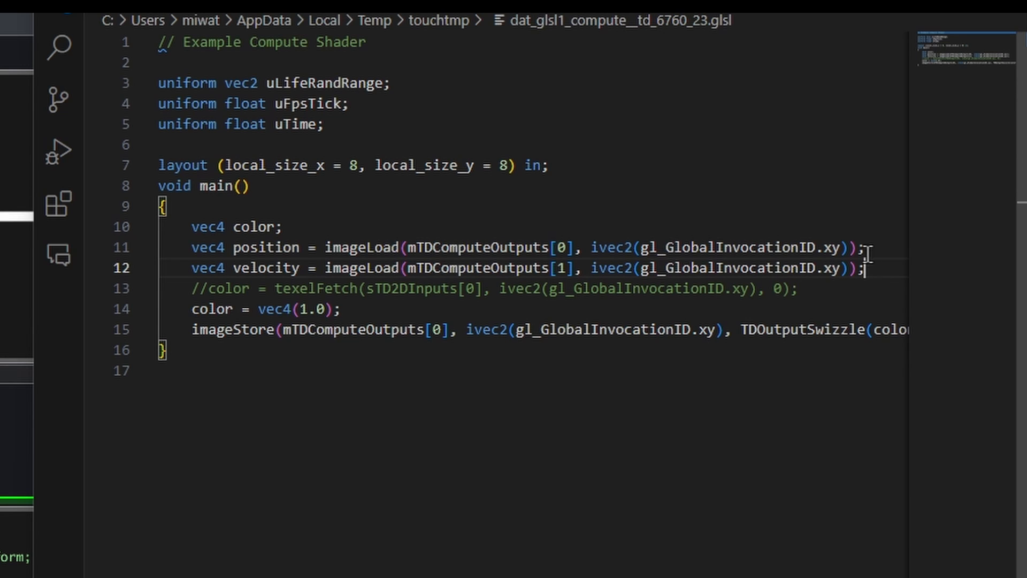
left_click(760, 268)
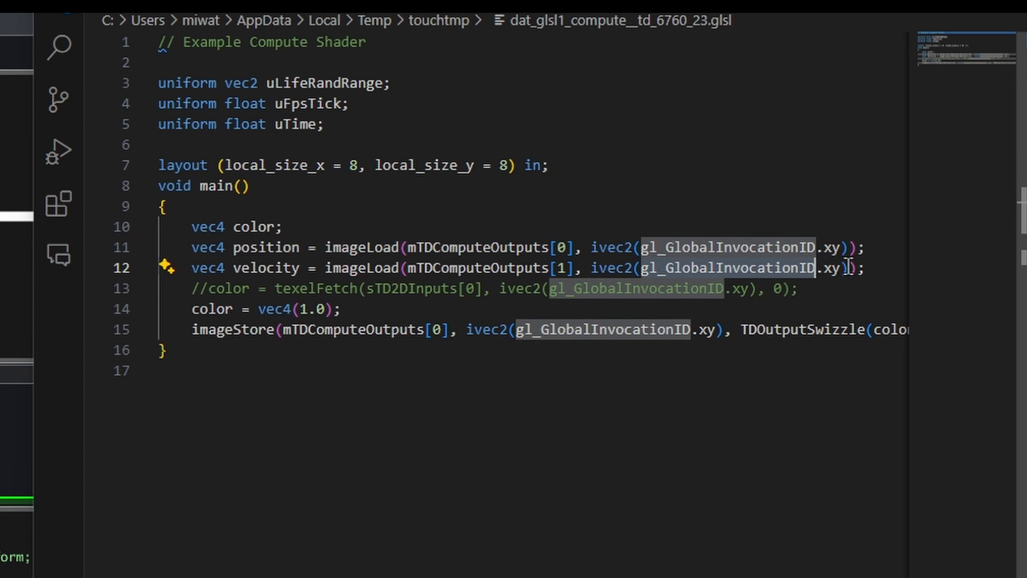
- Below the velocity line, declare vec4 life = imageLoad(mTDComputeOutputs[2], ivec2(gl_GlobalInvocationID.xy)); to read the third output buffer
left_click(868, 269)
key("Return")
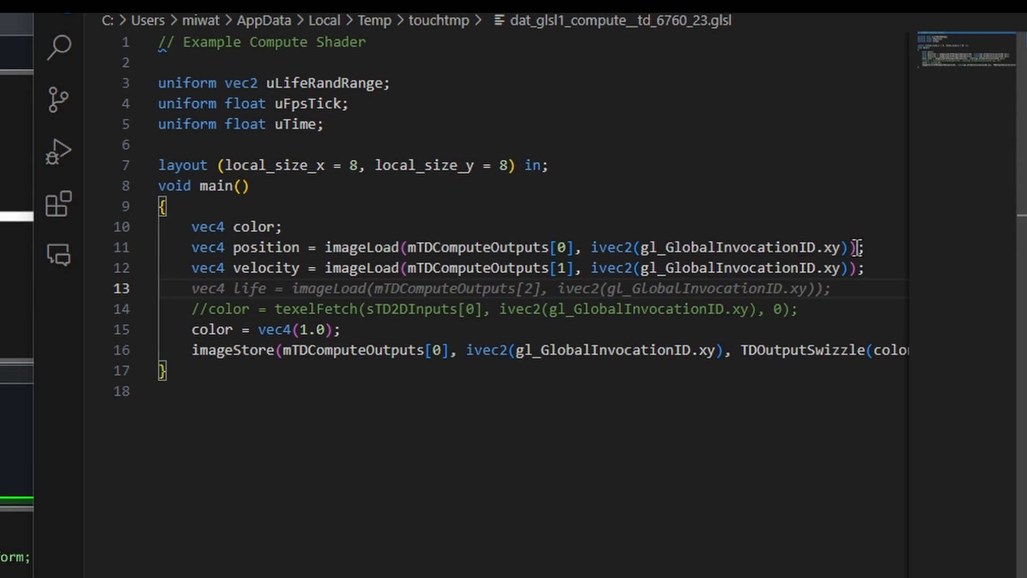
type("vec4 ")
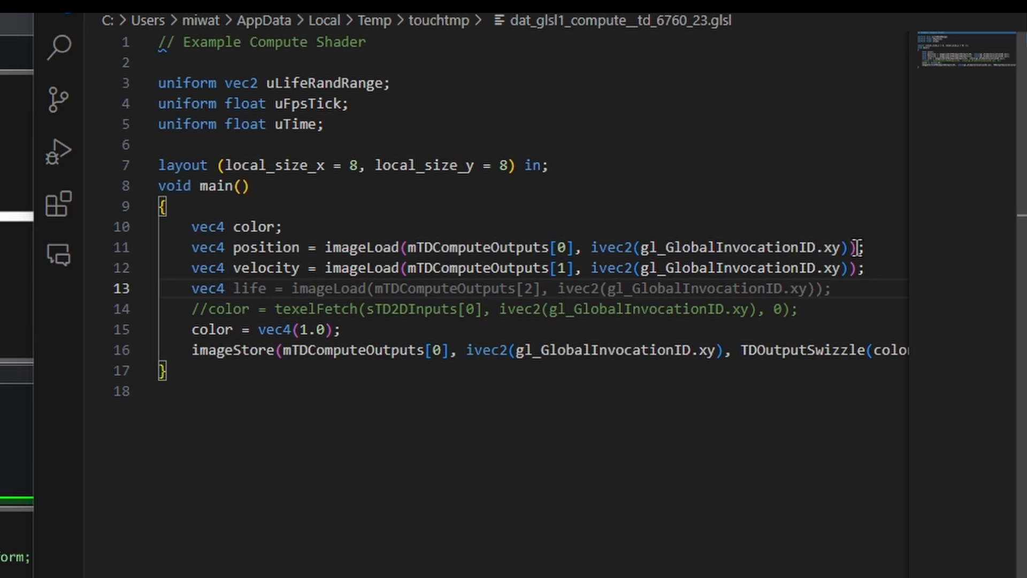
type("life =")
key("Tab")
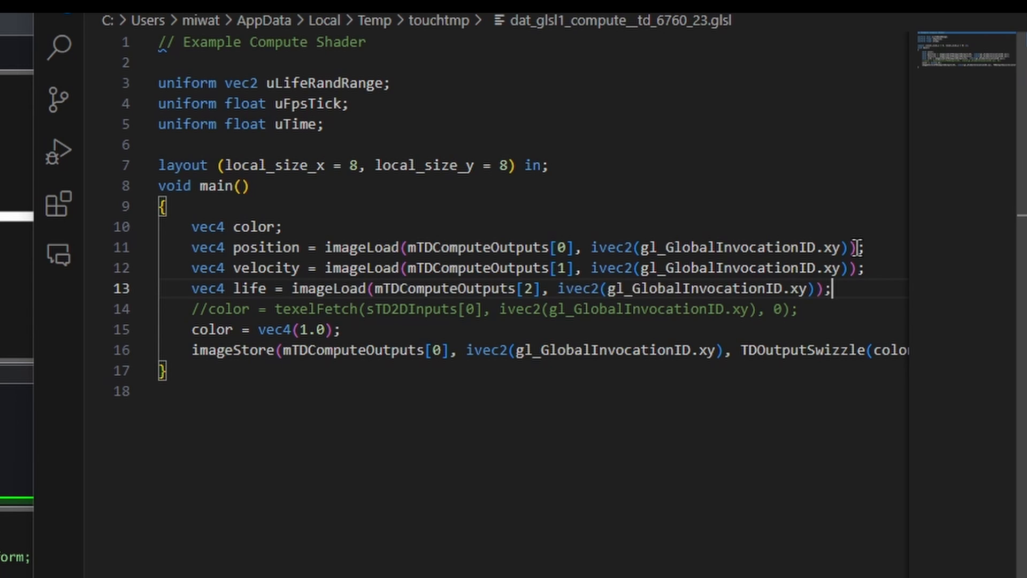
double_click(529, 289)
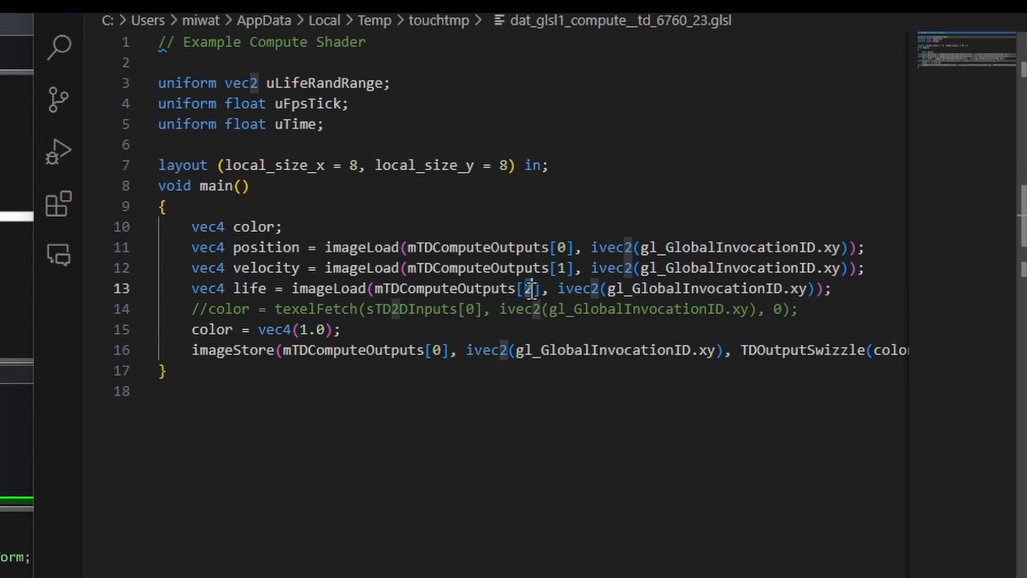
- After a blank line below life, declare vec4 initPos = texelFetch(sTD2DInputs[0], ivec2(gl_GlobalInvocationID.xy), 0); to read the first input
left_click(857, 289)
key("Return")
key("Return")
type("vec4 ")
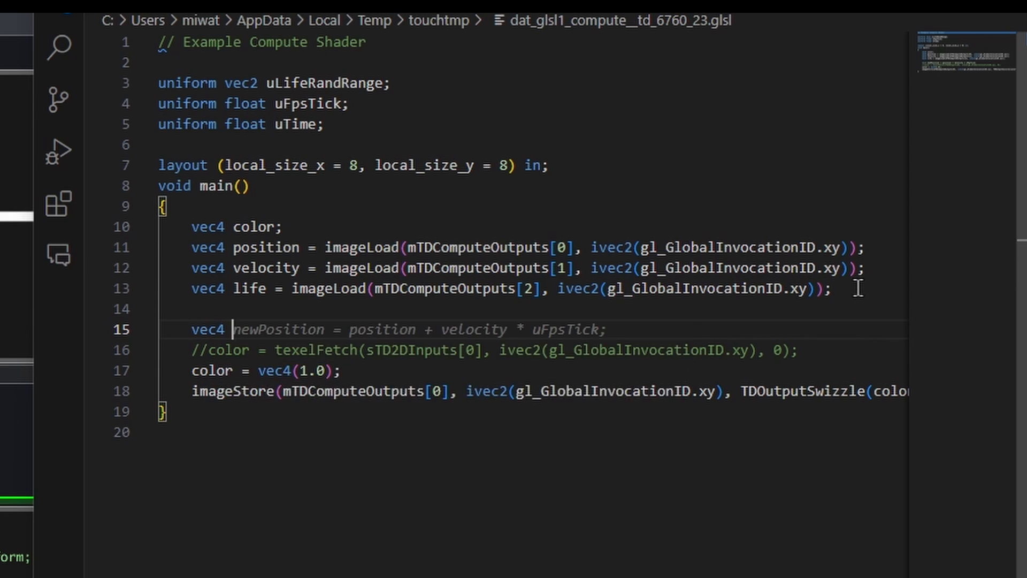
type("initPos")
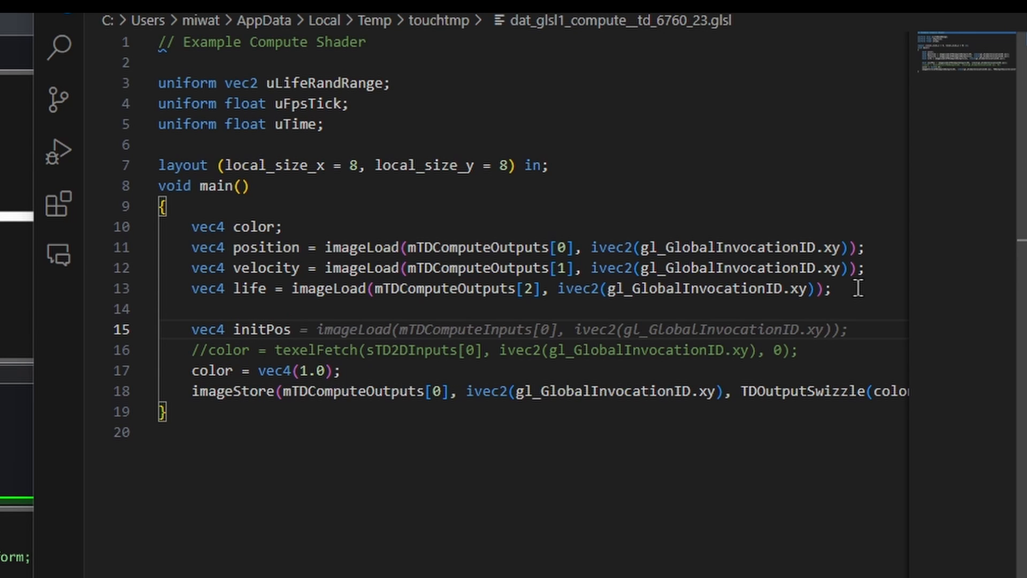
type(" = t")
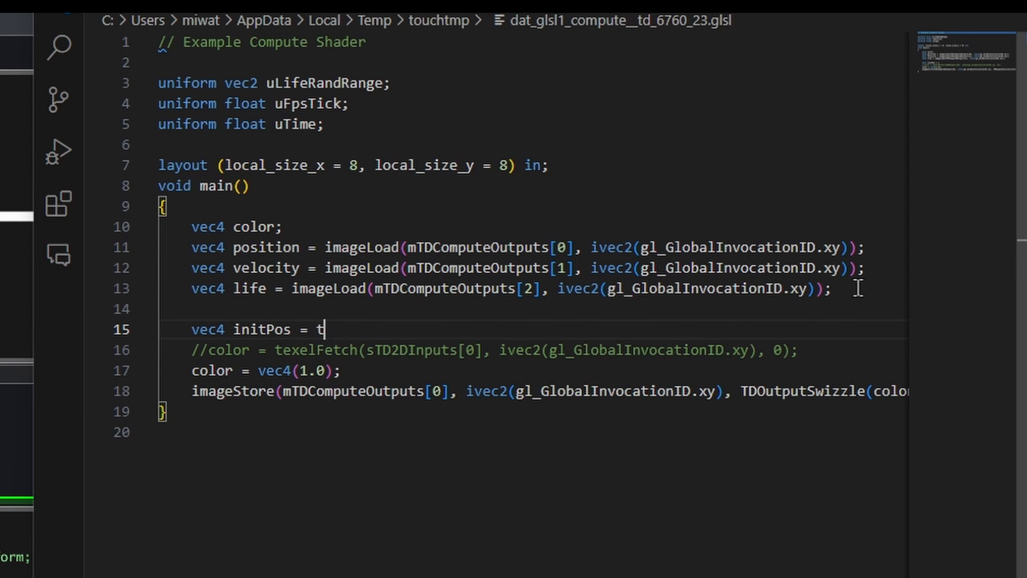
type("exelFetch")
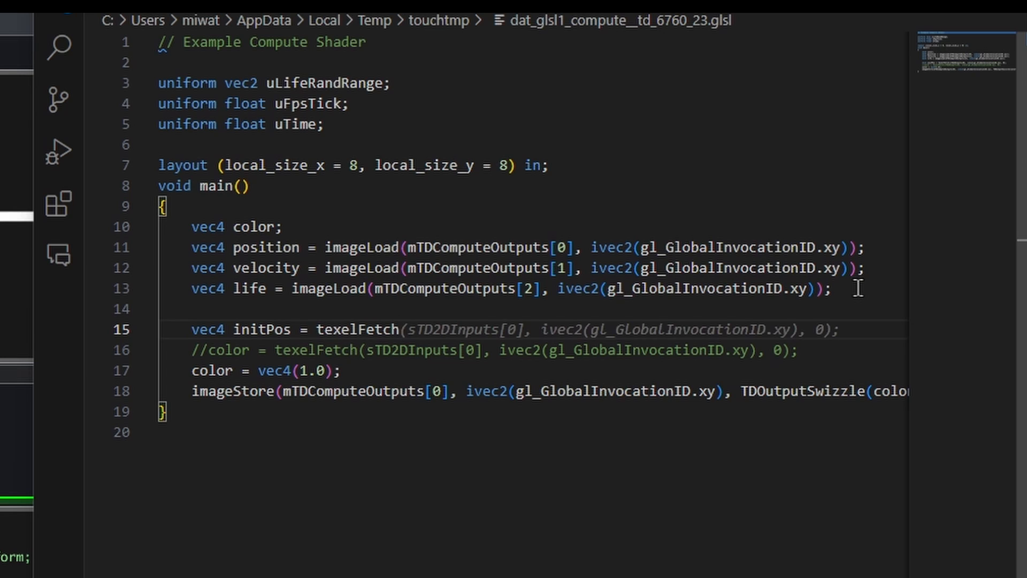
scroll(407, 278, "down", 1)
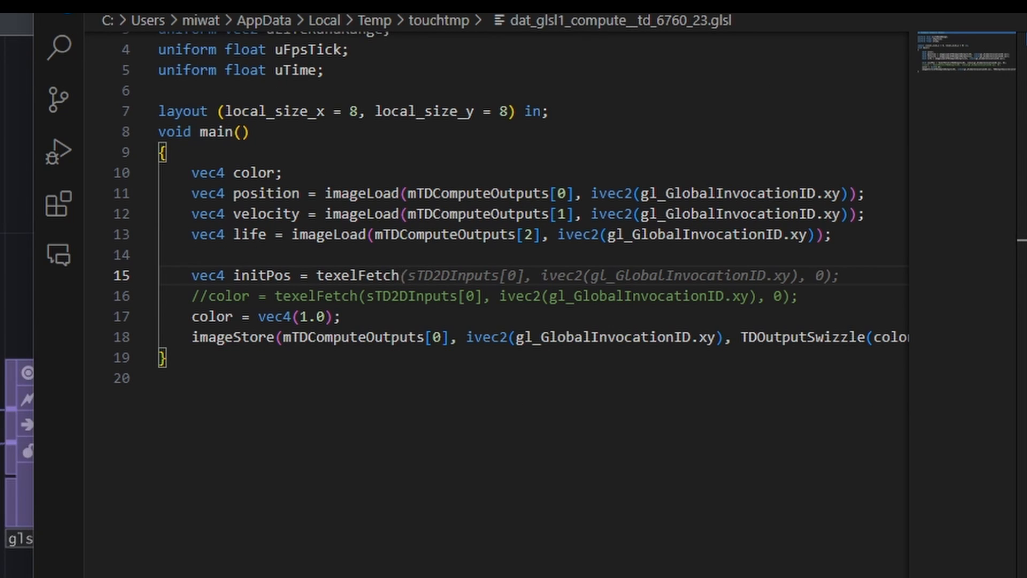
type("(sTD2DInputs")
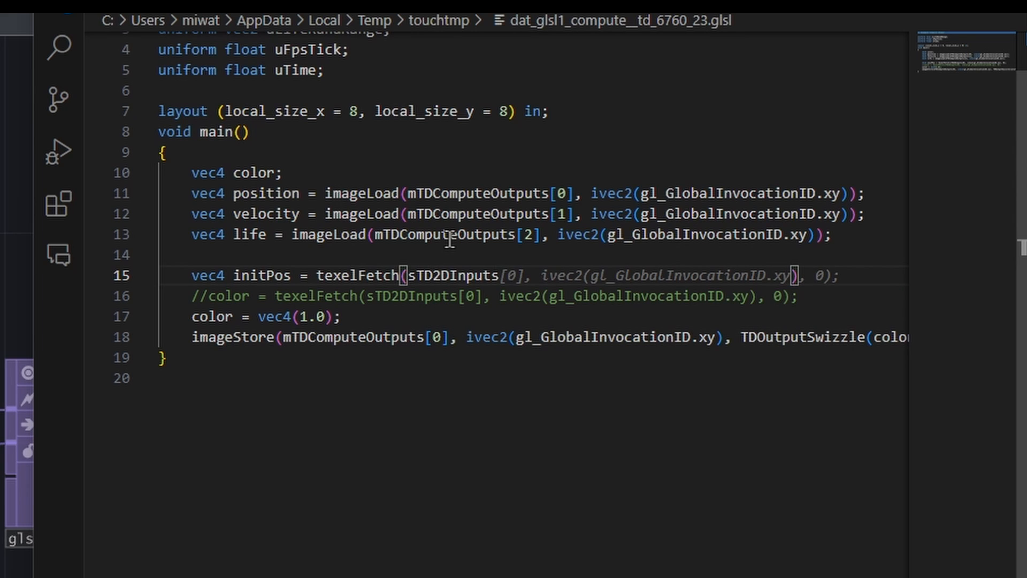
key("Tab")
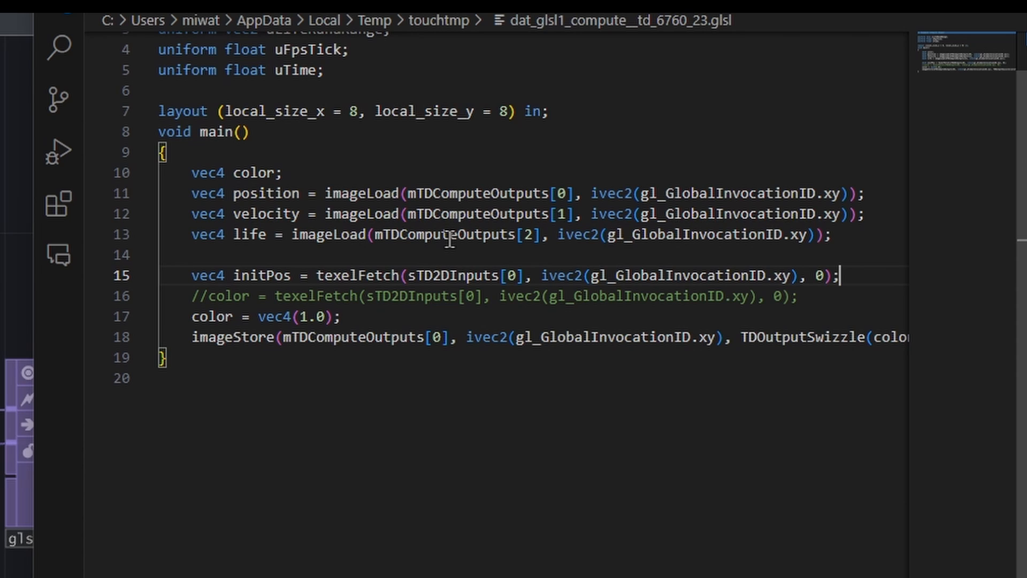
- Below initPos, declare vec4 noiseForce = texelFetch(sTD2DInputs[1], ivec2(gl_GlobalInvocationID.xy), 0); to read the second input
key("Return")
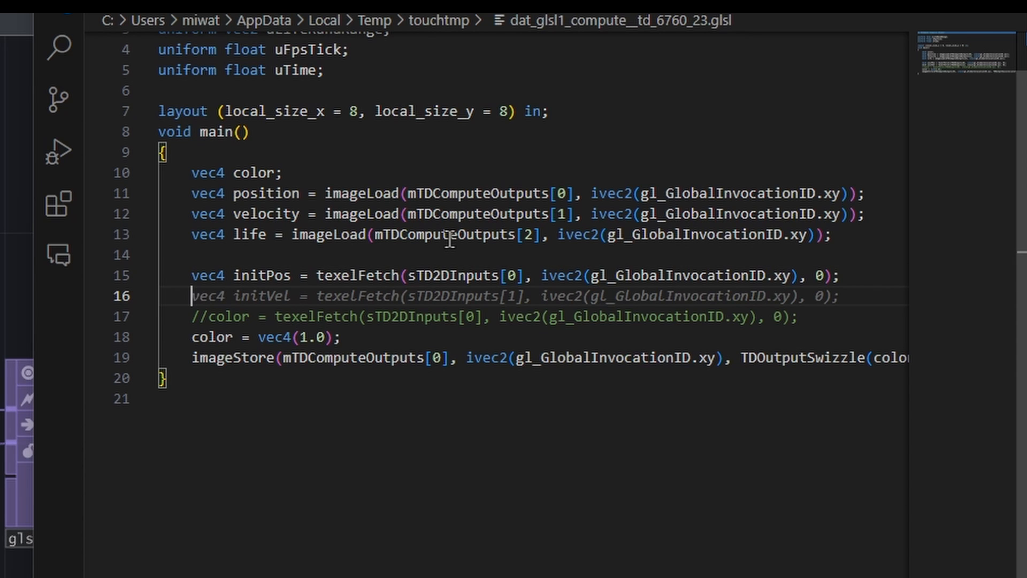
type("vec4")
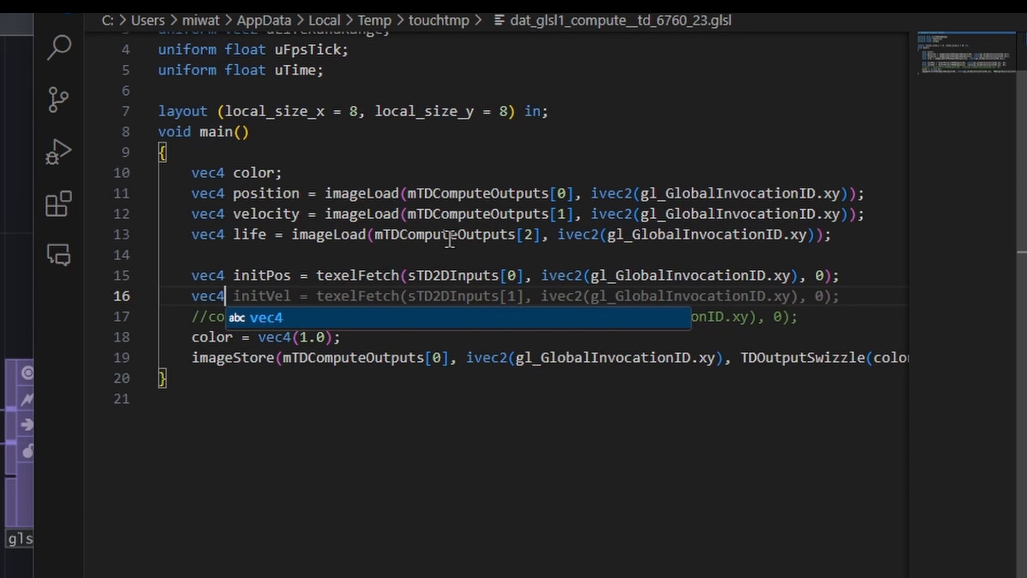
type(" noiseForce =")
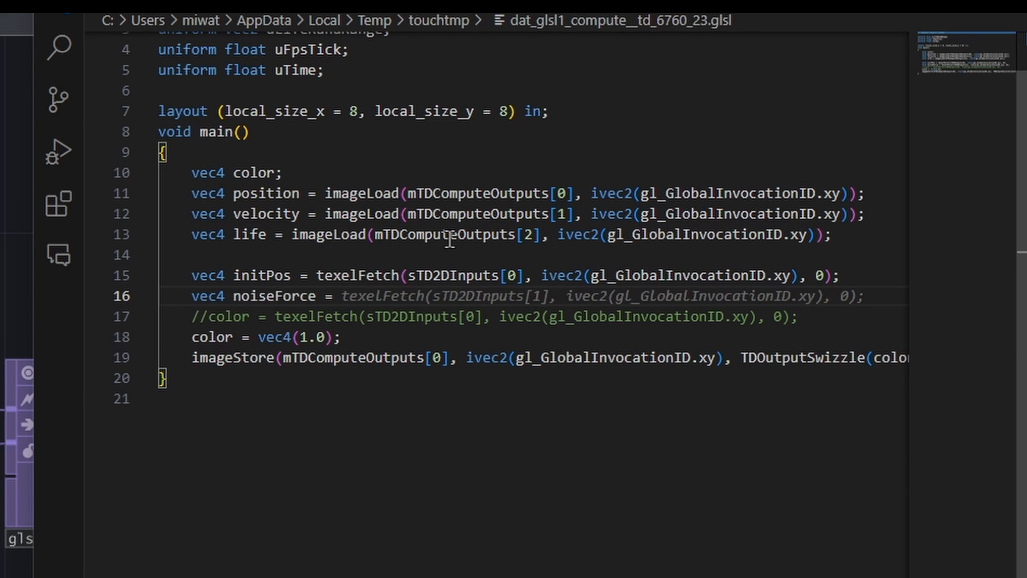
key("Tab")
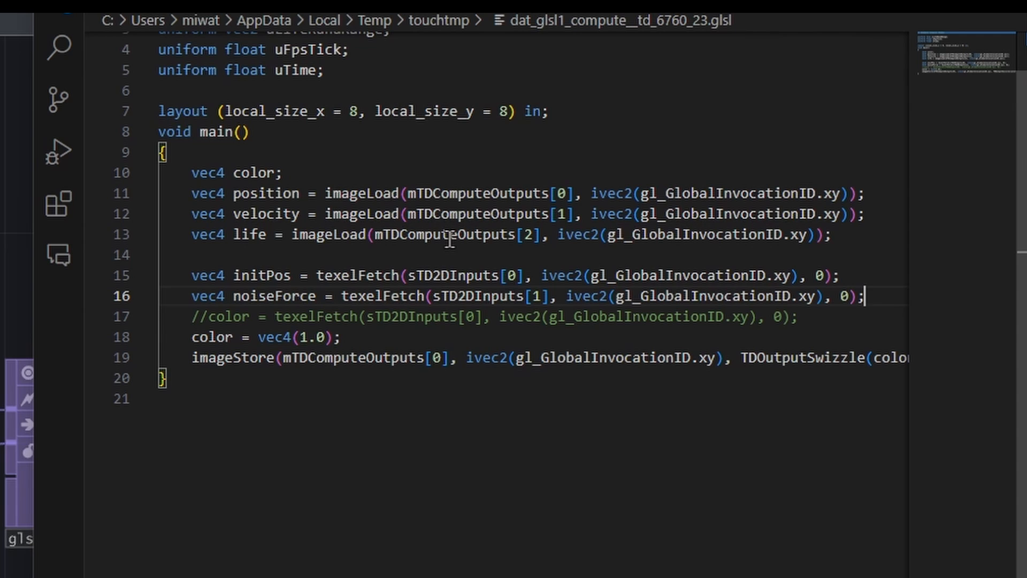
double_click(536, 296)
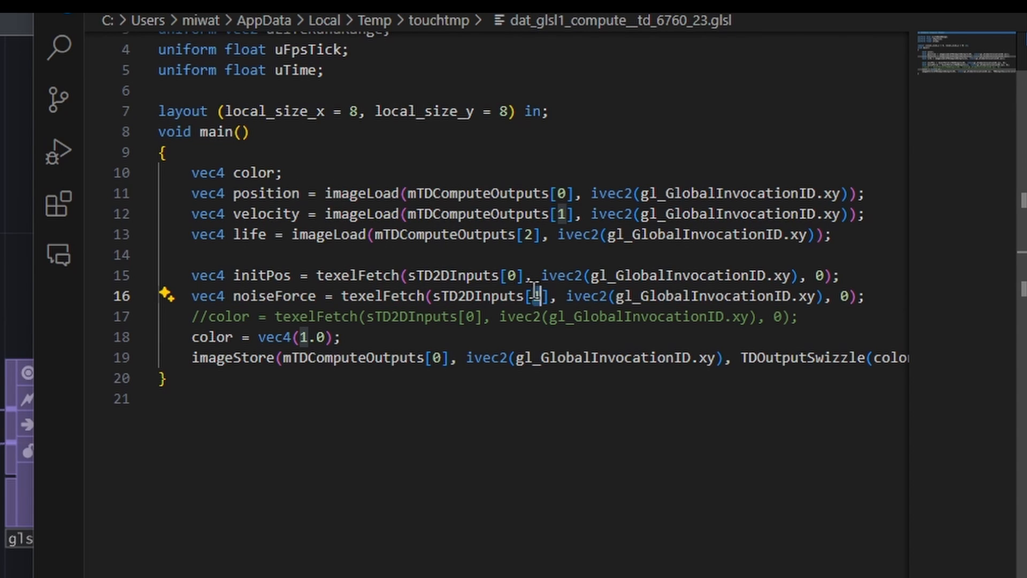
- After a blank line below noiseForce, add velocity.xyz += noiseForce.xyz * uFpsTick; and position.xyz += velocity.xyz * uFpsTick; on consecutive lines
left_click(874, 302)
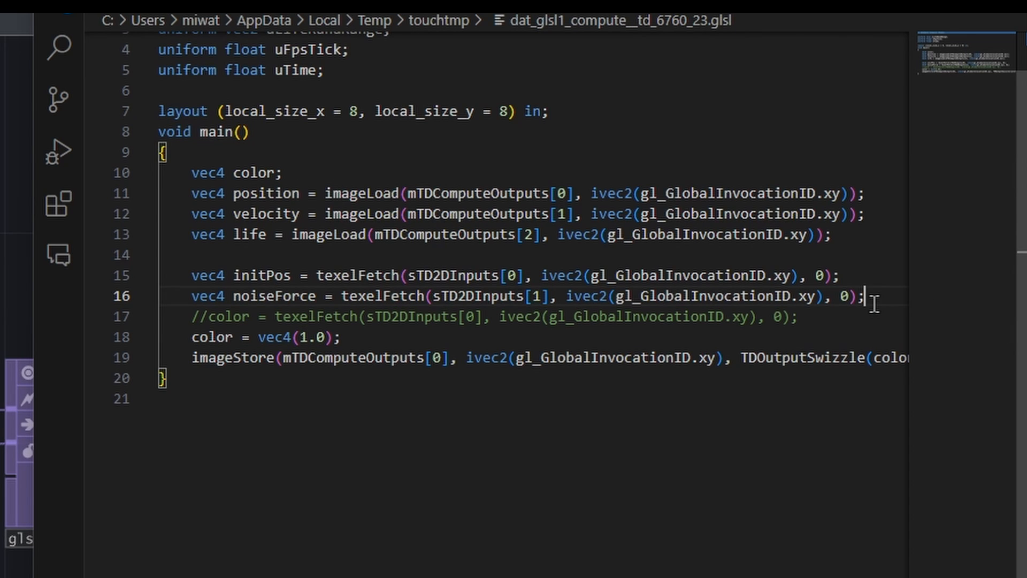
key("Return")
key("Return")
type("velocity")
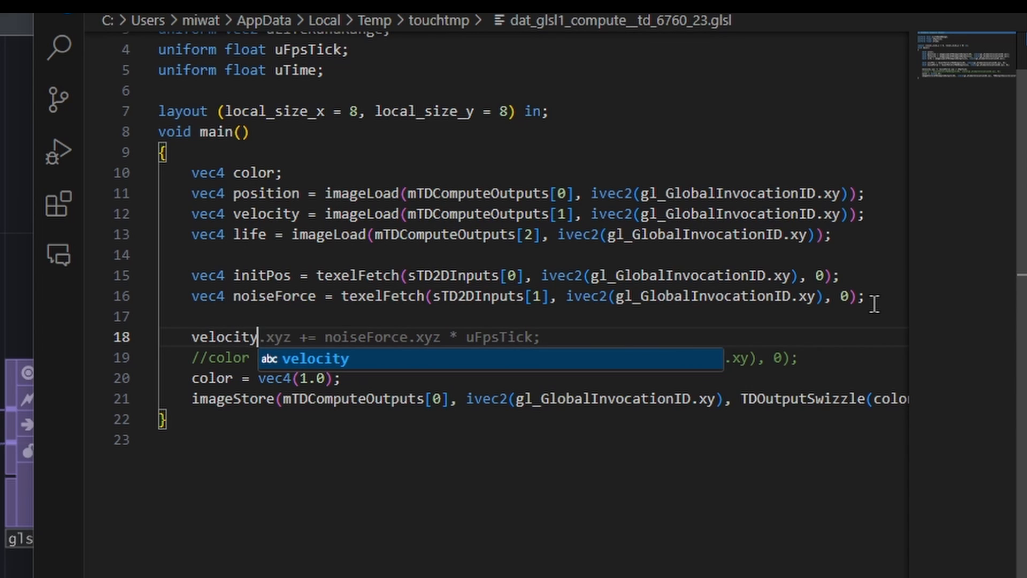
type(".x")
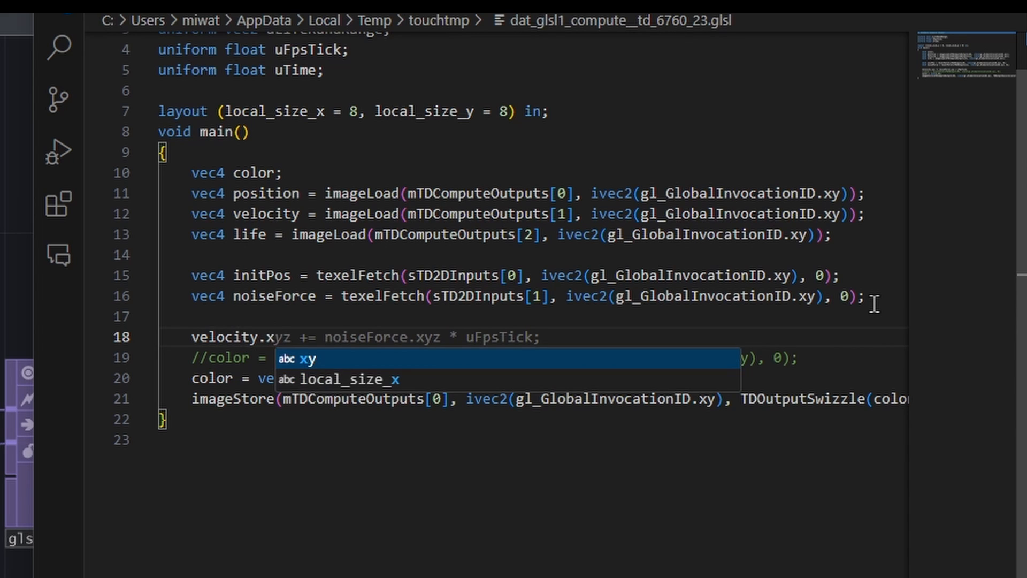
type("yz ")
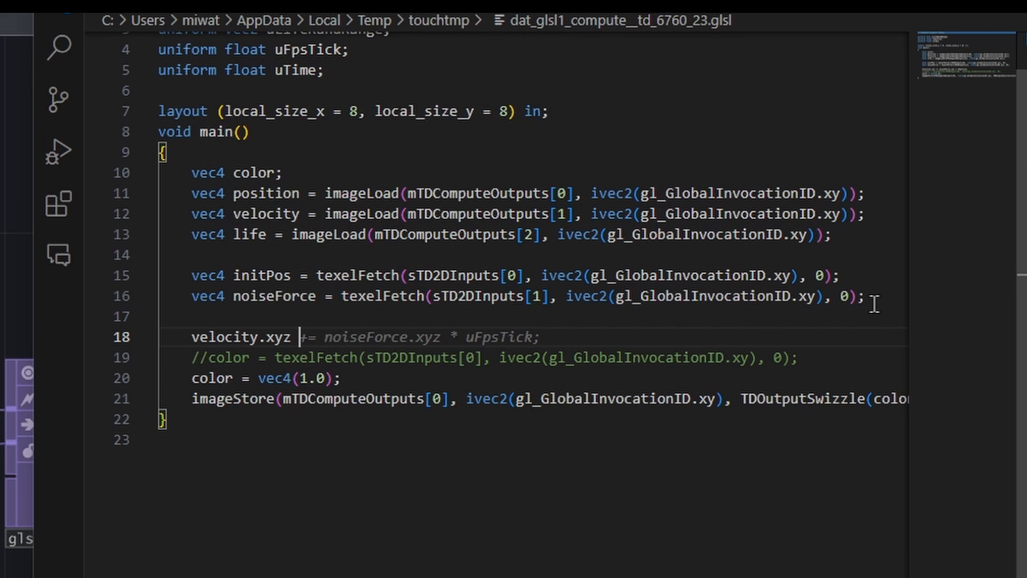
type("+= noise")
key("Tab")
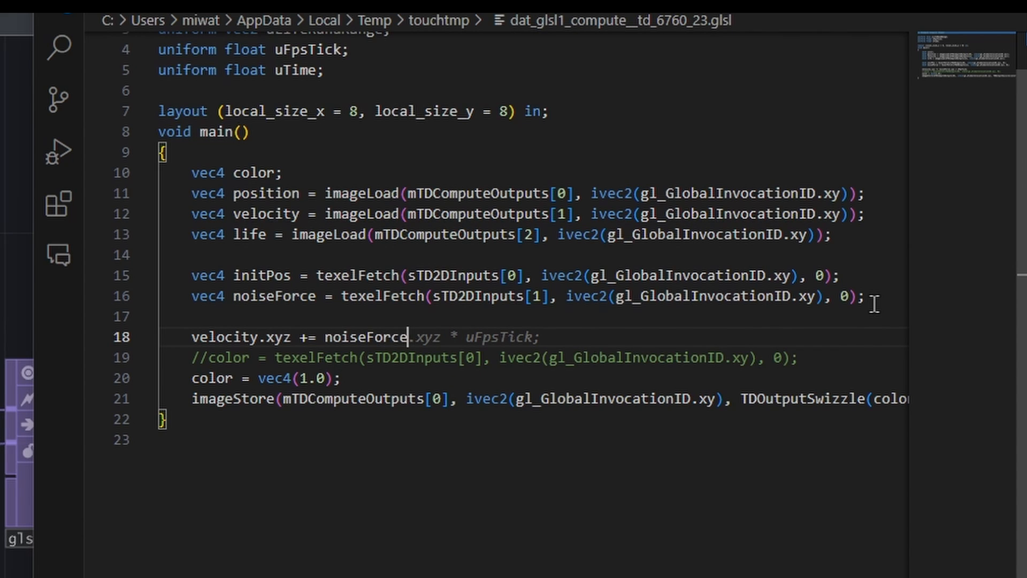
type(".xyz * uFps")
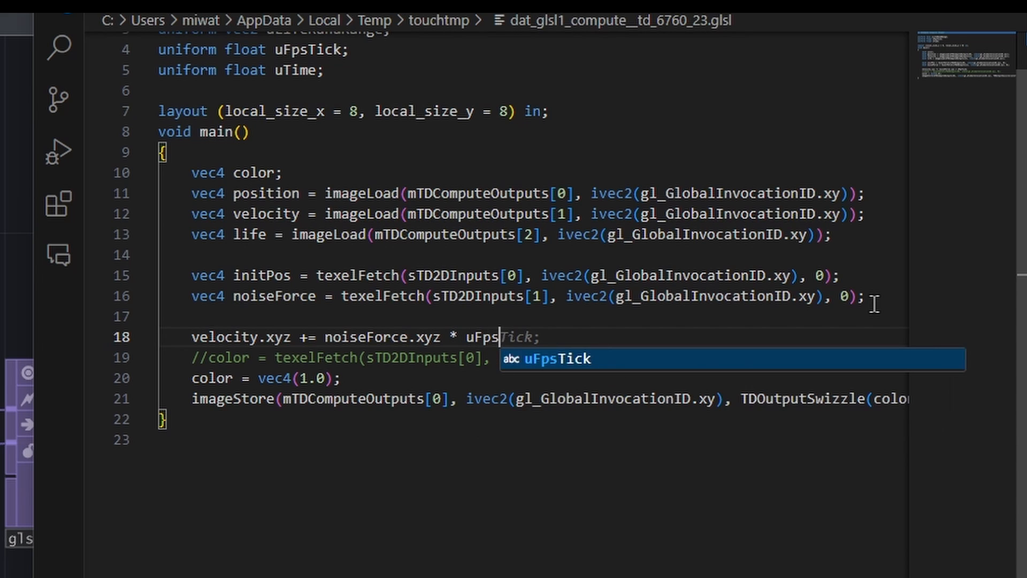
key("Tab")
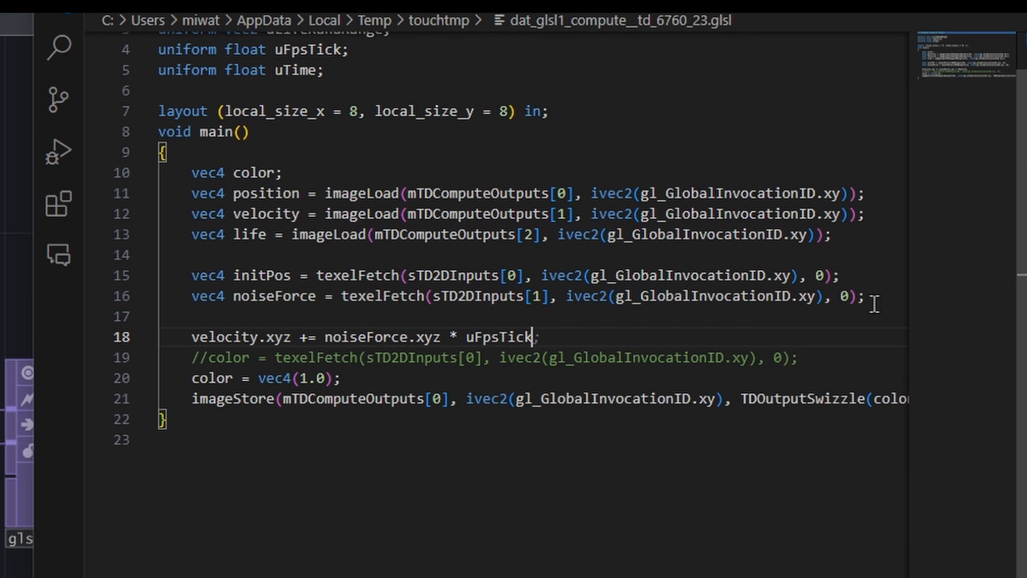
type(";")
key("Return")
type("position.xyz += velocity.xyz * uFpsTick;")
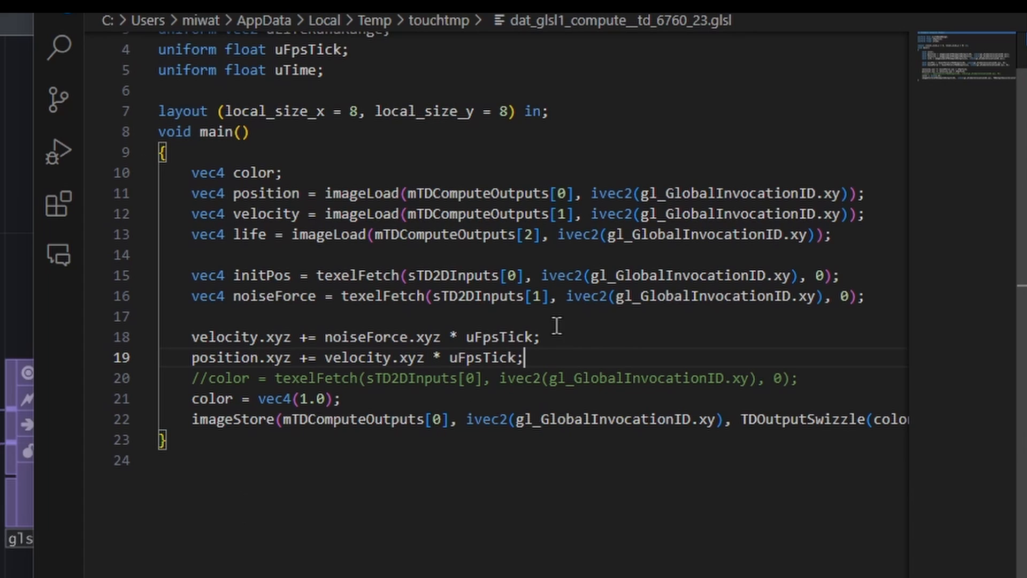
- After a blank line below the position update, add life.x -= uFpsTick; to decrease each particle's remaining life
key("Return")
key("Return")
type("// wrap around")
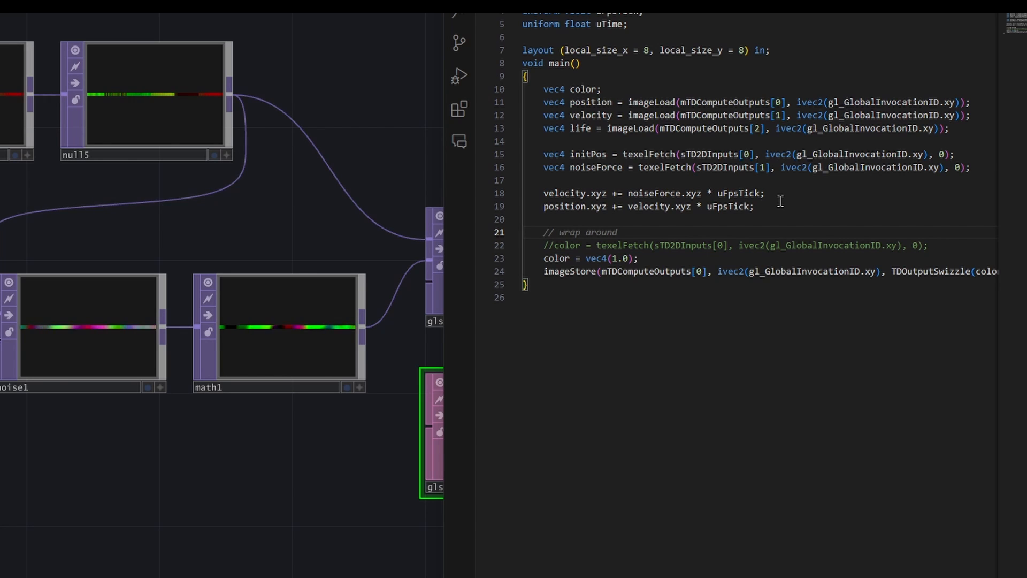
type("life.x ")
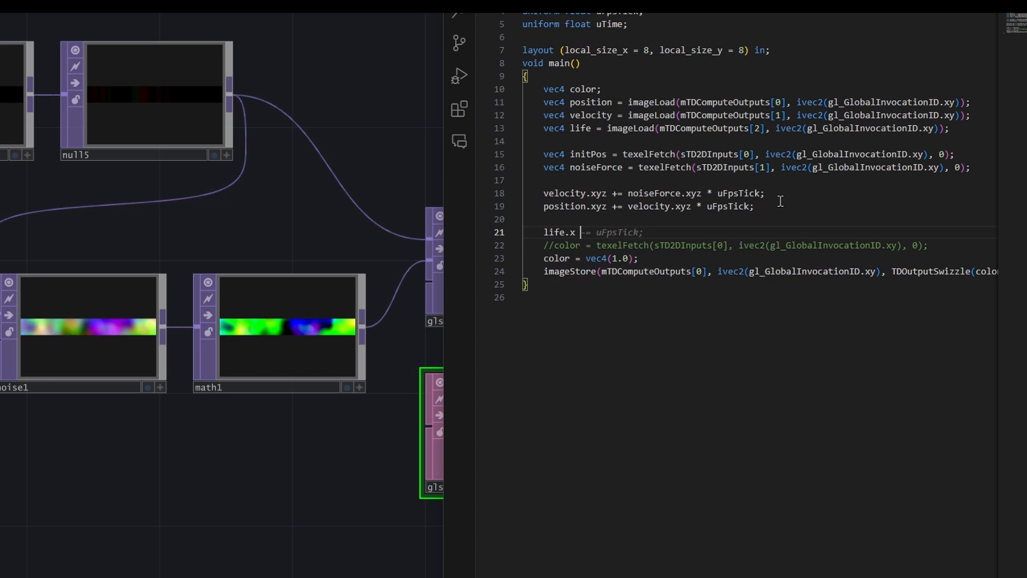
type("-=")
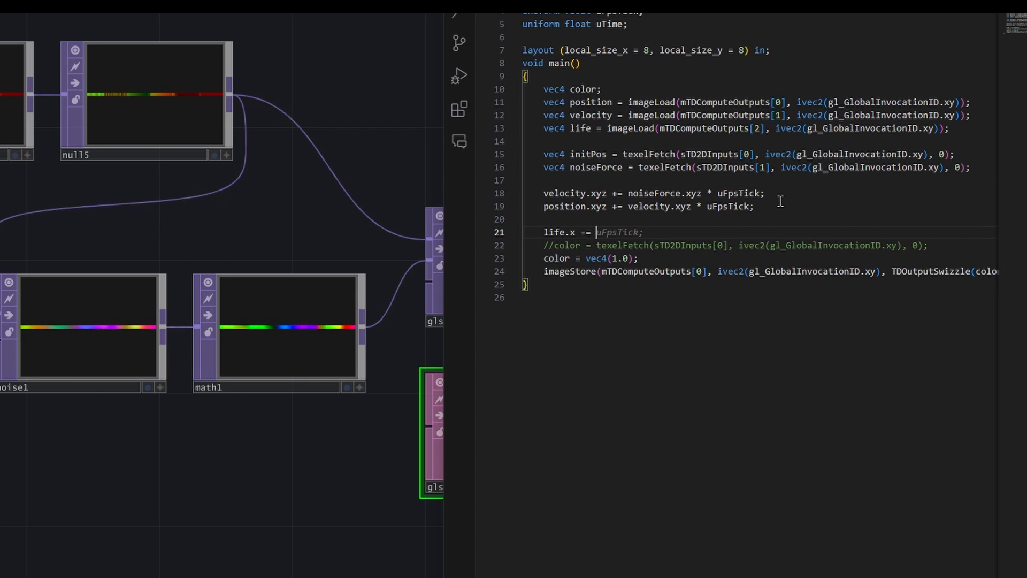
key("Tab")
- Below the life.x decrement, add an if (life.x < 0.0) block with opening and closing braces
key("Return")
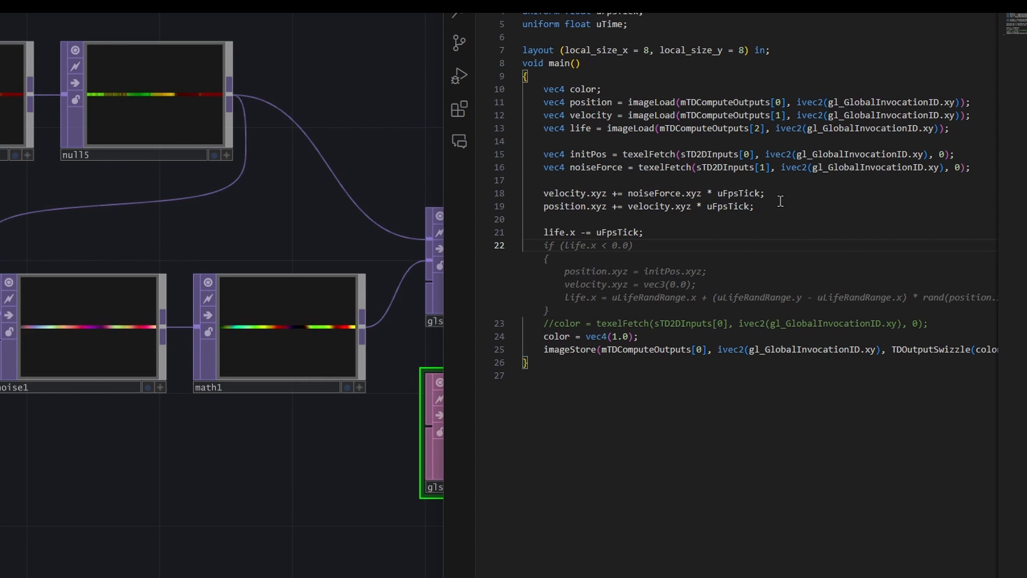
type("if (life")
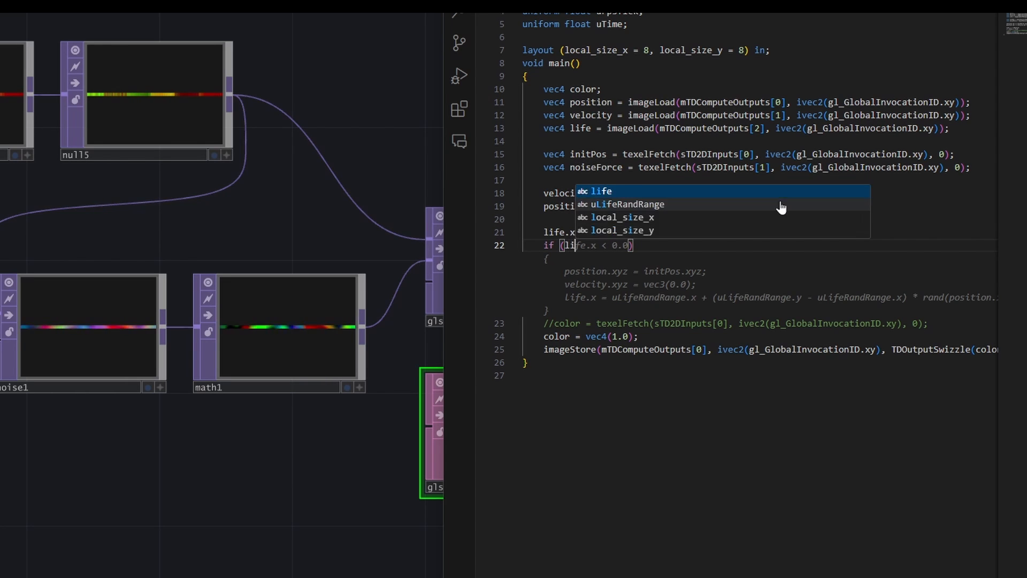
type(".x")
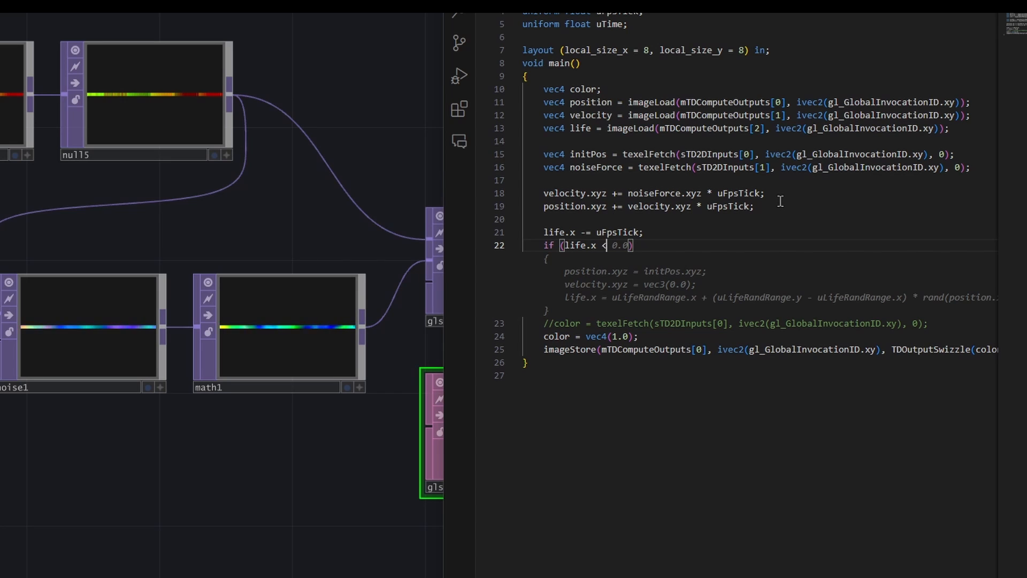
type(" < 0.0")
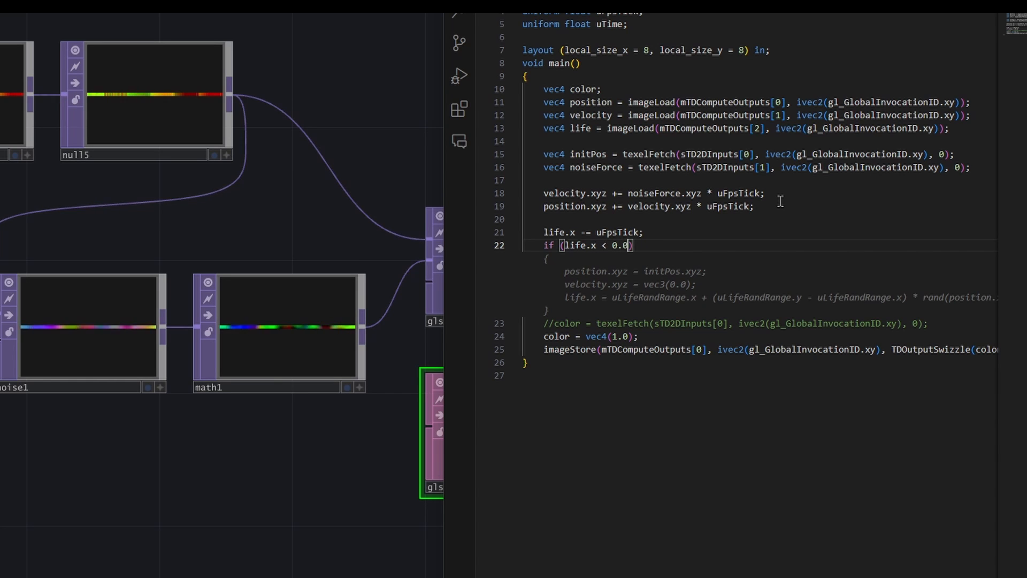
type(")")
key("Return")
type("{")
key("Return")
- Inside the if block, add life.y = TDPerlineNoise(vec3(gl_GlobalInvocationID.x, gl_GlobalInvocationID.y, uTime));
type("life.y")
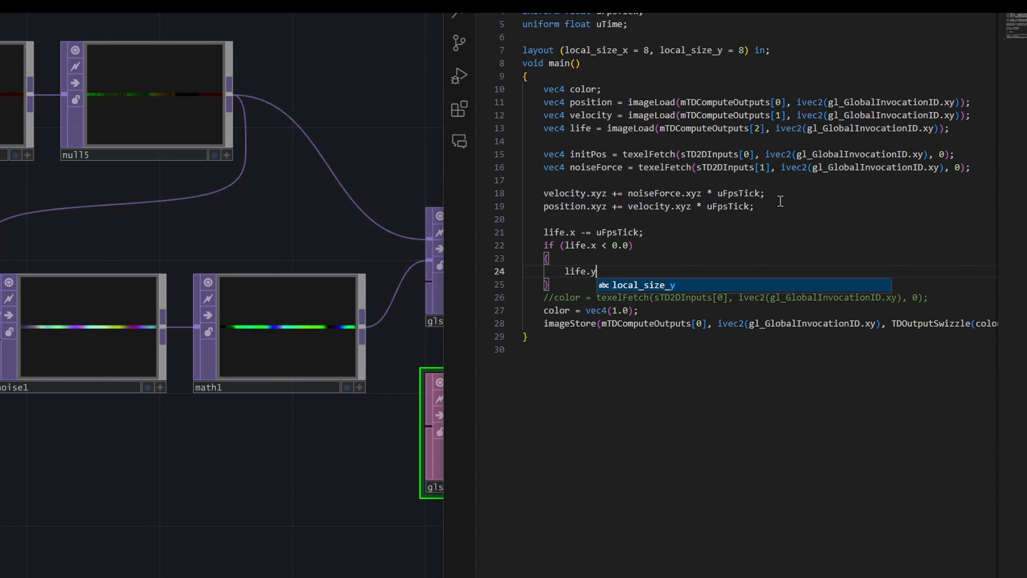
type(" = ")
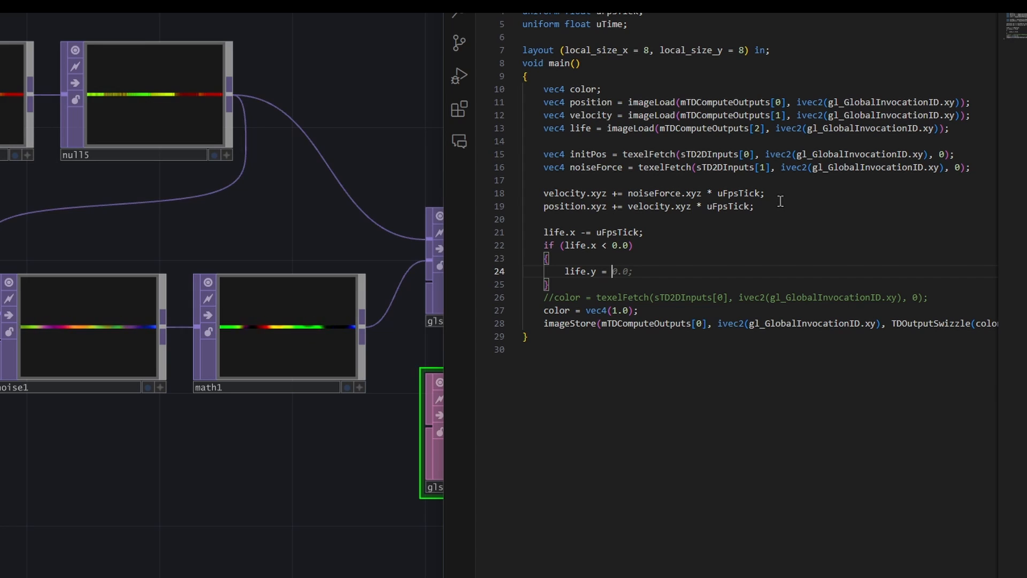
type("YDP")
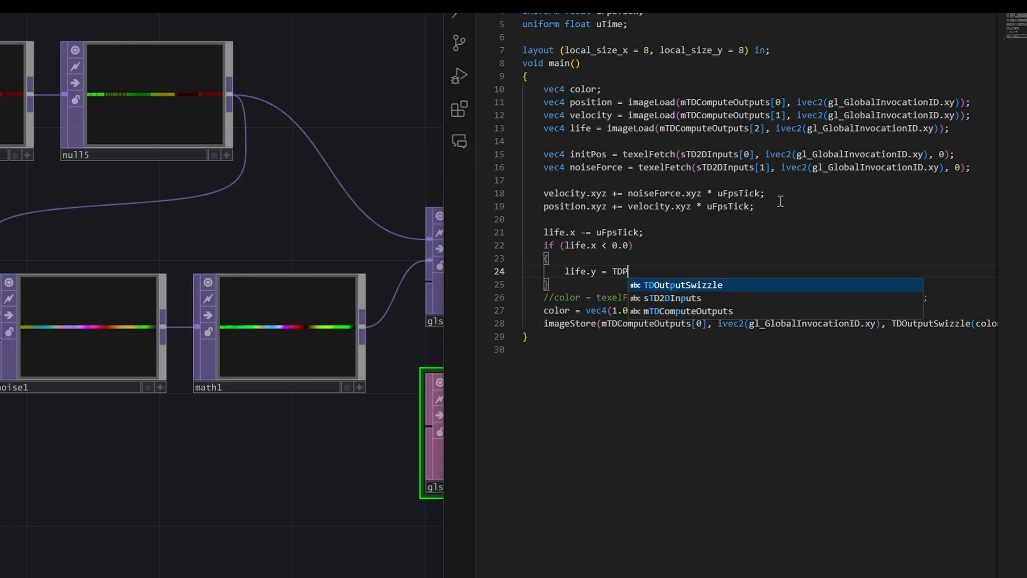
type("erlineNoise(vec3")
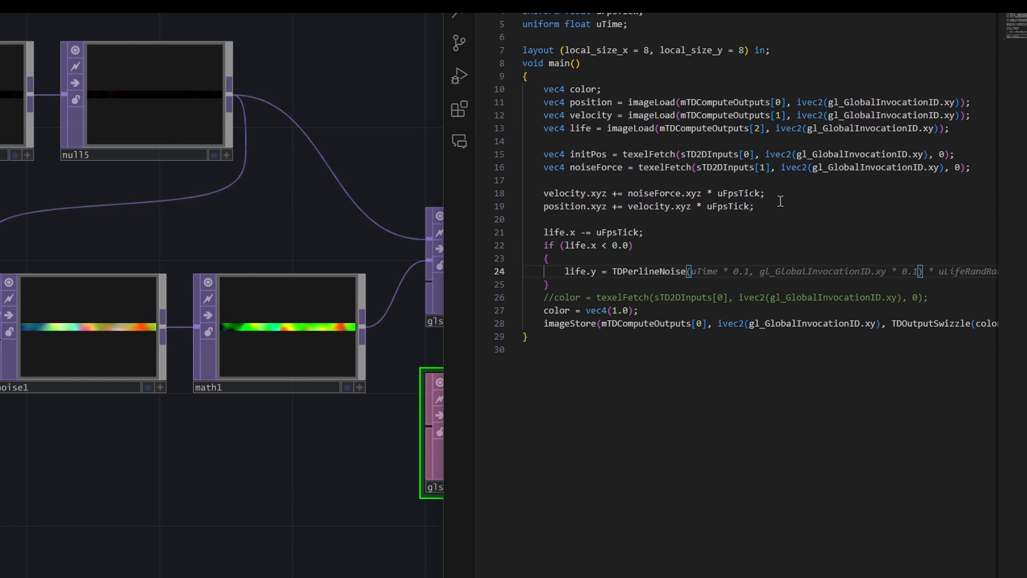
type("(gl_GlobalInvocationID")
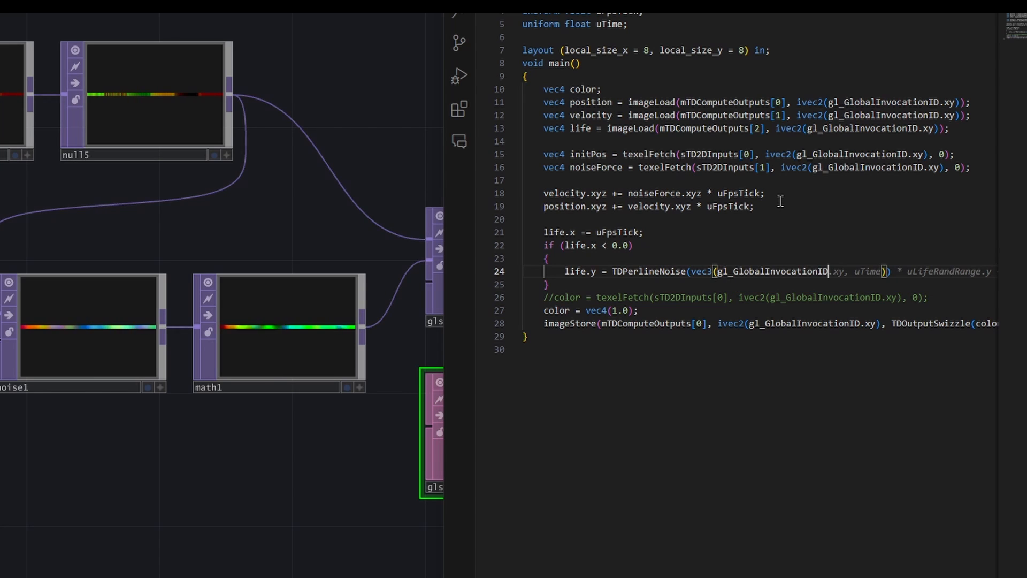
type(".x,")
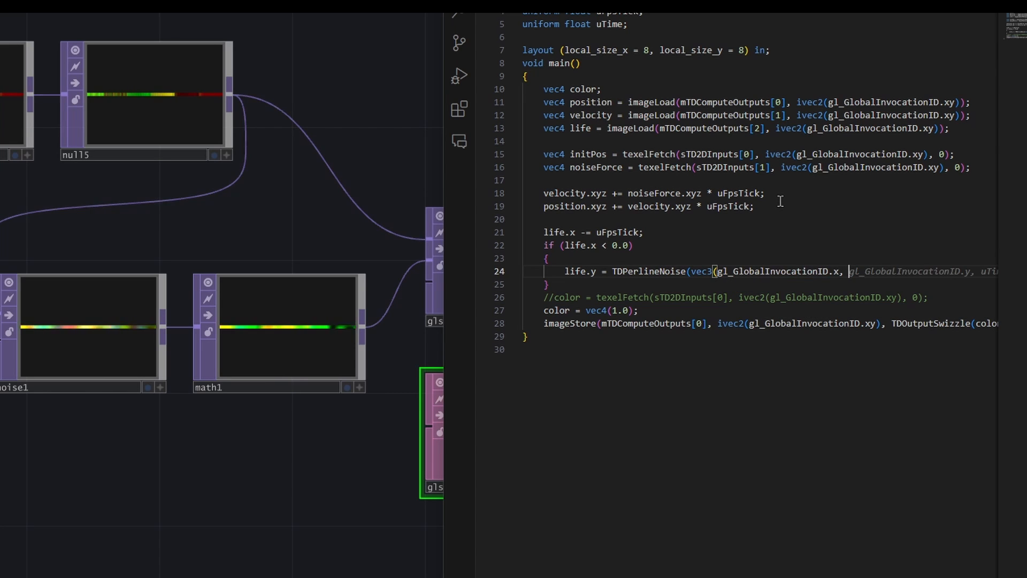
key("Tab")
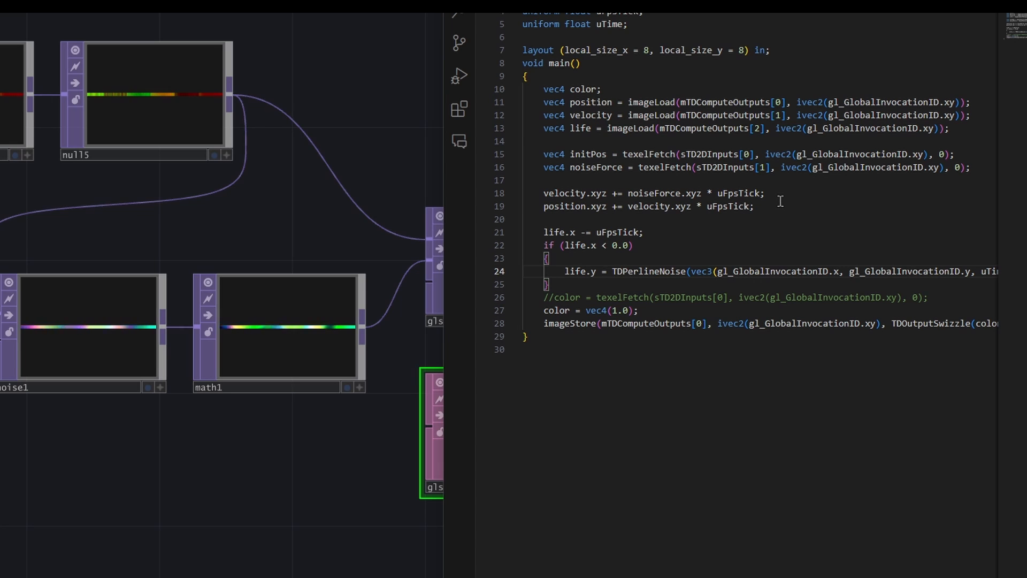
key("End")
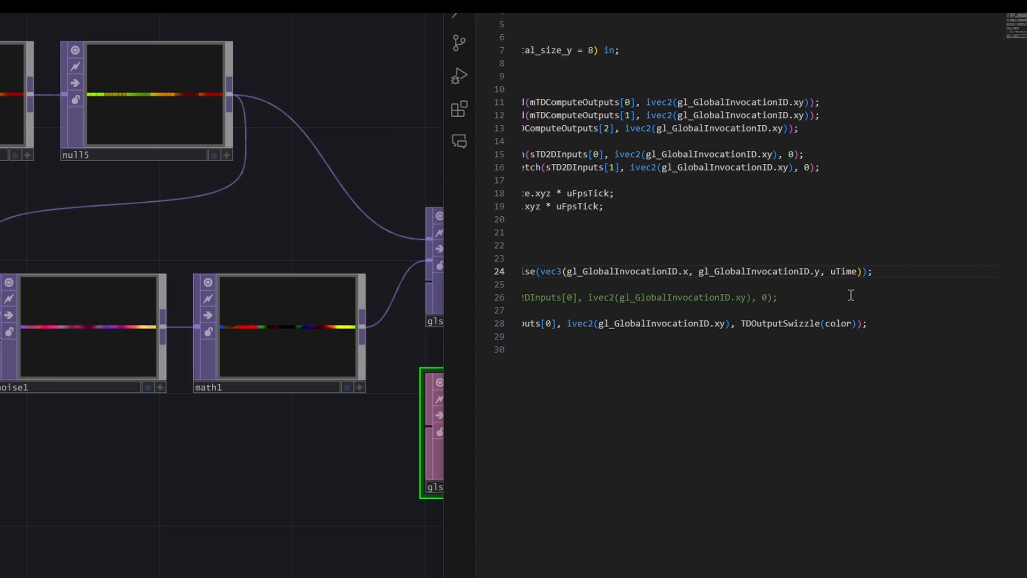
- After a blank line below the uTime uniform, paste the function float map(float value, float min1, float max1, float min2, float max2) that returns the remapped value
scroll(597, 246, "left", 5)
scroll(597, 246, "up", 1)
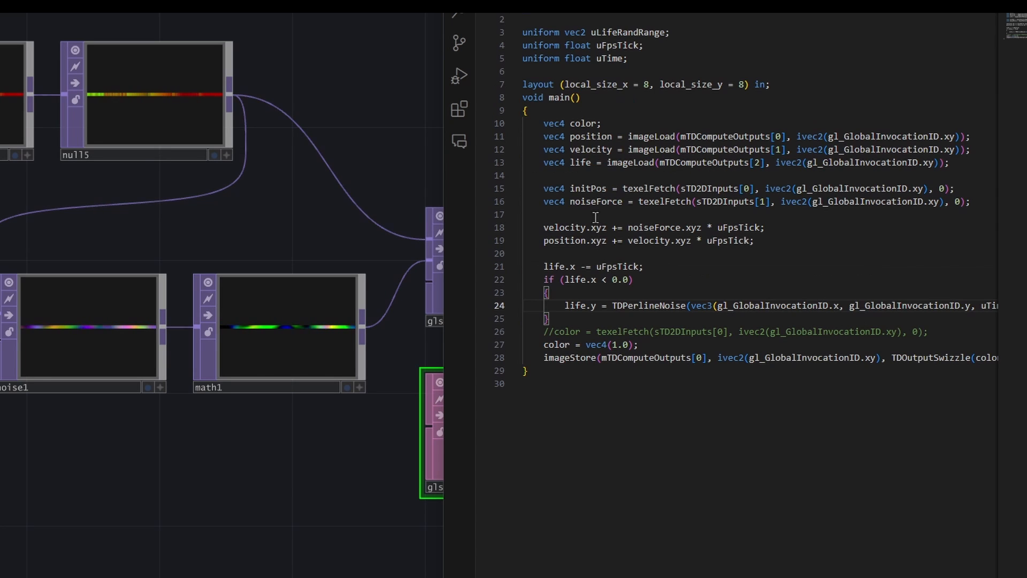
double_click(621, 32)
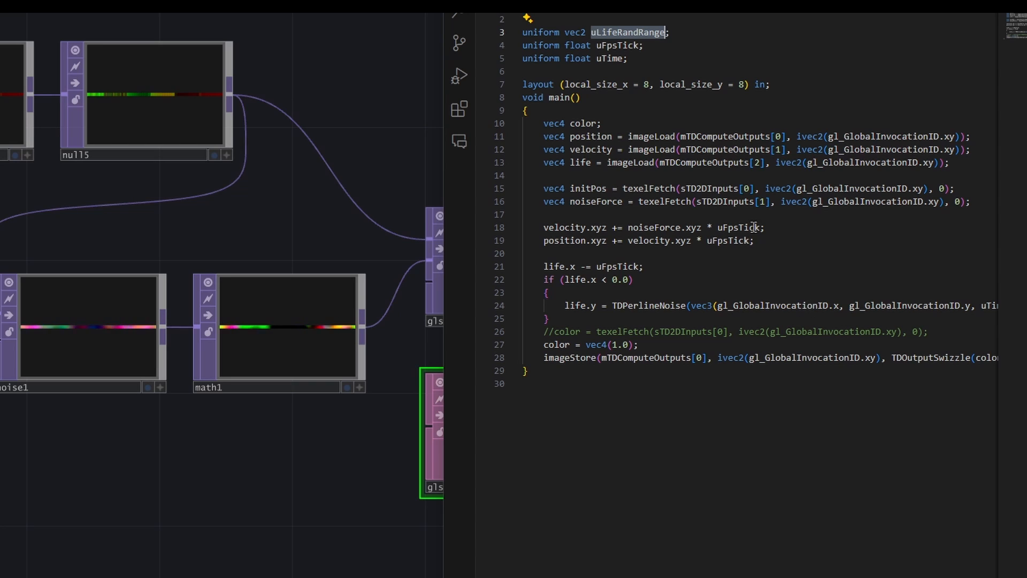
left_click(653, 62)
key("Return")
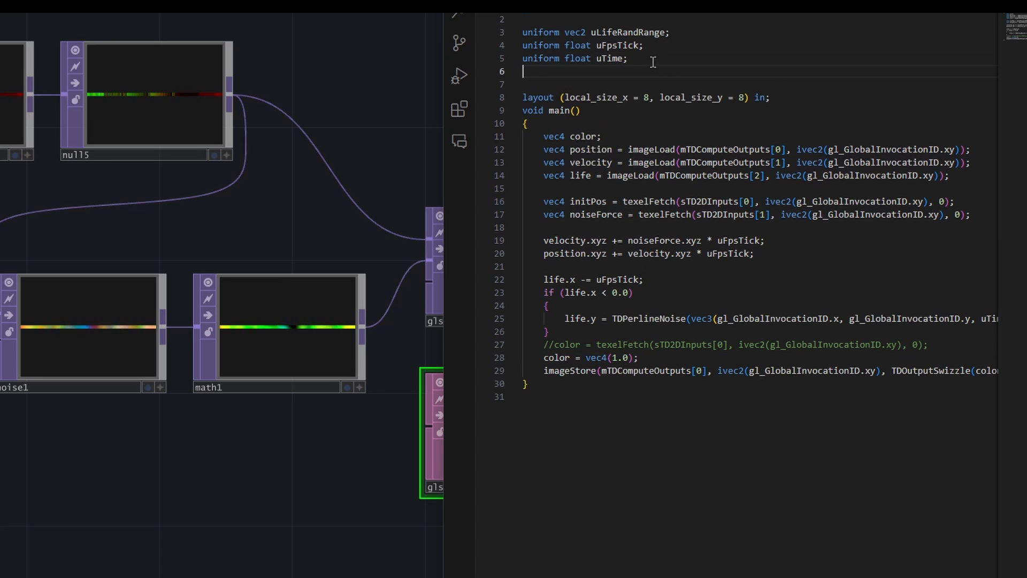
key("Return")
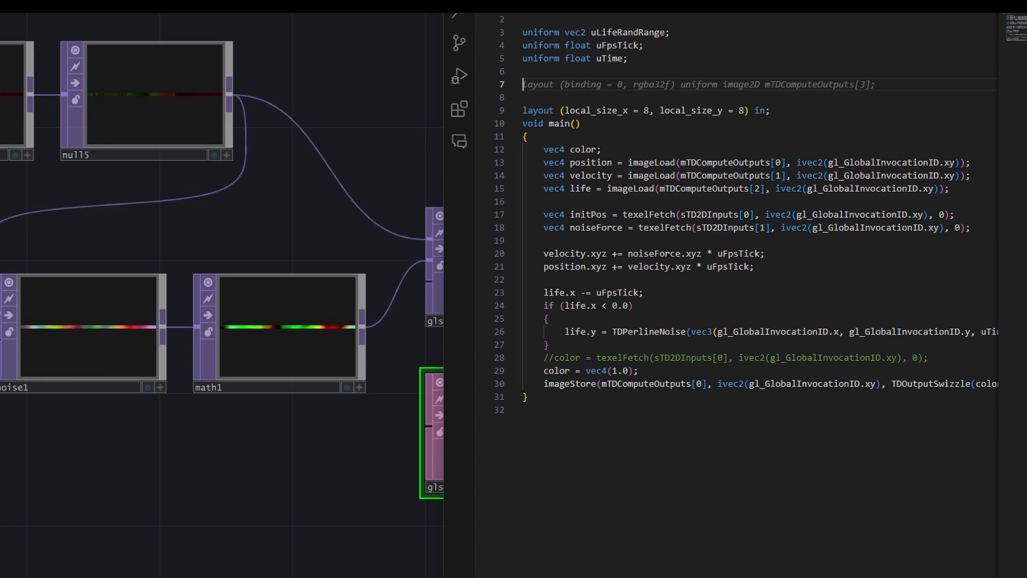
key("Escape")
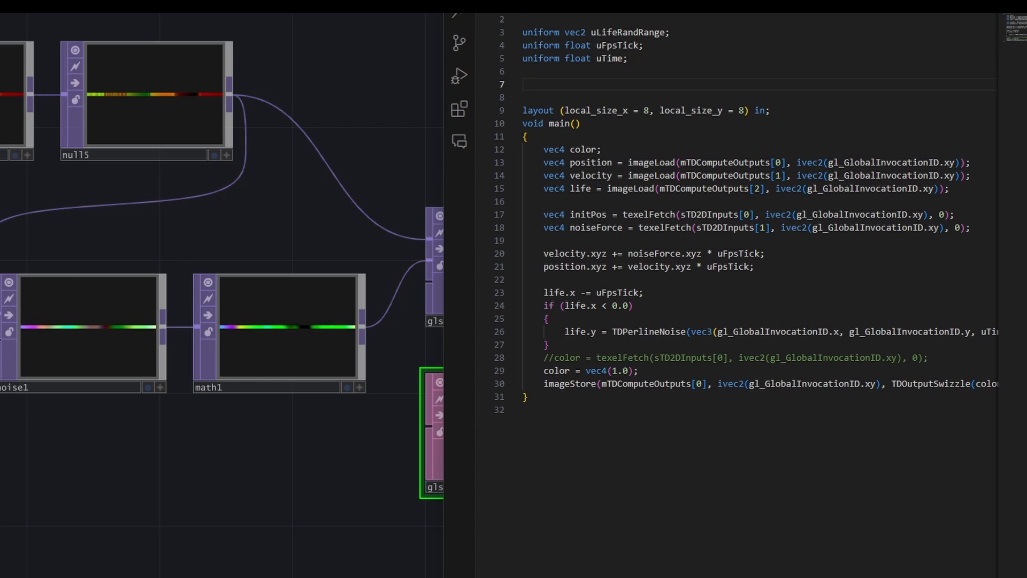
type("float map(float value, float min1, float max1, float min2, float max2) {   return min2 + (value - min1) * (max2 - min2) / (max1 - min1); }")
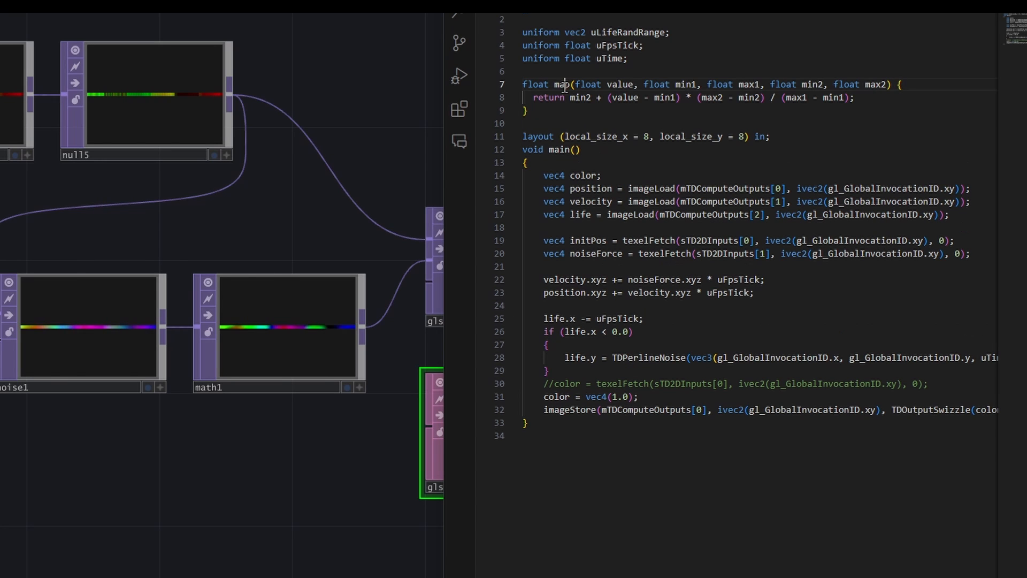
- Examine the map function's return type, its value, min1, max1, min2 and max2 parameters, and its body
double_click(534, 85)
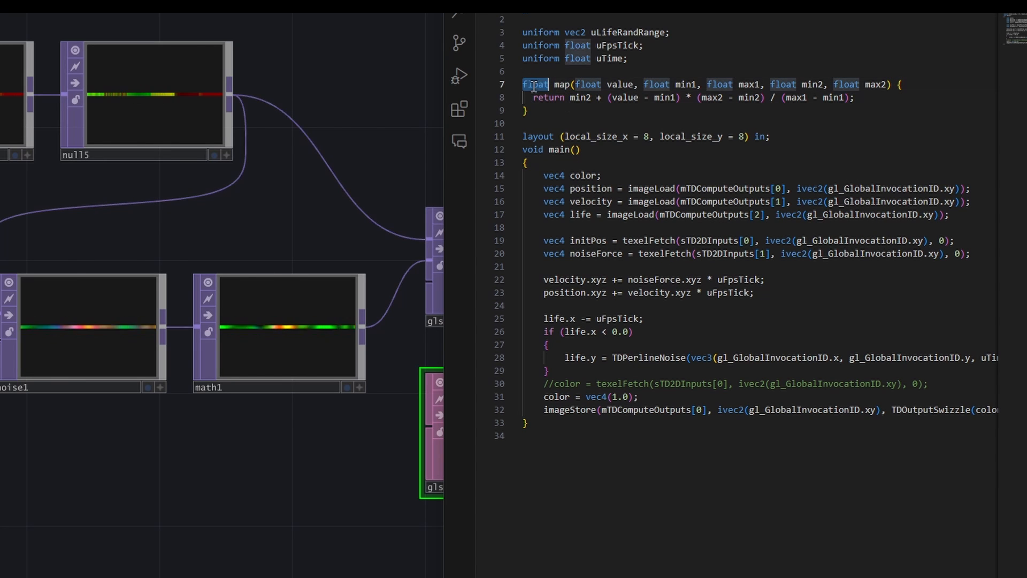
left_click(601, 85)
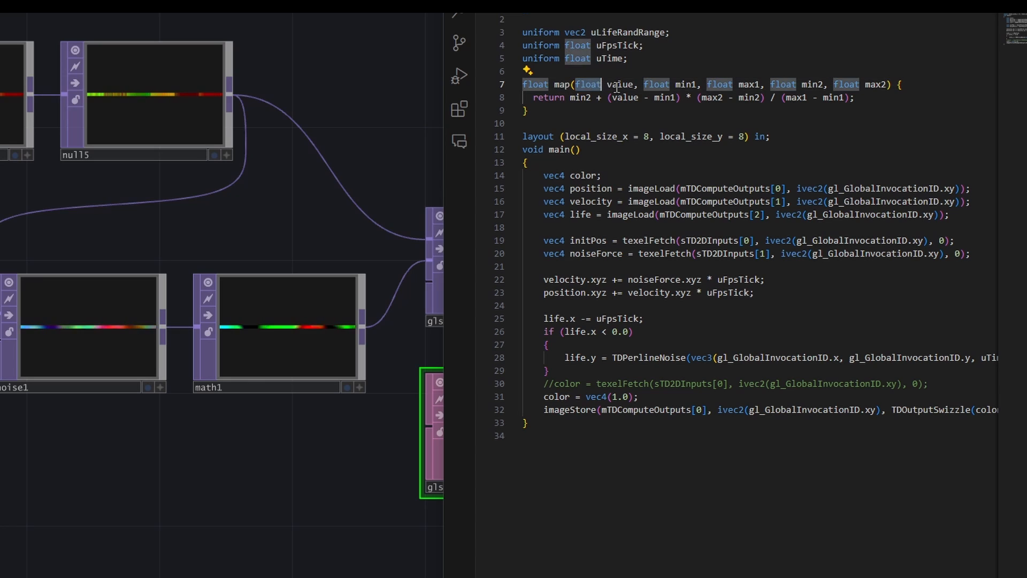
double_click(617, 86)
double_click(660, 85)
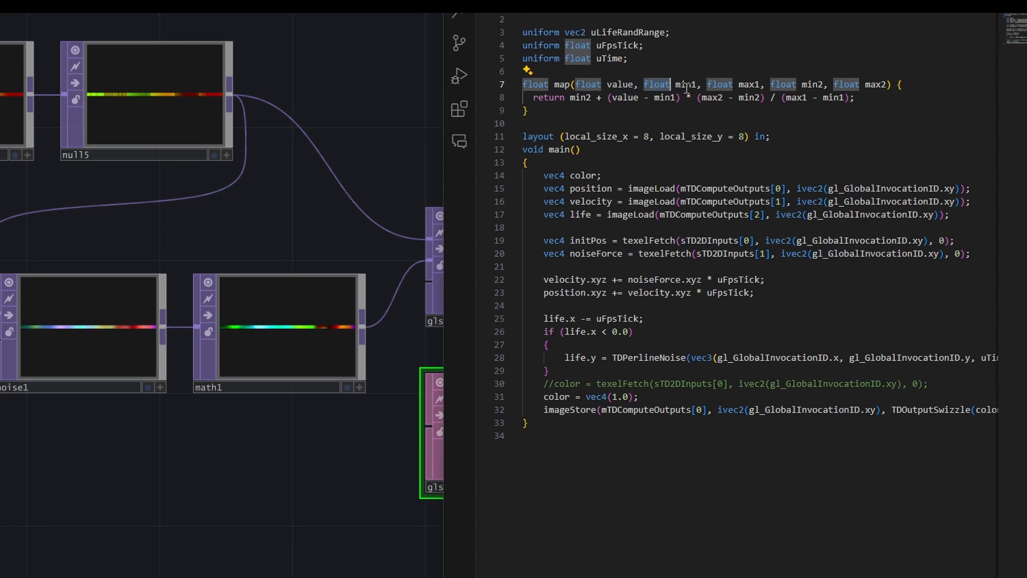
double_click(686, 86)
double_click(748, 86)
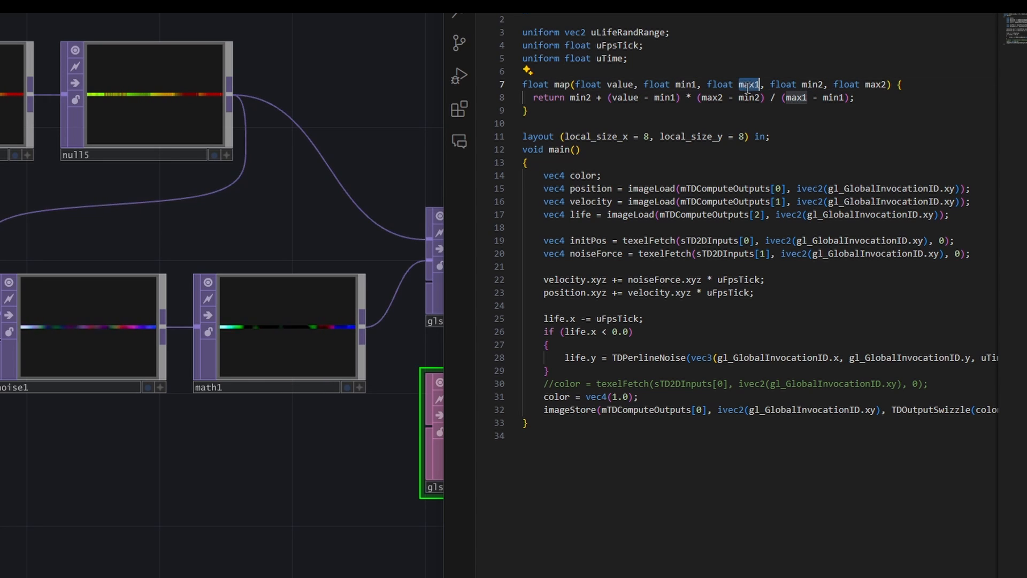
double_click(812, 86)
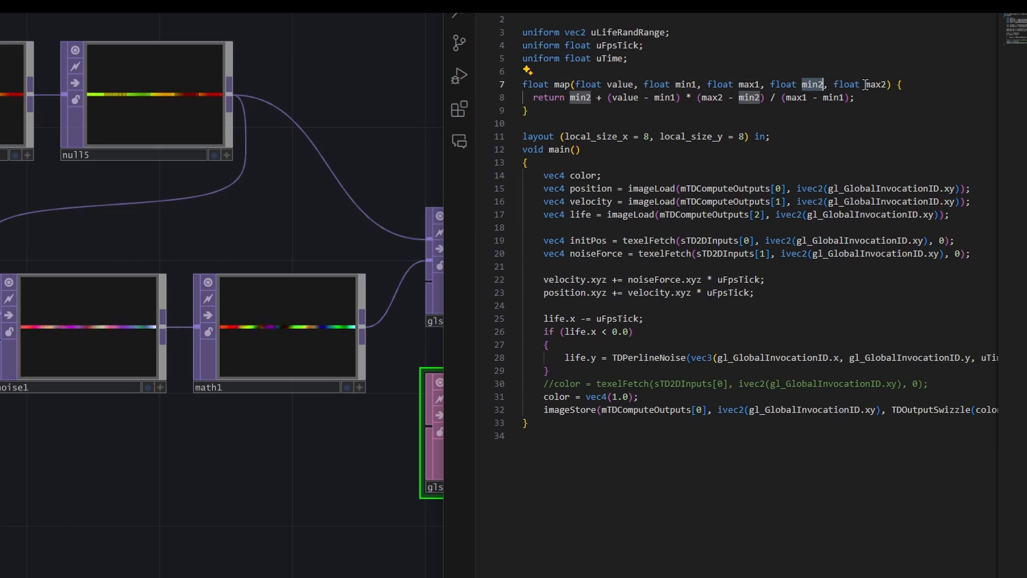
double_click(867, 86)
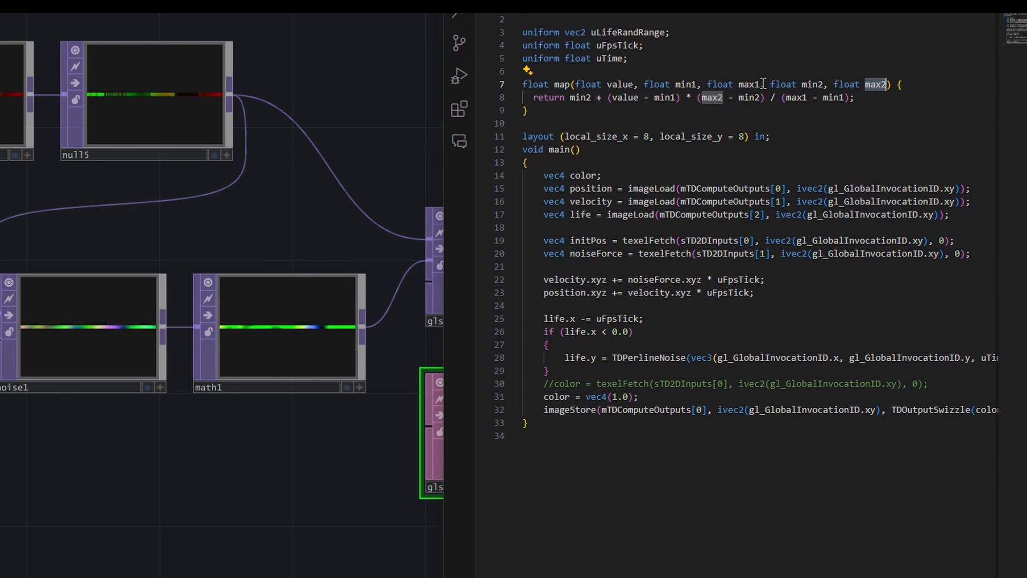
mouse_move(534, 98)
left_mouse_down()
mouse_move(693, 97)
mouse_move(532, 96)
mouse_move(522, 84)
left_mouse_up()
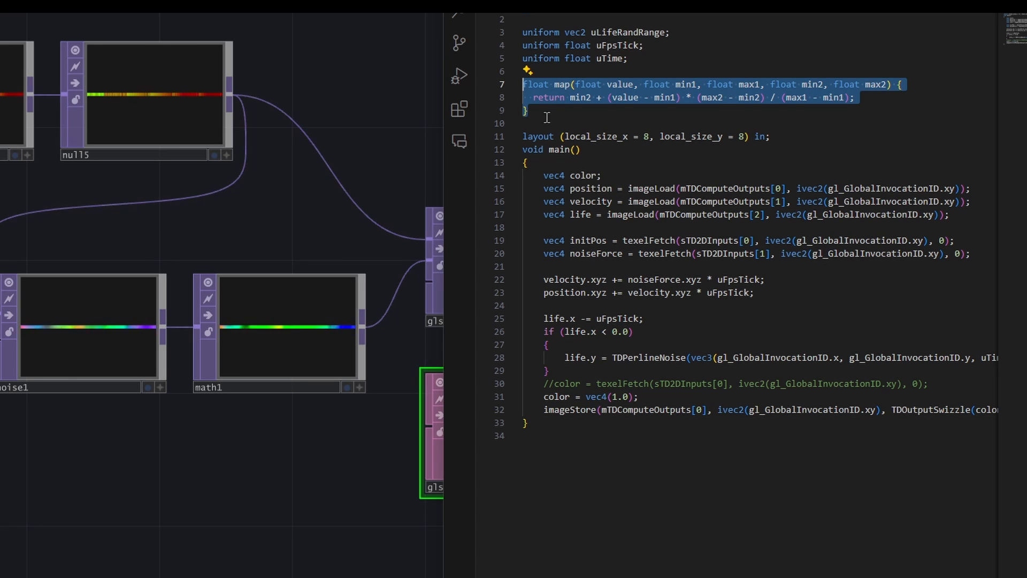
left_click(555, 86)
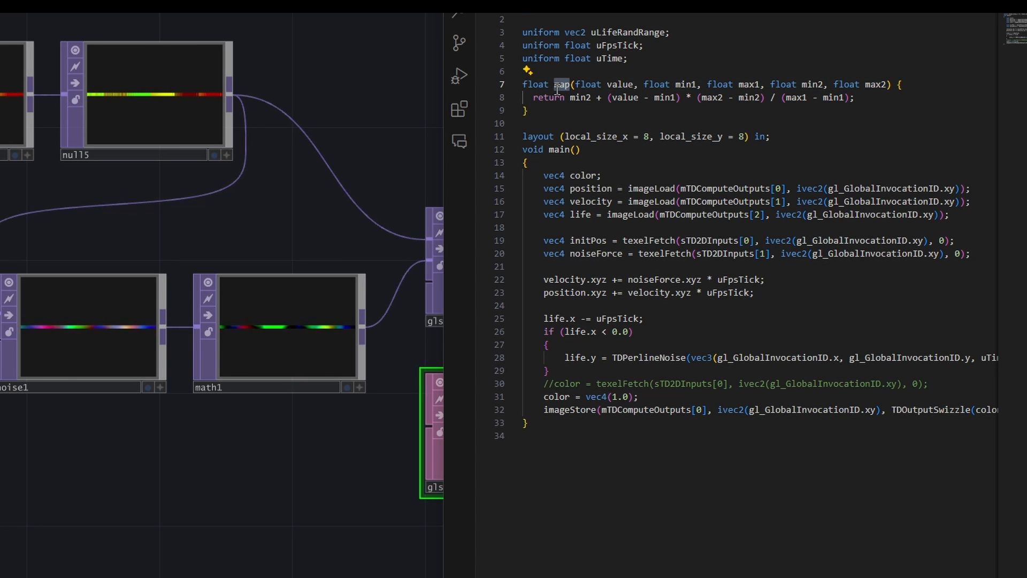
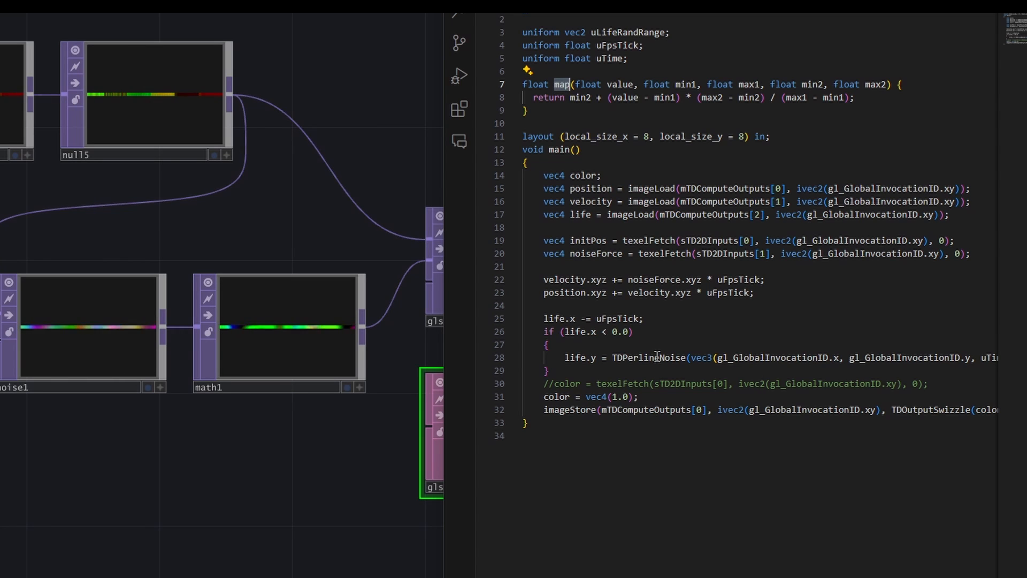
- Wrap the TDPerlineNoise call assigned to life.y in map(), with the added arguments -1, 1, uLifeRandRange.x and uLifeRandRange.y
left_click(613, 357)
left_click_drag(949, 358, 1024, 359)
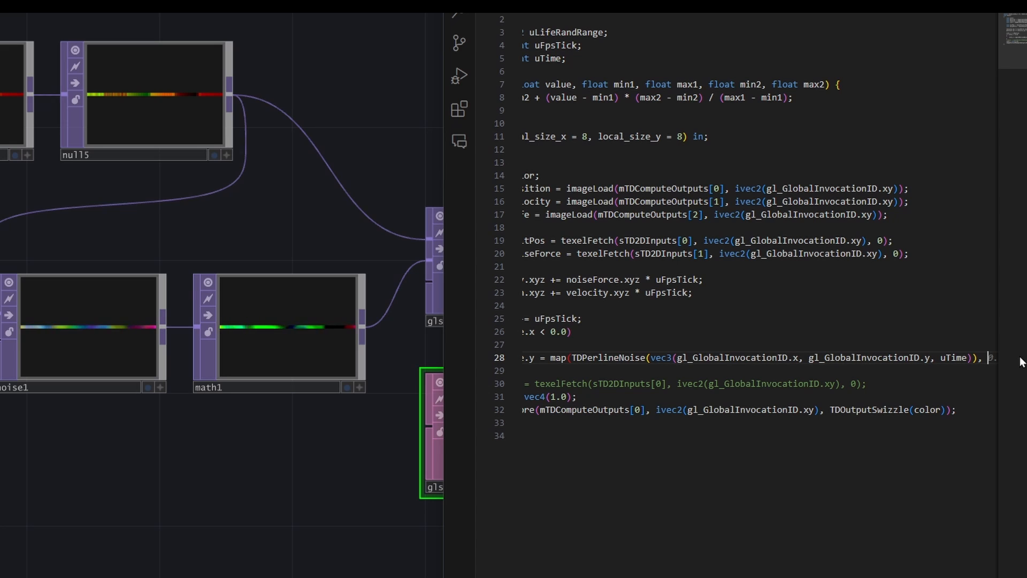
type("-1, 1, ")
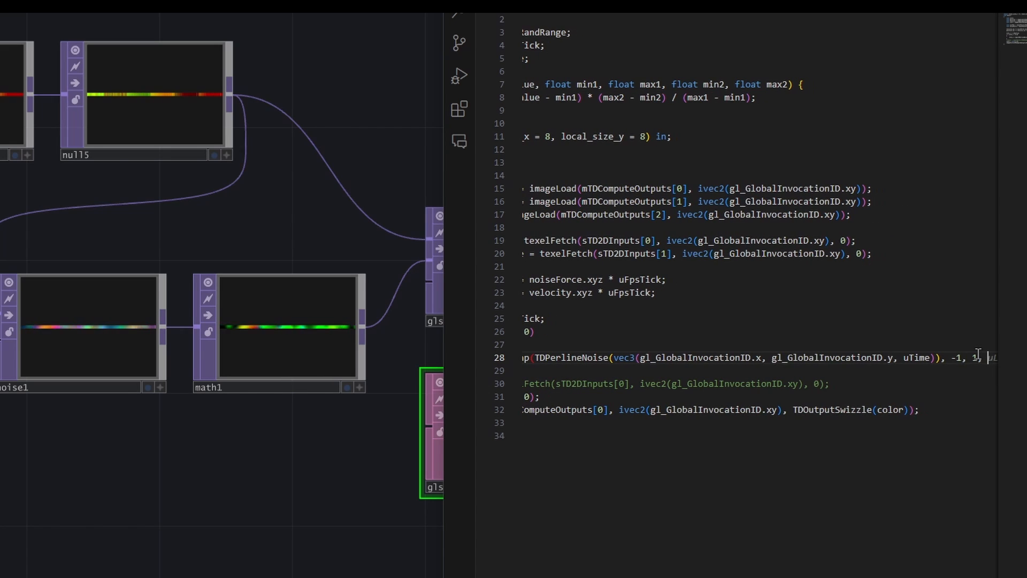
type("u")
key("Tab")
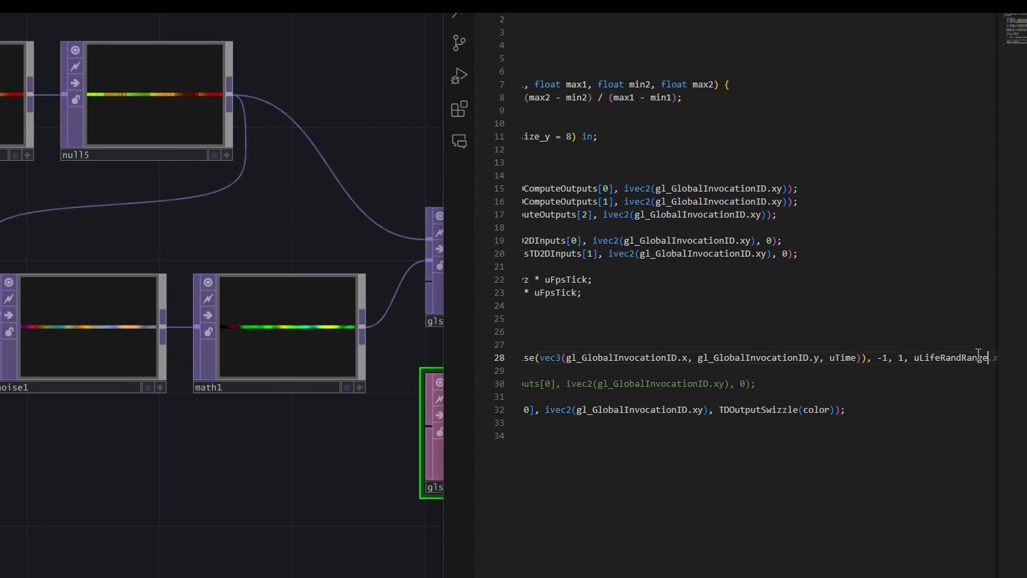
type(".x, uL")
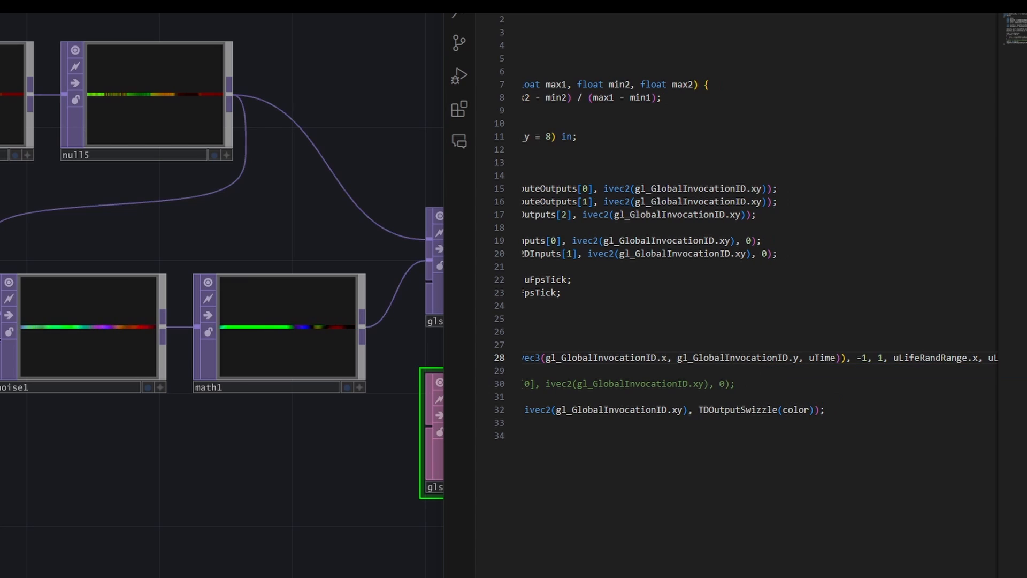
type("ifeRandRange.y);")
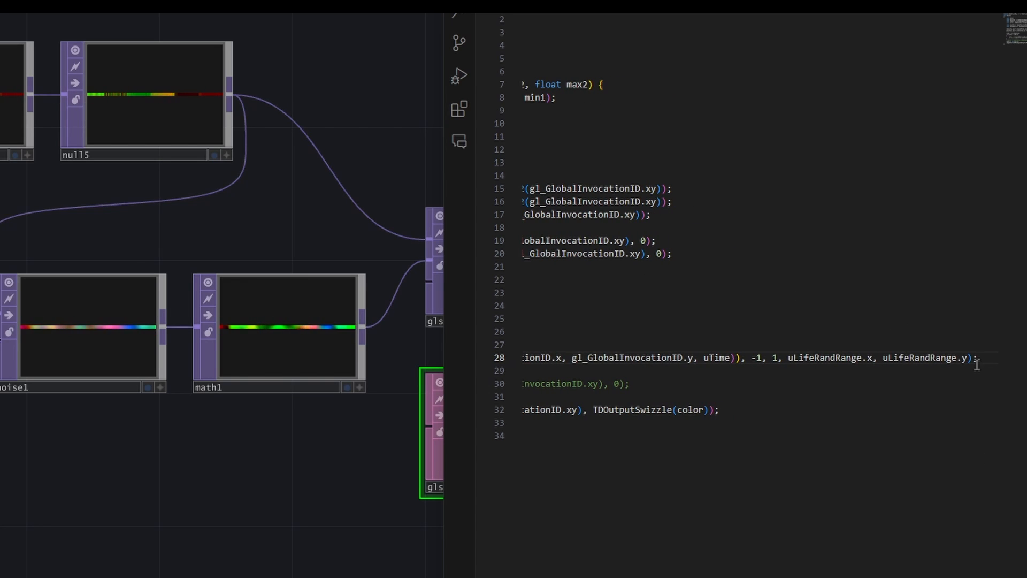
scroll(578, 332, "left", 5)
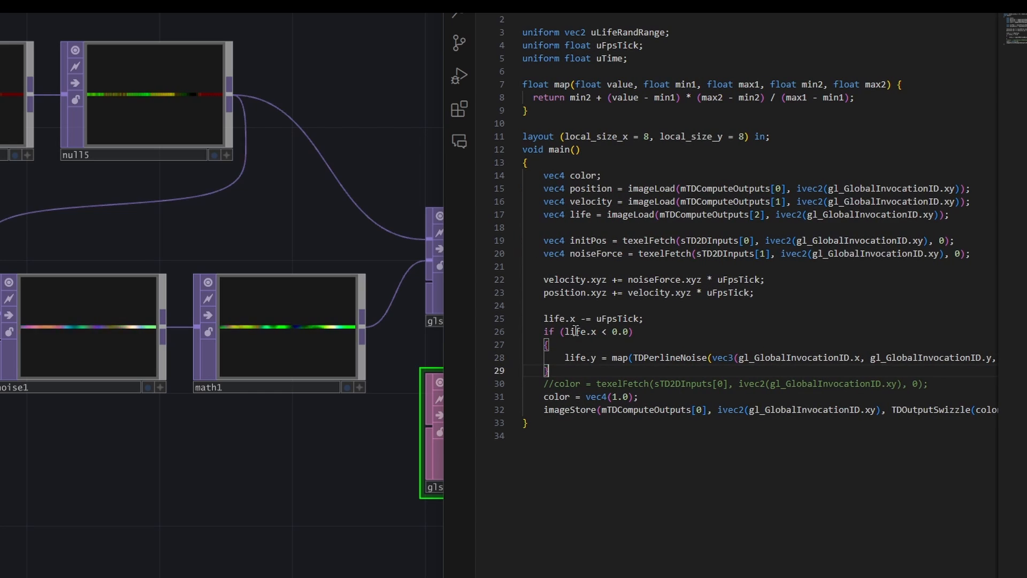
- Examine the life.x < 0.0 condition and the life.y assignment inside the if block
double_click(578, 333)
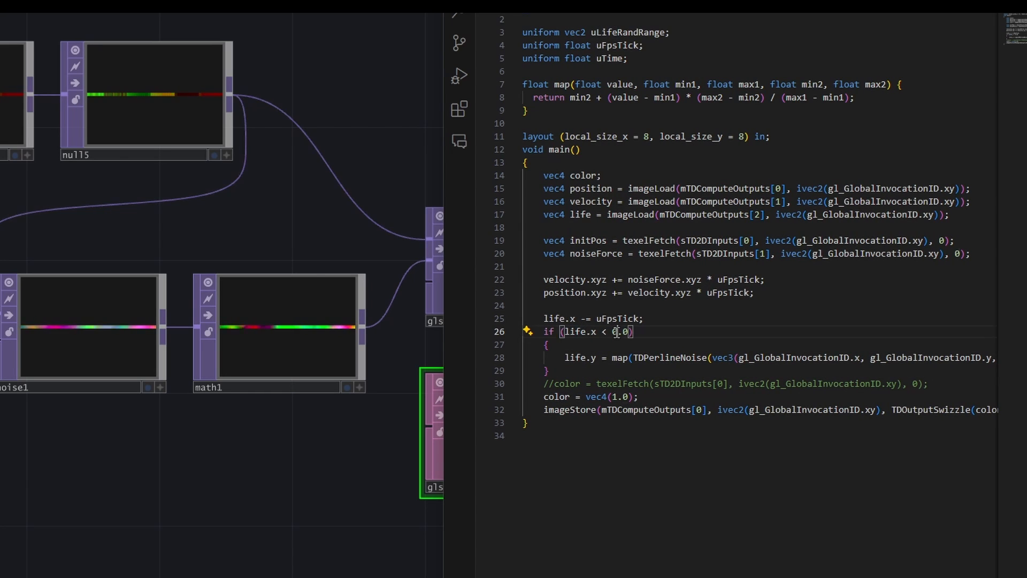
left_click(597, 357)
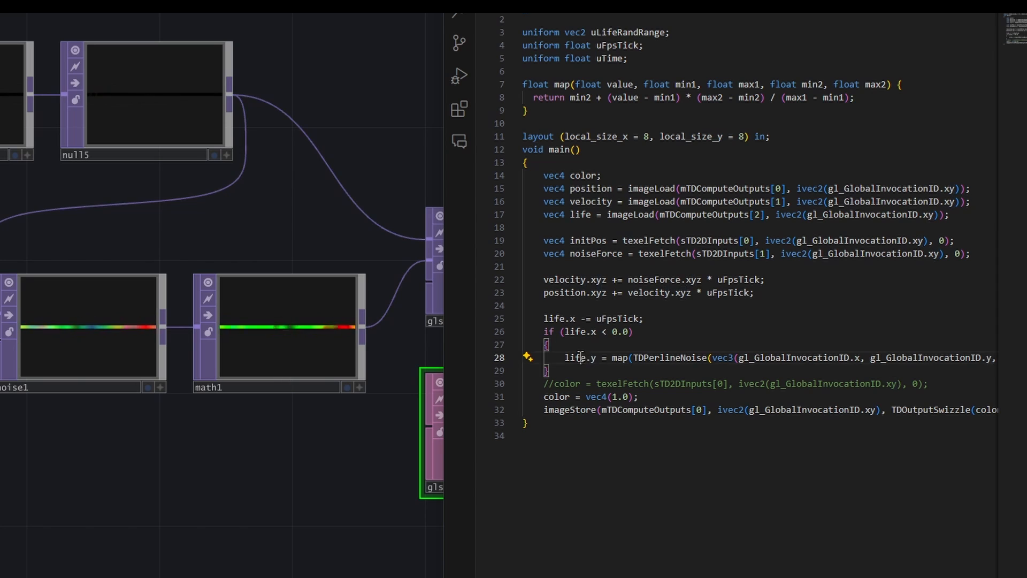
double_click(581, 357)
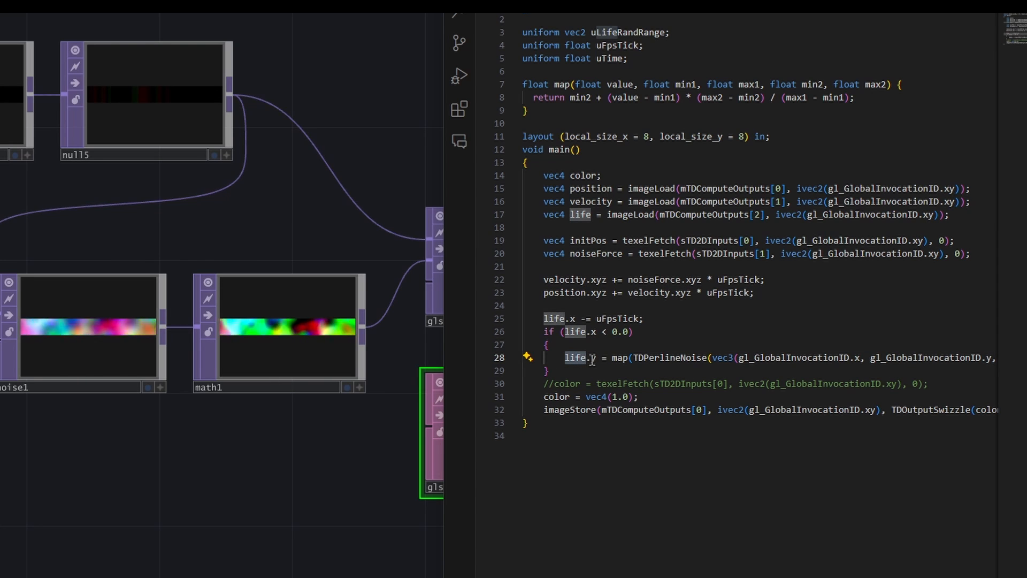
left_click(592, 357)
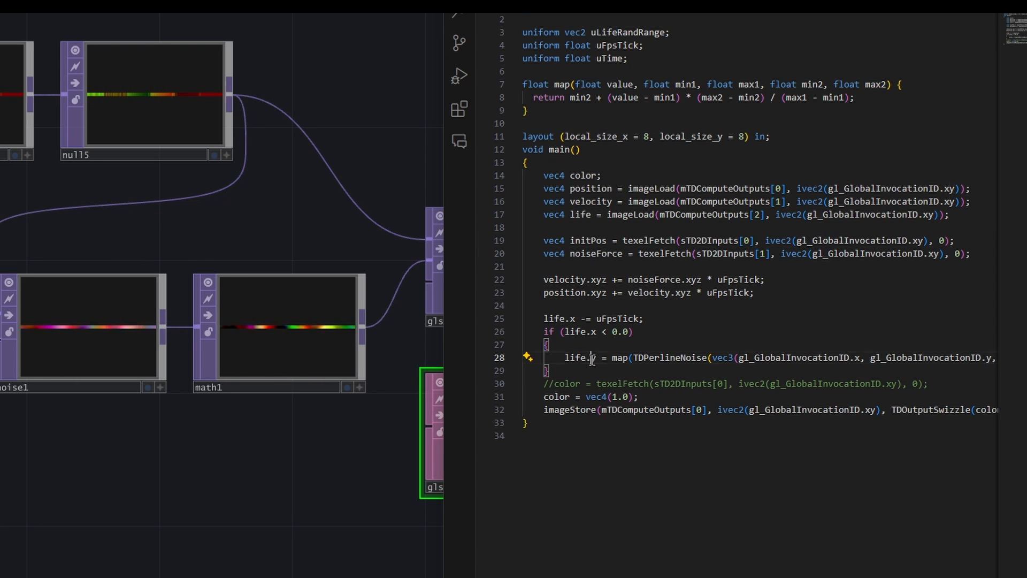
key("Left")
key("Left")
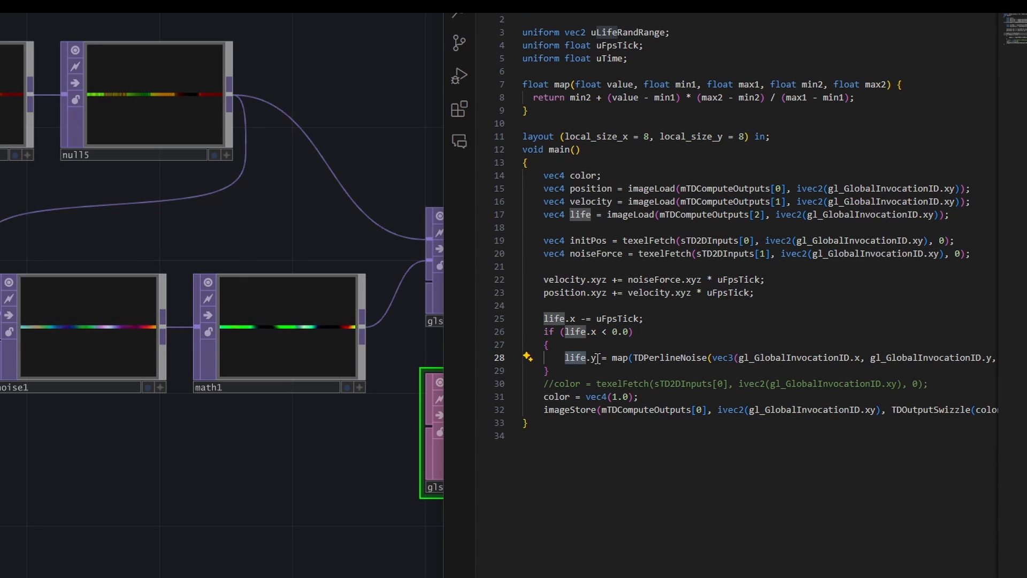
left_click(596, 358)
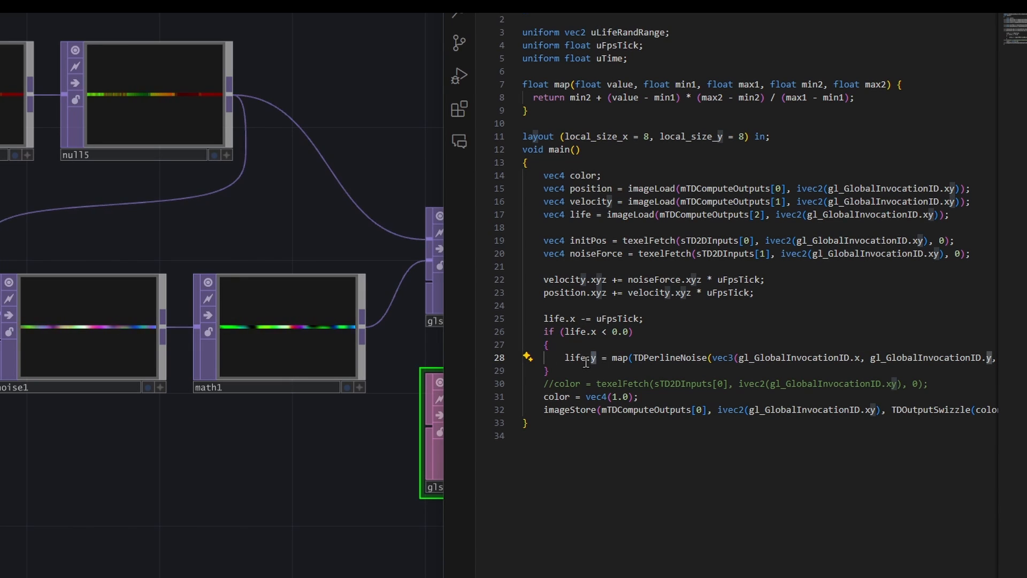
left_click(586, 369)
double_click(596, 358)
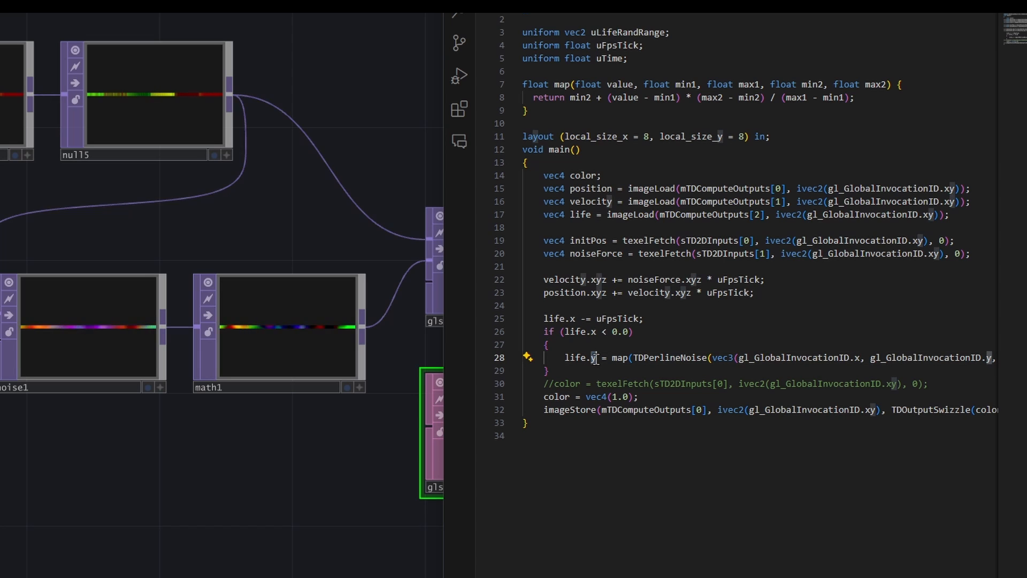
- After a blank line below the if block, add position.xyz = mix(initPos.xyz, position.xyz, step(0.0, life.y));
left_click(585, 370)
key("Return")
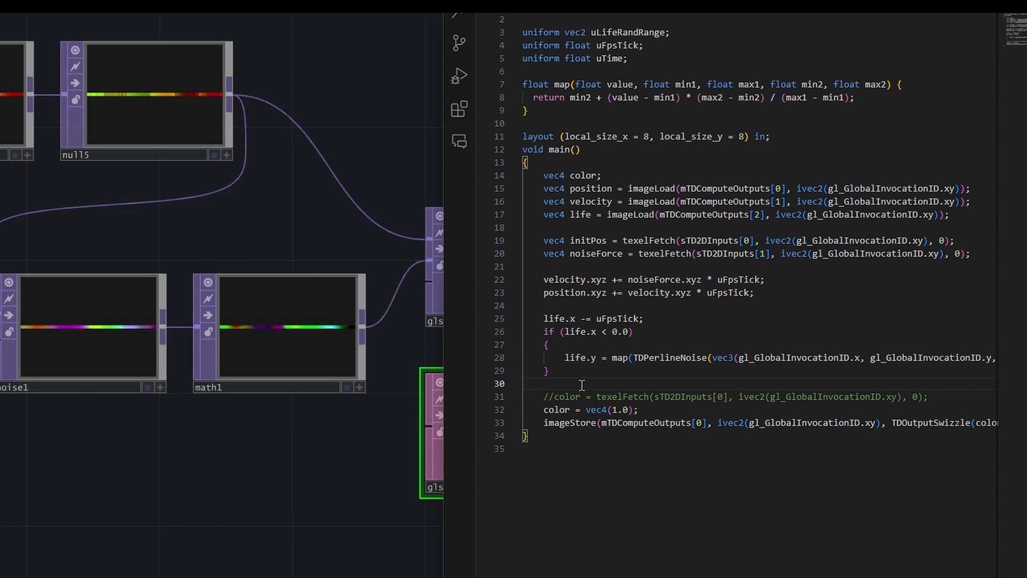
key("Return")
type("p")
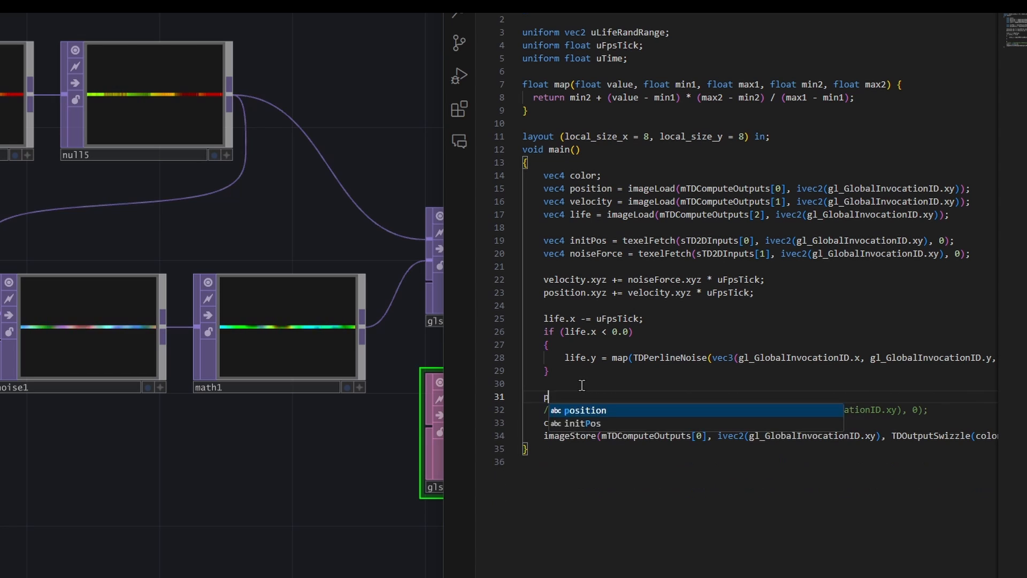
type("osition.xyz")
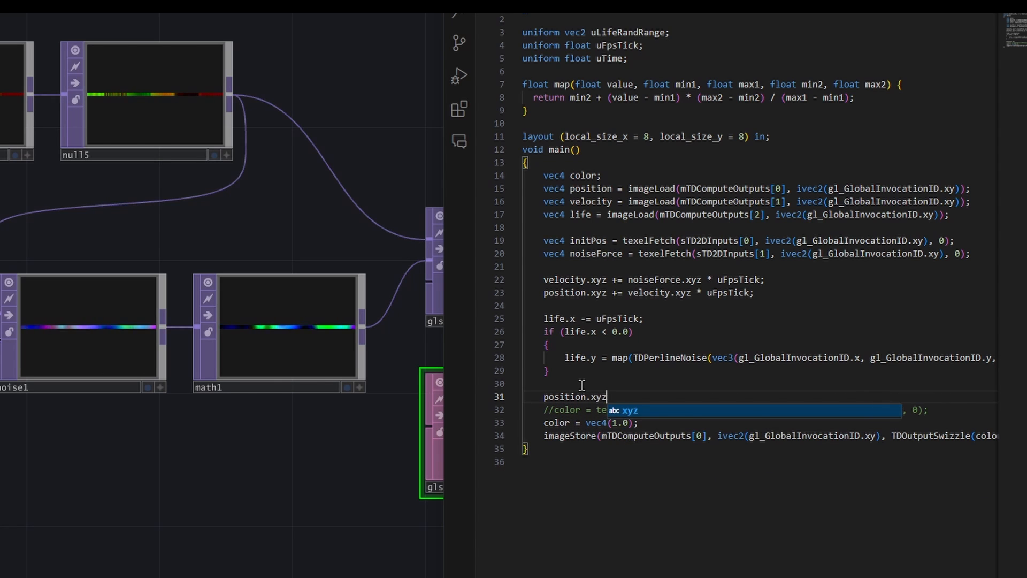
type(" = mix(initPos.xyz")
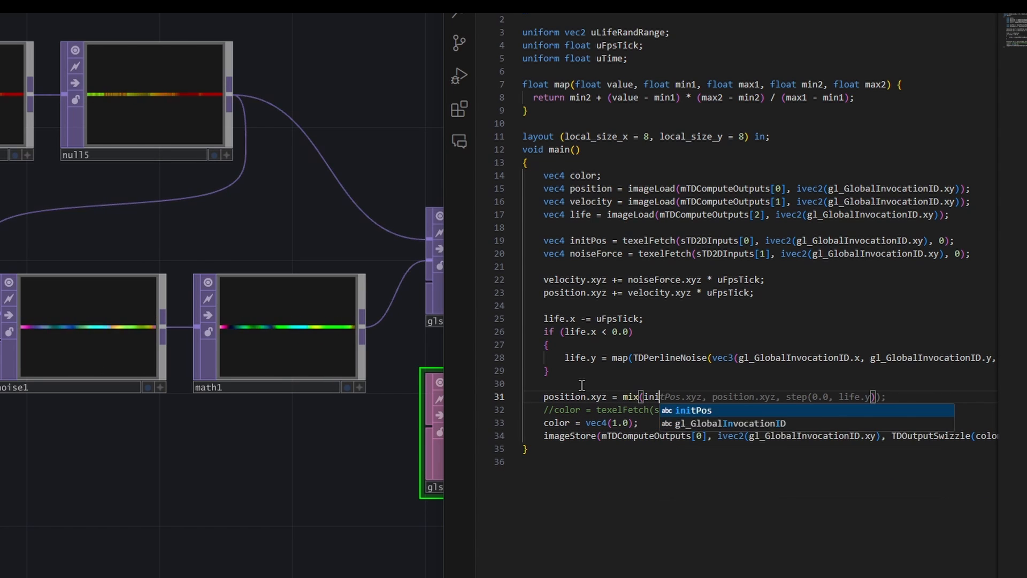
type(", position")
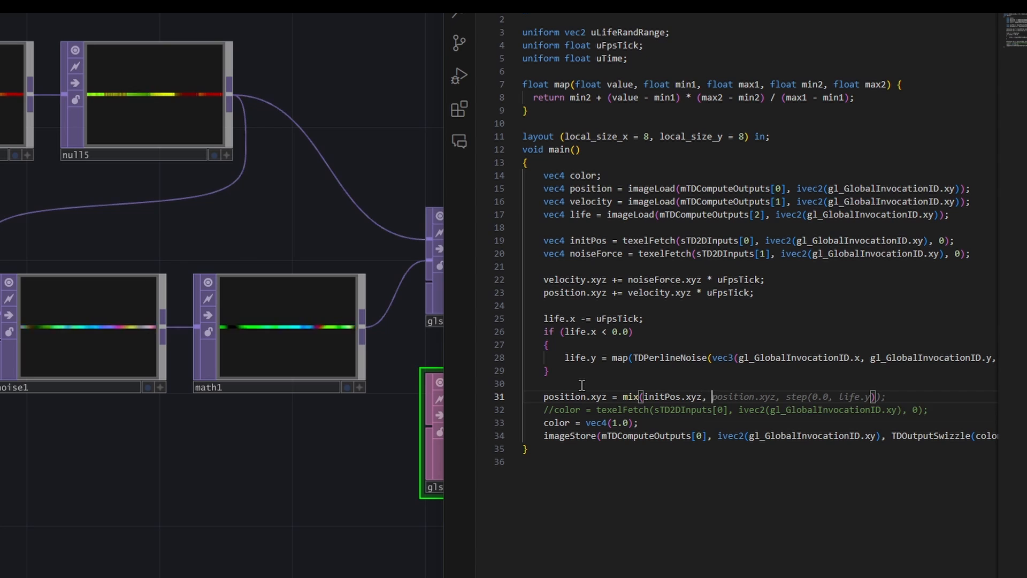
type(".xyz, ")
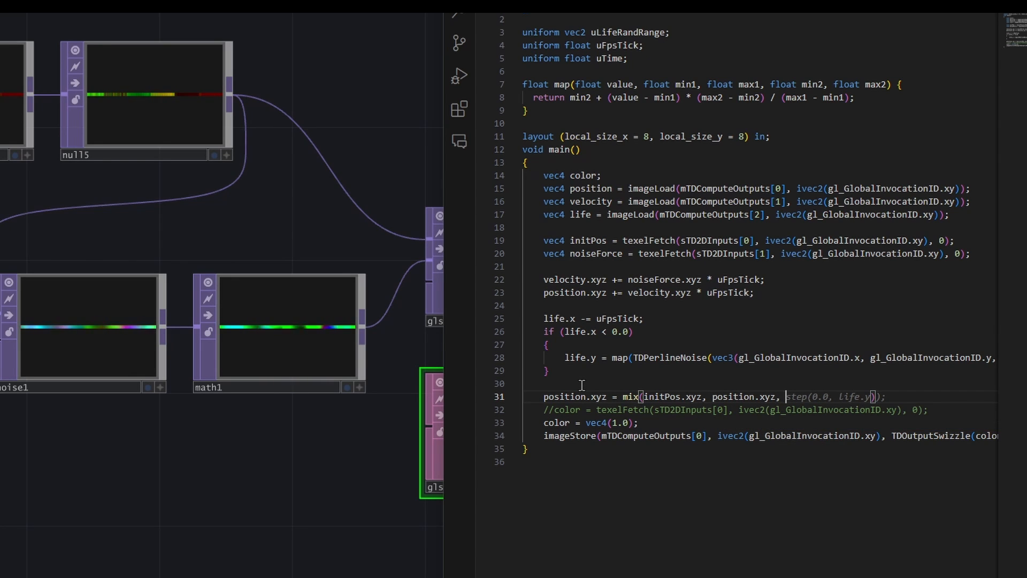
type("step(0")
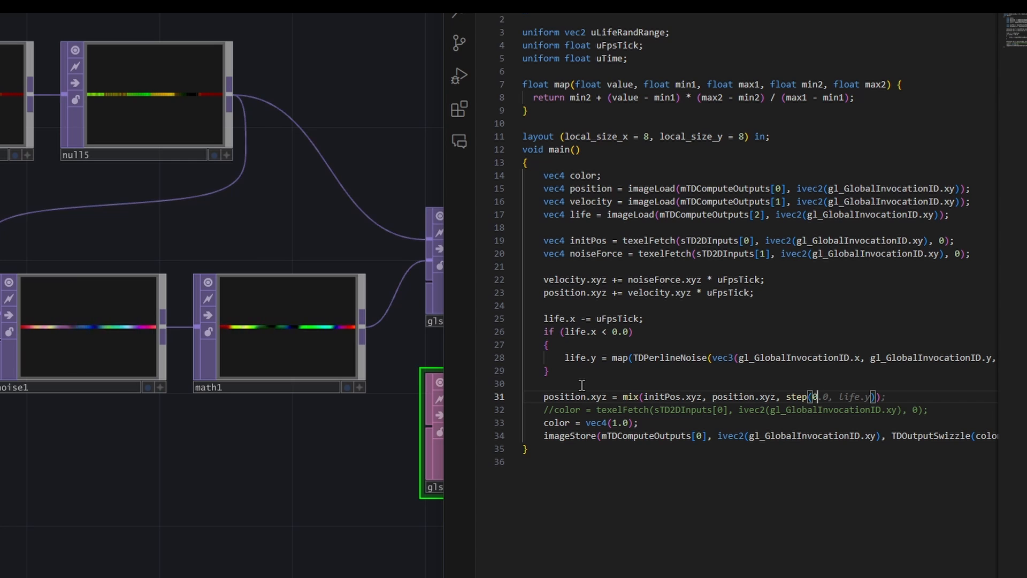
type(".0, life.y")
key("End")
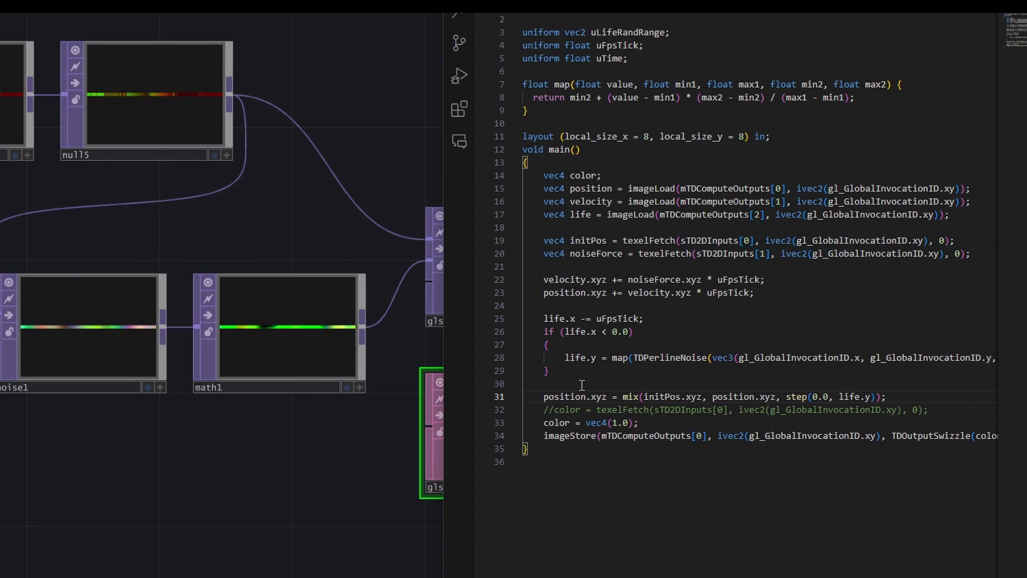
- Change the second argument of step in the position.xyz mix line to life.x and review the mix arguments
key("Left")
key("Left")
key("Left")
key("BackSpace")
type("x")
key("Right")
key("Right")
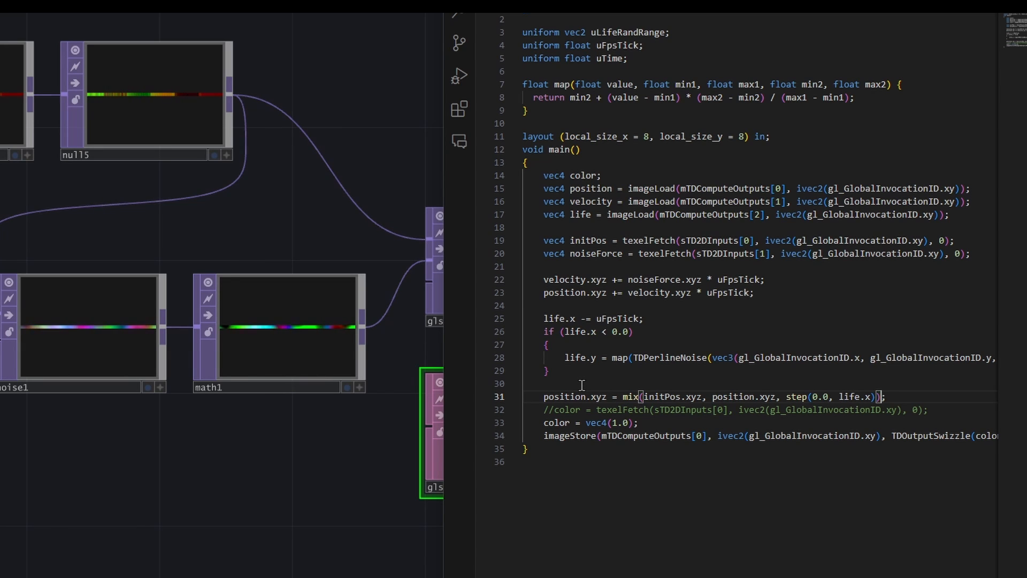
left_click_drag(785, 396, 875, 400)
left_click(875, 400)
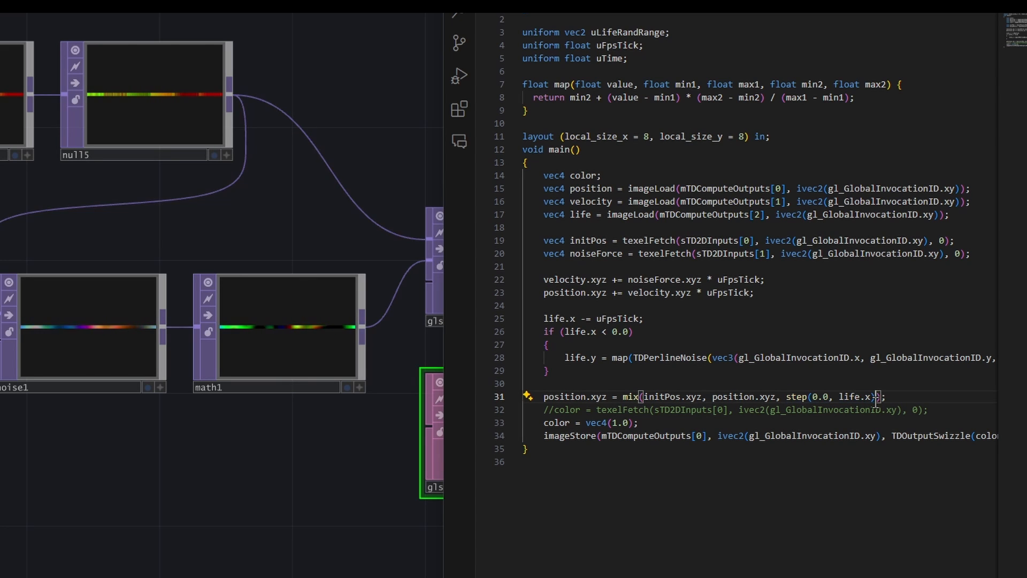
left_click(747, 395)
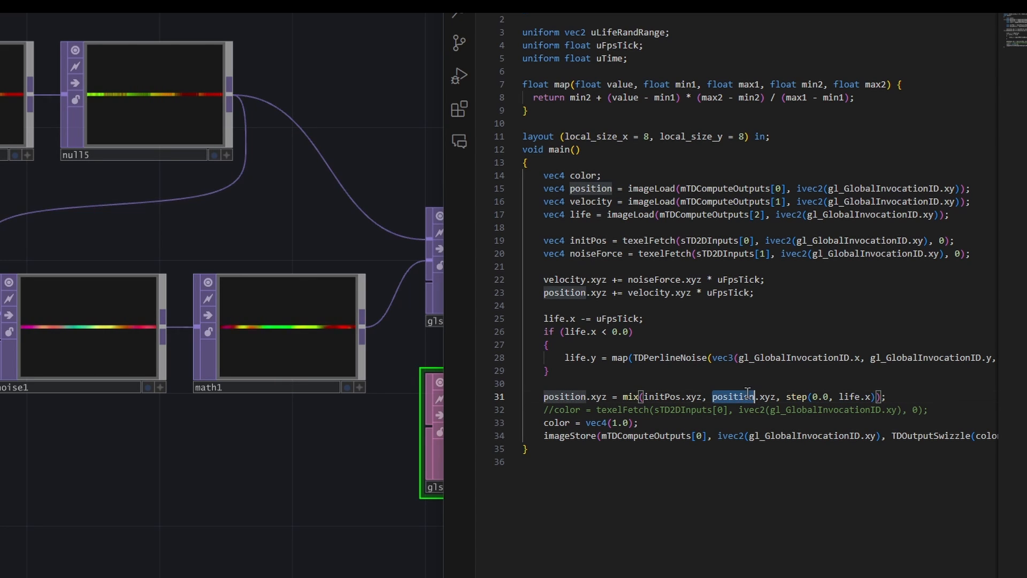
left_click(682, 396)
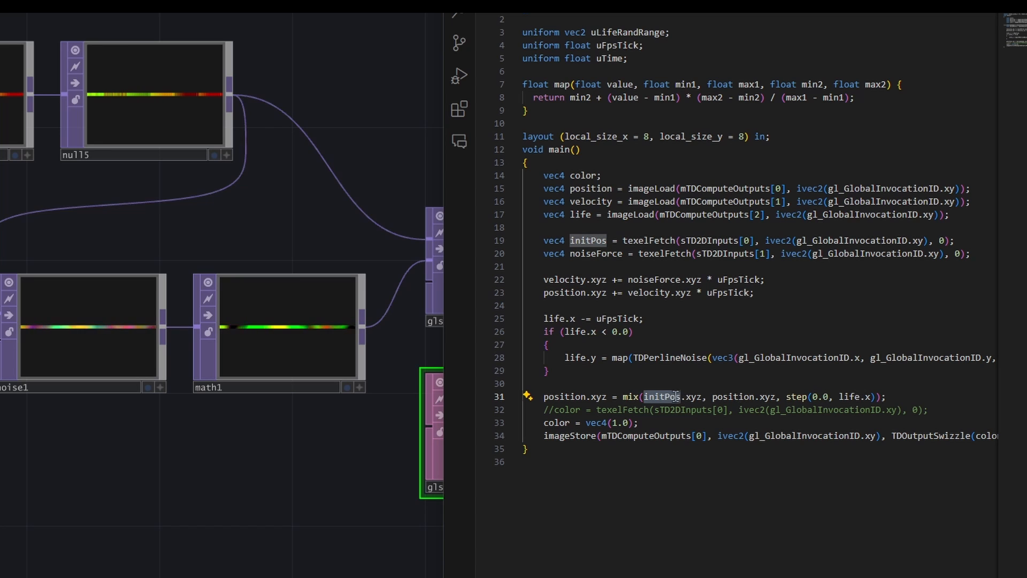
- Below the position mix line, add velocity.xyz = mix(vec3(0.0), velocity.xyz, step(0.0, life.x)); and check its arguments
left_click(886, 396)
key("Return")
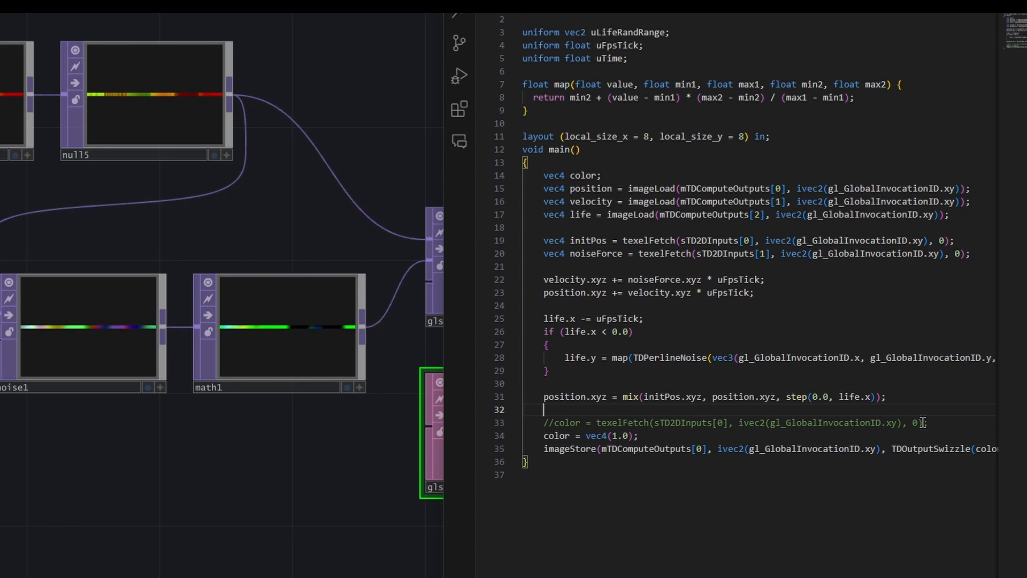
type("velocity.xyz = mix(vec3(0.0), velocity.xyz, step(0.0, life.x));")
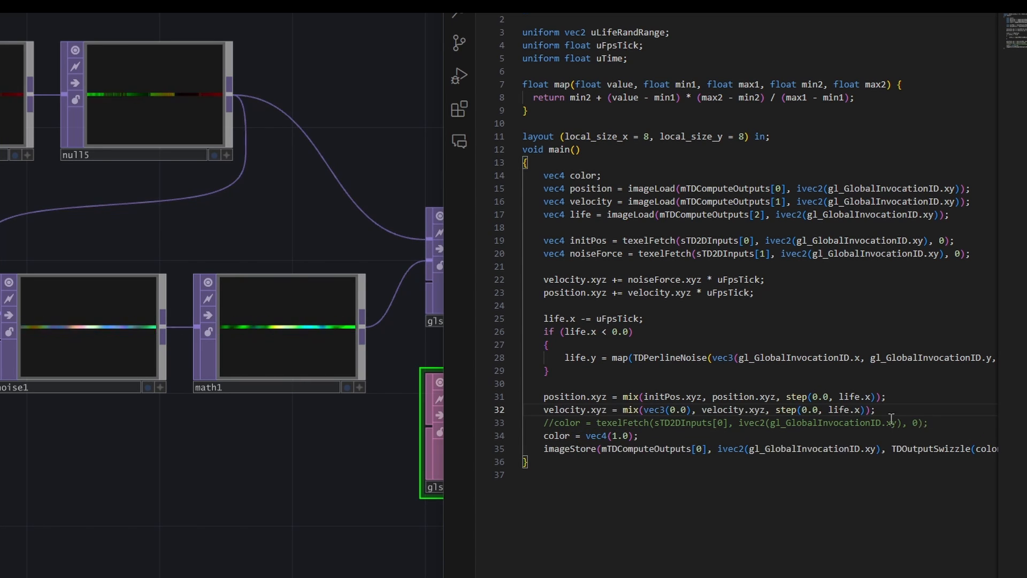
double_click(654, 410)
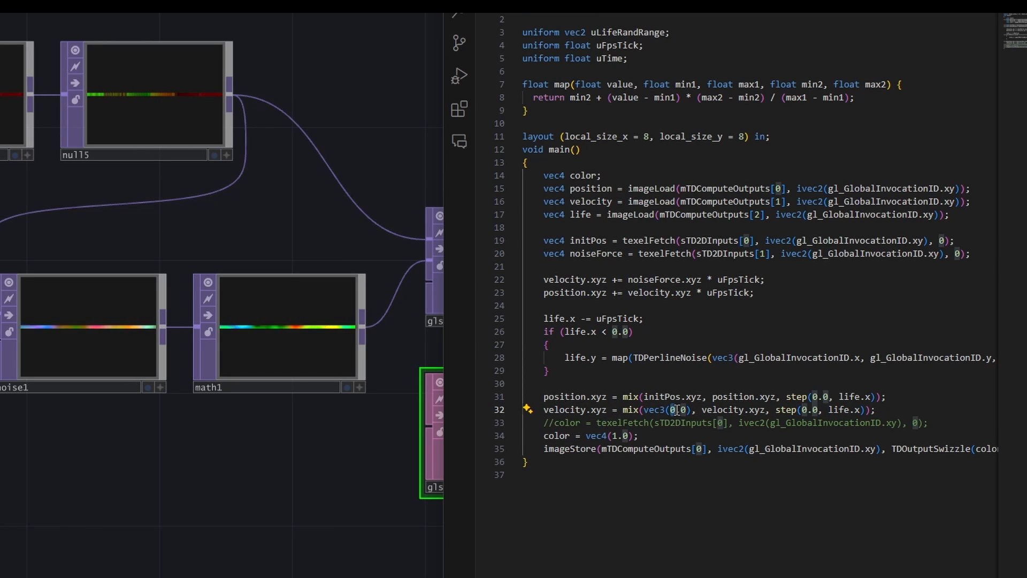
double_click(722, 410)
left_click(789, 410)
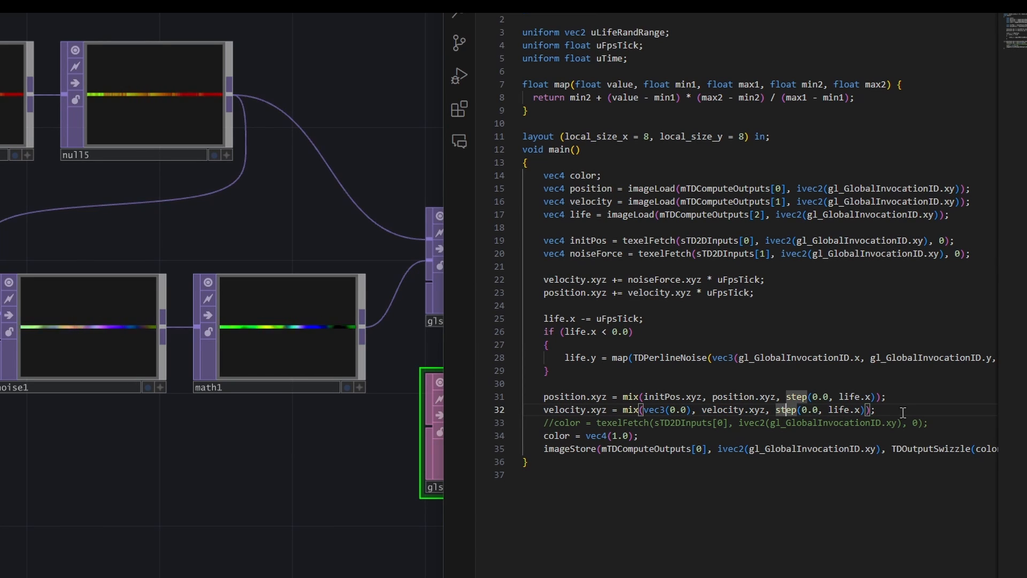
- Below the velocity mix line, add life.x = mix(life.y, life.x, step(0.0, life.x));
left_click(901, 409)
key("Return")
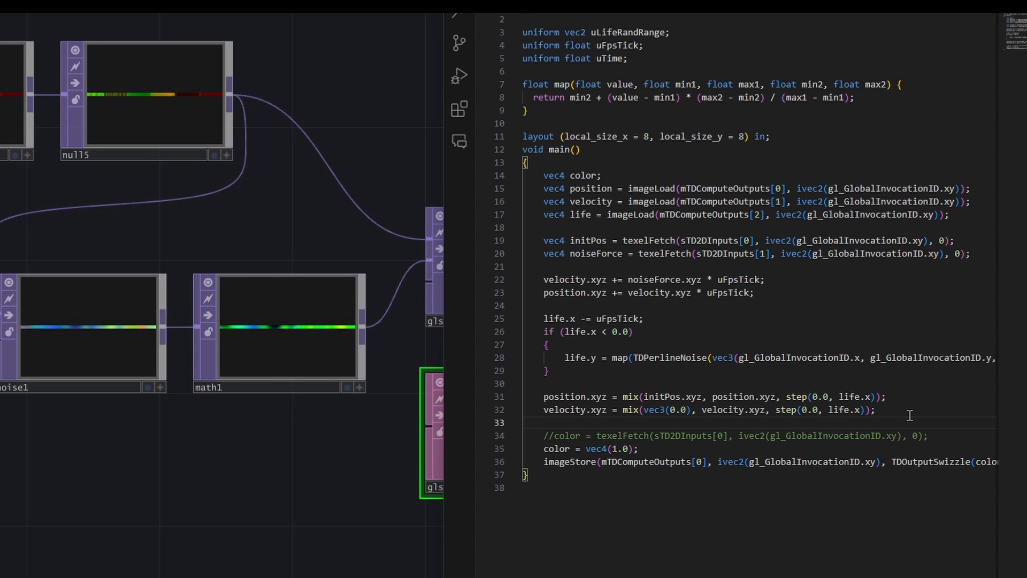
type("life.x")
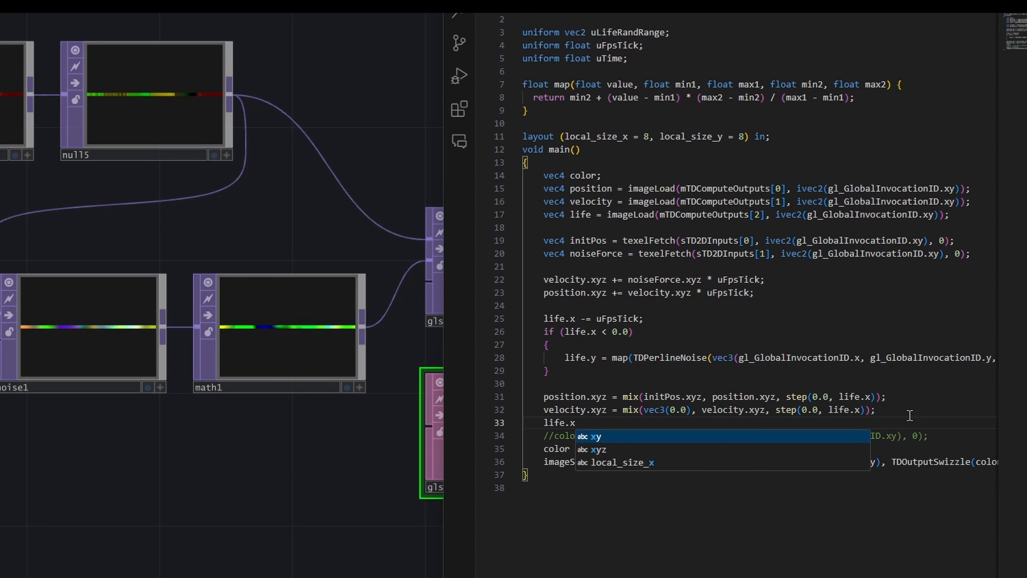
type(" = mix(")
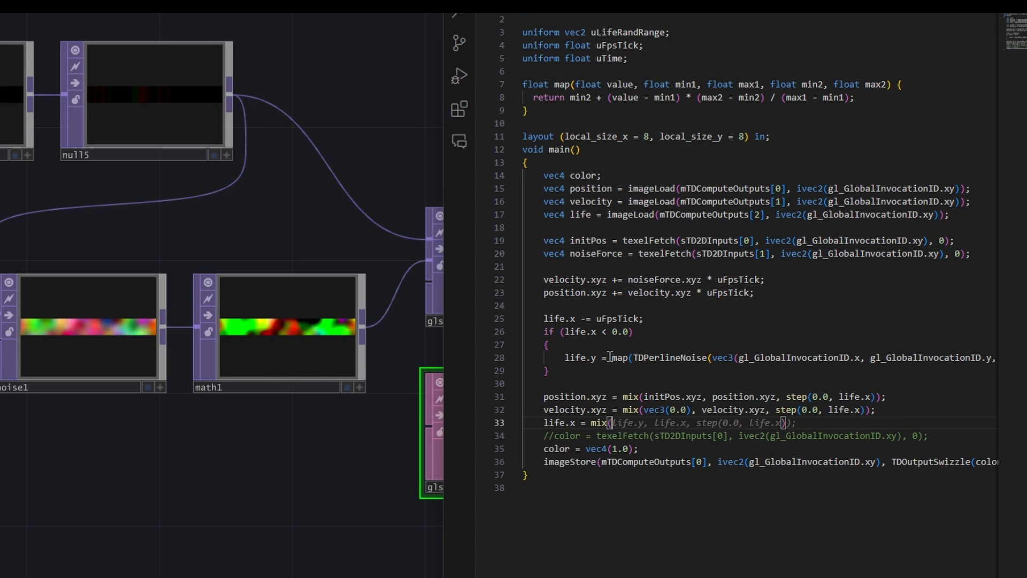
key("Escape")
type("life")
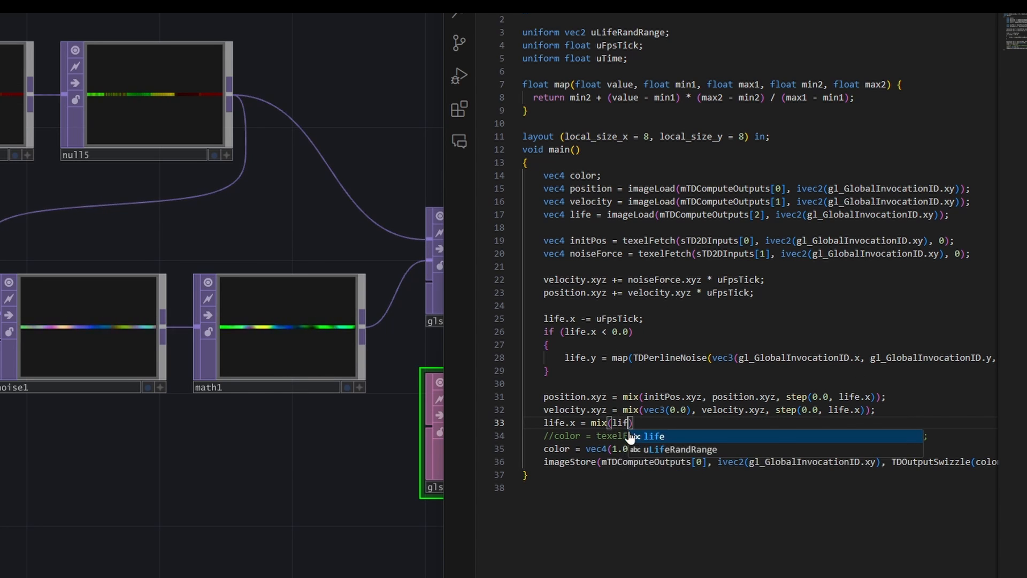
key("Tab")
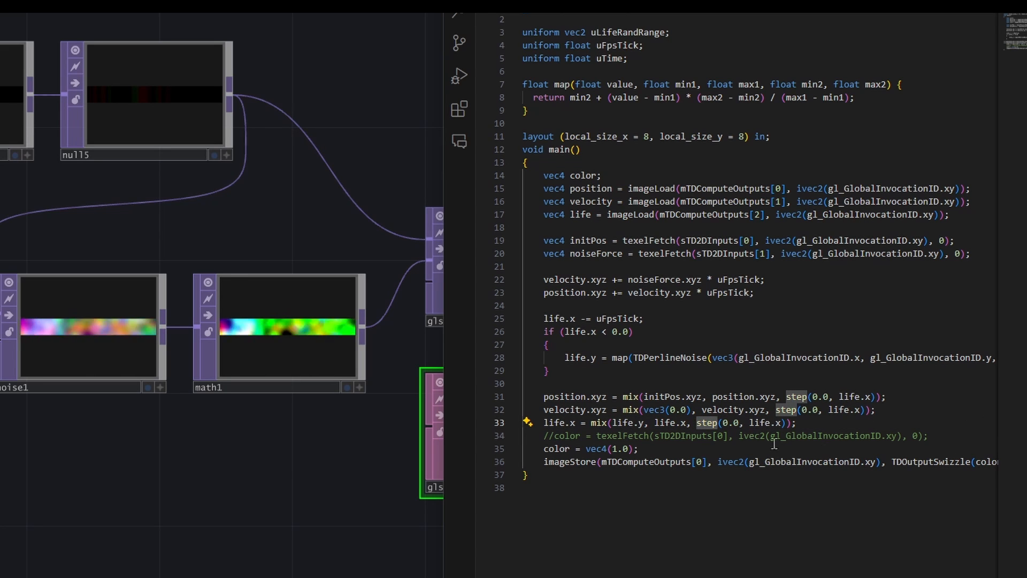
- Below the life.x mix line, add life.a = smoothstep(0.0, 0.3, life.x) - smoothstep(0.0, 0.3, life.y);
left_click(803, 423)
key("Return")
type("li")
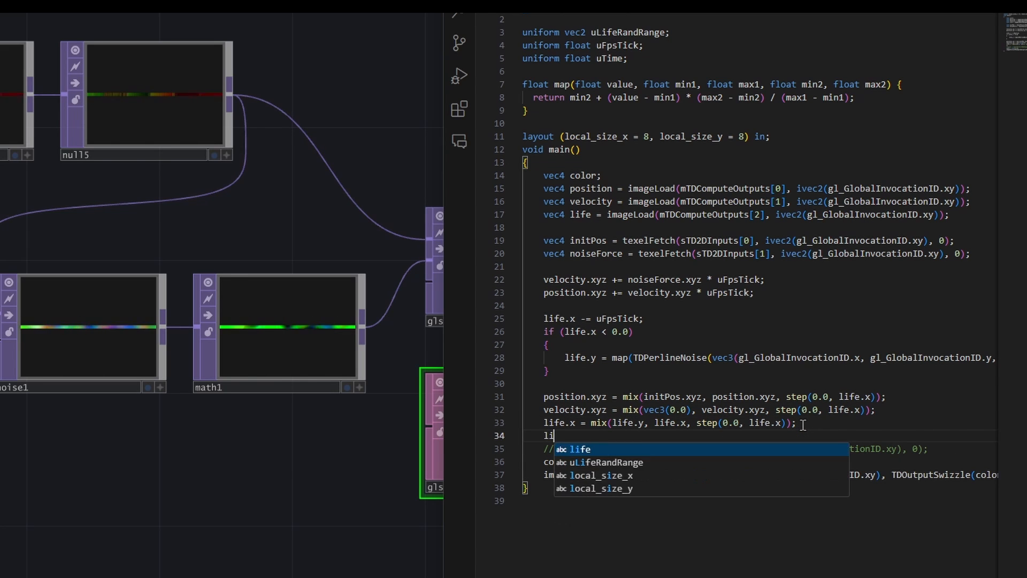
type("fe.a")
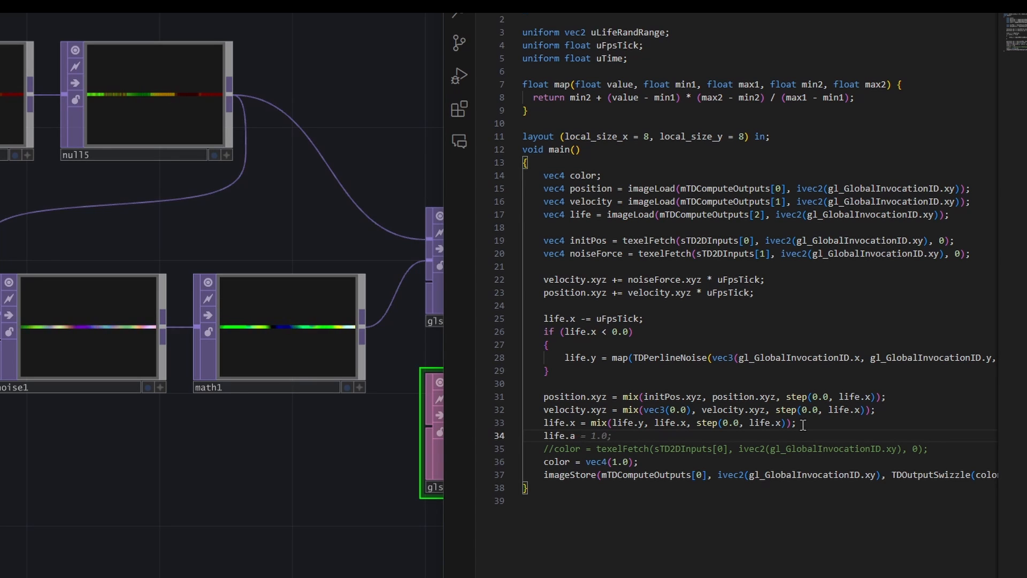
type("= ")
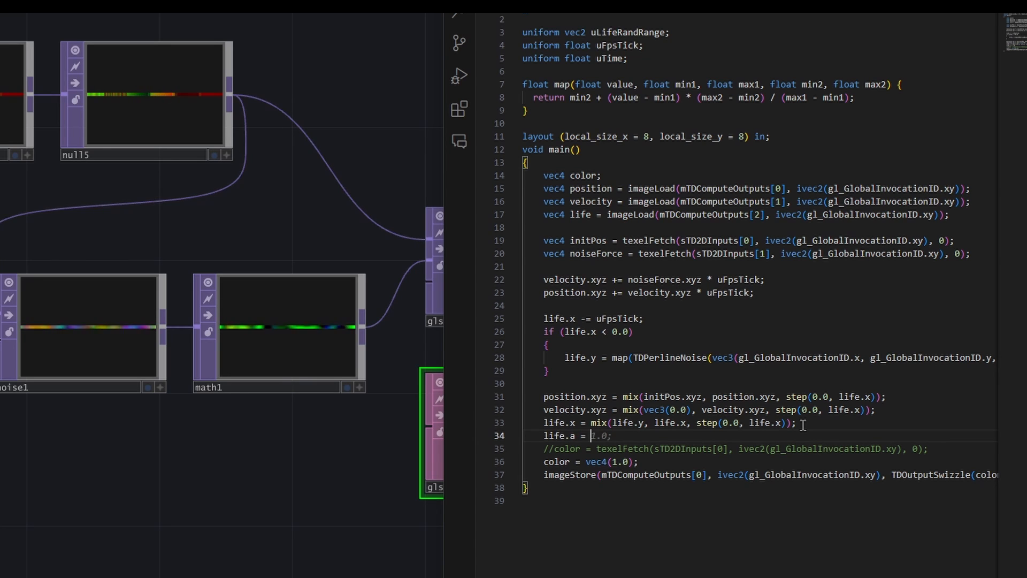
type("smoothstep(0.0, 0.3,")
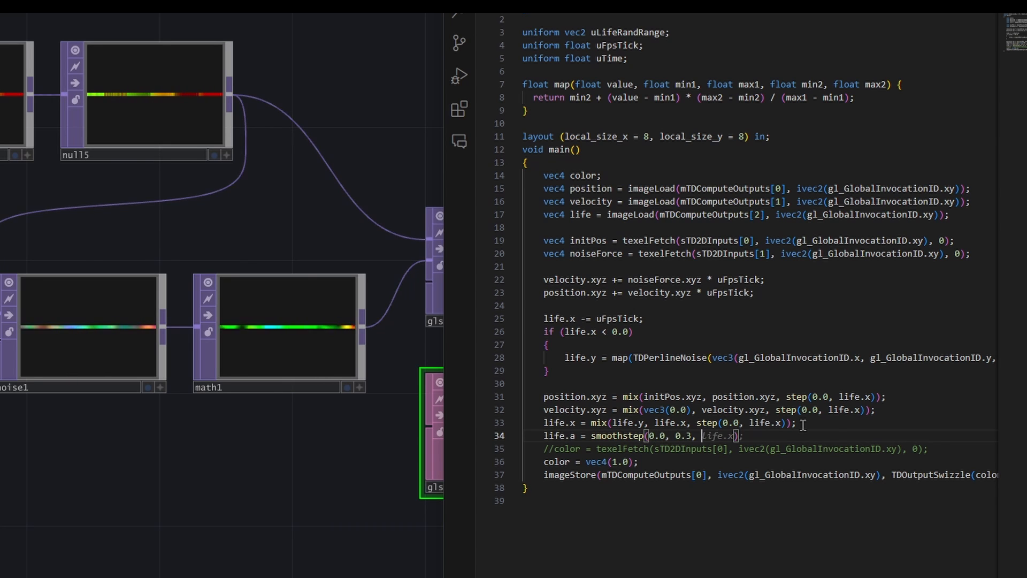
type("life.x) - smoothstep(0.0, 0.3, life.y);")
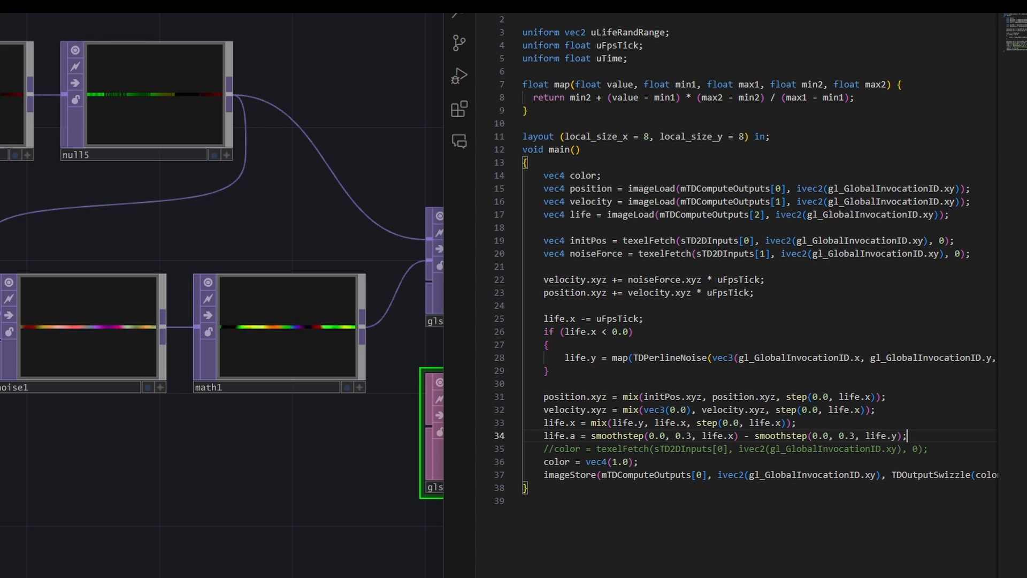
- Change the arguments of the second smoothstep in the life.a line to life.y - 0.3, life.y and life.x
left_click_drag(810, 435, 824, 438)
type("l")
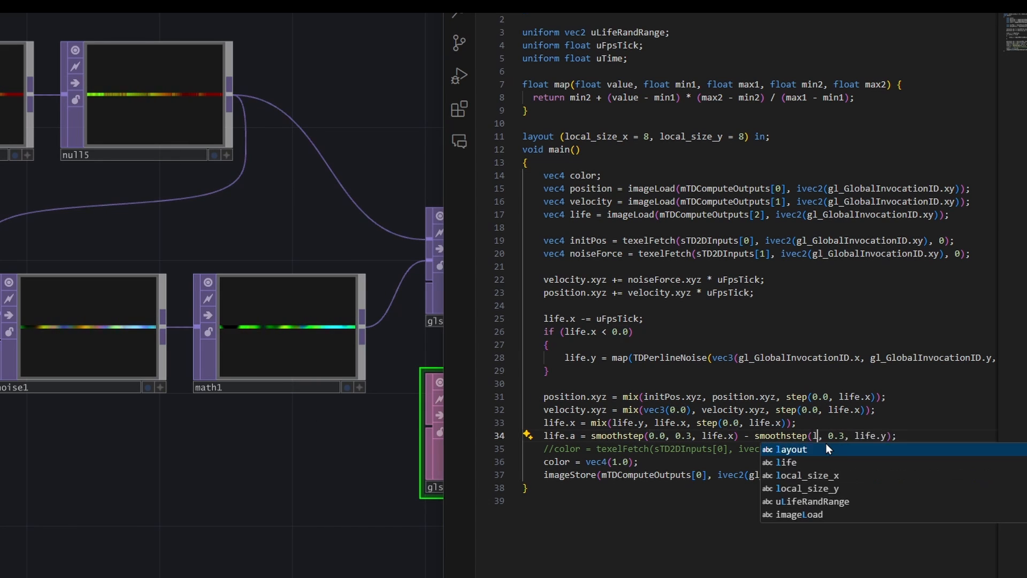
type("ife.y, ")
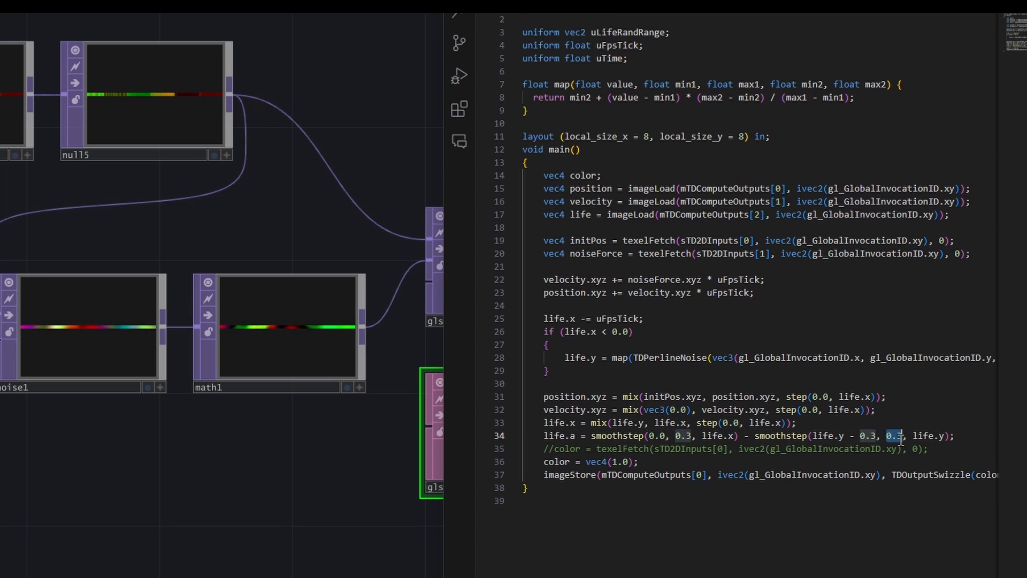
type("life.y")
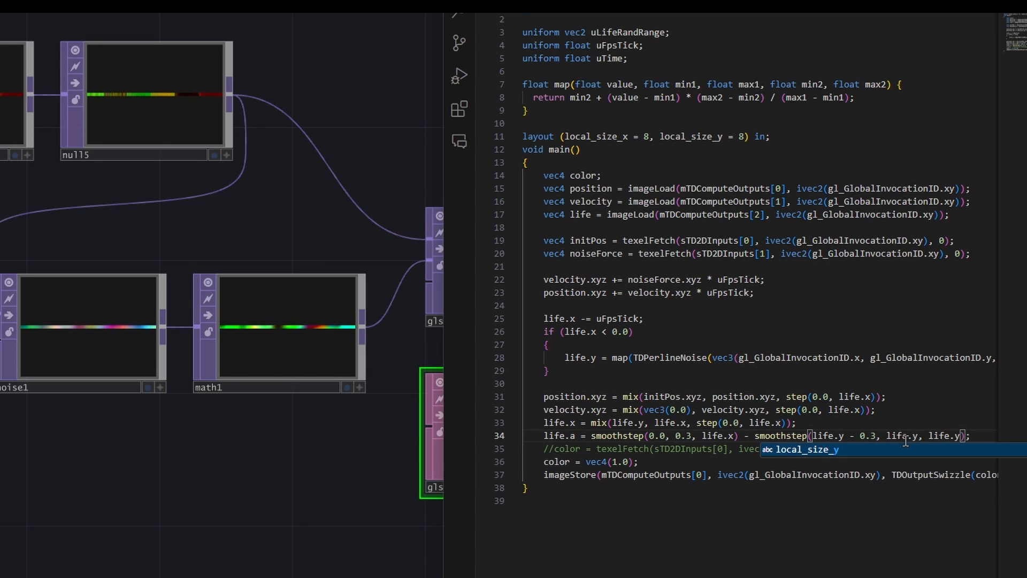
left_click(955, 436)
type("x")
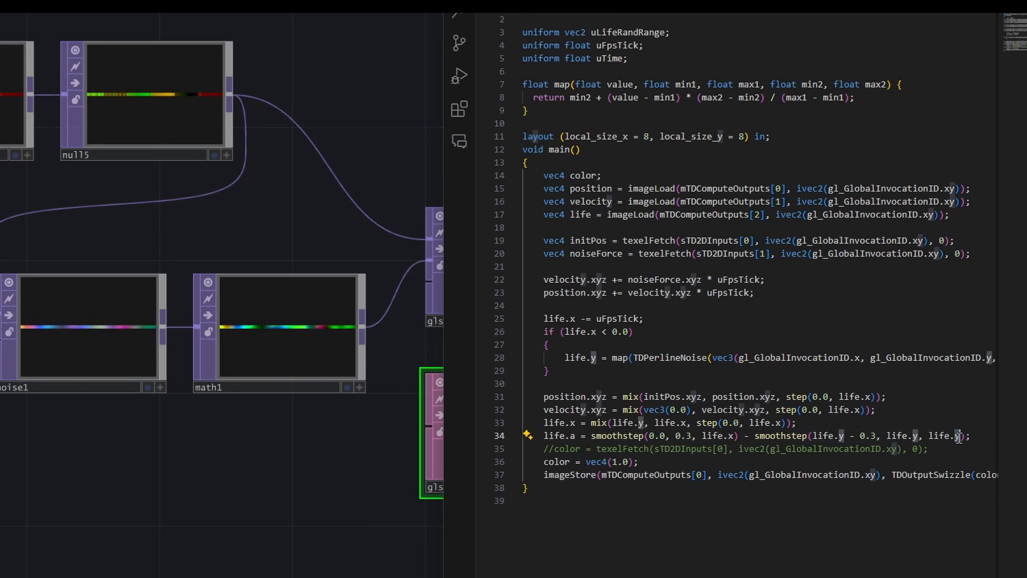
left_click_drag(971, 436, 551, 438)
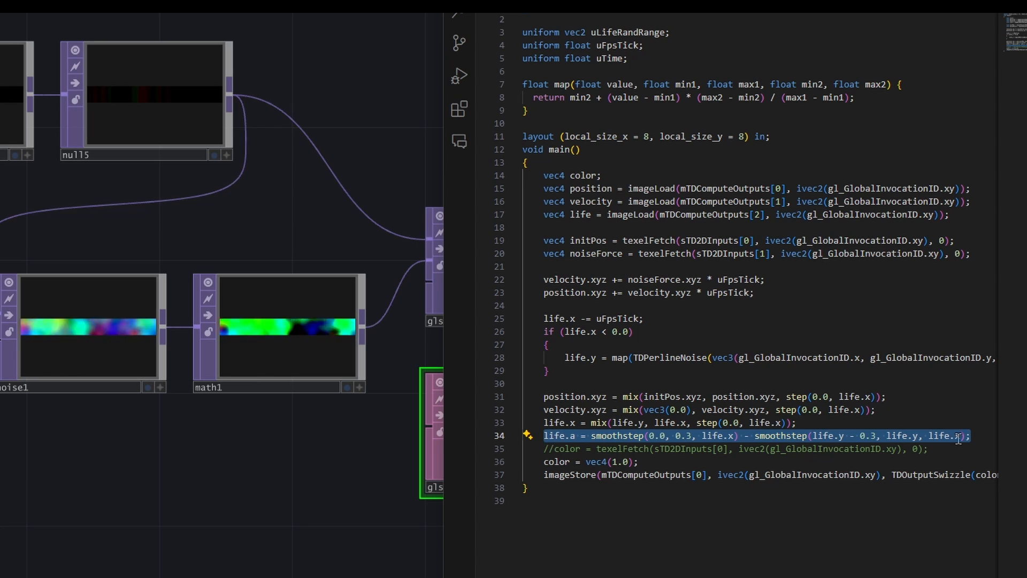
- Remove the color = vec4(1.0); assignment and make the existing imageStore line output position instead of color
left_click(670, 466)
key("shift+Home")
key("BackSpace")
left_click_drag(981, 475, 1020, 476)
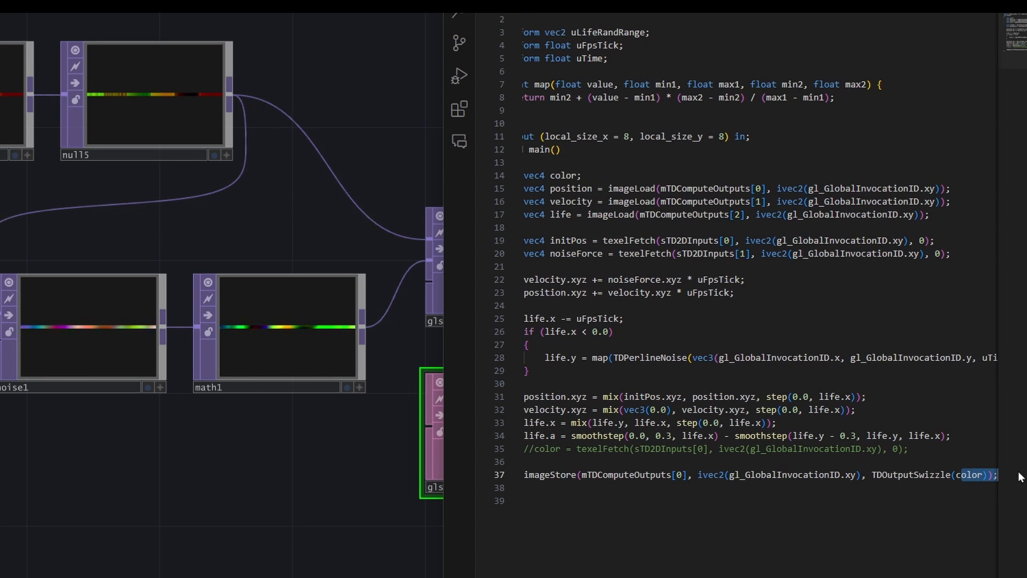
double_click(967, 475)
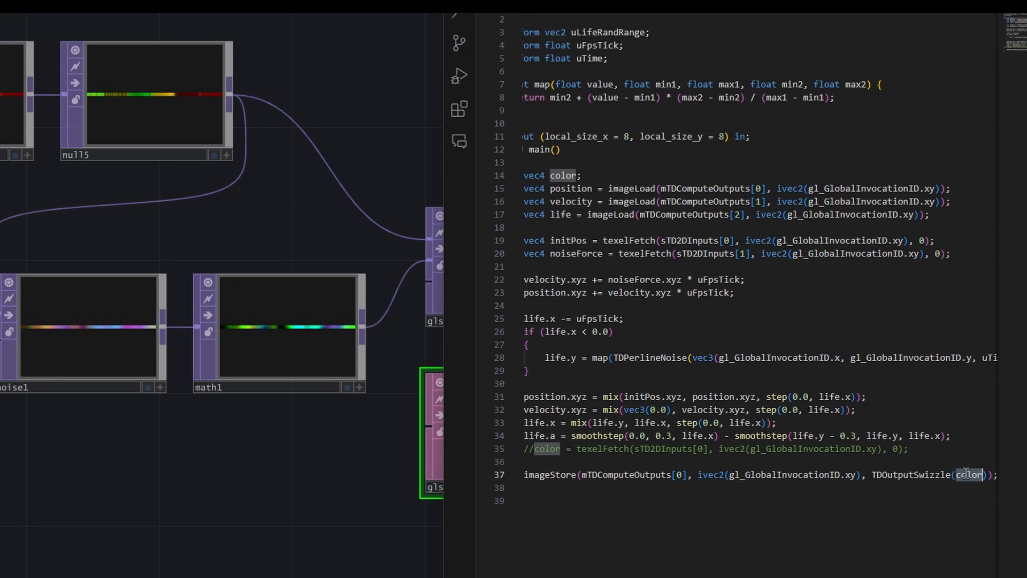
type("position")
key("End")
- Add two imageStore lines that write velocity to mTDComputeOutputs[1] and life to mTDComputeOutputs[2]
key("Return")
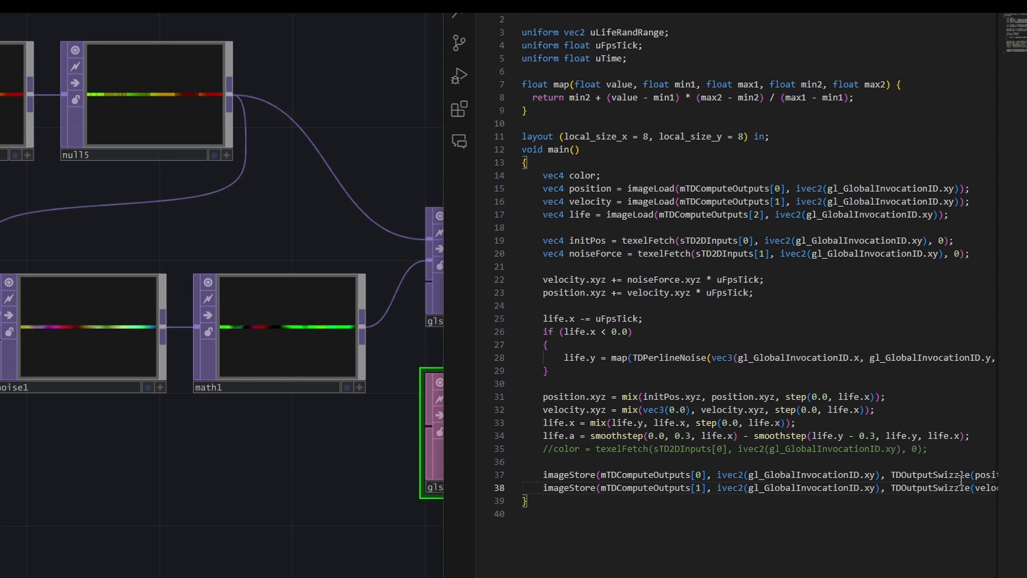
left_click_drag(974, 488, 998, 488)
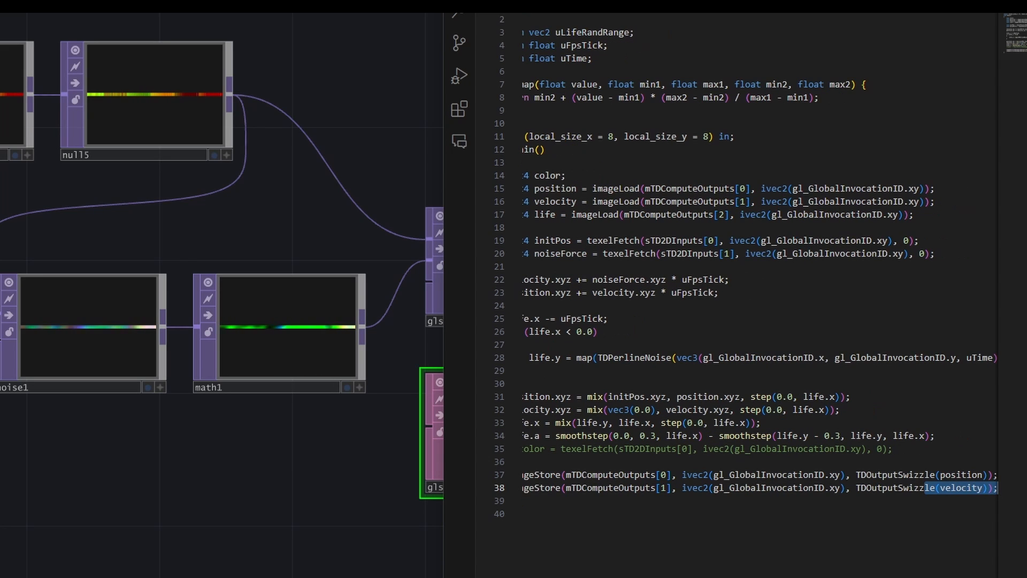
left_click(984, 488)
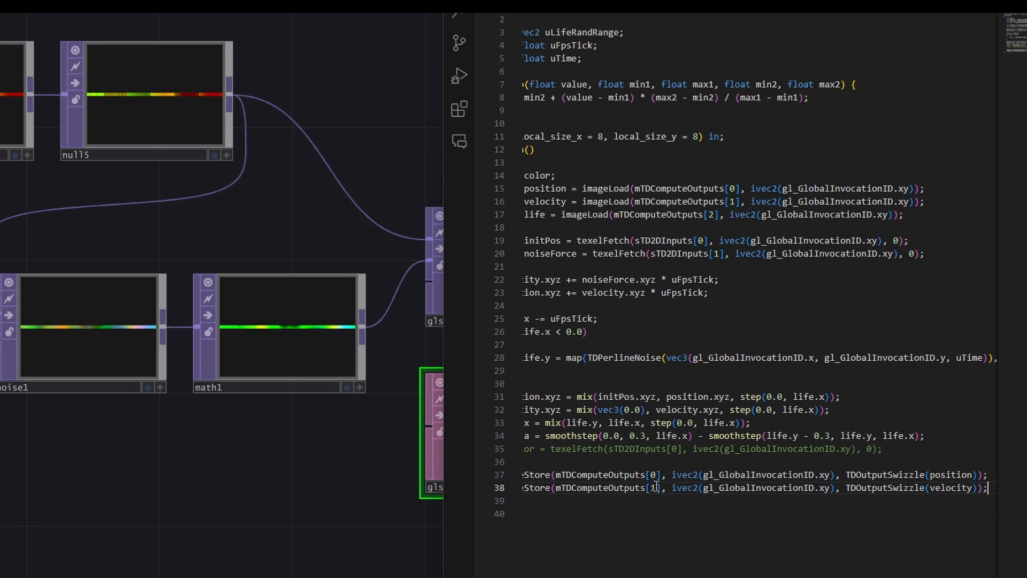
left_click_drag(656, 487, 888, 488)
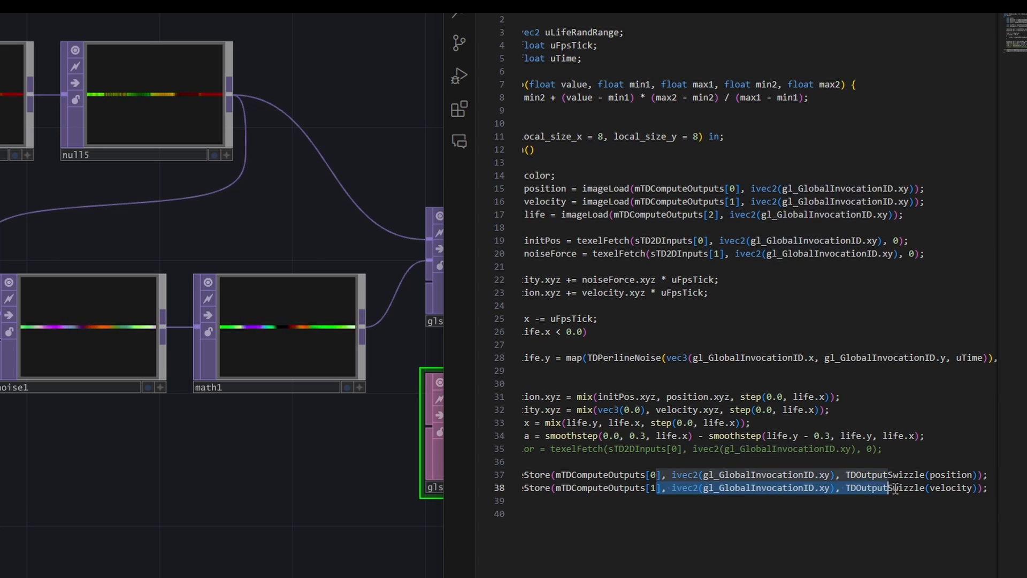
key("End")
key("Return")
key("Tab")
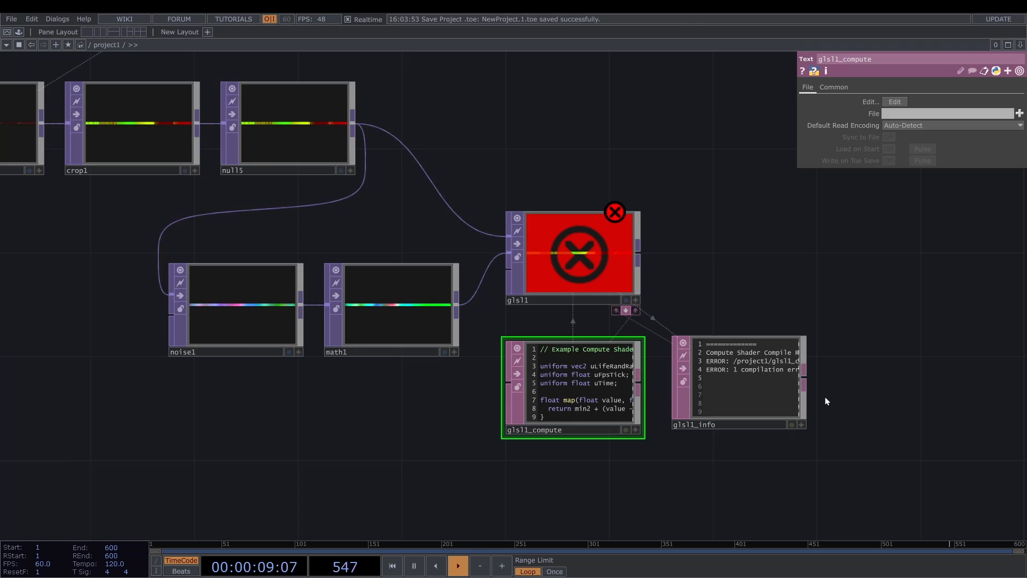
- Review the compile results in glsl1_info, correct TDPerlineNoise to TDPerlinNoise in the shader code and save it
scroll(824, 396, "up", 3)
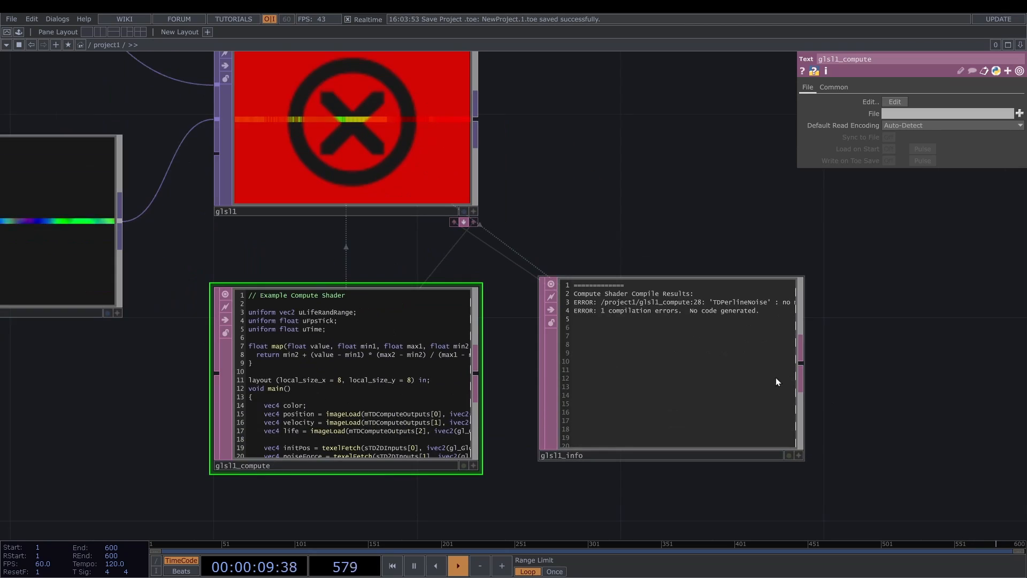
scroll(776, 377, "up", 3)
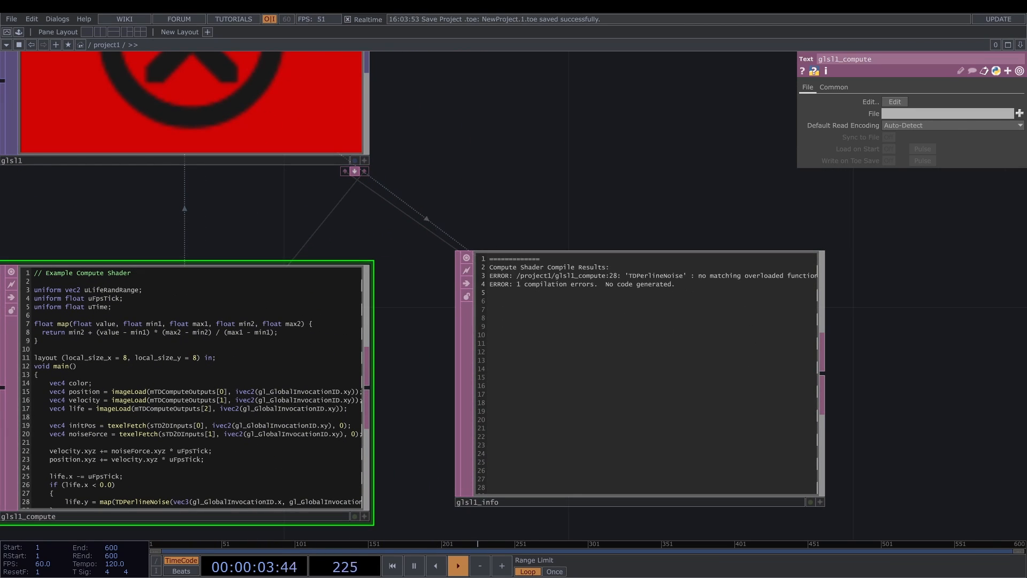
mouse_move(565, 573)
left_click(631, 572)
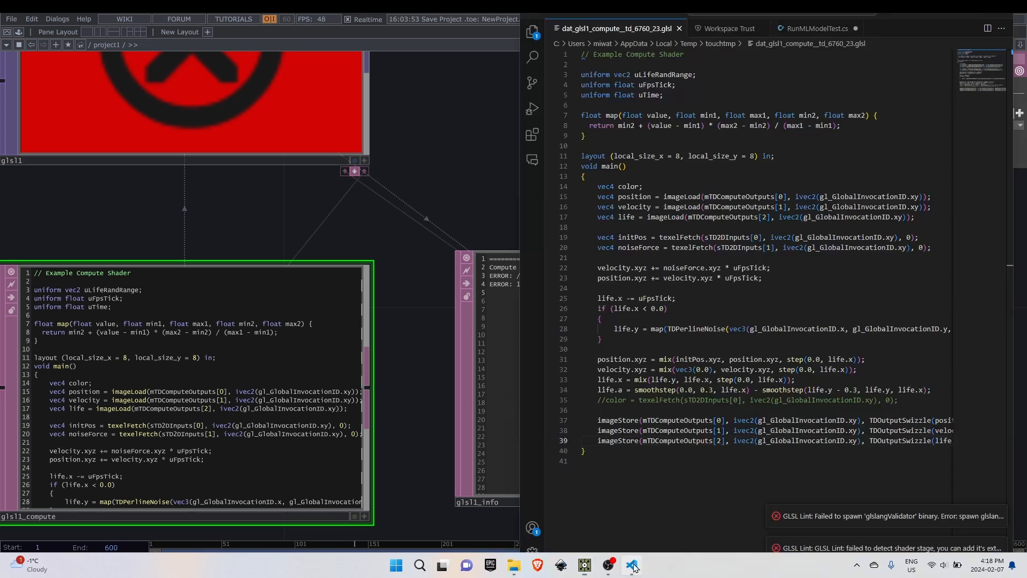
left_click(702, 327)
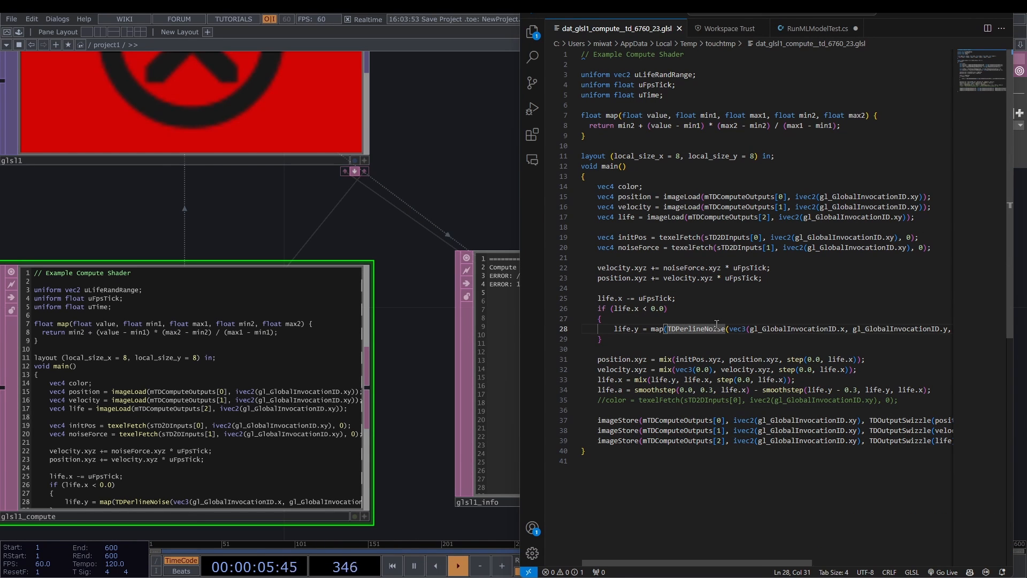
key("BackSpace")
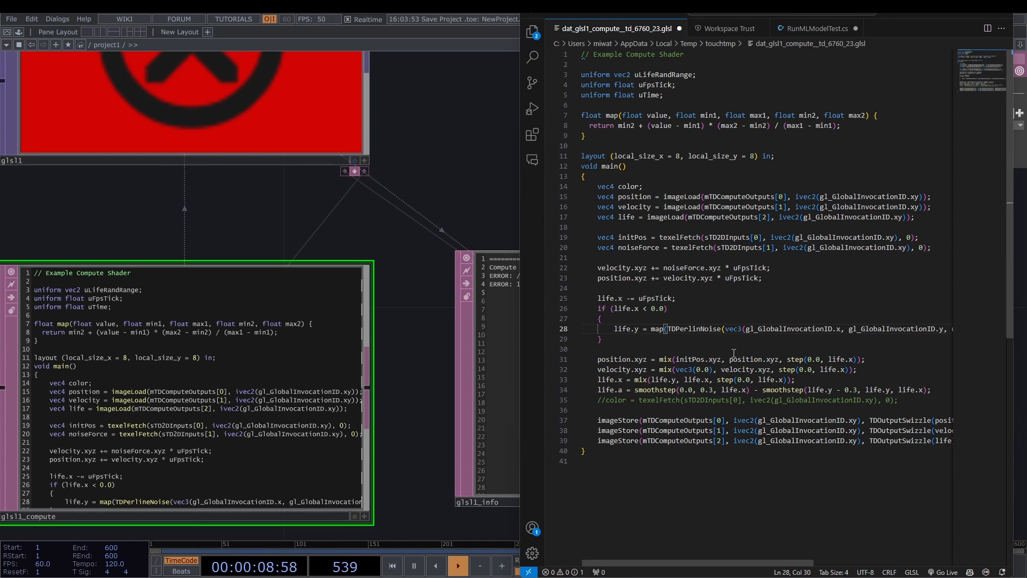
key("ctrl+s")
left_click(458, 197)
scroll(457, 197, "down", 4)
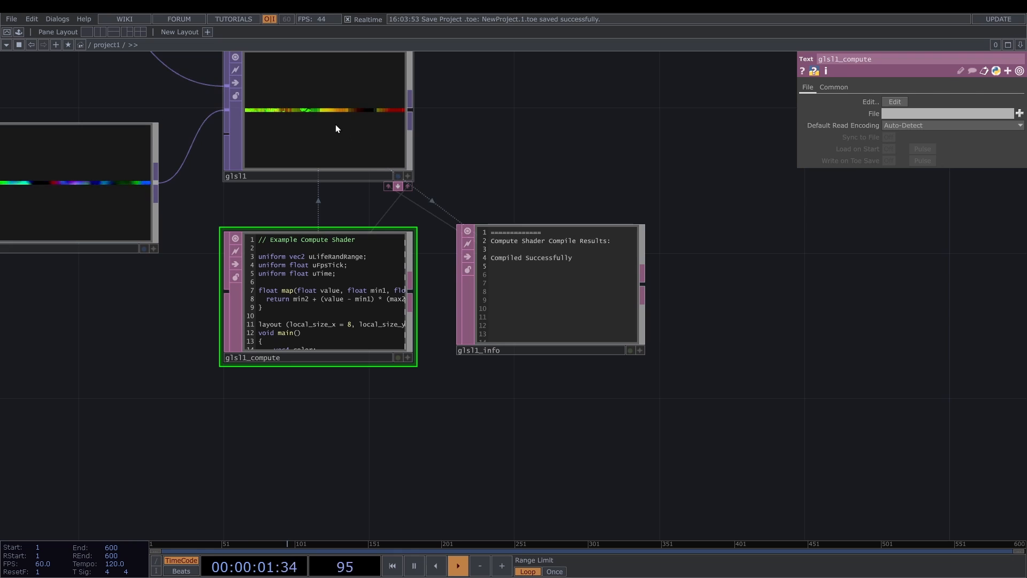
- Switch Clear Outputs of the glsl1 node on and off again to reset its buffers
left_click(336, 128)
left_click(811, 87)
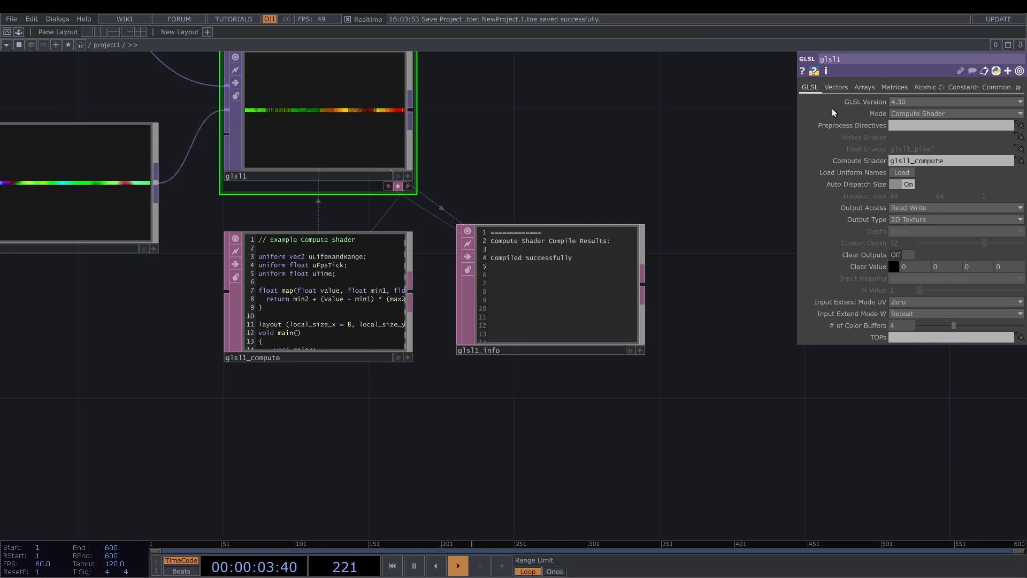
left_click(911, 256)
left_click(910, 256)
- Add a Render Select TOP beside the glsl1 node and make two copies of it stacked below
scroll(493, 213, "down", 3)
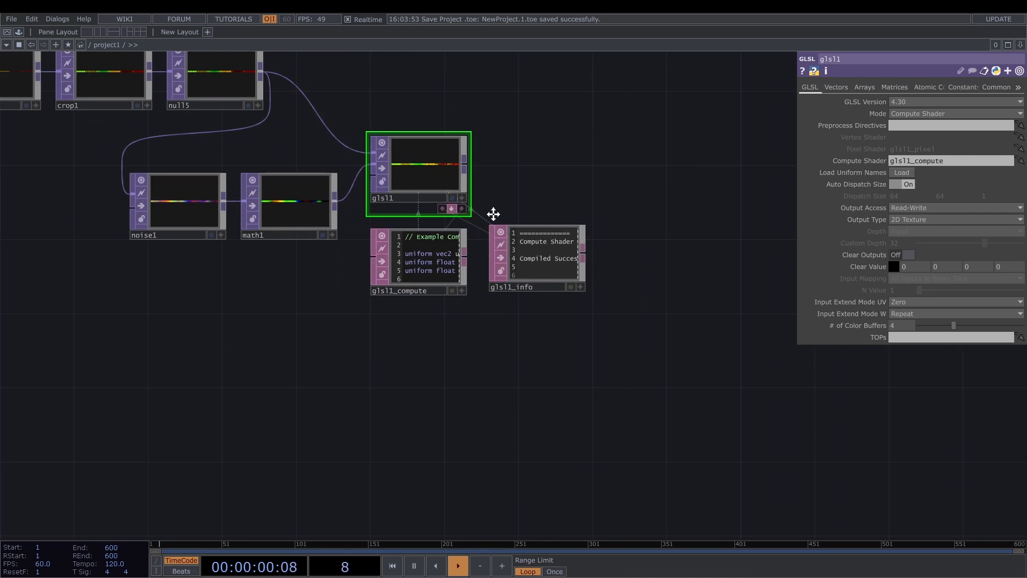
key("Tab")
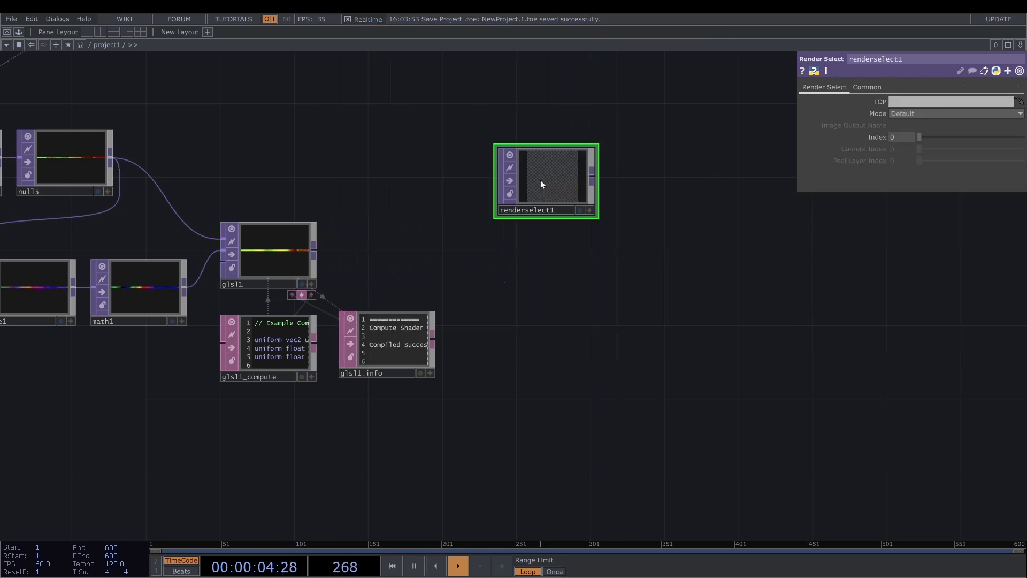
key("ctrl+c")
key("ctrl+v")
key("ctrl+v")
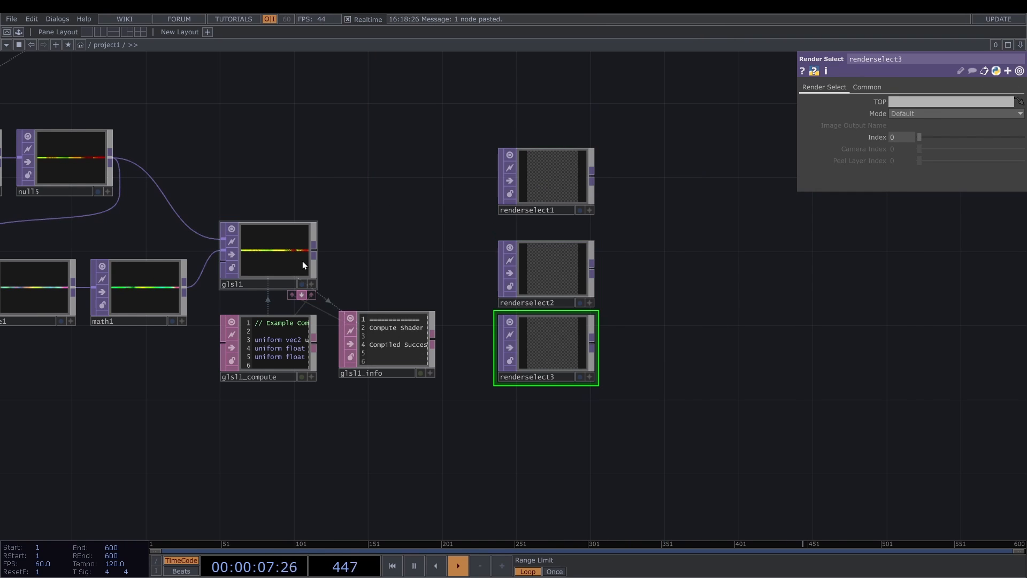
- Assign glsl1 as the source TOP of all three Render Select nodes
left_click_drag(302, 261, 899, 103)
left_click(595, 194)
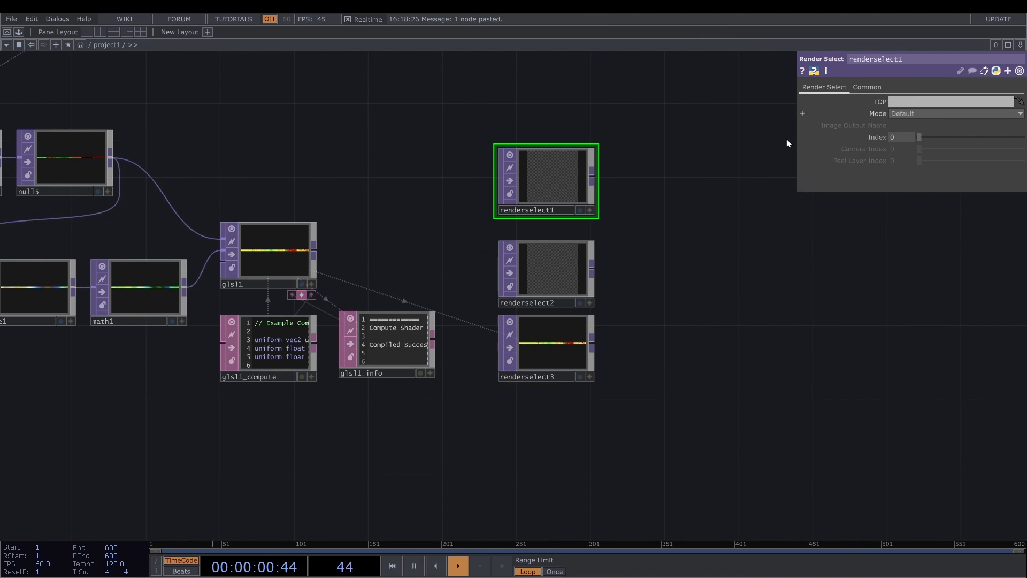
right_click_drag(664, 348, 544, 172)
left_click_drag(282, 266, 907, 98)
- Set the index of renderselect2 to 1 and raise the index of renderselect3 to select the life buffer
left_click(538, 188)
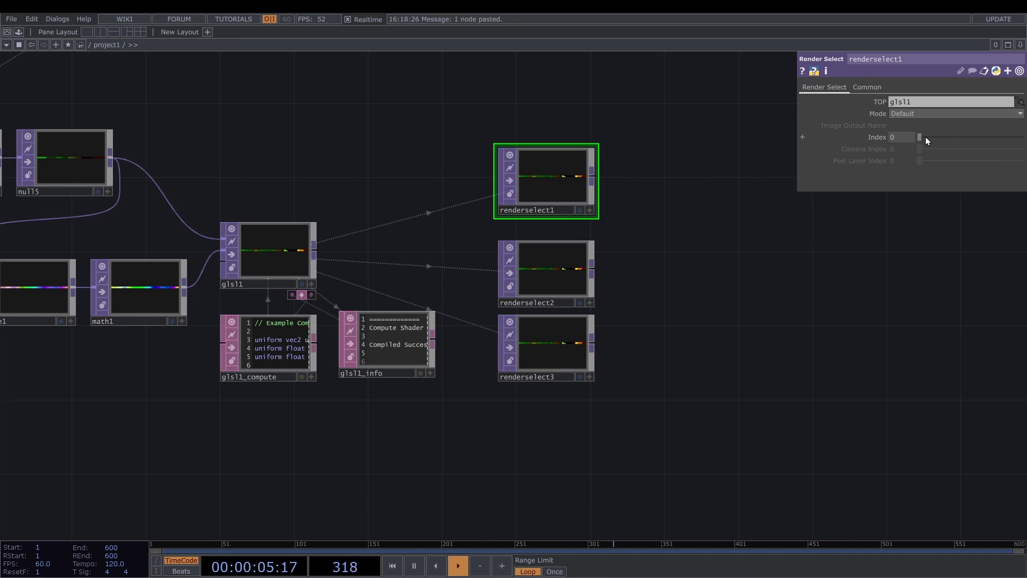
left_click(560, 276)
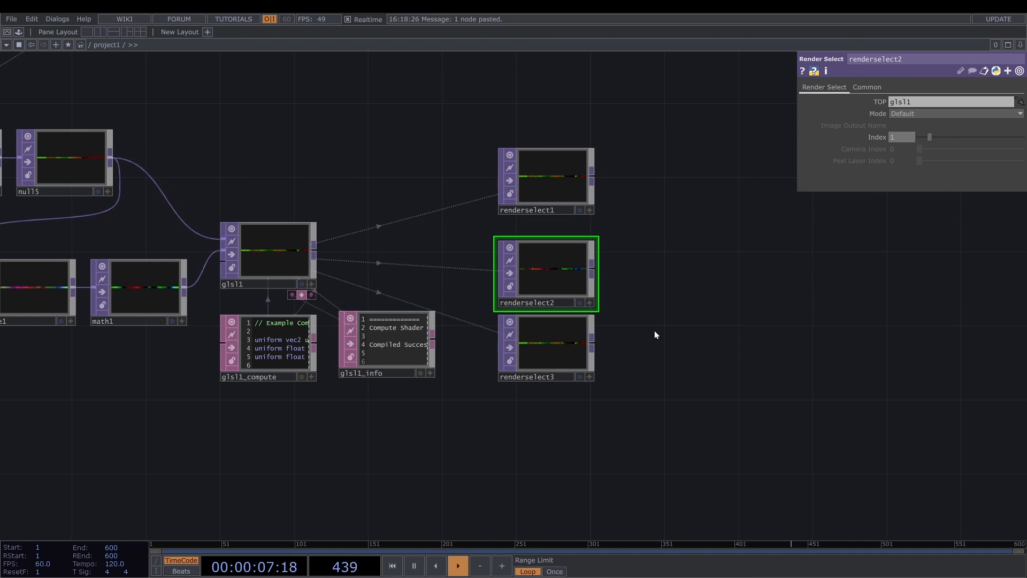
left_click(550, 337)
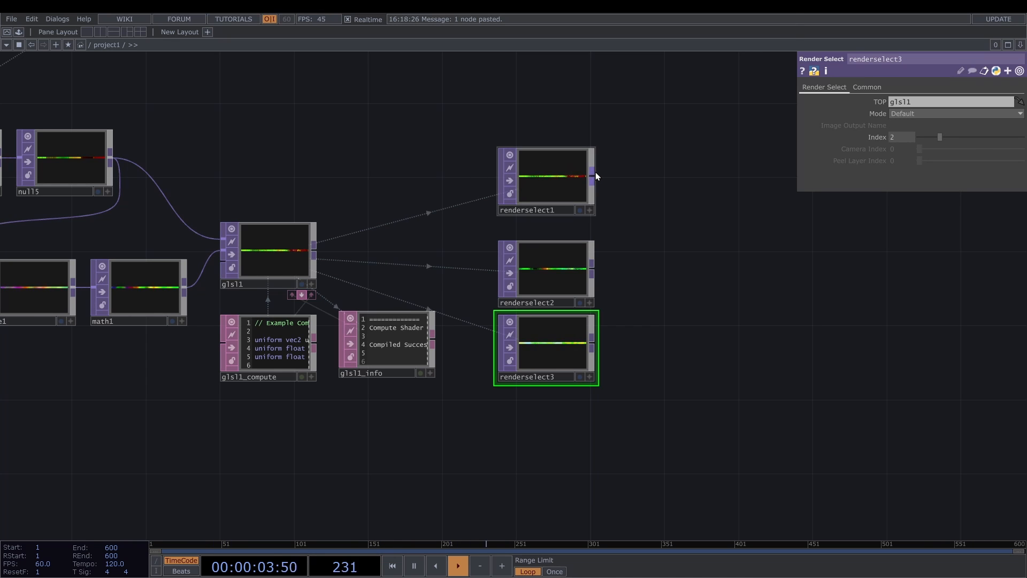
- Connect a Null TOP to each Render Select and name the three Nulls position, velocity and life
right_click(595, 171)
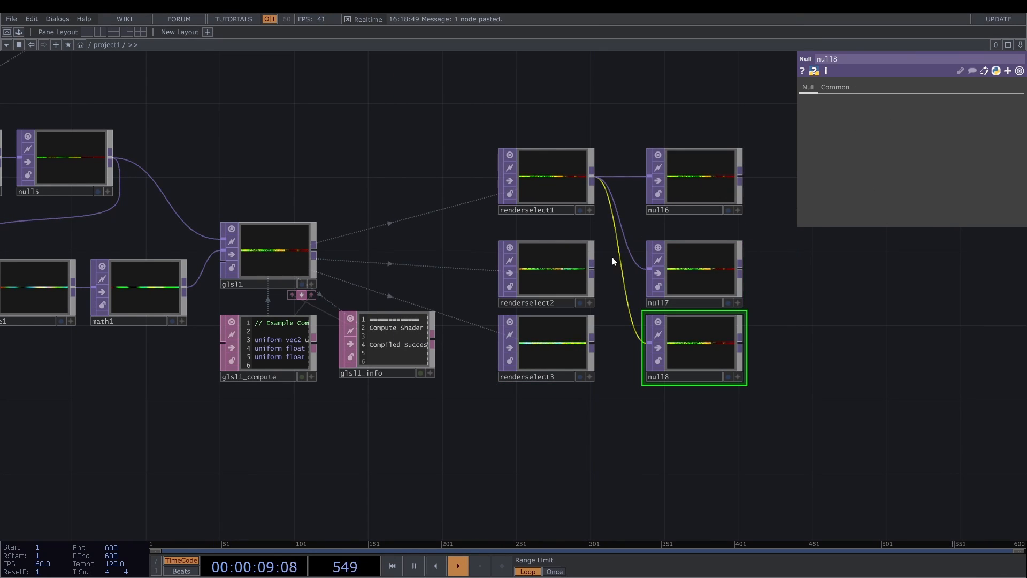
left_click(684, 300)
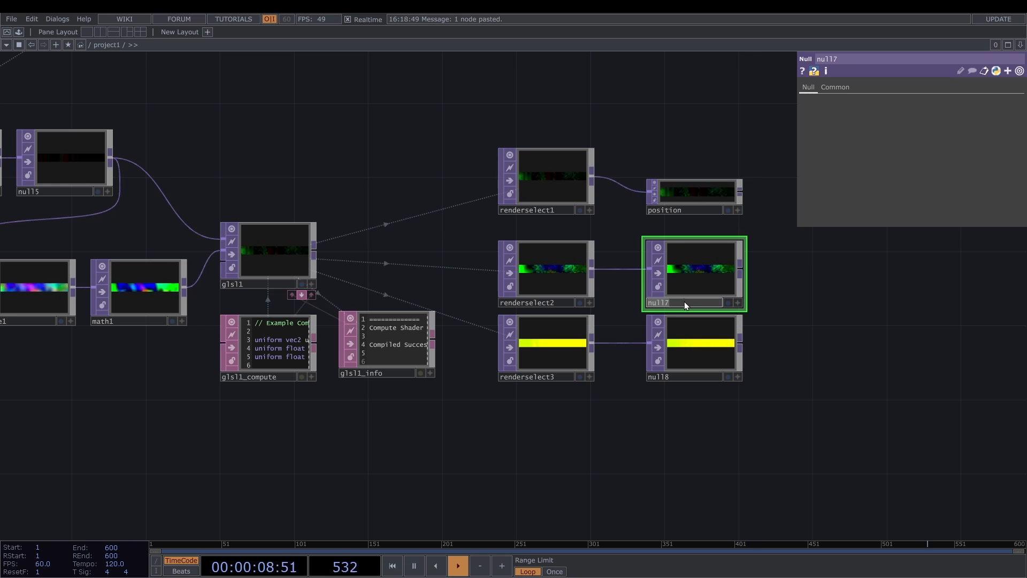
left_click(671, 375)
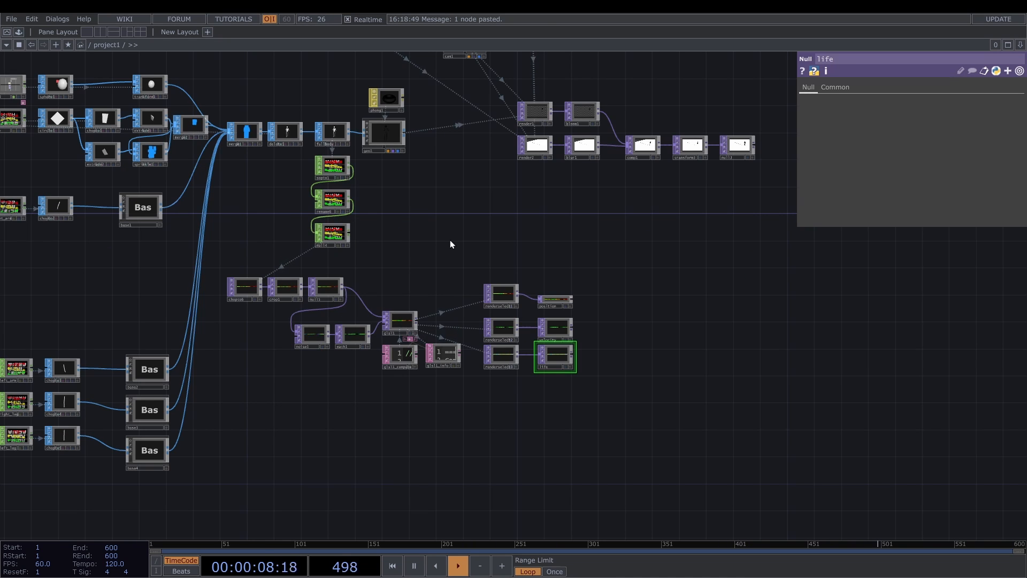
- Add a Box SOP above the Render Select nodes, connect a Transform SOP to it and set its uniform scale to 0.1
key("Tab")
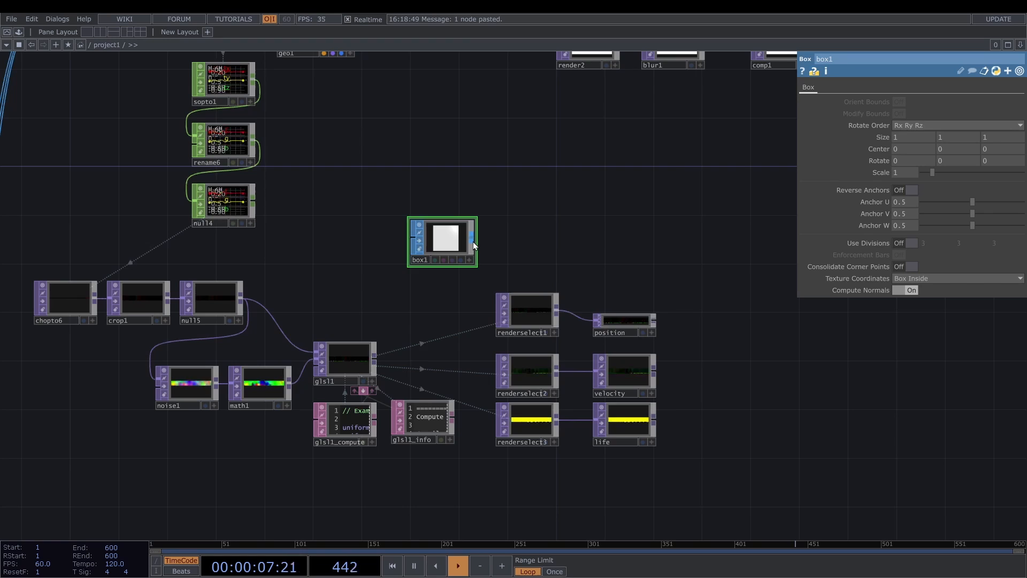
key("Tab")
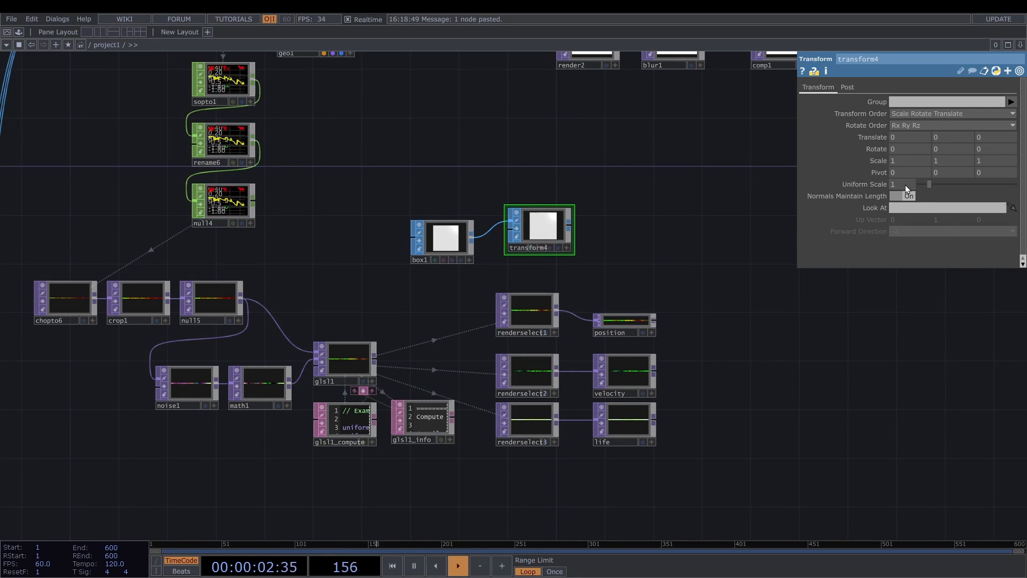
left_click(904, 183)
type("0.1")
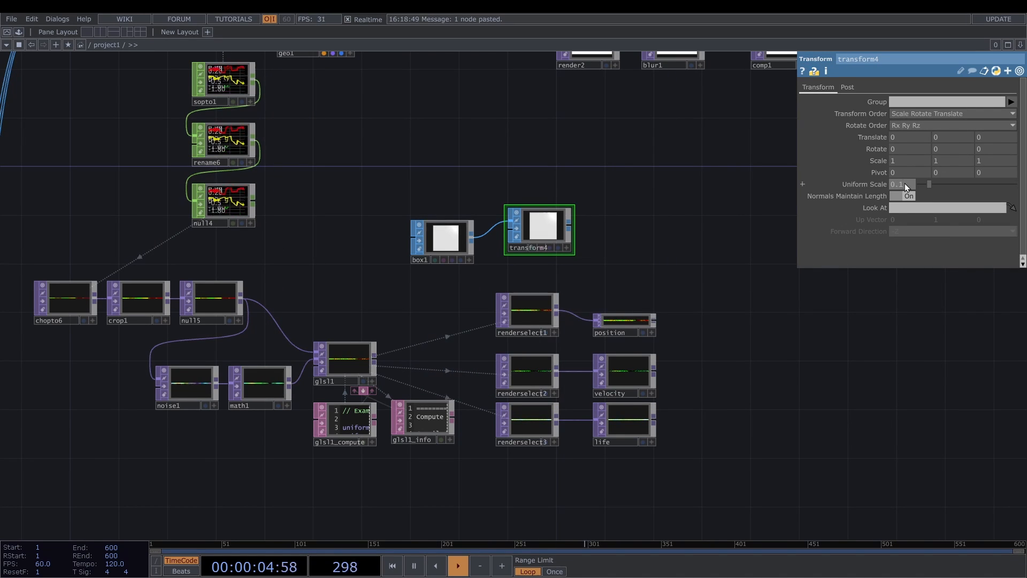
key("Return")
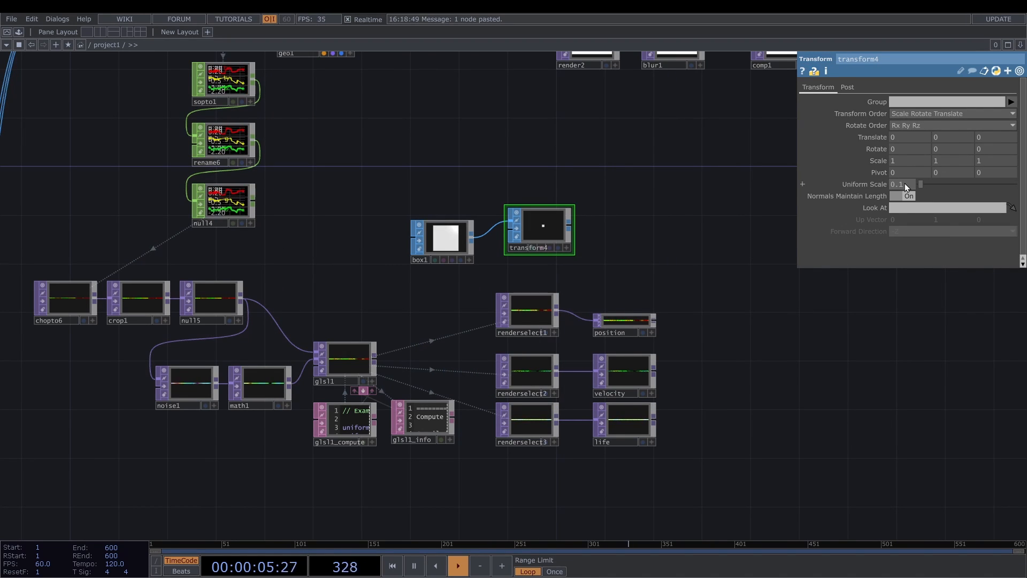
- Connect a Null SOP and a Geometry COMP after transform4, and enable instancing with position as the Translate OP
key("Tab")
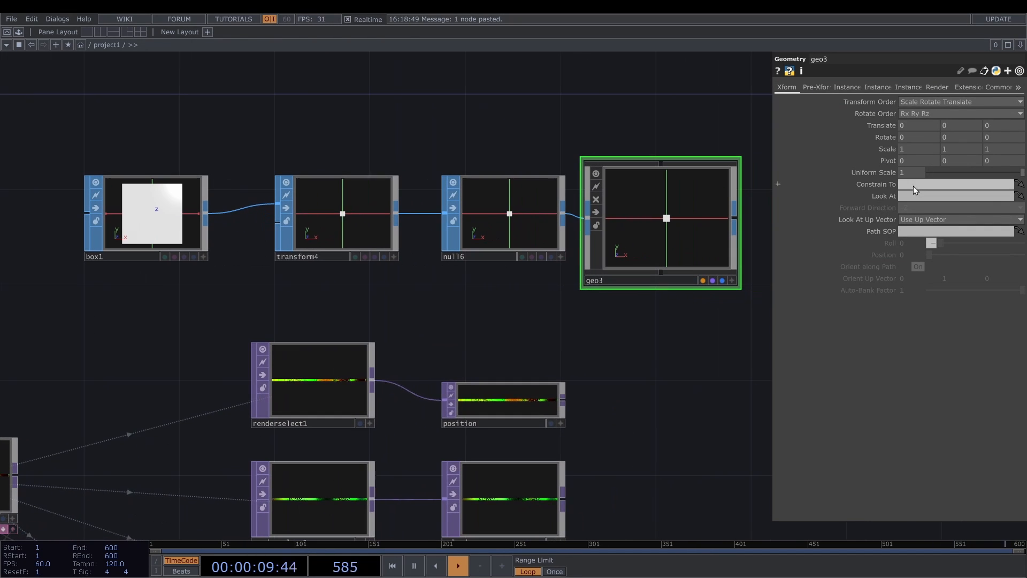
left_click(850, 87)
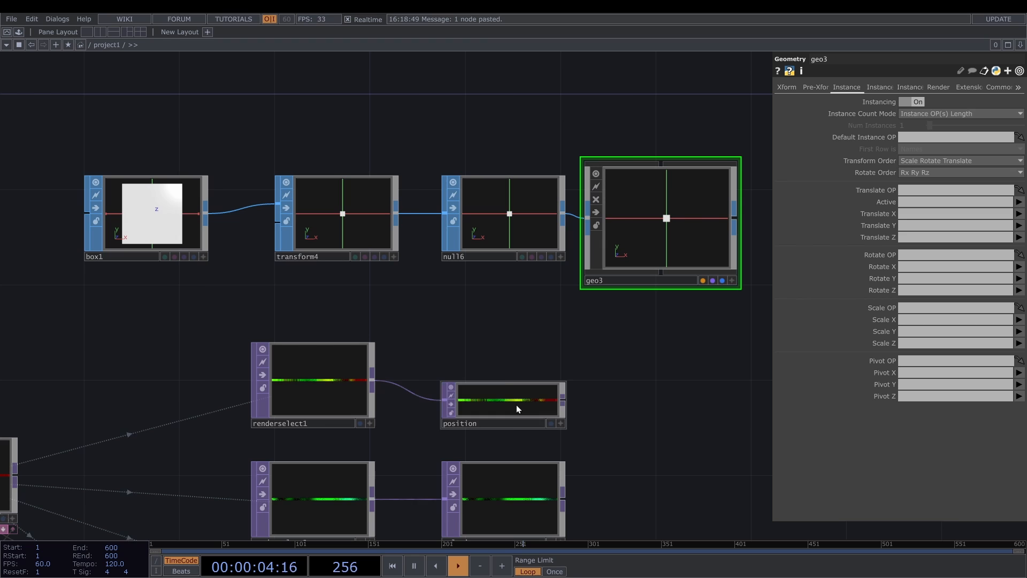
left_click_drag(516, 405, 918, 190)
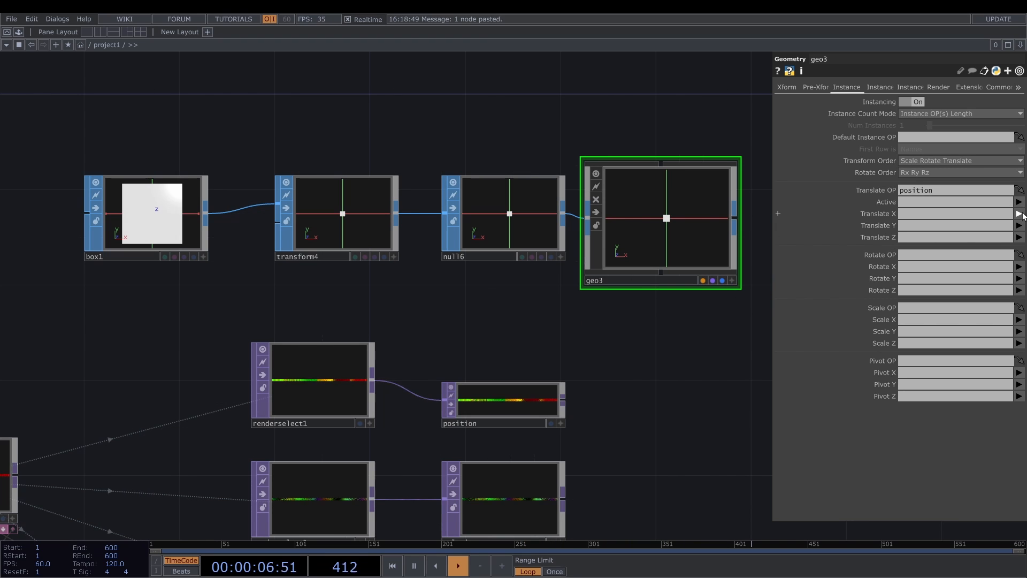
- Map geo3's instance Translate X, Y and Z to the r, g and b channels
left_click(1018, 213)
left_click(1020, 226)
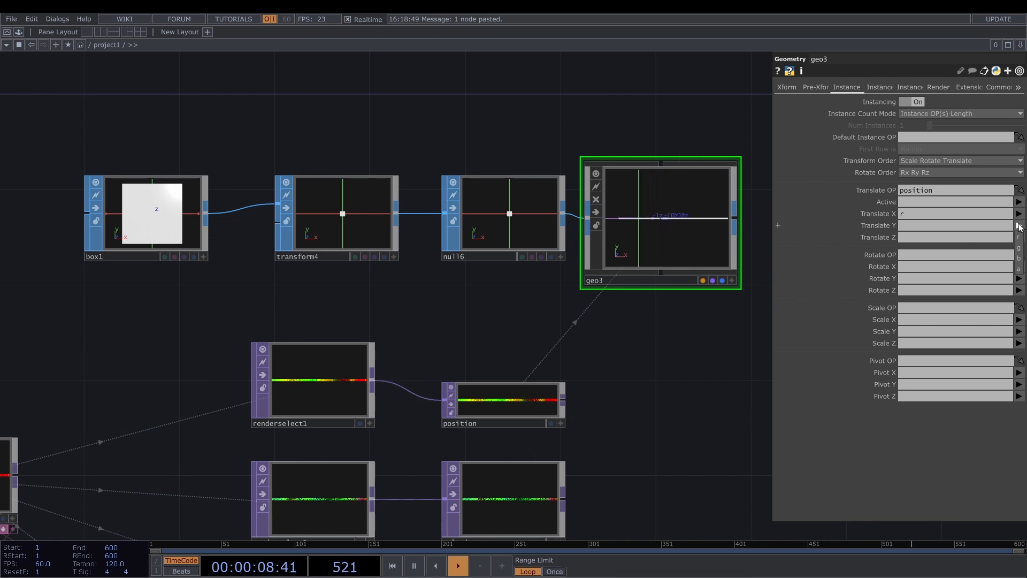
left_click(1019, 225)
left_click(1020, 247)
left_click(1019, 237)
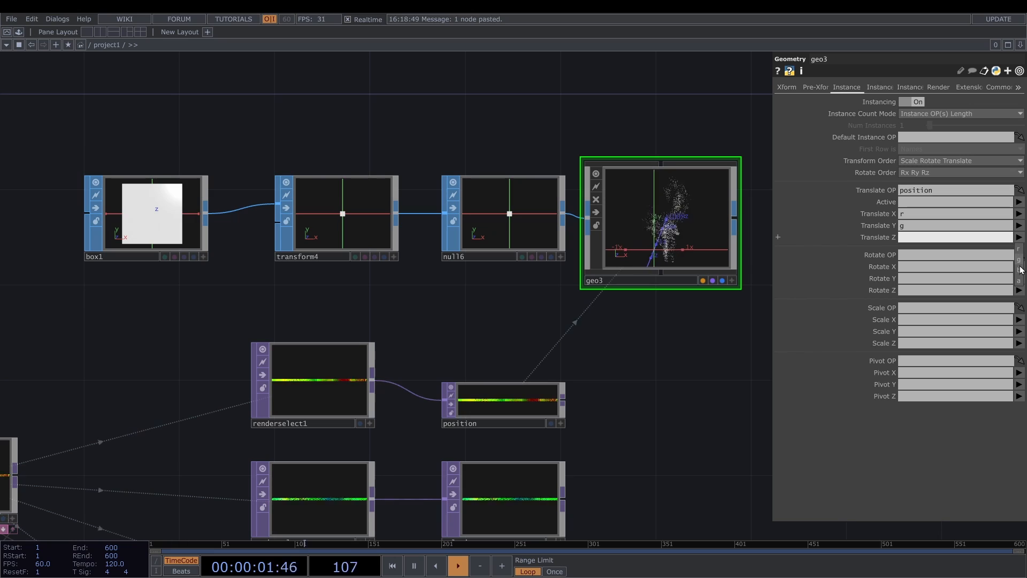
left_click(1020, 272)
scroll(657, 227, "up", 5)
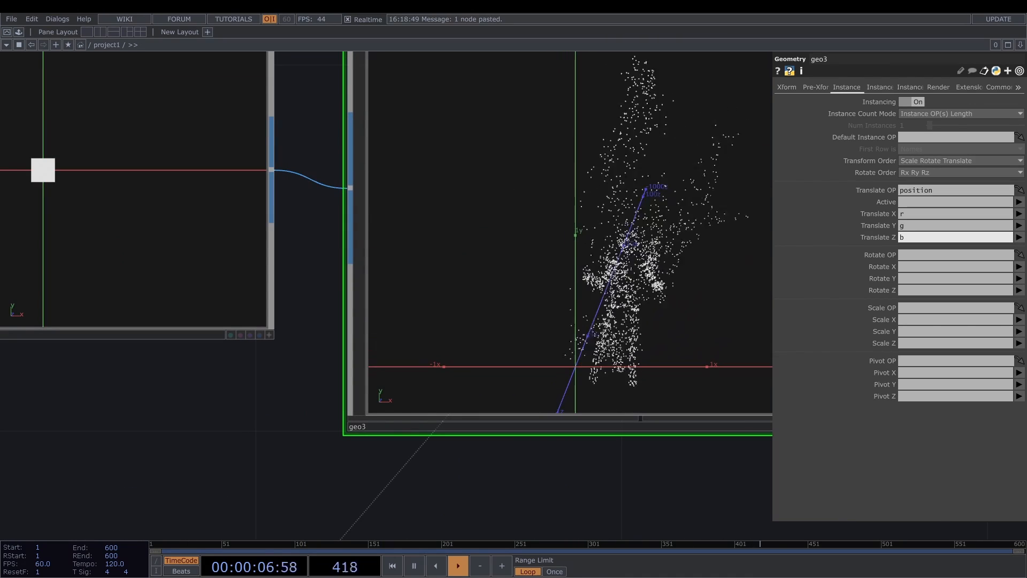
scroll(612, 273, "down", 5)
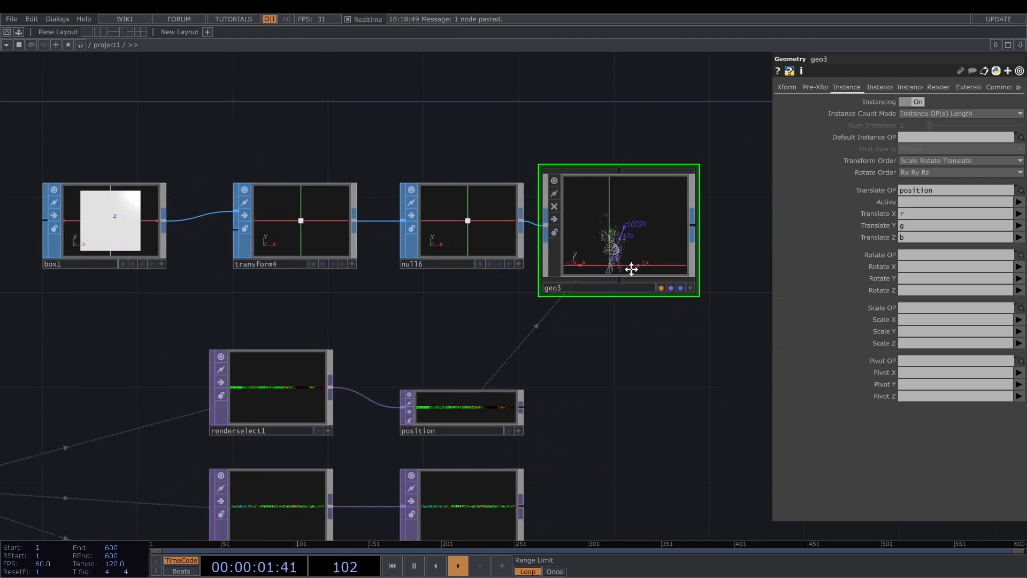
- Assign life as geo3's instance Scale OP and map Scale X, Y and Z to the a channel
left_click_drag(633, 268, 596, 76)
left_click_drag(425, 413, 909, 309)
left_click(1018, 320)
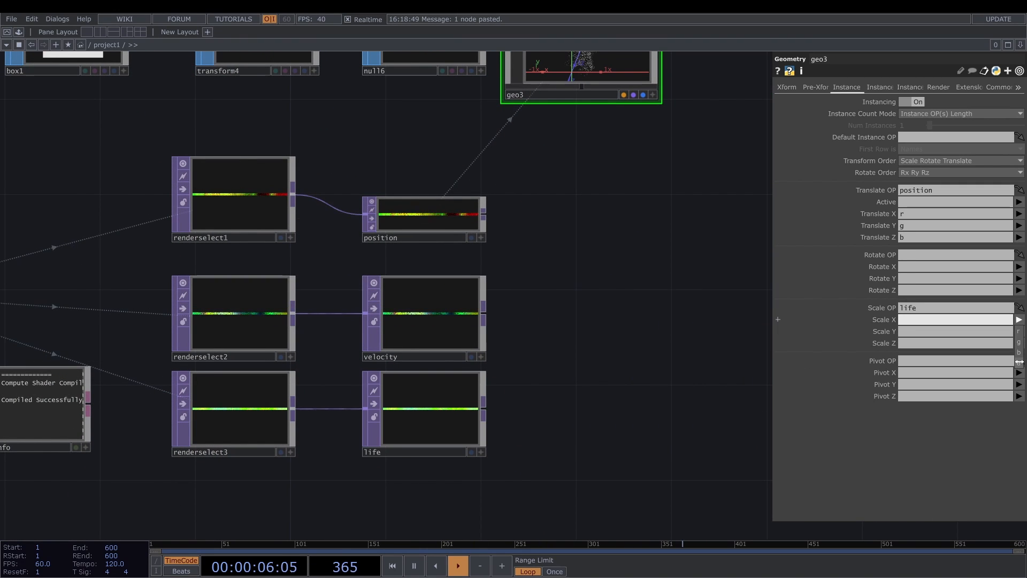
left_click(1019, 331)
left_click(1020, 350)
left_click(1019, 343)
left_click(1021, 362)
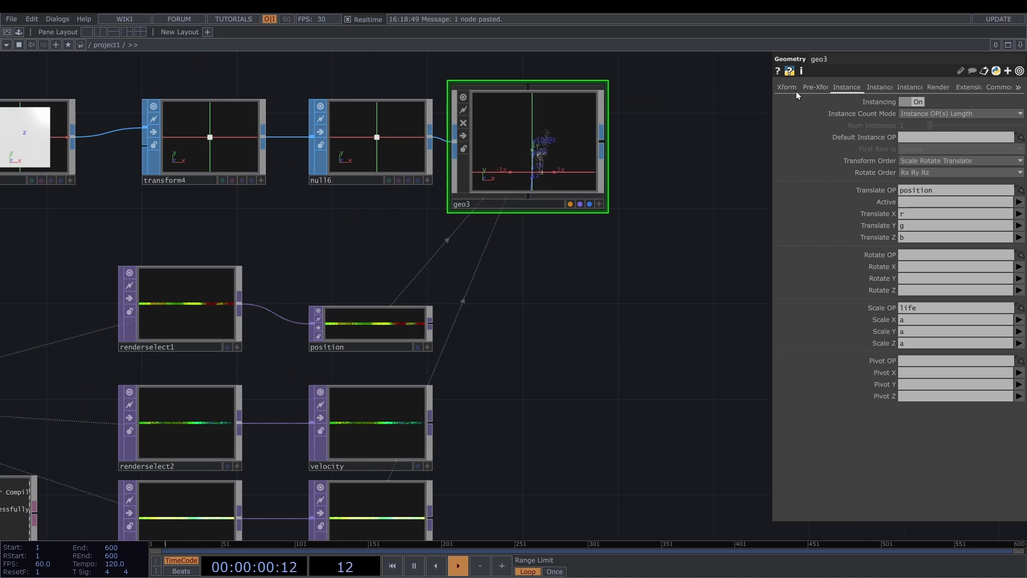
- Drive geo3's Render toggle with the expression op('null4').numChans > 0
left_click(829, 87)
left_click(876, 89)
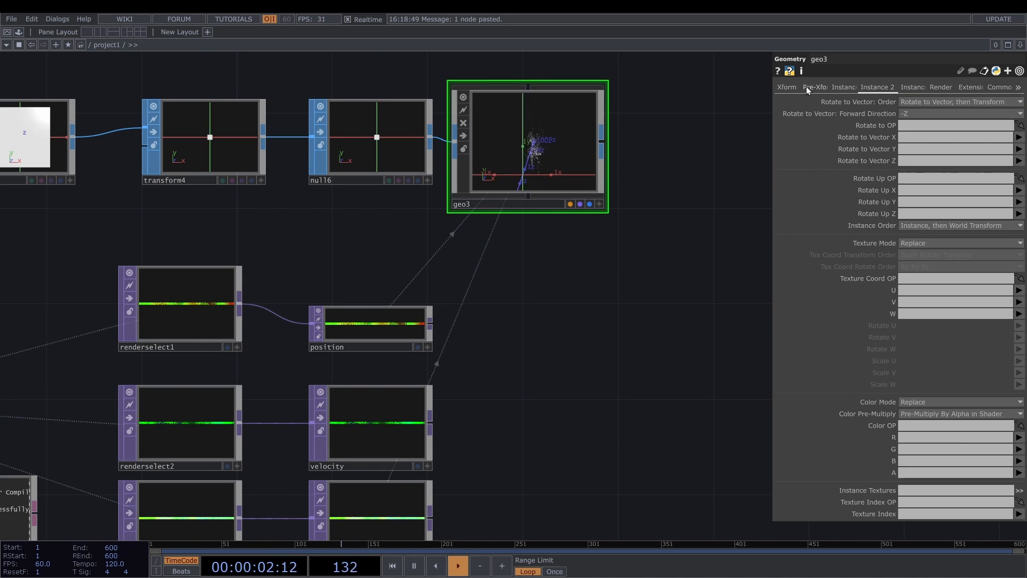
left_click(805, 86)
left_click(893, 88)
left_click(927, 89)
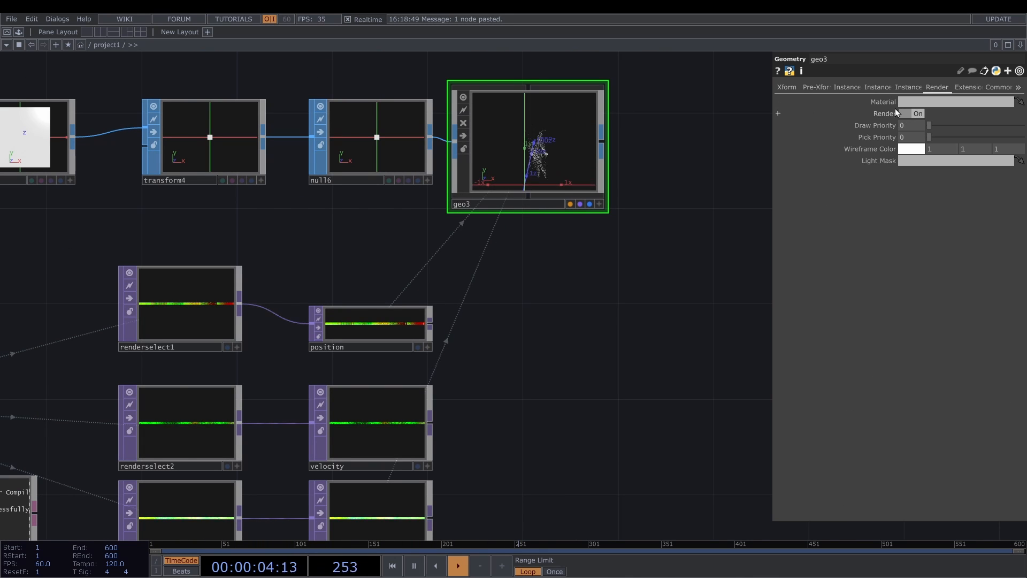
scroll(575, 172, "down", 5)
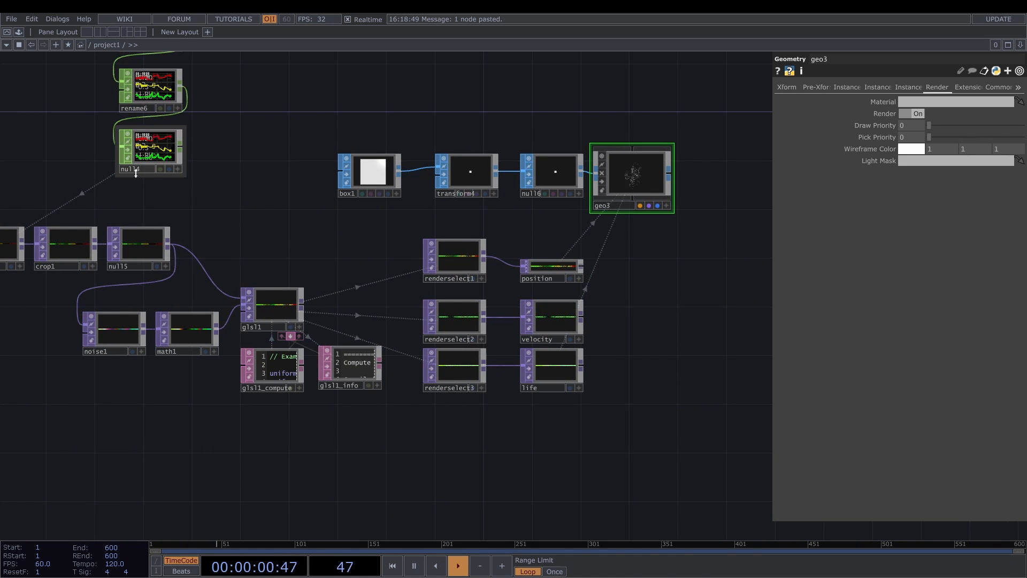
scroll(133, 172, "up", 5)
left_click(884, 114)
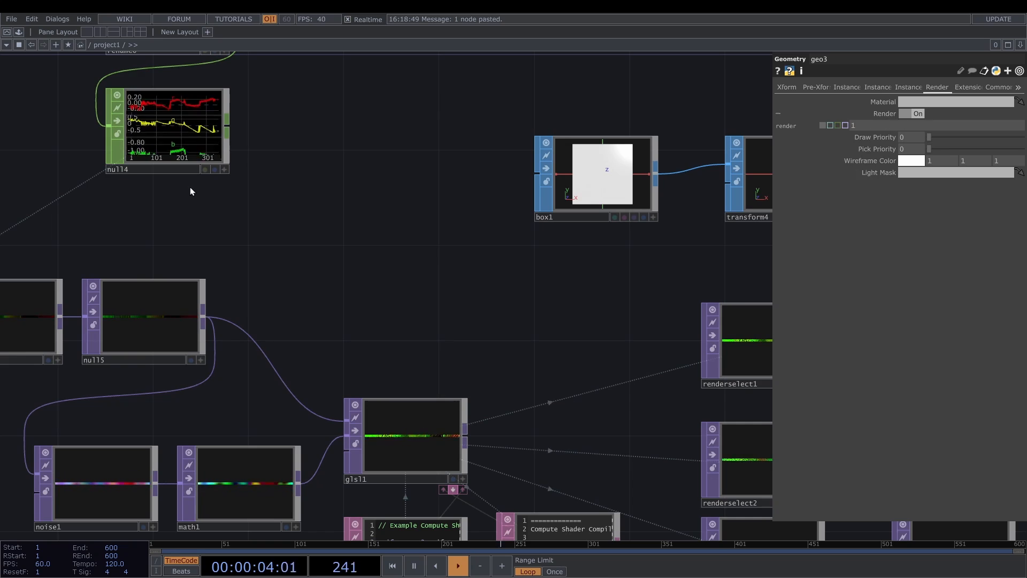
left_click(700, 236)
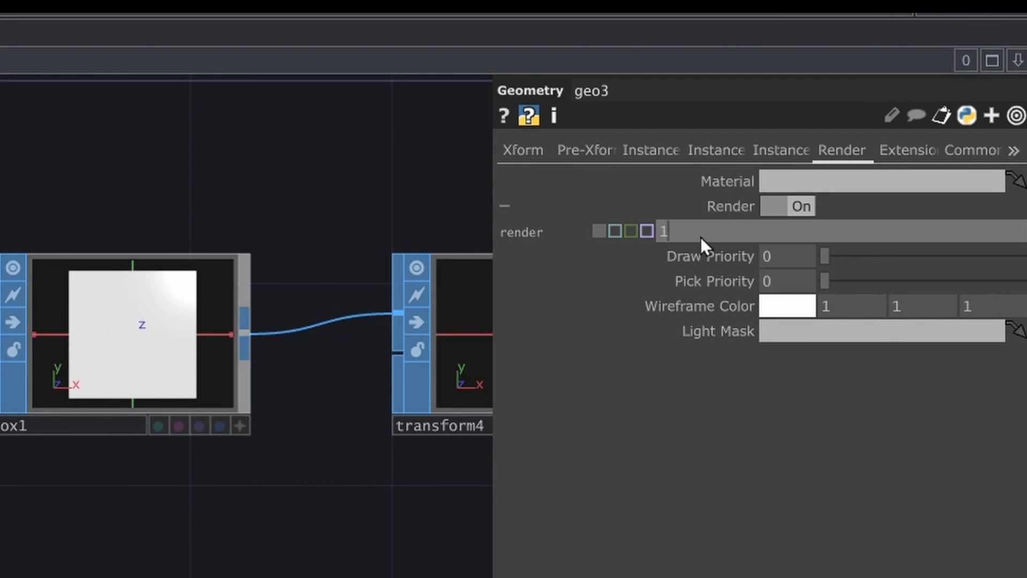
type("op('null4")
key("End")
type(".numCha")
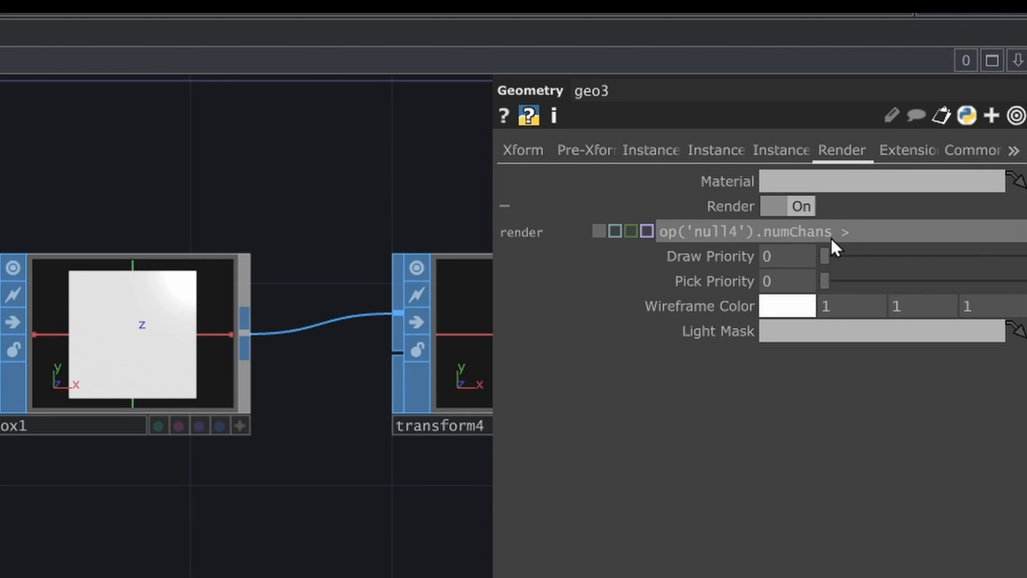
type("ns > 0")
key("Return")
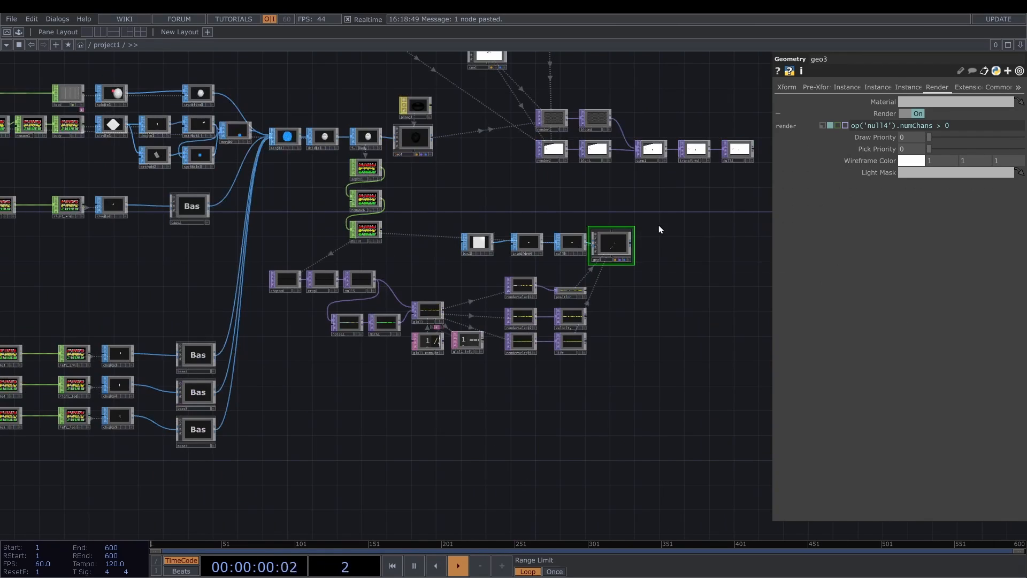
- Add a Phong MAT beside geo3 and assign it as the material of geo3
key("Tab")
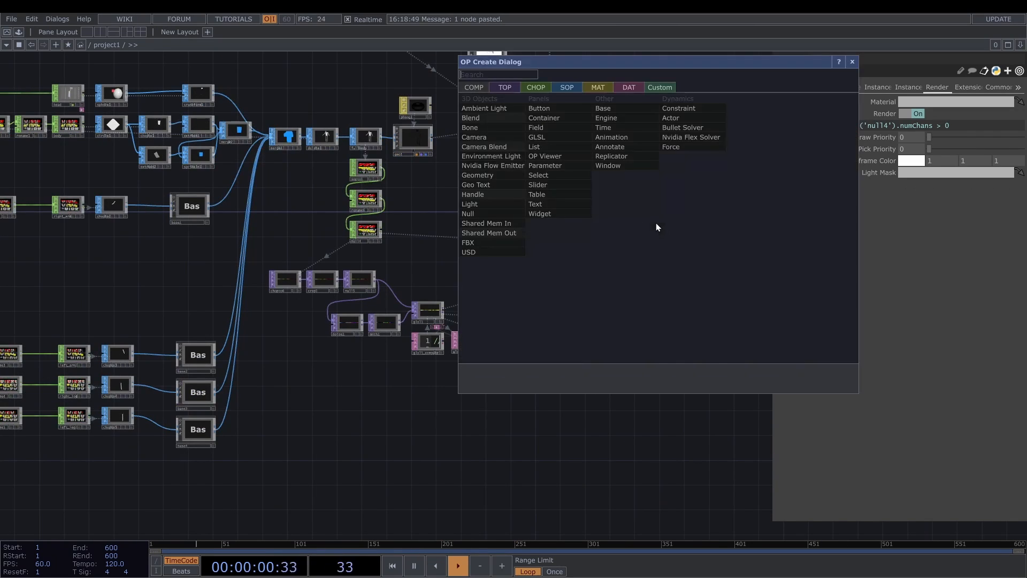
left_click(545, 87)
left_click(598, 87)
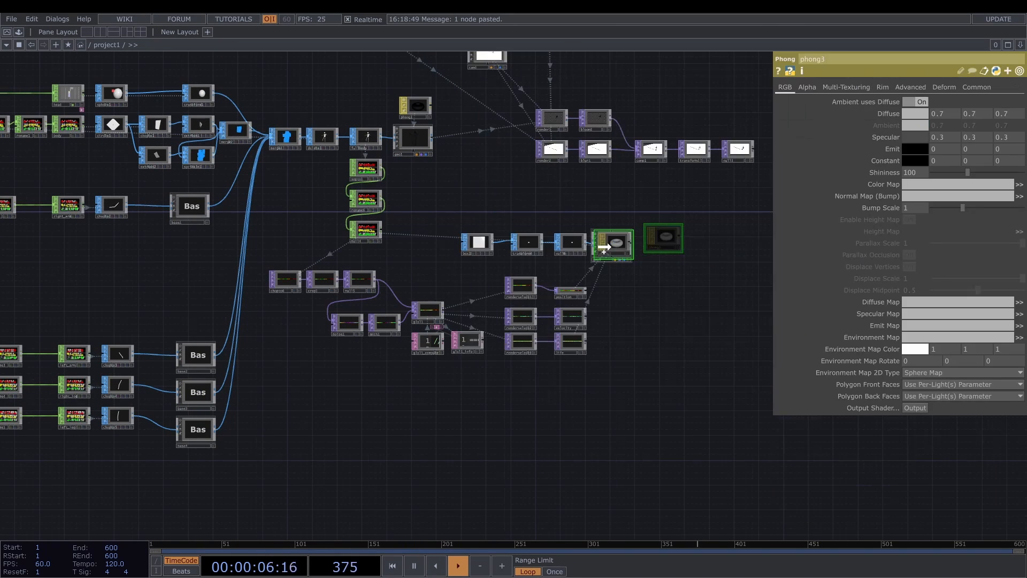
left_click(613, 242)
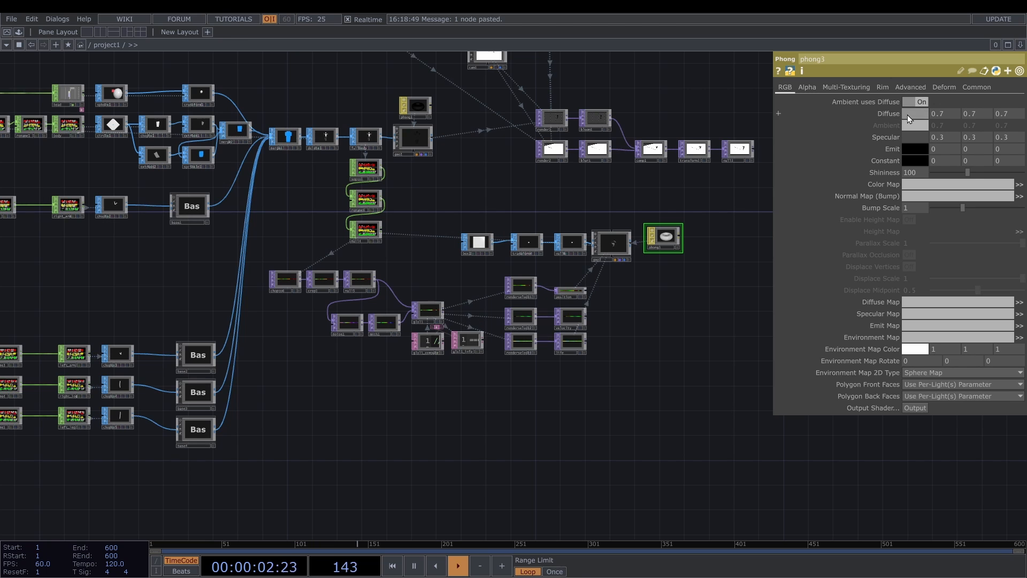
- Set phong3's diffuse color to 0.1, 0.1, 0.1 and its shininess to 1
left_click(912, 113)
left_click(905, 88)
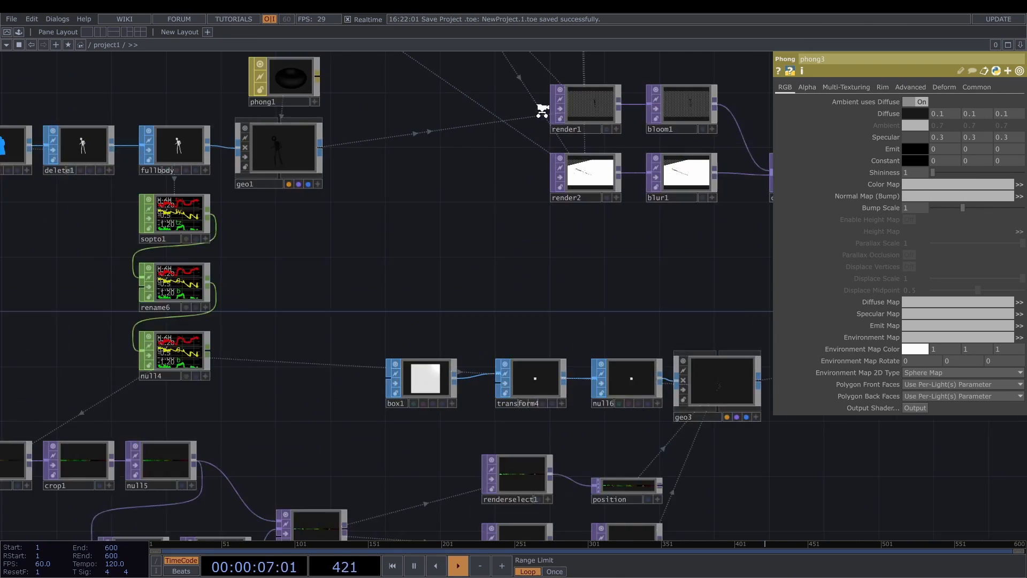
scroll(543, 103, "up", 3)
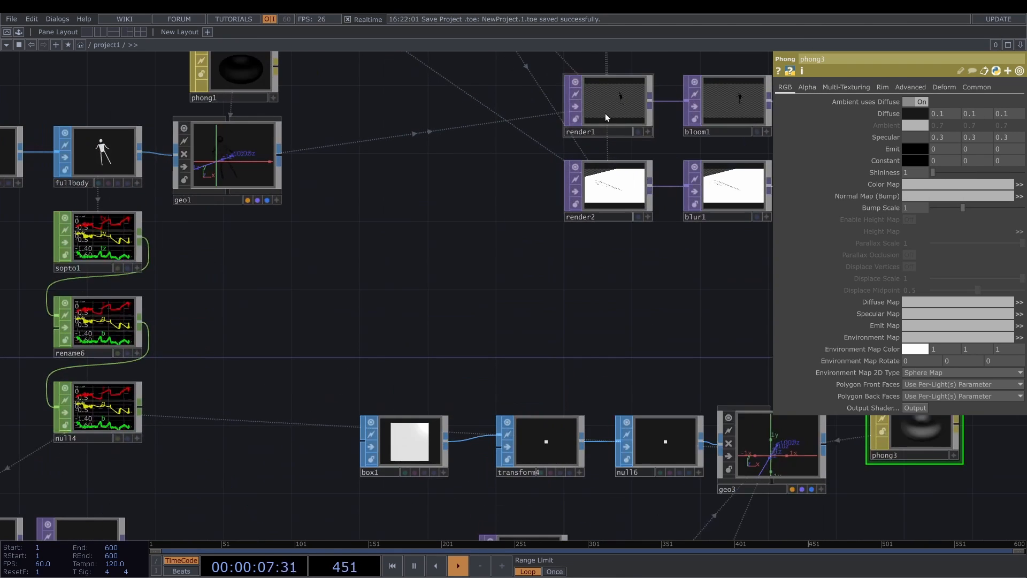
- Add geo3 to the Geometry list of render1 so it reads geo1 geo3
left_click(604, 114)
left_click_drag(234, 232, 198, 309)
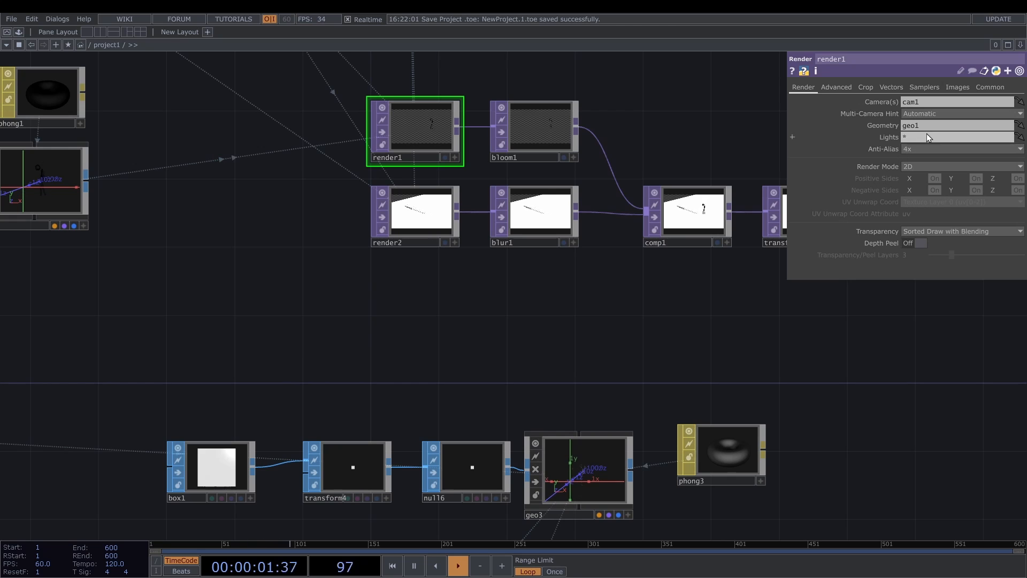
type("geo3")
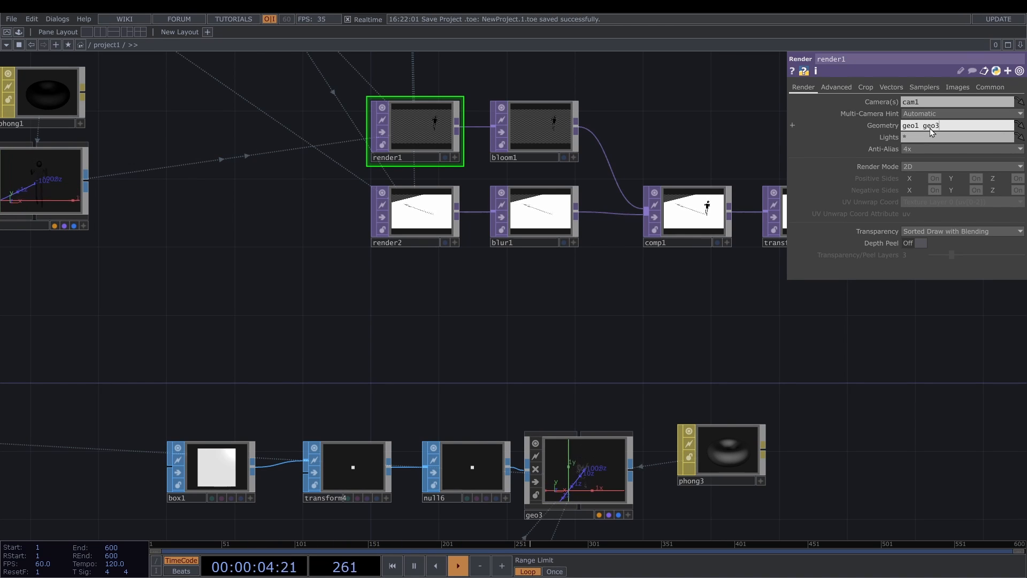
key("Return")
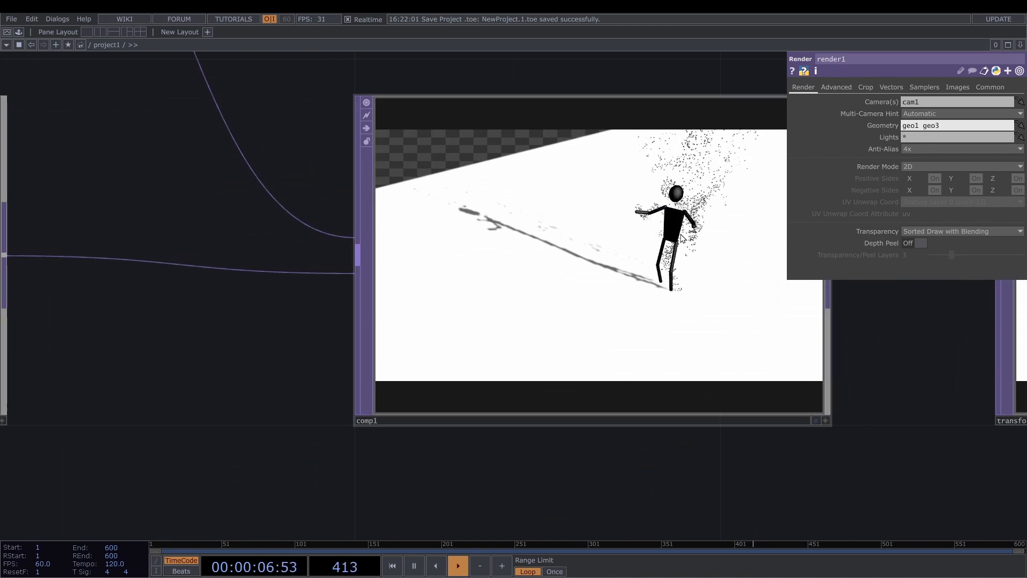
- Display the final Null TOP after transform3 as the network background
scroll(464, 230, "down", 6)
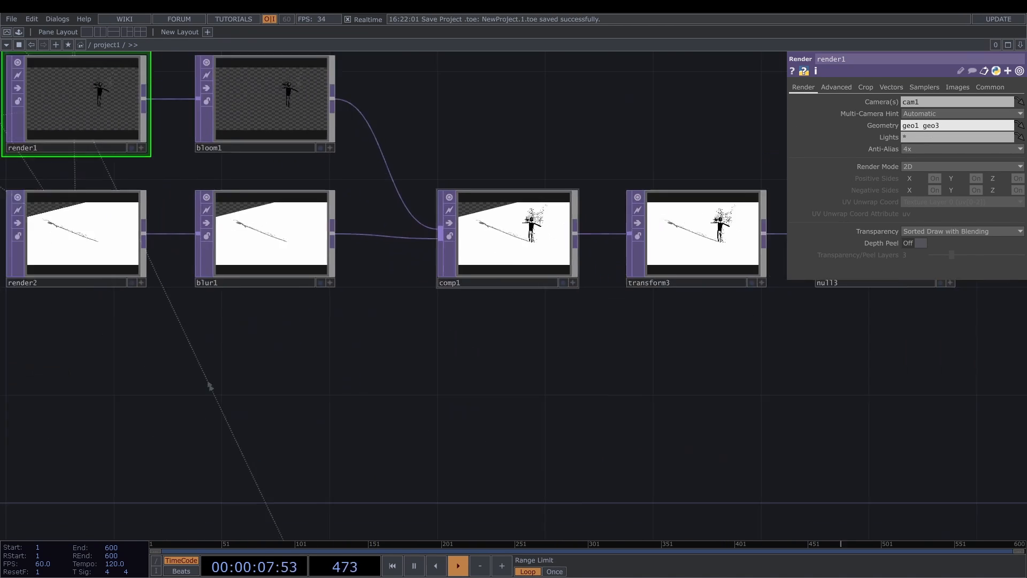
scroll(489, 235, "down", 4)
left_click_drag(766, 273, 678, 277)
scroll(679, 276, "up", 3)
left_click(684, 267)
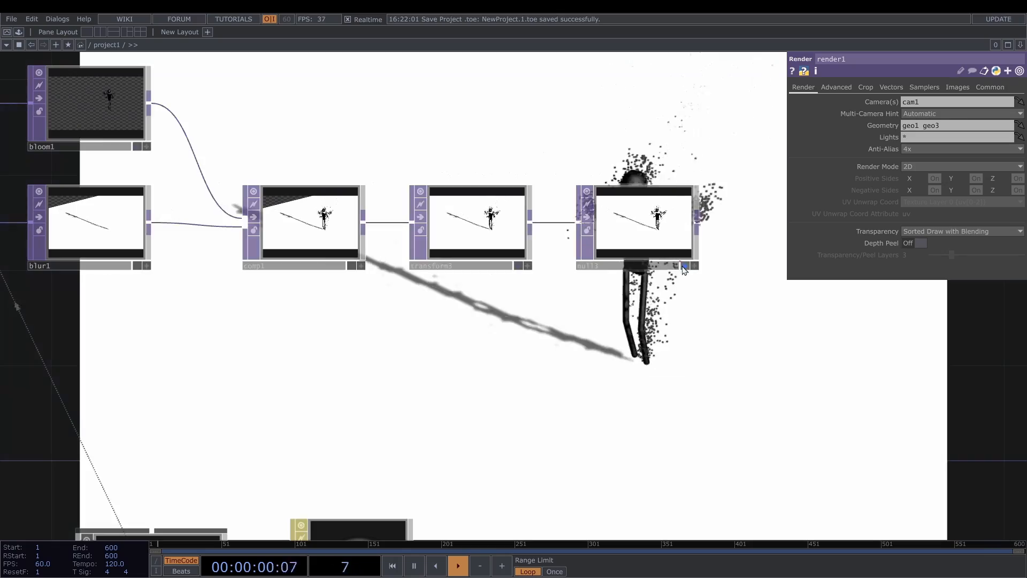
scroll(686, 268, "down", 4)
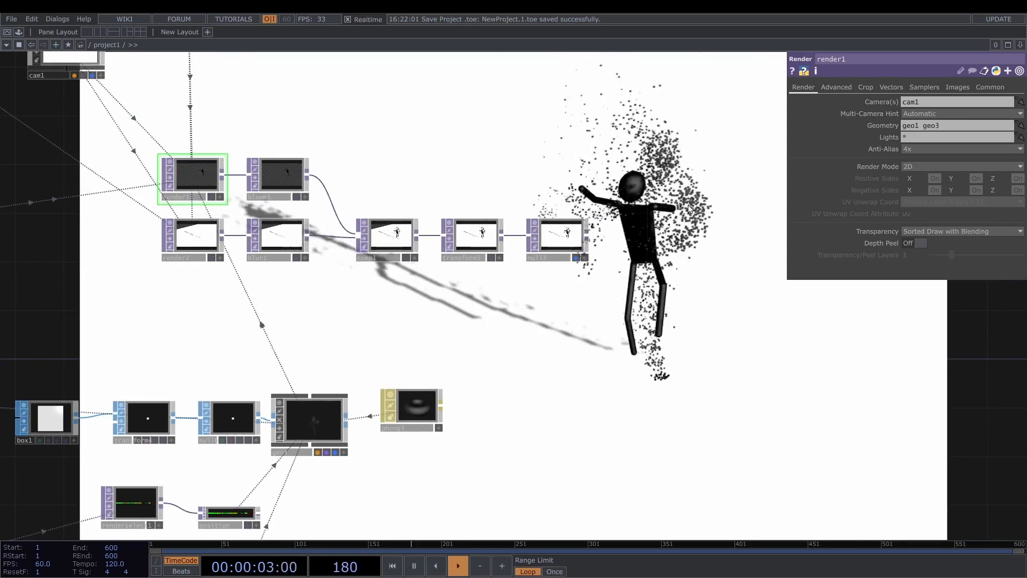